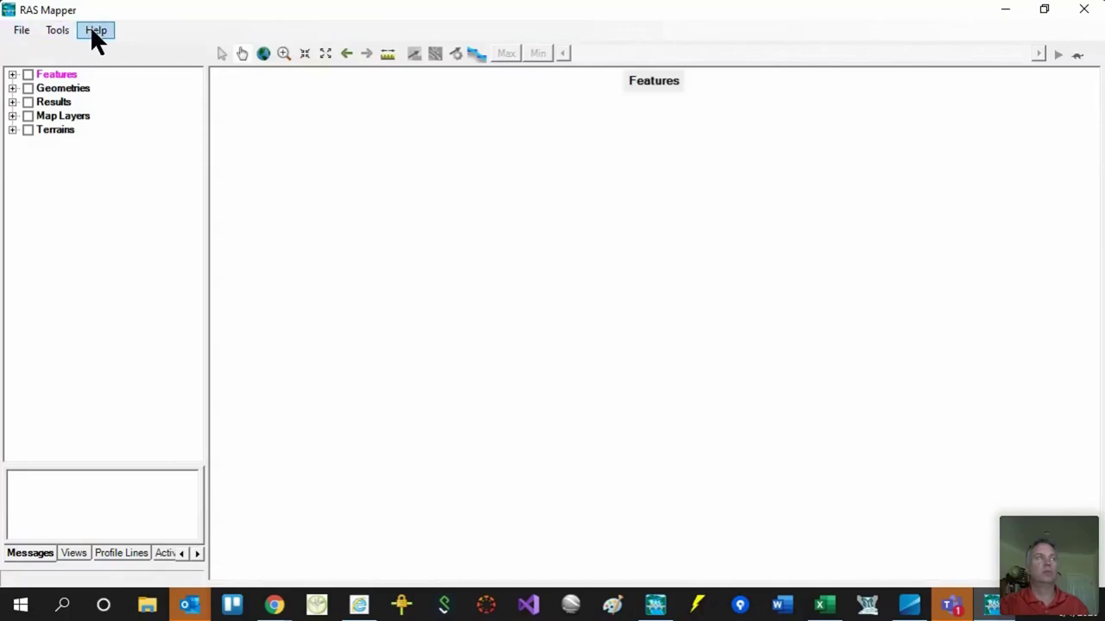
- Go from the File menu to the Tools menu to show Set Projection for Project
left_click(21, 31)
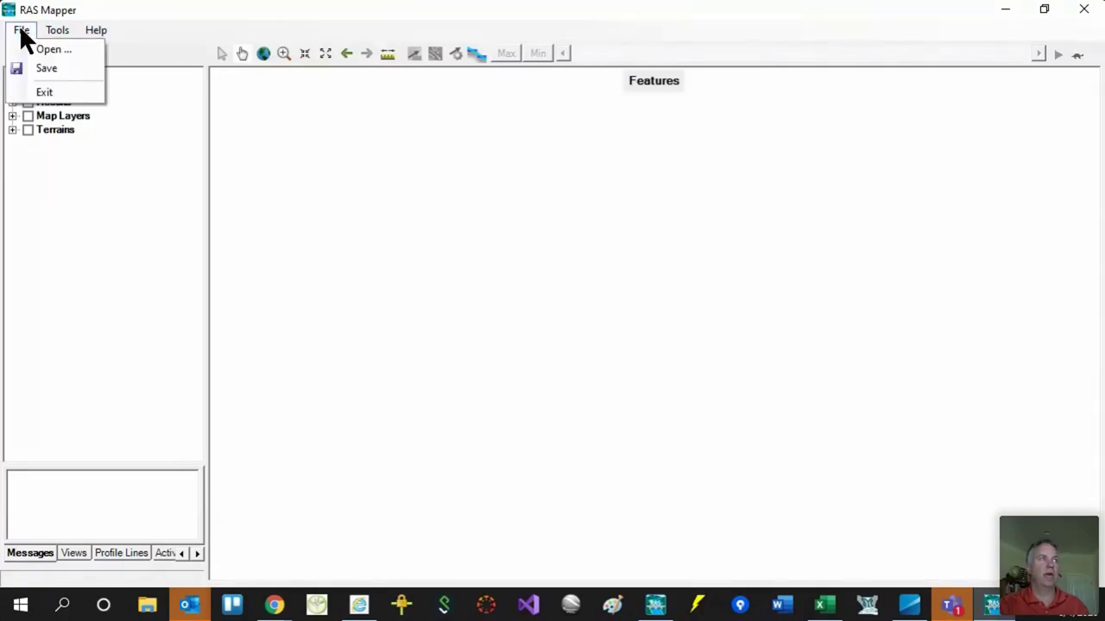
mouse_move(41, 31)
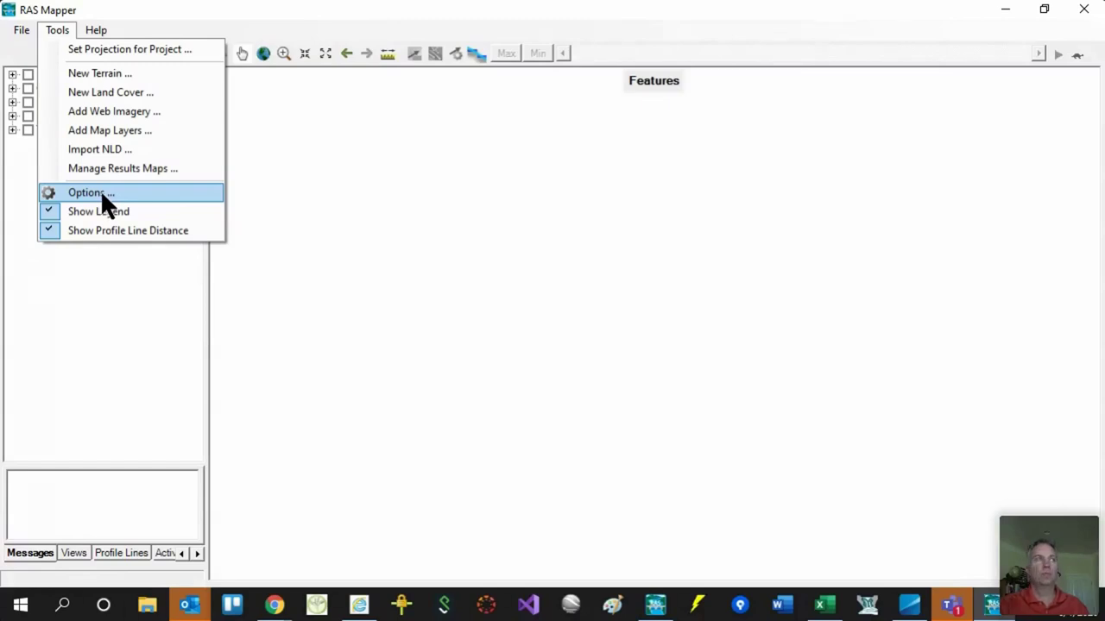
- Confirm the project projection as the NAD 1983 StatePlane Pennsylvania North FIPS 3701 .prj file
left_click(125, 52)
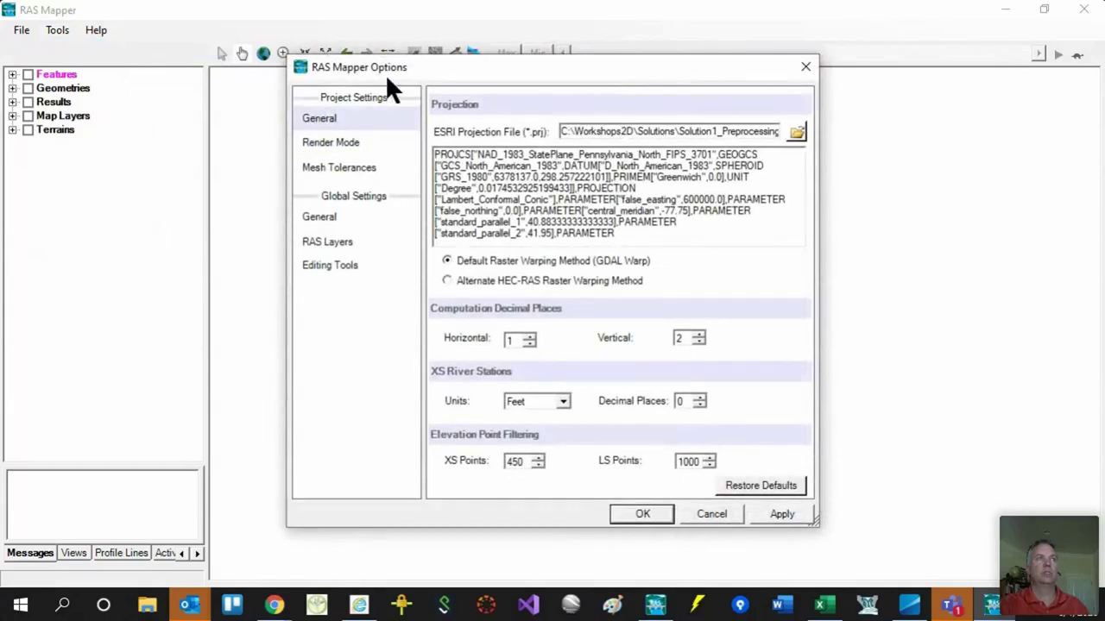
left_click_drag(439, 69, 429, 58)
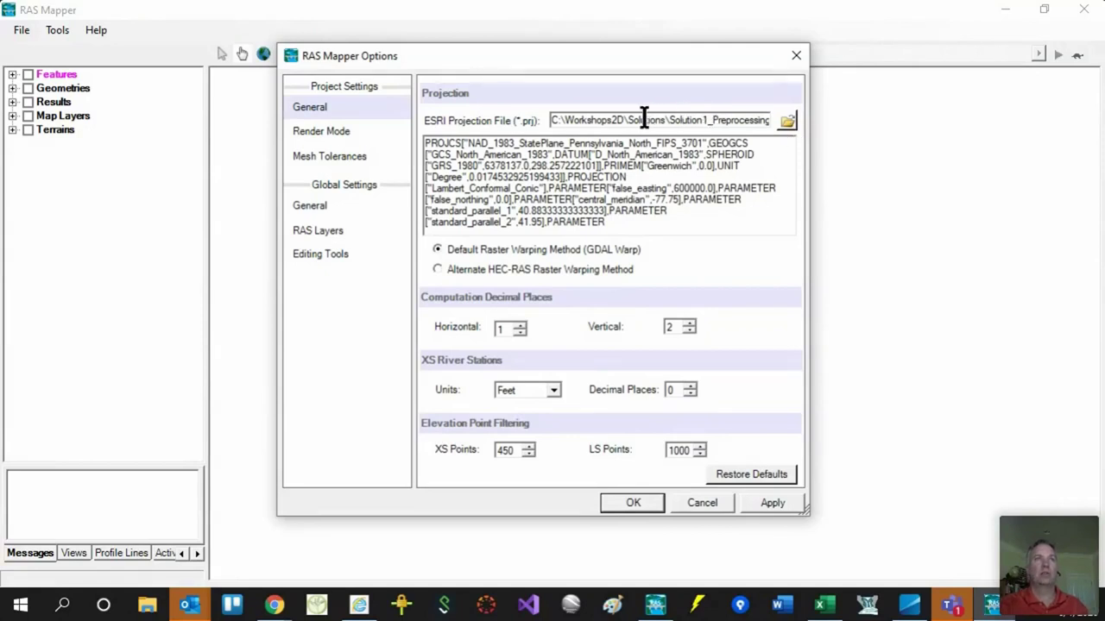
left_click_drag(671, 119, 783, 119)
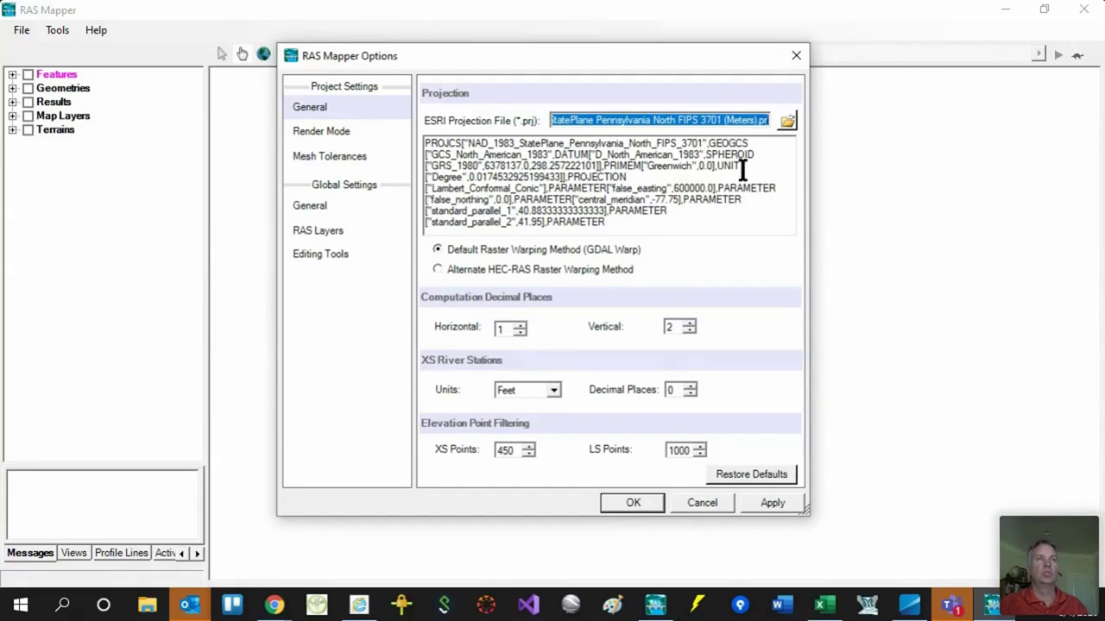
left_click(630, 504)
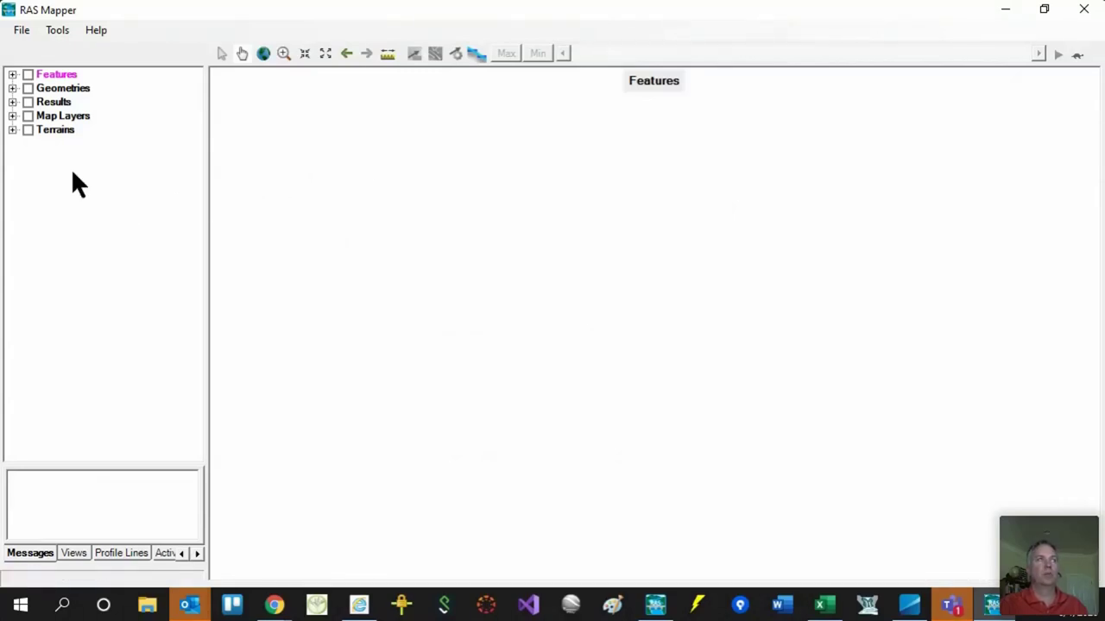
- Add Google Satellite and ArcGIS NatGeo World Map web imagery layers, turning on Google Satellite
right_click(56, 112)
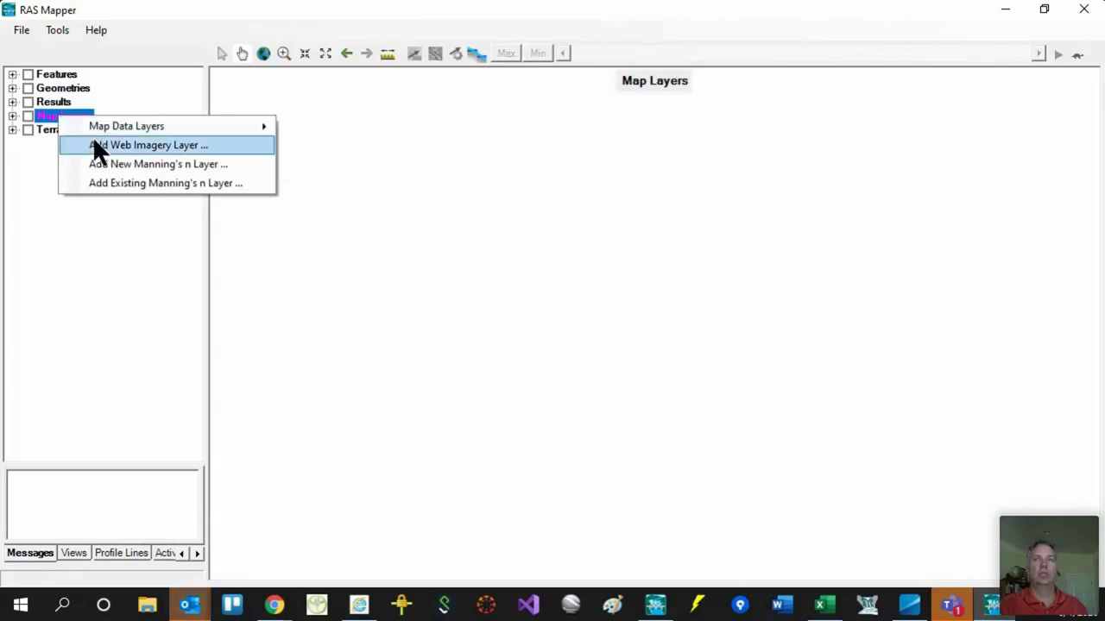
left_click(93, 143)
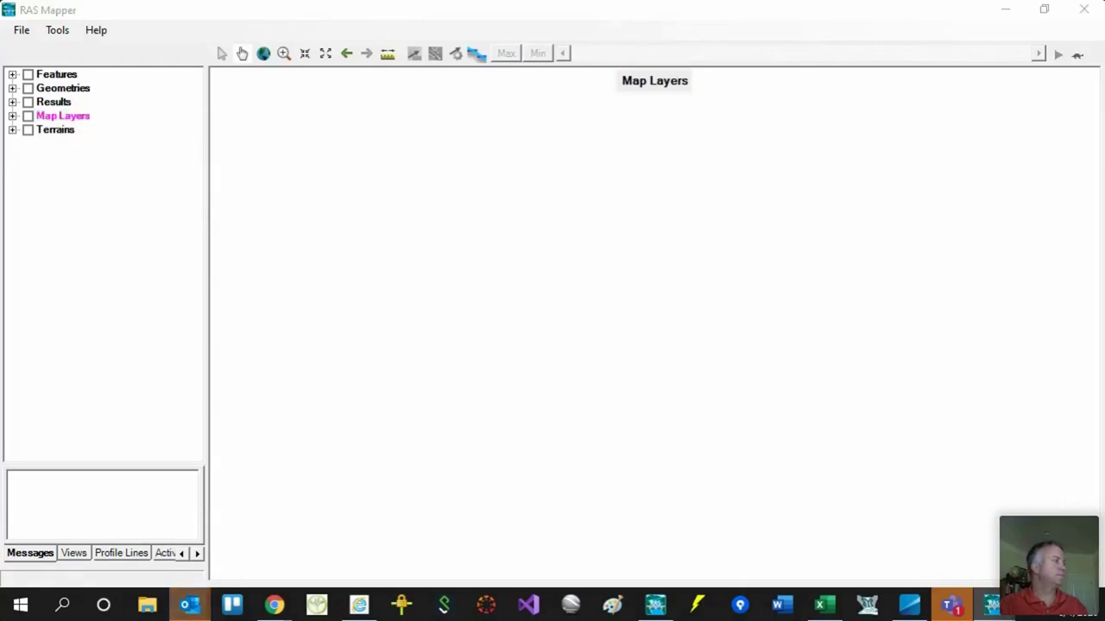
left_click_drag(840, 108, 808, 53)
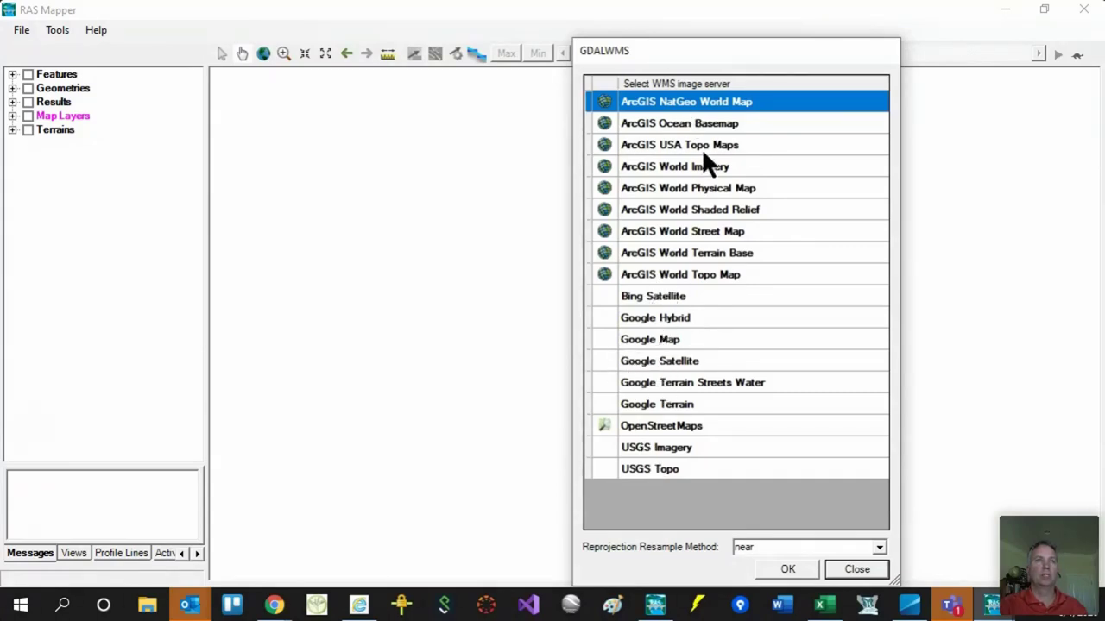
left_click(807, 569)
left_click(12, 116)
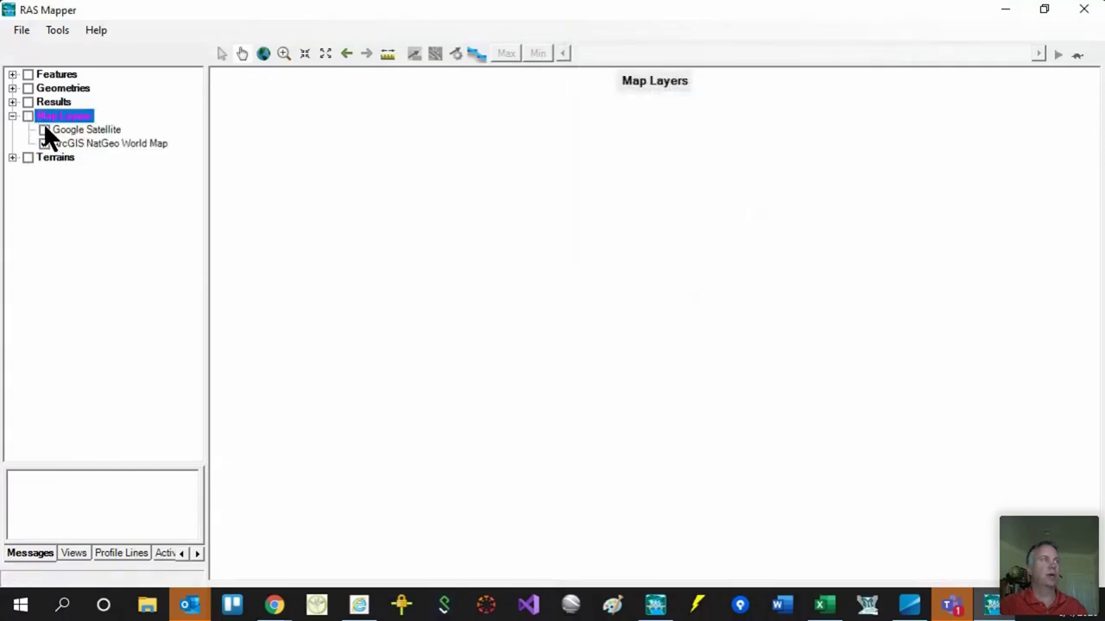
left_click(44, 129)
- Zoom the map so the satellite imagery of the reservoir and valleys fills the view
scroll(661, 330, "down", 1)
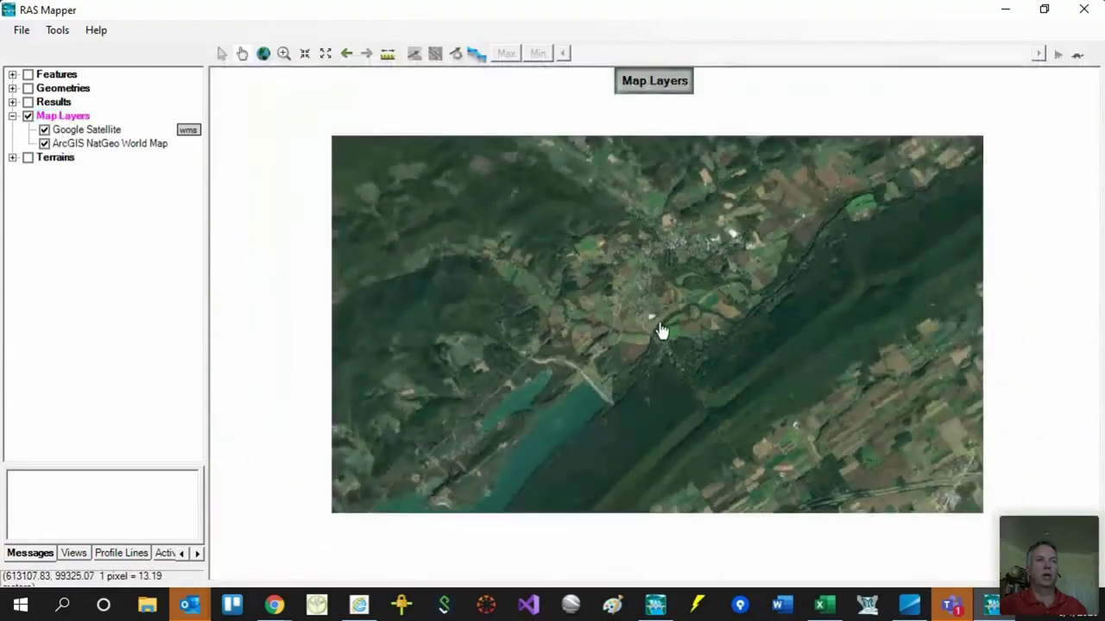
scroll(661, 330, "down", 1)
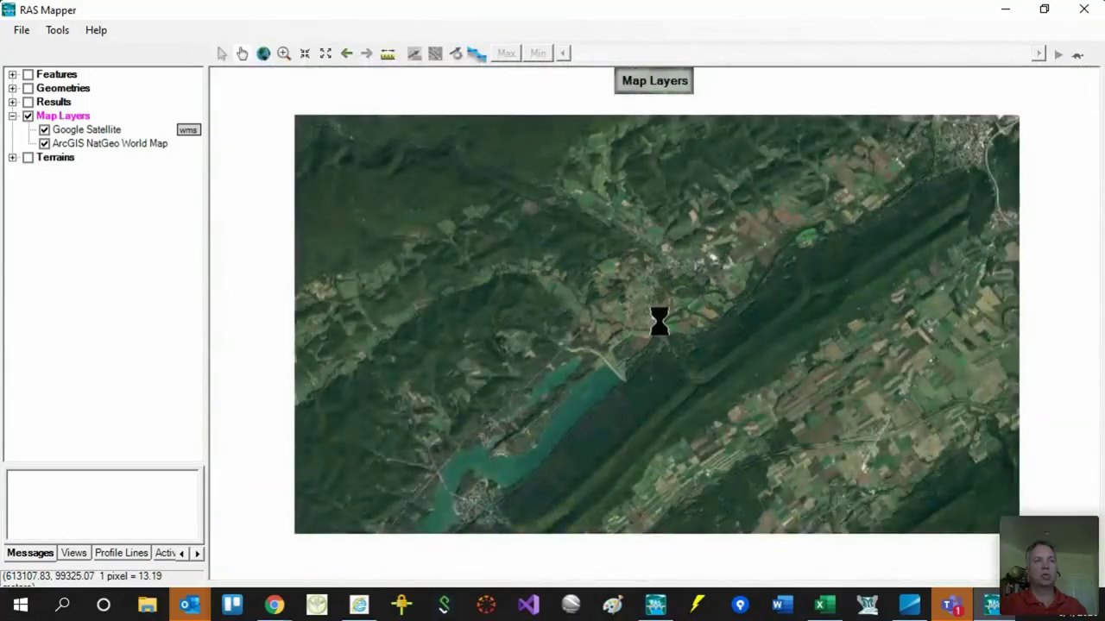
scroll(661, 335, "up", 1)
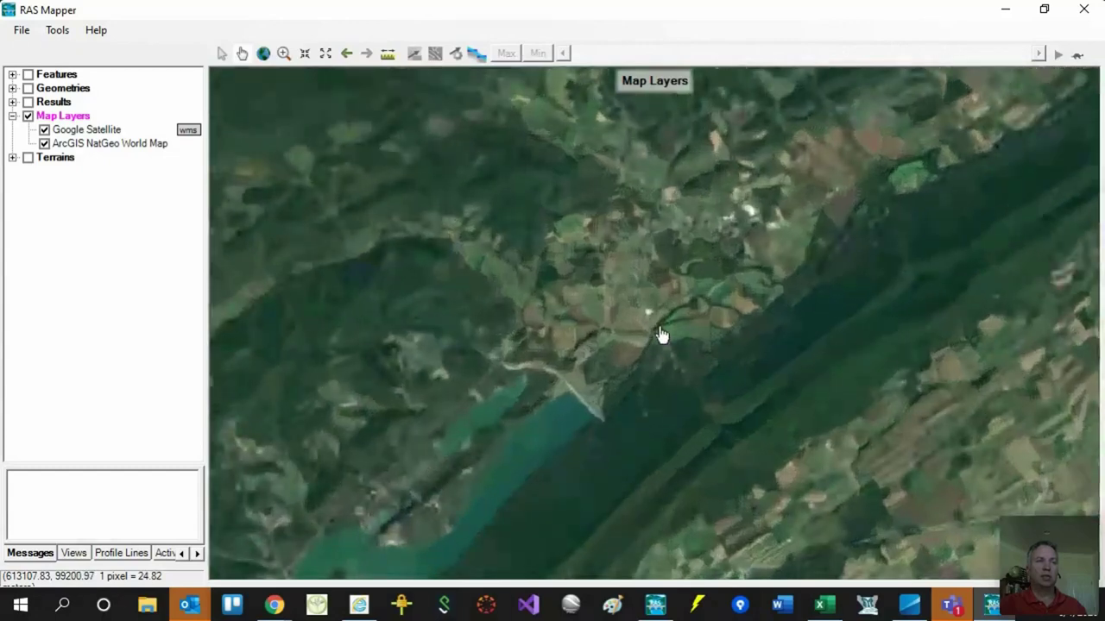
scroll(661, 337, "up", 1)
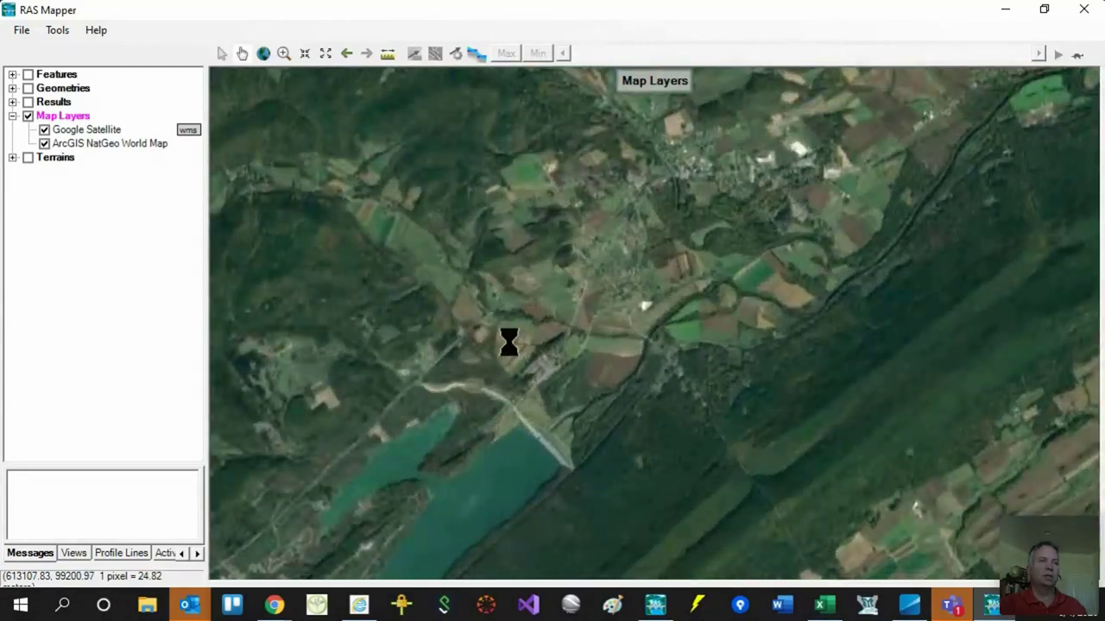
scroll(524, 345, "up", 1)
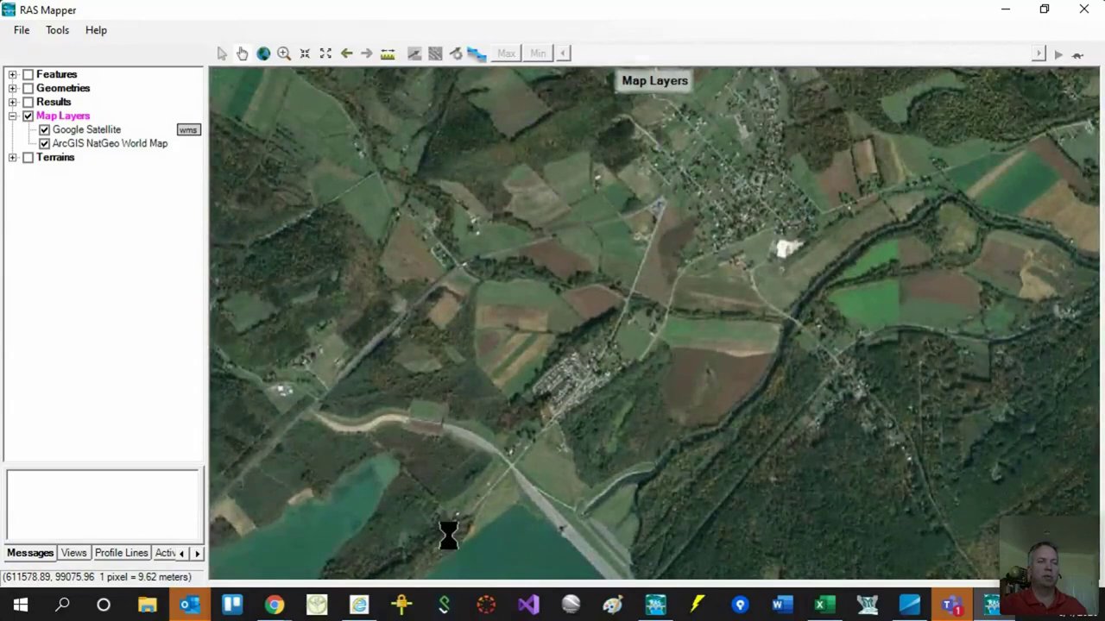
scroll(735, 317, "down", 1)
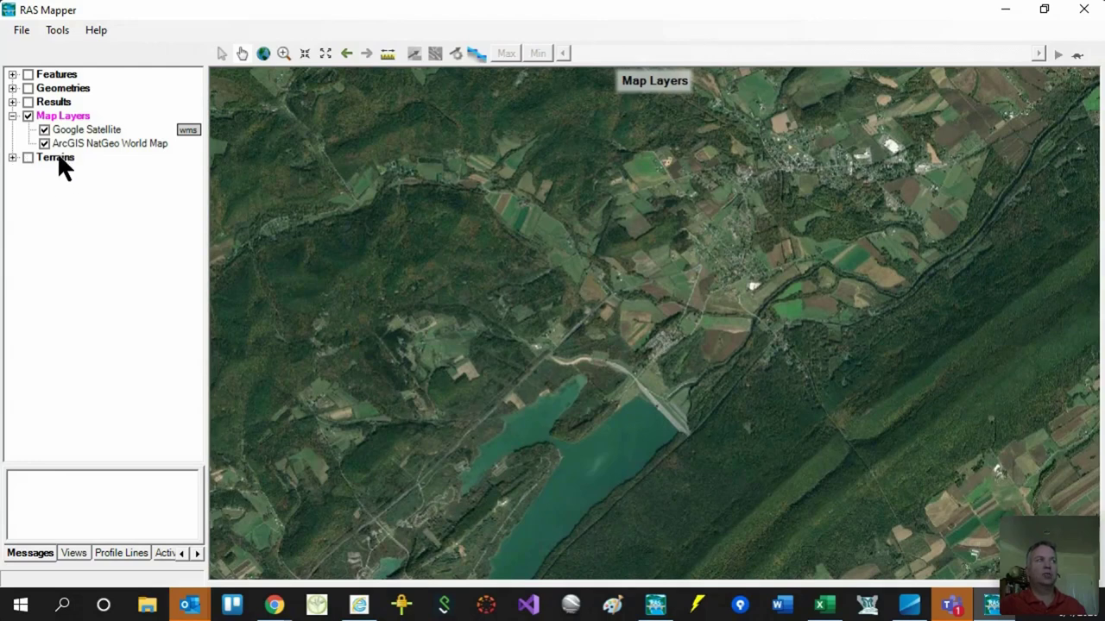
- Start a new RAS terrain layer, cancelling the raster file browser with no inputs added
right_click(57, 158)
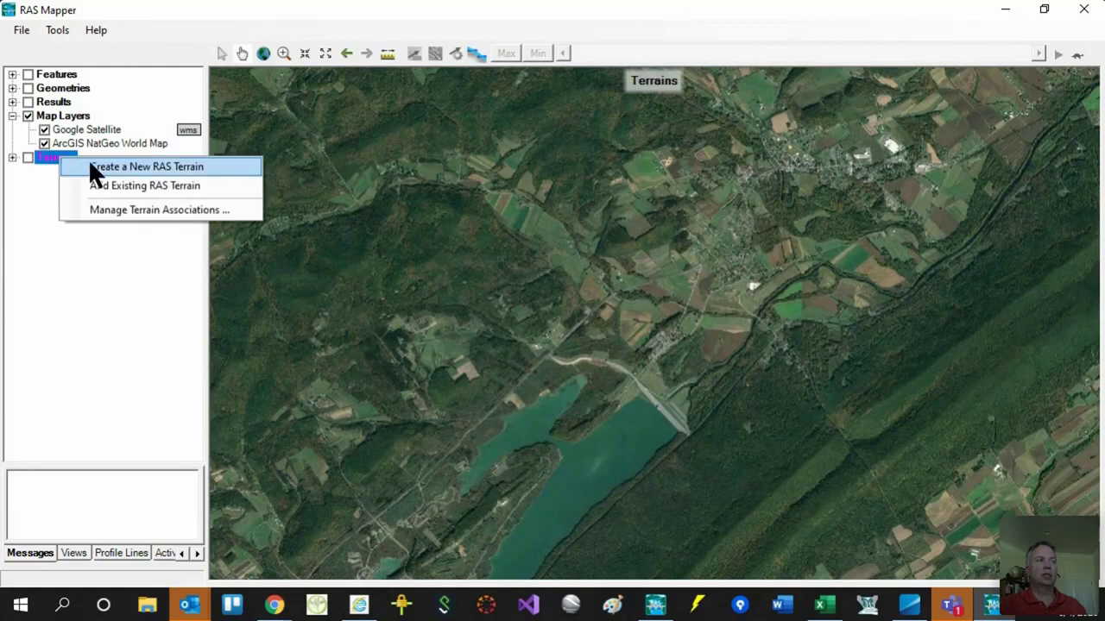
left_click(121, 168)
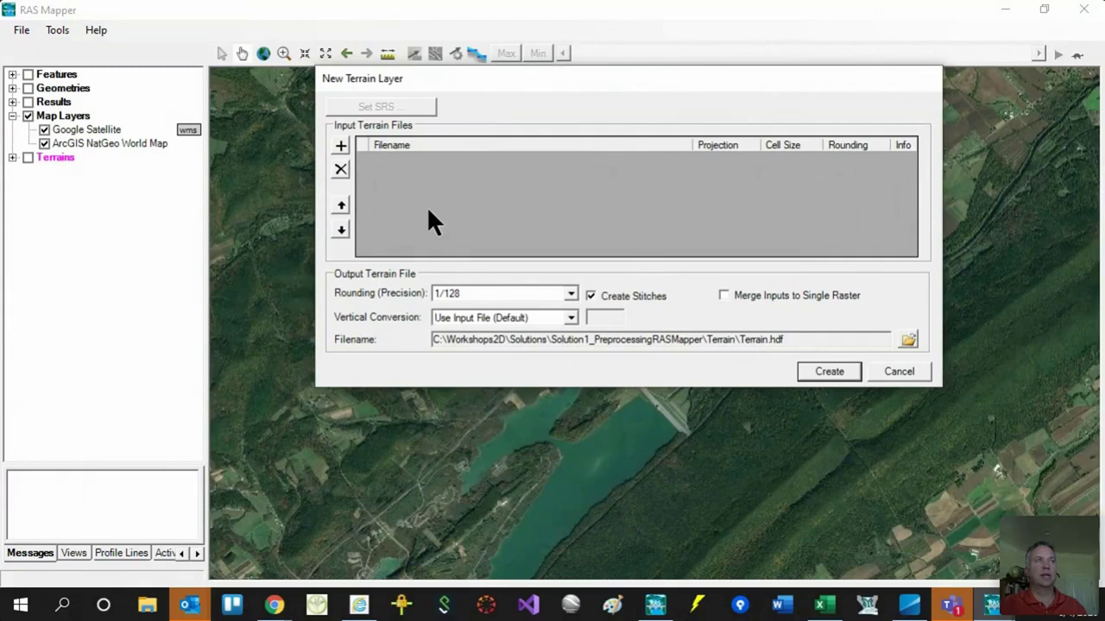
left_click(340, 147)
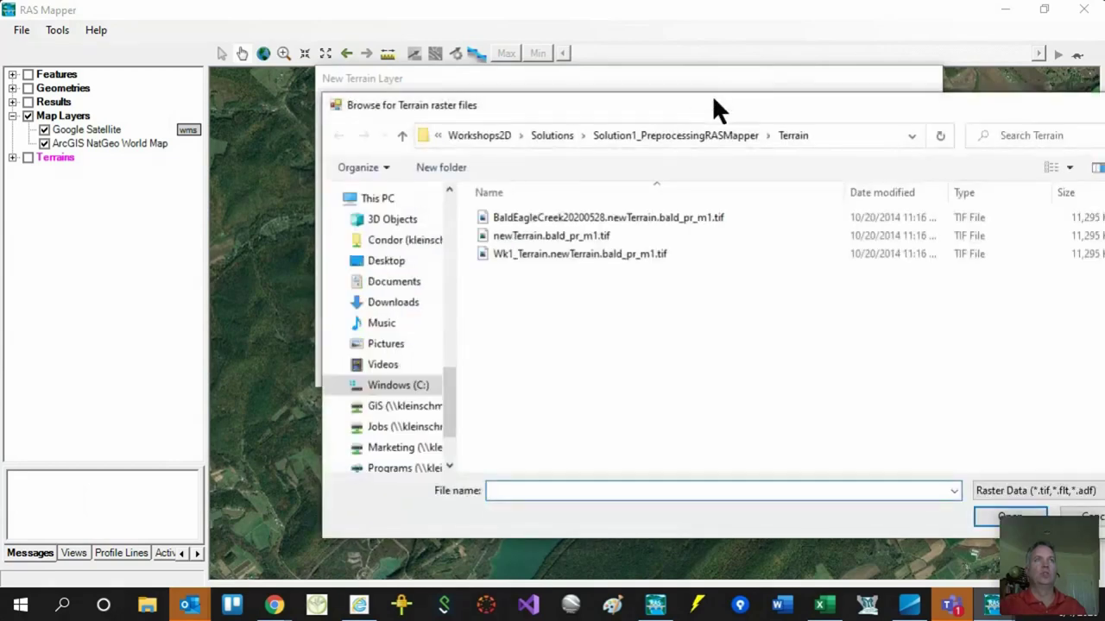
left_click_drag(715, 108, 587, 91)
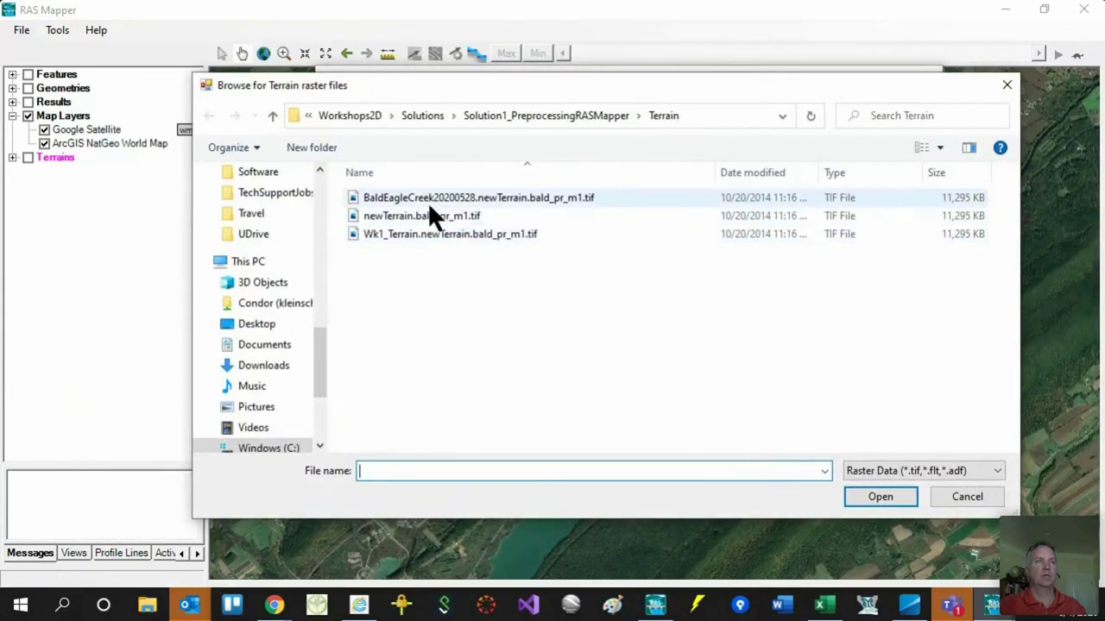
left_click_drag(613, 83, 641, 111)
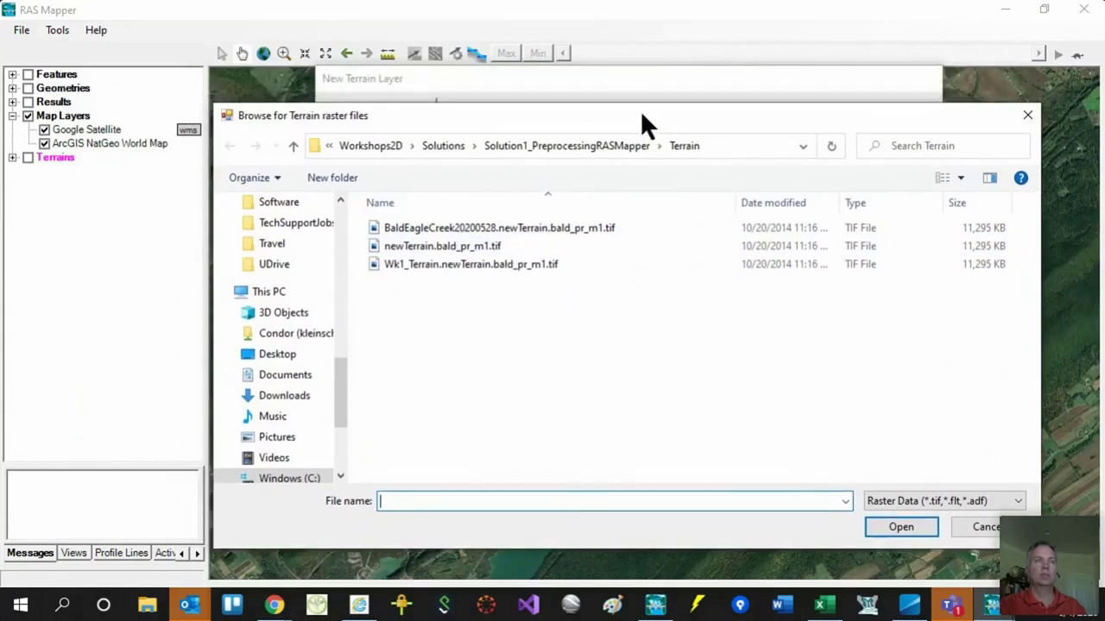
left_click_drag(640, 111, 651, 110)
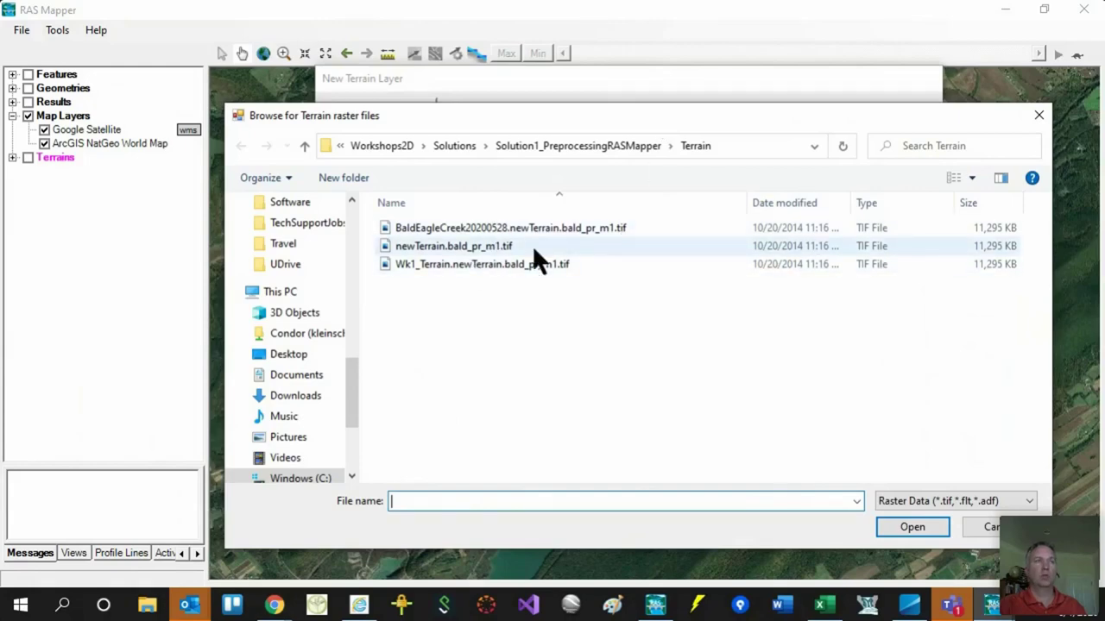
left_click(965, 529)
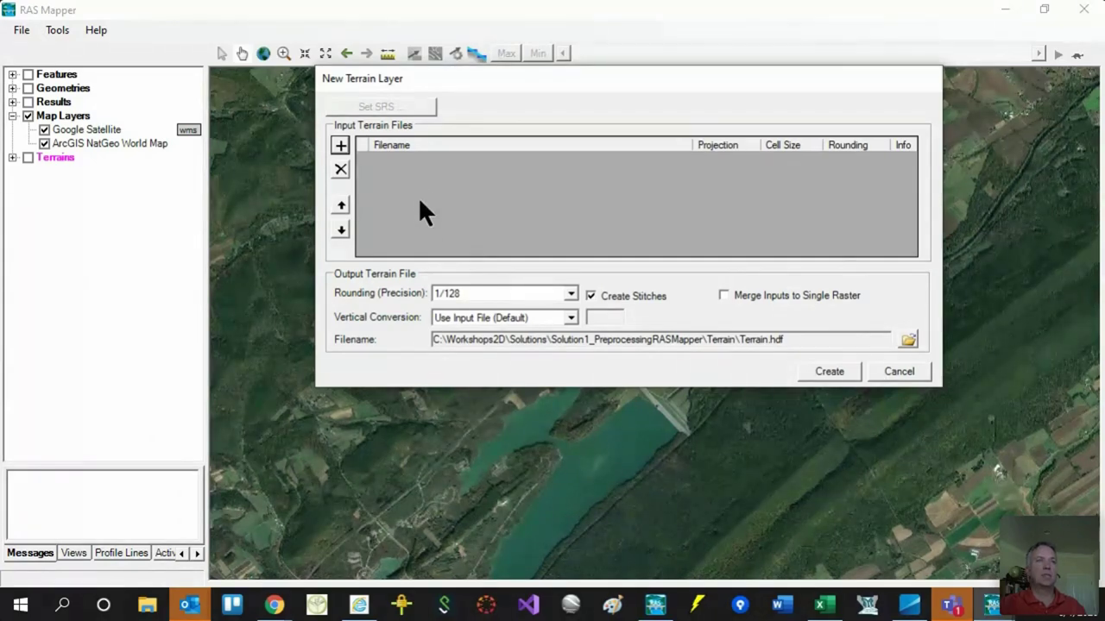
- Set the new terrain's output file name to 'Existing Toprograph 2020_0528'
left_click(908, 340)
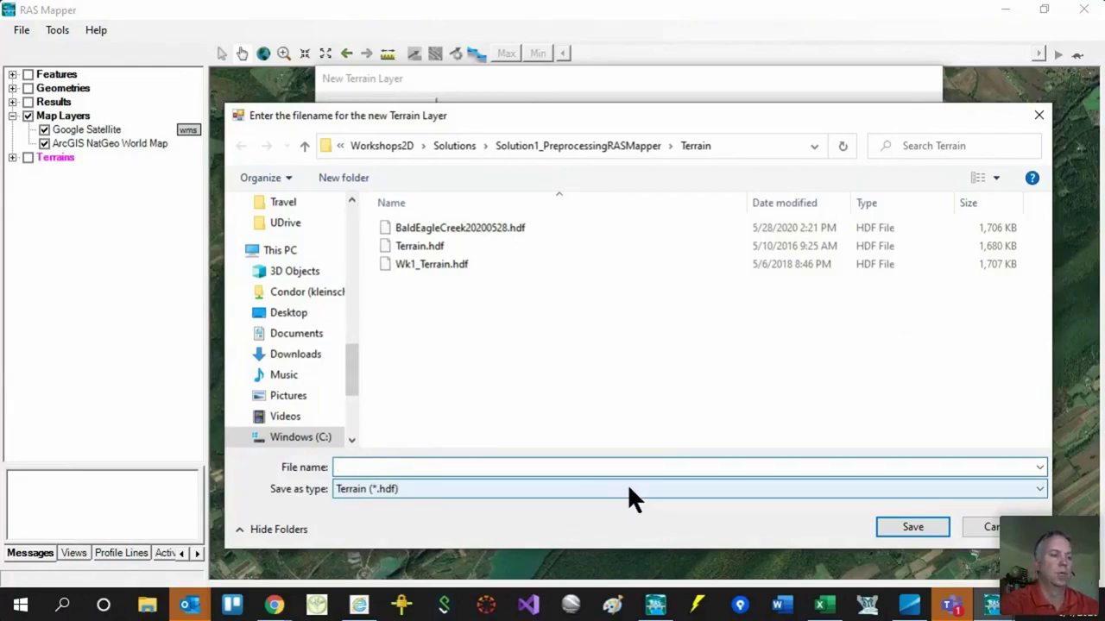
type("Existing ")
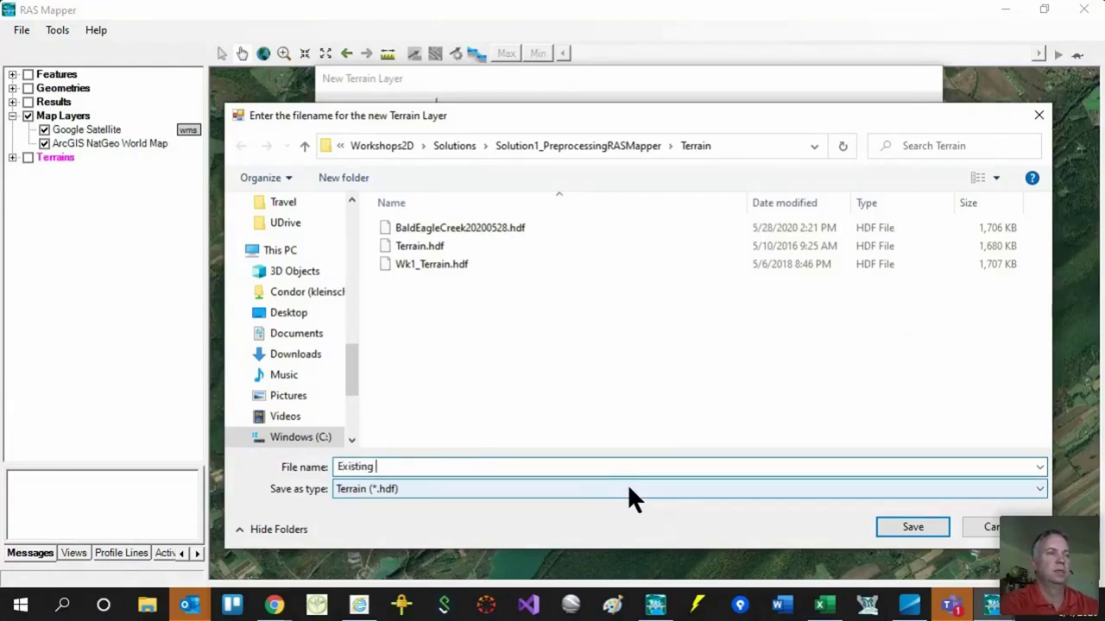
type("Toprograph")
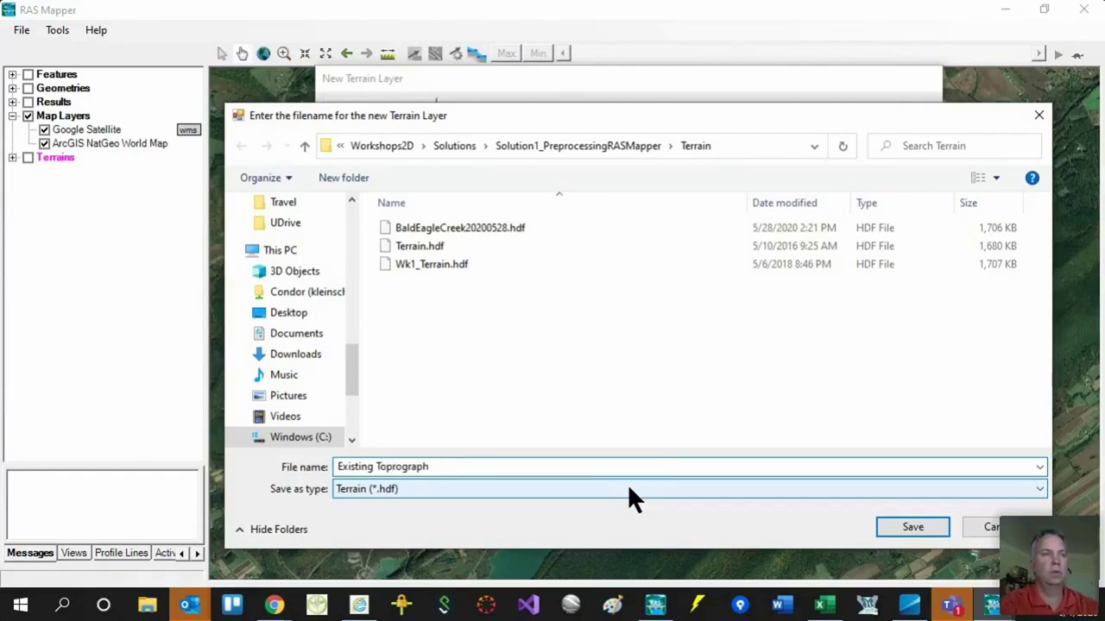
type(" 2020")
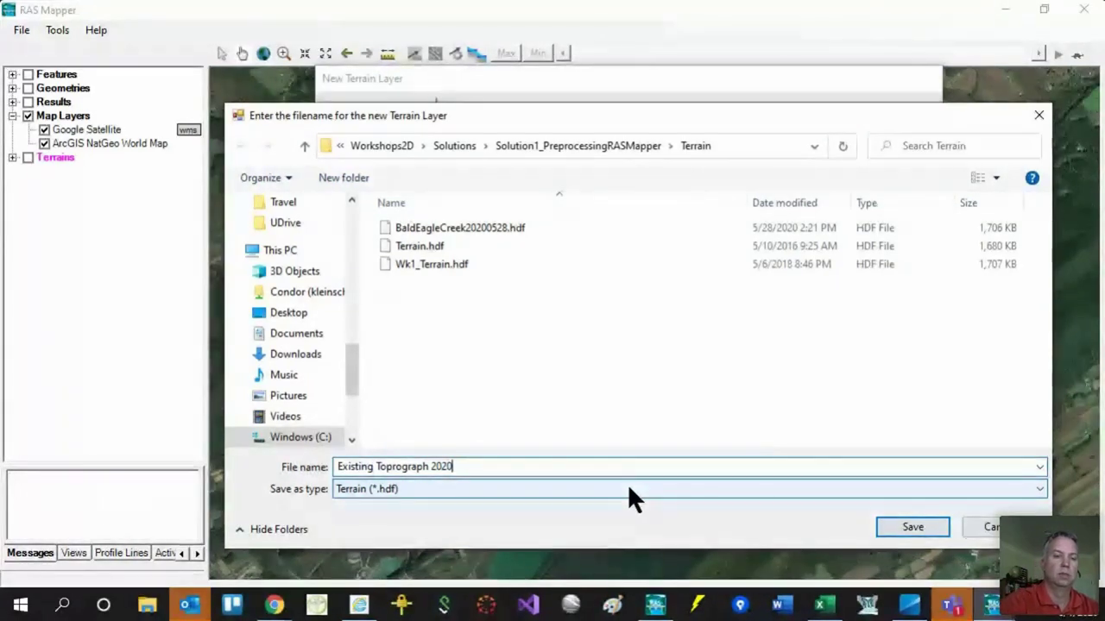
type("_0528")
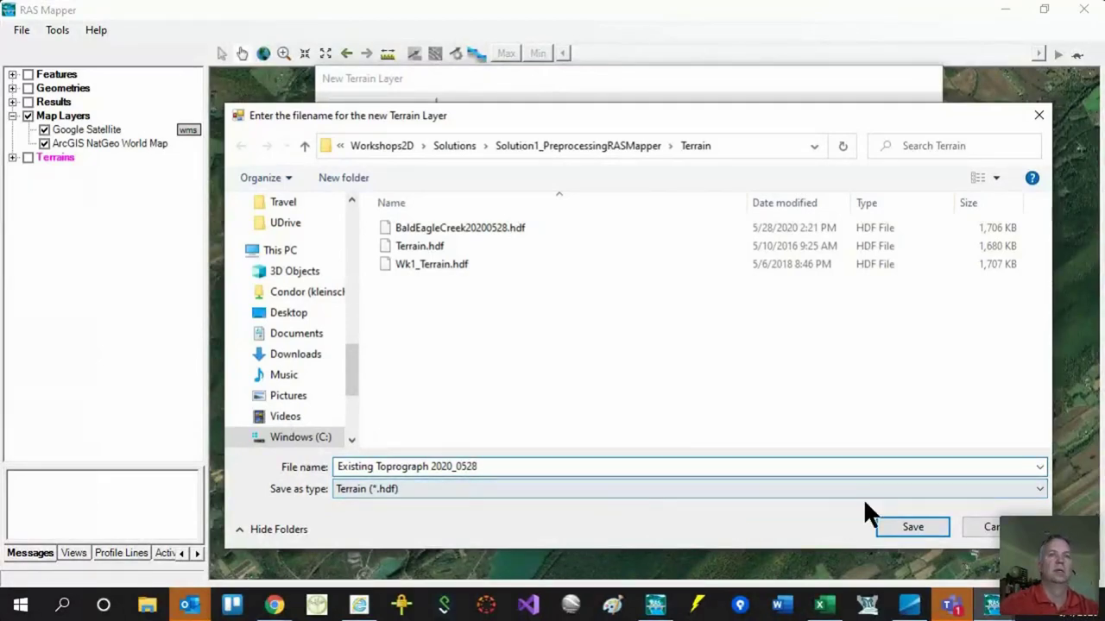
left_click(921, 526)
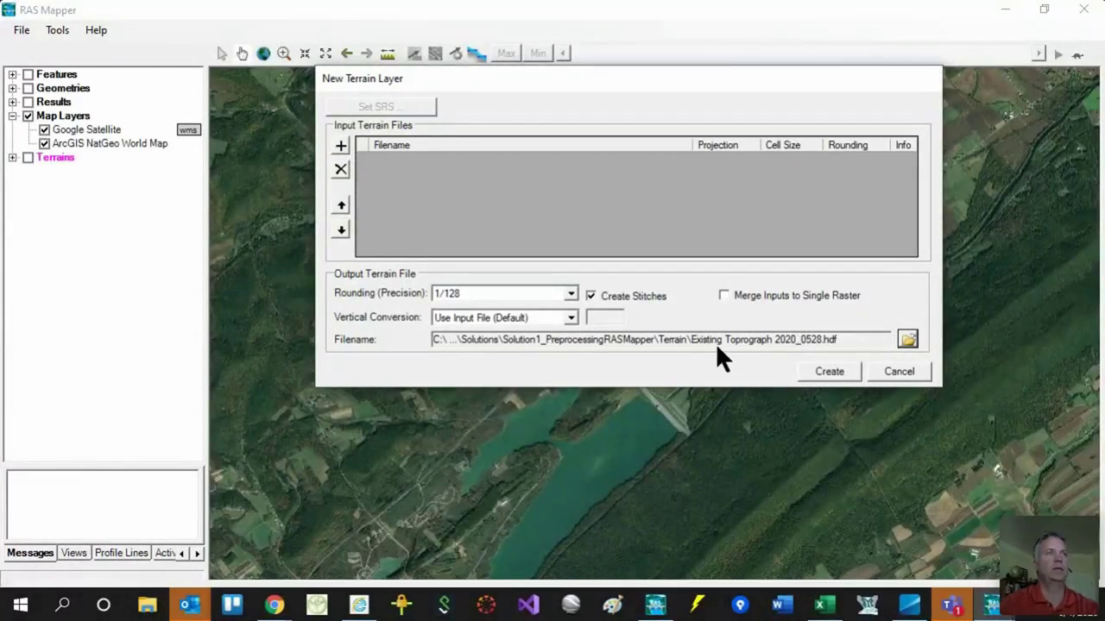
- Set Rounding (Precision) to 1/128, then cancel the new terrain layer
left_click(469, 291)
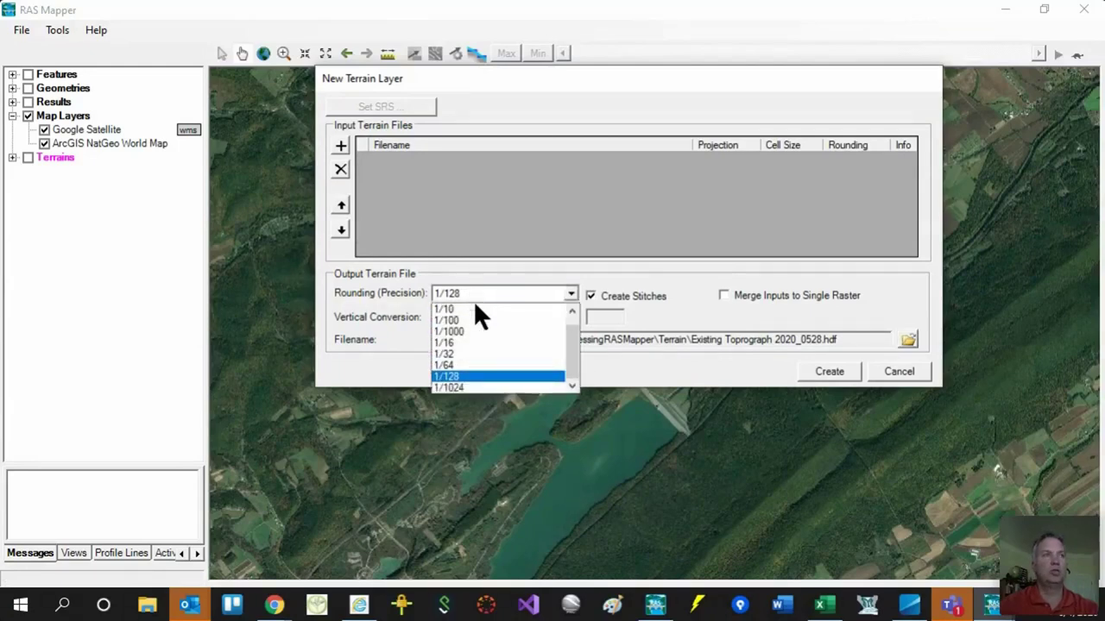
scroll(487, 337, "down", 1)
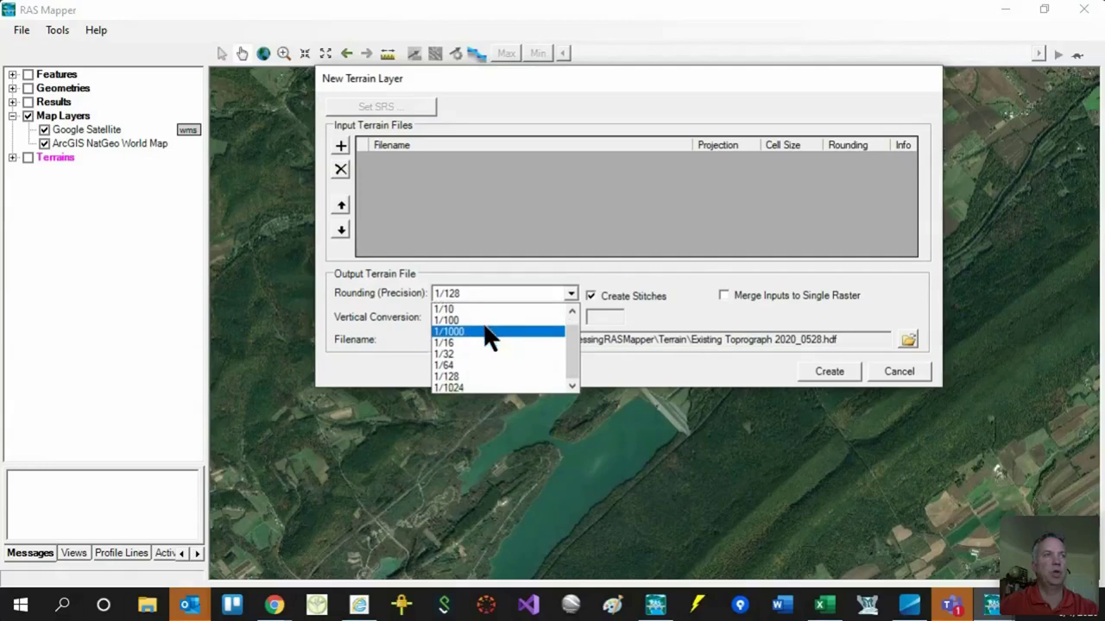
left_click(480, 378)
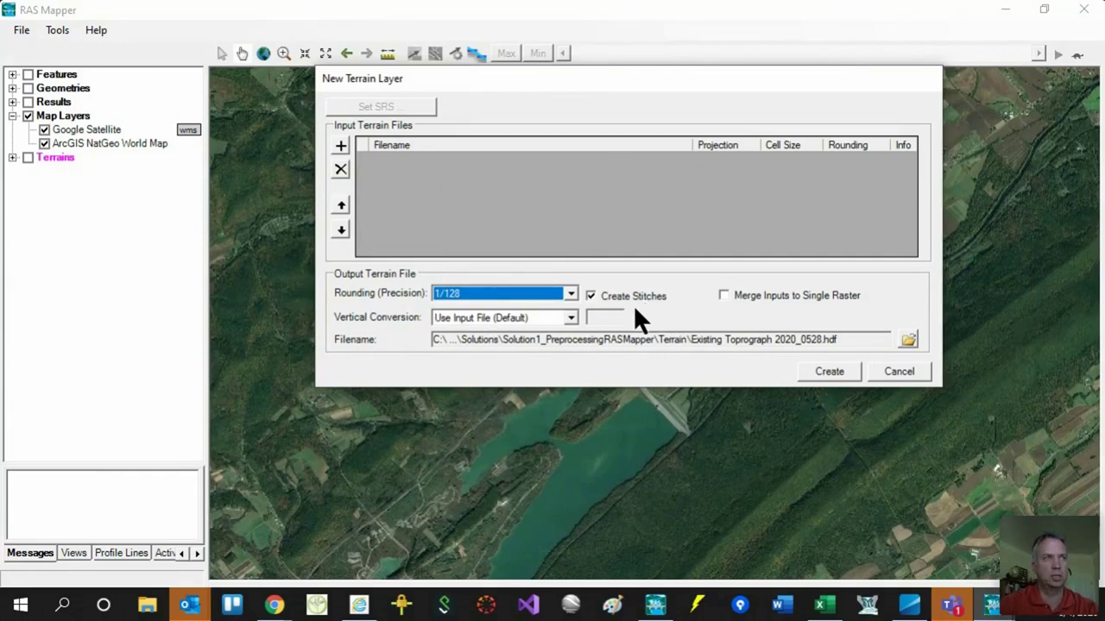
left_click(903, 375)
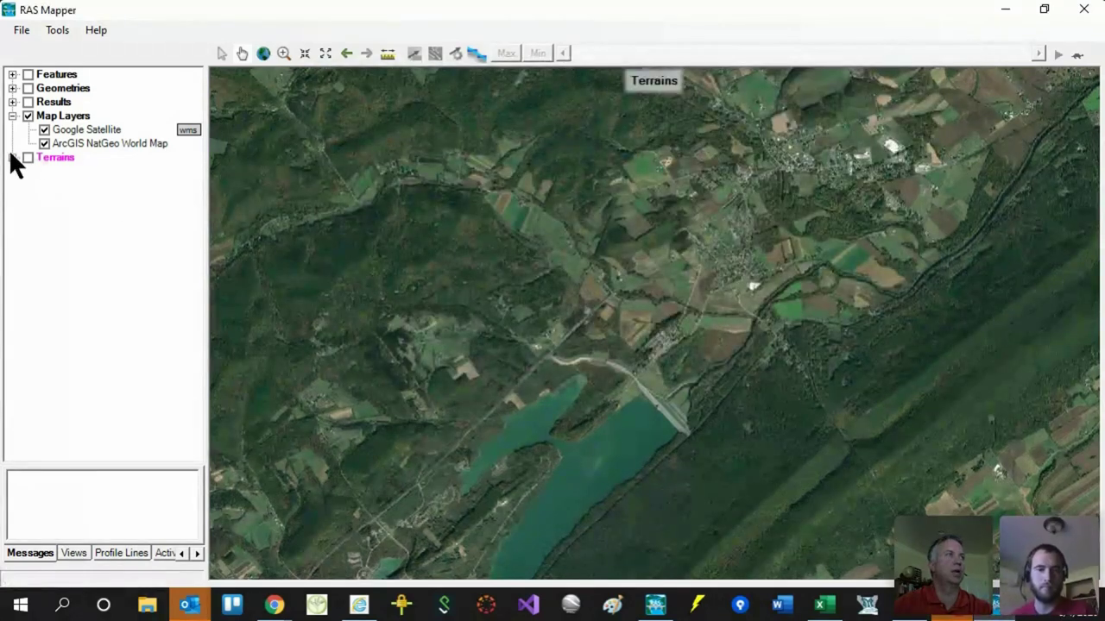
- Expand Terrains and switch on the terrain layers, hiding the satellite basemap
left_click(12, 157)
left_click(27, 157)
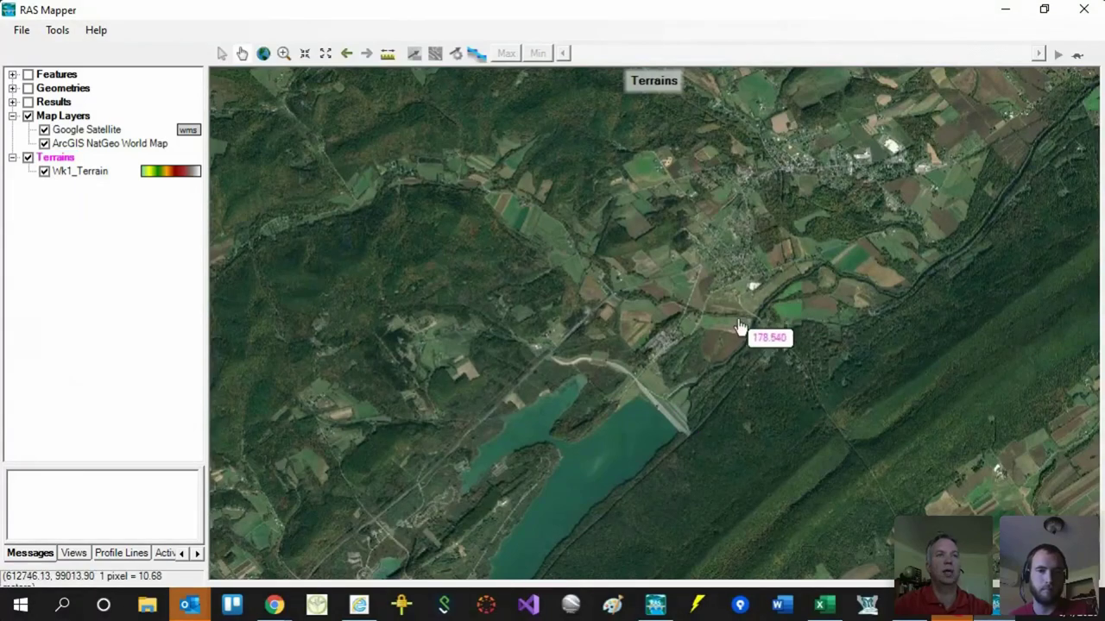
left_click(27, 117)
scroll(646, 346, "down", 1)
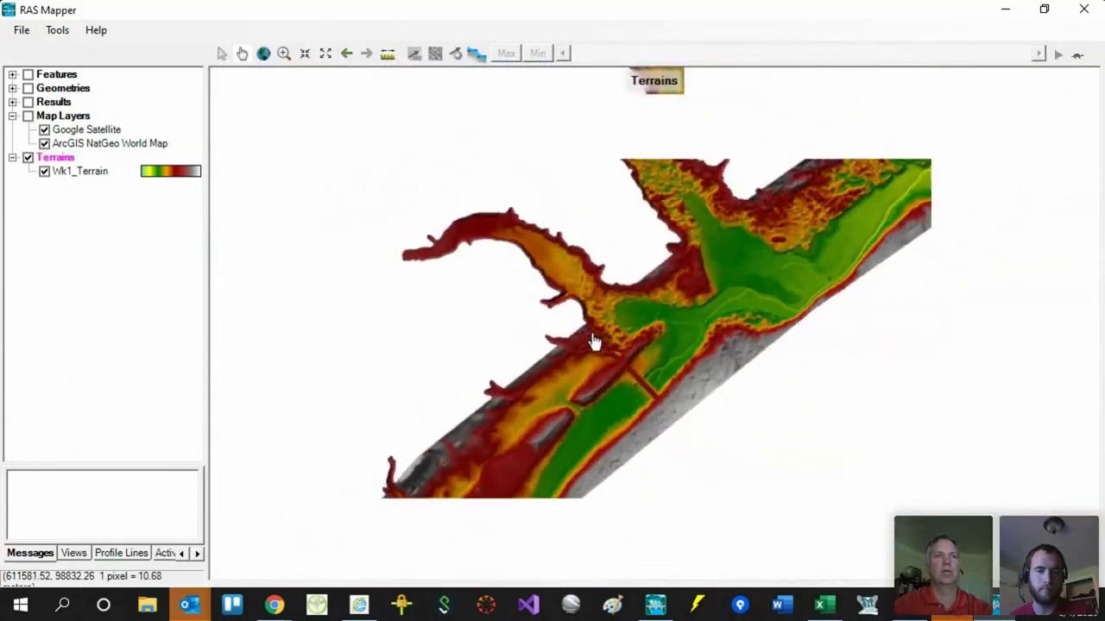
scroll(643, 407, "up", 2)
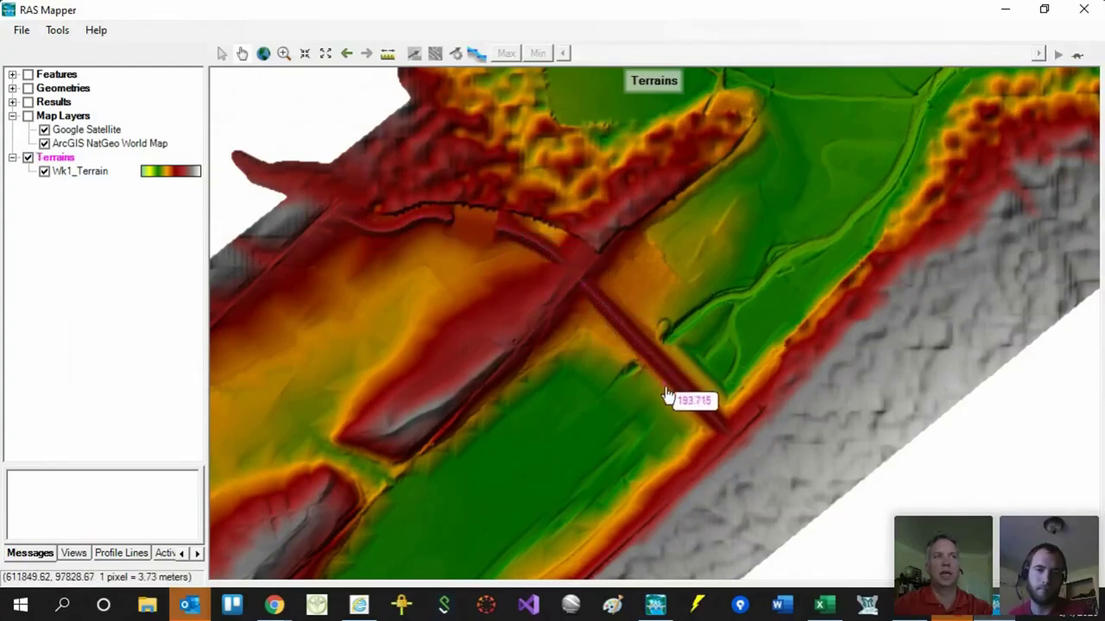
- Toggle the satellite basemap on and off to compare it with terrain around the dam
left_click(28, 115)
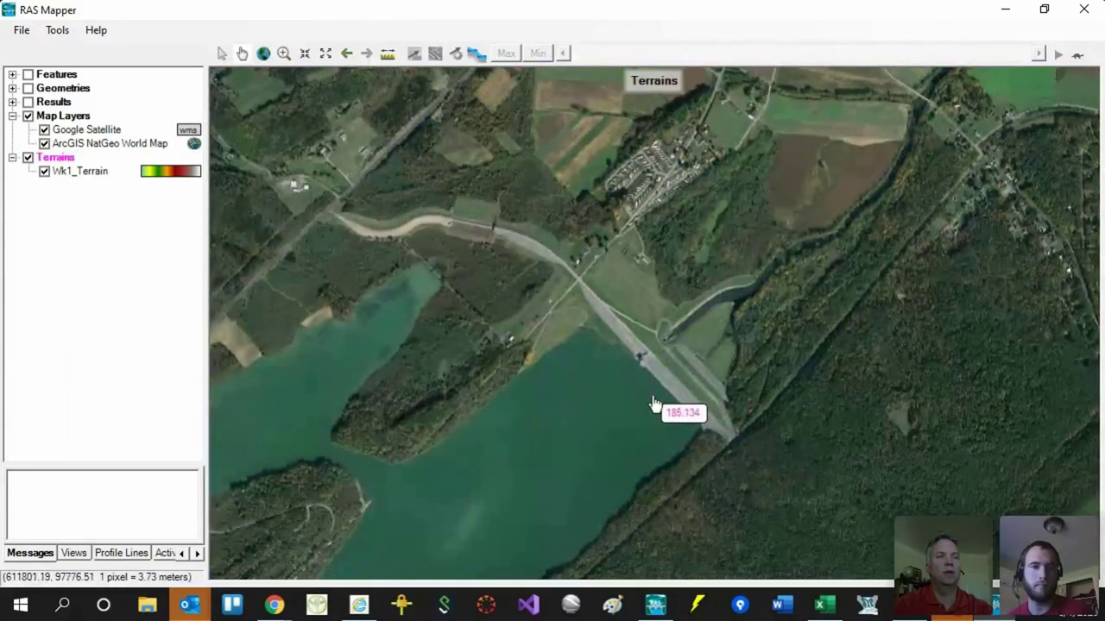
scroll(653, 402, "up", 2)
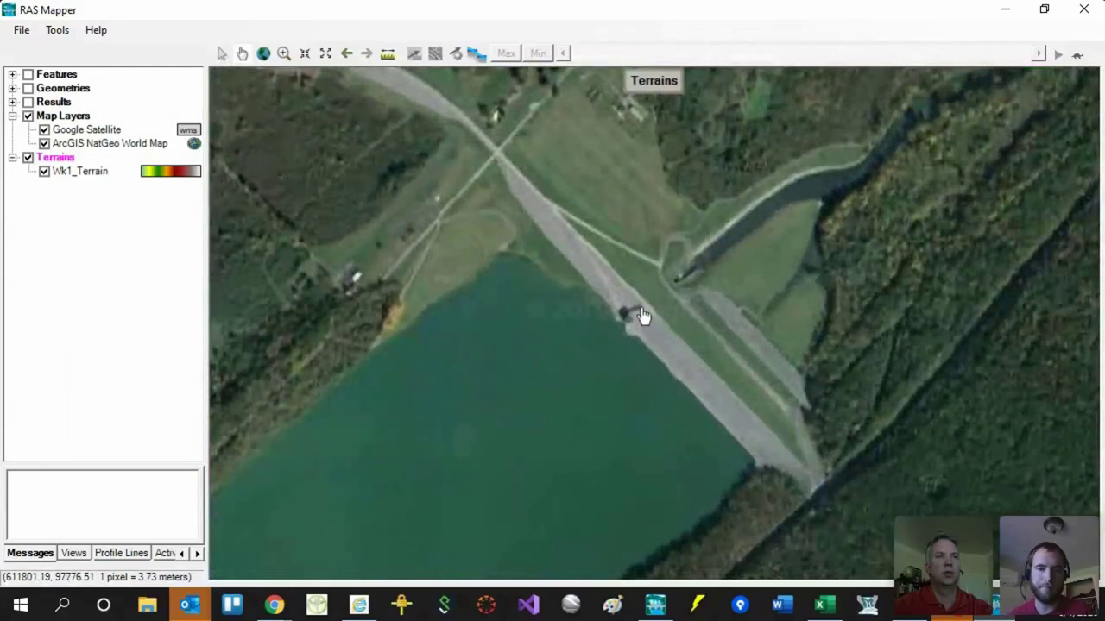
left_click(27, 113)
left_click(27, 114)
- Hide the satellite basemap and frame the valley on the Wk1_Terrain elevations
left_click(28, 115)
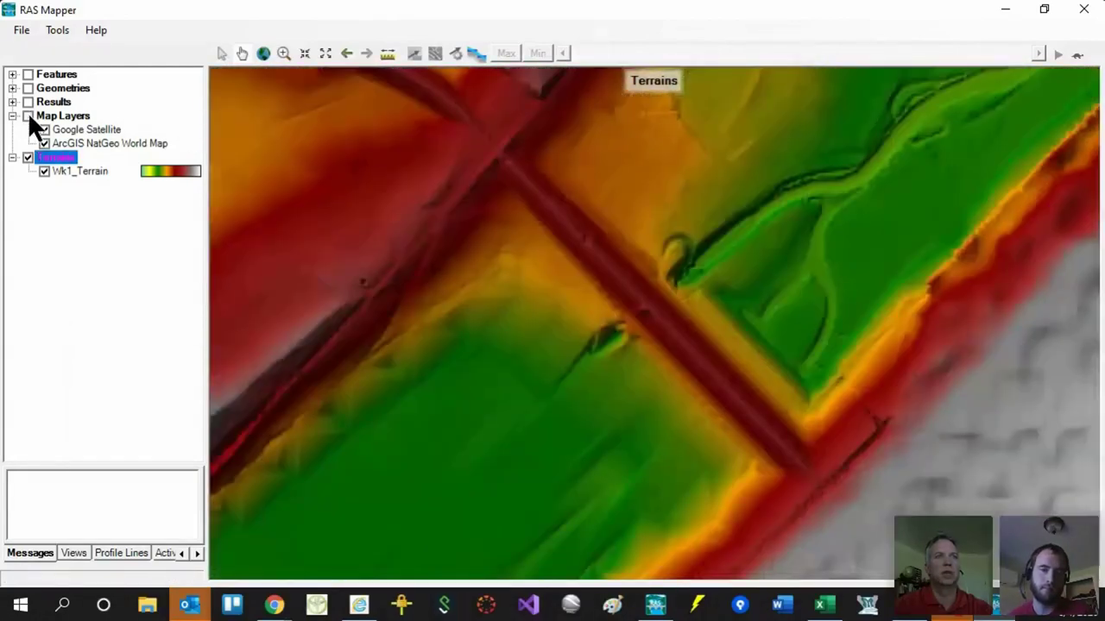
scroll(414, 264, "down", 4)
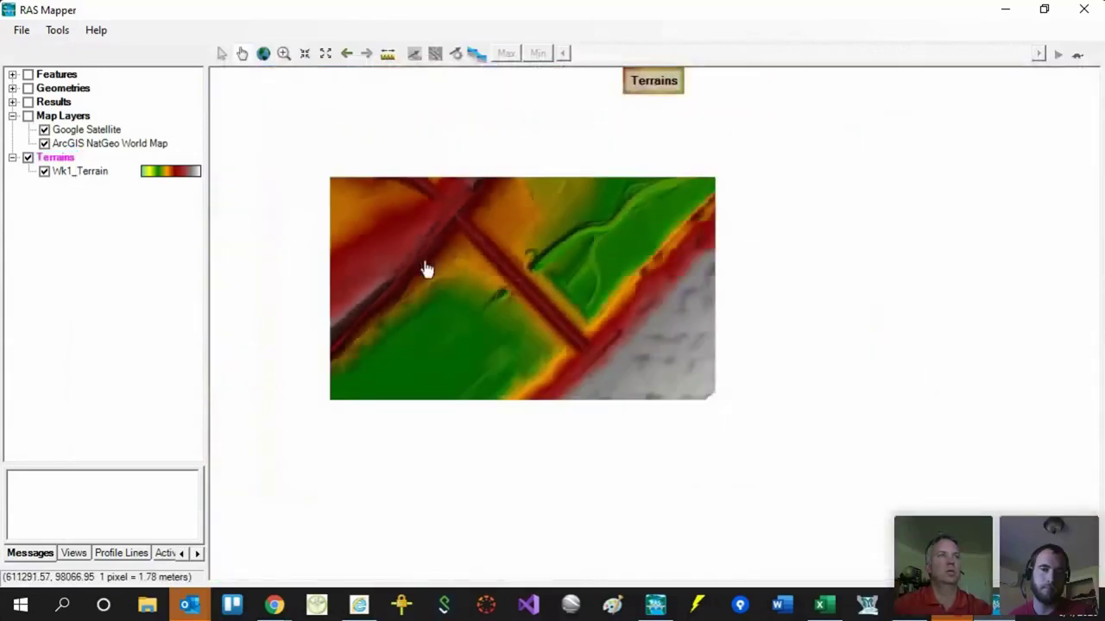
scroll(525, 279, "up", 4)
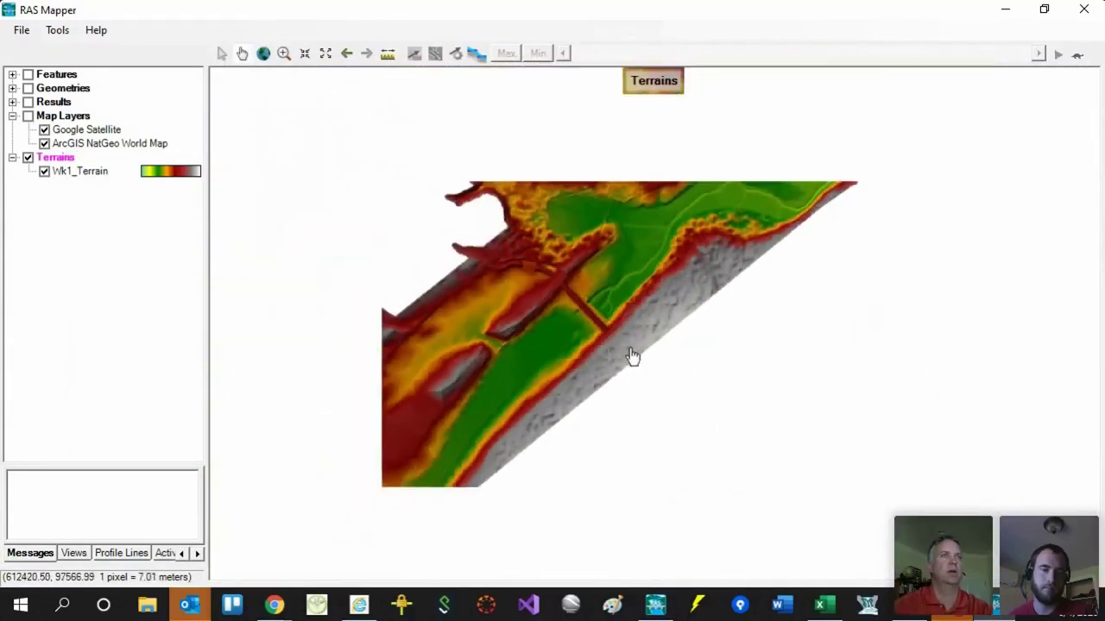
scroll(609, 369, "down", 2)
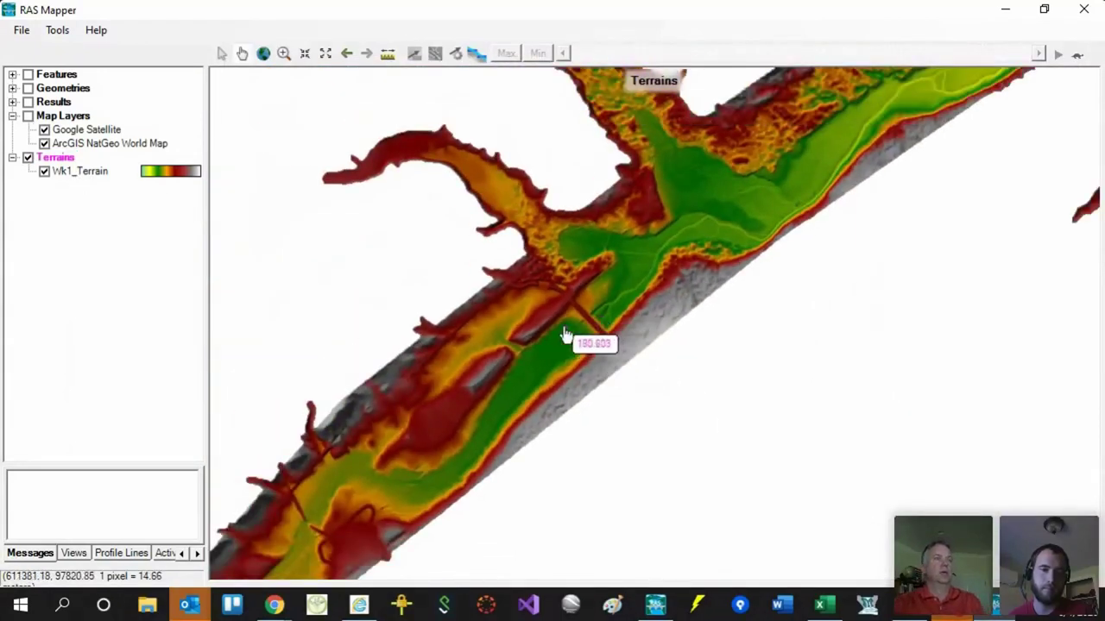
scroll(517, 393, "down", 2)
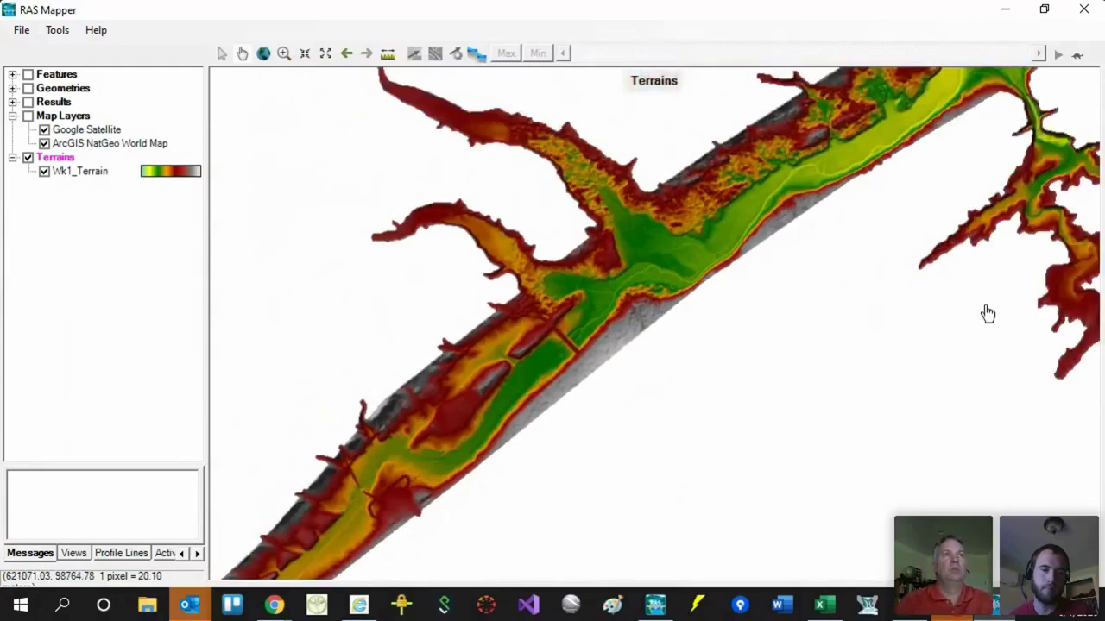
scroll(509, 442, "down", 2)
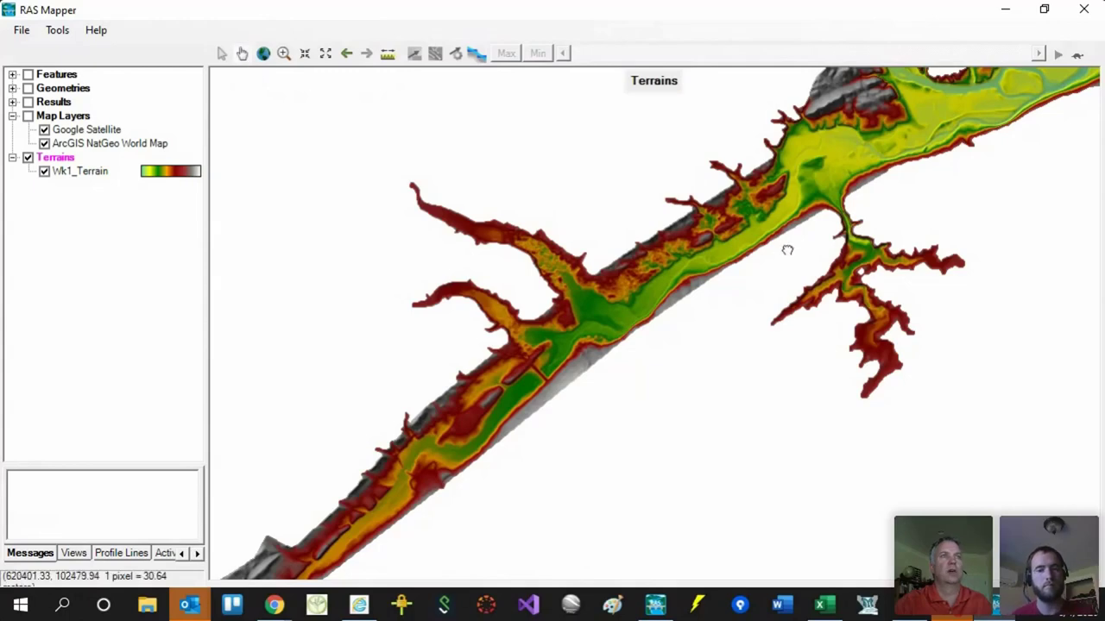
left_click_drag(787, 250, 682, 352)
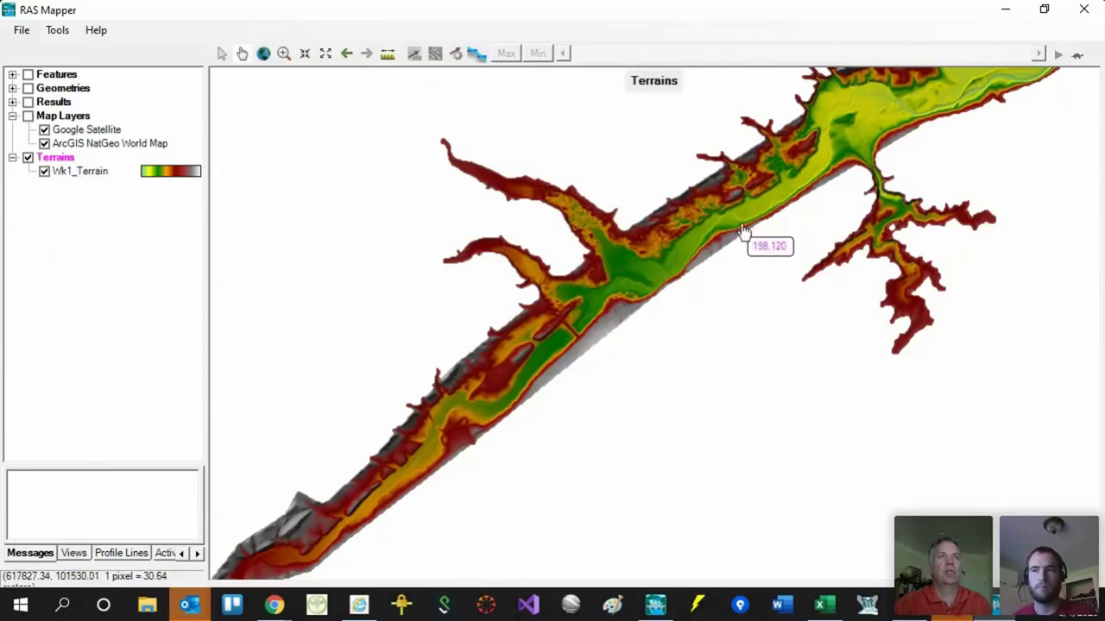
- Make Wk1_Terrain the active layer and start a measure line in the valley
left_click(78, 172)
left_click(77, 171)
left_click(115, 216)
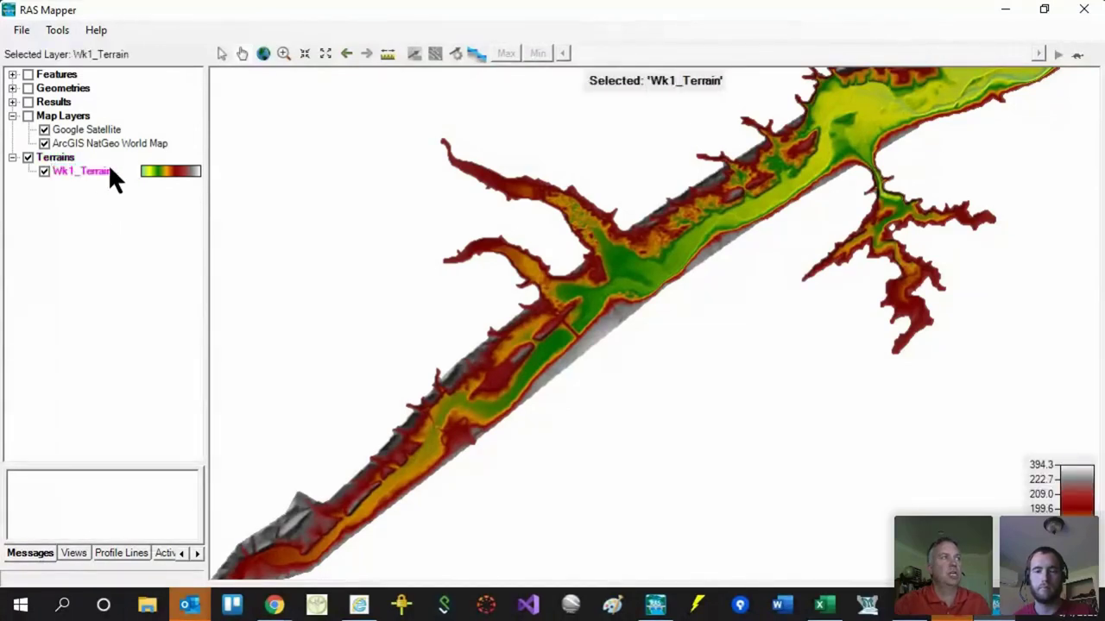
left_click(387, 54)
left_click(582, 332)
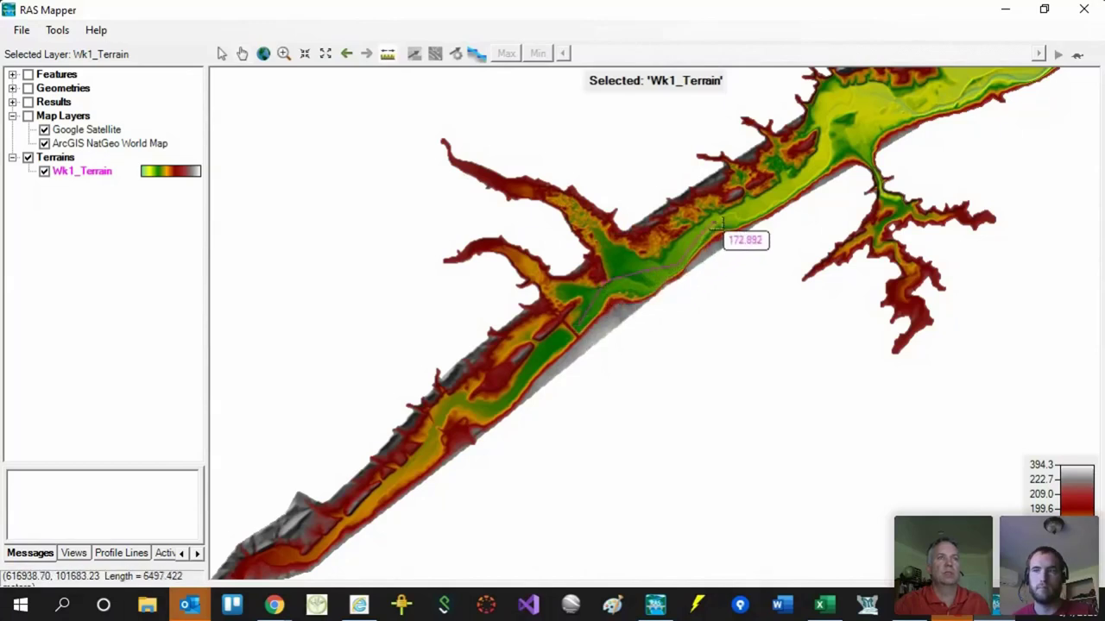
- End the valley measure line at 8320.08 m, giving a slope of -0.000678
double_click(767, 209)
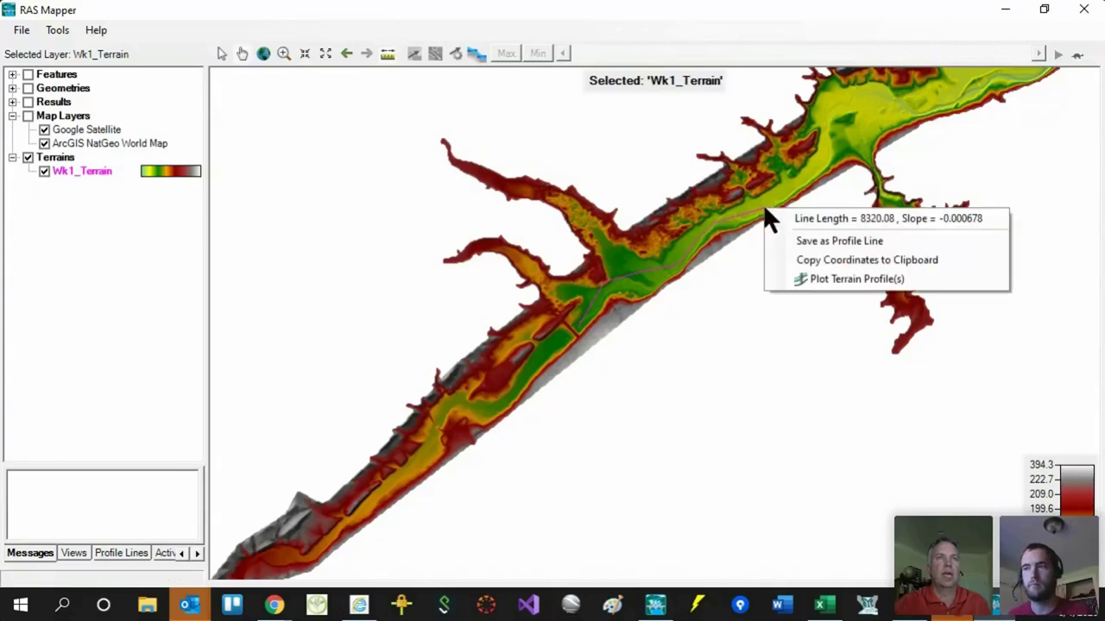
- Plot the terrain profile along the measure line and position the plot window
left_click(885, 281)
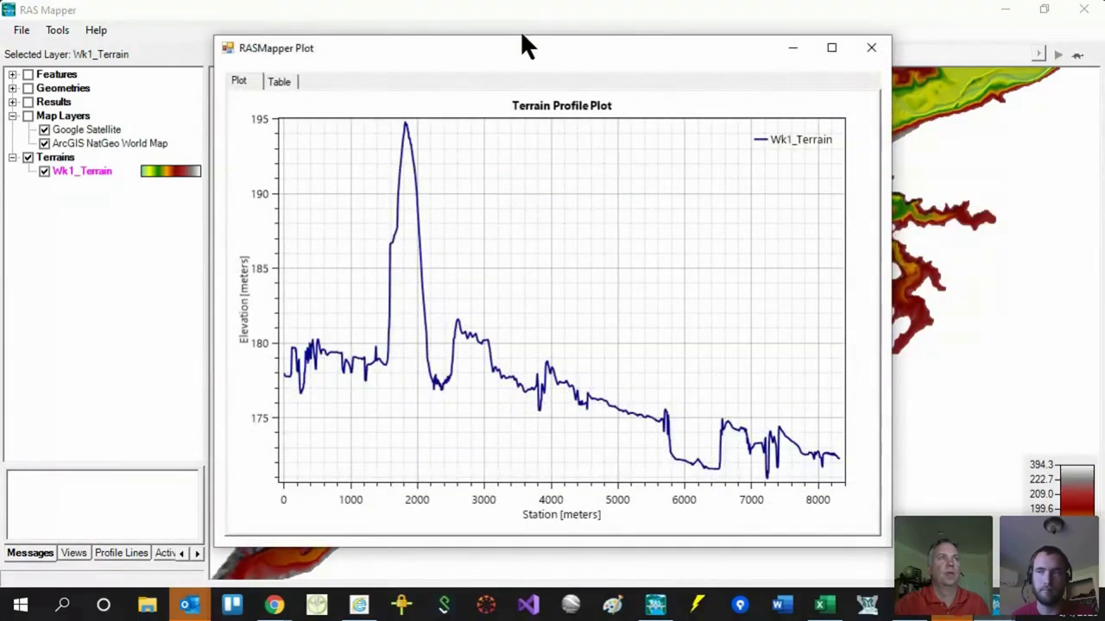
left_click_drag(519, 45, 568, 182)
left_click_drag(474, 157, 820, 373)
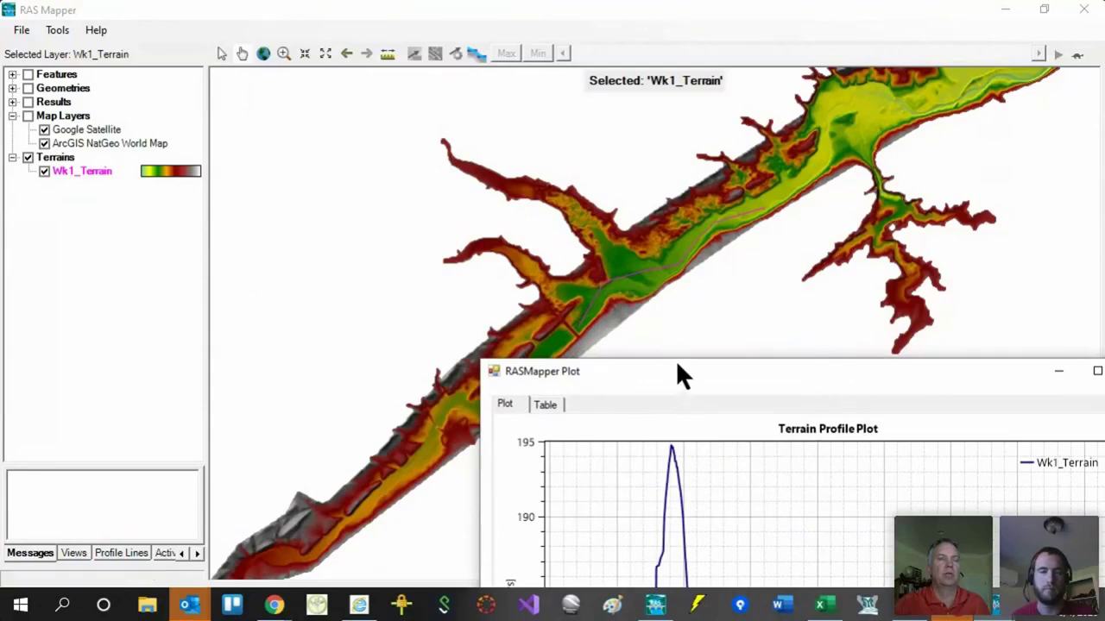
left_click_drag(678, 373, 443, 74)
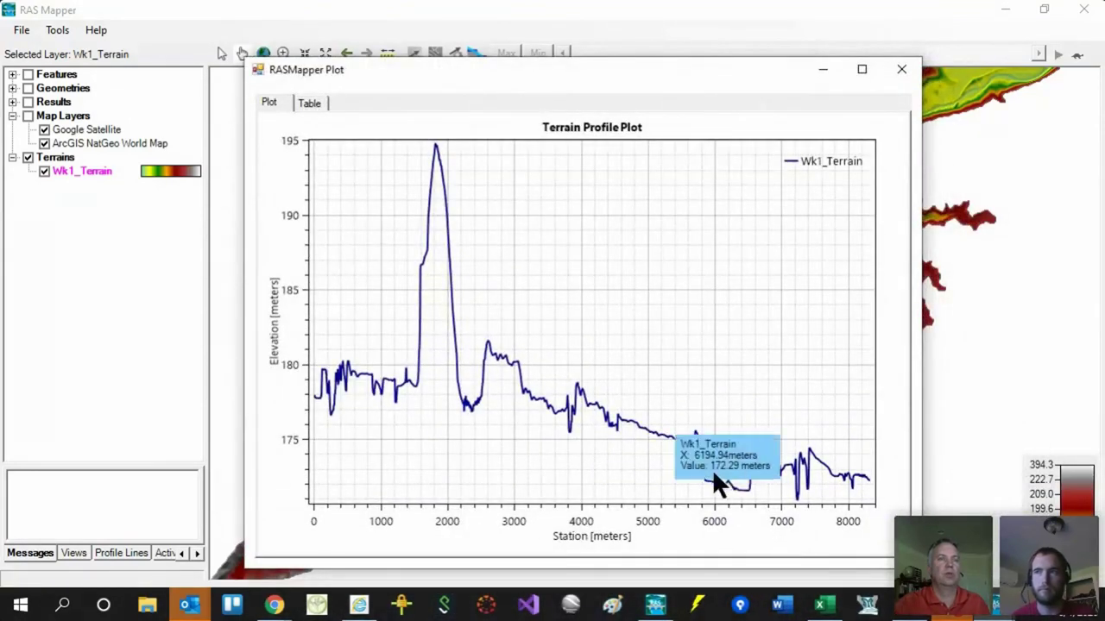
- Review the profile's station and elevation table, then close the plot
left_click(311, 105)
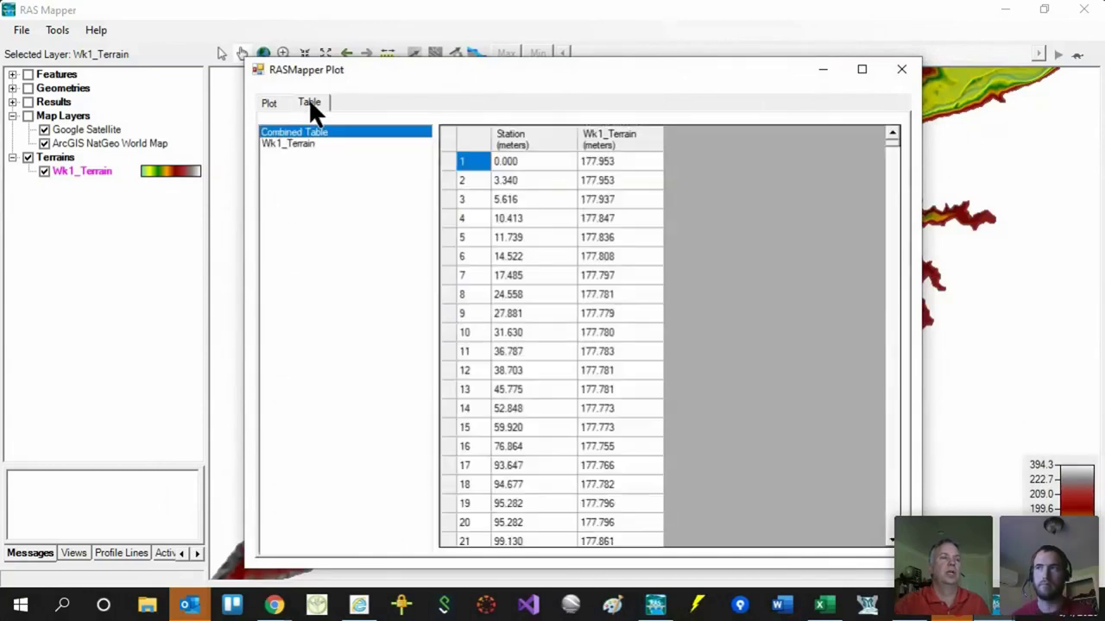
left_click_drag(533, 160, 599, 352)
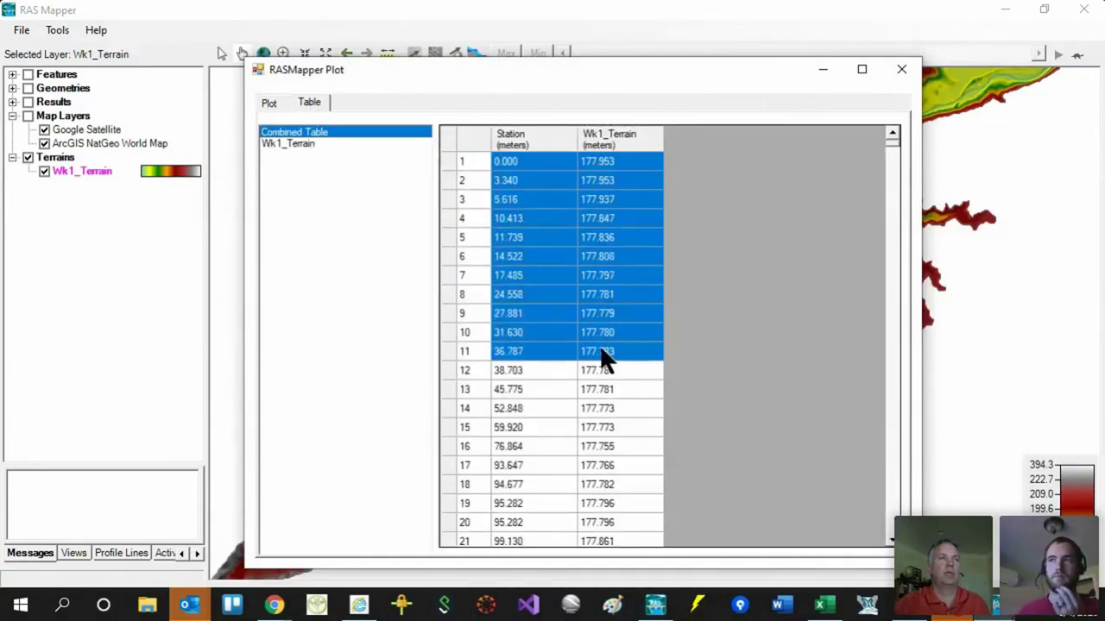
left_click(522, 161)
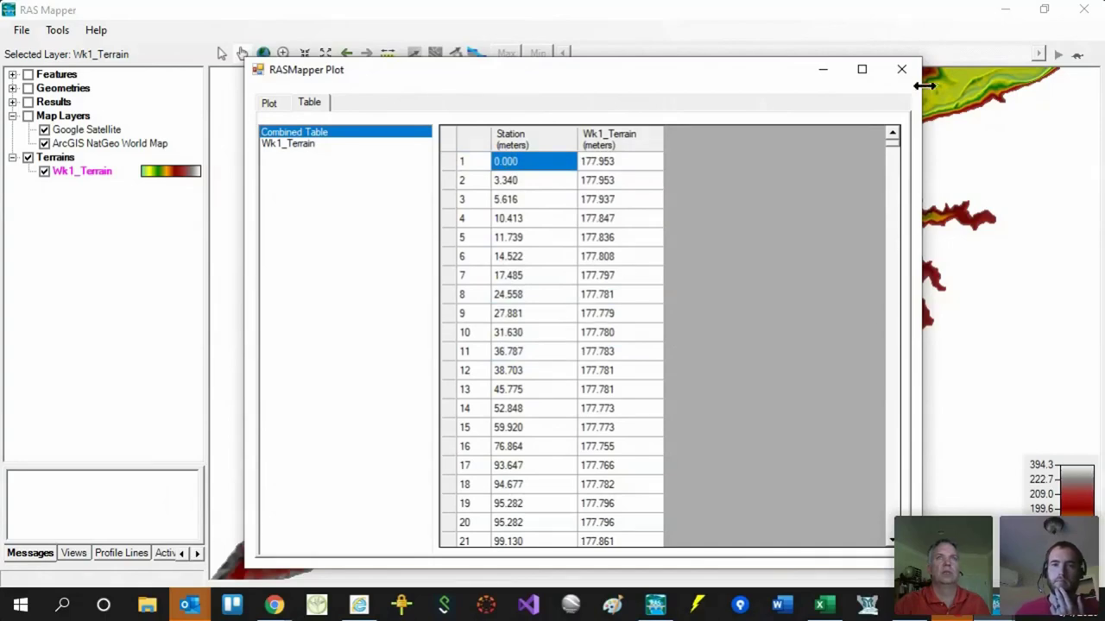
left_click(901, 70)
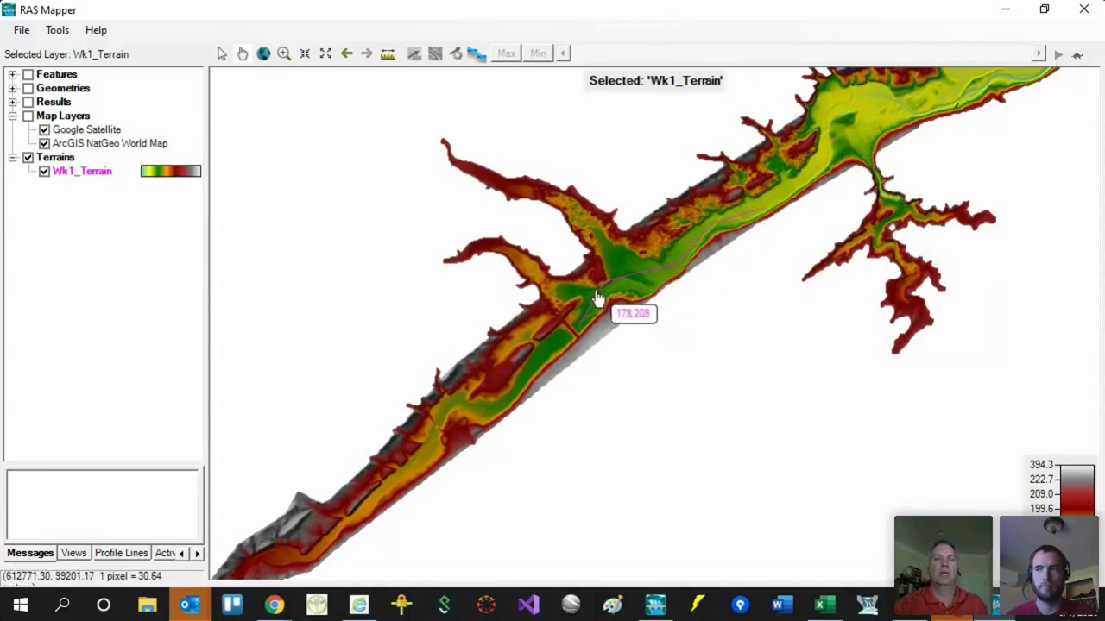
scroll(521, 282, "down", 1)
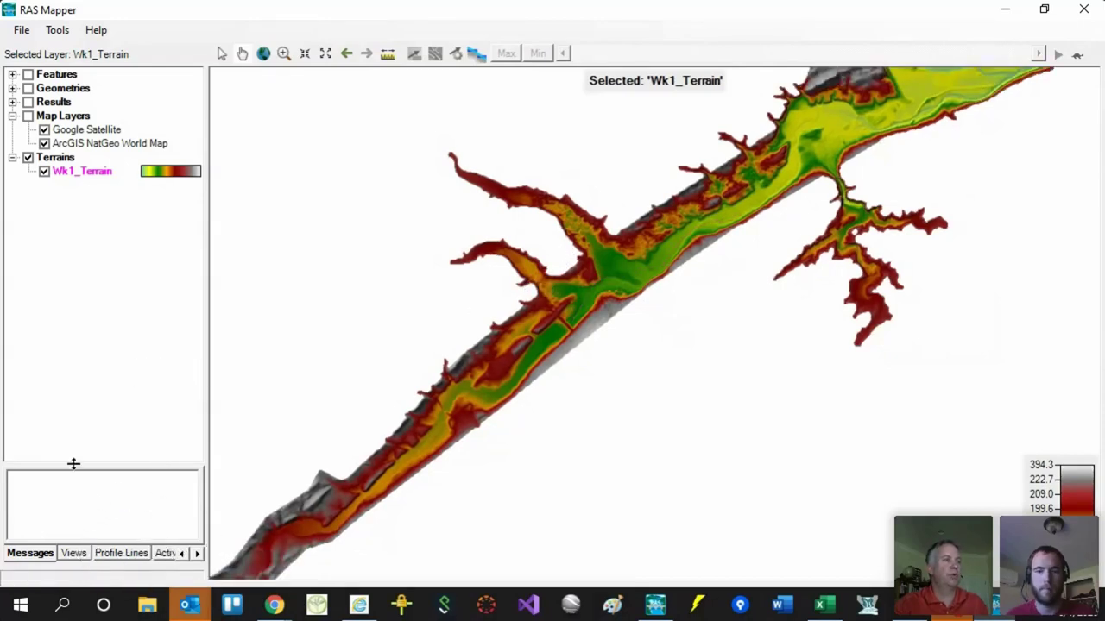
- Cycle through the Views, Features and Messages tabs, ending on the empty Views list
left_click(84, 557)
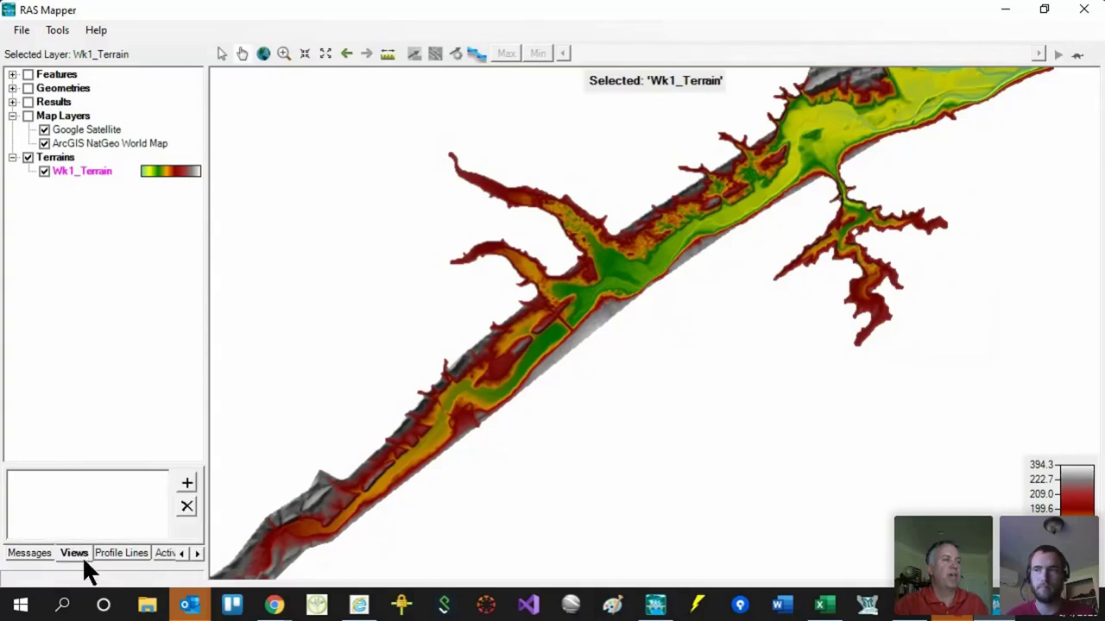
left_click(164, 553)
left_click(24, 555)
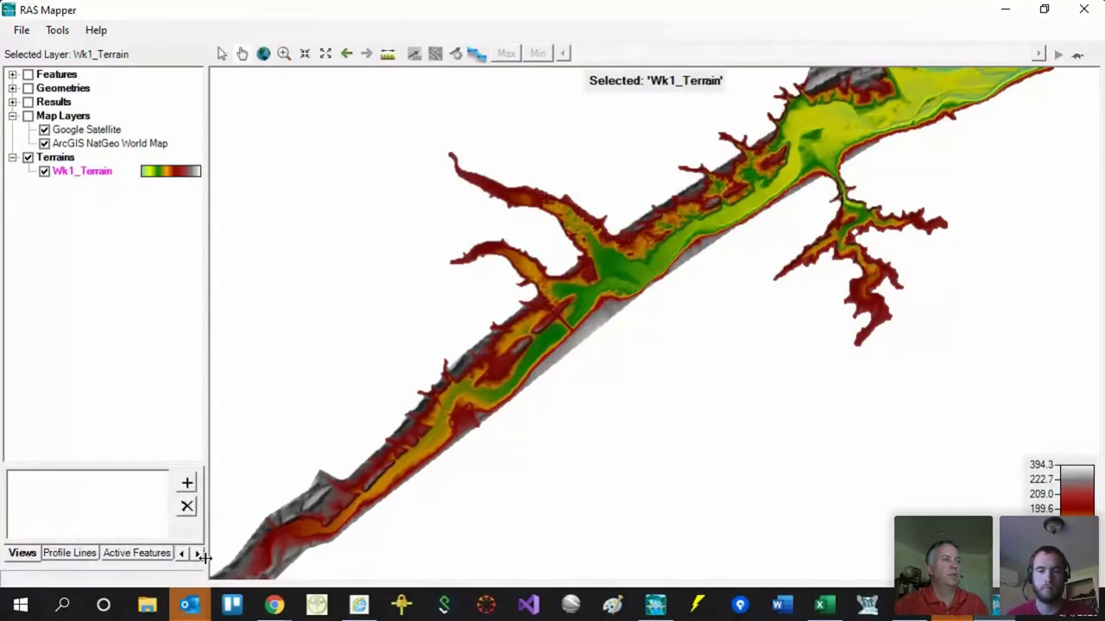
left_click(181, 553)
left_click(33, 553)
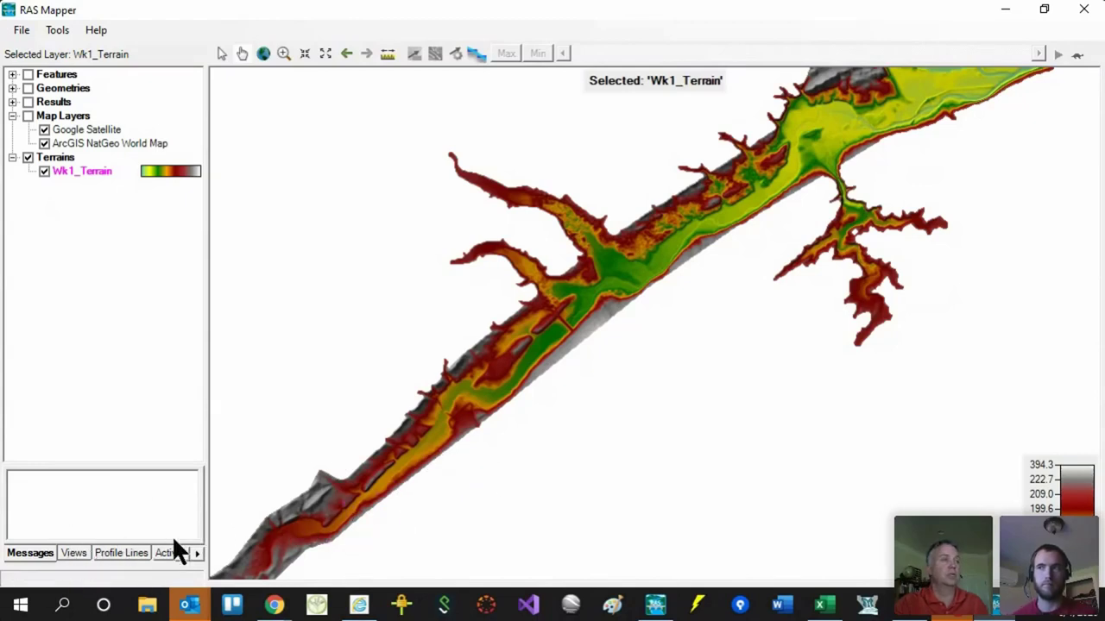
left_click(72, 557)
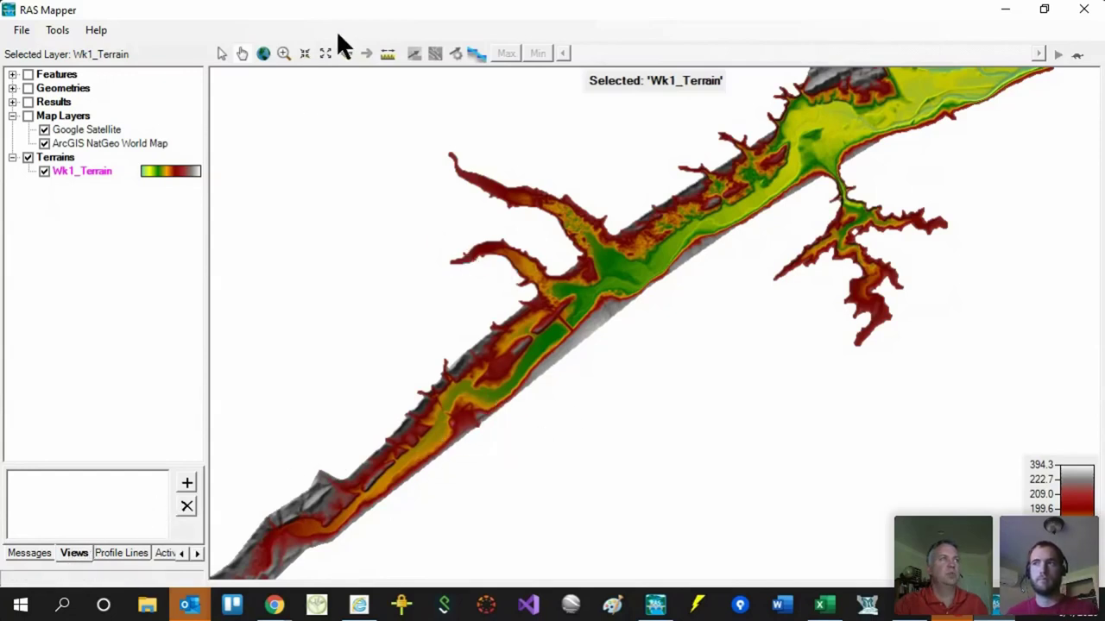
left_click(300, 51)
- Zoom in on the dam area and save it as a named view 'Dam'
left_click_drag(513, 276, 609, 359)
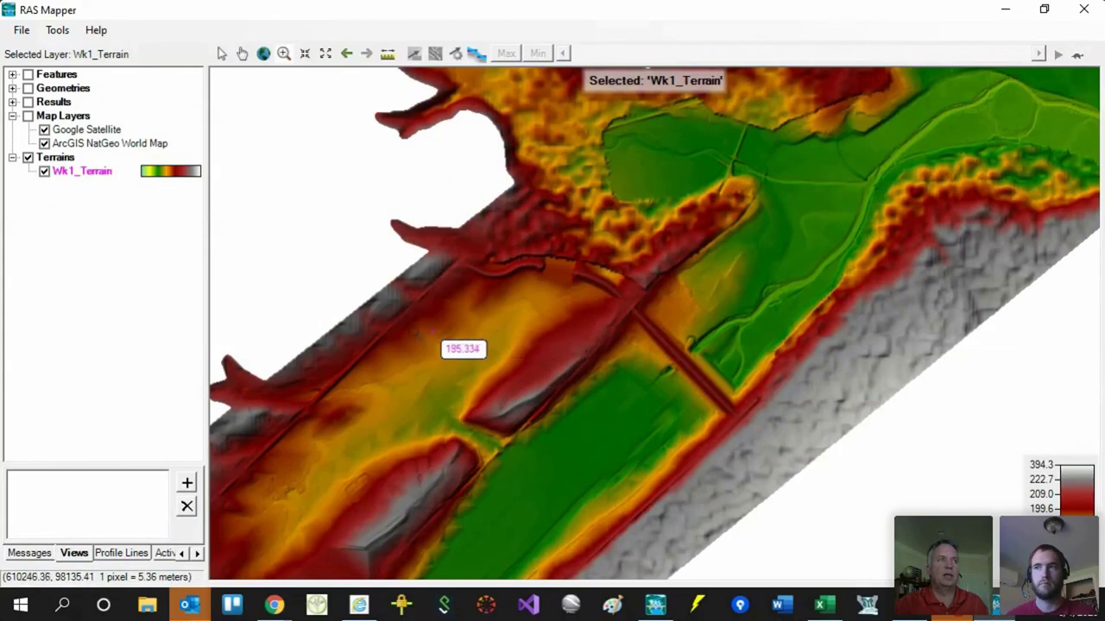
left_click(185, 484)
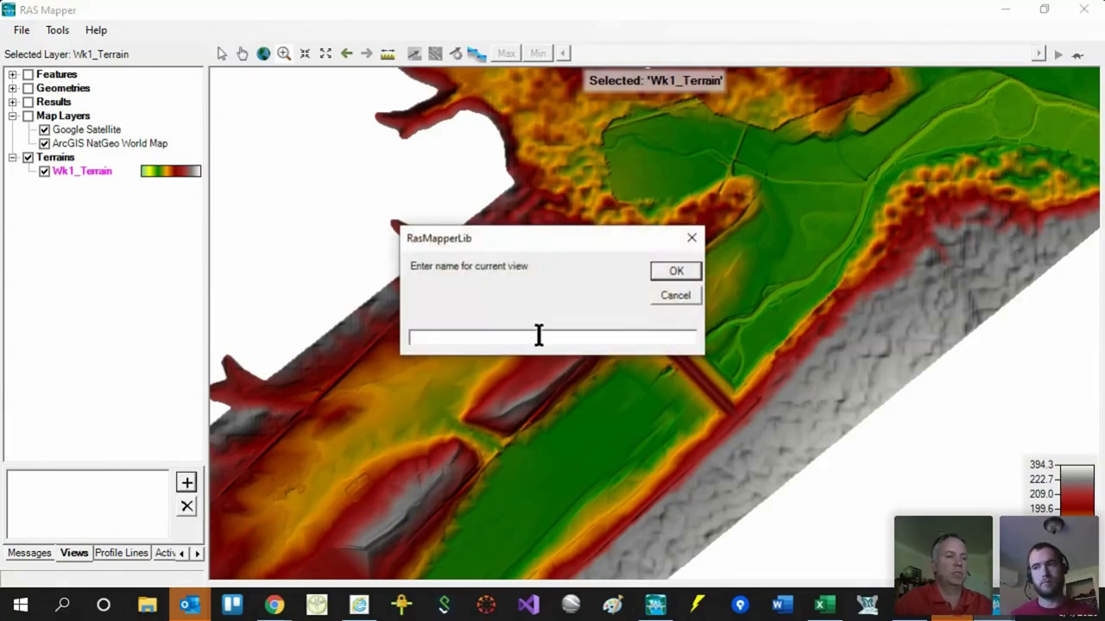
type("Dam")
key("Return")
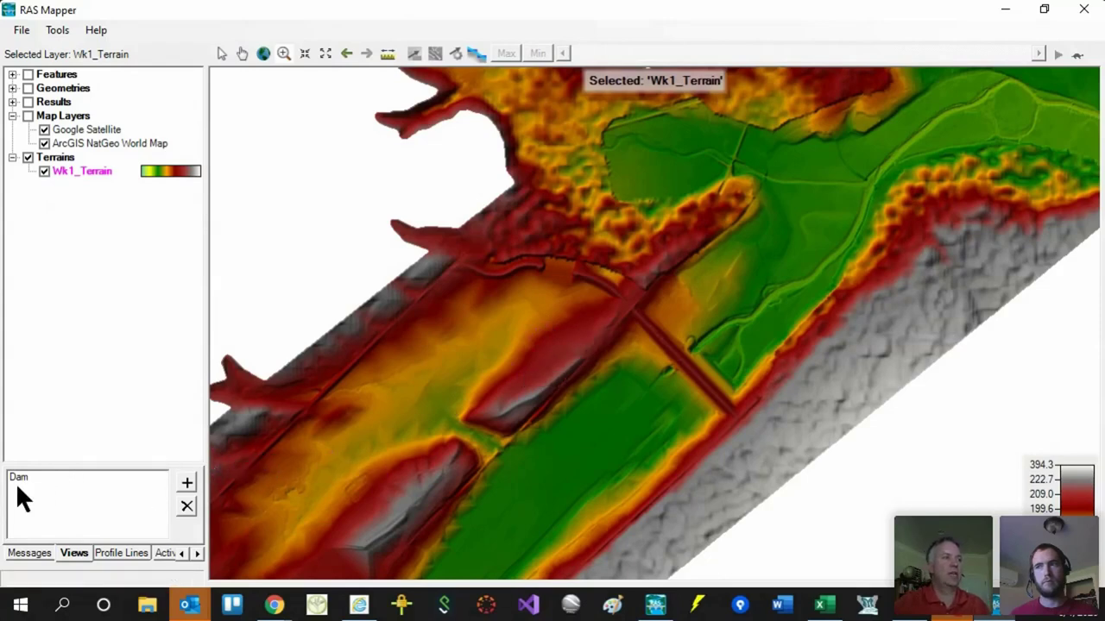
- Return to the saved Dam view and show the empty Profile Lines list
scroll(647, 310, "down", 5)
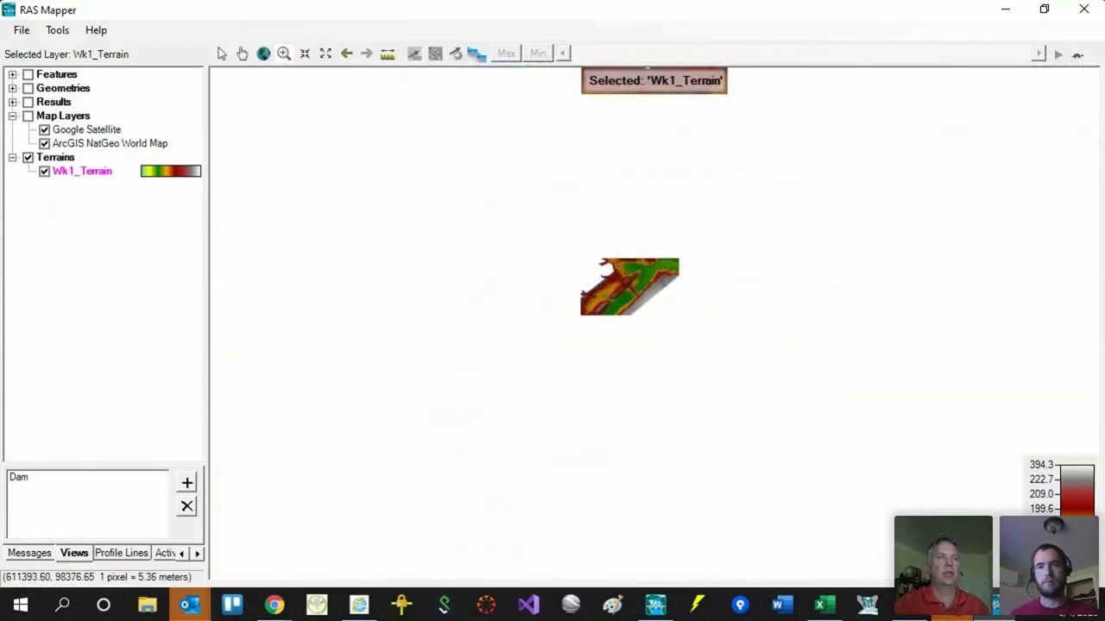
scroll(622, 289, "up", 5)
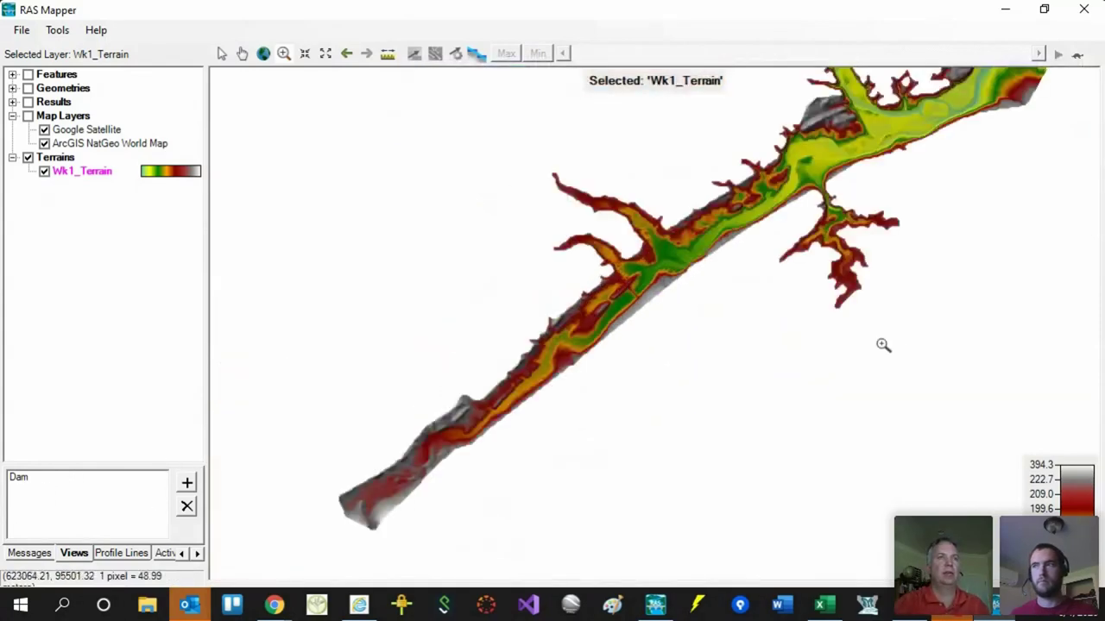
left_click(24, 482)
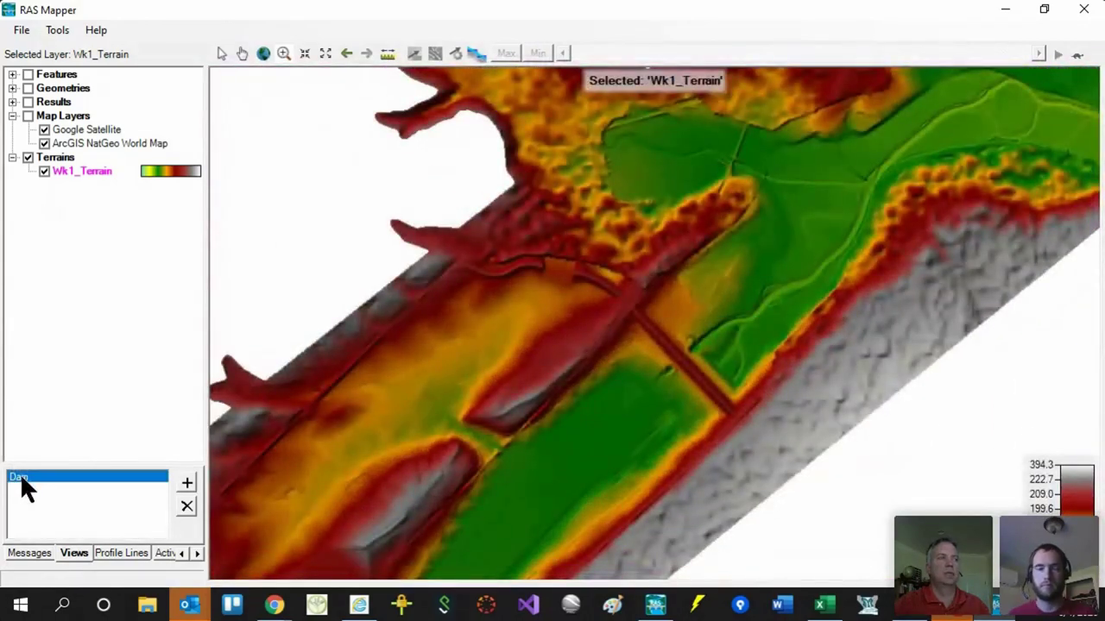
left_click(118, 554)
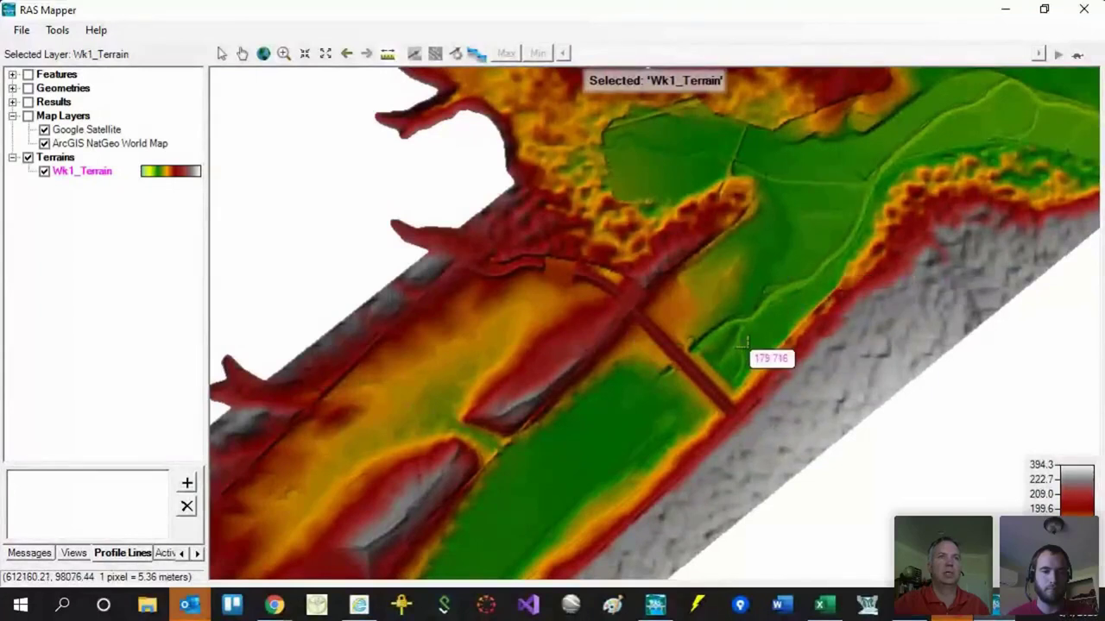
- Trace a profile line from the dam up the stream channel, naming it Stream Centerline1
left_click(690, 350)
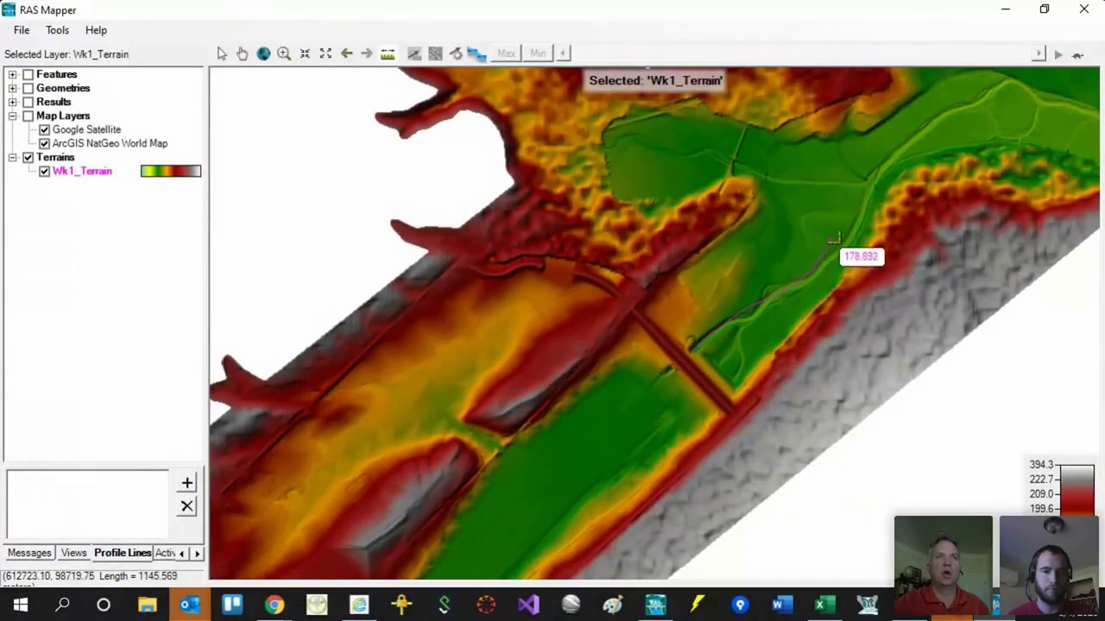
mouse_move(846, 194)
left_mouse_down()
mouse_move(913, 139)
mouse_move(987, 102)
left_mouse_up()
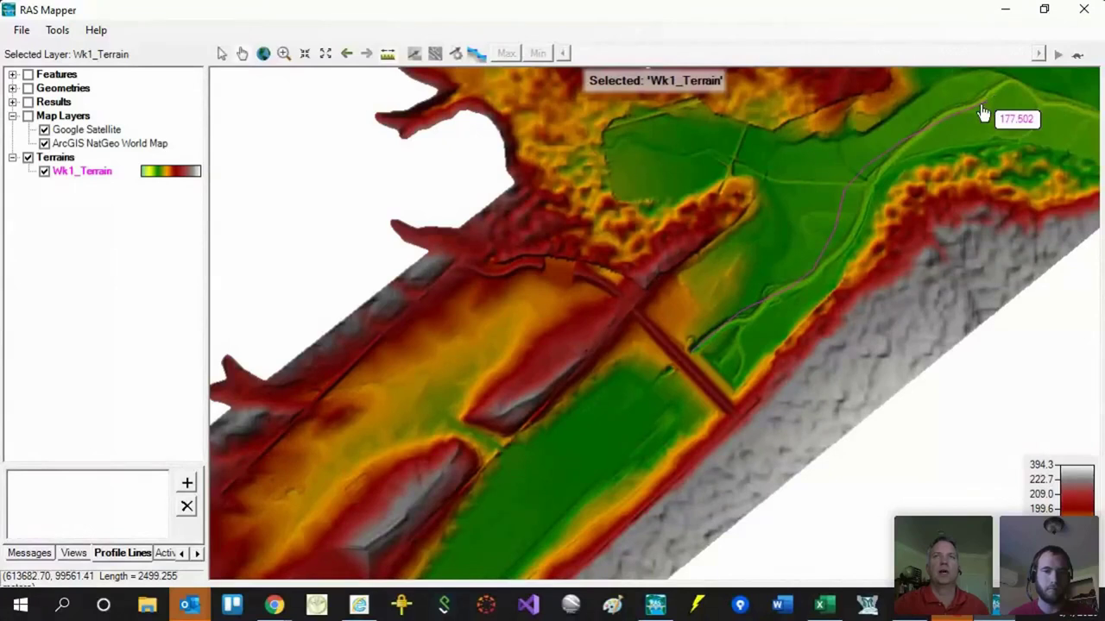
double_click(985, 105)
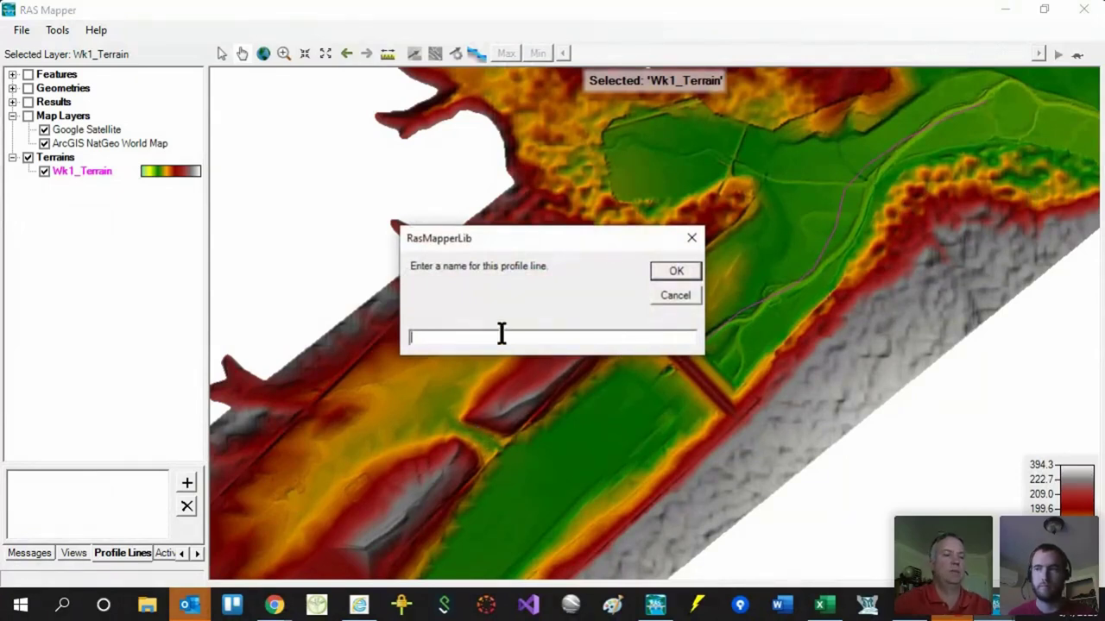
type("Str")
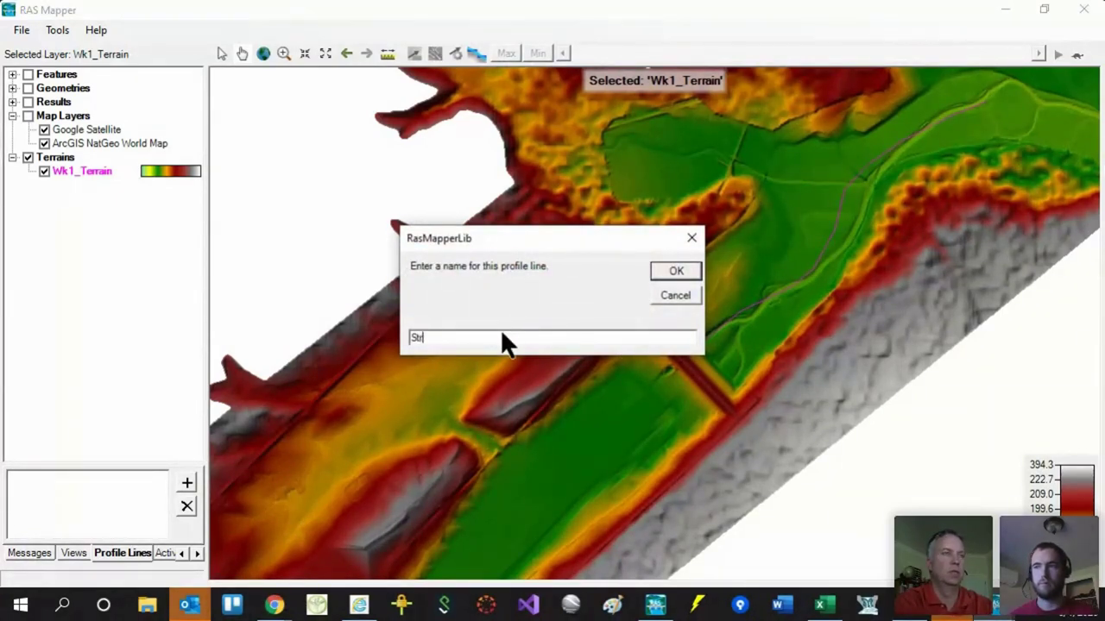
type("eam Ce")
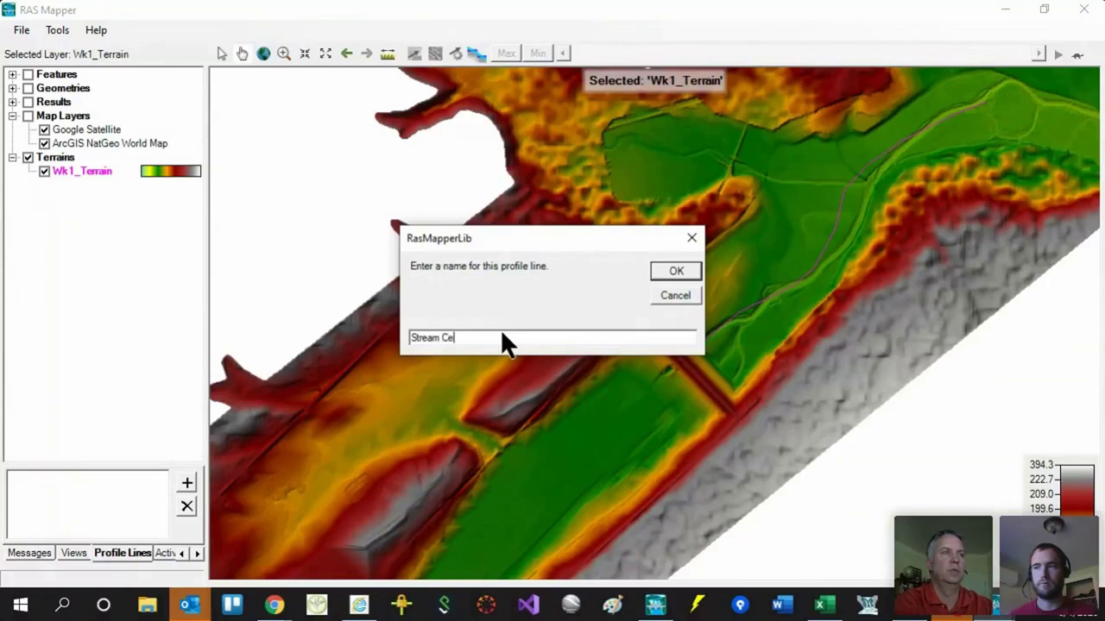
type("nterline")
key("Return")
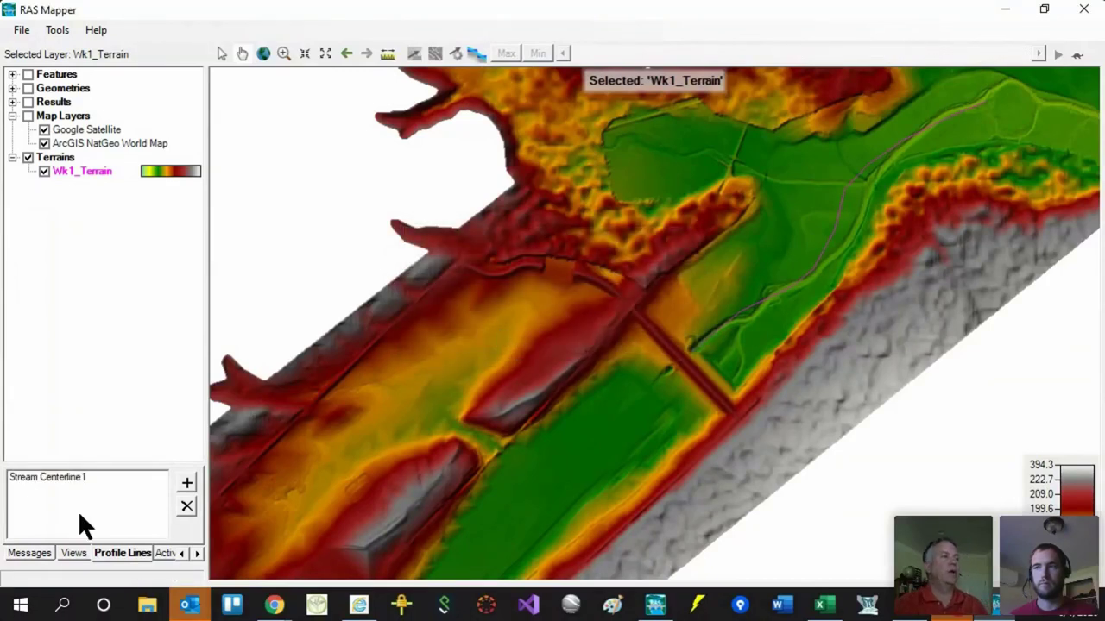
- Under Baseflow results, switch off Depth and show WSE as the active layer
left_click(12, 102)
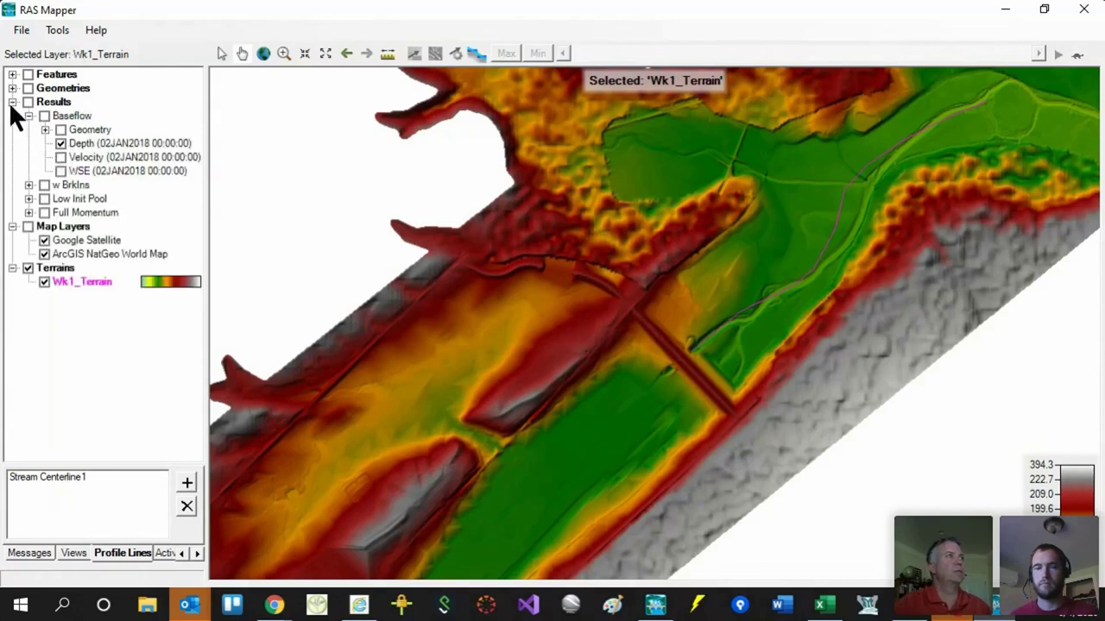
left_click(61, 143)
left_click(60, 170)
left_click(75, 170)
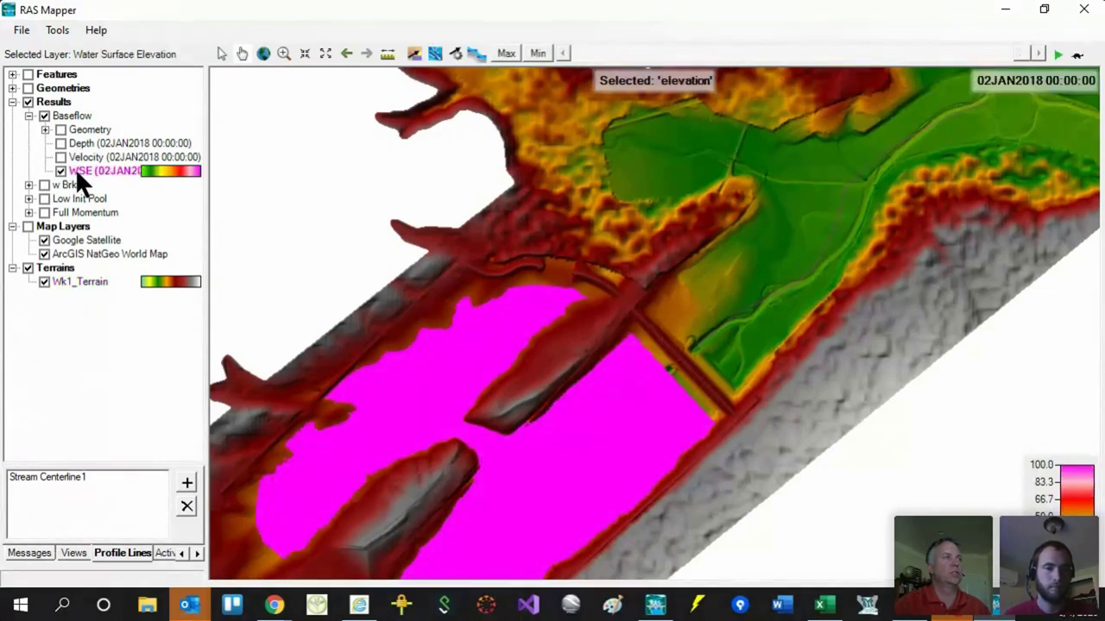
- Plot the WSE profile along Stream Centerline1, inspect it, then close the plot
right_click(42, 476)
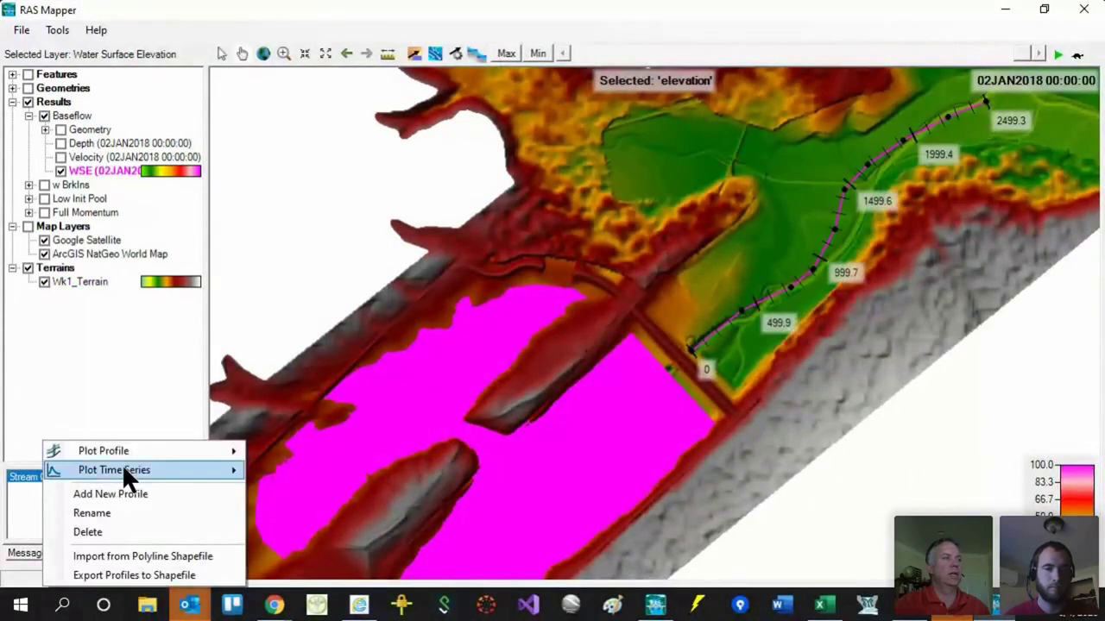
mouse_move(122, 449)
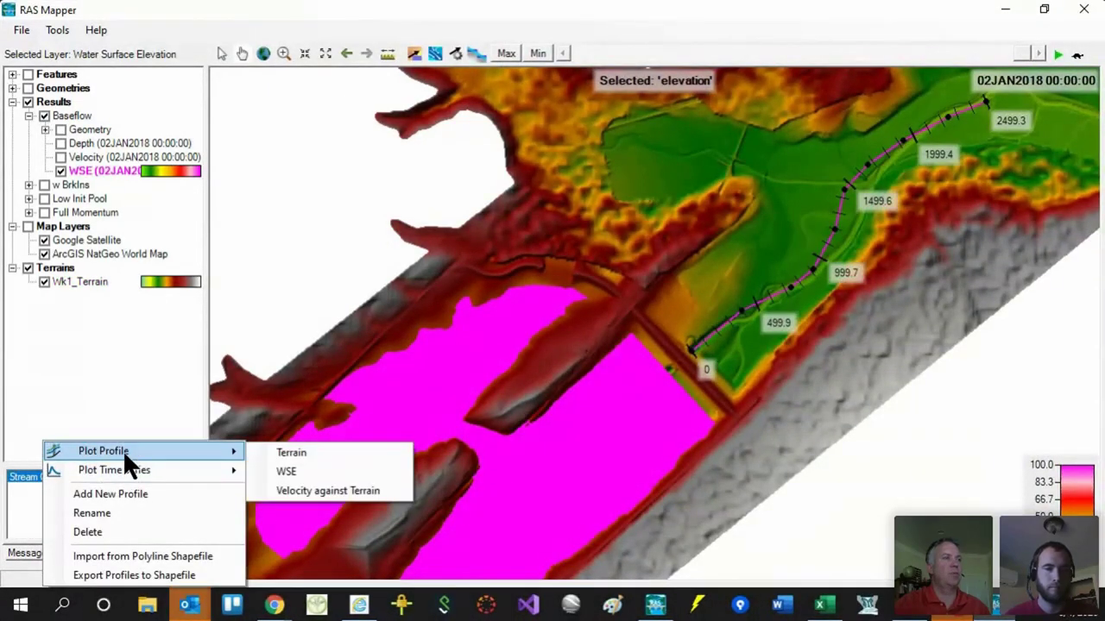
left_click(290, 472)
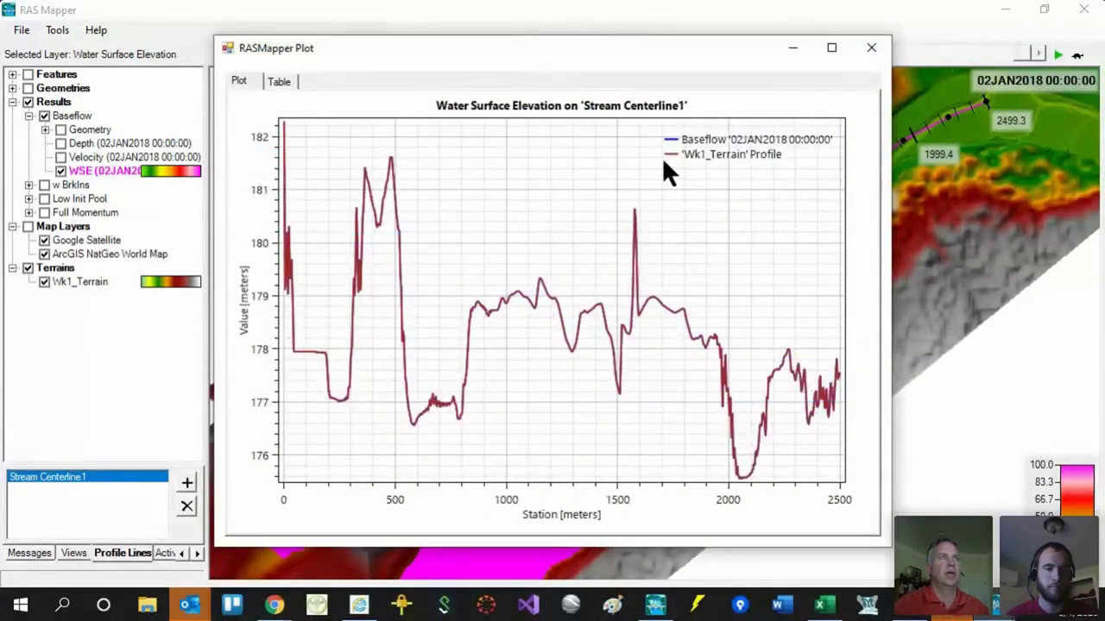
left_click_drag(504, 58, 427, 107)
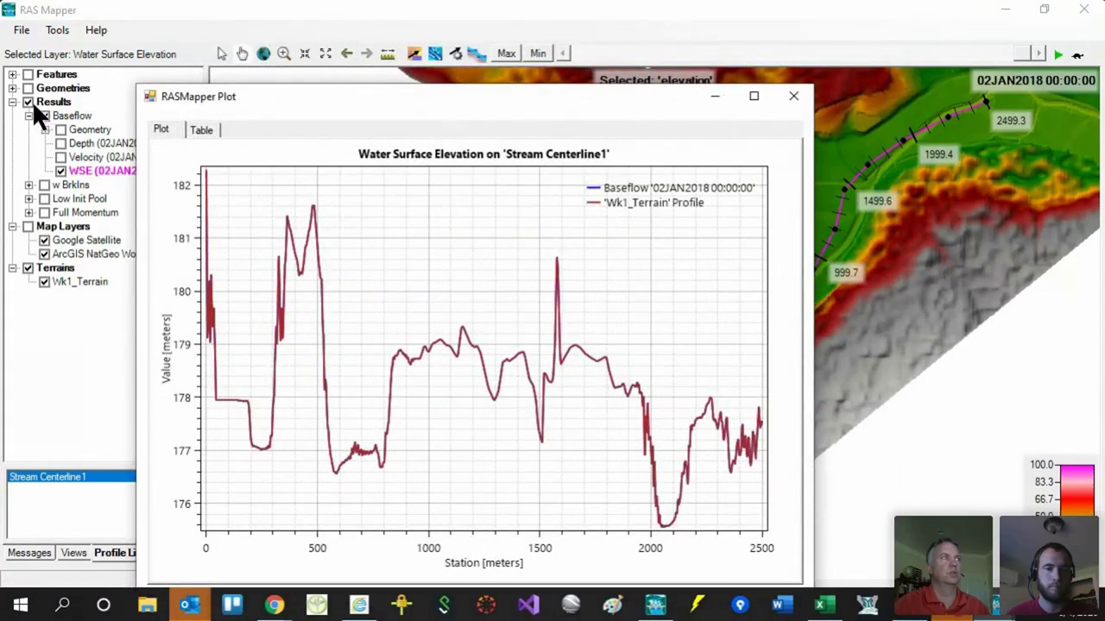
left_click_drag(358, 102, 468, 84)
mouse_move(603, 349)
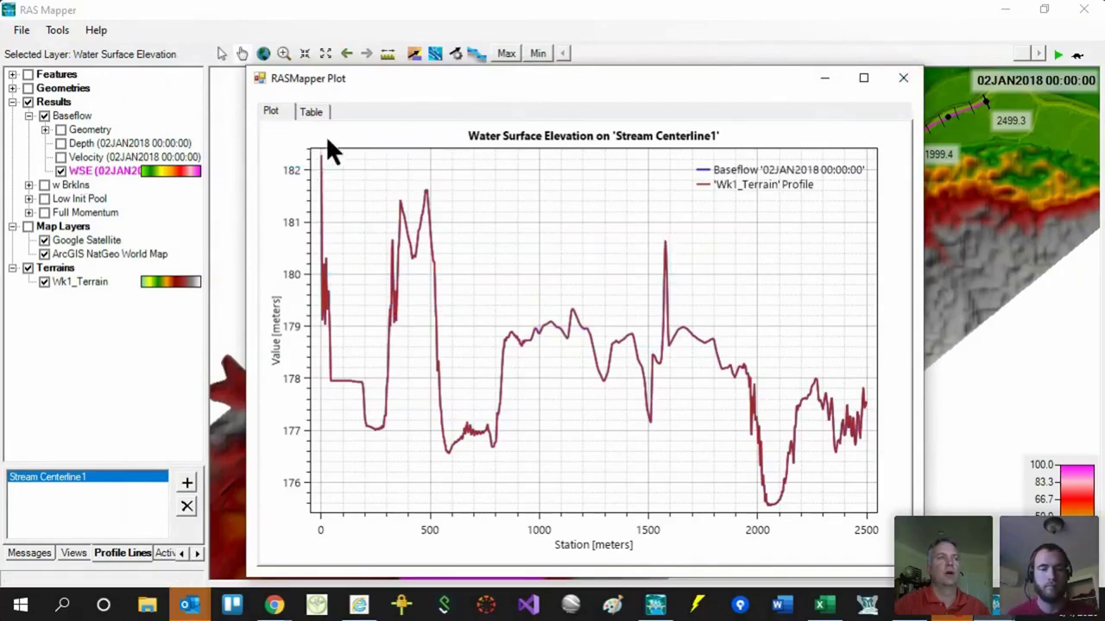
left_click(902, 79)
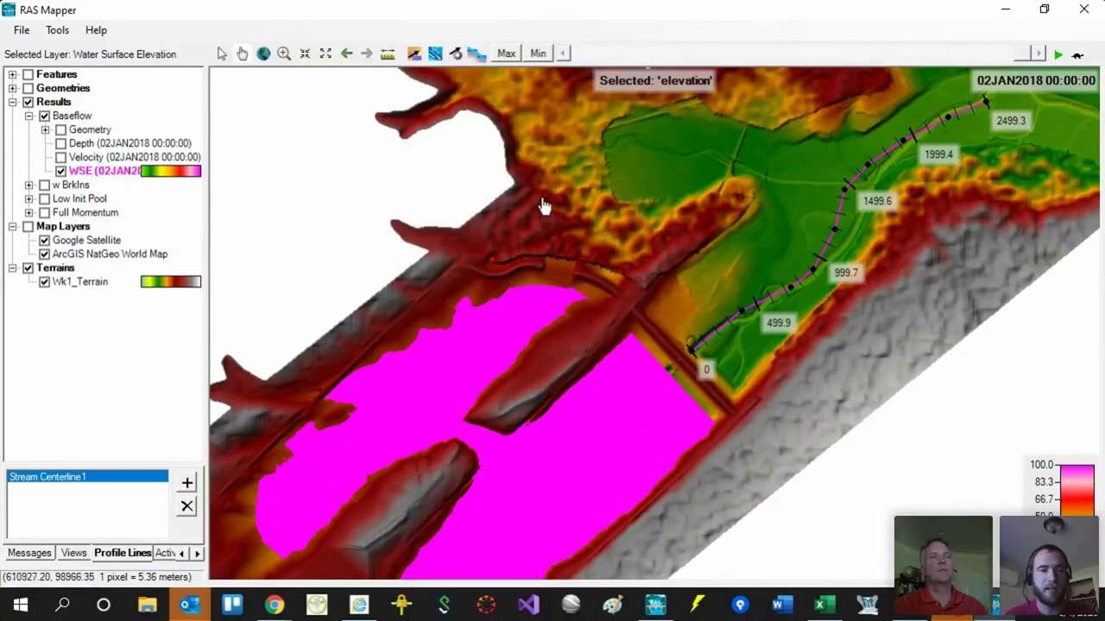
- Zoom and pan the map so all of Stream Centerline1 shows within the valley
scroll(431, 301, "down", 3)
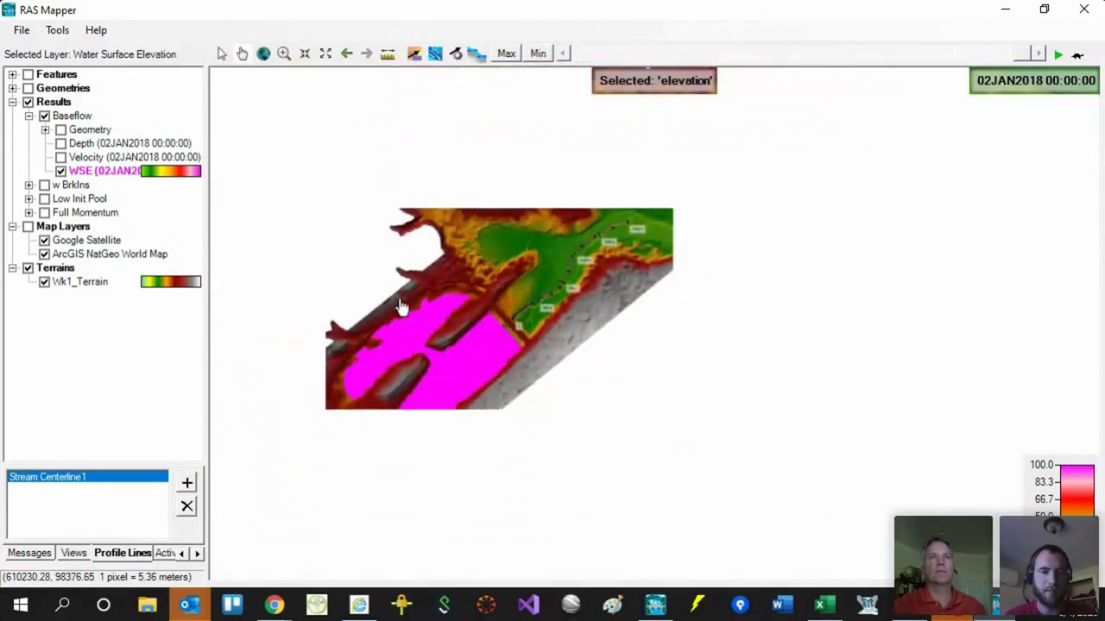
scroll(398, 299, "up", 3)
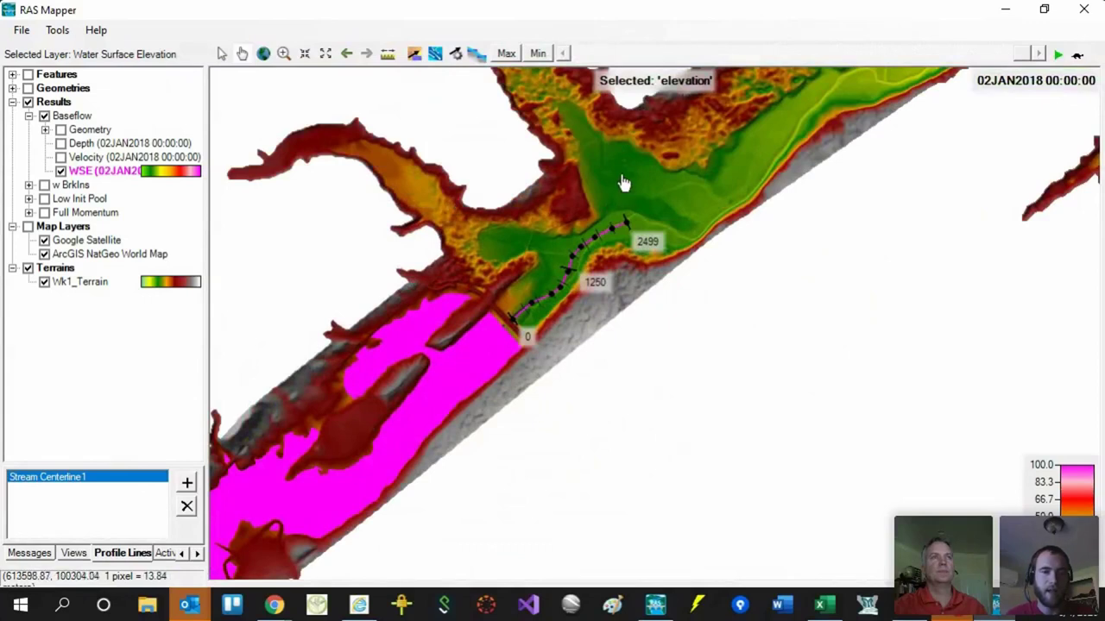
left_click_drag(624, 181, 662, 210)
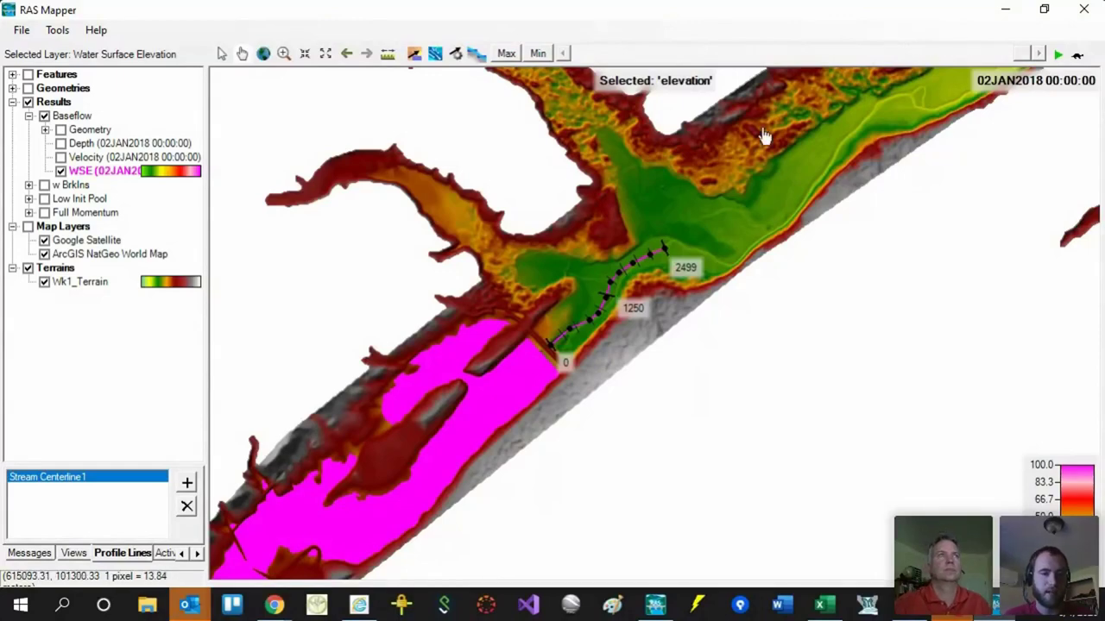
left_click(53, 30)
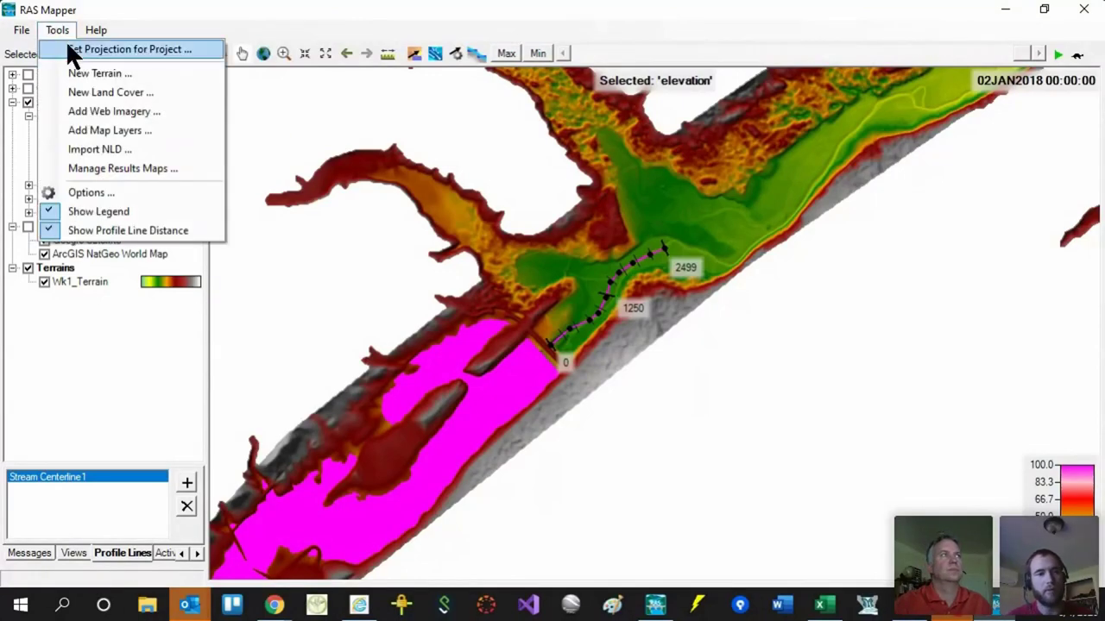
left_click(67, 45)
left_click_drag(727, 63, 700, 51)
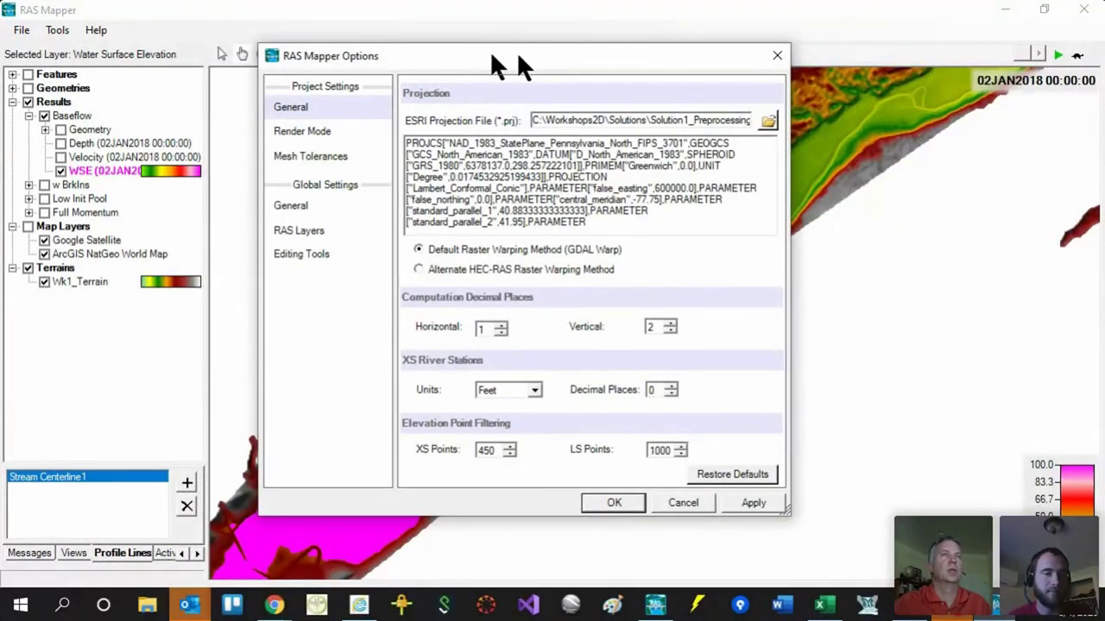
left_click_drag(488, 62, 713, 109)
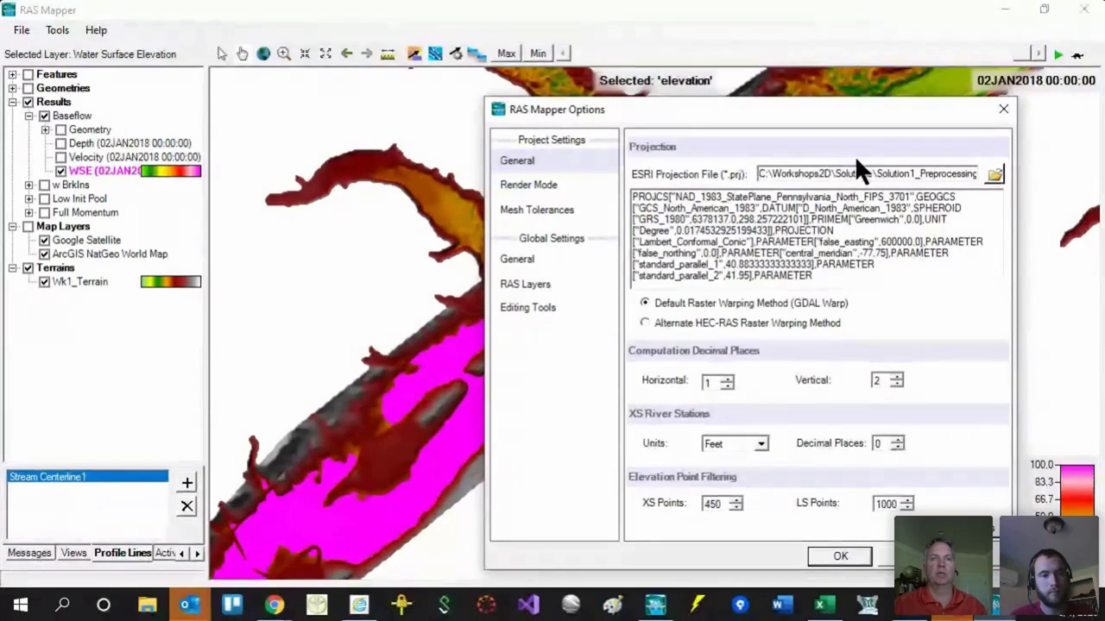
left_click(841, 555)
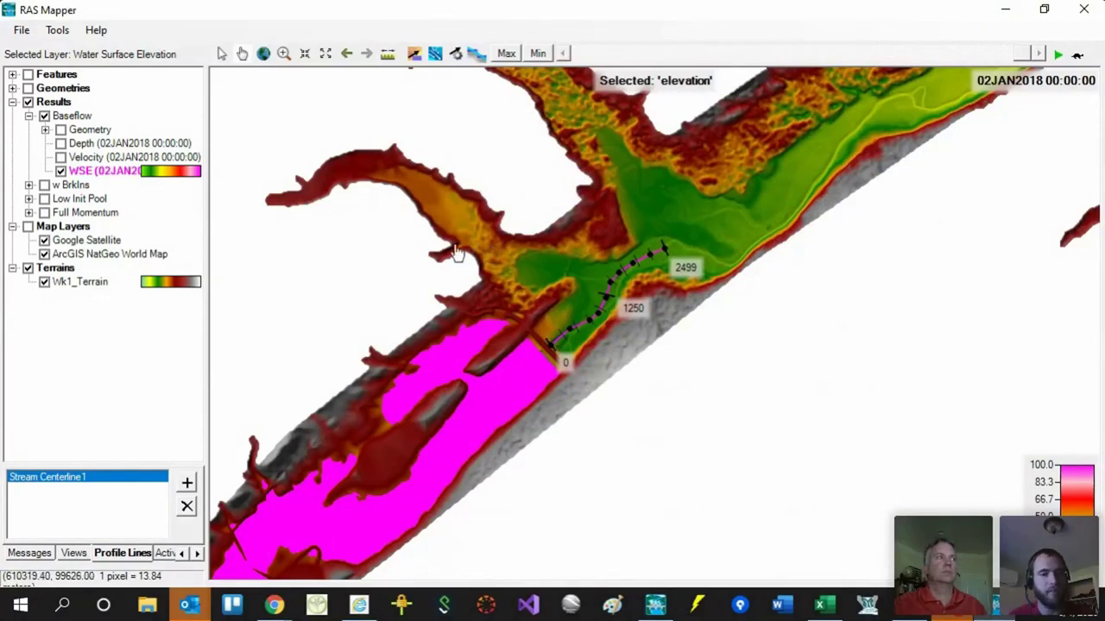
- Choose Map Data Layers > Add Existing Layer from the Map Layers context menu
right_click(75, 228)
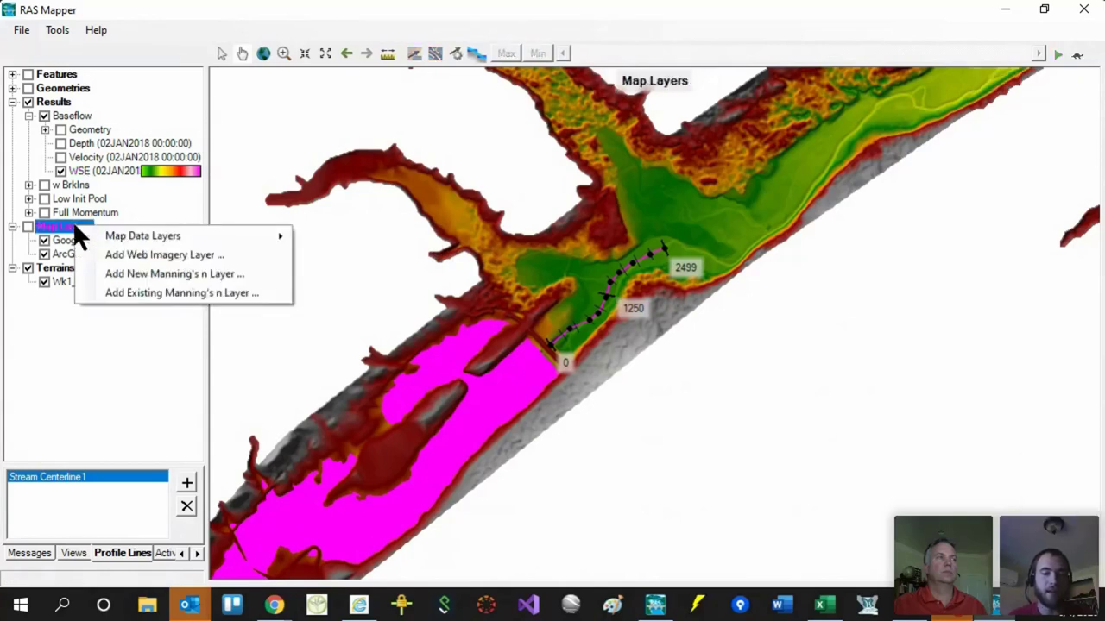
mouse_move(125, 238)
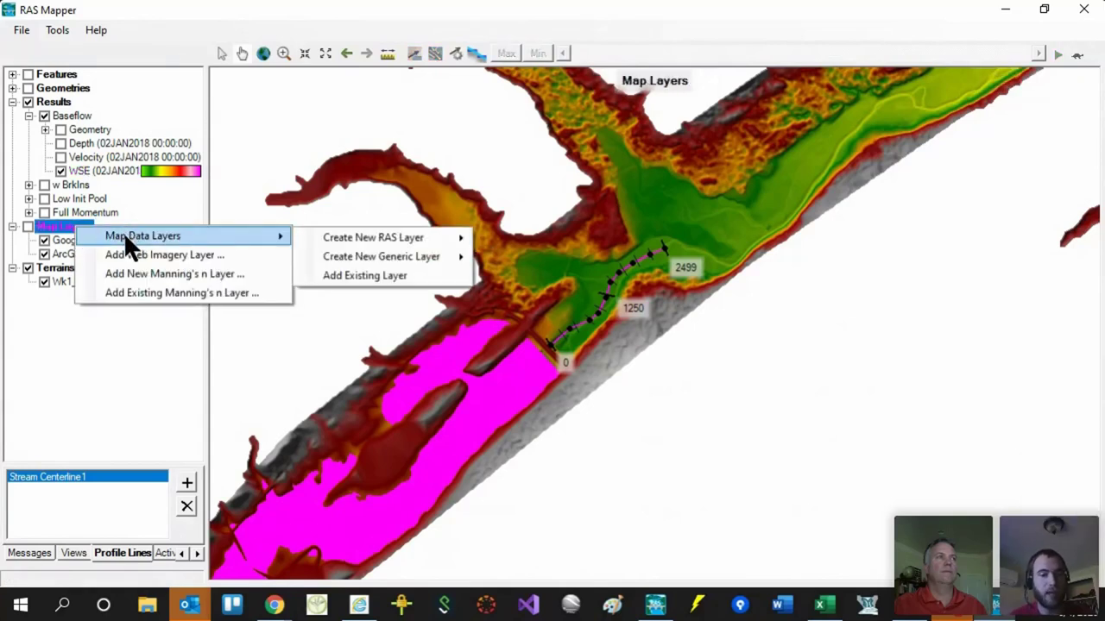
mouse_move(353, 243)
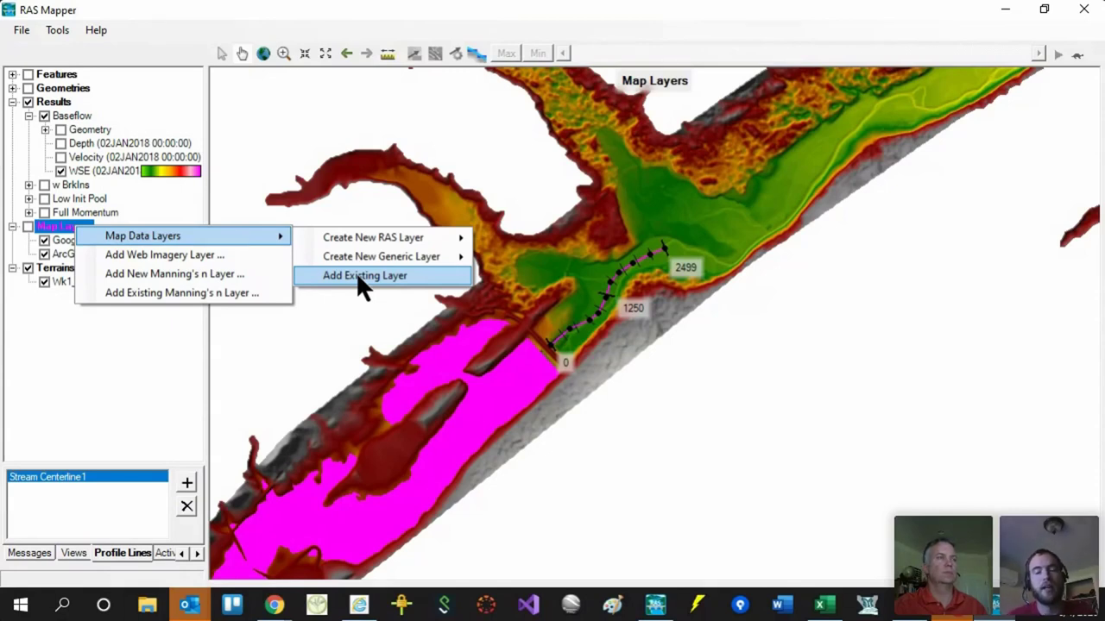
left_click(411, 275)
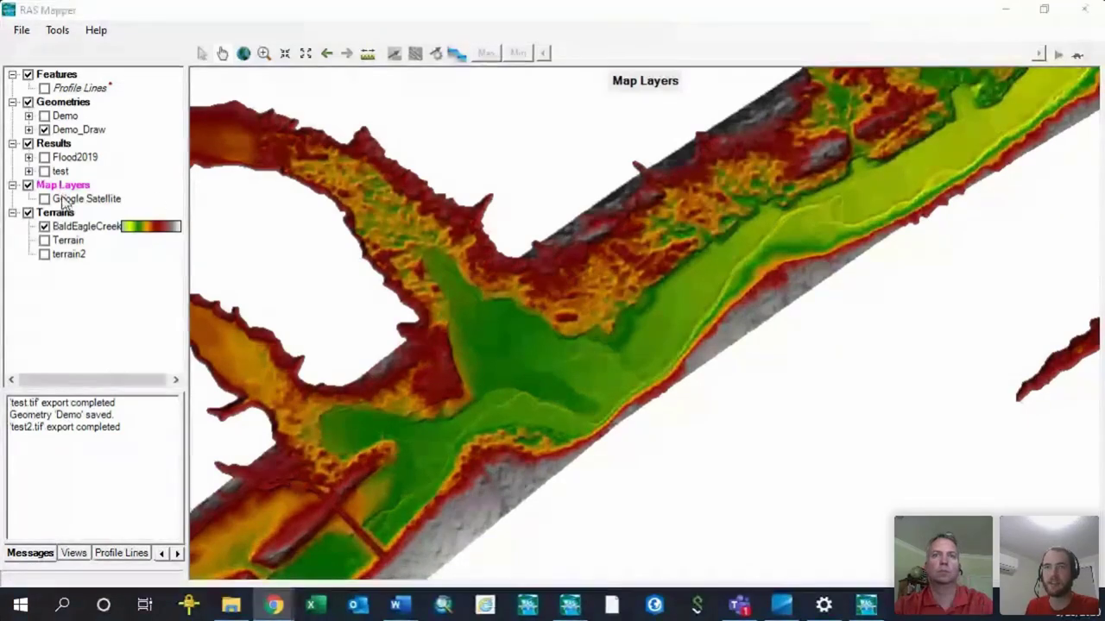
left_click(28, 130)
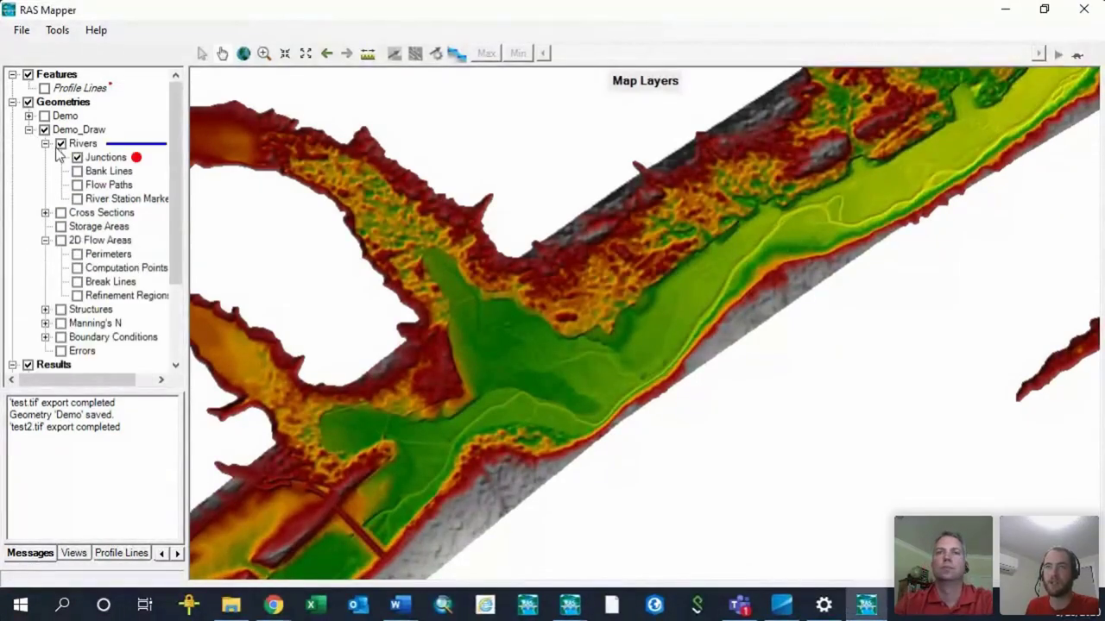
left_click(45, 240)
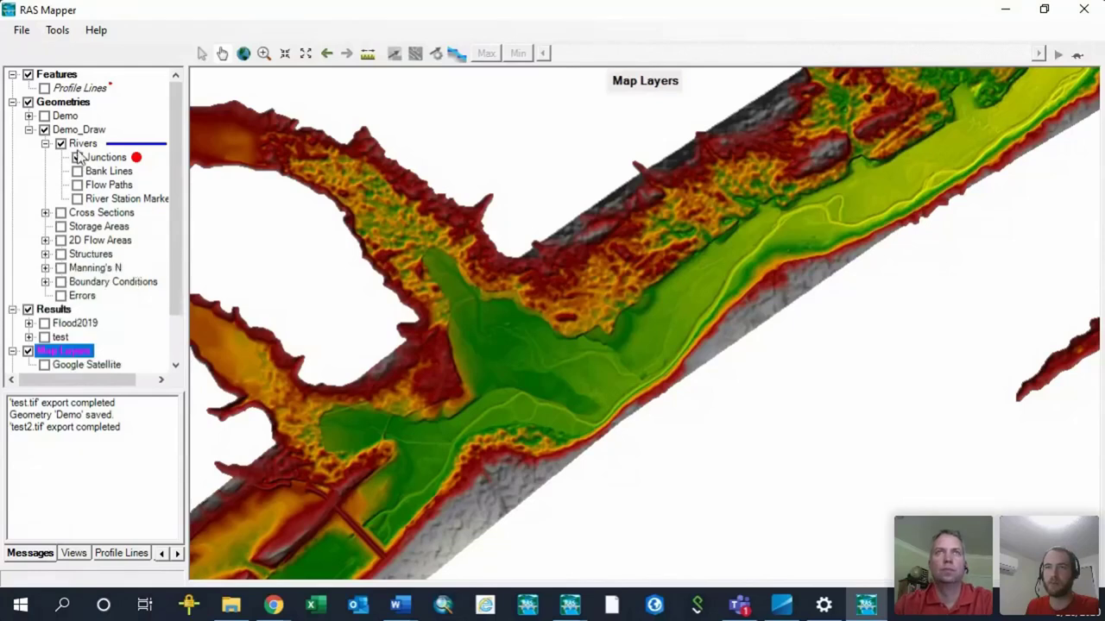
left_click(28, 129)
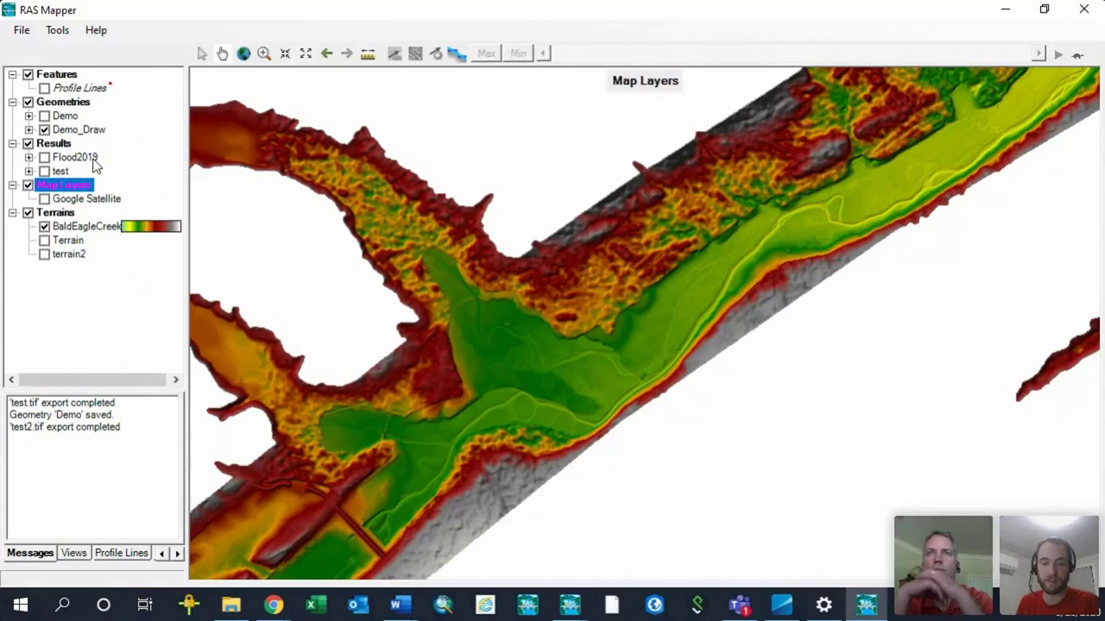
right_click(56, 104)
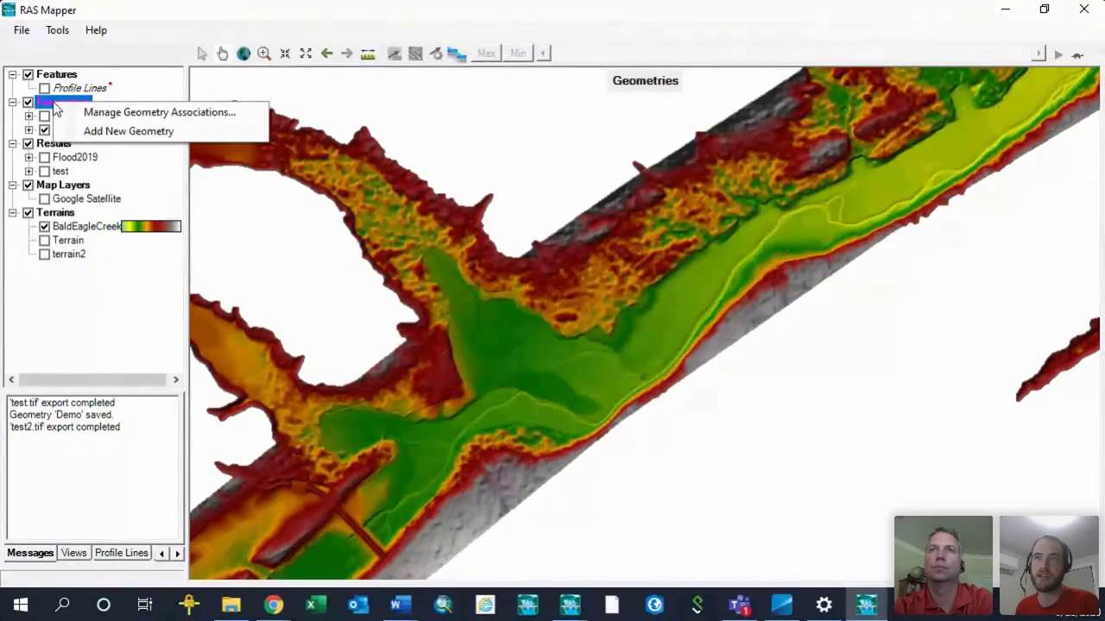
left_click(127, 131)
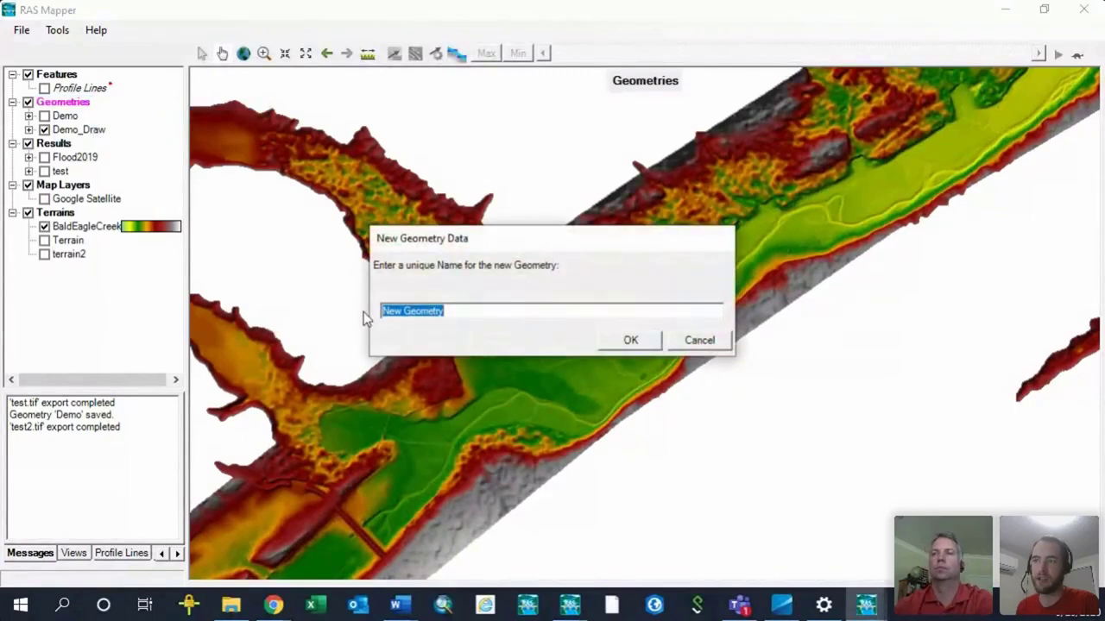
left_click(700, 340)
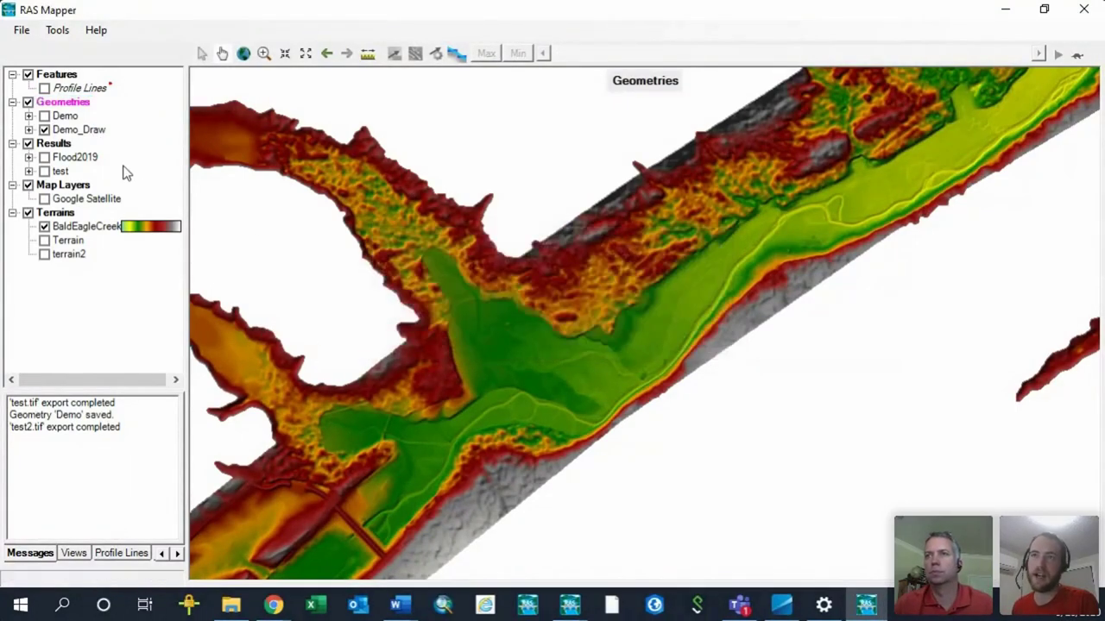
- Expand Demo_Draw, check Structures and Manning's N sublayers, then expand and select Rivers
left_click(29, 129)
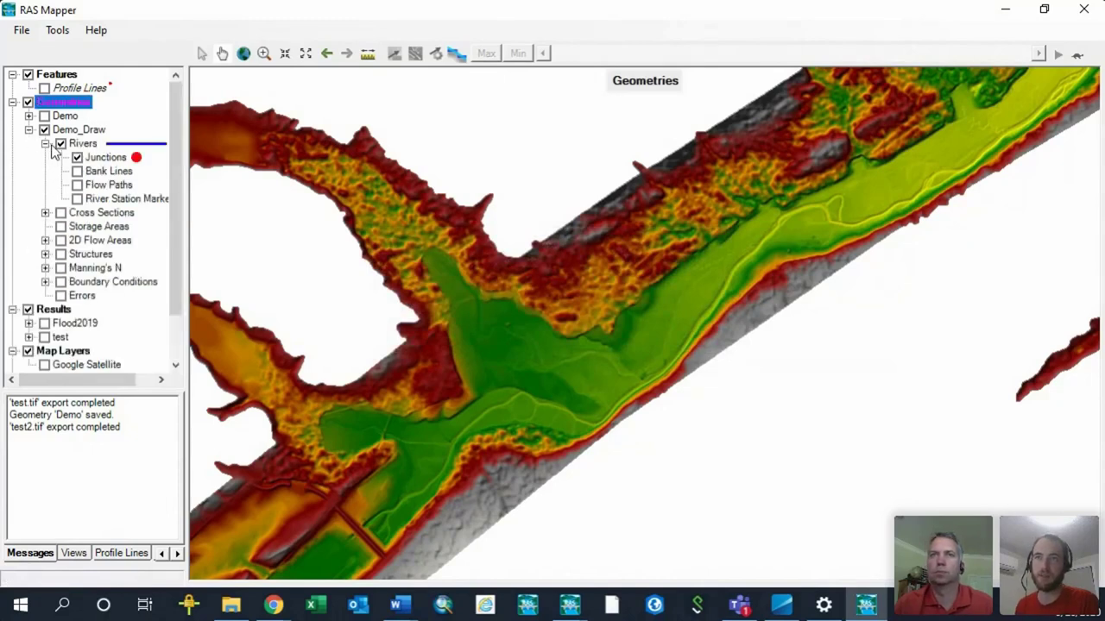
left_click(45, 143)
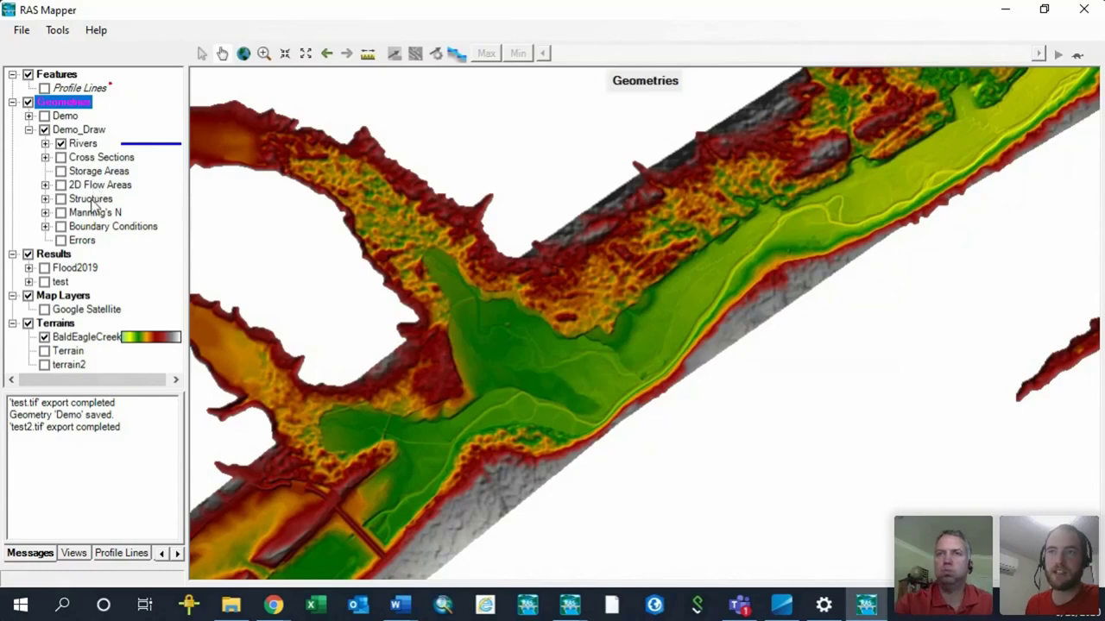
left_click(45, 198)
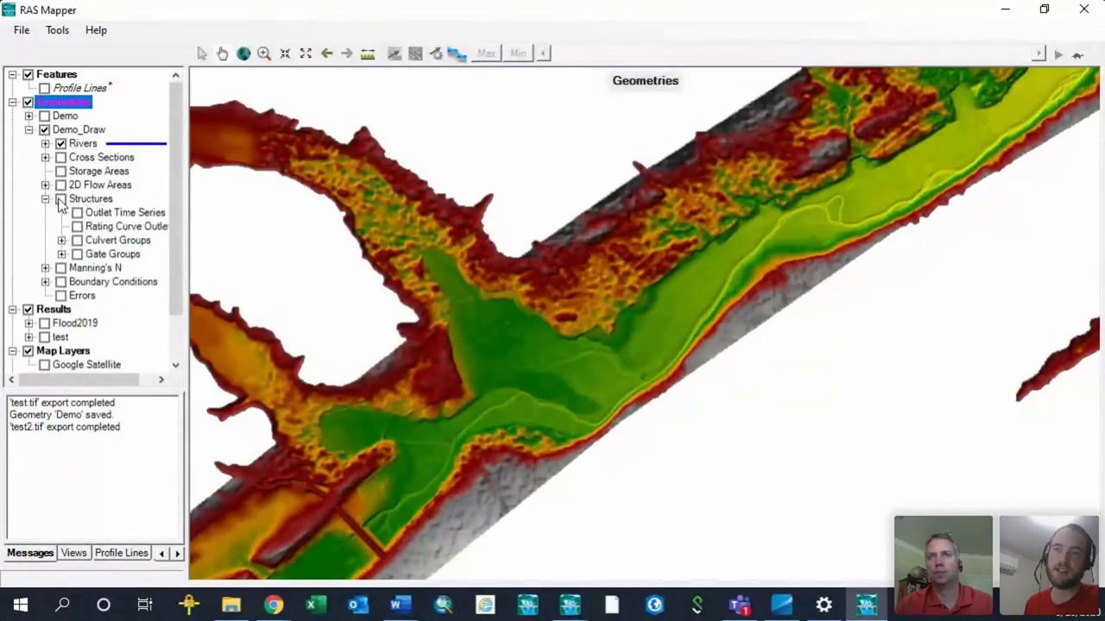
left_click(45, 199)
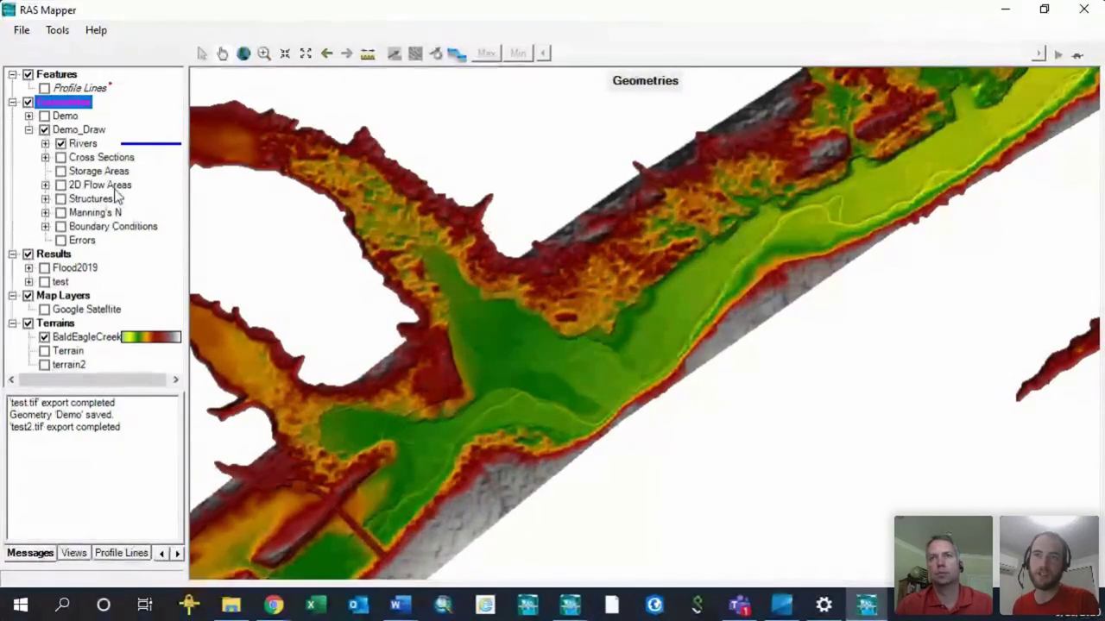
left_click(45, 213)
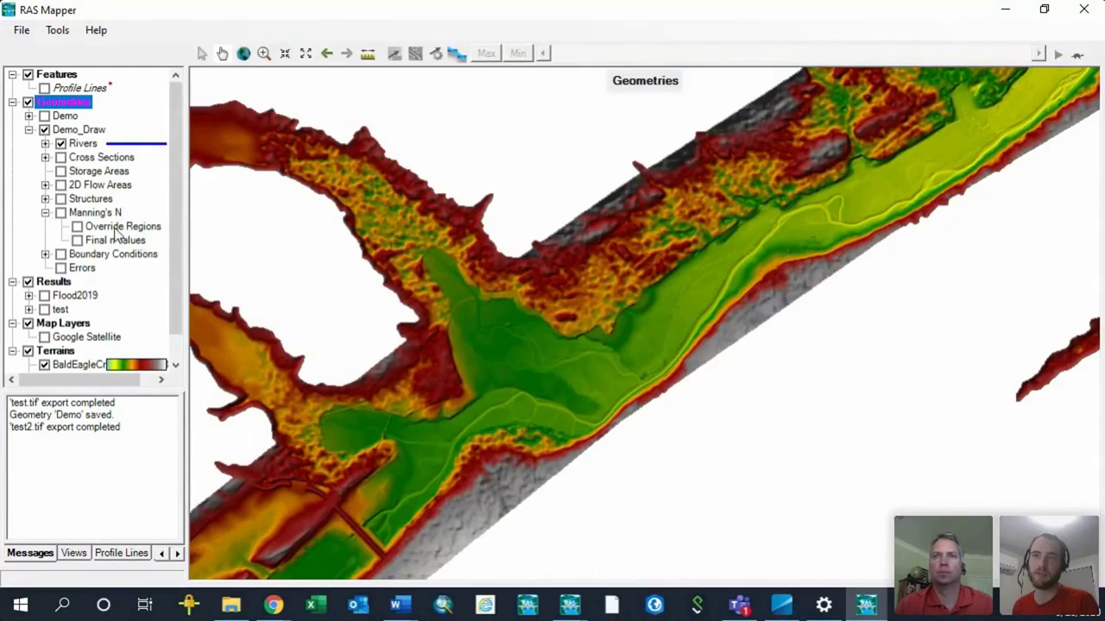
left_click(46, 212)
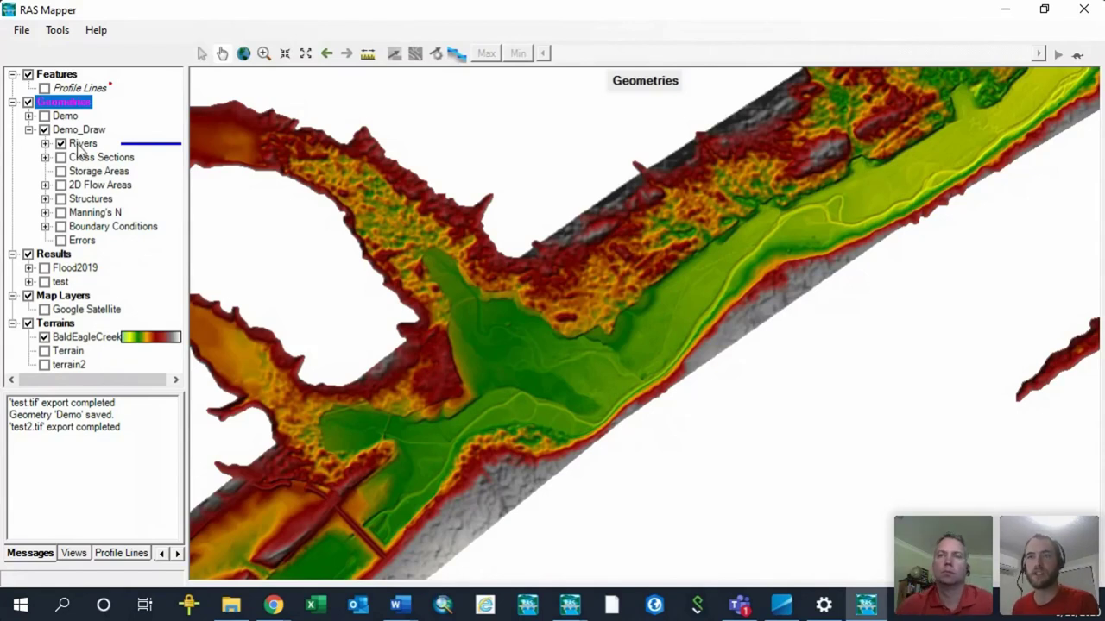
left_click(45, 144)
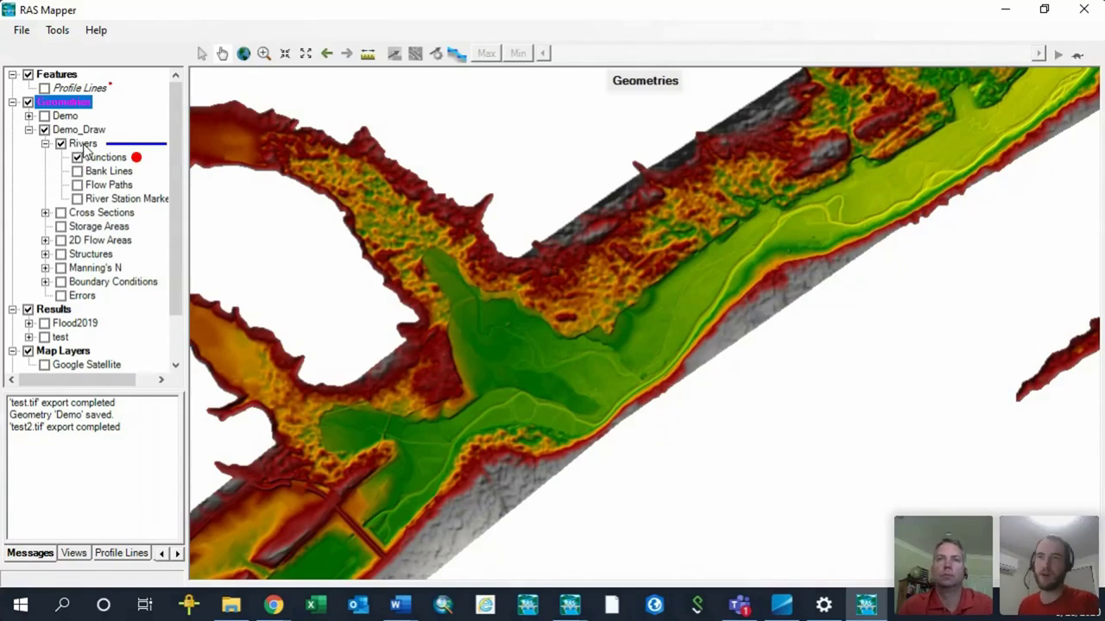
left_click(80, 144)
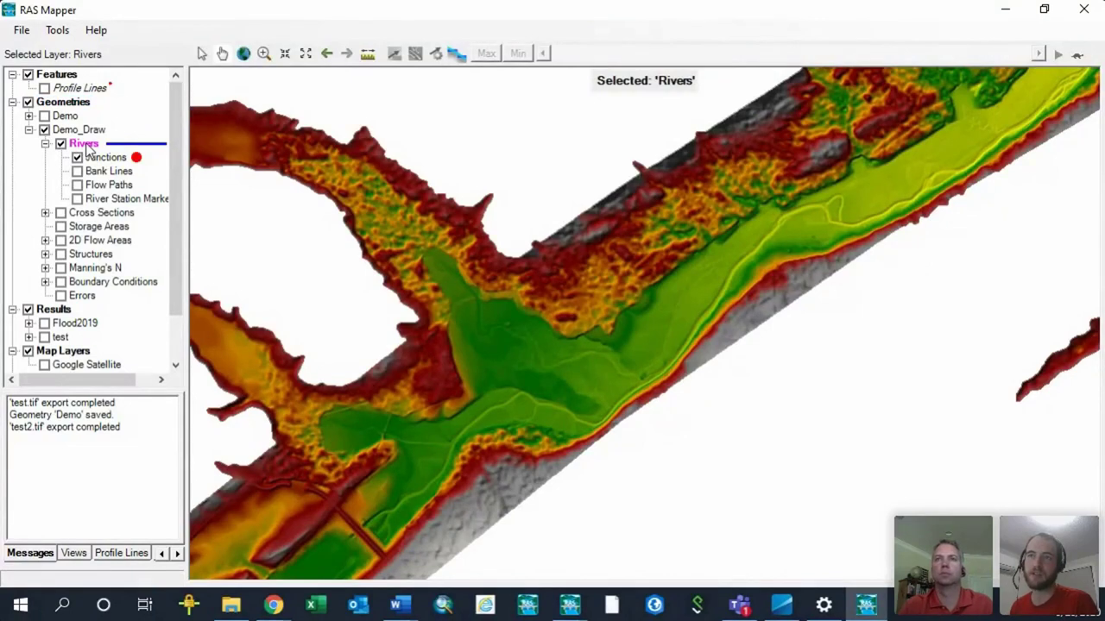
- Start Edit Geometry (BETA) on Rivers in Add New Feature mode, framing the lower creek reach
right_click(89, 149)
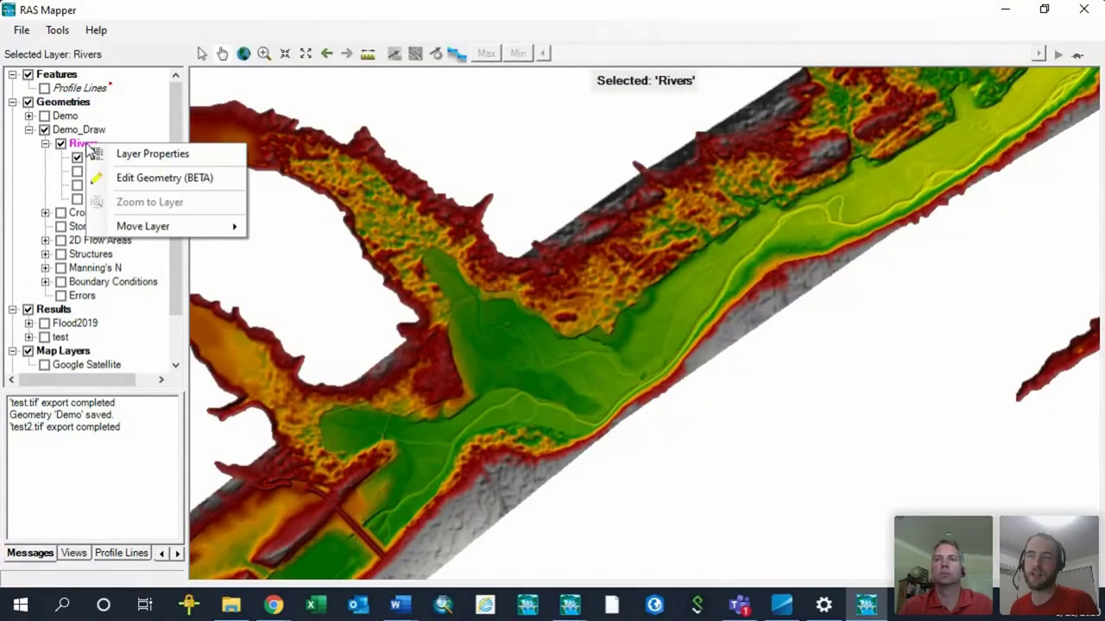
left_click(134, 183)
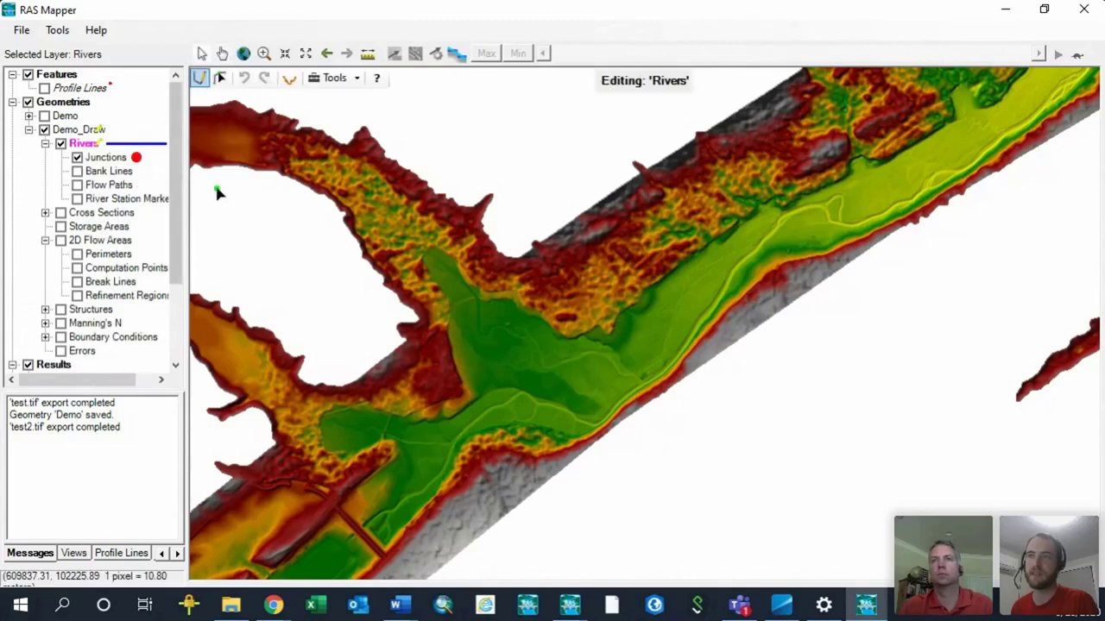
left_click(199, 79)
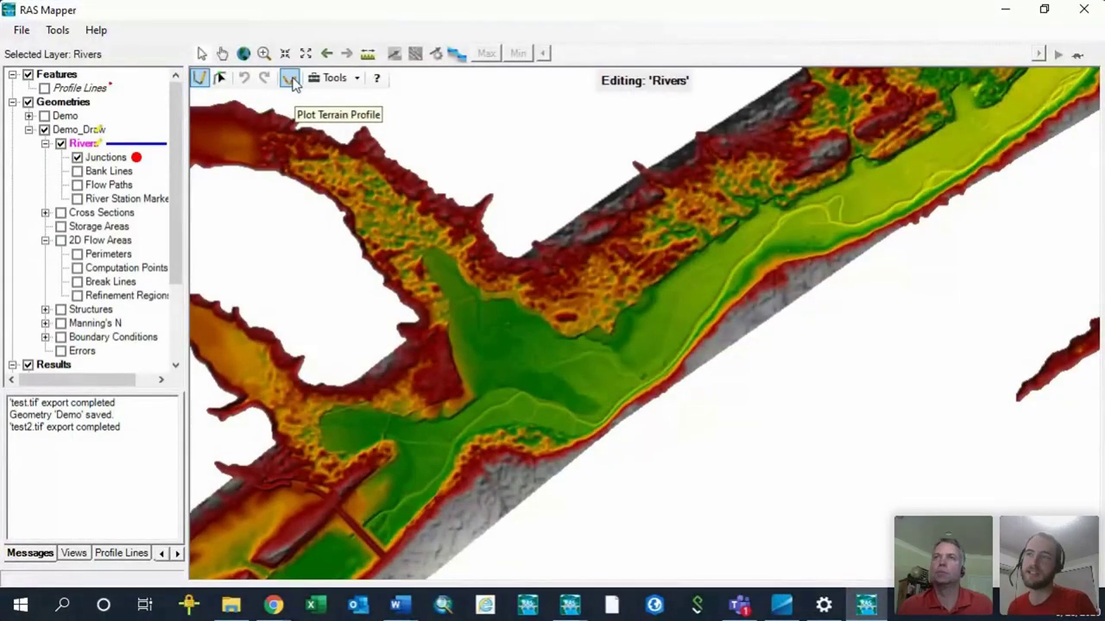
left_click(352, 80)
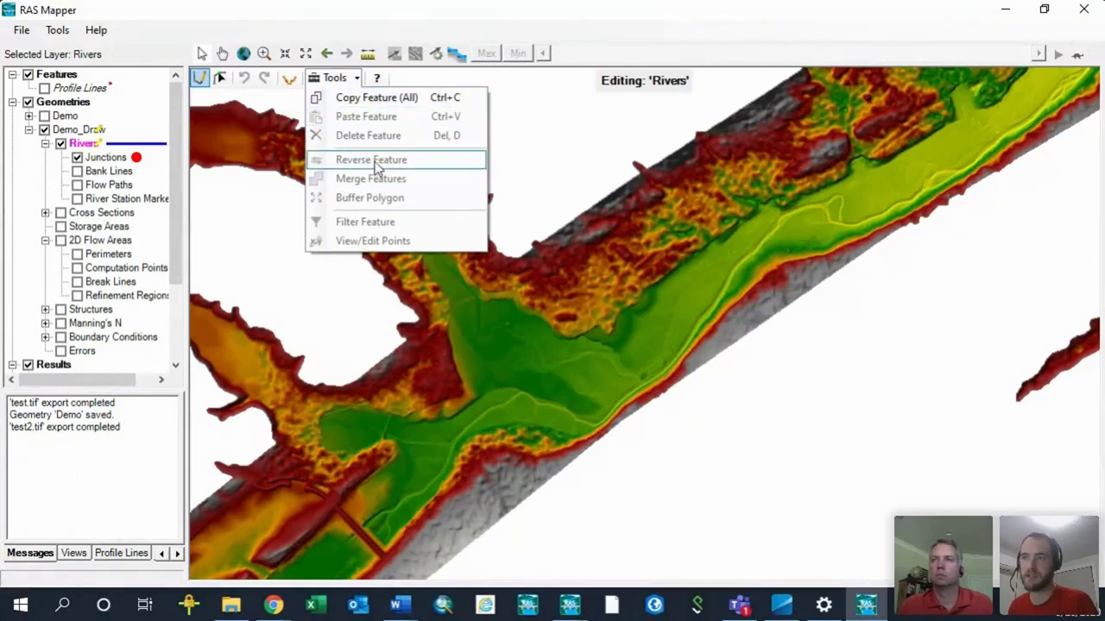
left_click(352, 79)
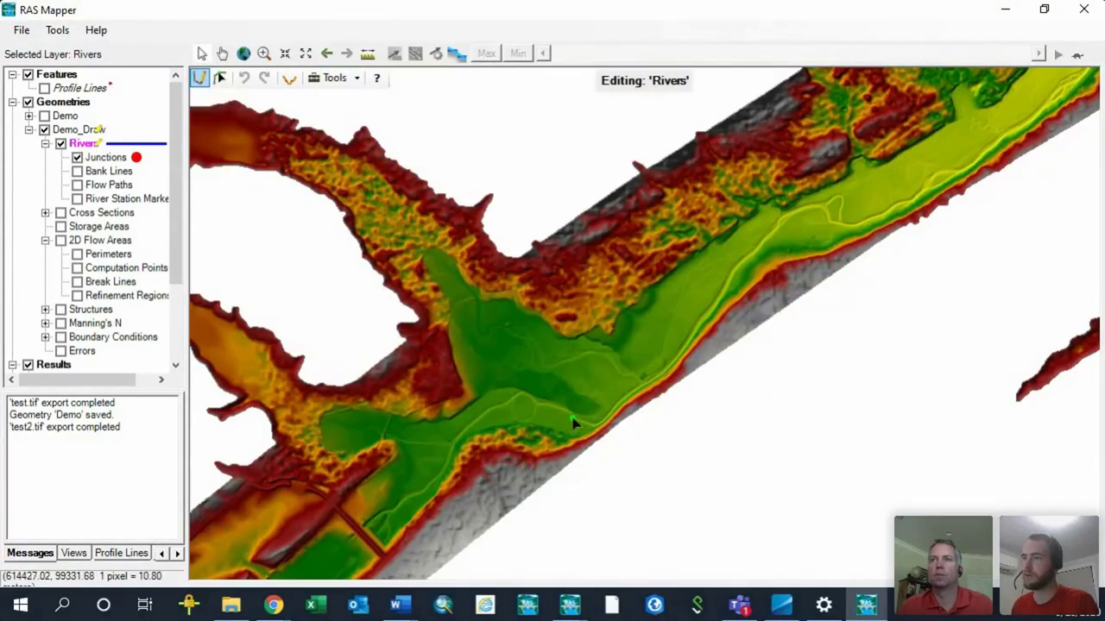
left_click_drag(573, 423, 679, 295)
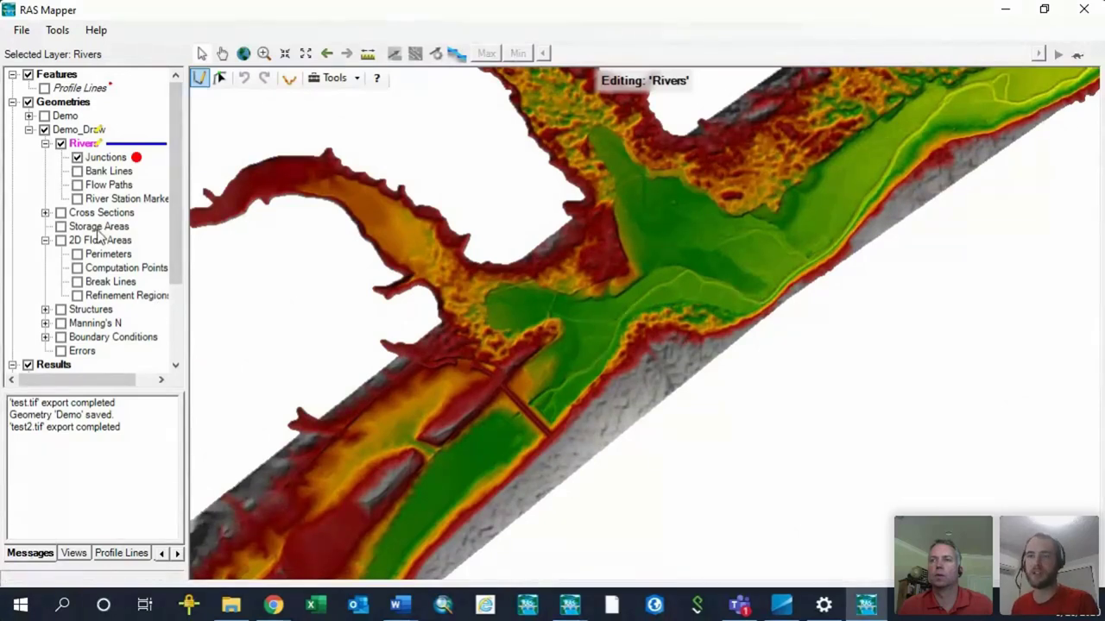
scroll(104, 240, "down", 3)
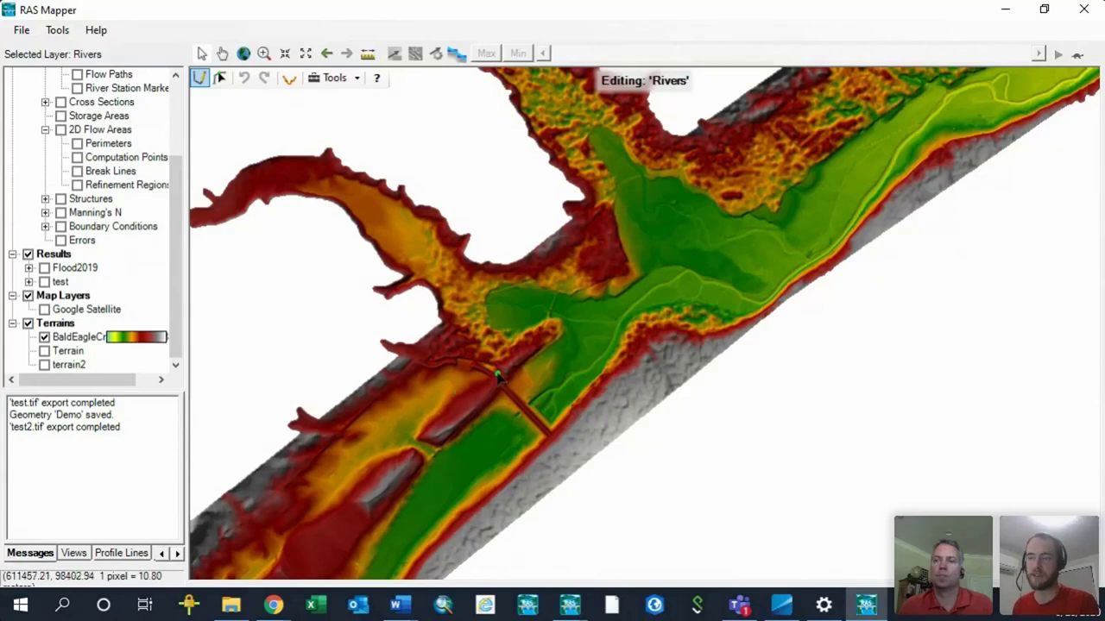
- Turn on Update per Screen in the BaldEagleCreek terrain's Layer Properties and close it
right_click(47, 325)
left_click(16, 363)
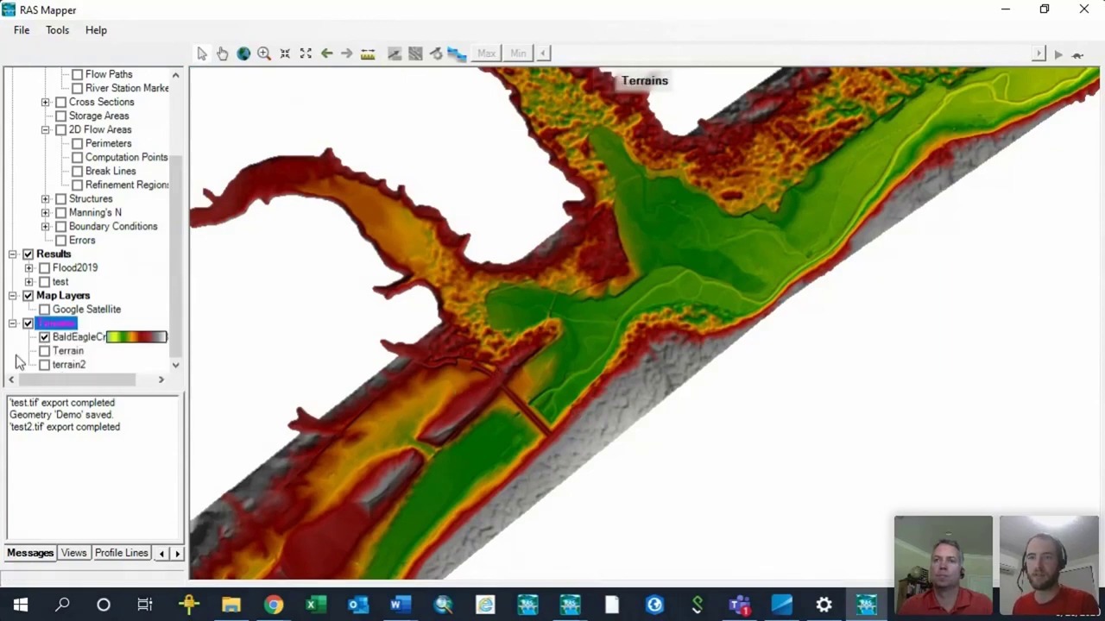
right_click(69, 336)
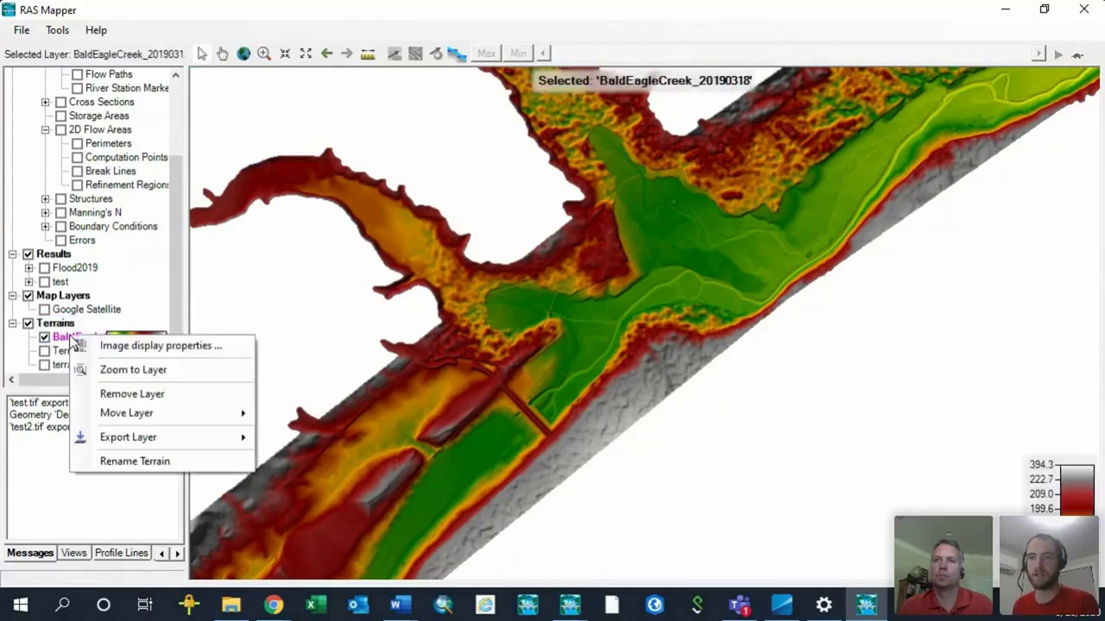
left_click(144, 347)
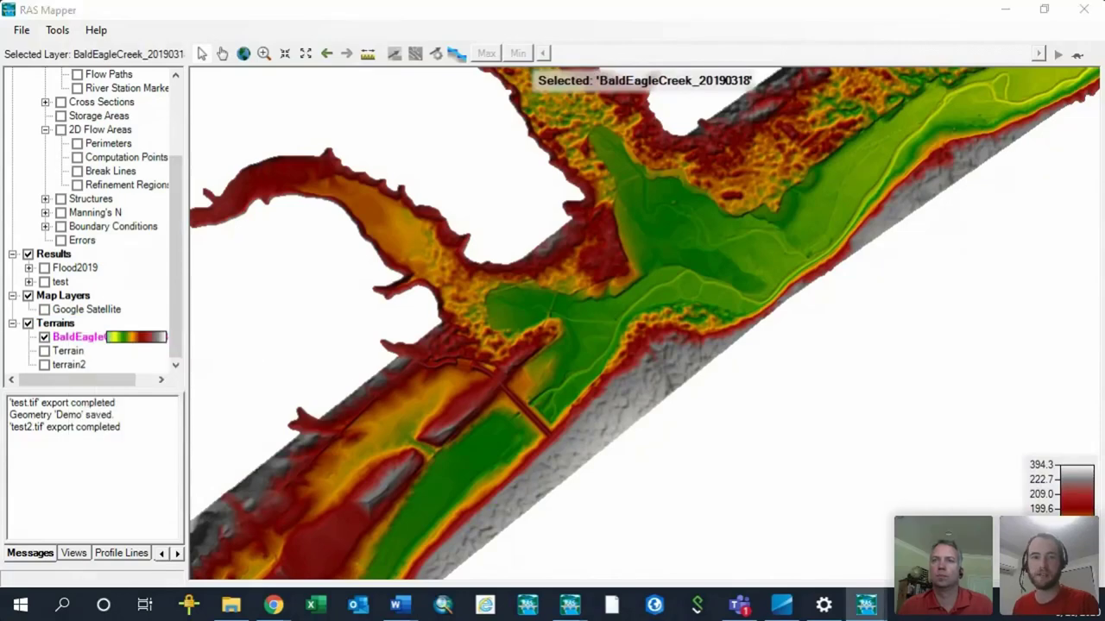
left_click_drag(383, 308, 656, 190)
left_click_drag(926, 307, 797, 307)
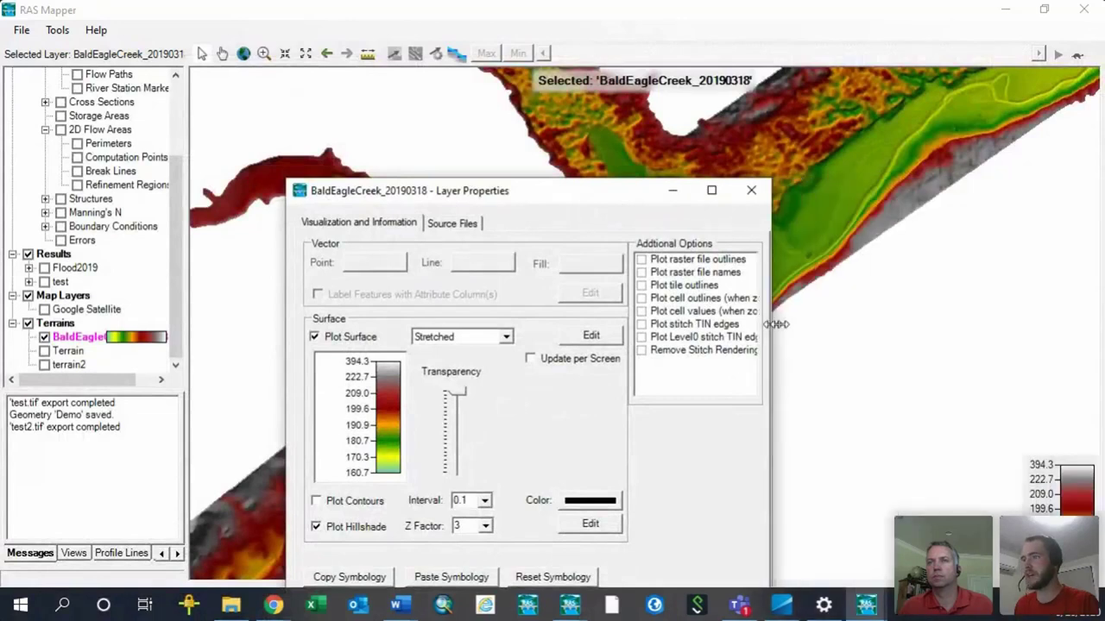
left_click_drag(595, 199, 530, 93)
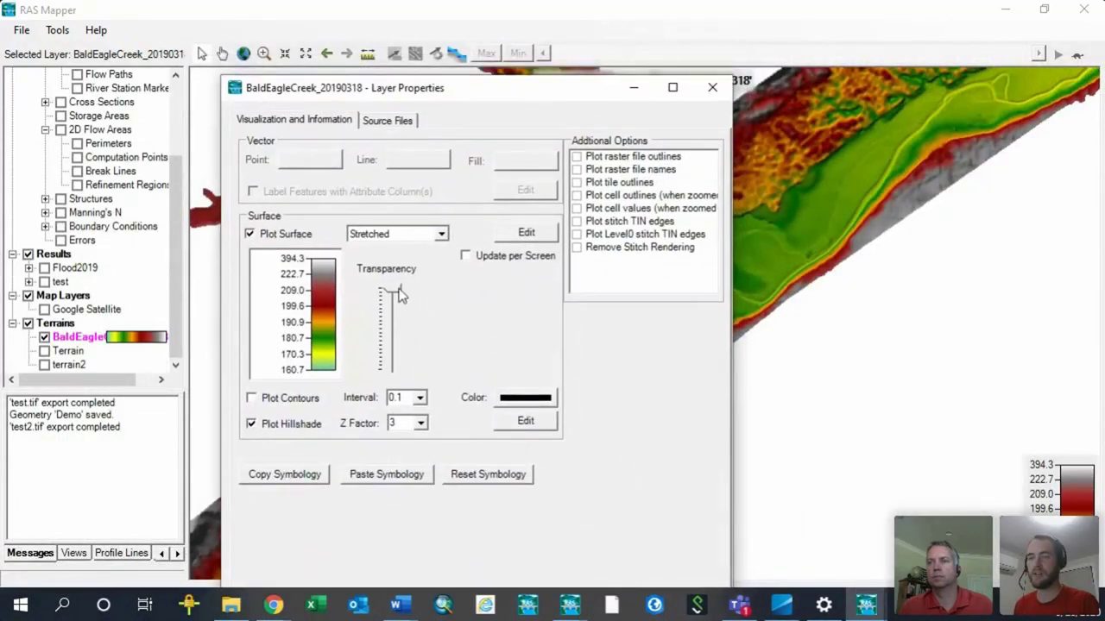
left_click(466, 255)
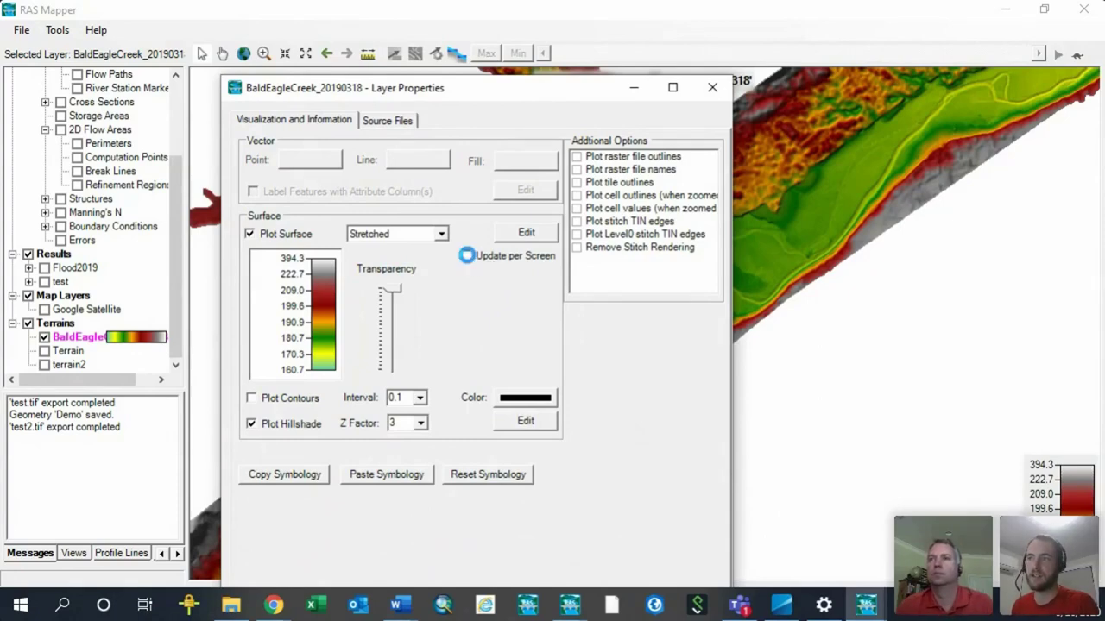
left_click(714, 88)
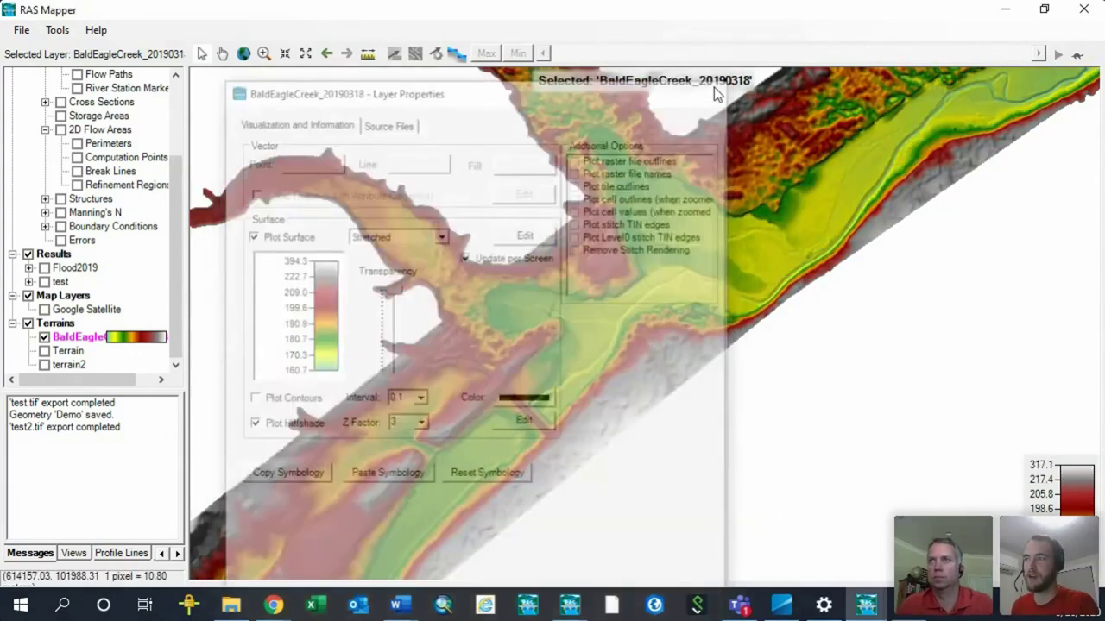
scroll(654, 311, "up", 3)
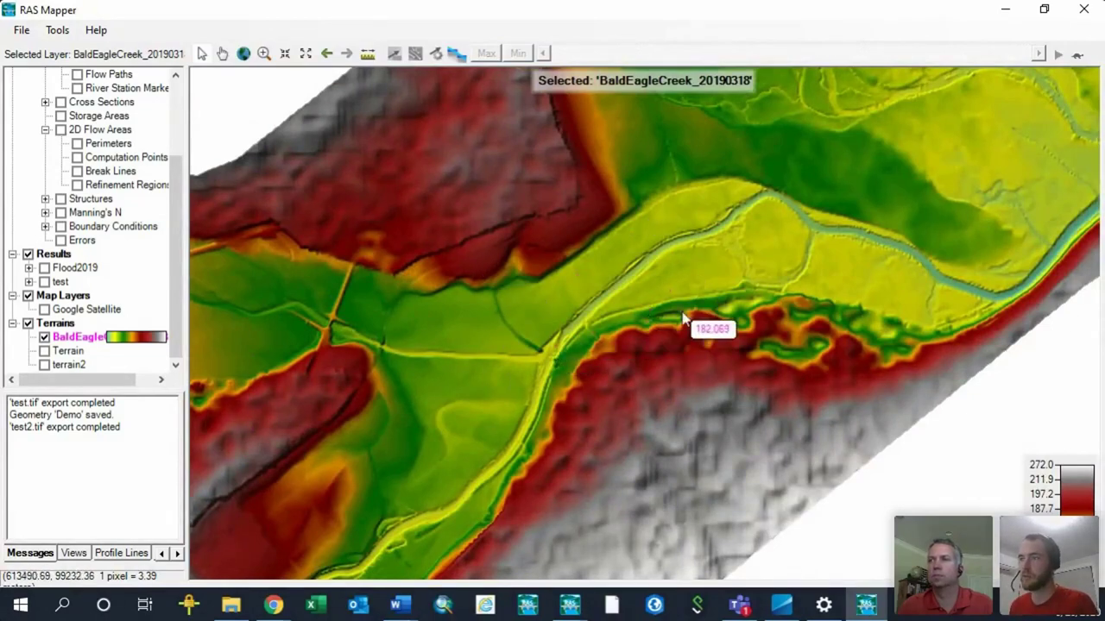
scroll(764, 193, "up", 3)
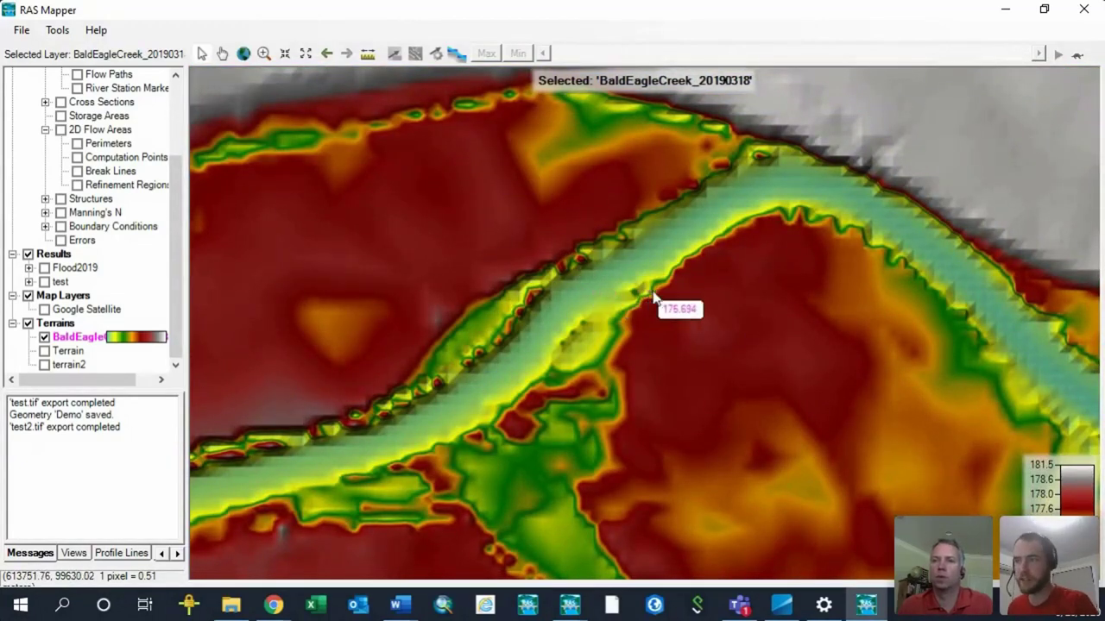
scroll(699, 271, "down", 5)
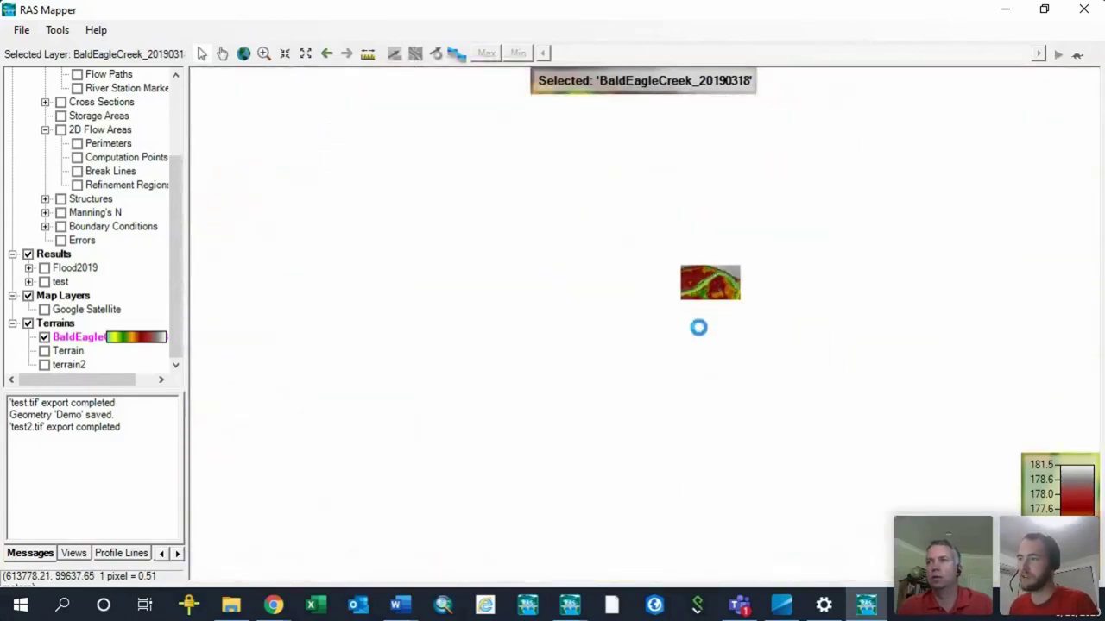
scroll(710, 286, "up", 3)
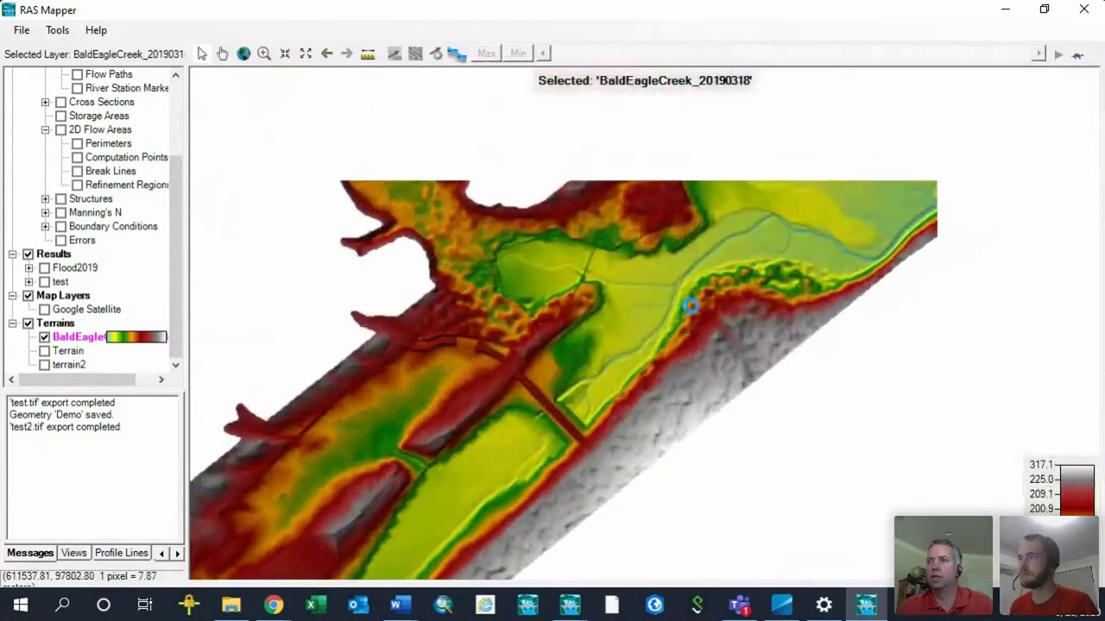
scroll(666, 283, "up", 3)
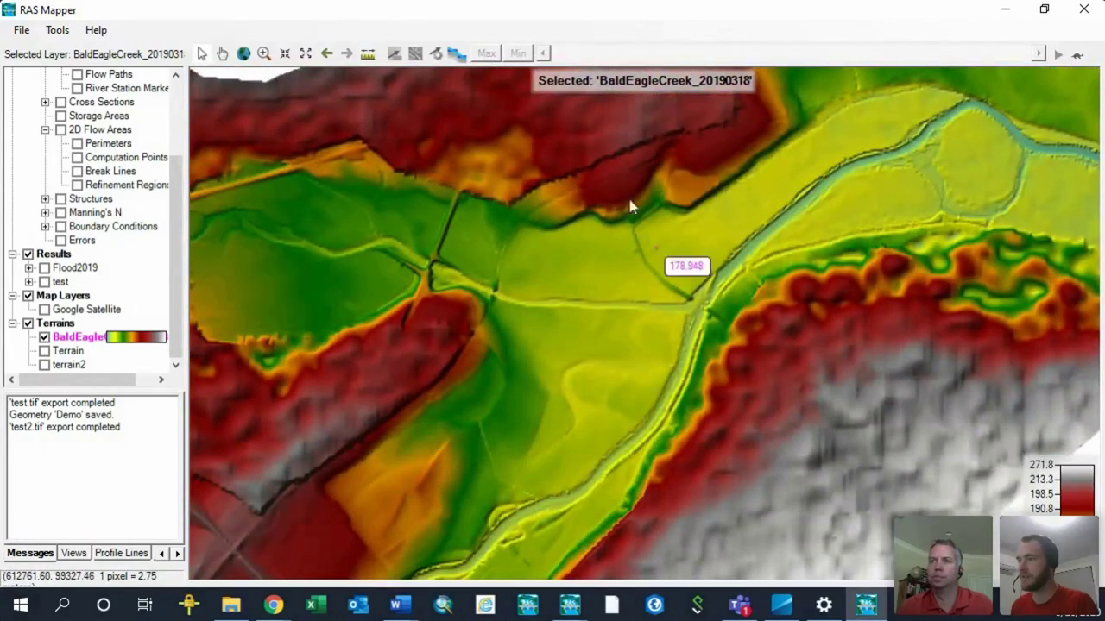
scroll(828, 173, "up", 4)
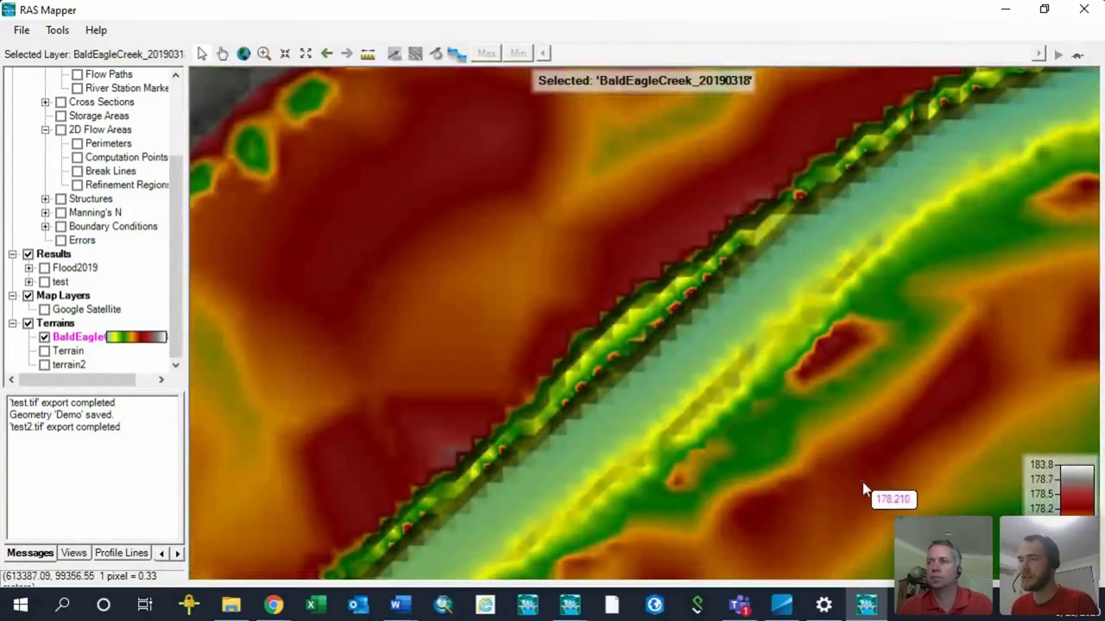
scroll(850, 413, "down", 6)
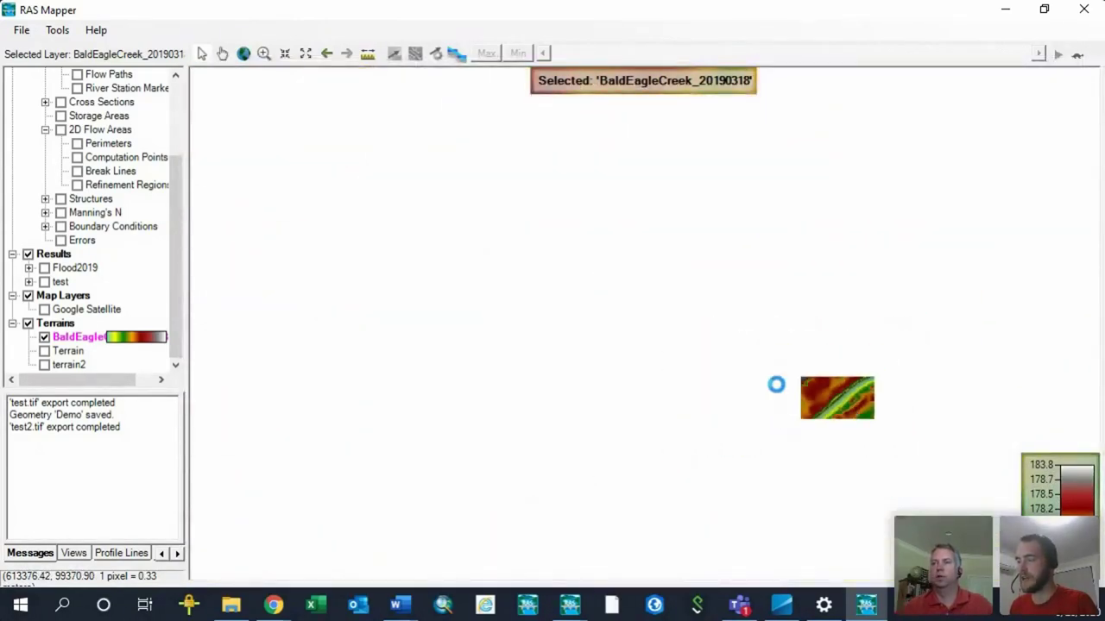
scroll(776, 385, "up", 6)
scroll(83, 179, "up", 3)
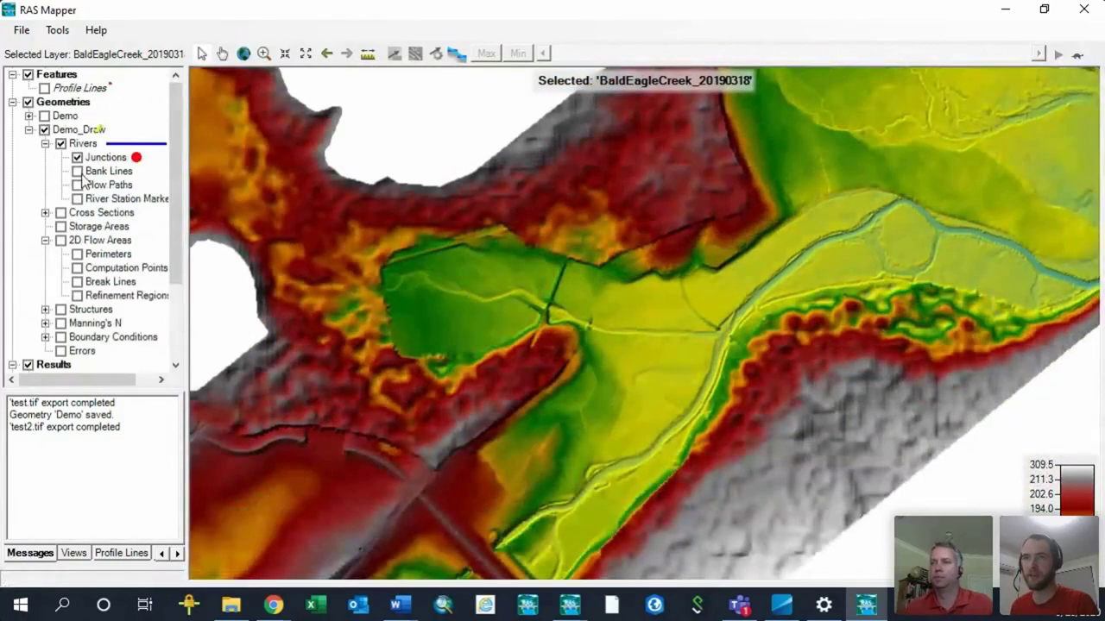
- Edit the Rivers layer with the draw tool, framing the channel's lower end
double_click(82, 144)
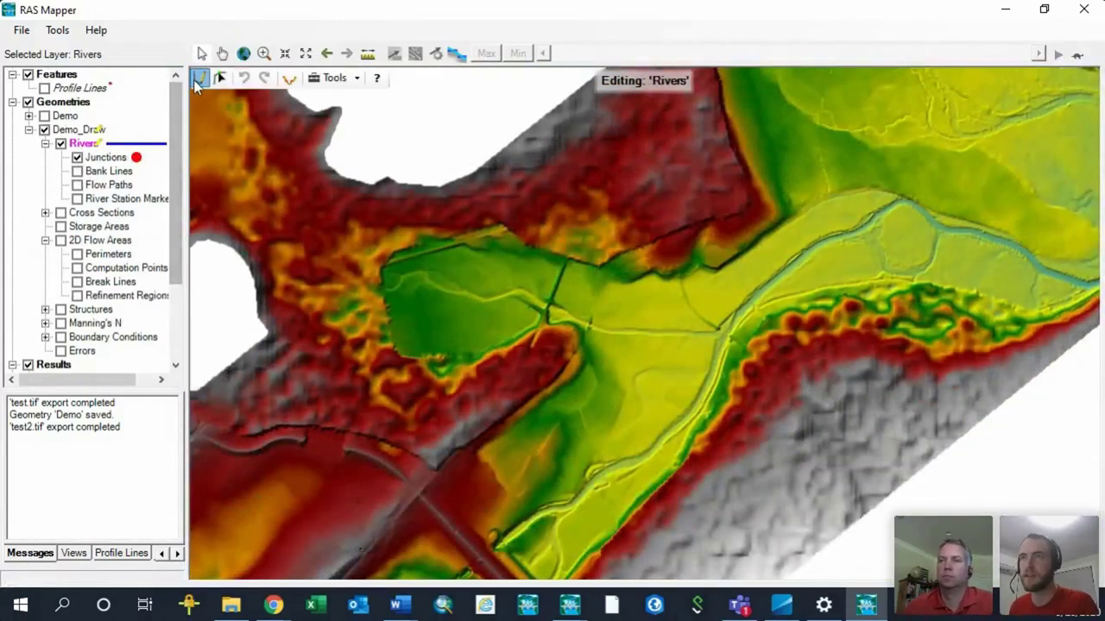
left_click(197, 79)
left_click_drag(623, 432, 616, 333)
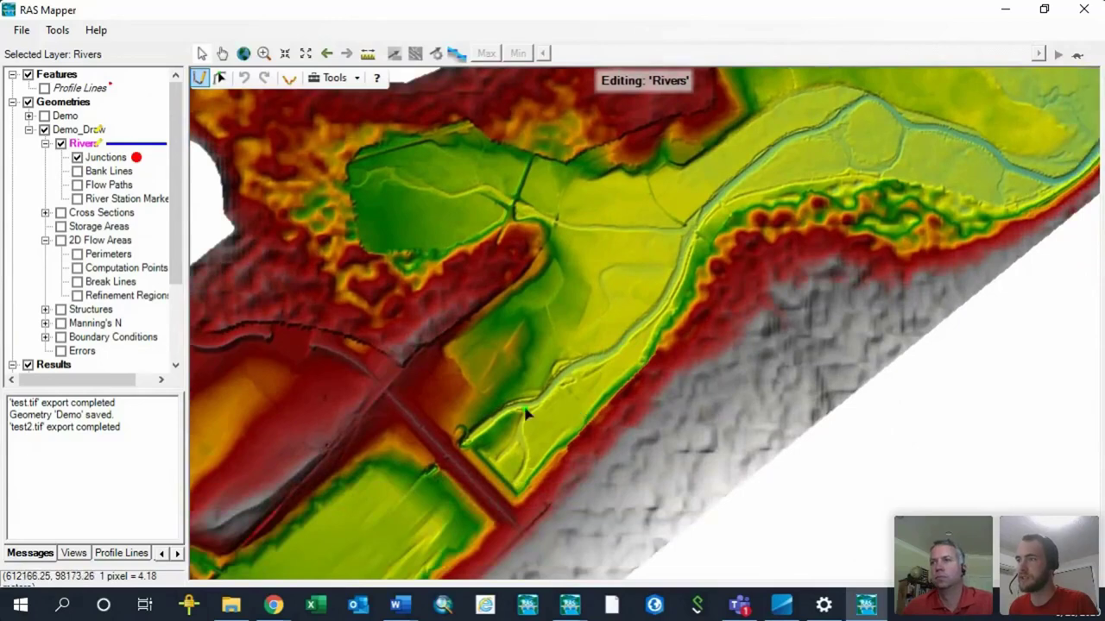
scroll(516, 423, "up", 4)
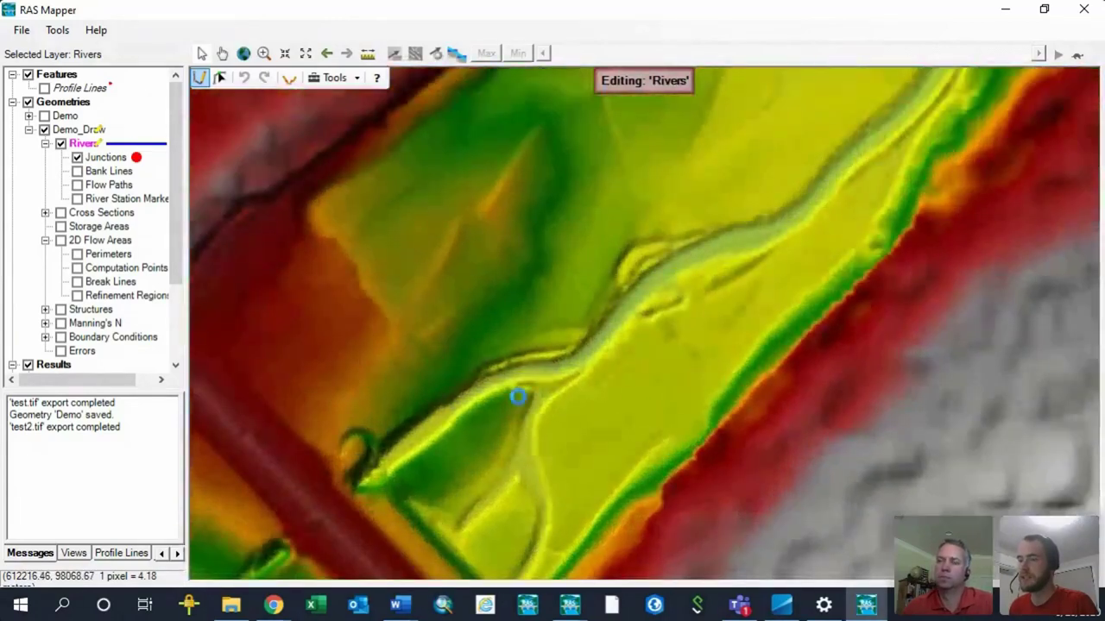
- Trace the river centerline up the creek channel with ten points and finish it
left_click(388, 467)
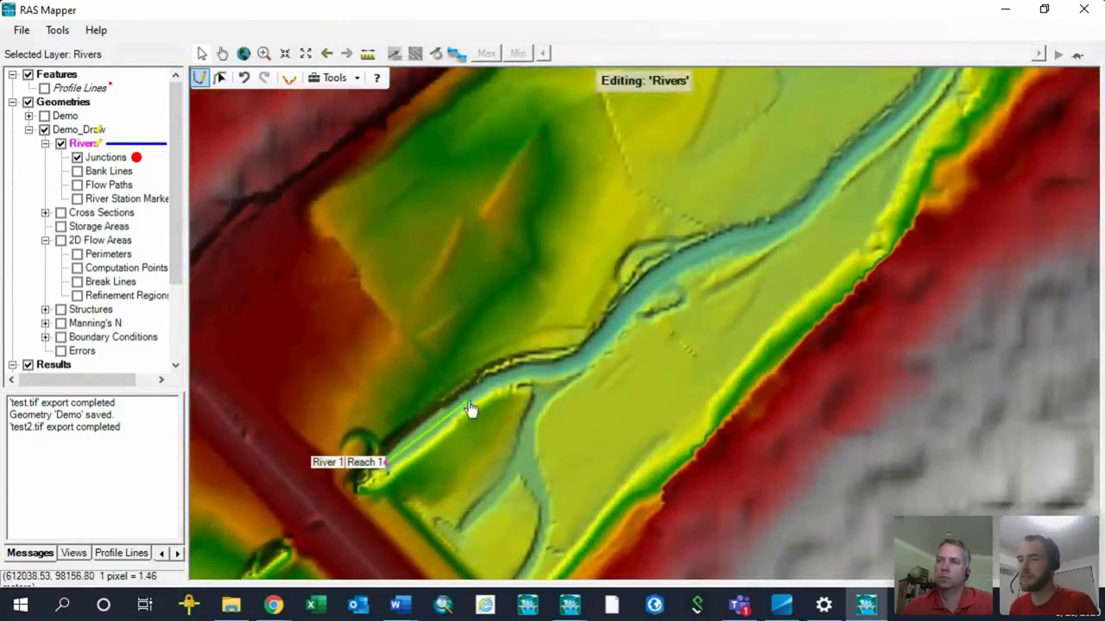
left_click(467, 402)
left_click(512, 378)
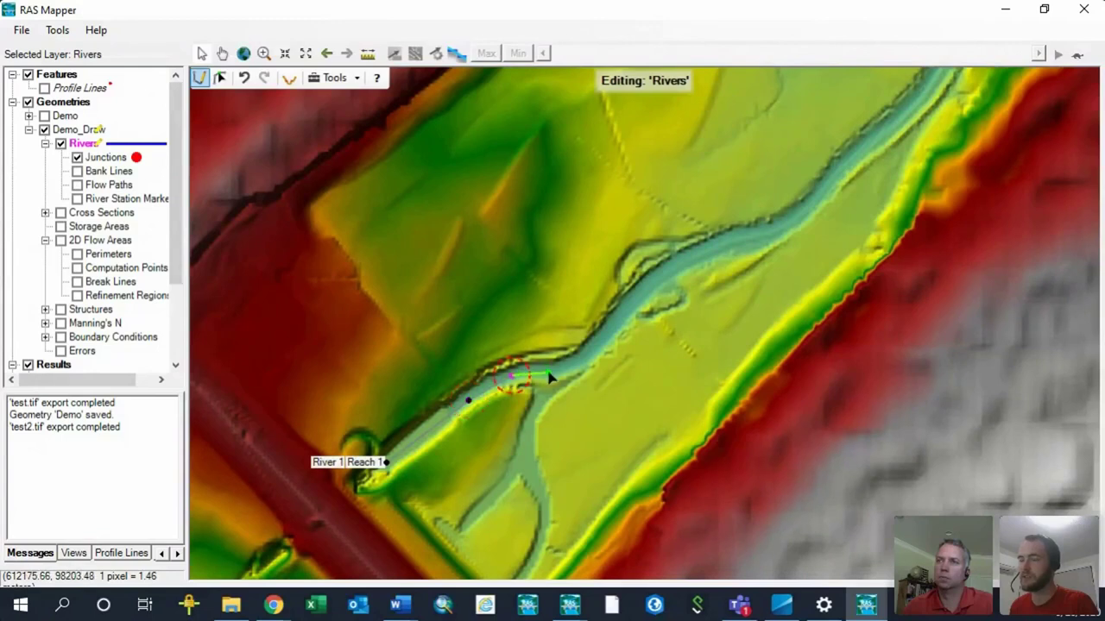
left_click(549, 374)
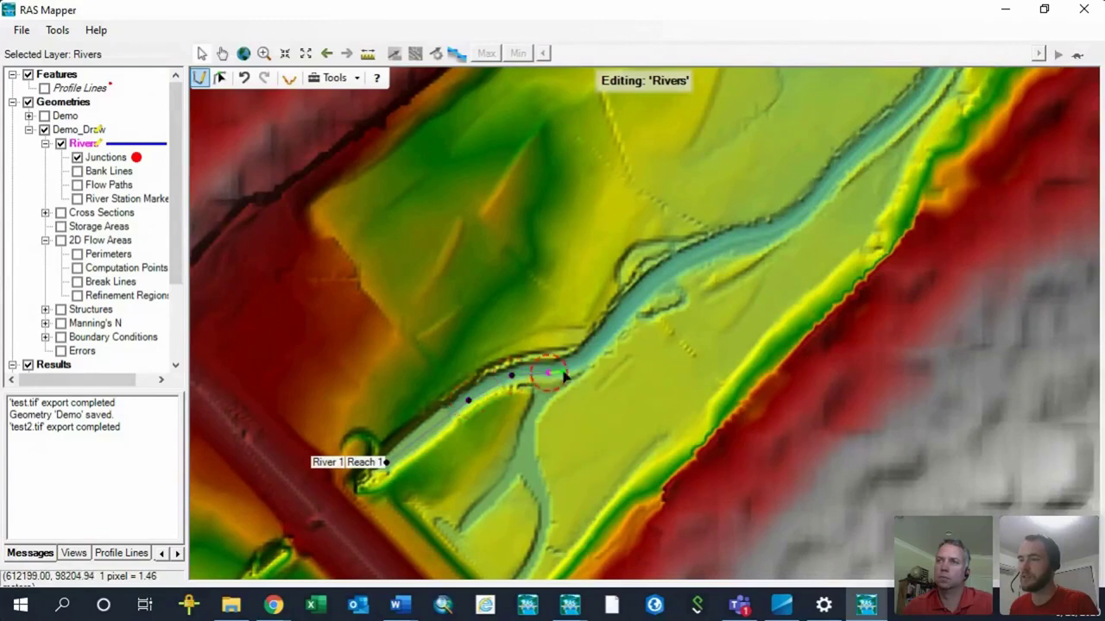
left_click(608, 333)
left_click(644, 292)
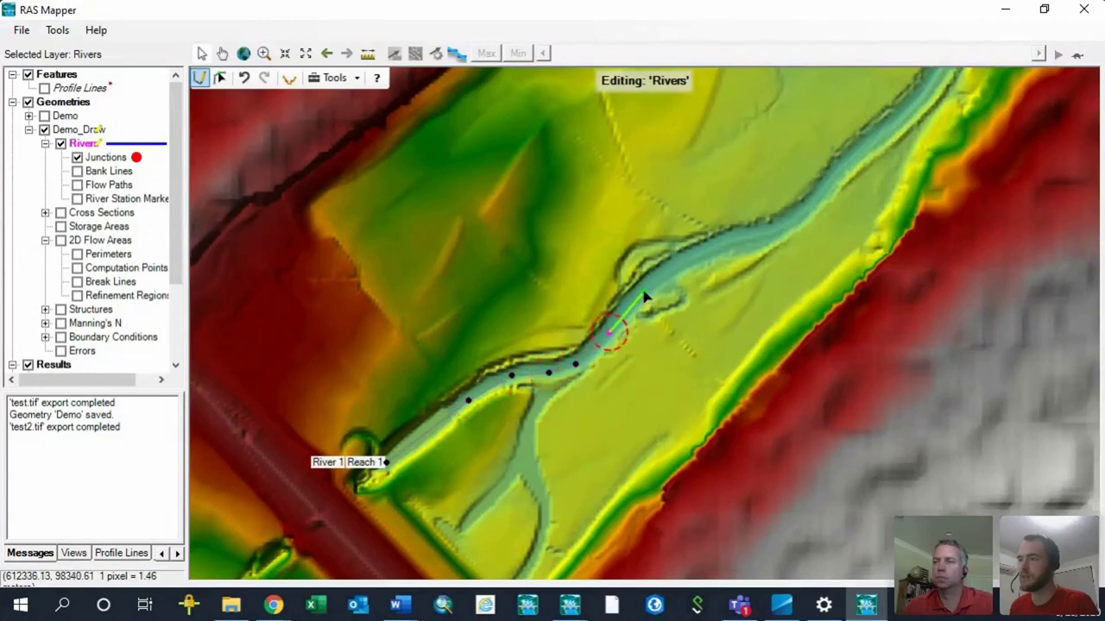
left_click(685, 260)
left_click(740, 239)
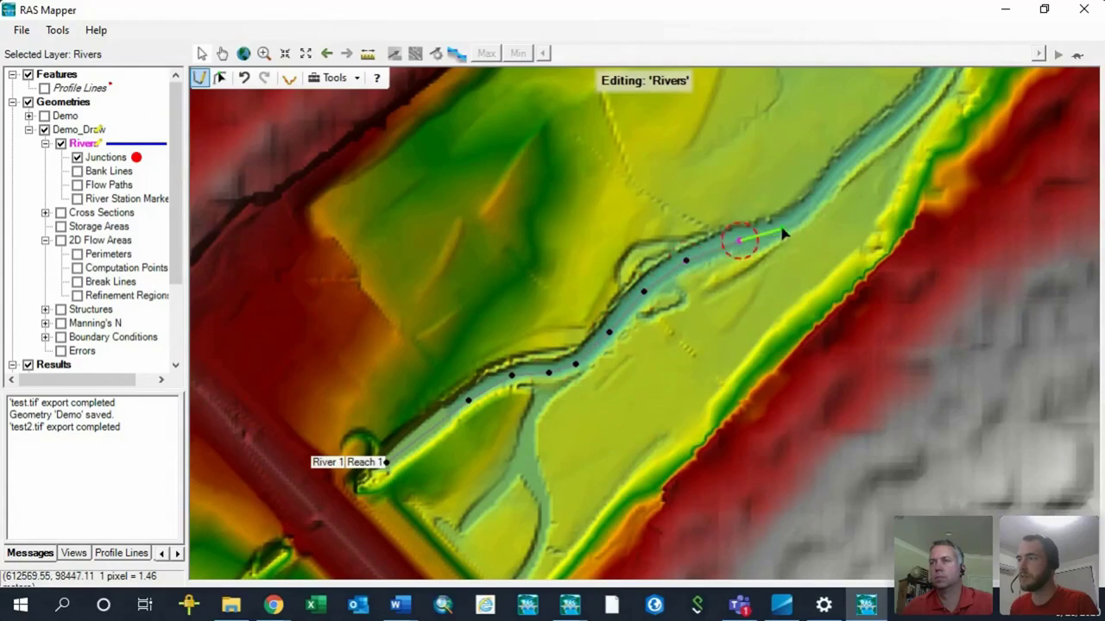
left_click(782, 228)
left_click(826, 192)
double_click(860, 158)
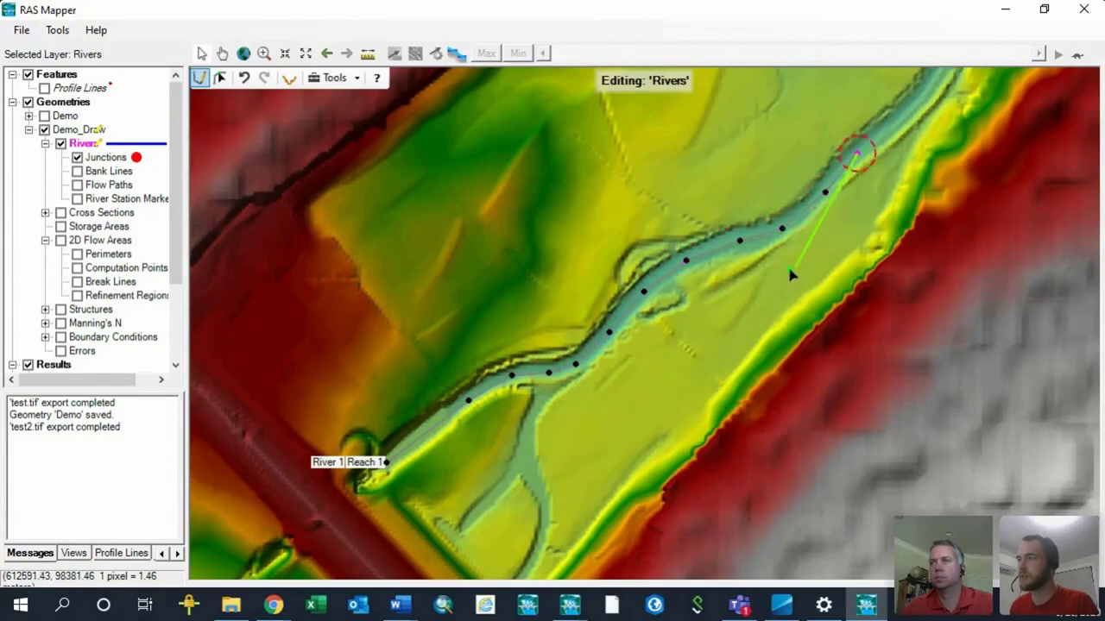
- Select the new line's upper vertex to bring up the River 1 / Reach 1 naming prompt
scroll(787, 264, "down", 1)
scroll(790, 237, "down", 1)
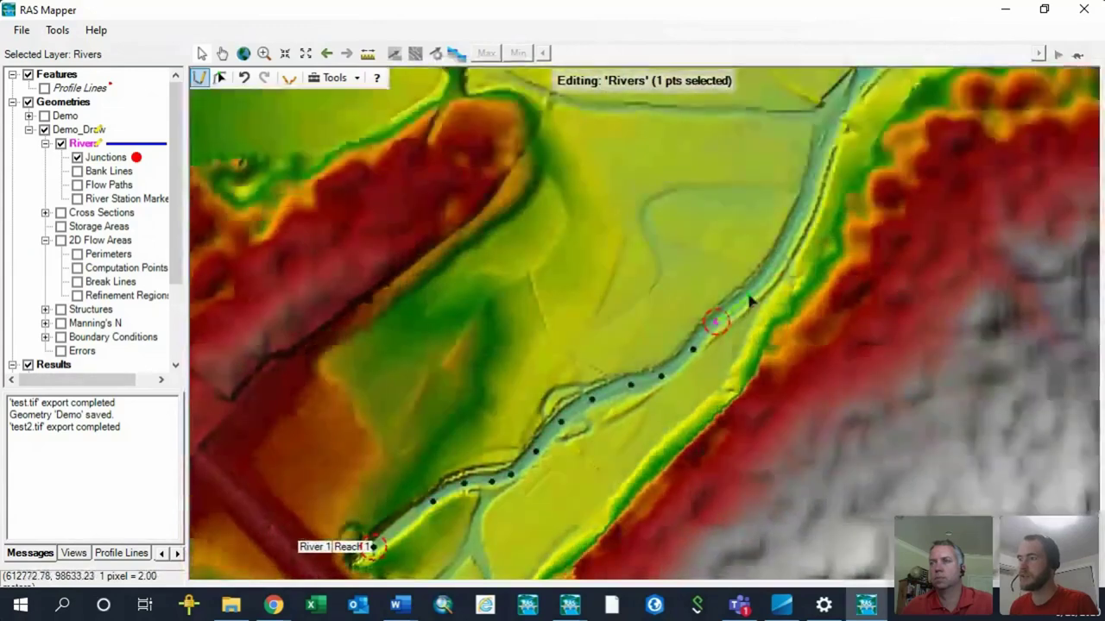
left_click(821, 157)
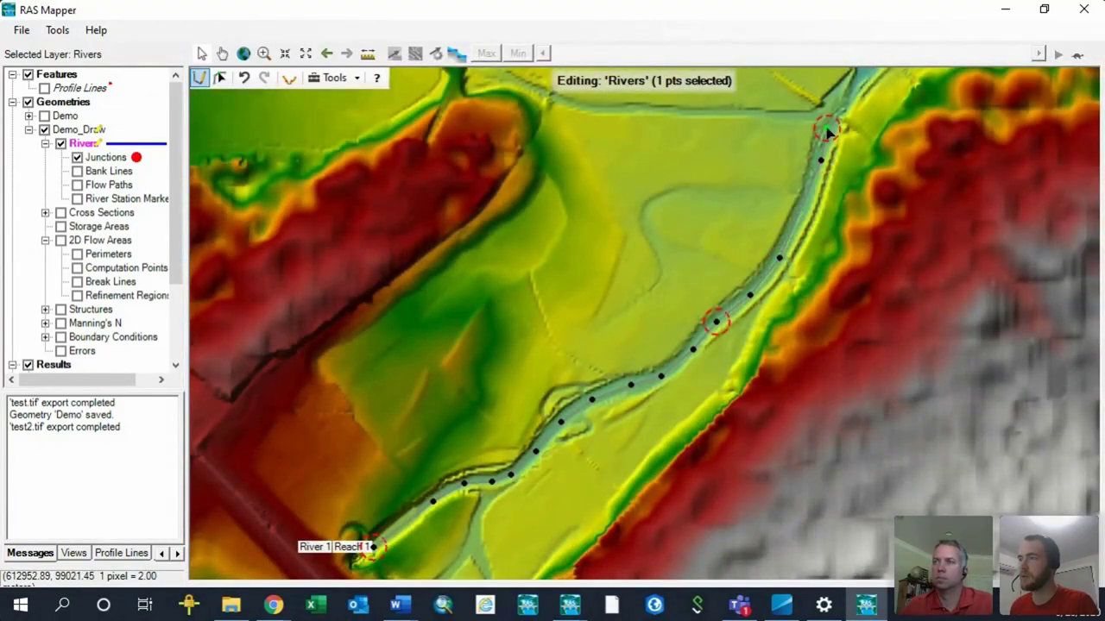
double_click(827, 131)
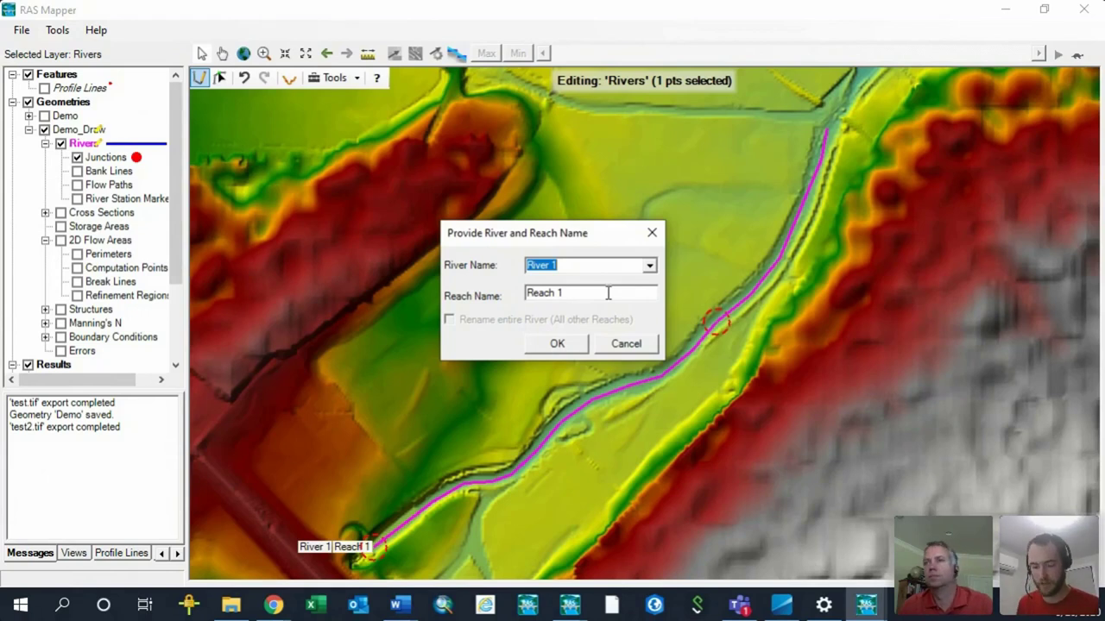
- Enter 'Eagle Creek' as the River Name and 'DS Dam' as the Reach Name, then confirm
type("Eagle C")
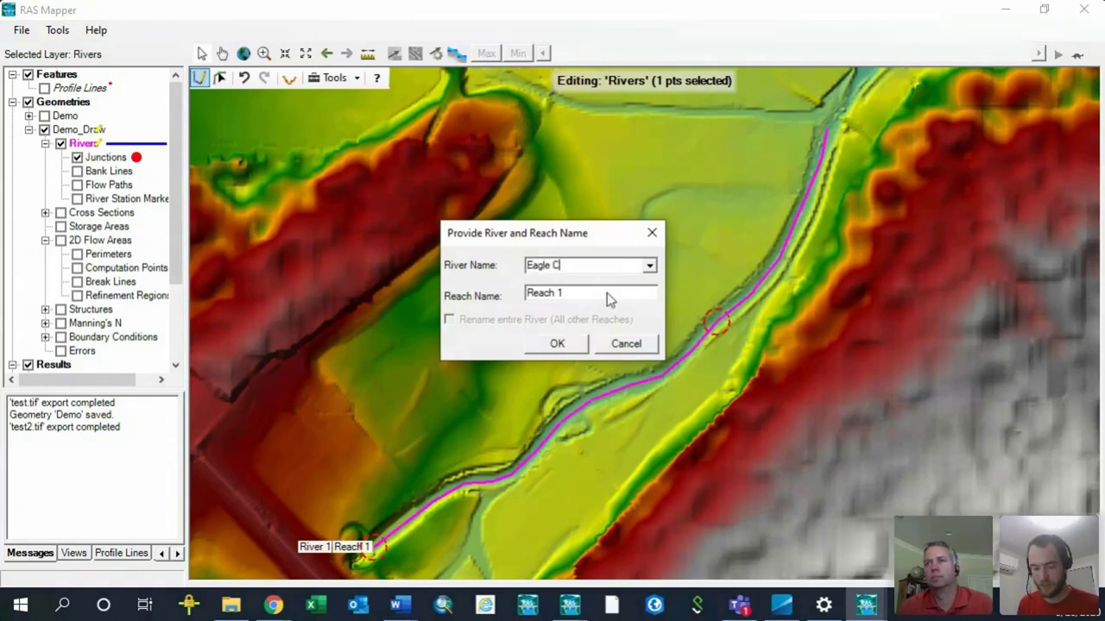
type("reek")
left_click_drag(562, 293, 473, 296)
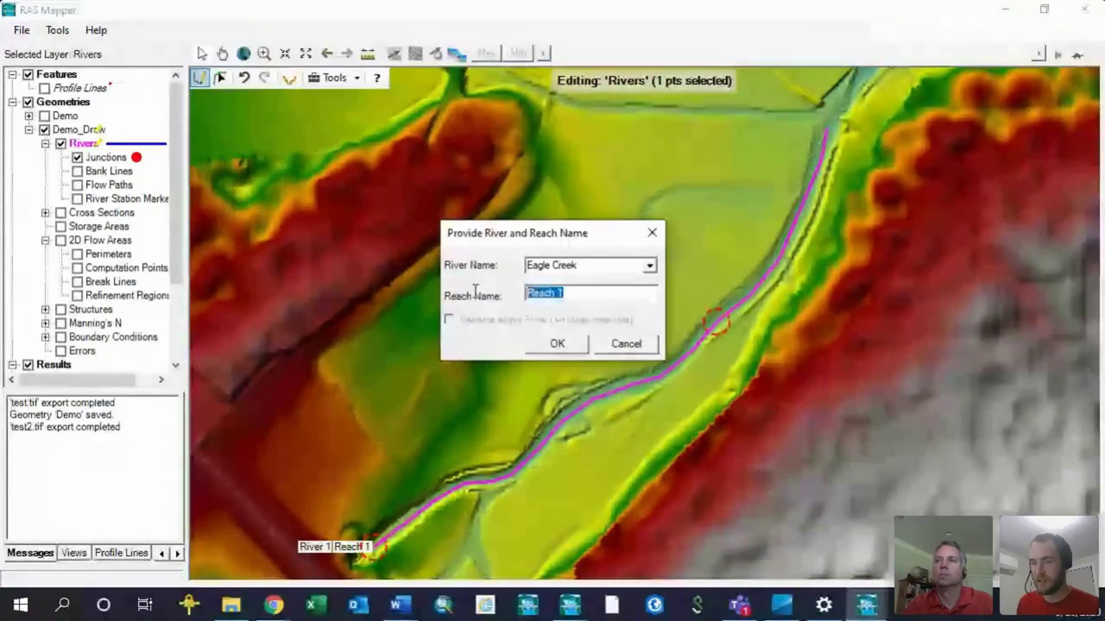
type("DS Dam")
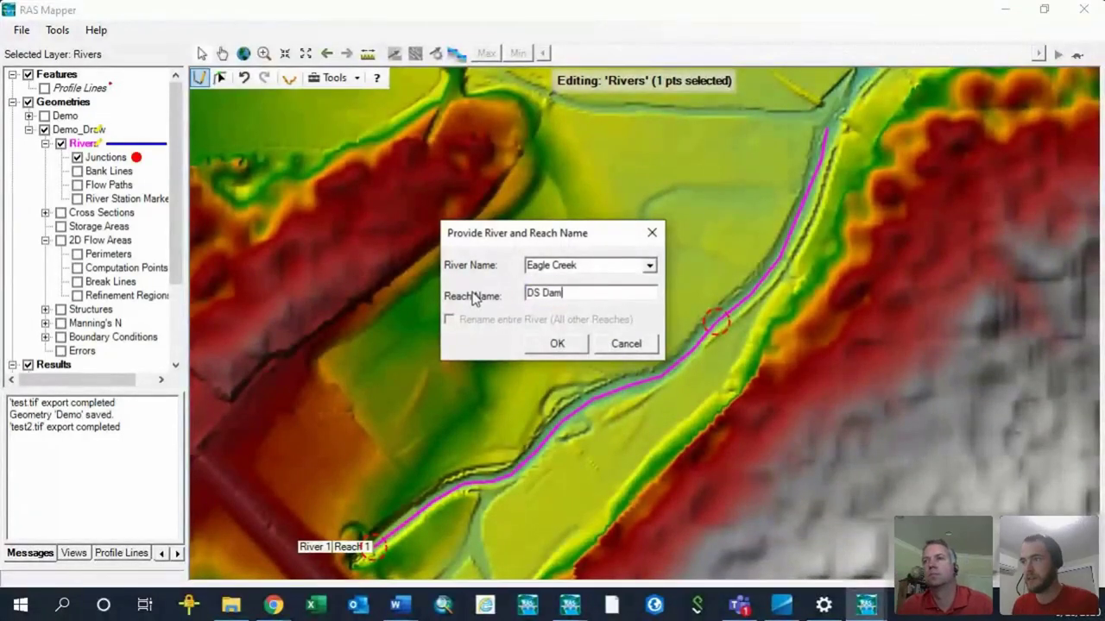
left_click(547, 343)
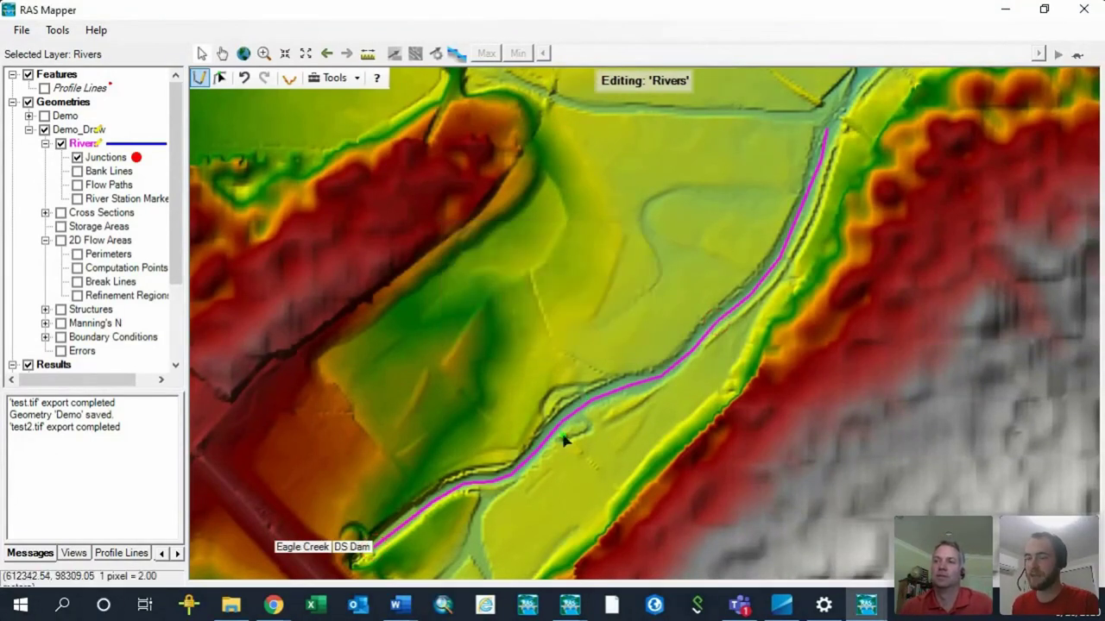
- Select the Eagle Creek centerline for editing and bring its upstream end into view
left_click(220, 77)
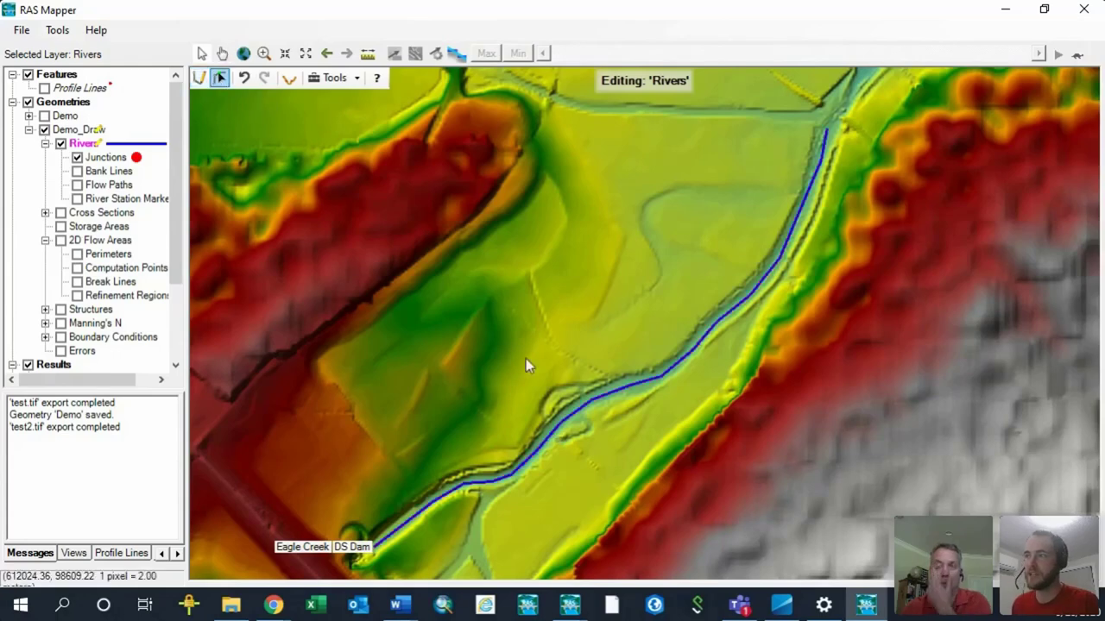
left_click_drag(799, 192, 733, 240)
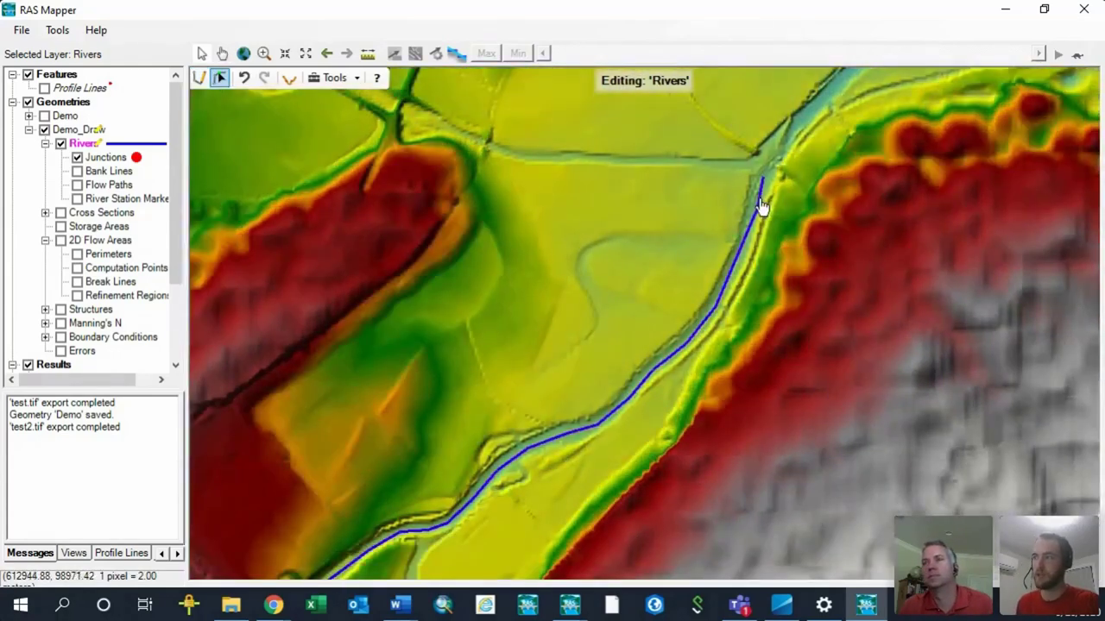
left_click_drag(670, 366, 740, 297)
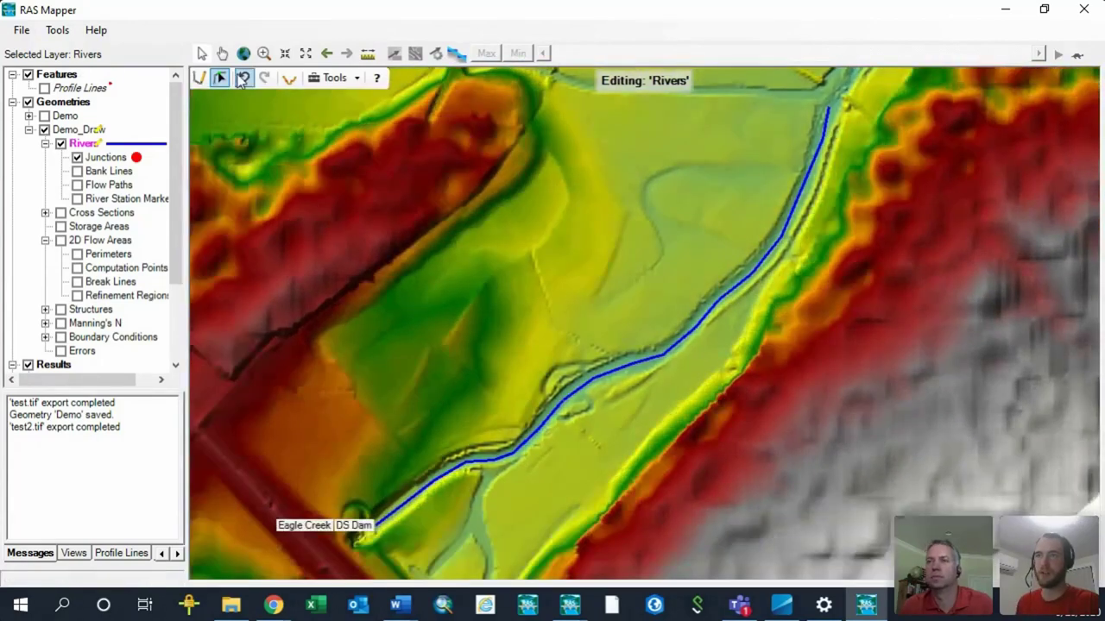
left_click(219, 78)
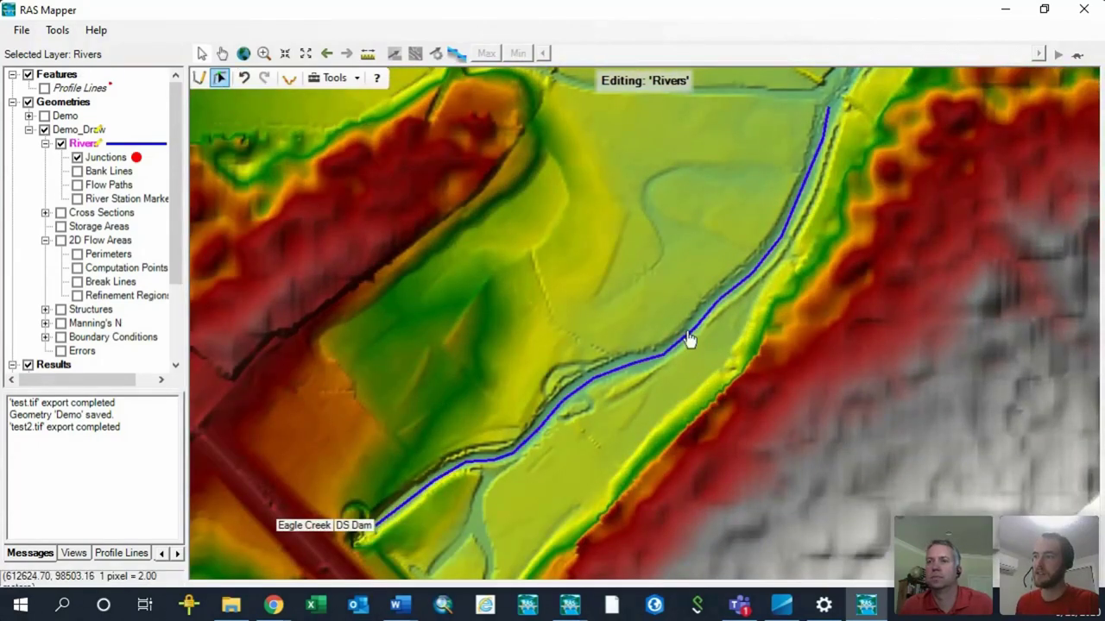
left_click(691, 338)
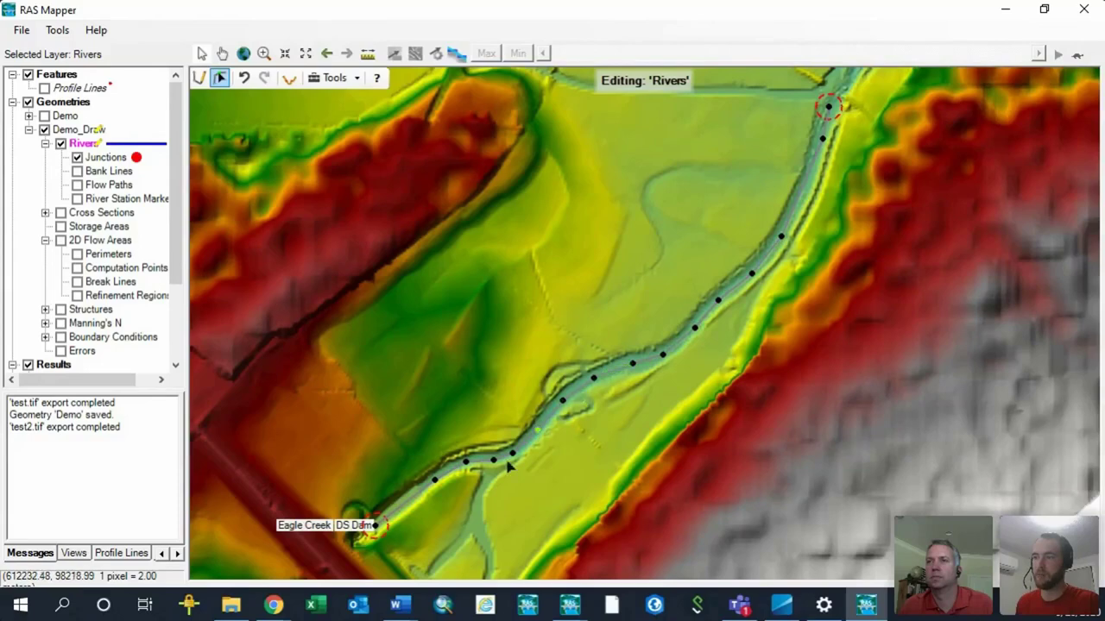
left_click_drag(750, 253, 605, 429)
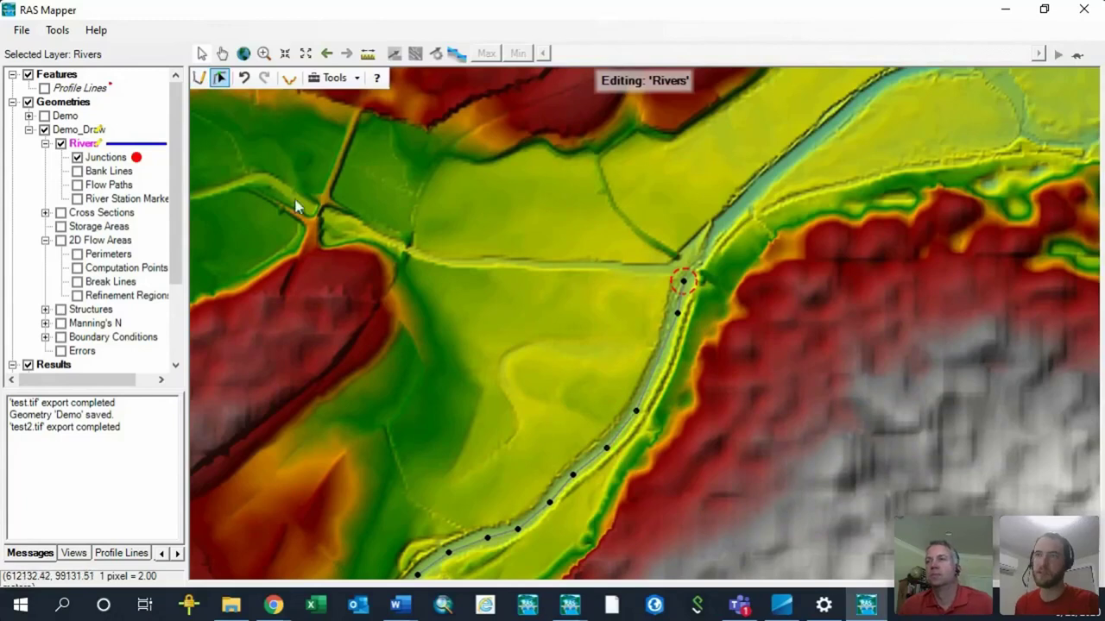
- Append upstream vertices to the centerline, undo the misplaced ones, and finish the line
left_click(201, 81)
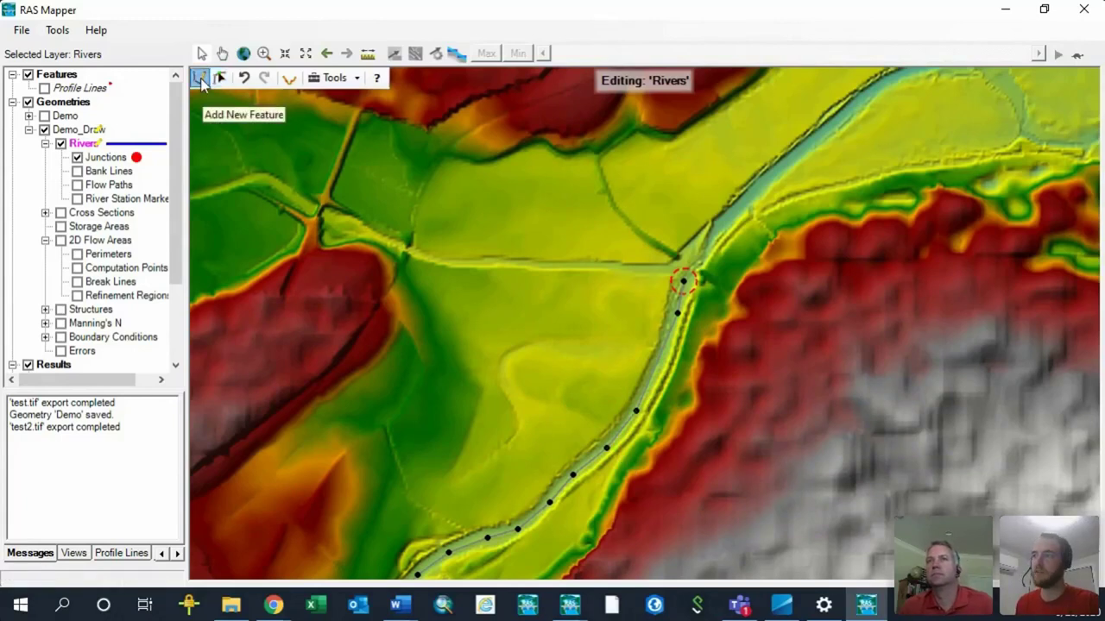
left_click(703, 246)
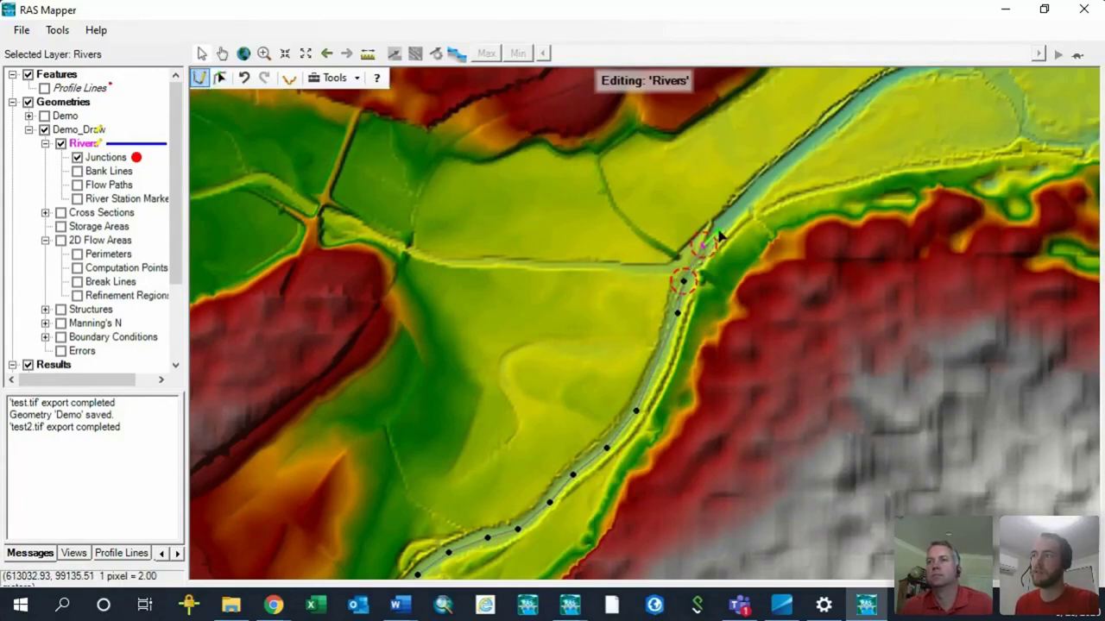
left_click(721, 223)
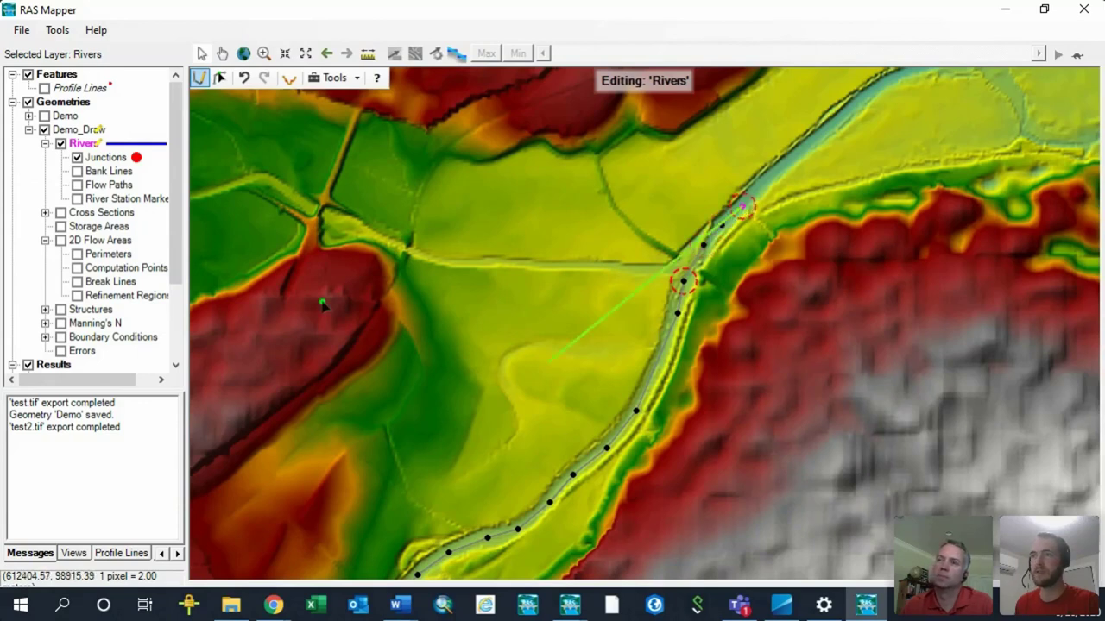
key("ctrl+z")
key("ctrl+z")
key("ctrl+z")
key("ctrl+z")
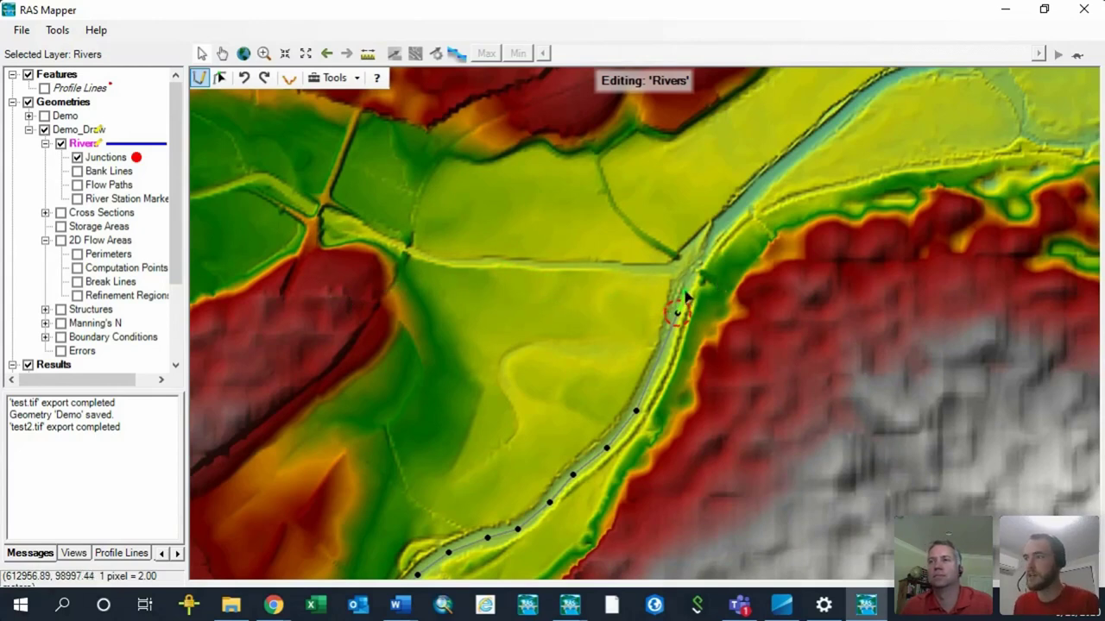
double_click(686, 291)
left_click(221, 80)
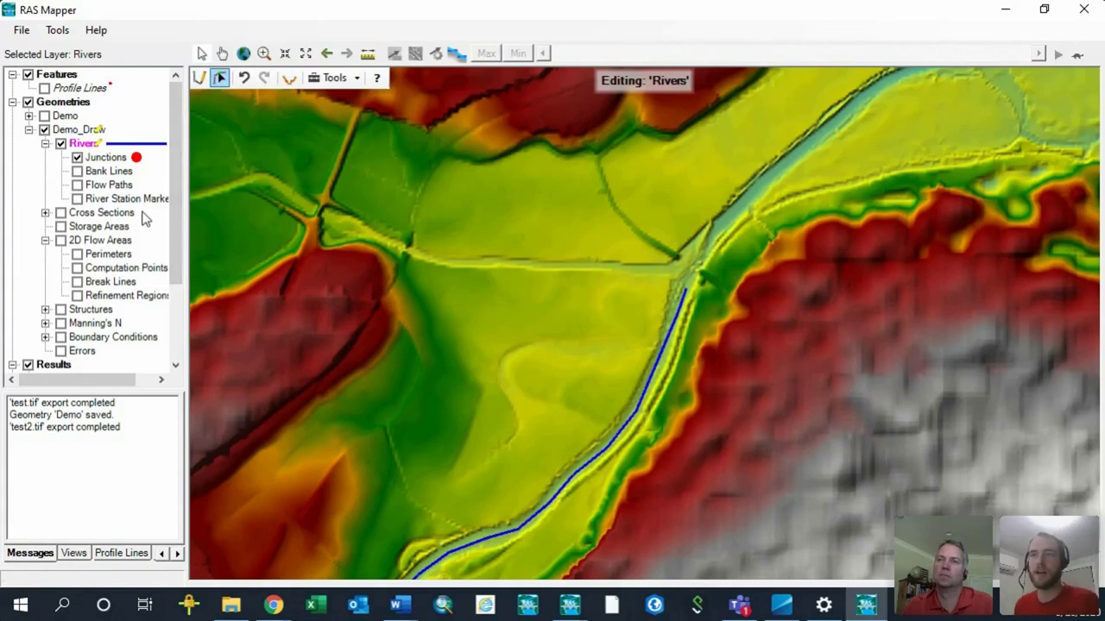
scroll(143, 218, "down", 2)
scroll(143, 216, "up", 2)
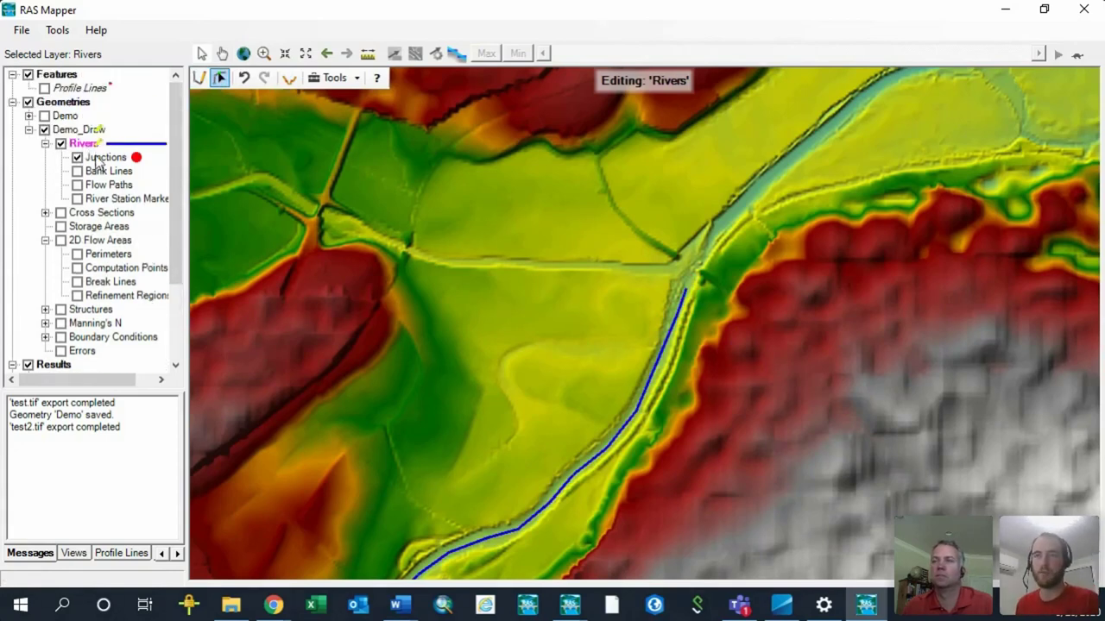
- Turn on the Cross Sections layer and make it the layer being edited
left_click(45, 144)
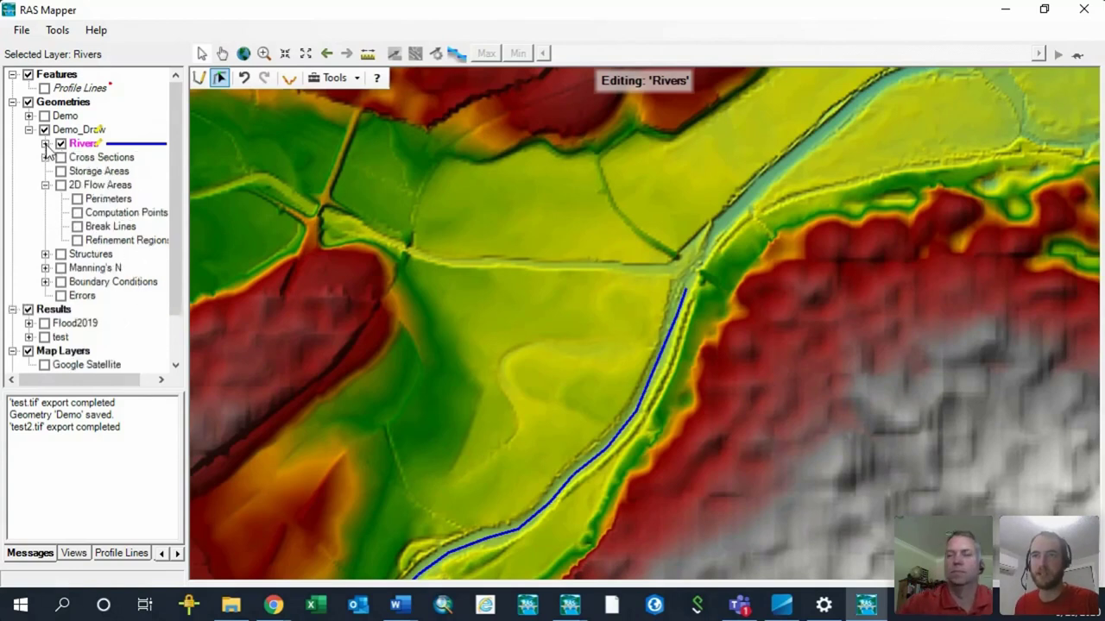
left_click(45, 158)
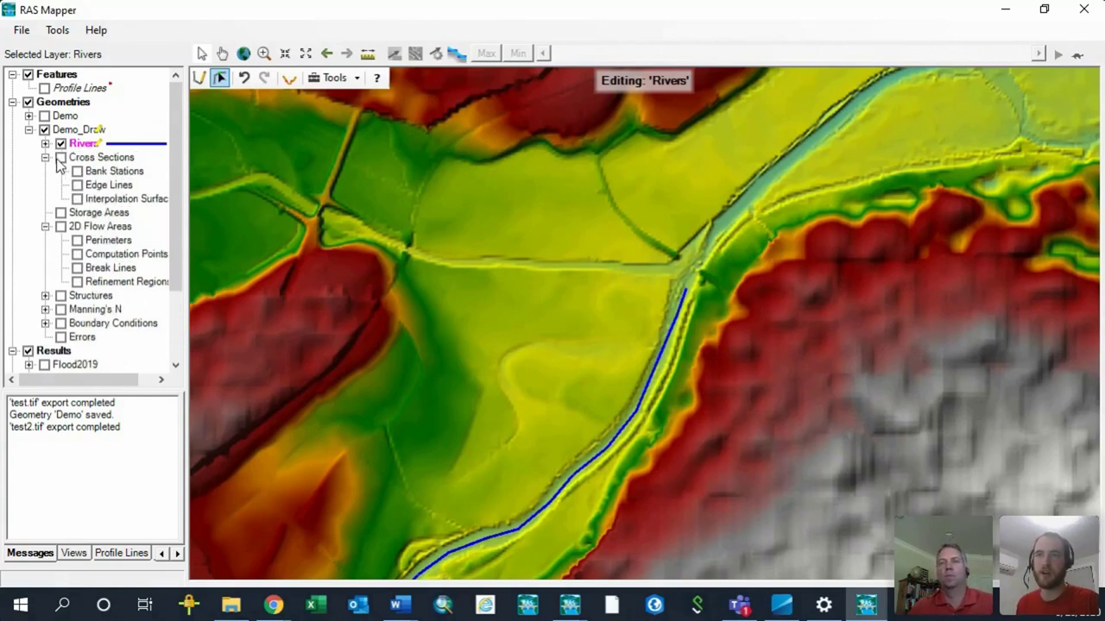
left_click(61, 158)
left_click(81, 159)
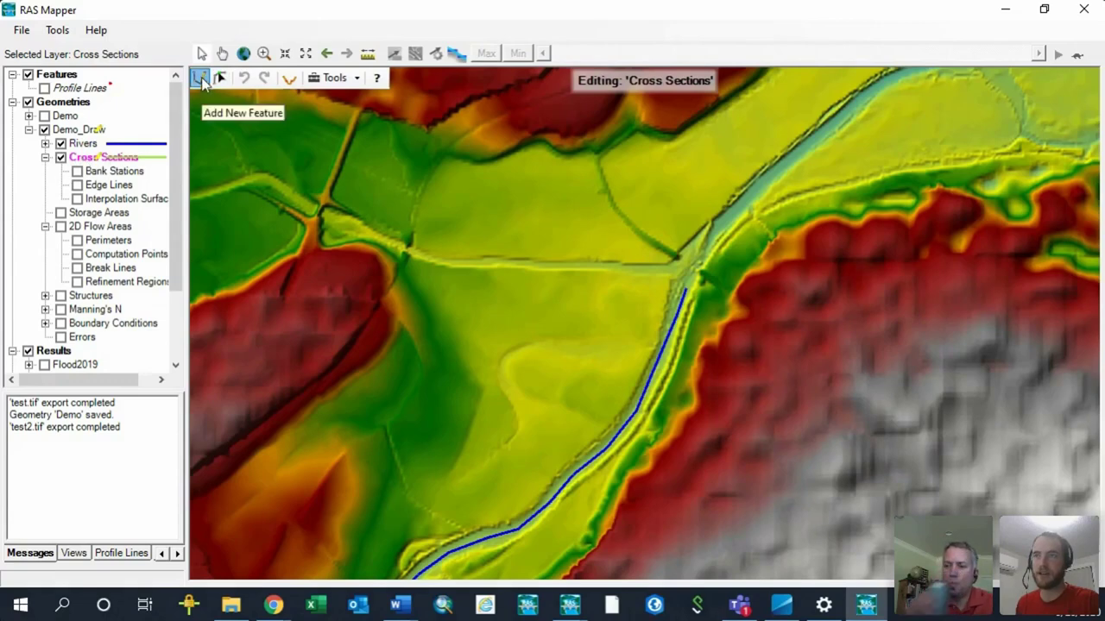
scroll(654, 353, "up", 4)
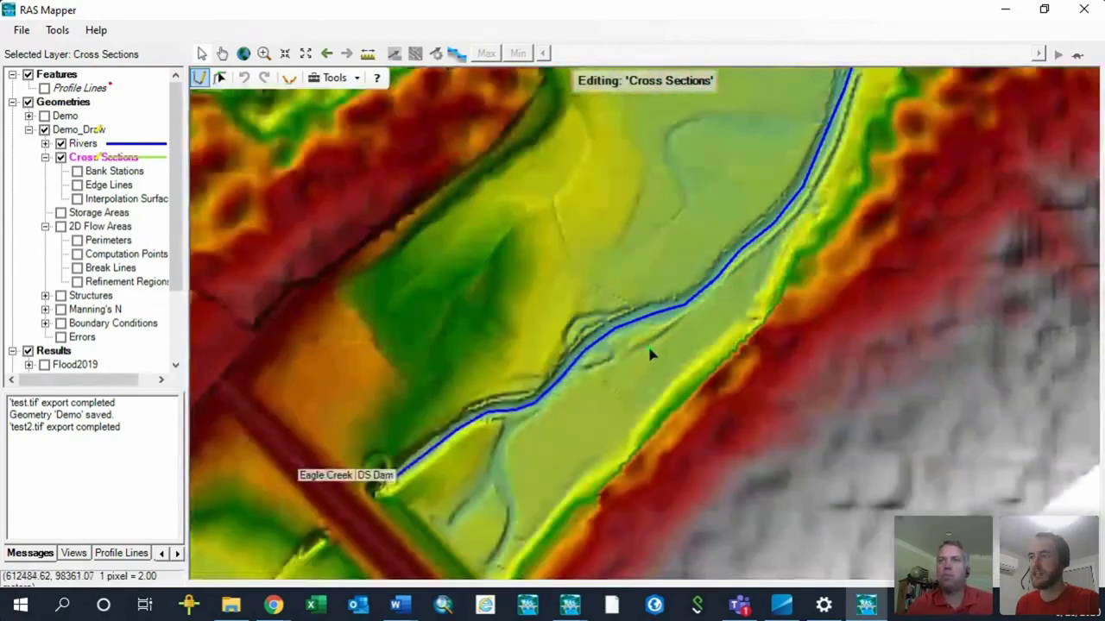
- Draw cross sections 4761, 4182 and 3311 bank to bank across Eagle Creek
left_click(368, 268)
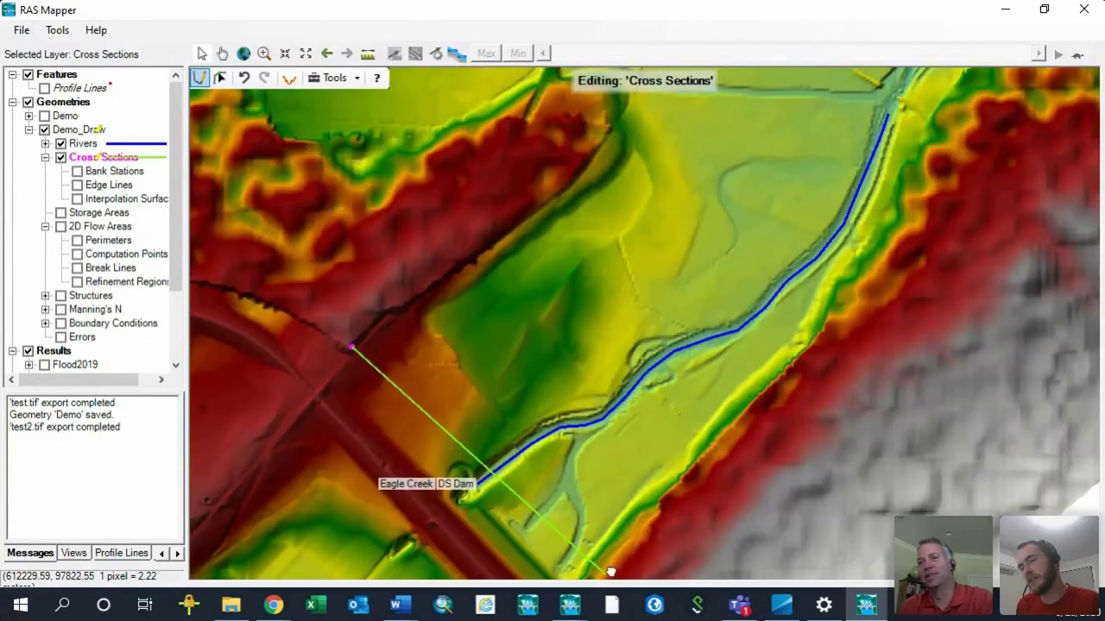
scroll(530, 466, "down", 1)
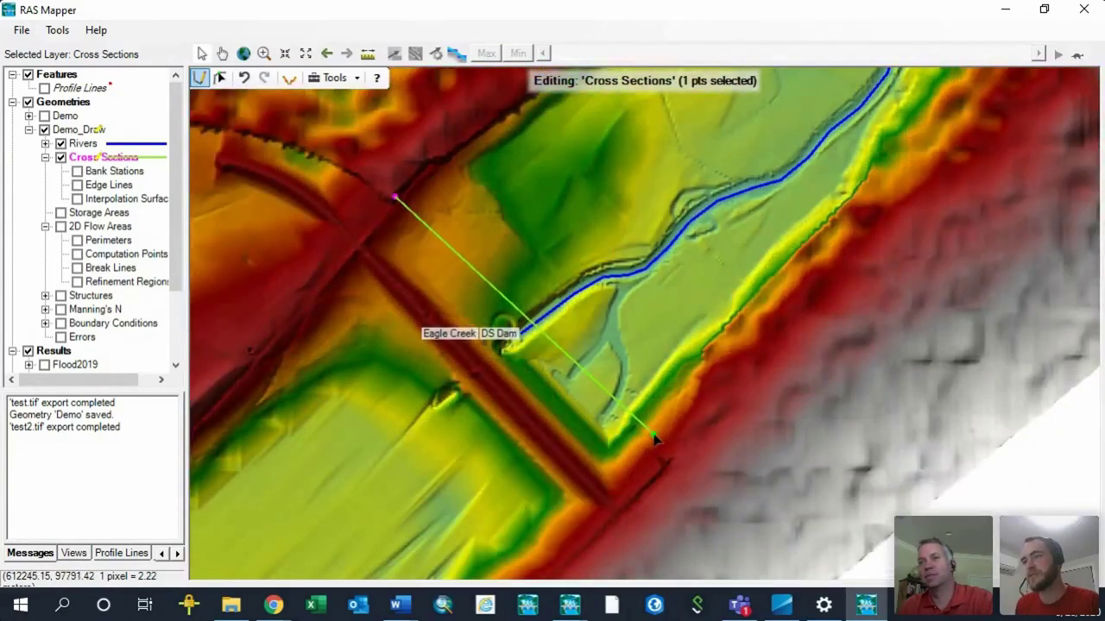
double_click(656, 440)
scroll(592, 403, "up", 2)
scroll(592, 403, "down", 1)
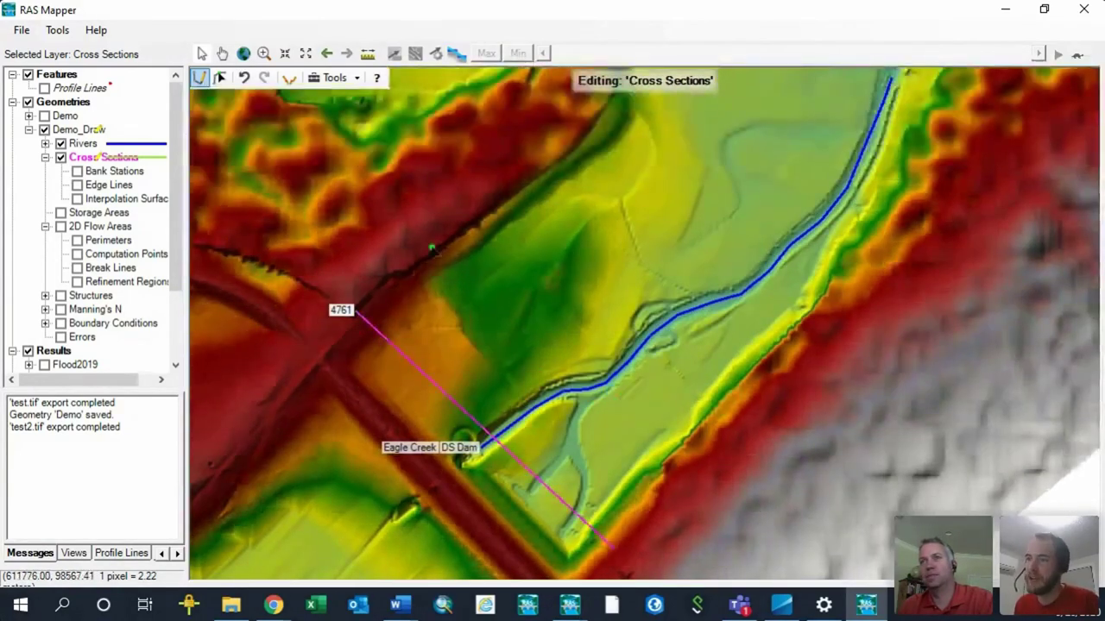
left_click(436, 248)
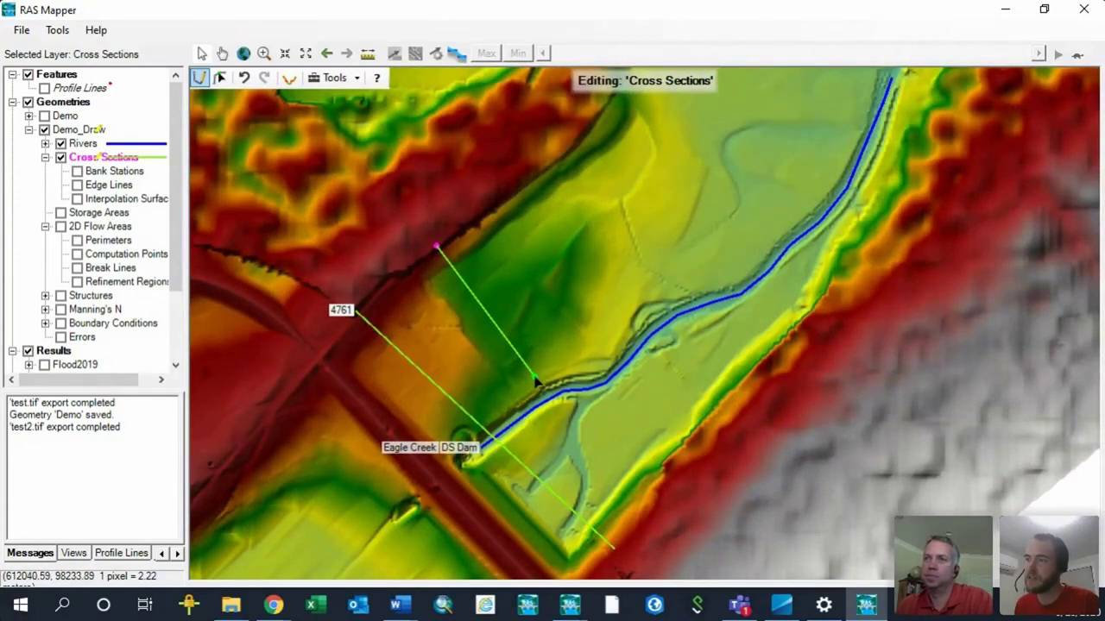
double_click(634, 520)
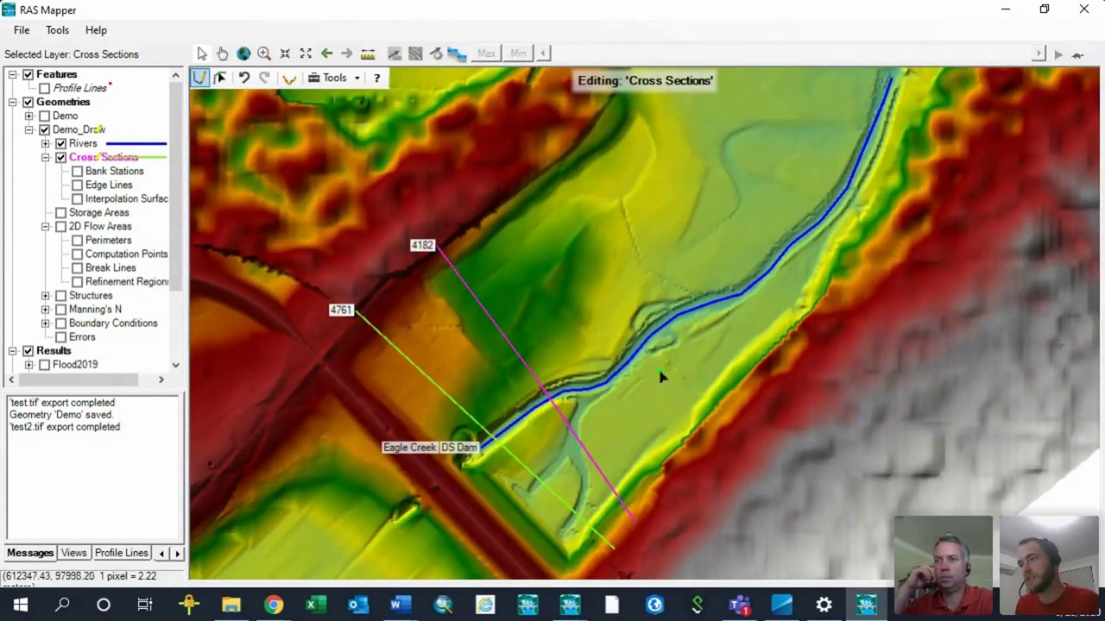
left_click(516, 189)
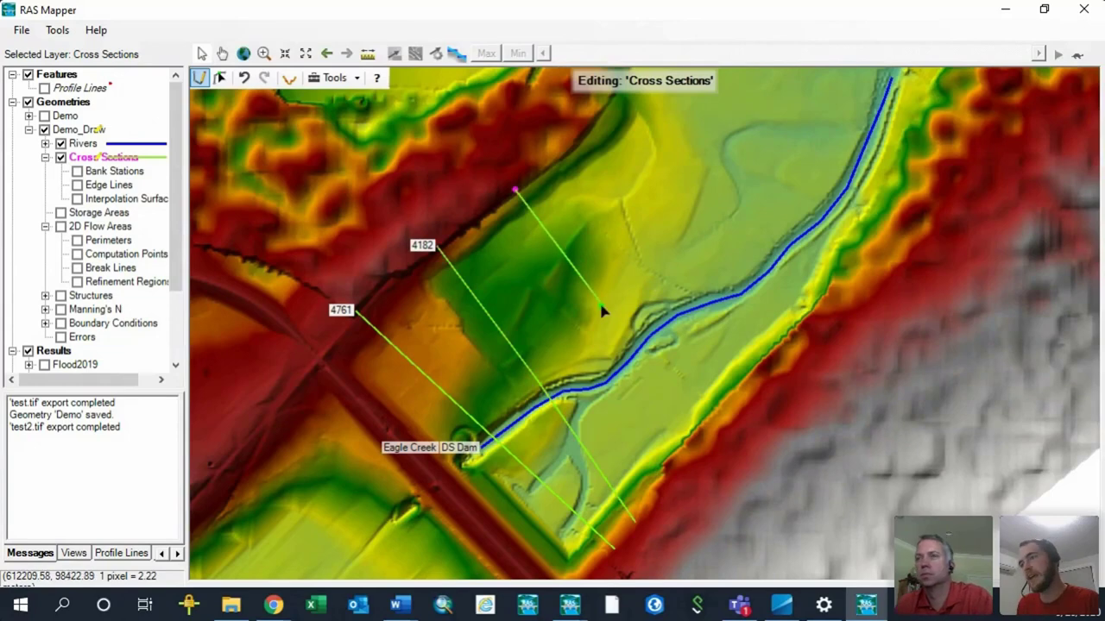
left_click(611, 331)
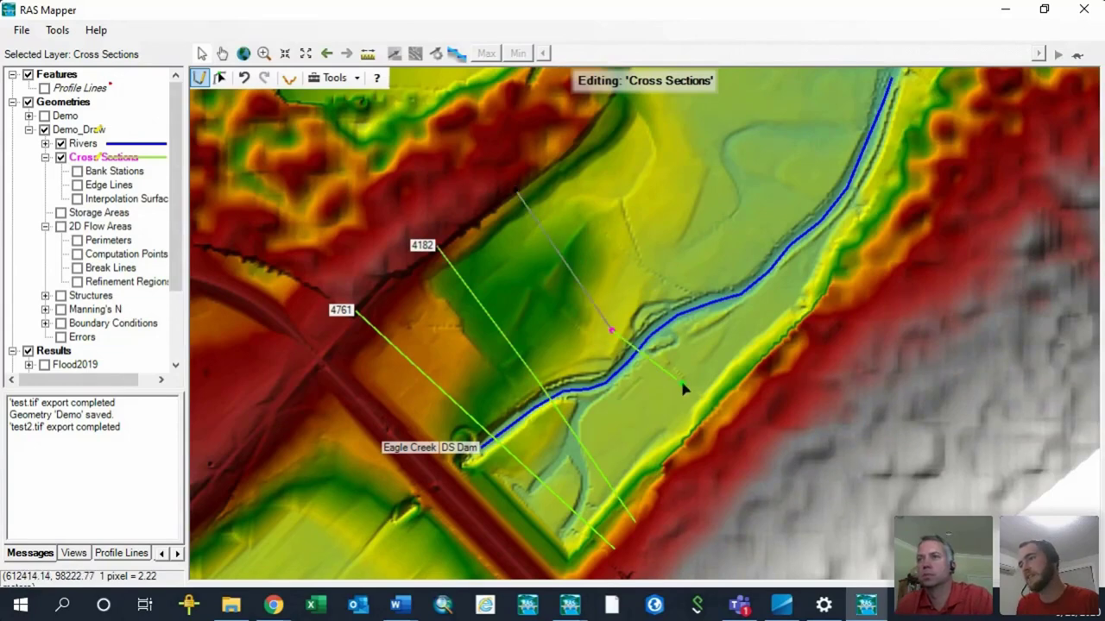
double_click(713, 420)
- Draw upstream cross sections 2320 and 519, then stop drawing and expand the Rivers group
left_click_drag(587, 151, 481, 257)
left_click(481, 233)
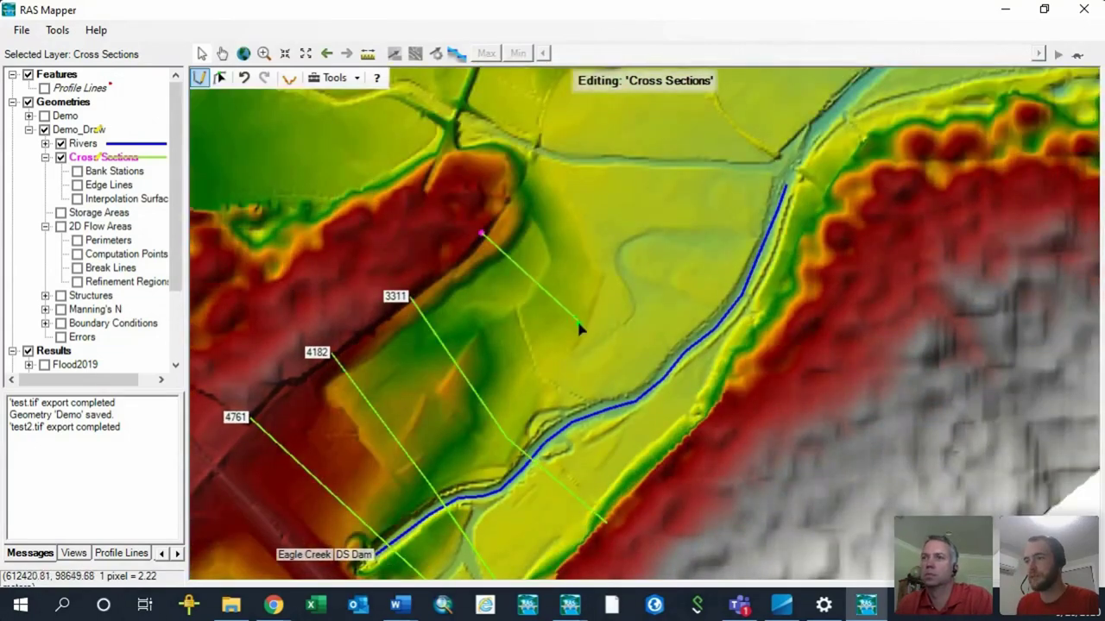
double_click(667, 460)
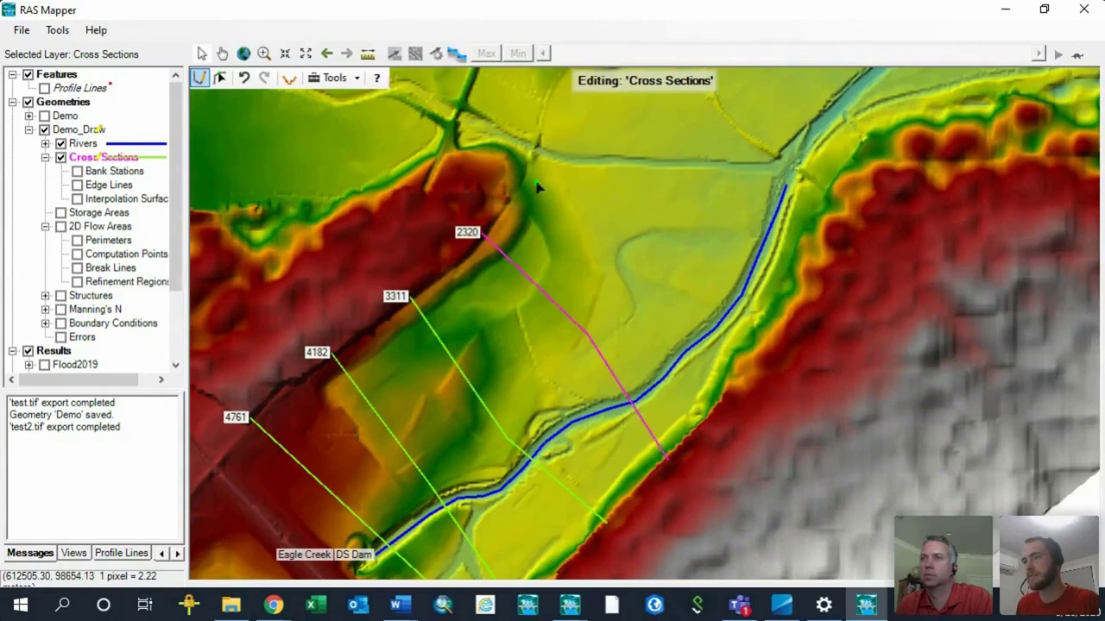
left_click(511, 179)
left_click(708, 220)
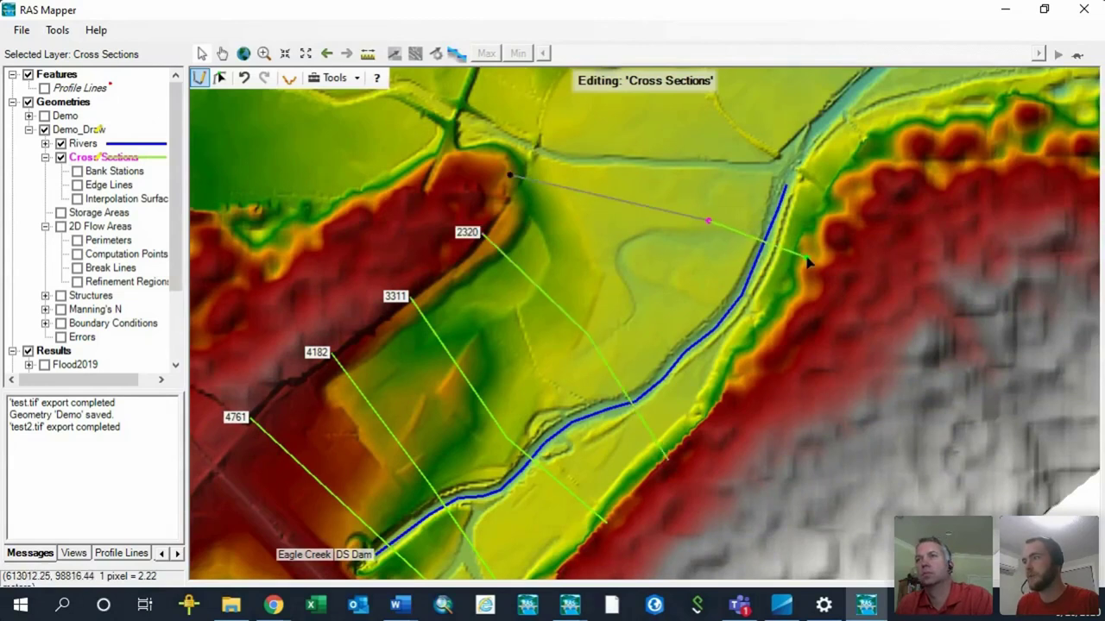
double_click(794, 256)
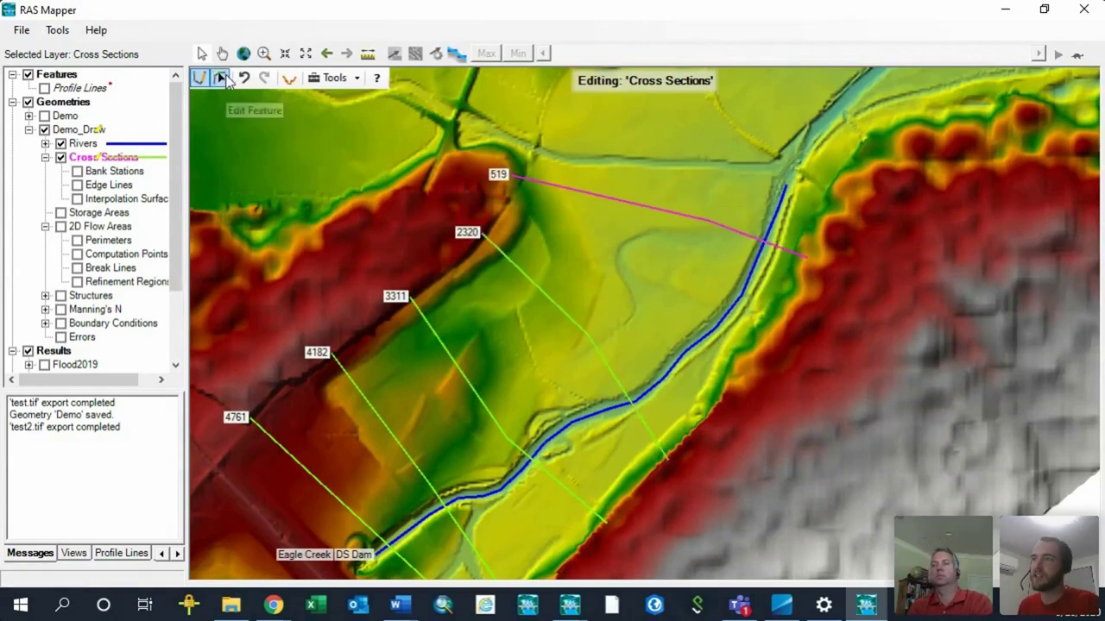
left_click(222, 77)
left_click_drag(460, 353, 583, 243)
scroll(521, 293, "down", 1)
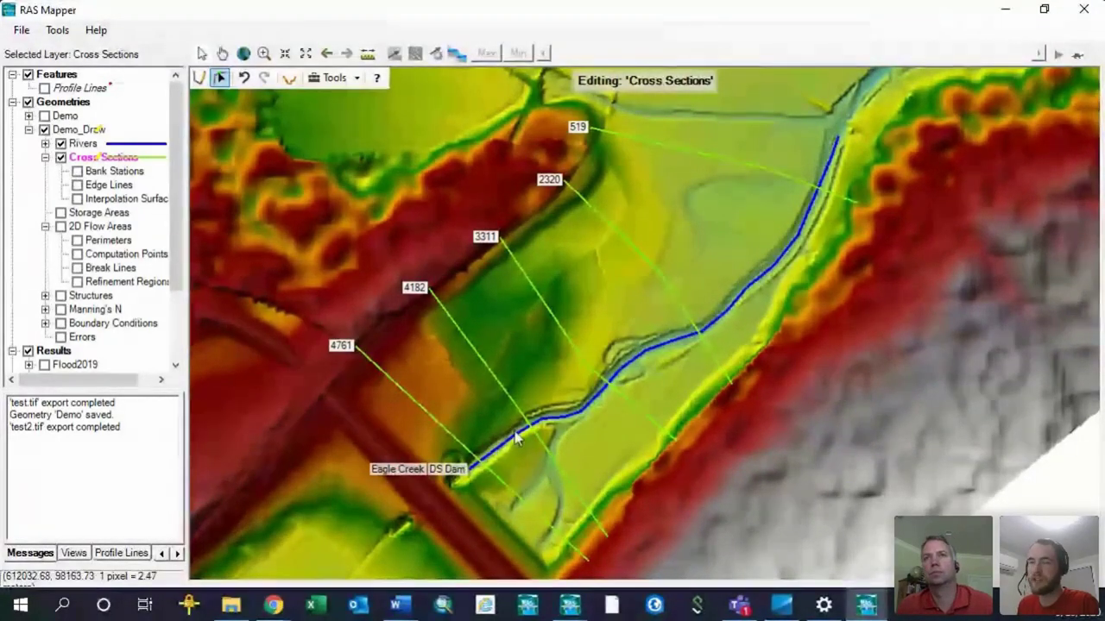
left_click(45, 157)
left_click(45, 144)
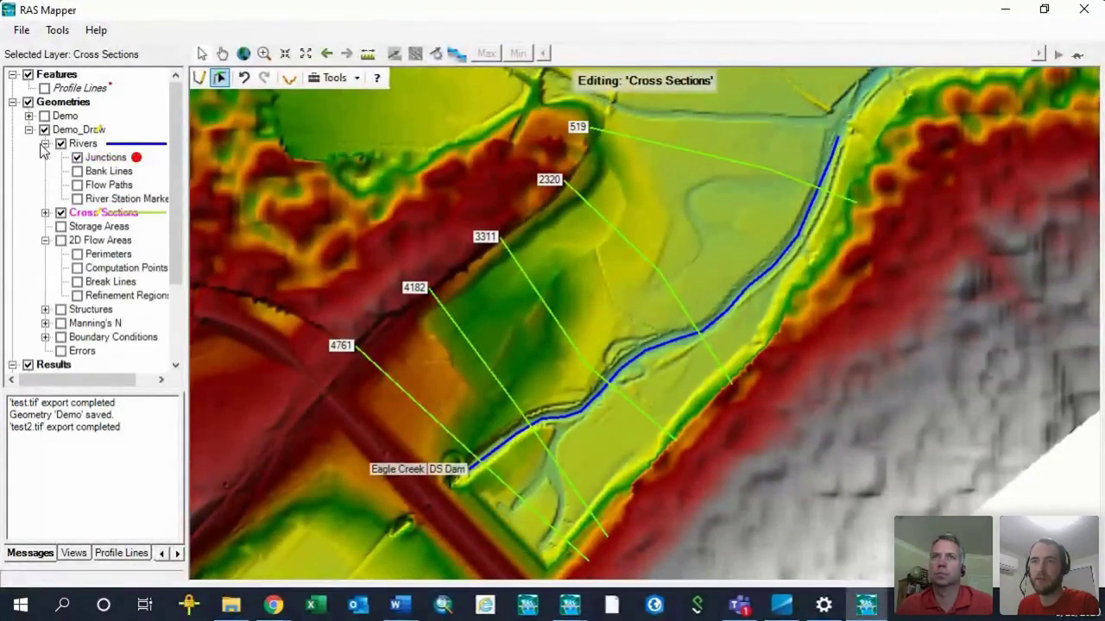
- Make Bank Lines editable and trace the northwest bank from the dam end, undoing a stray vertex
left_click(88, 173)
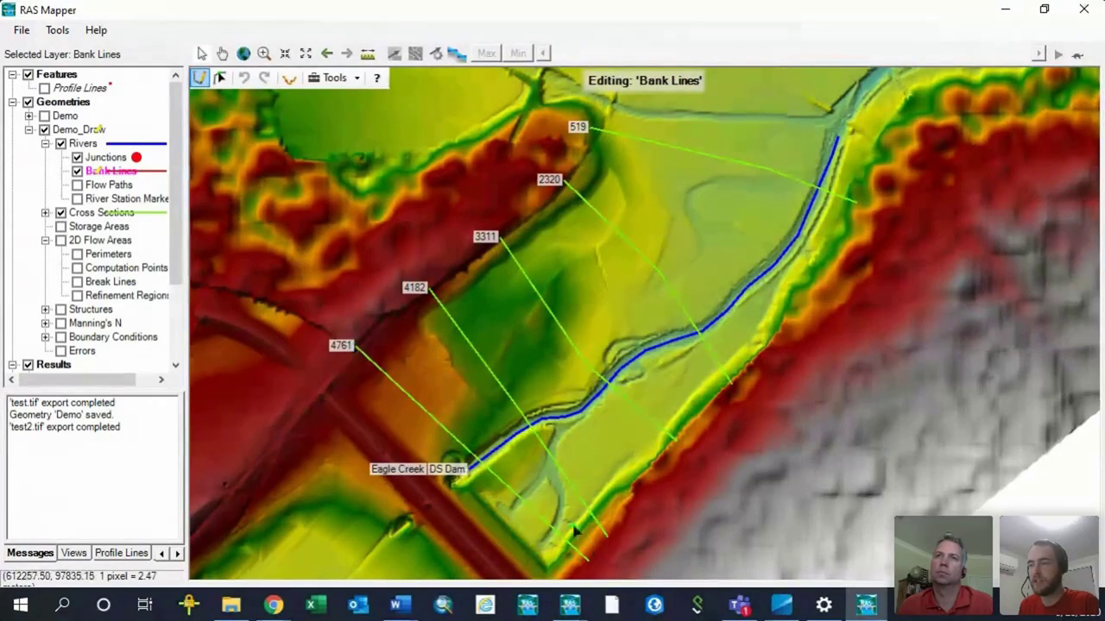
scroll(483, 496, "up", 4)
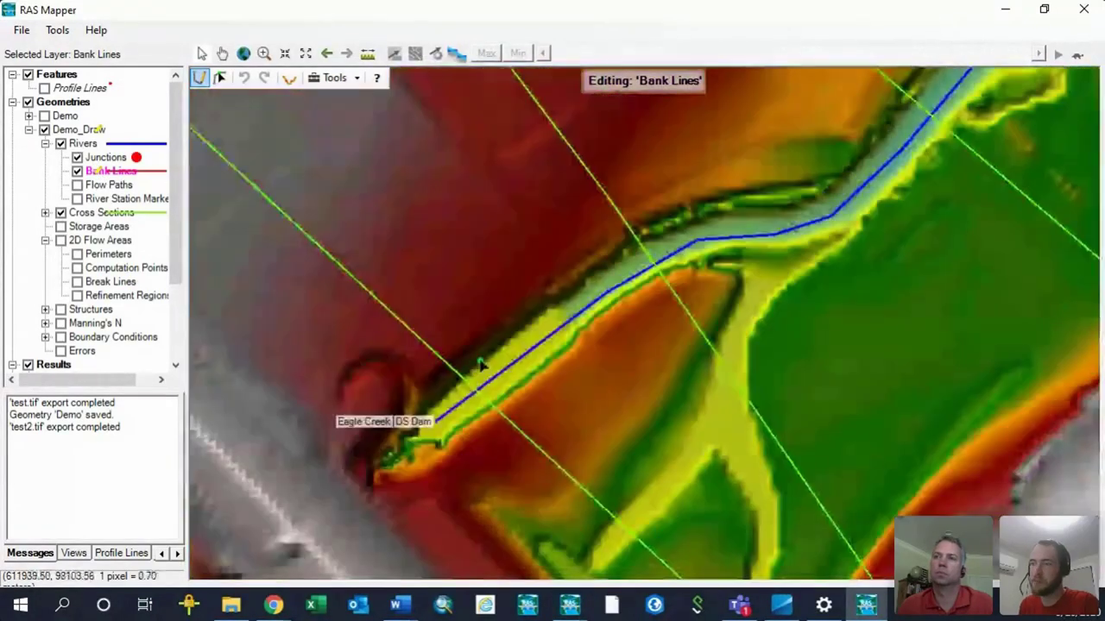
left_click(425, 382)
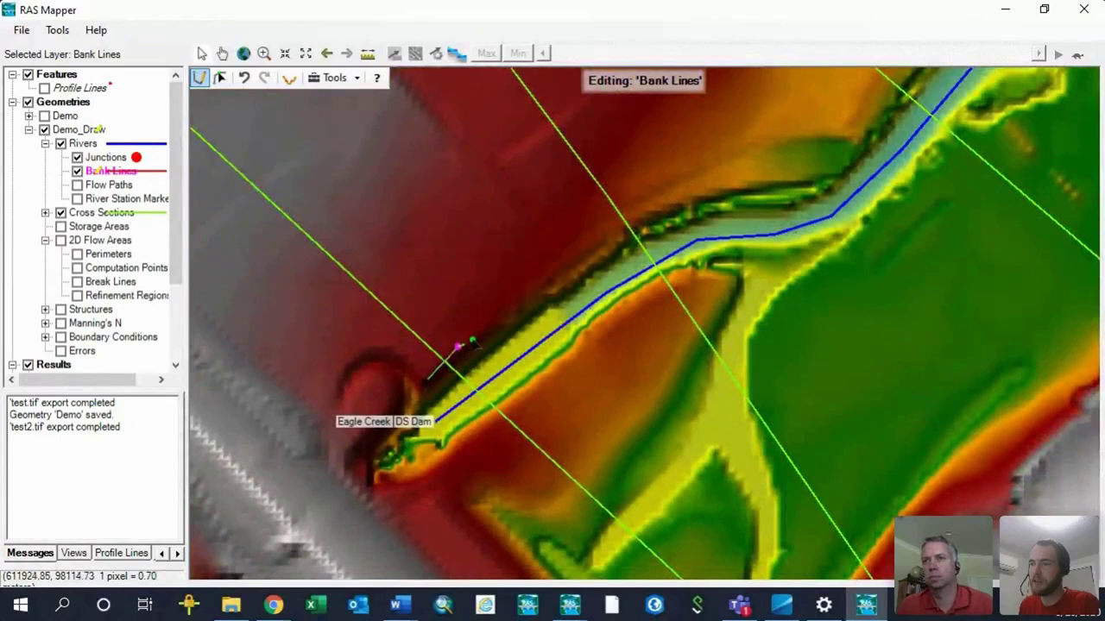
left_click(527, 299)
left_click(629, 222)
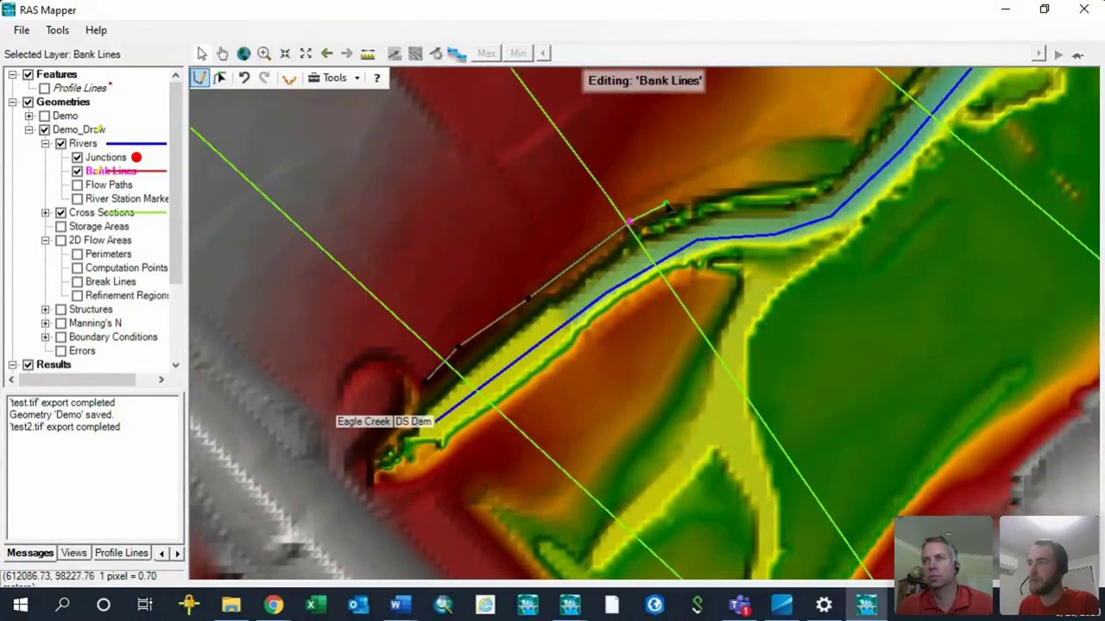
left_click(674, 203)
left_click(732, 183)
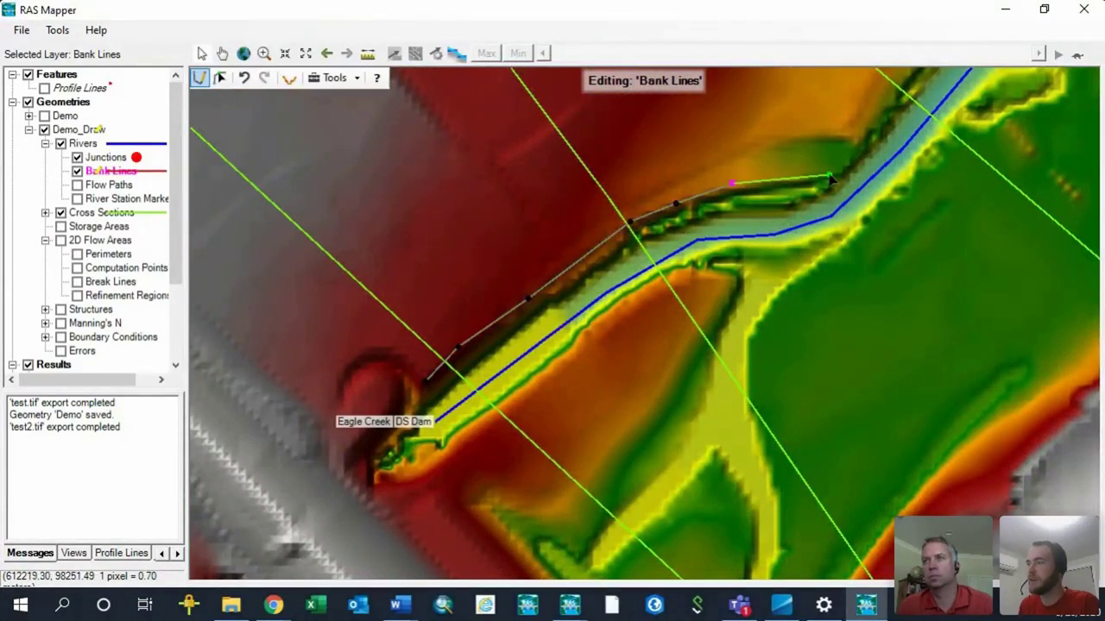
left_click(829, 176)
left_click(872, 127)
left_click(900, 84)
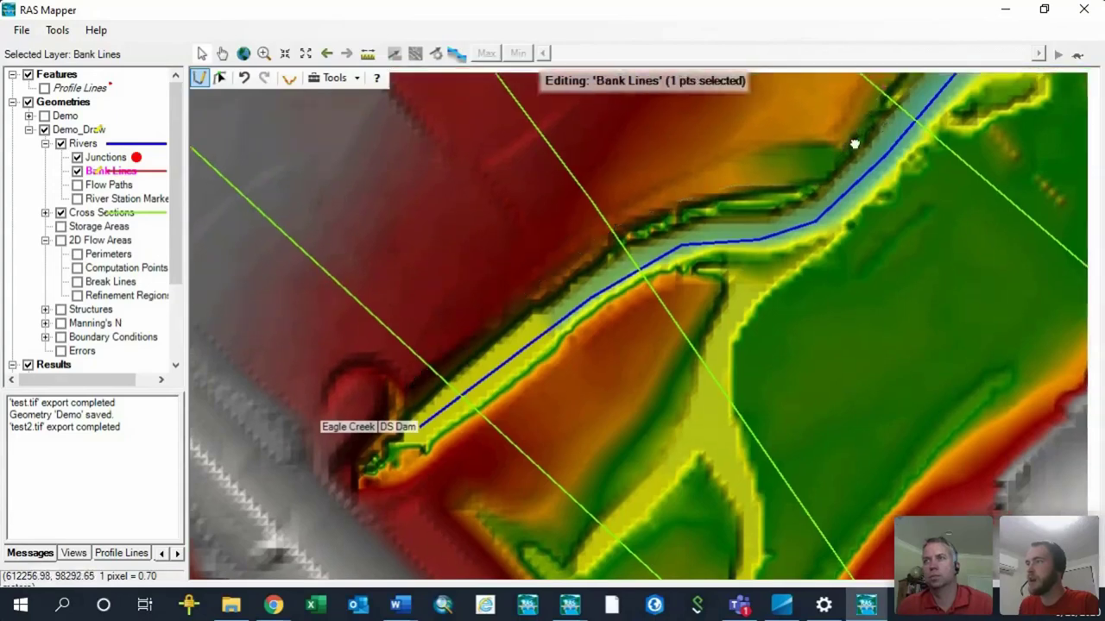
left_click(538, 336)
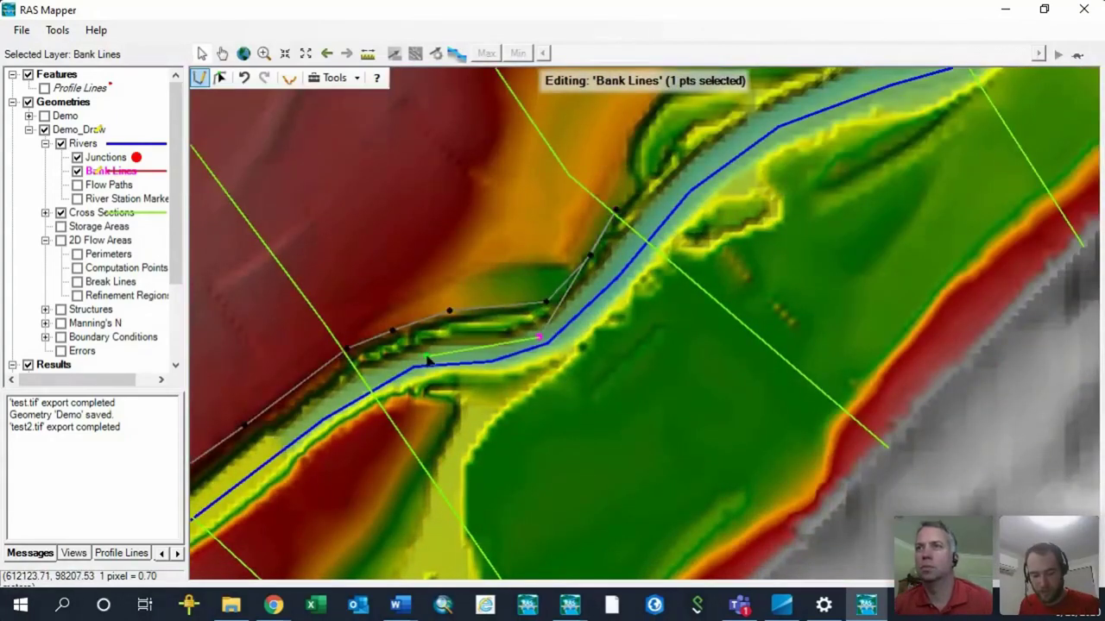
key("ctrl+z")
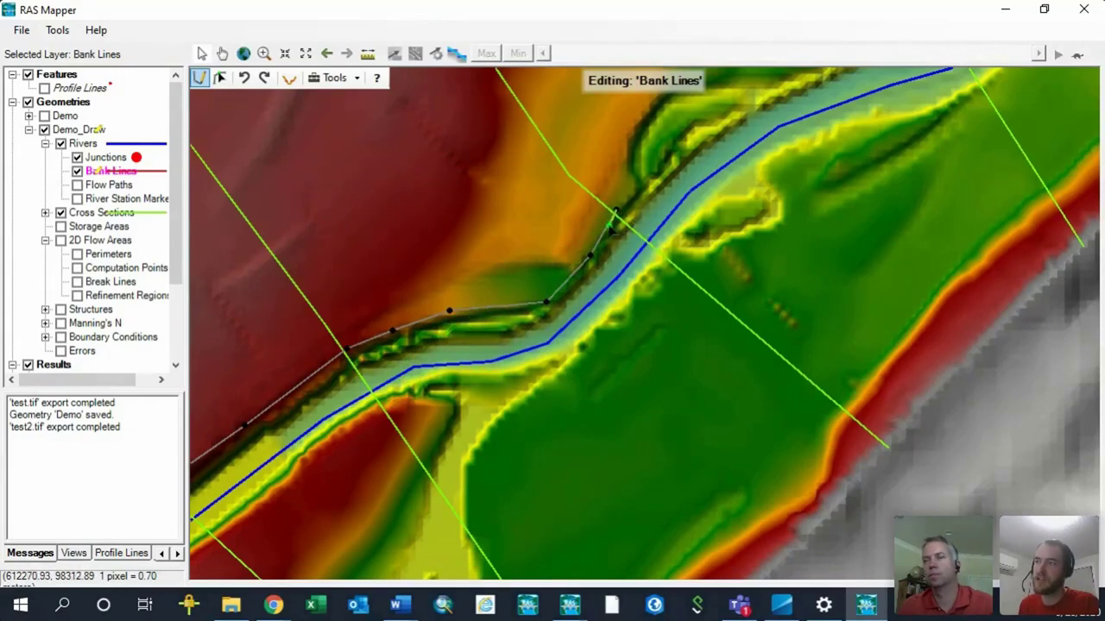
- Continue the northwest bank line around the side inlet and along the channel edge
left_click_drag(613, 223, 431, 407)
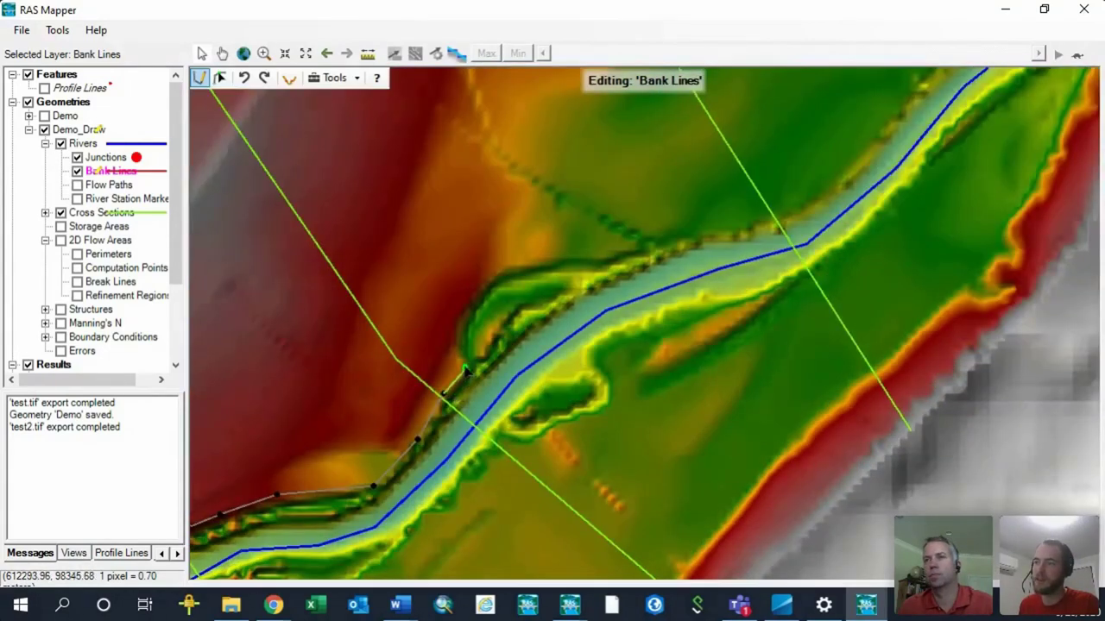
left_click(457, 326)
left_click(471, 293)
left_click(509, 261)
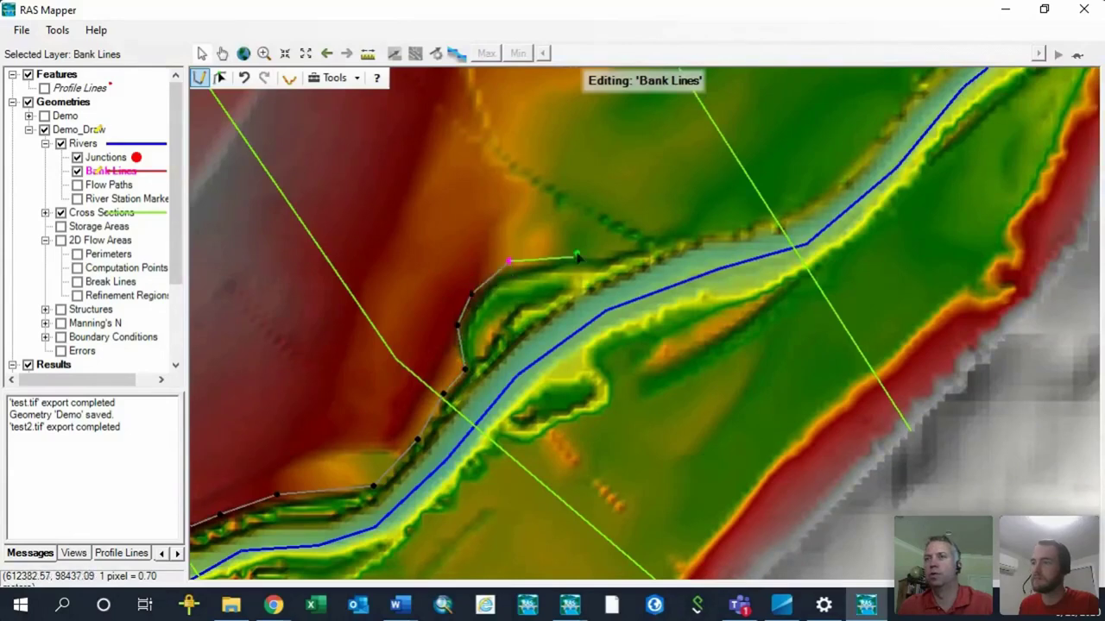
left_click(655, 248)
left_click(691, 235)
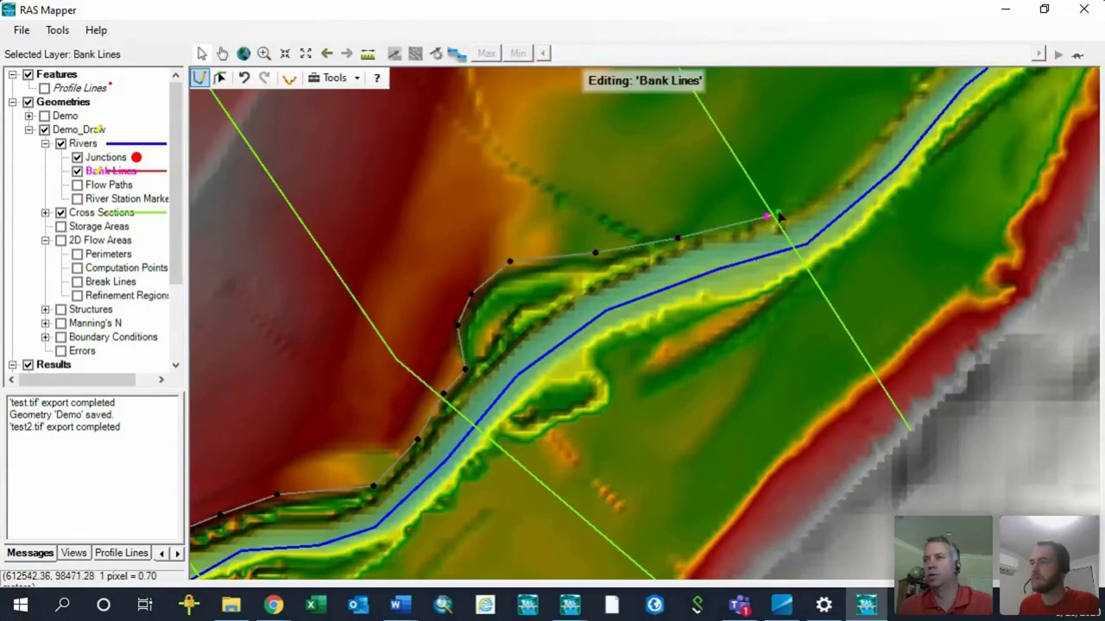
left_click_drag(783, 209, 632, 381)
left_click(656, 375)
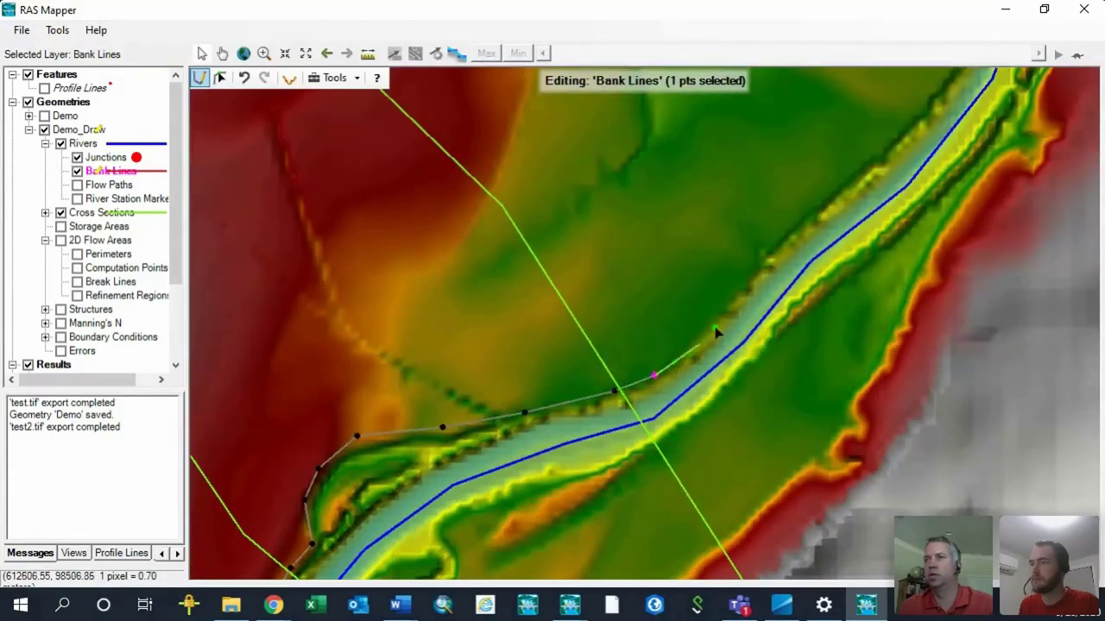
left_click(773, 238)
- Extend the northwest bank line to the reach's upper end and finish it
left_click_drag(788, 227, 543, 412)
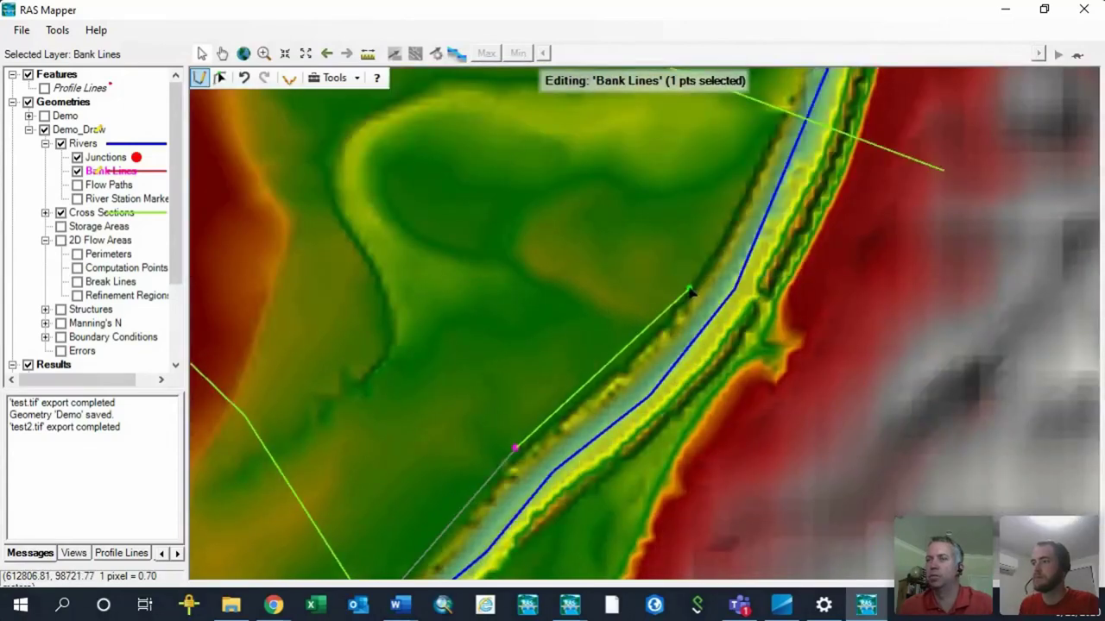
left_click(689, 289)
left_click_drag(757, 152, 670, 390)
left_click(656, 430)
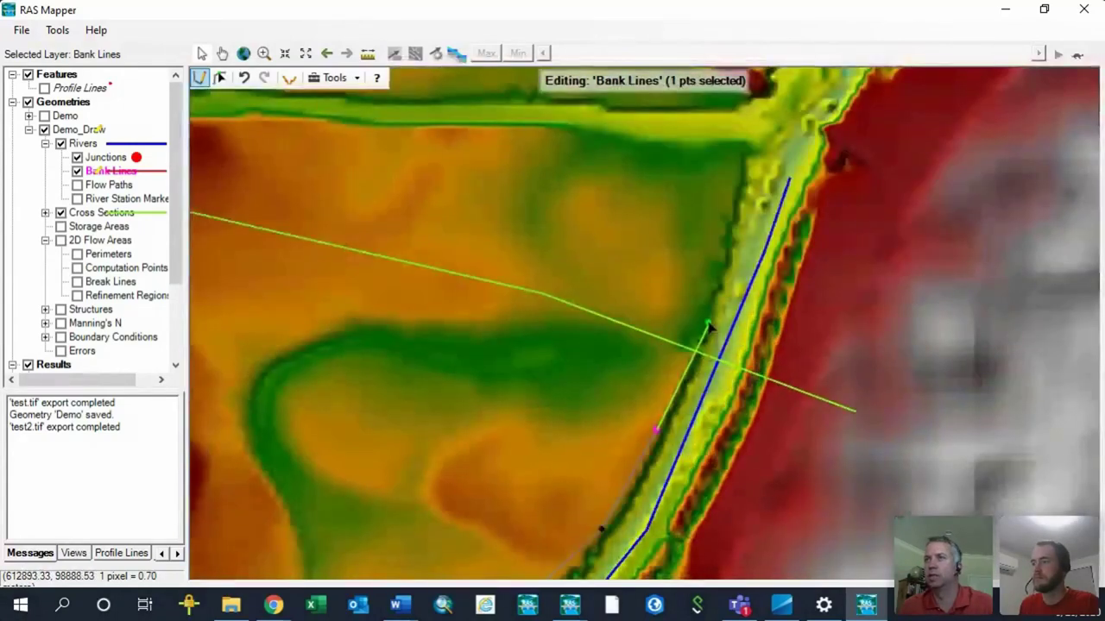
left_click(708, 323)
double_click(678, 464)
scroll(696, 296, "down", 3)
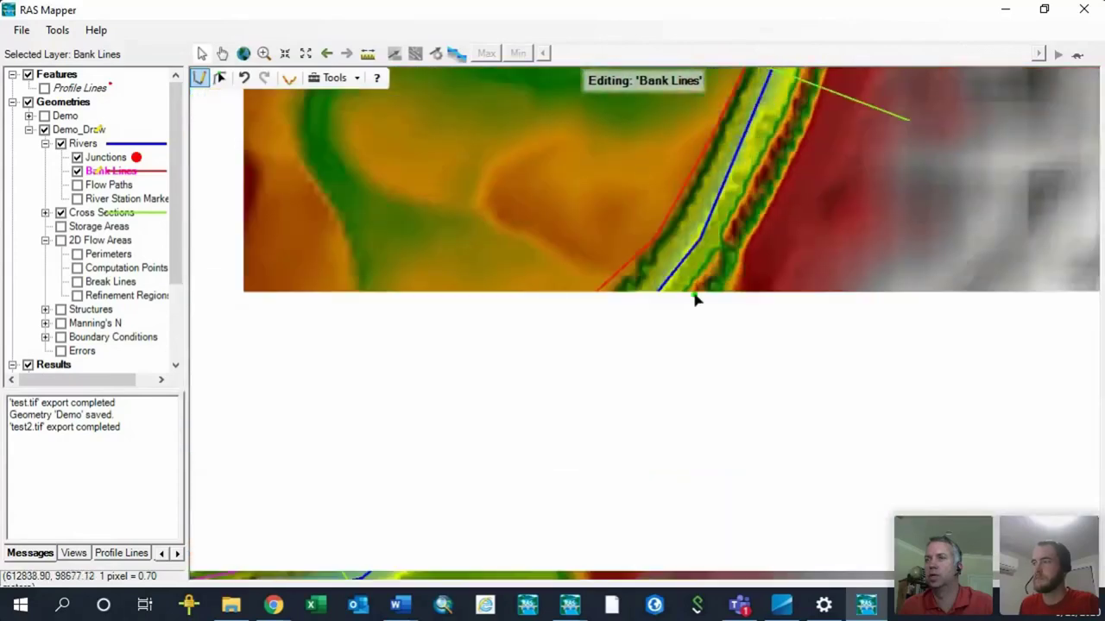
scroll(555, 383, "up", 4)
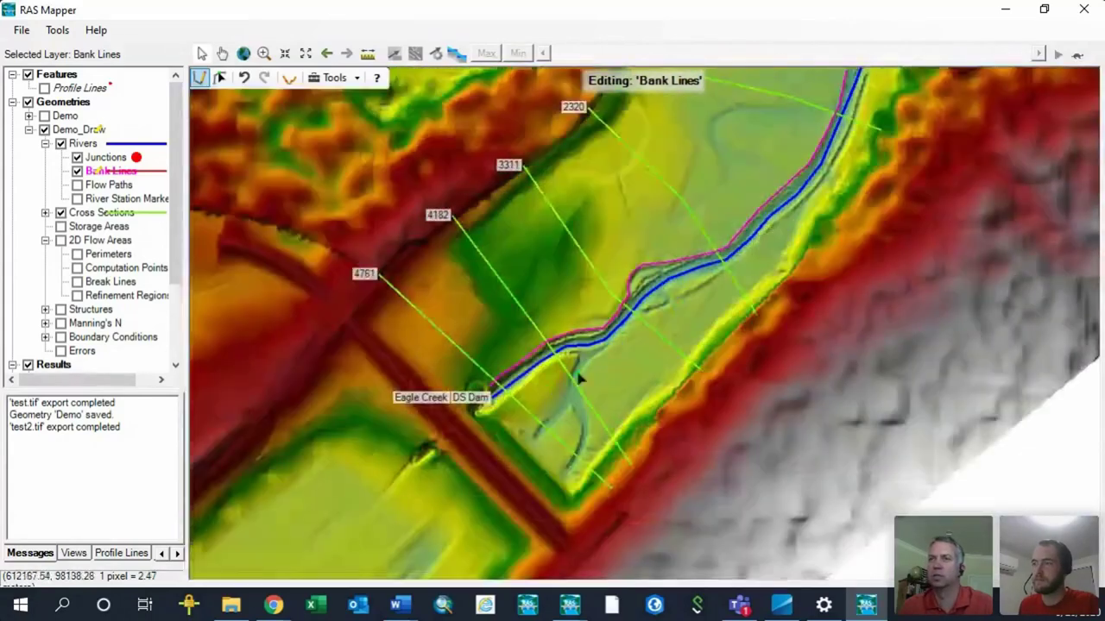
scroll(527, 388, "up", 3)
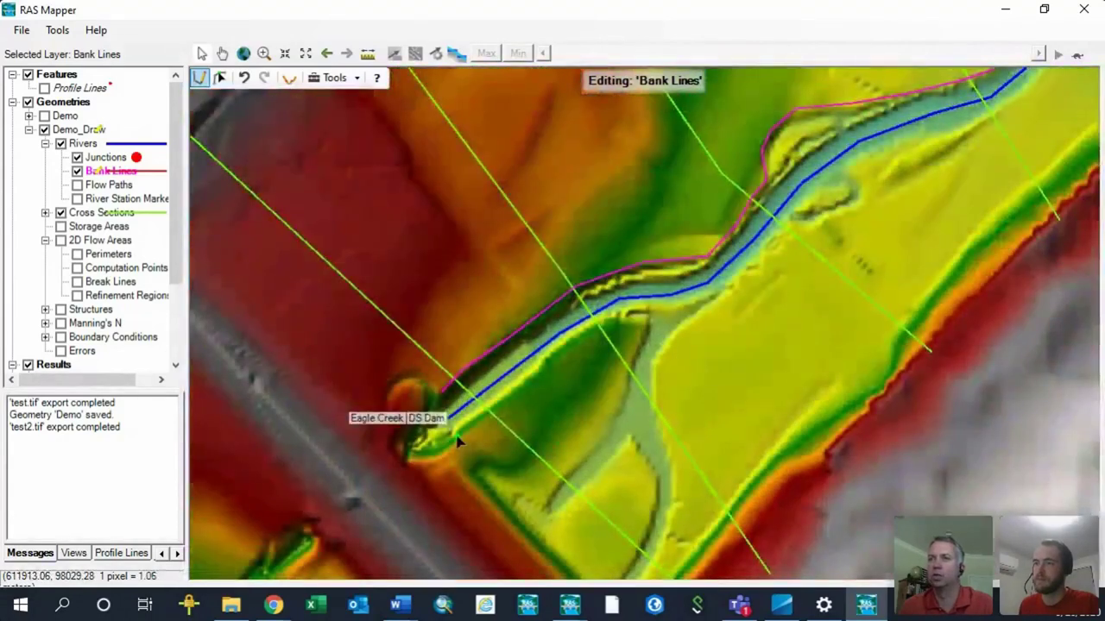
- Start the southeast bank line near the dam and trace it along the channel edge
left_click(457, 435)
left_click(508, 396)
left_click(577, 336)
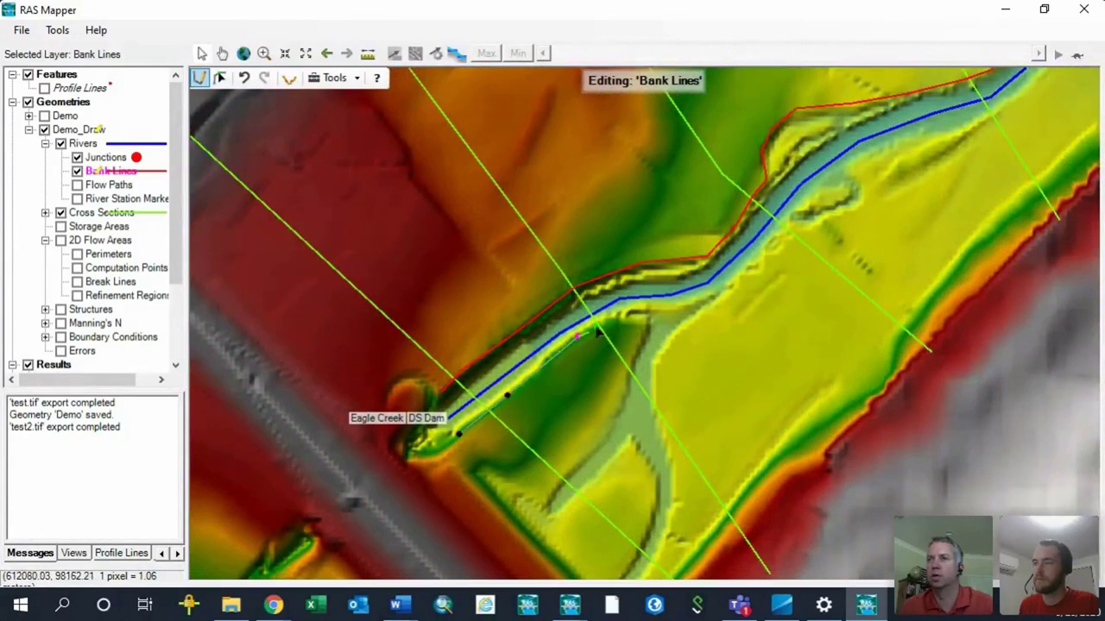
left_click(635, 321)
left_click(695, 318)
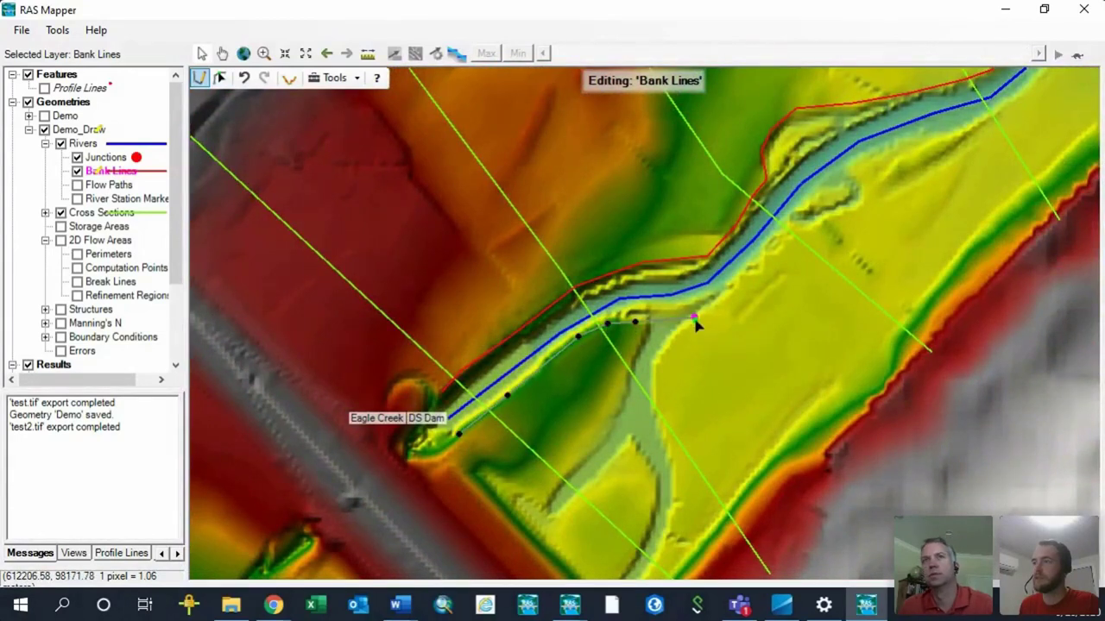
left_click(756, 271)
left_click(792, 227)
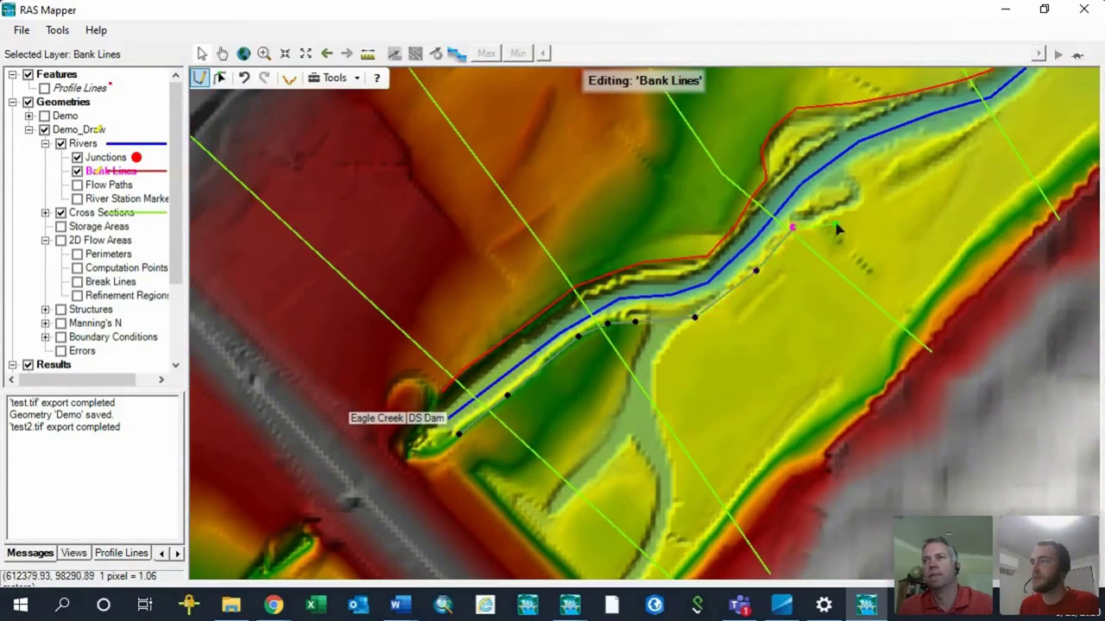
left_click(837, 217)
left_click(868, 202)
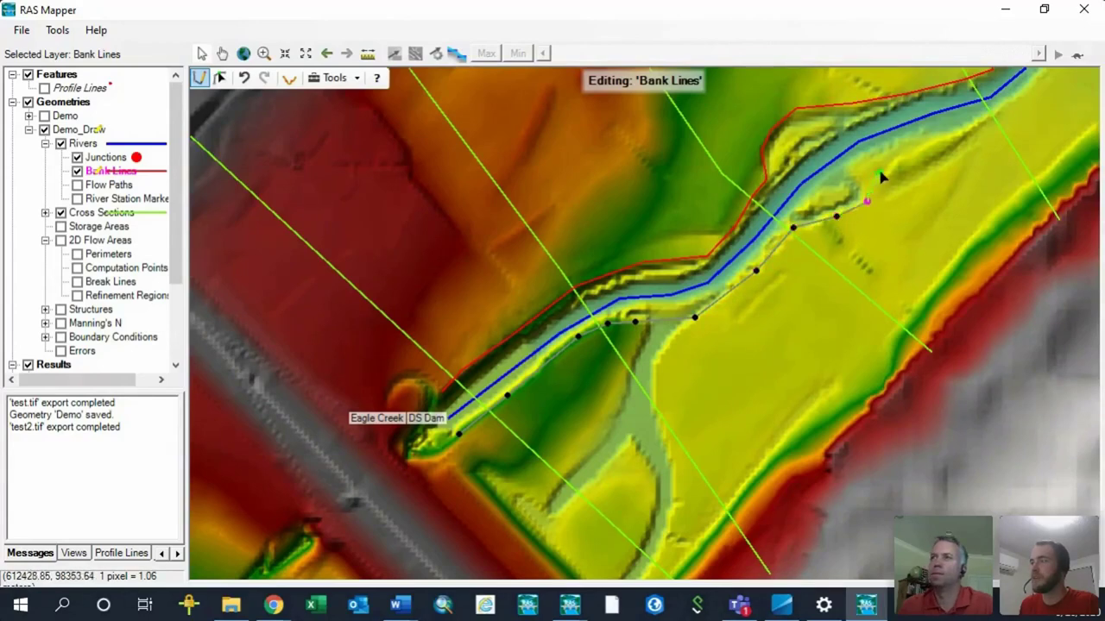
left_click(885, 171)
left_click(927, 148)
scroll(990, 170, "up", 2)
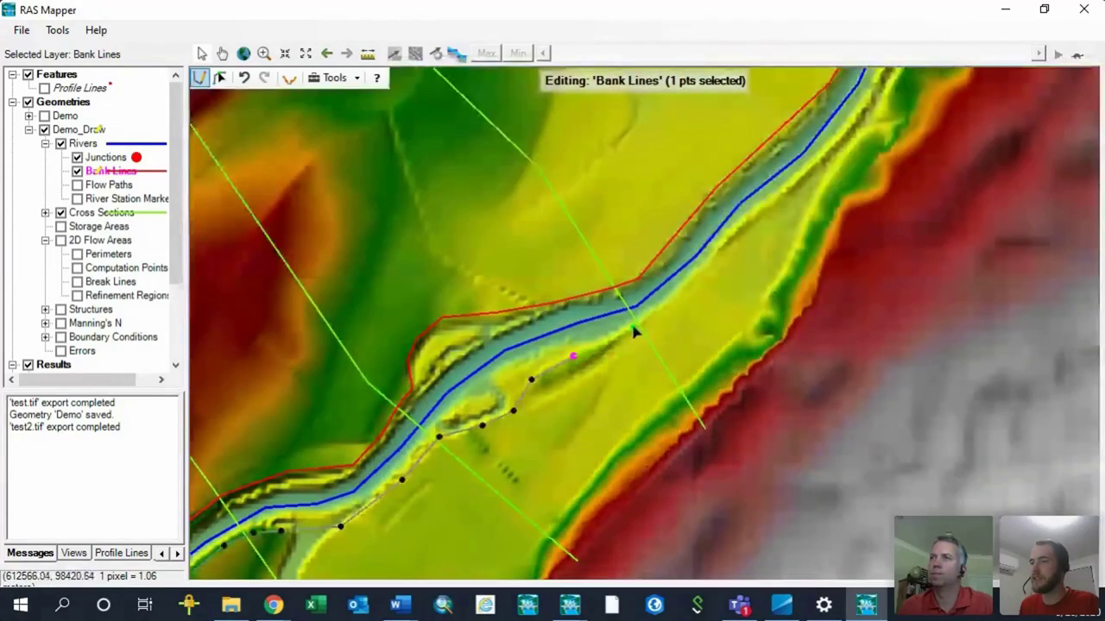
- Extend the southeast bank line to the reach end and finish it
left_click(659, 311)
left_click(699, 273)
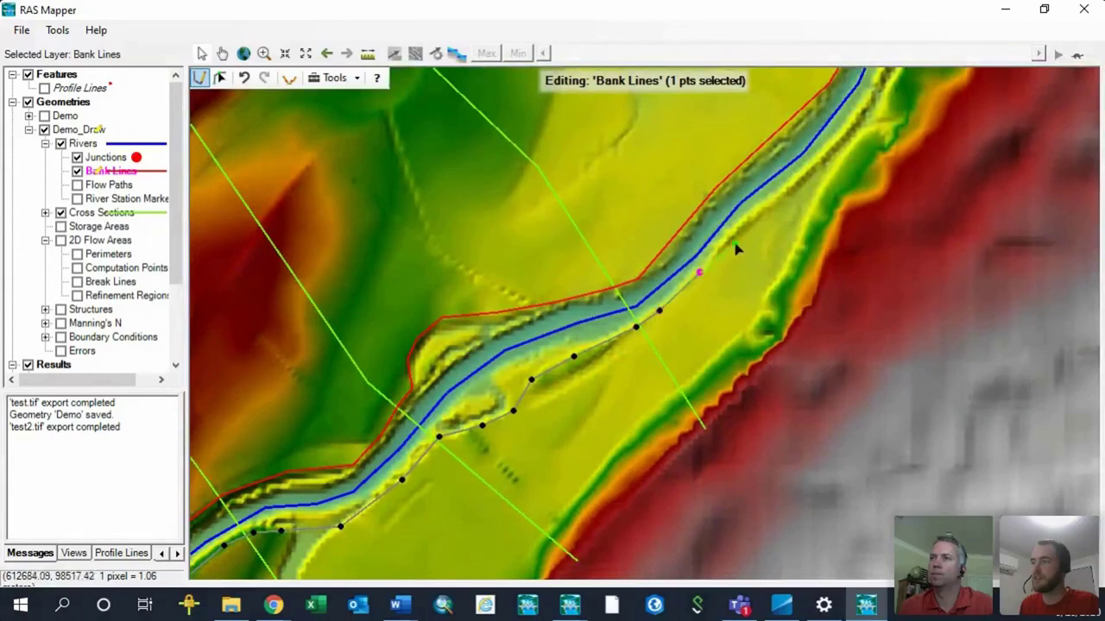
scroll(749, 227, "down", 1)
scroll(715, 299, "up", 1)
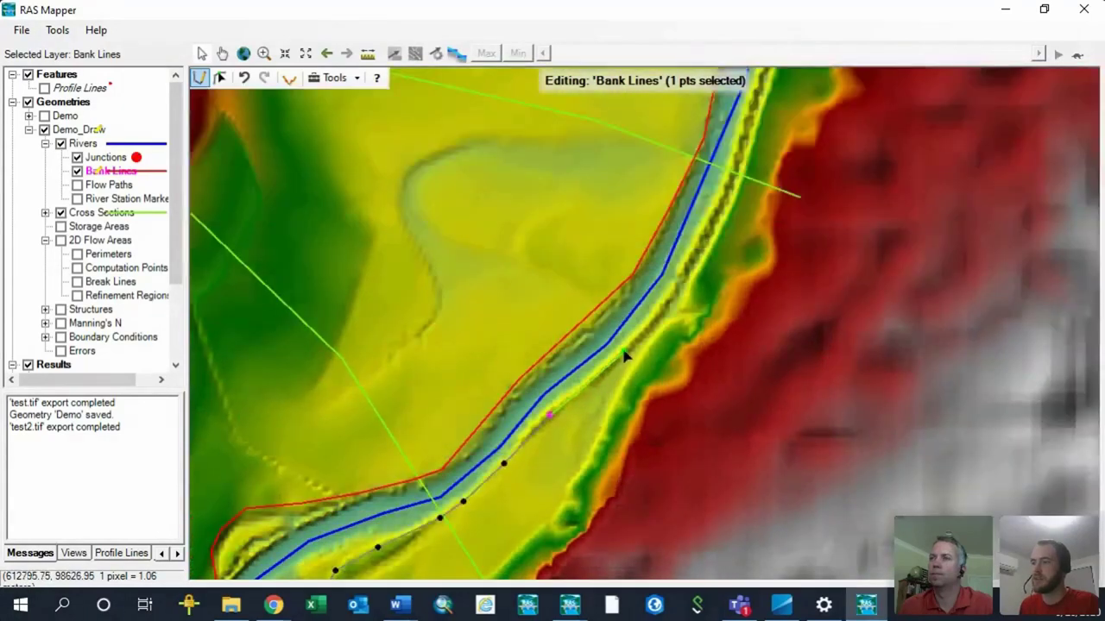
left_click(687, 270)
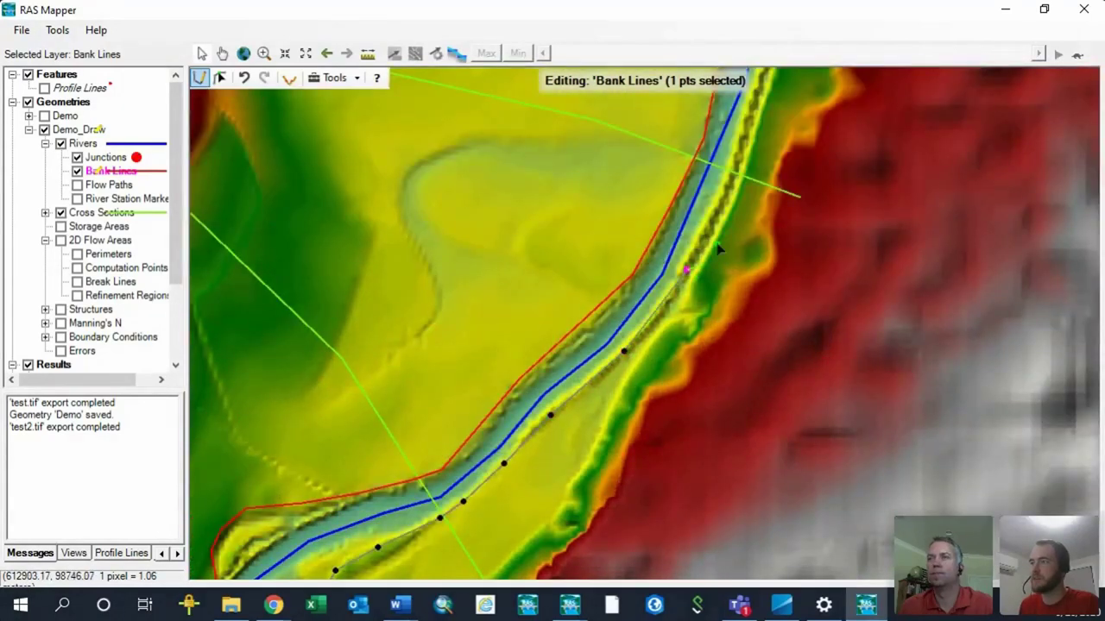
left_click(733, 156)
scroll(748, 149, "down", 1)
scroll(680, 346, "up", 1)
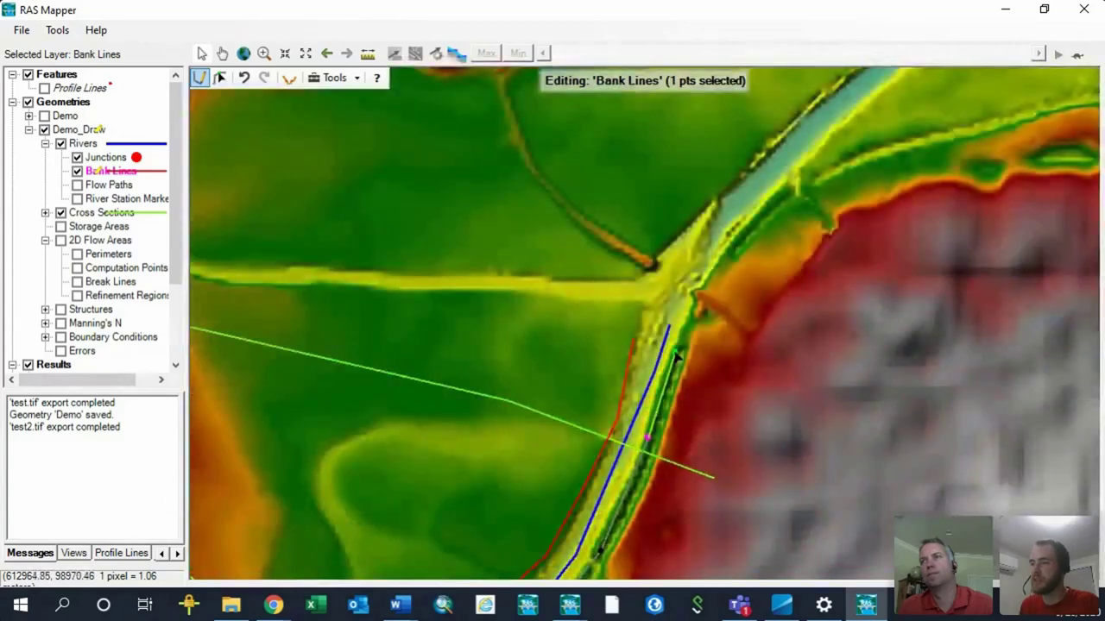
double_click(680, 345)
- Stop drawing bank lines and zoom out to view the whole DS Dam reach
left_click(220, 78)
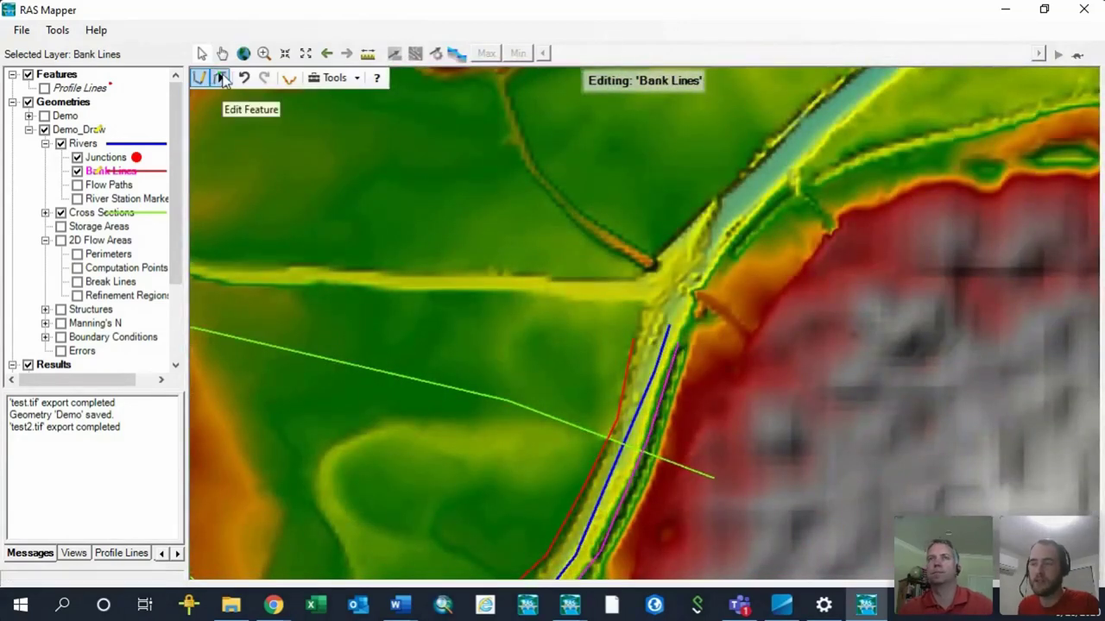
scroll(612, 170, "down", 2)
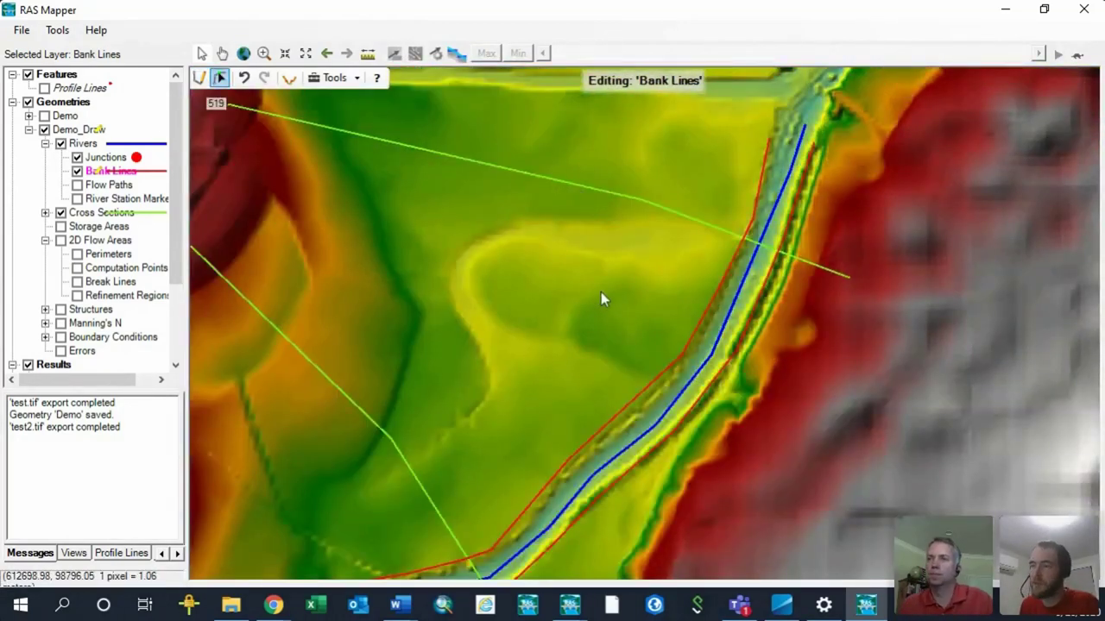
scroll(616, 265, "down", 1)
left_click_drag(506, 389, 683, 382)
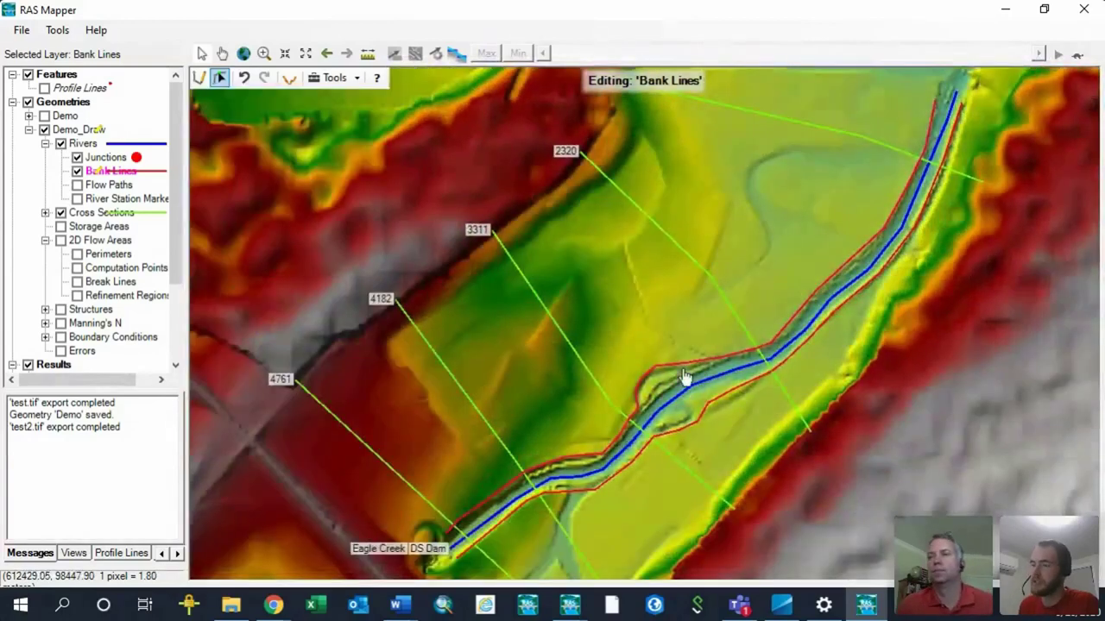
scroll(474, 466, "down", 1)
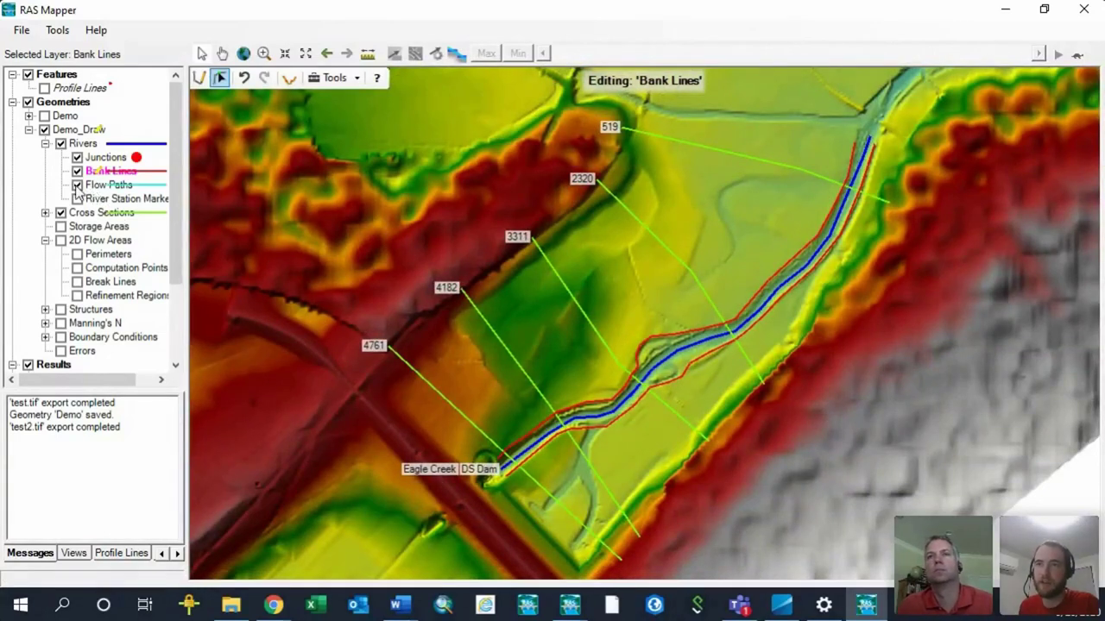
left_click(102, 185)
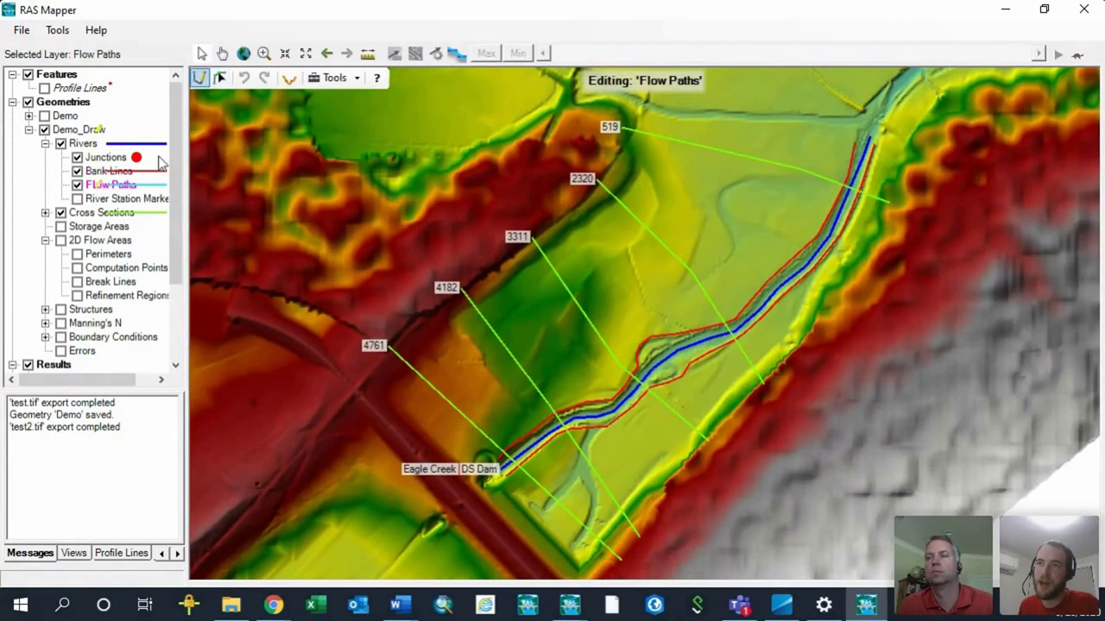
left_click(204, 82)
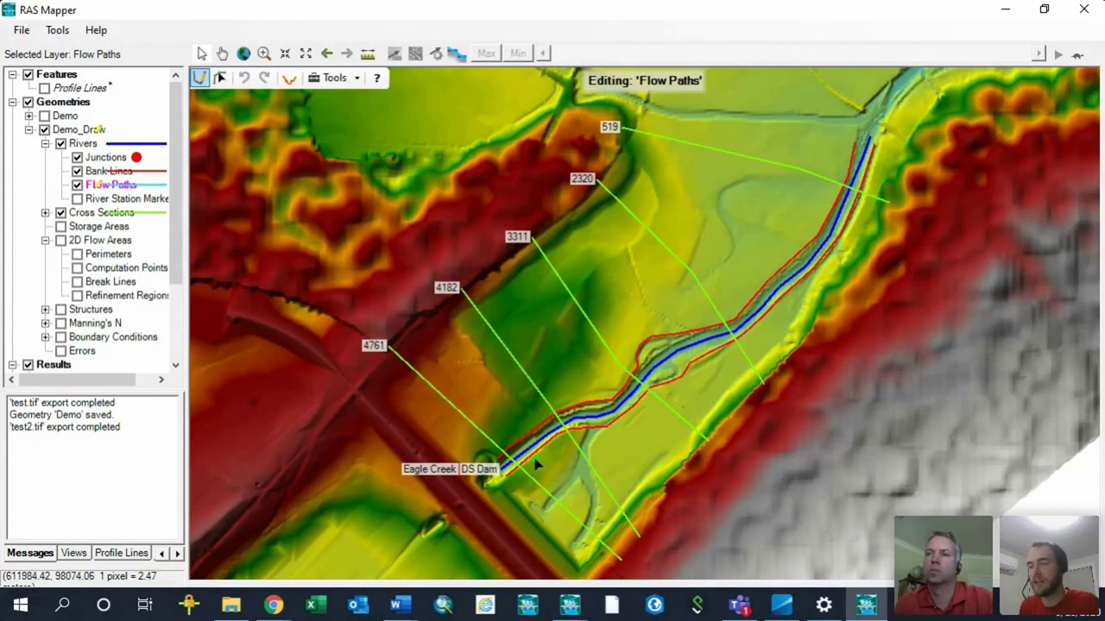
scroll(462, 403, "down", 1)
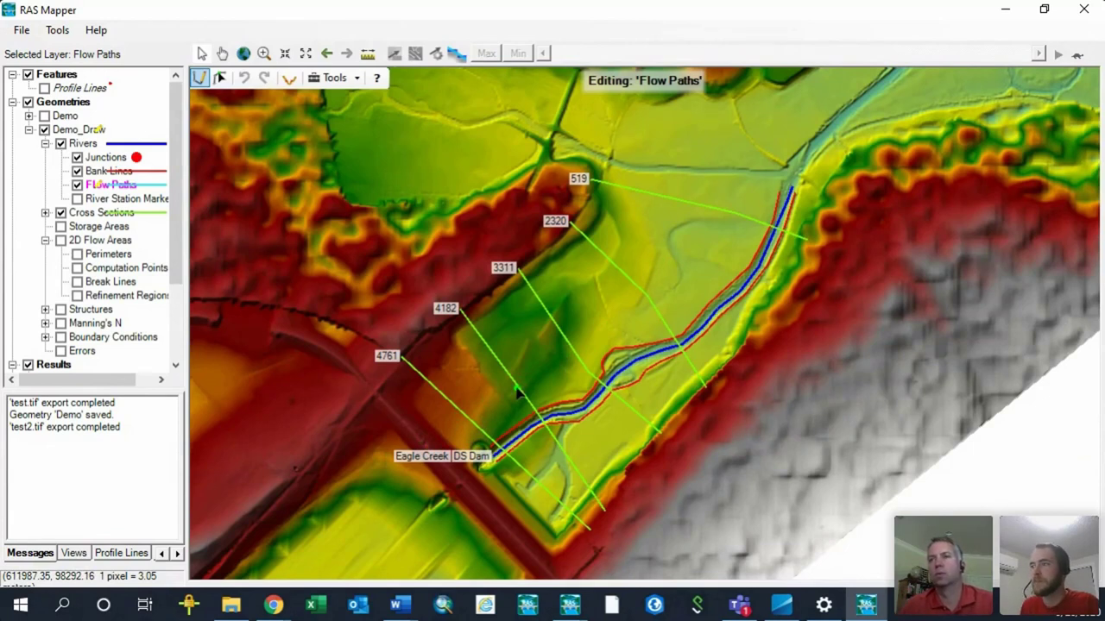
- Draw the northwest overbank flow path from the downstream end up the floodplain
left_click(451, 433)
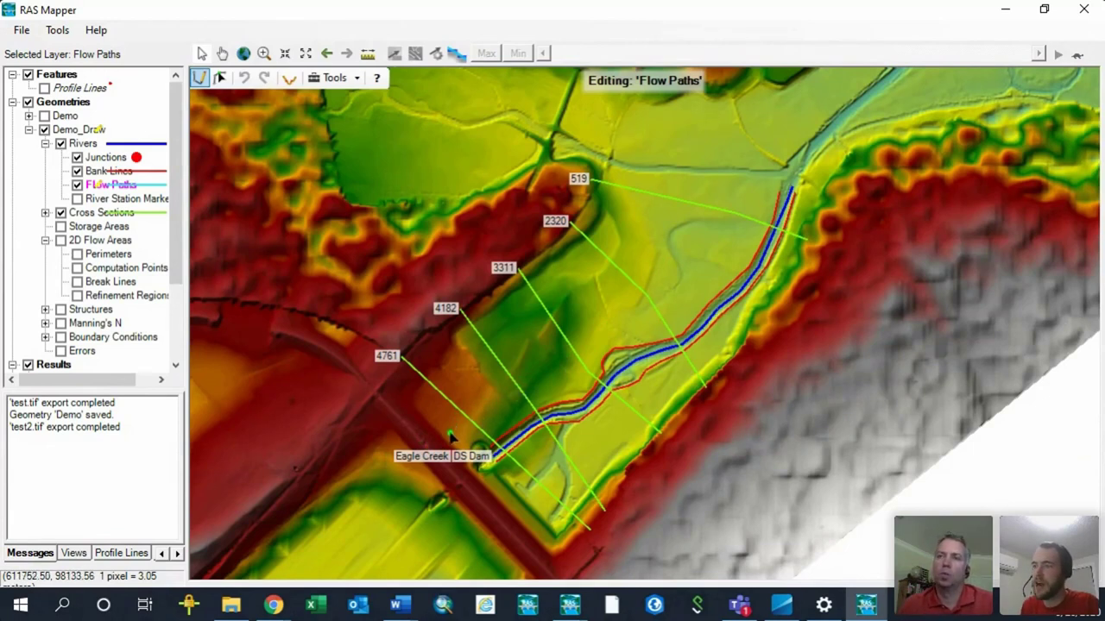
left_click(498, 392)
left_click(554, 356)
left_click(581, 335)
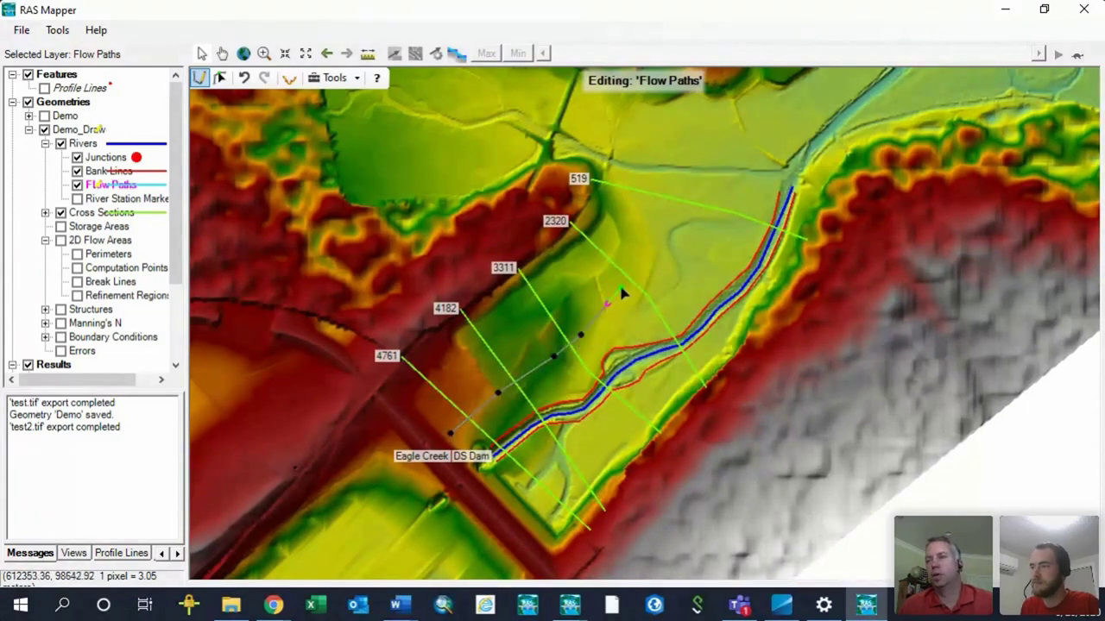
left_click(608, 303)
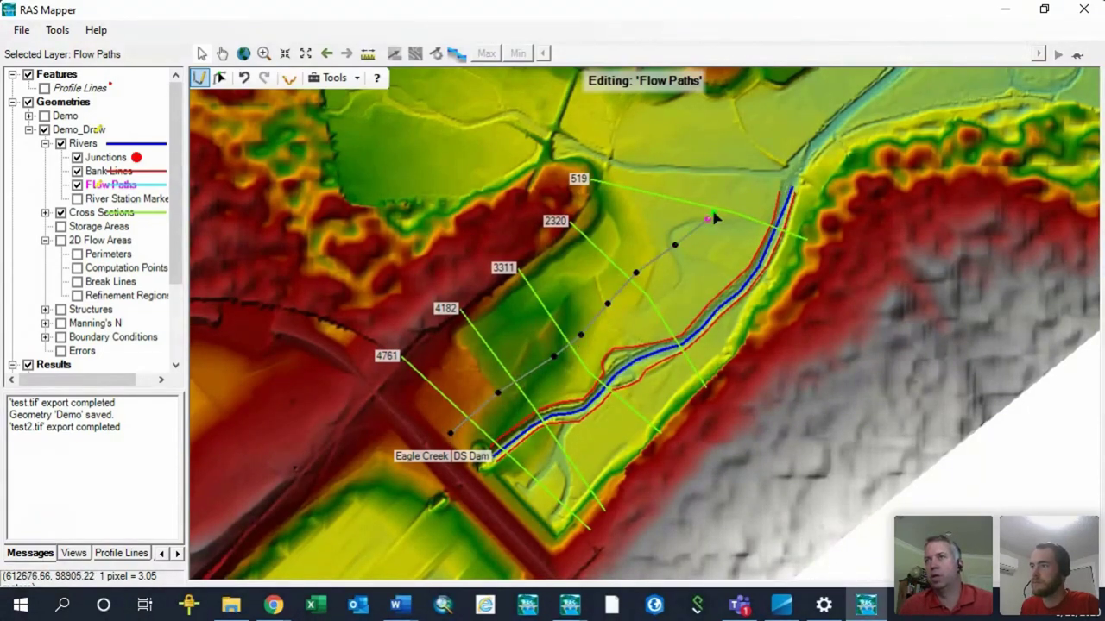
double_click(748, 166)
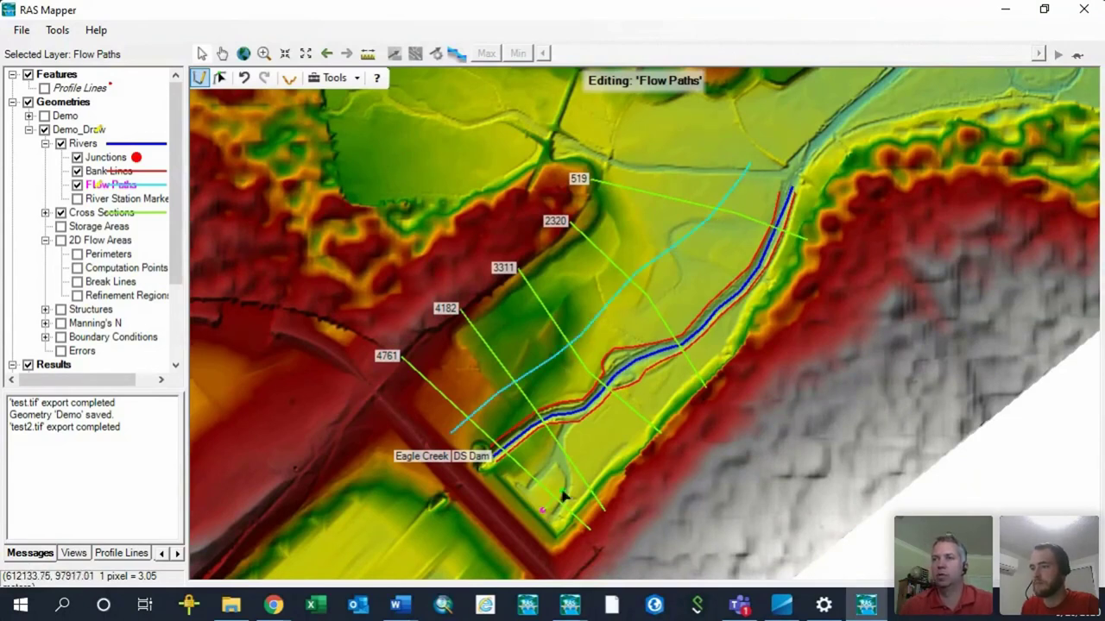
- Draw the southeast overbank flow path from near the dam upstream along the bank
left_click(542, 510)
left_click(570, 480)
left_click(597, 457)
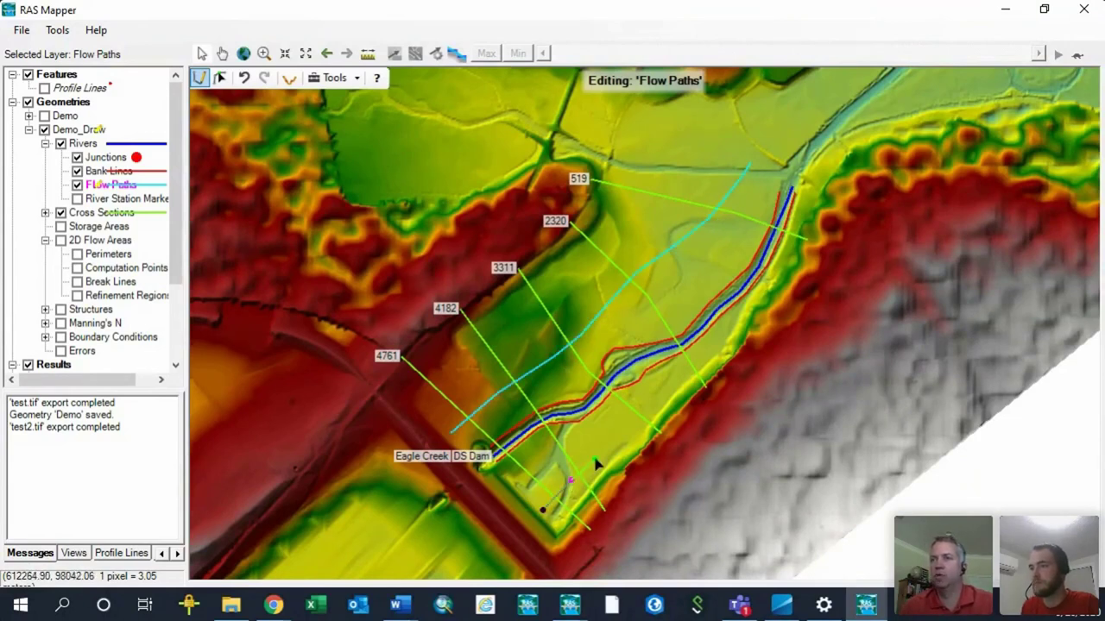
left_click(688, 372)
left_click(720, 342)
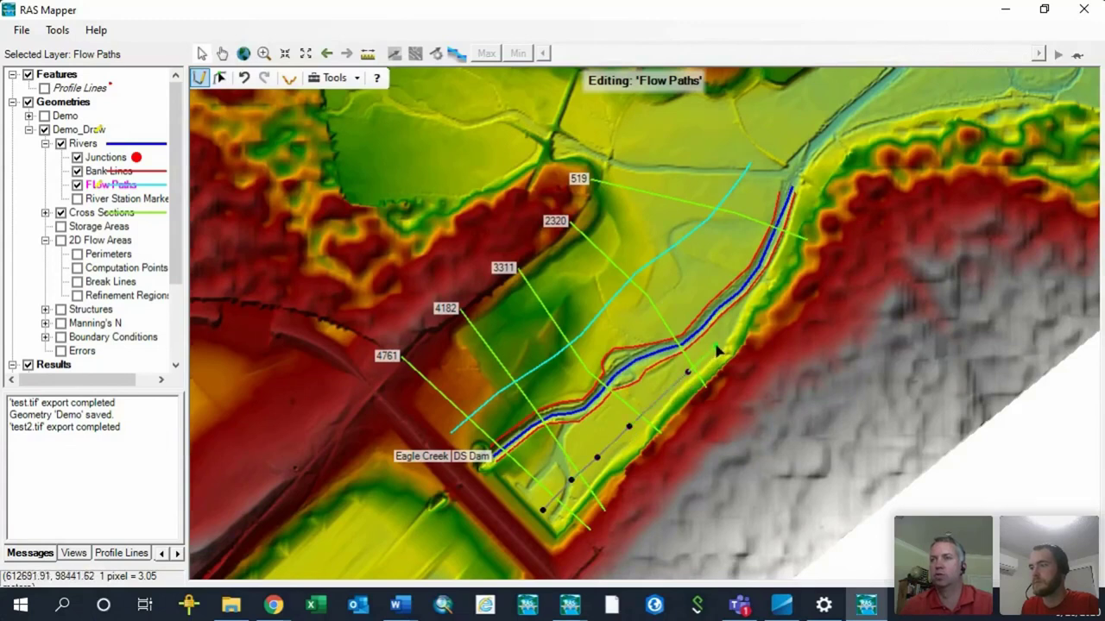
left_click(755, 296)
left_click(773, 270)
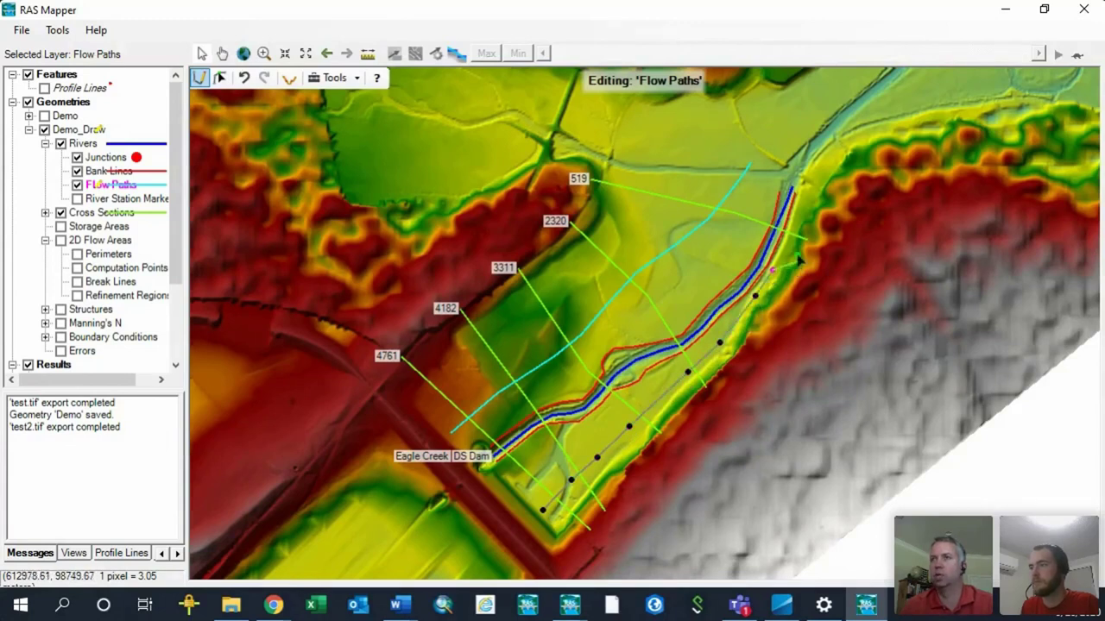
double_click(813, 178)
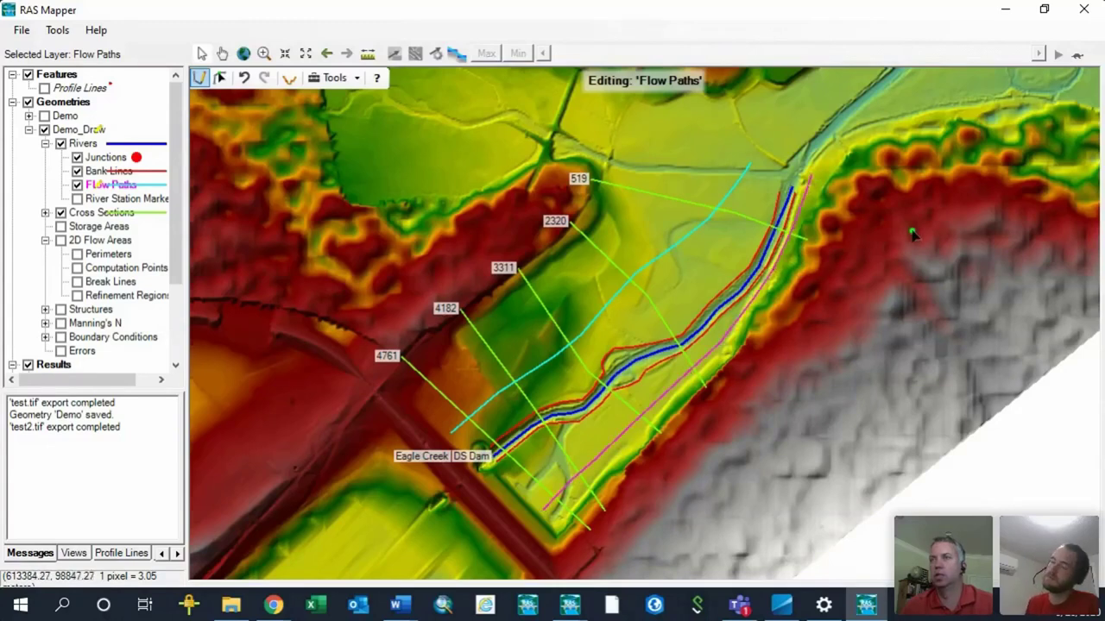
- Choose the Edit Feature arrow so the two new flow paths are committed
left_click(221, 78)
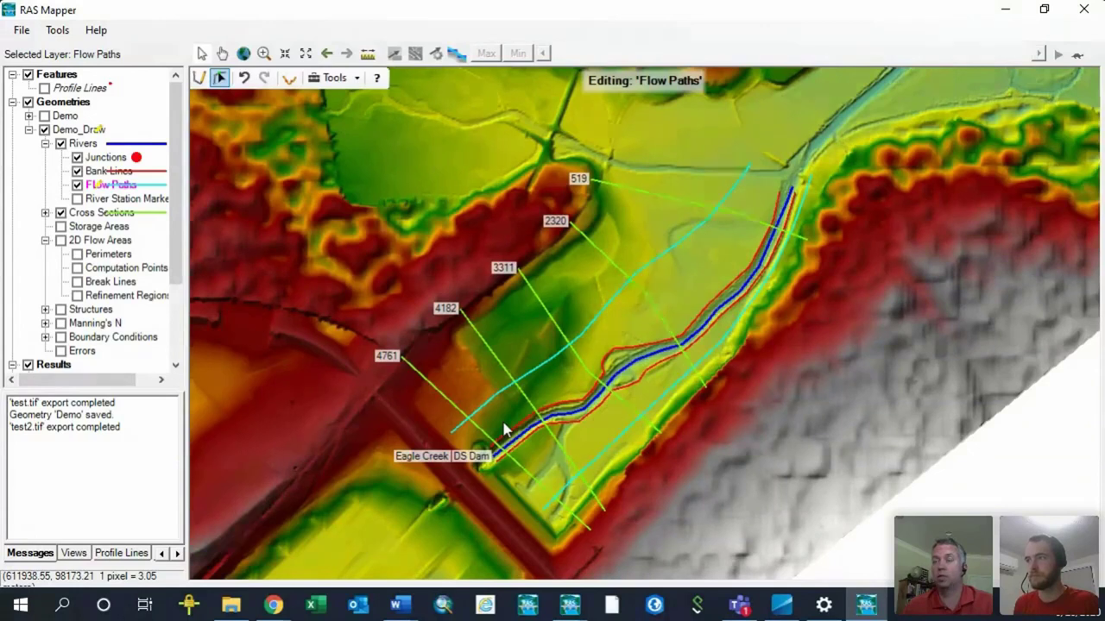
- Drag the northwest flow path's endpoint and vertices so it ends just beyond cross section 519
left_click(219, 78)
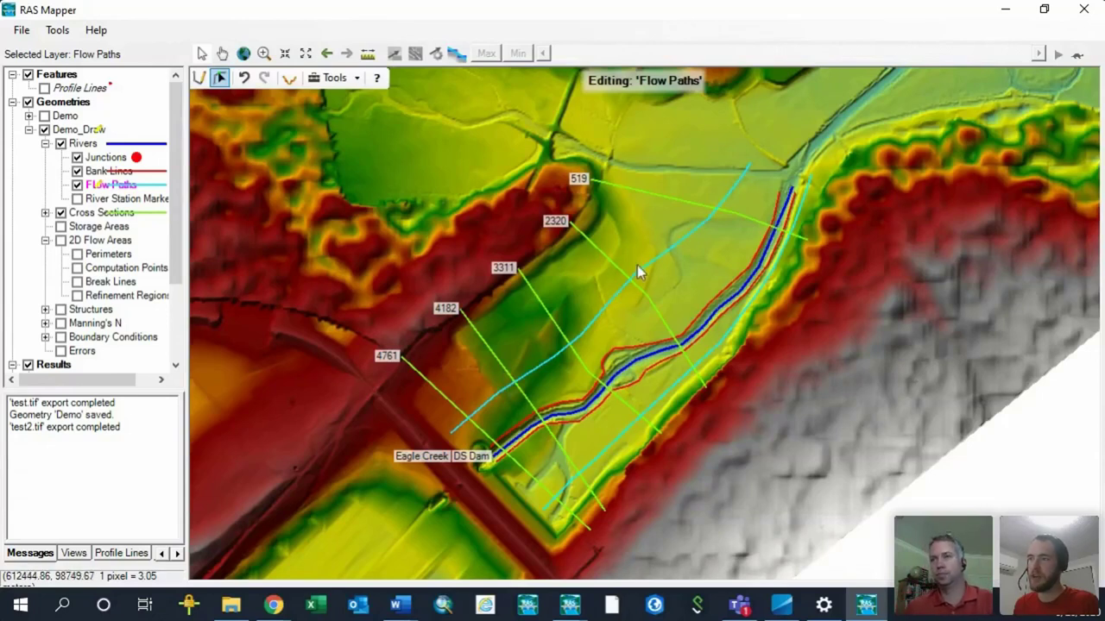
left_click(553, 363)
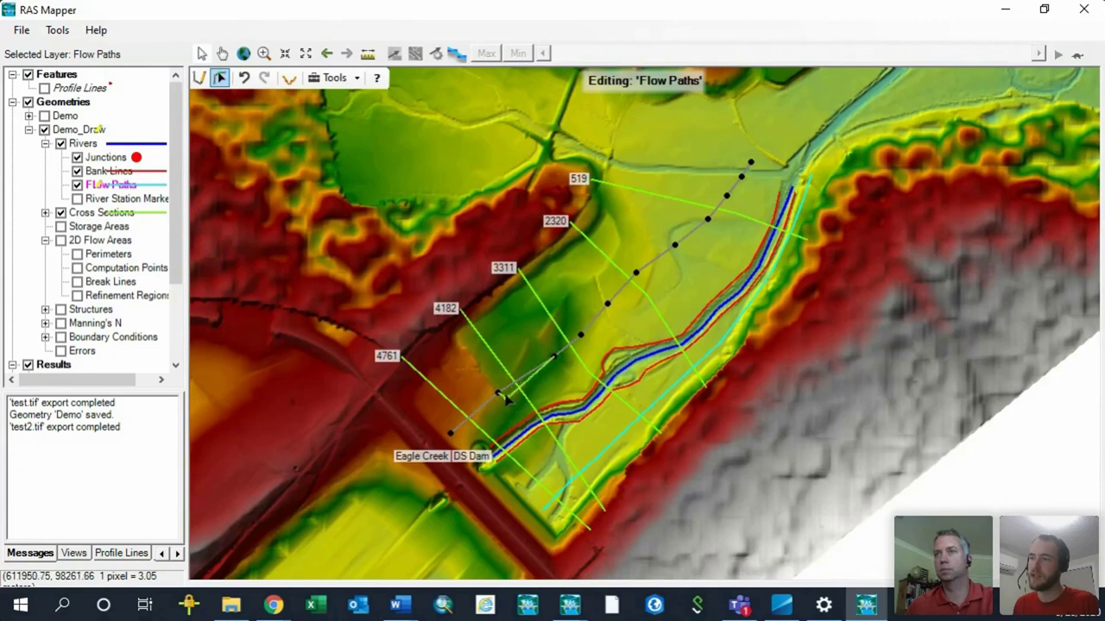
left_click_drag(504, 394, 508, 403)
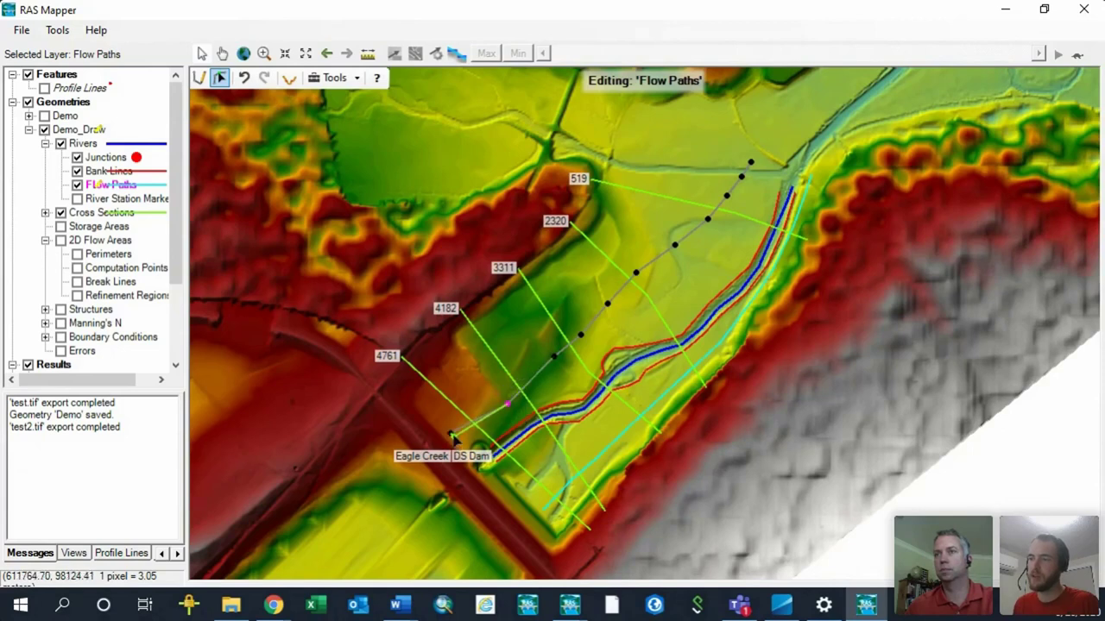
mouse_move(451, 434)
left_mouse_down()
mouse_move(466, 453)
mouse_move(464, 440)
left_mouse_up()
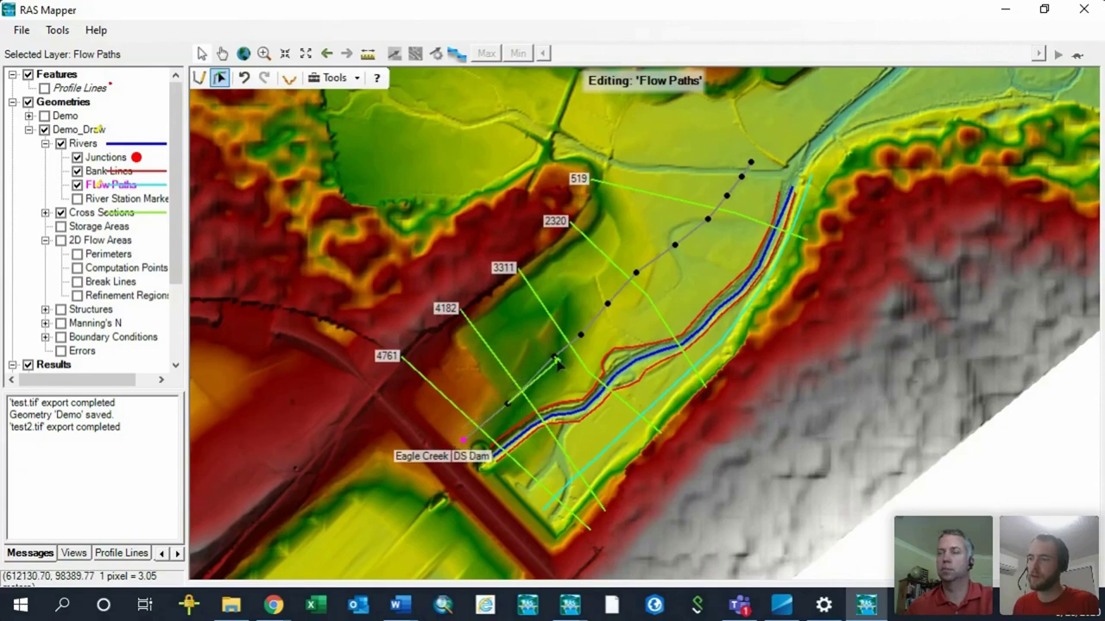
mouse_move(557, 362)
left_mouse_down()
mouse_move(562, 379)
mouse_move(588, 344)
mouse_move(658, 296)
left_mouse_up()
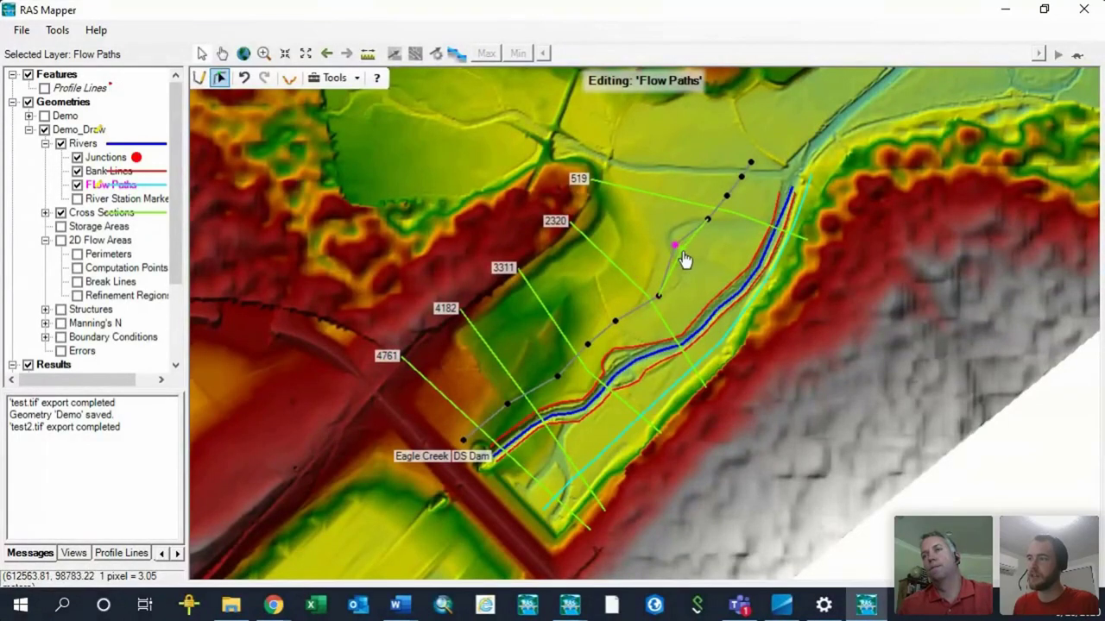
left_click_drag(684, 261, 704, 264)
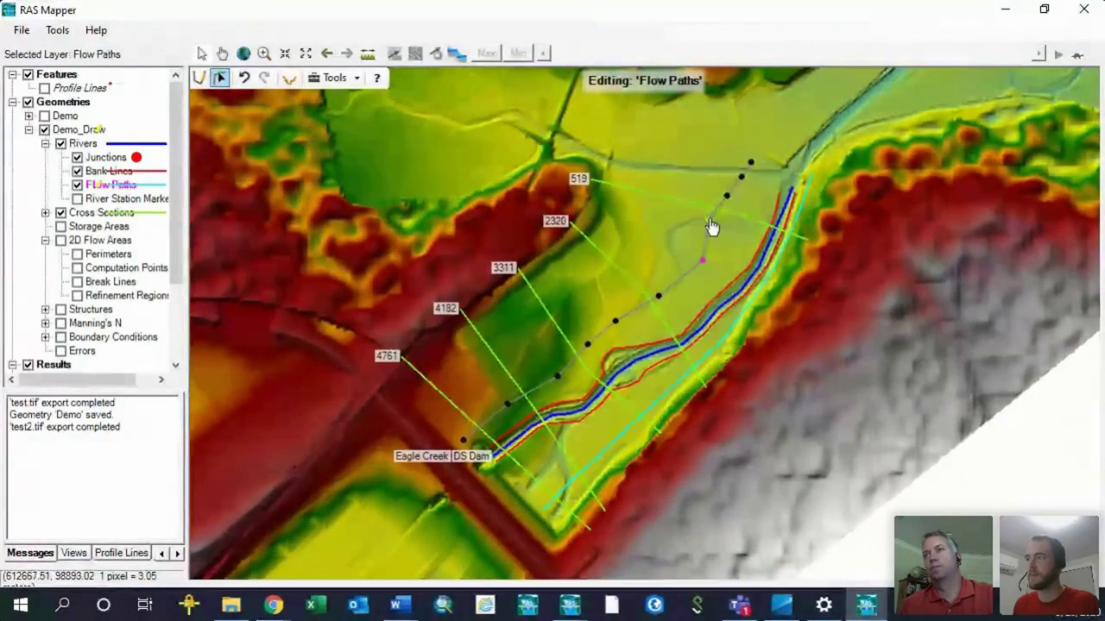
mouse_move(712, 226)
left_mouse_down()
mouse_move(727, 239)
mouse_move(744, 190)
mouse_move(774, 168)
left_mouse_up()
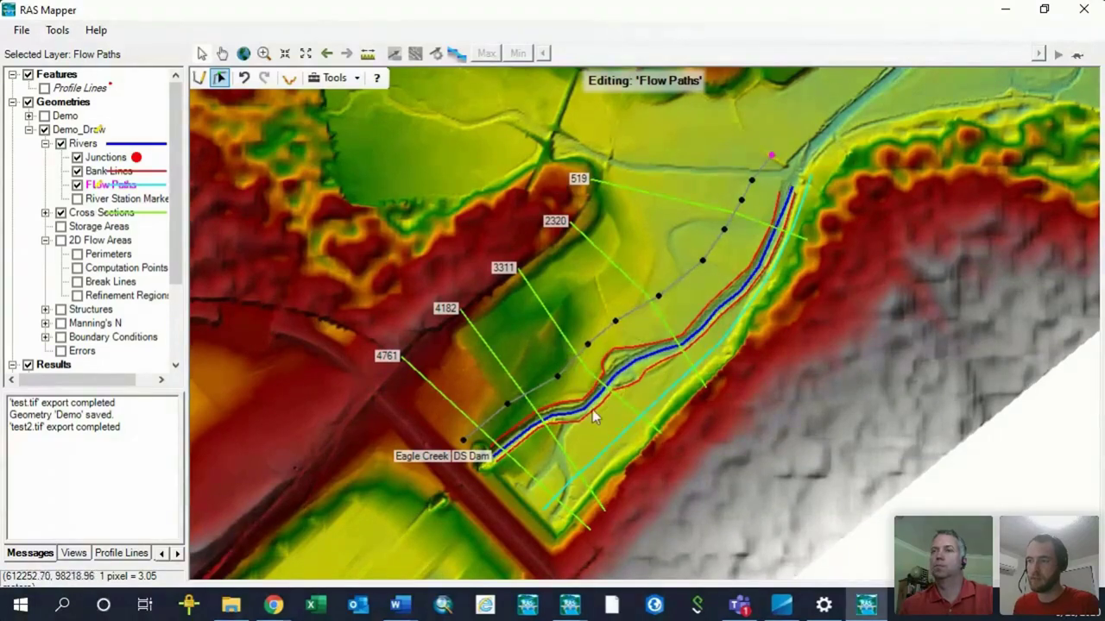
left_click(219, 78)
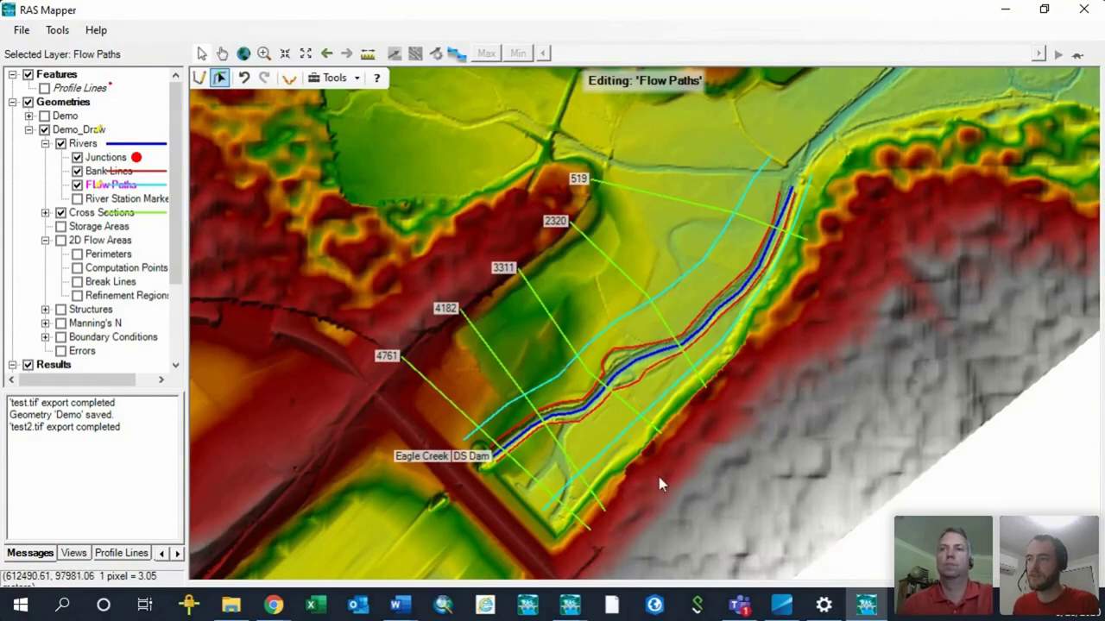
- Shift the southeast flow path's downstream end toward the dam and reposition its bends
left_click(566, 488)
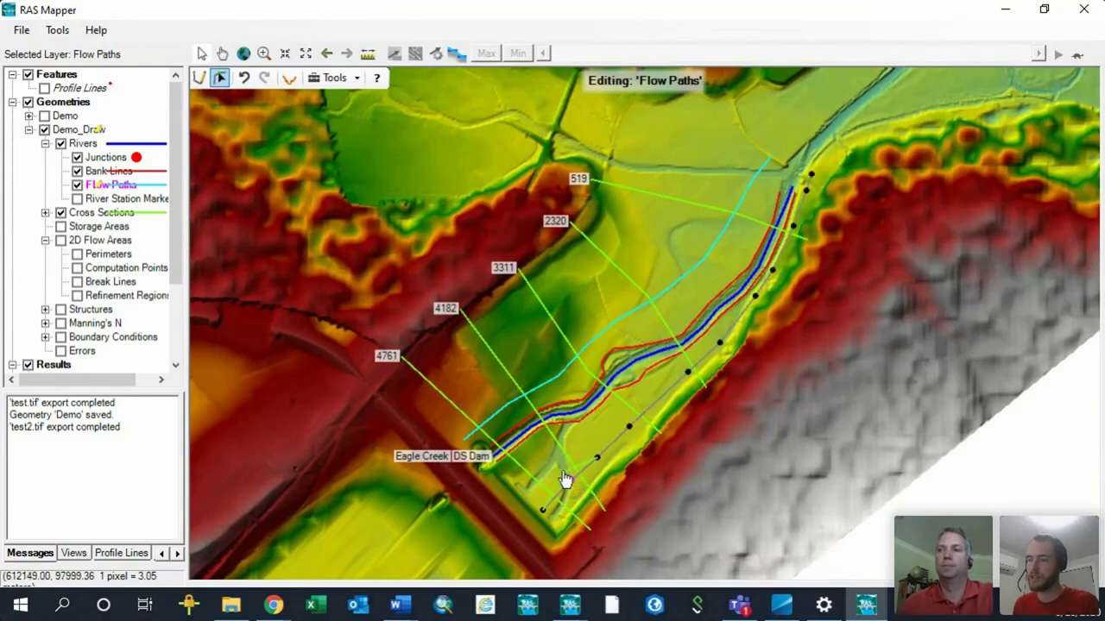
left_click_drag(565, 481, 558, 463)
left_click_drag(542, 509, 519, 491)
left_click_drag(596, 458, 653, 407)
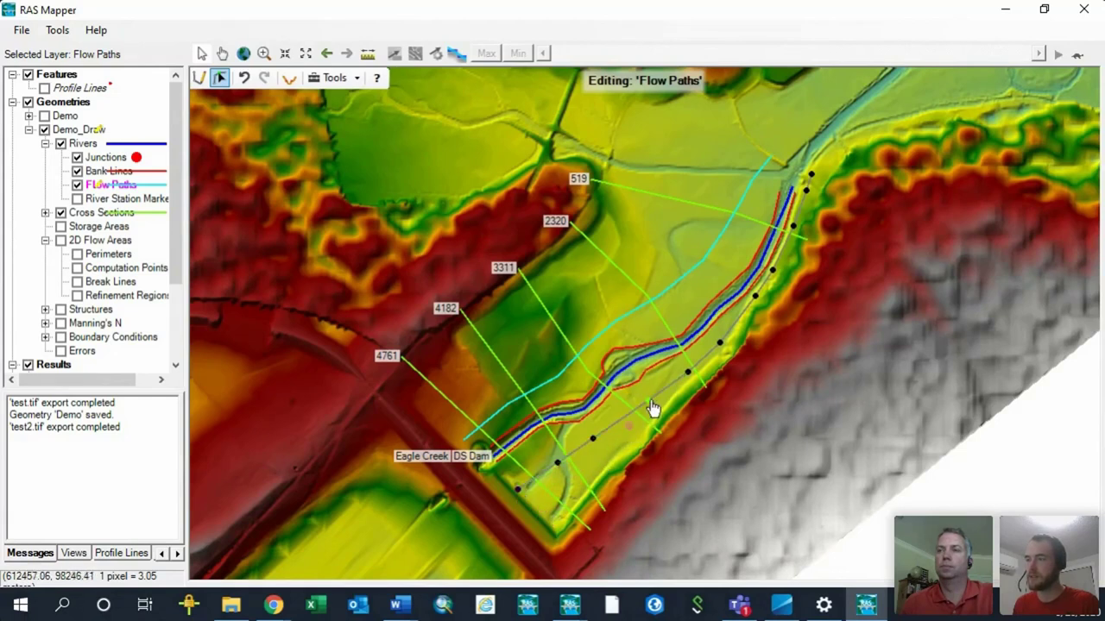
left_click(719, 344)
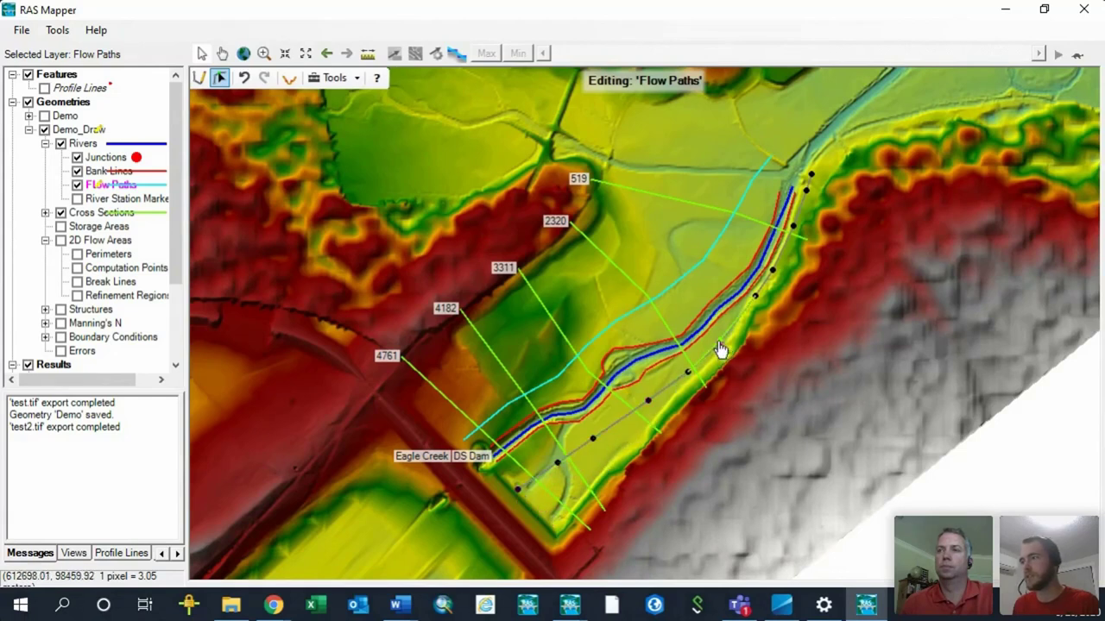
left_click(289, 78)
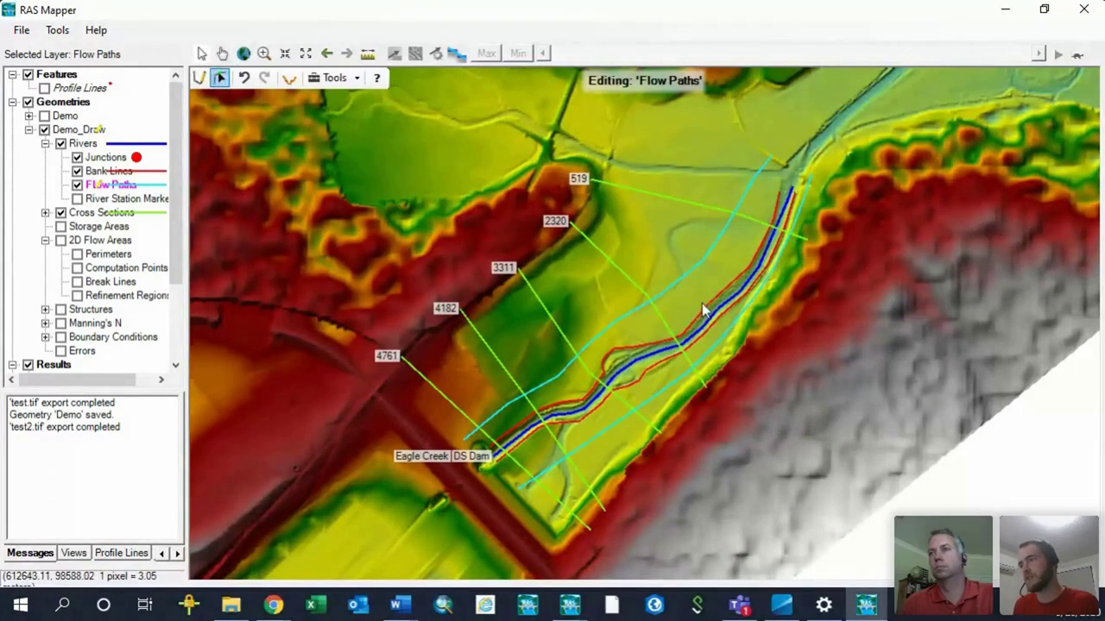
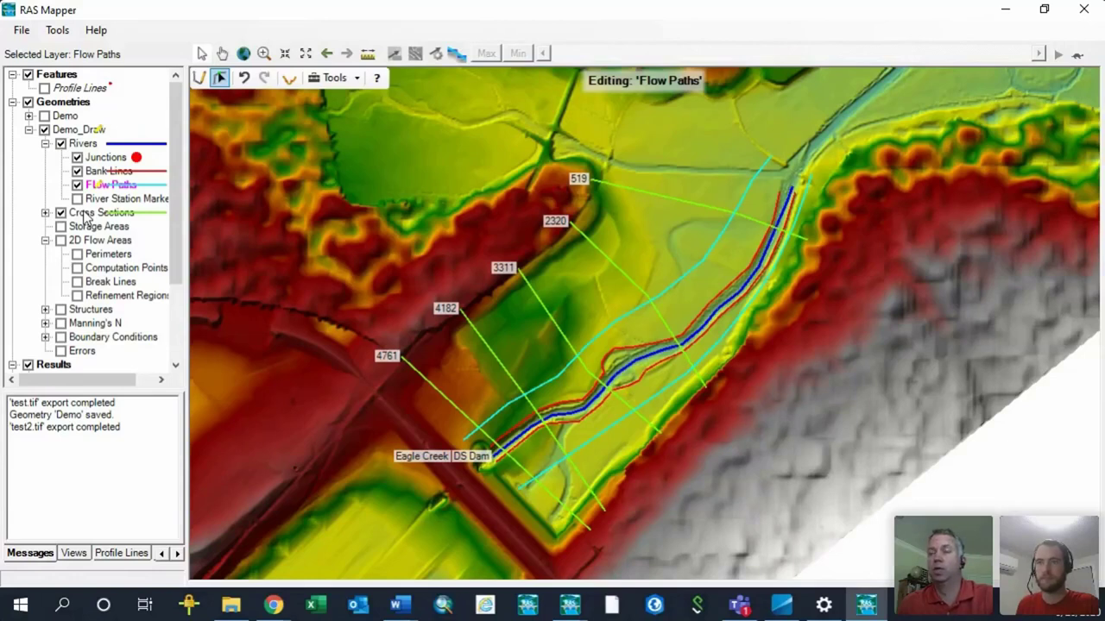
- Expand the Cross Sections node and make Cross Sections the editing layer for Demo_Draw
left_click(45, 214)
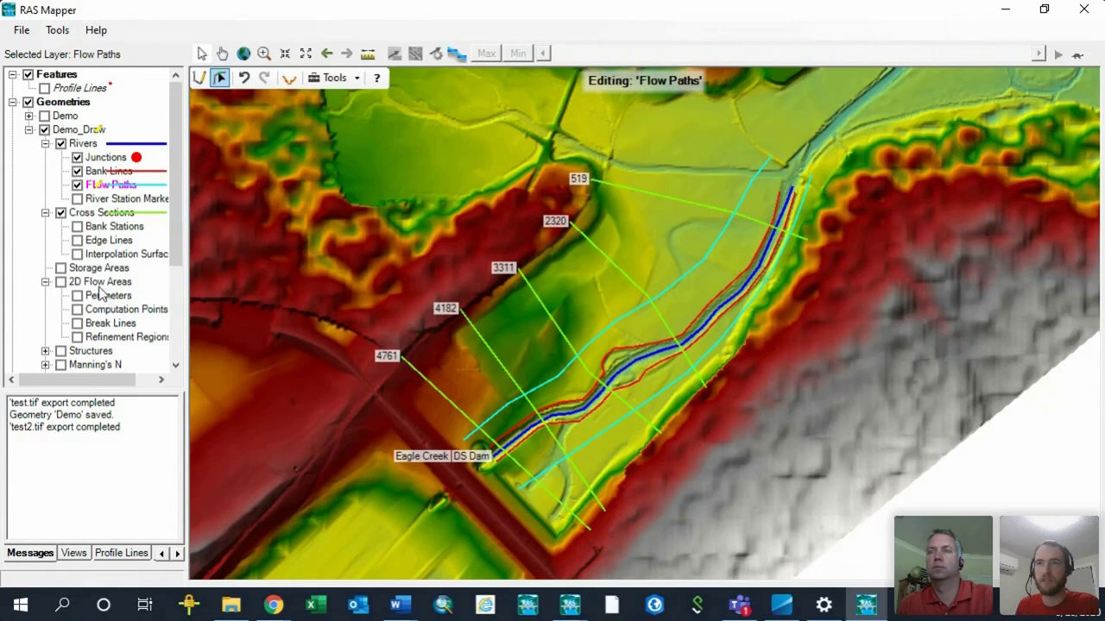
left_click(87, 214)
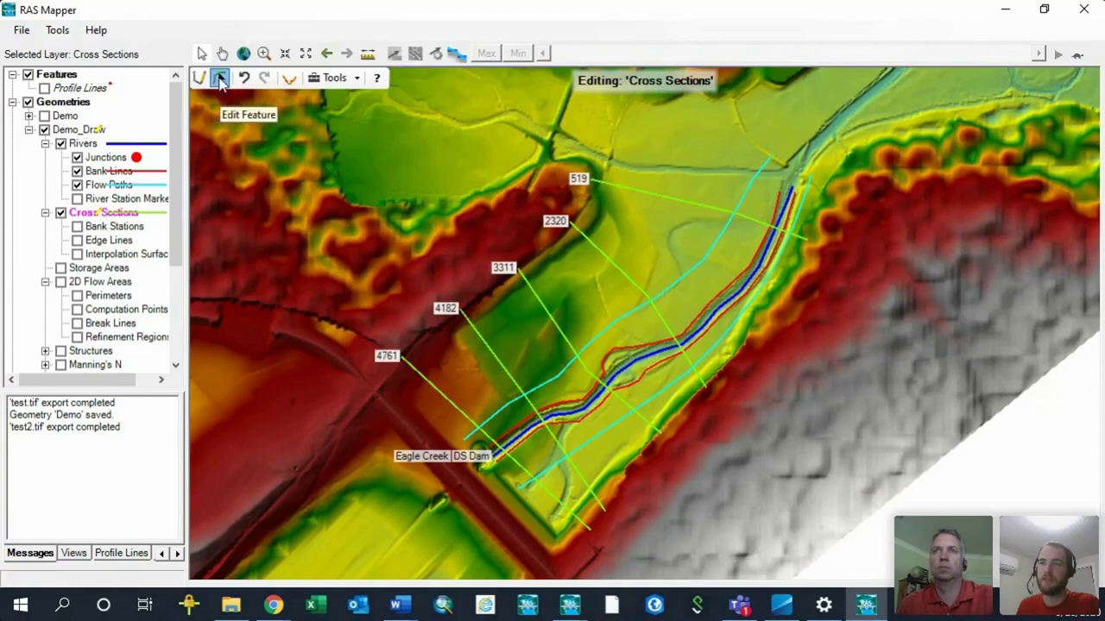
left_click_drag(288, 512, 810, 164)
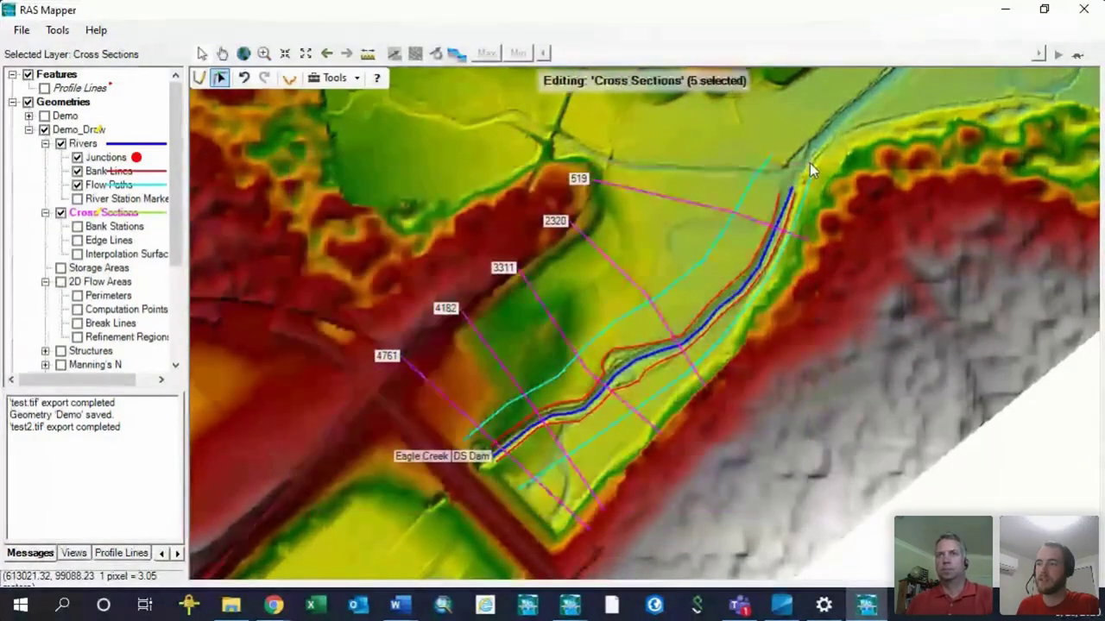
left_click_drag(659, 236, 541, 339)
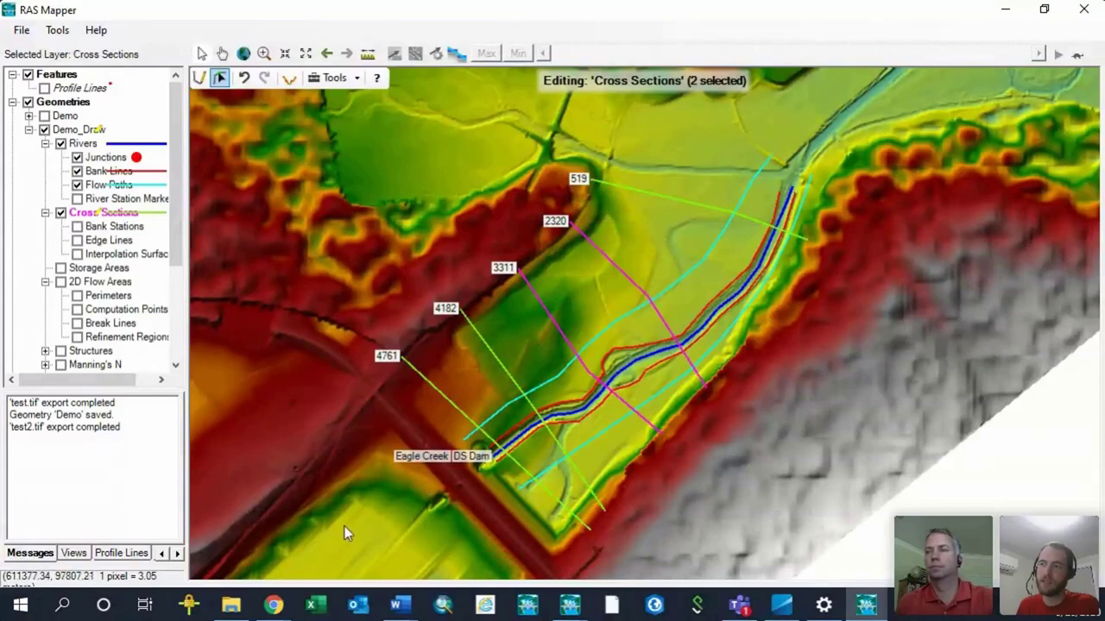
left_click_drag(343, 530, 785, 177)
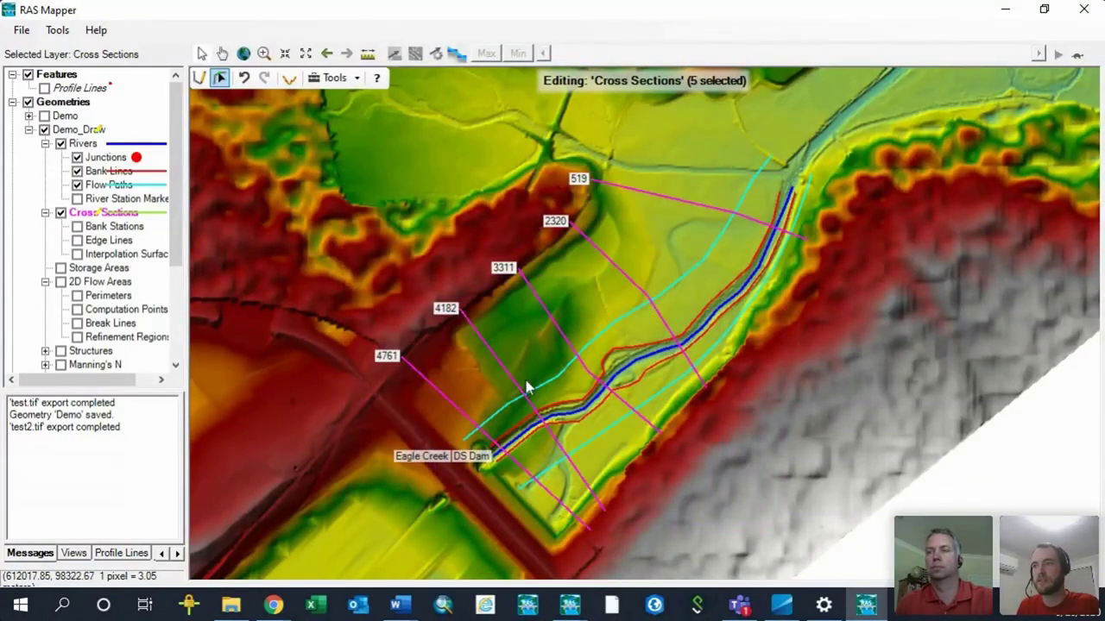
right_click(549, 320)
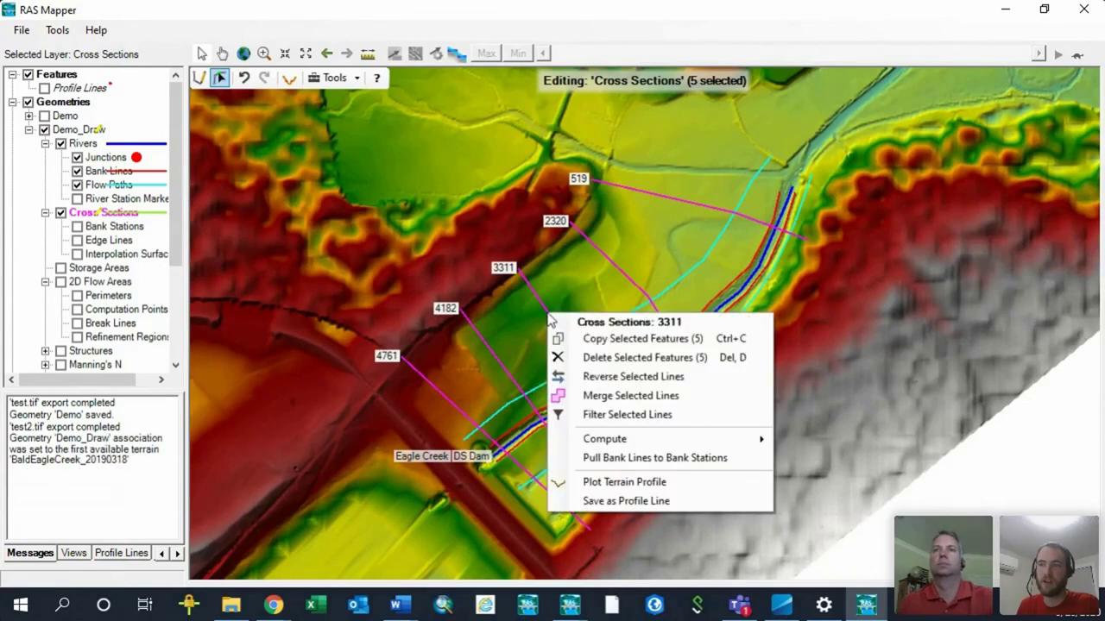
mouse_move(663, 440)
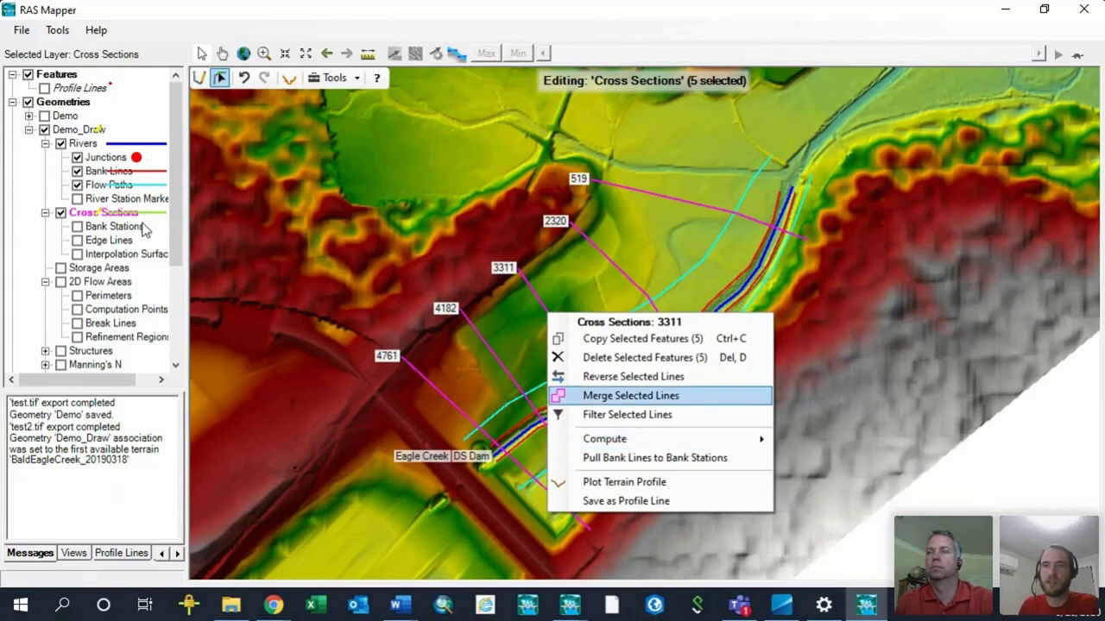
right_click(109, 214)
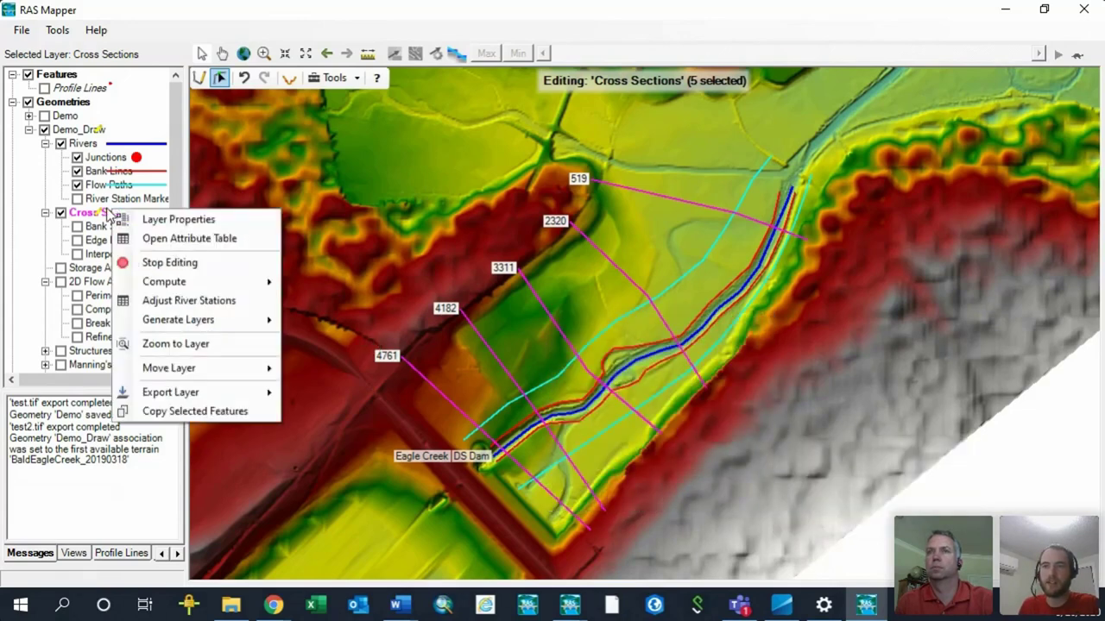
mouse_move(231, 284)
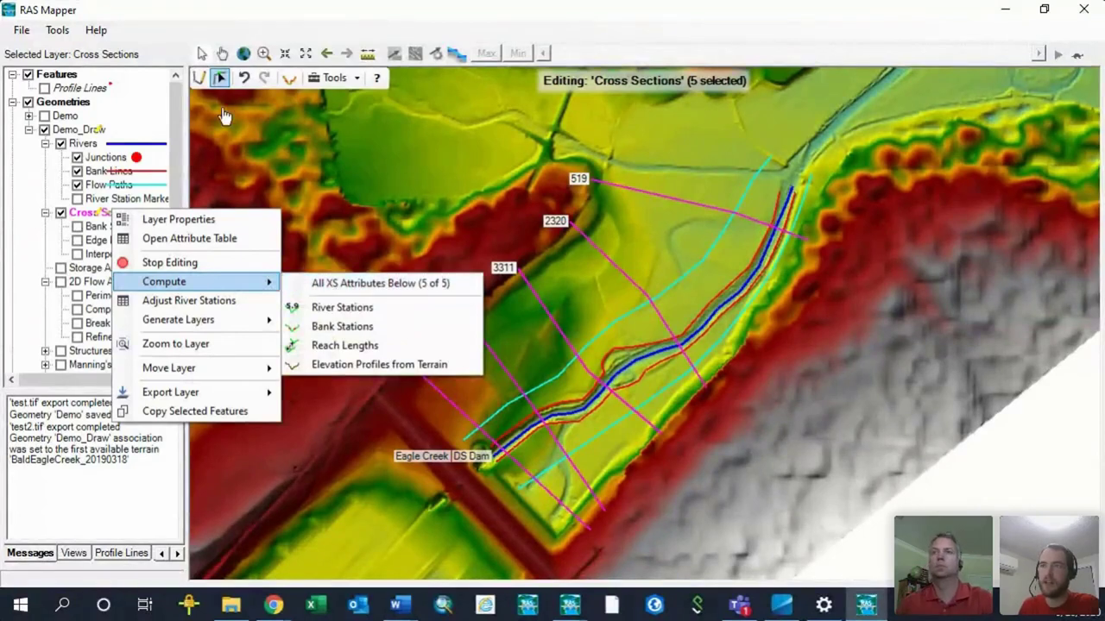
left_click(221, 78)
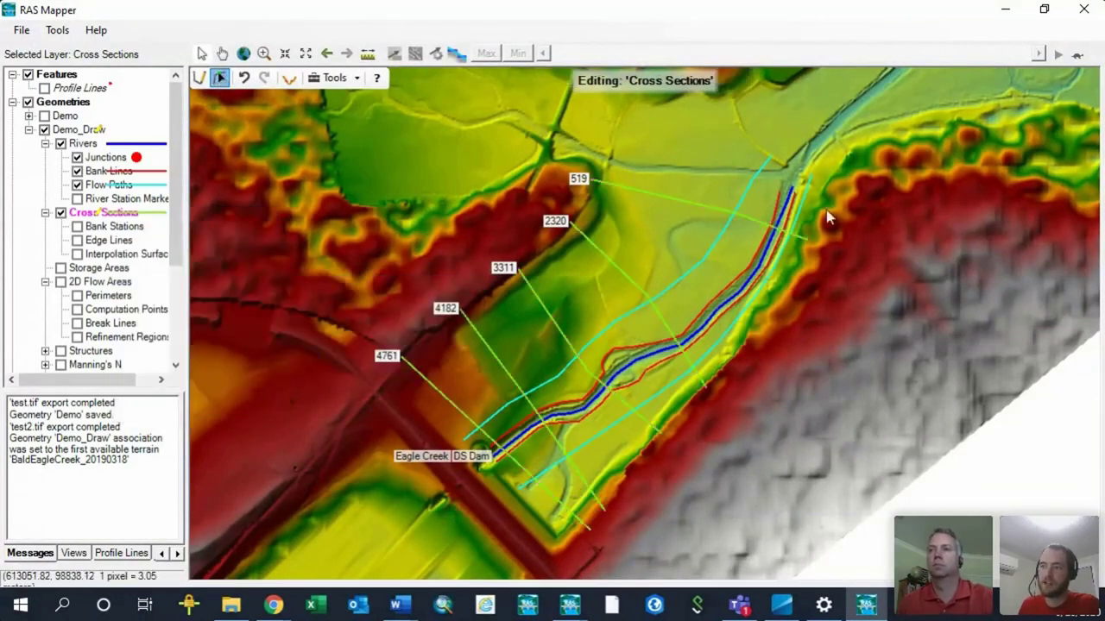
right_click(550, 318)
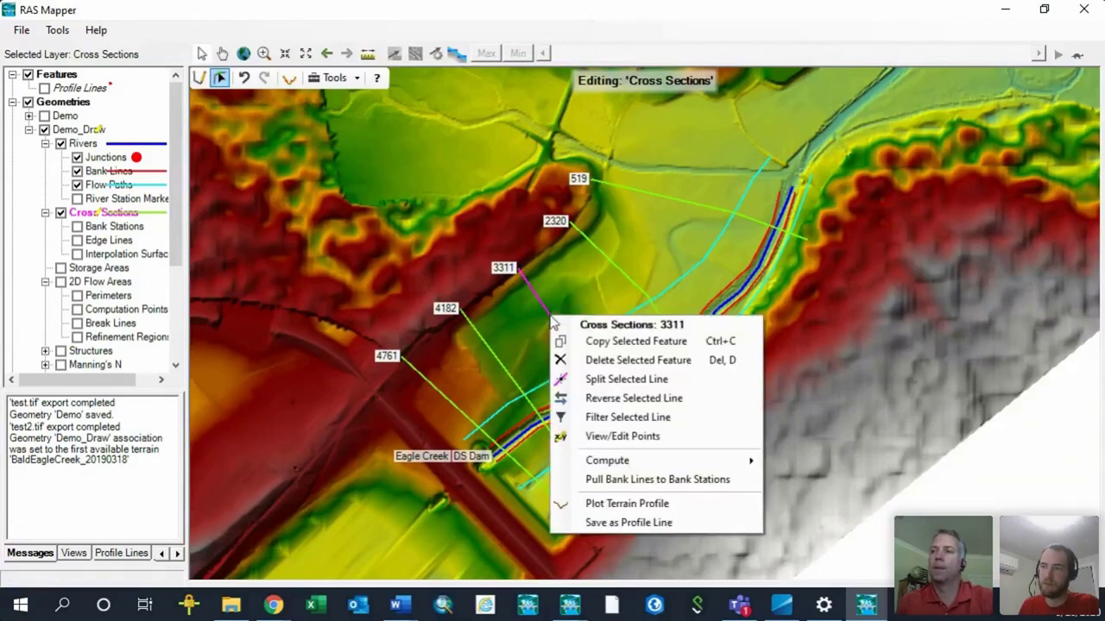
mouse_move(663, 467)
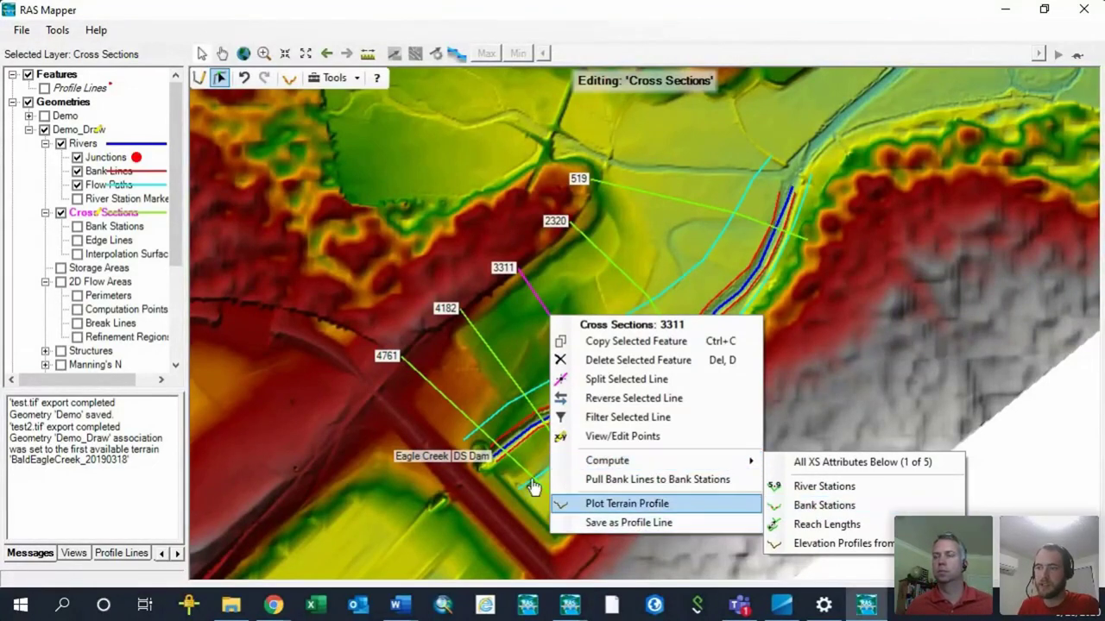
mouse_move(735, 462)
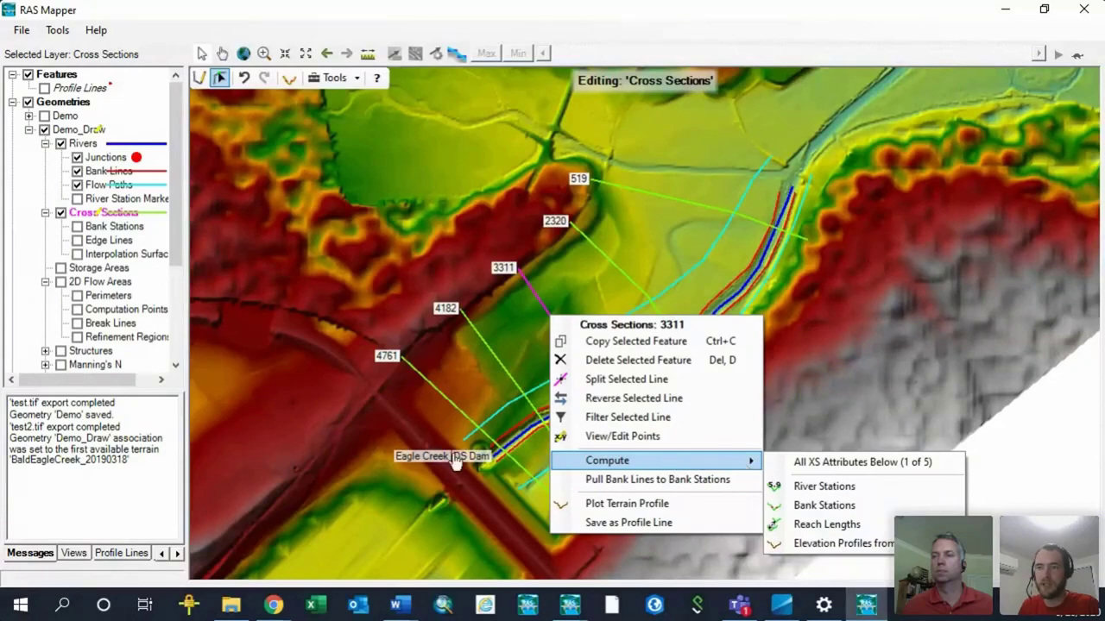
left_click(436, 389)
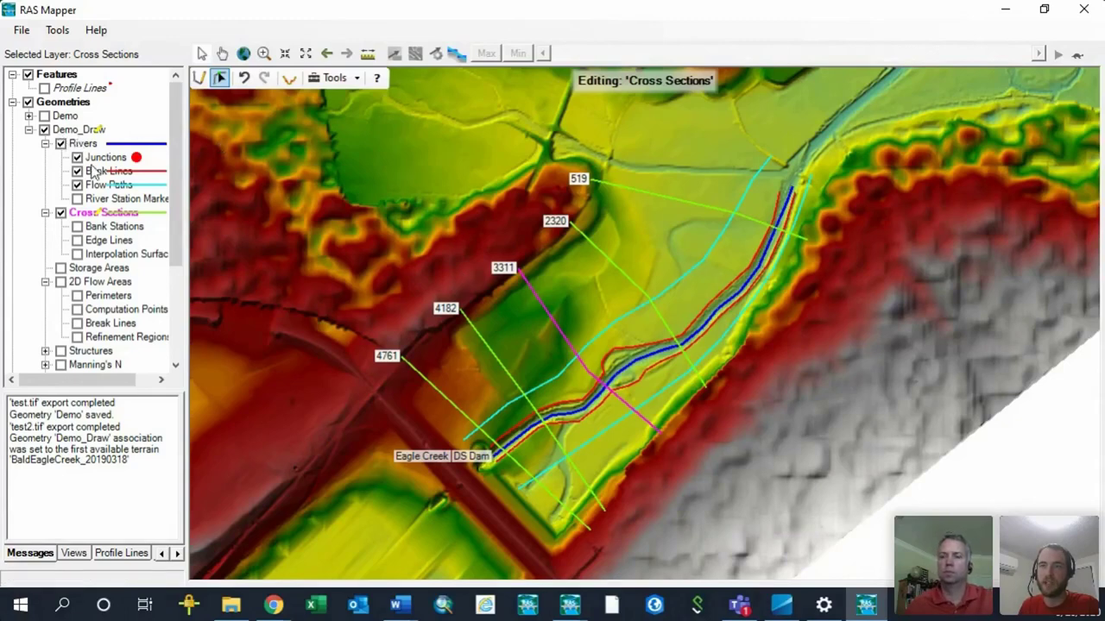
- Stop editing Cross Sections, save the Demo_Draw edits, and bring up the Terrains node options
right_click(89, 216)
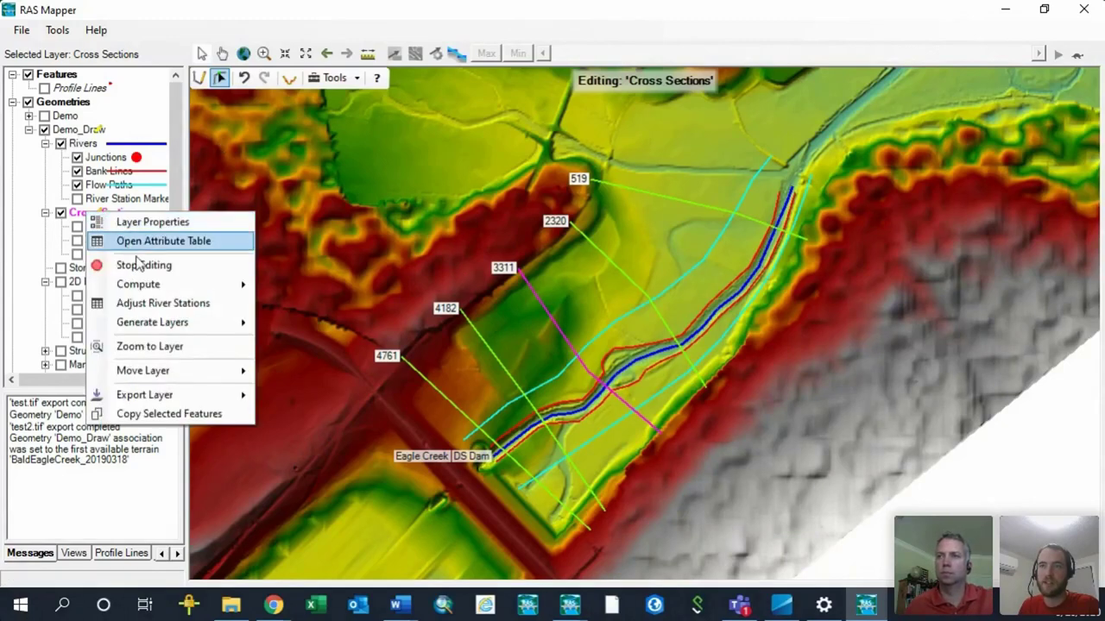
left_click(76, 217)
right_click(76, 218)
left_click(125, 261)
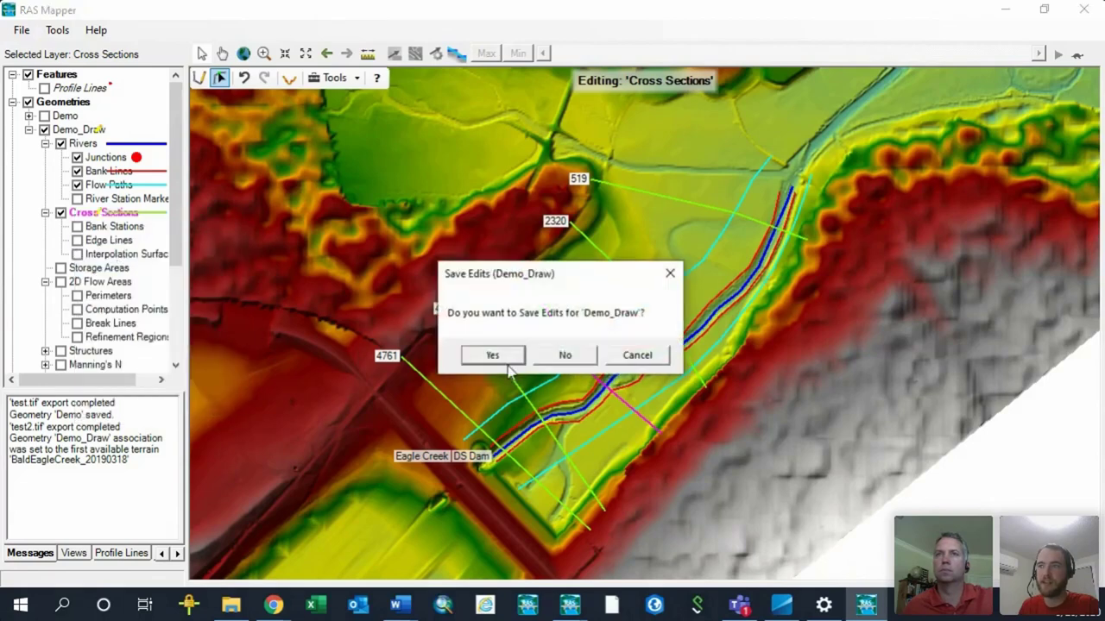
left_click(505, 356)
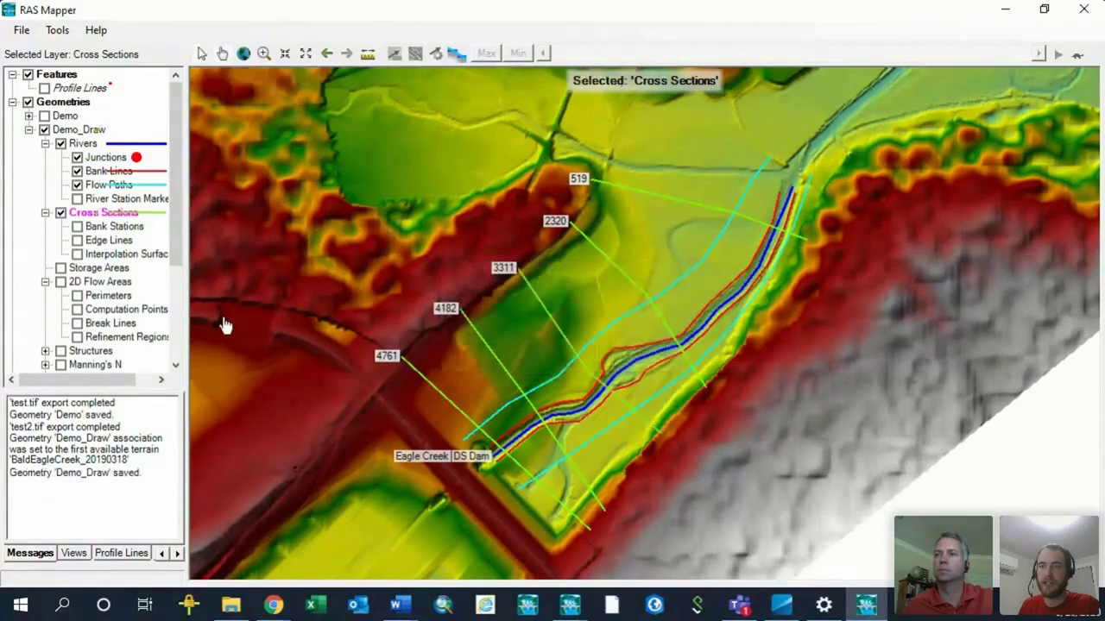
scroll(171, 250, "down", 4)
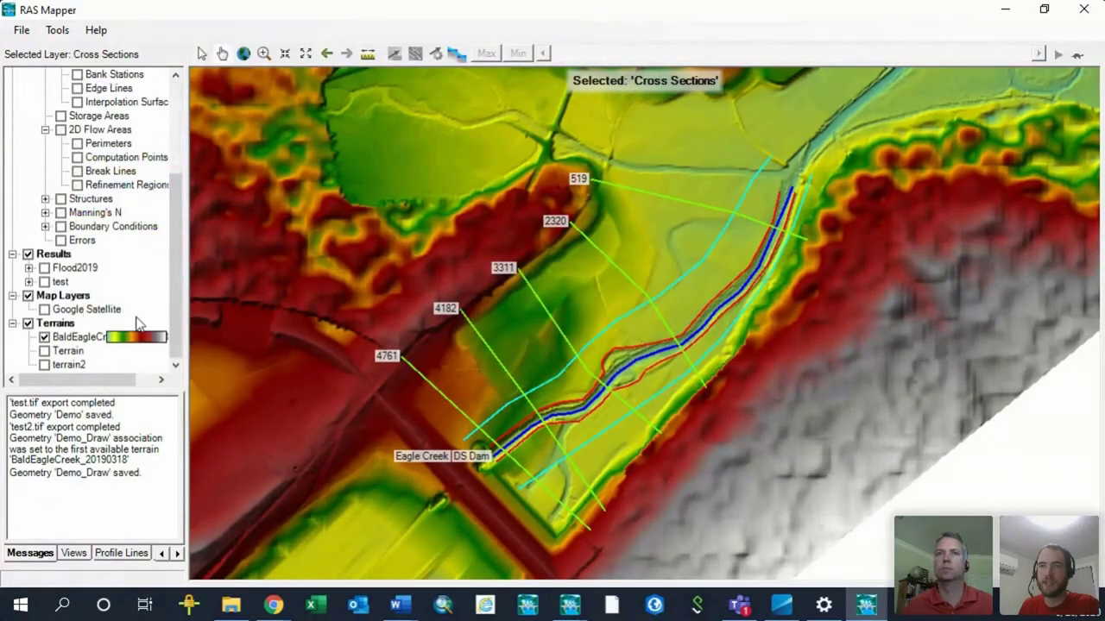
right_click(72, 326)
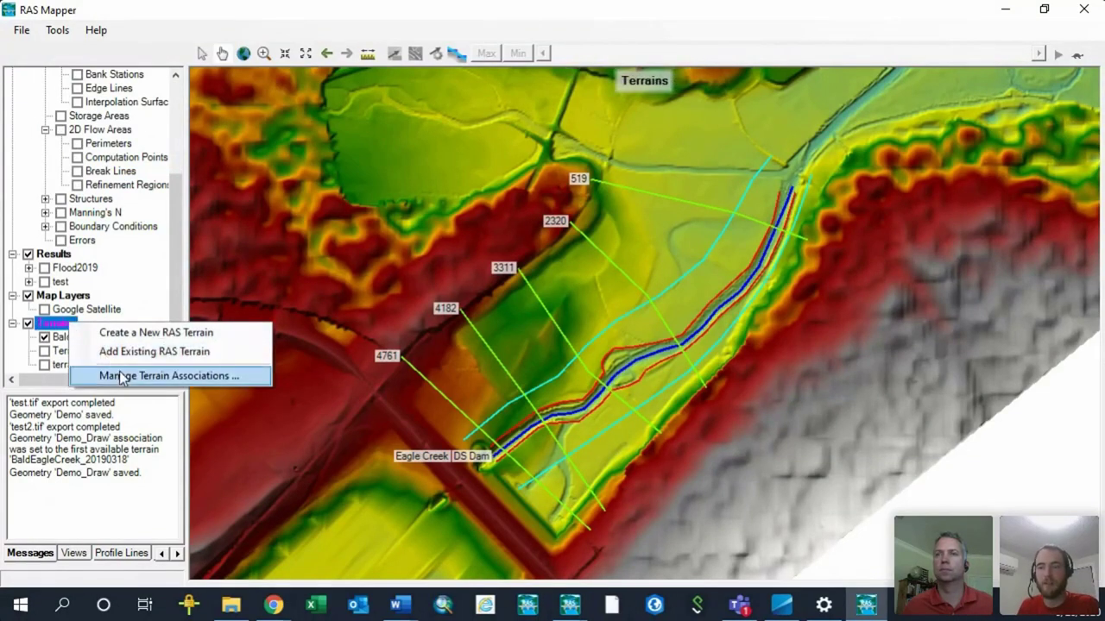
- In Manage Geometry Associations, set Demo_Draw's terrain to BaldEagleCreek_20190318
left_click(122, 377)
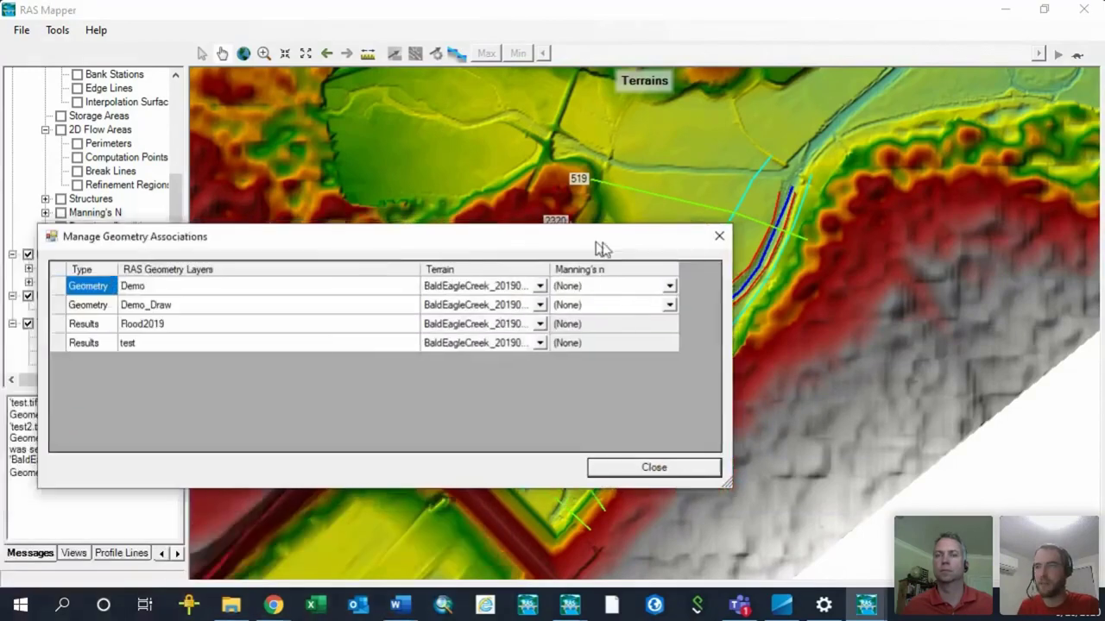
left_click_drag(596, 227, 794, 126)
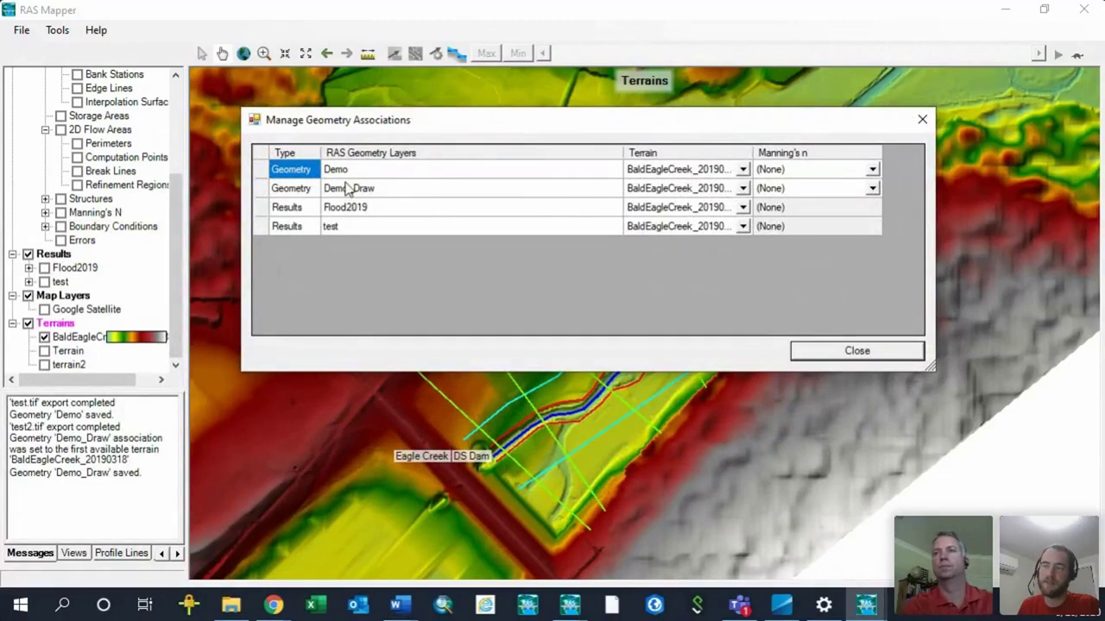
left_click(312, 192)
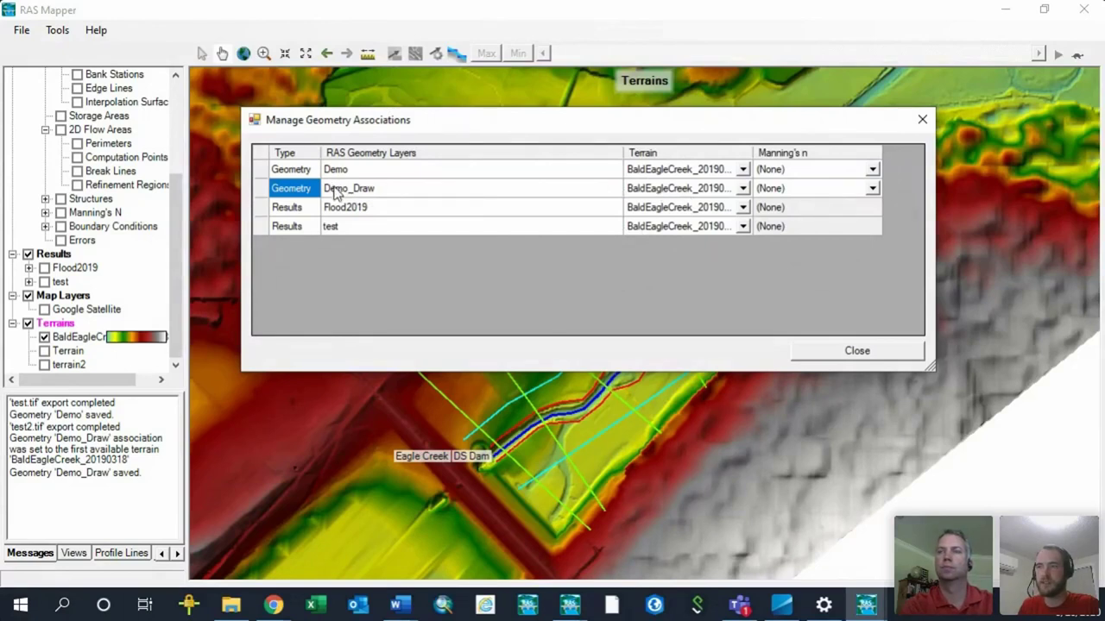
left_click_drag(753, 155, 827, 155)
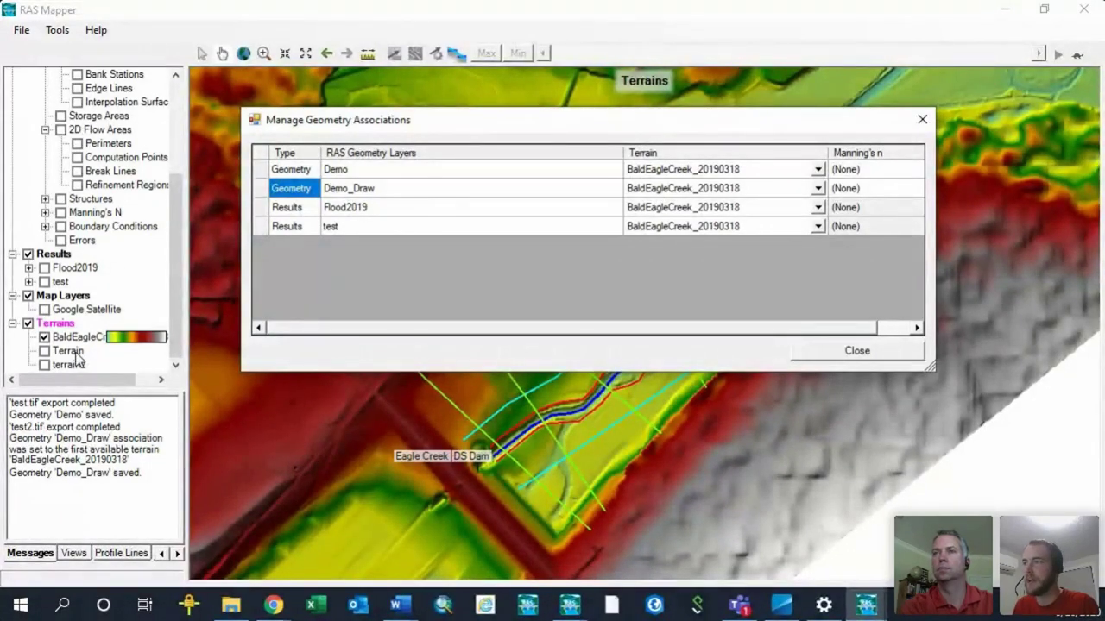
left_click(695, 188)
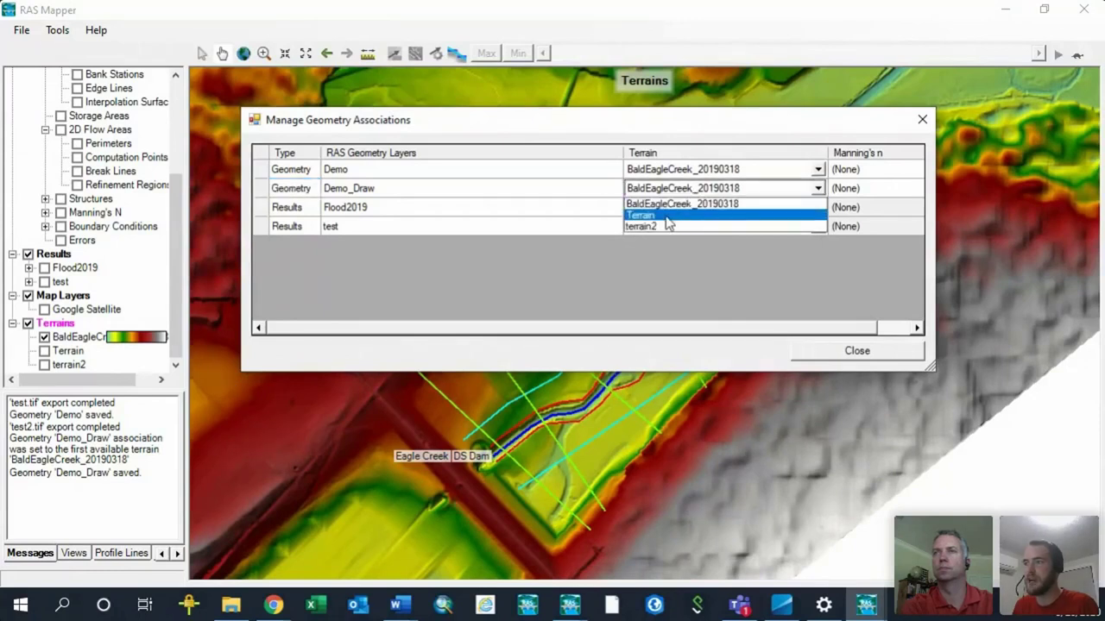
left_click(667, 216)
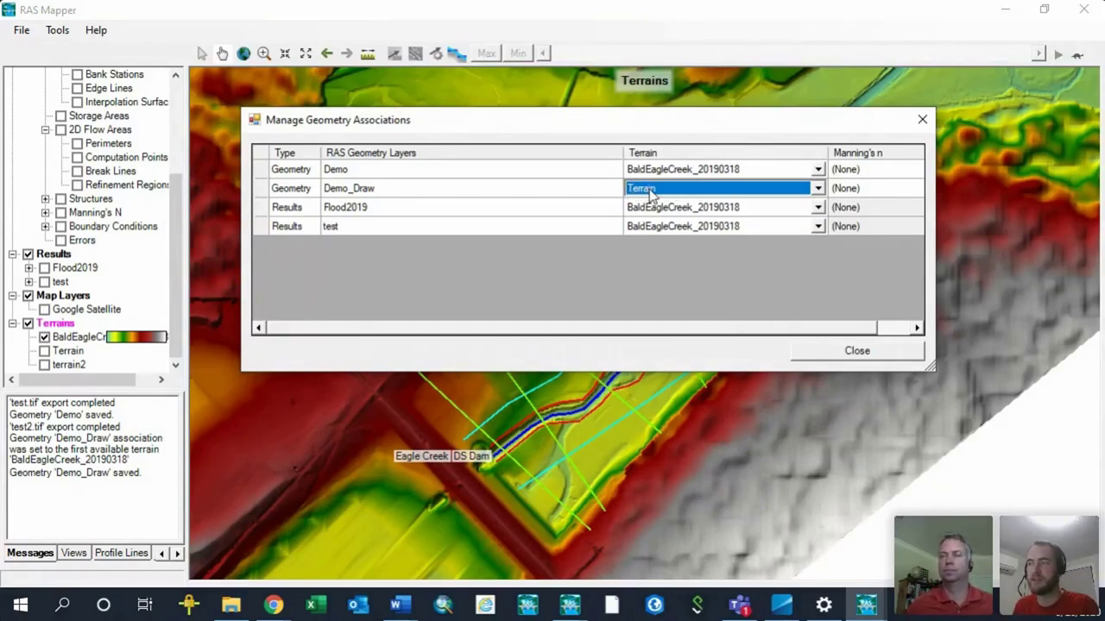
left_click(652, 193)
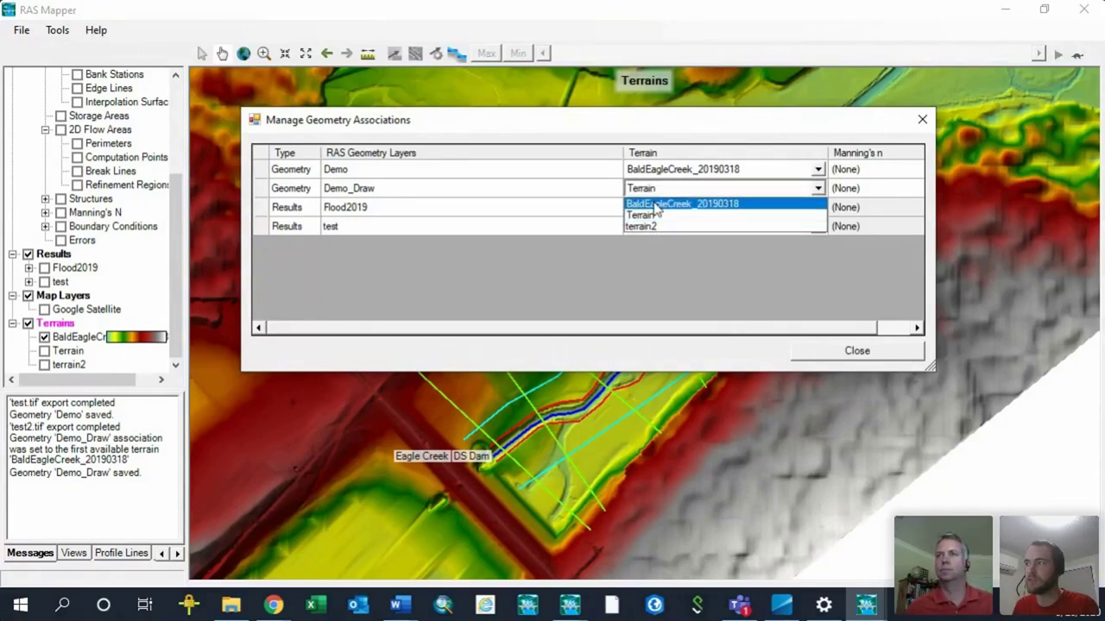
left_click(656, 203)
- Keep Demo_Draw's Manning's n as (None) and close the associations window
left_click_drag(837, 121, 731, 112)
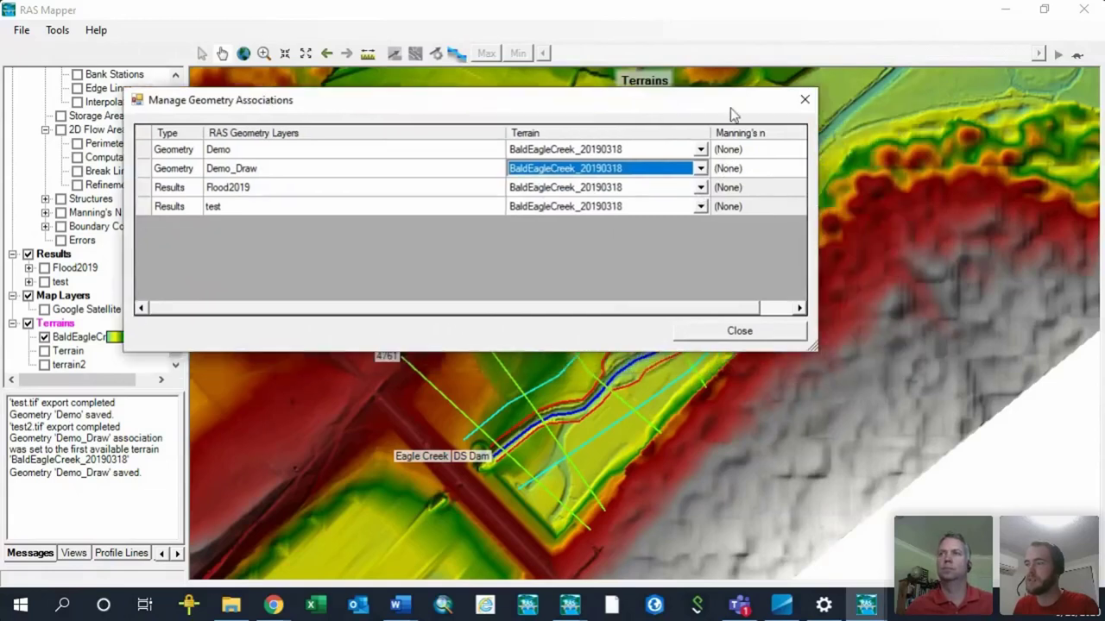
left_click_drag(811, 349, 970, 392)
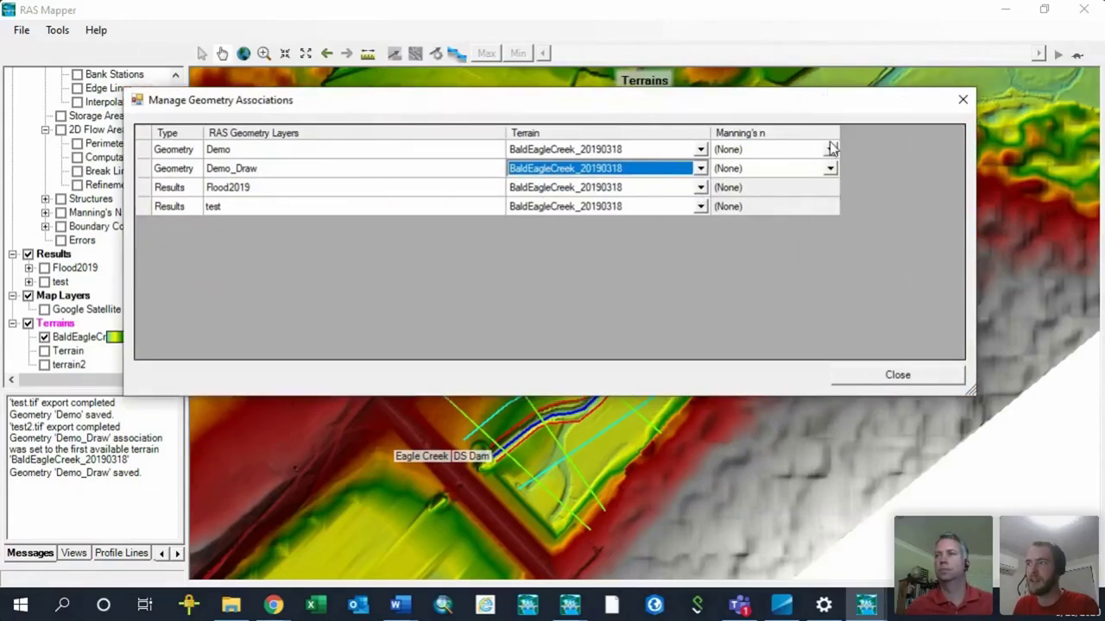
left_click(740, 169)
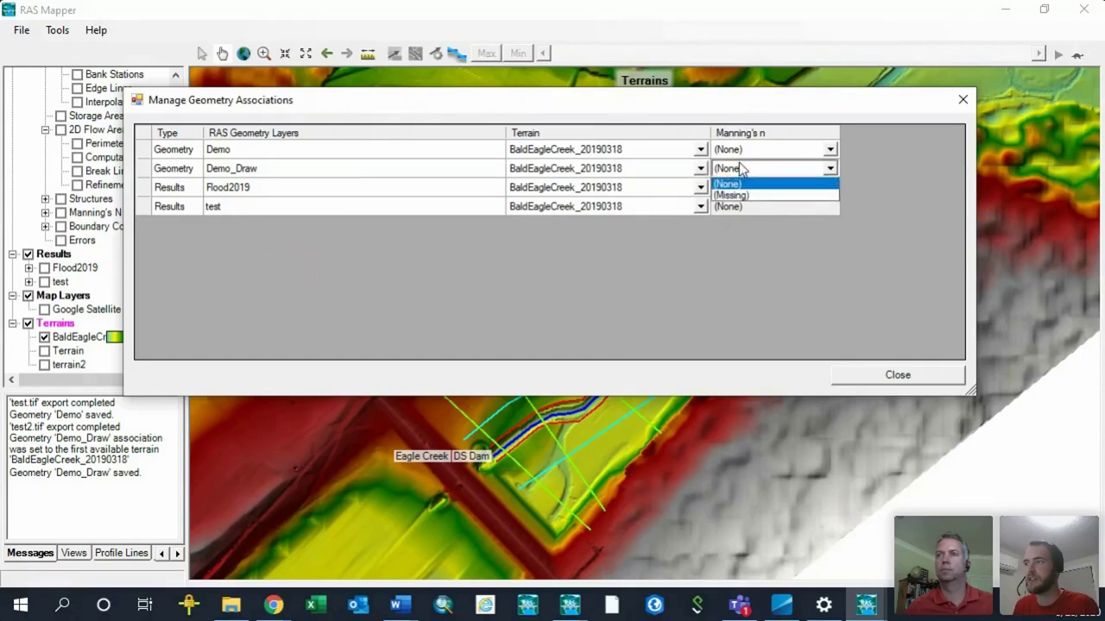
left_click(742, 171)
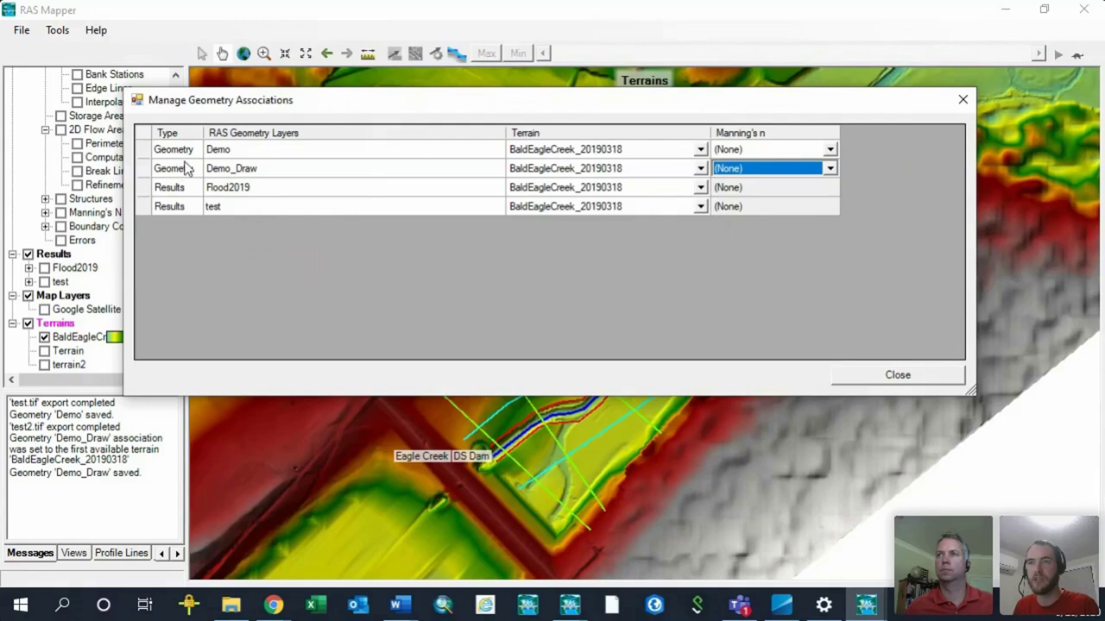
left_click(904, 373)
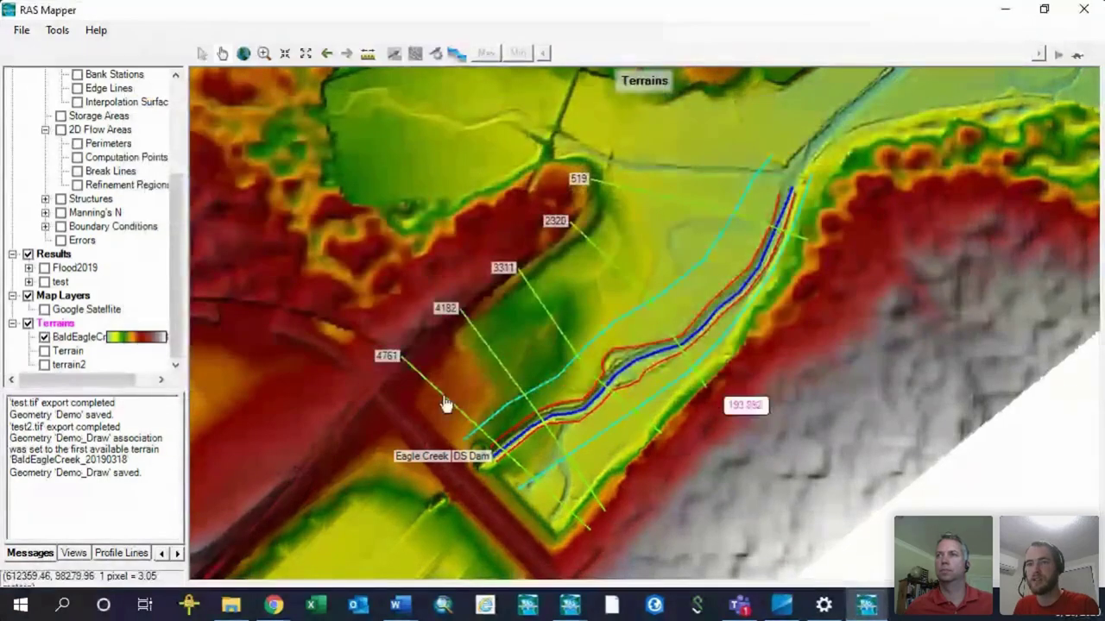
- Edit Cross Sections, select all five, and compute All XS Attributes Below
scroll(116, 276, "up", 4)
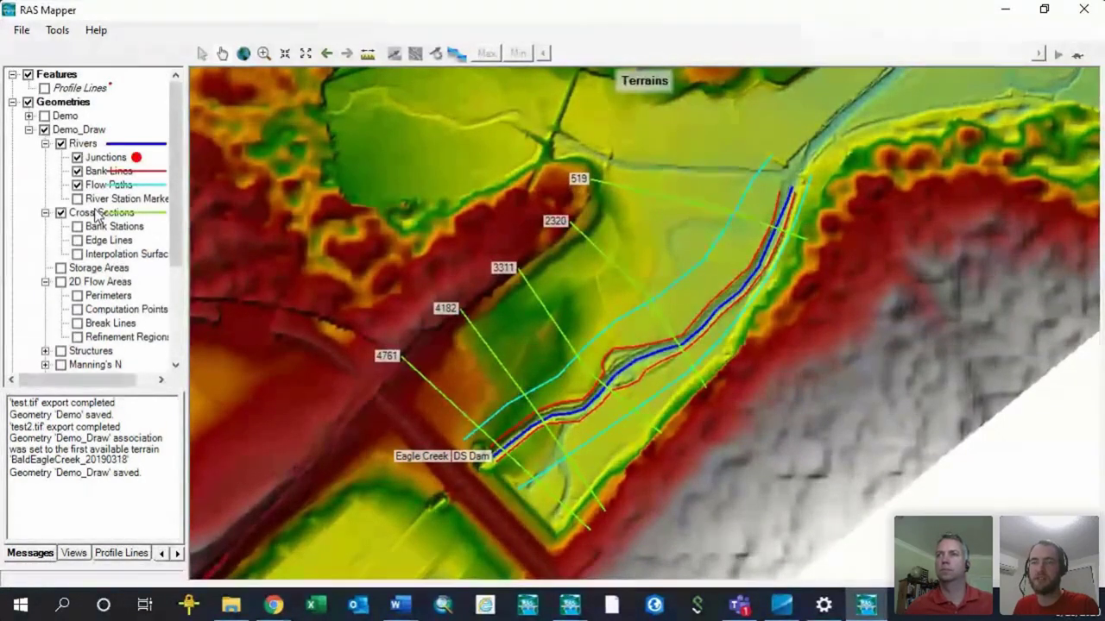
left_click(98, 211)
right_click(96, 212)
left_click(131, 264)
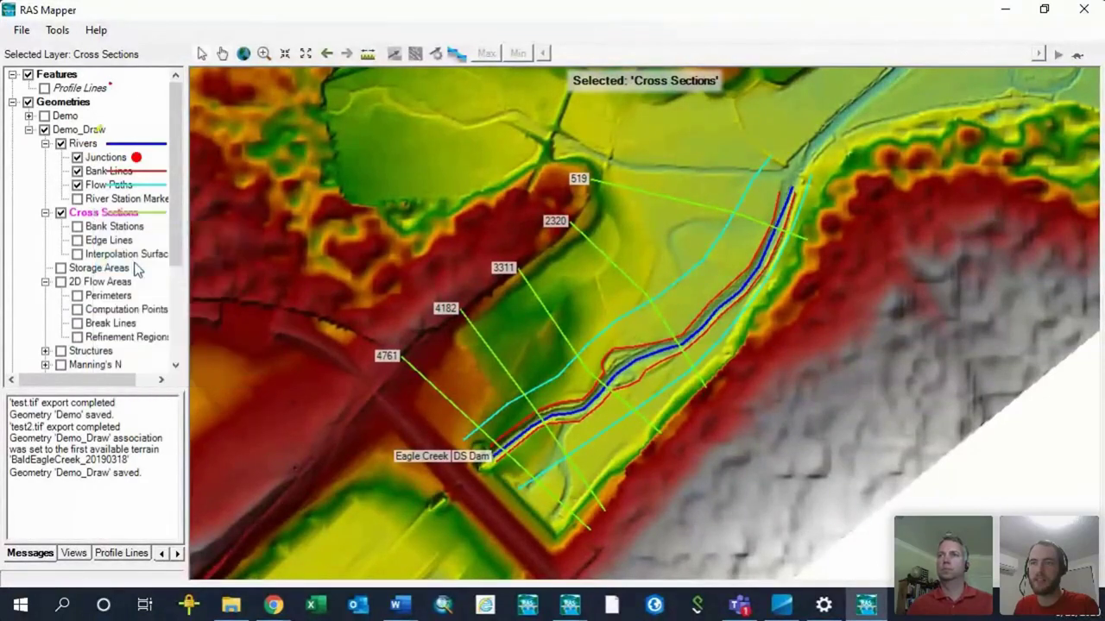
left_click_drag(415, 547, 756, 145)
right_click(638, 196)
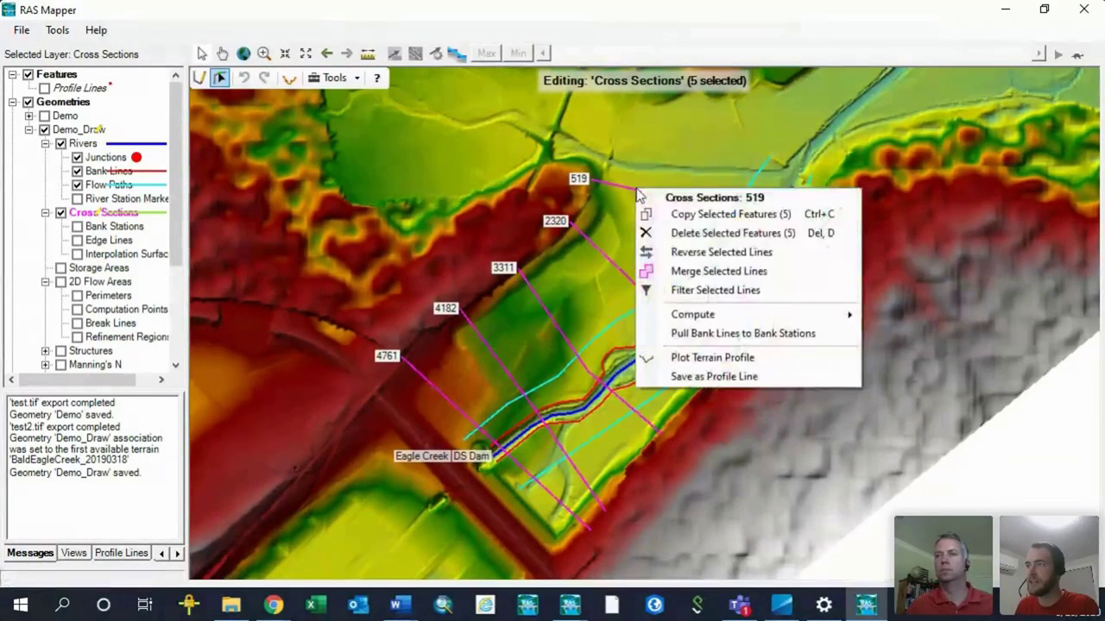
mouse_move(703, 316)
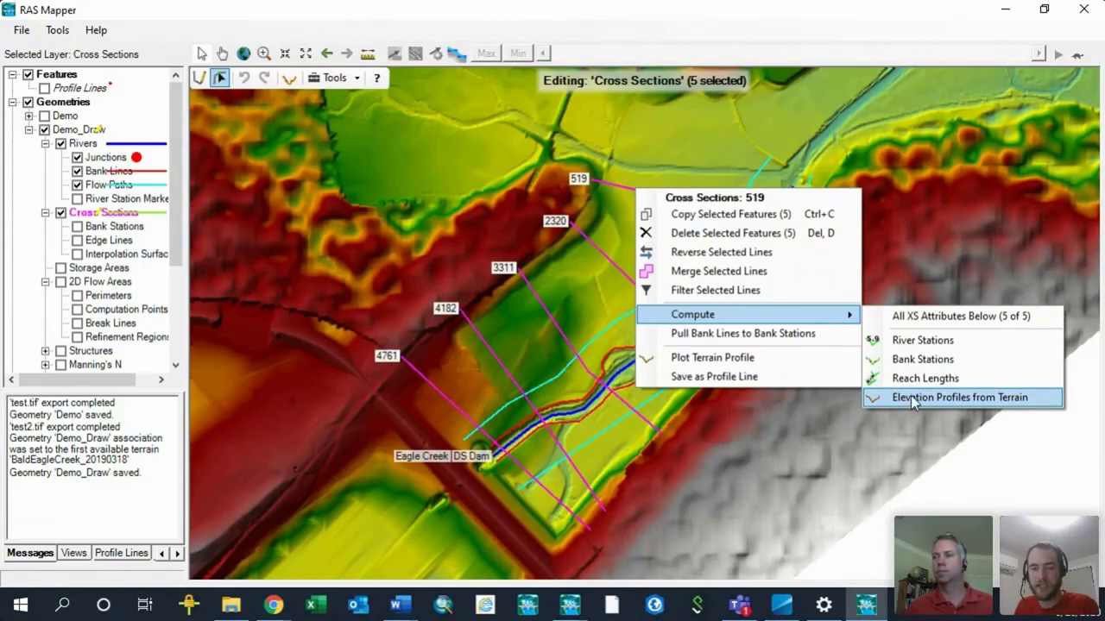
left_click(900, 318)
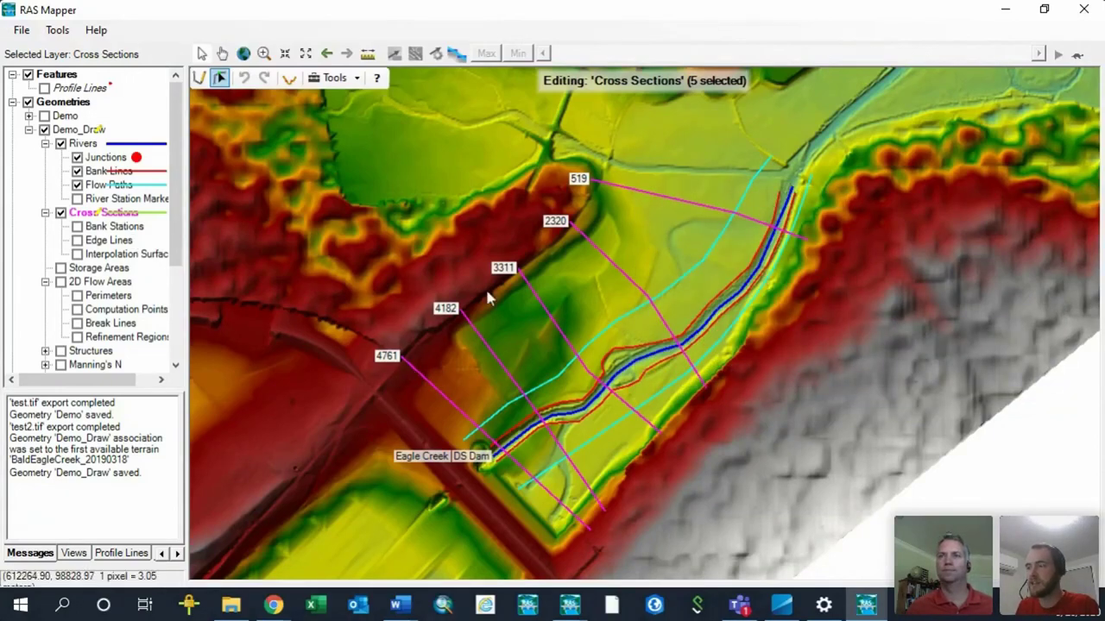
- Stop editing, save Demo_Draw, and bring the HEC-RAS main window forward
right_click(94, 216)
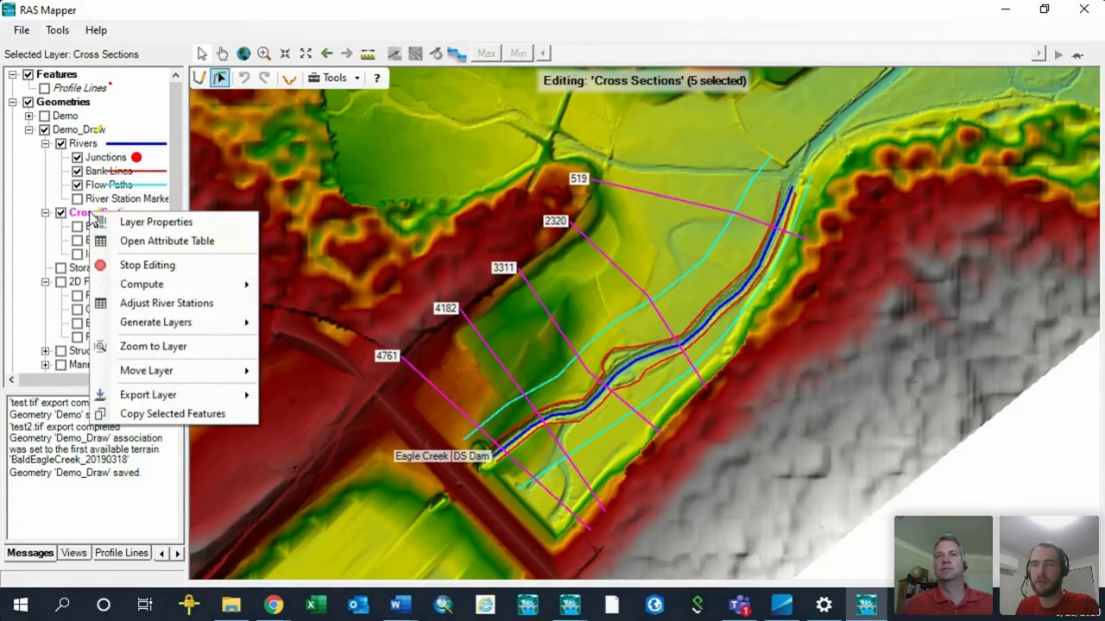
left_click(136, 266)
left_click(491, 356)
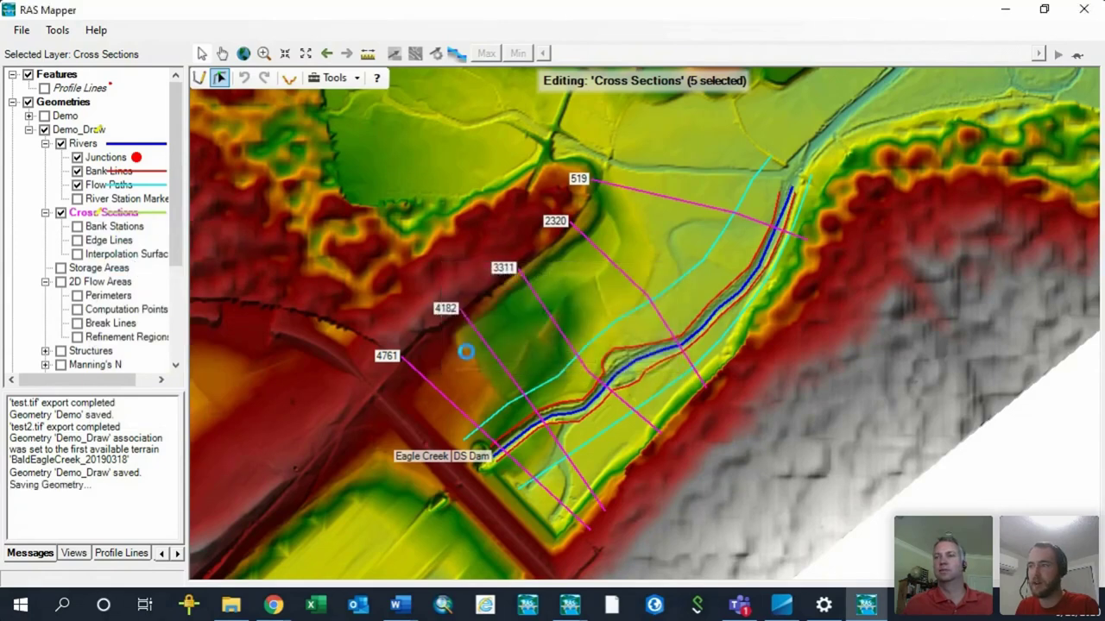
mouse_move(583, 613)
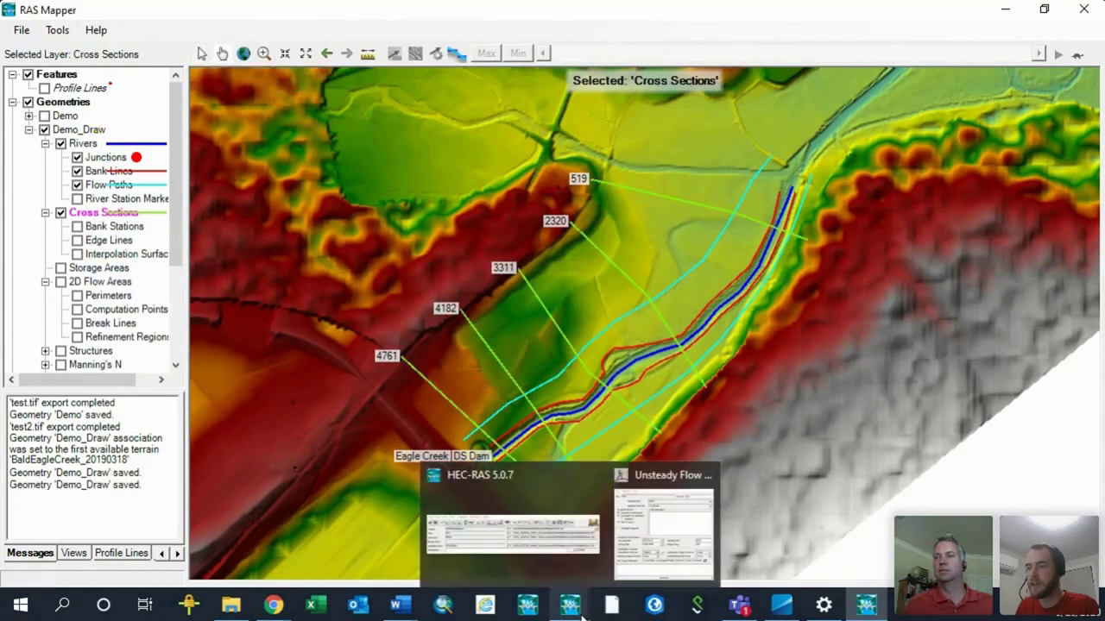
left_click(563, 540)
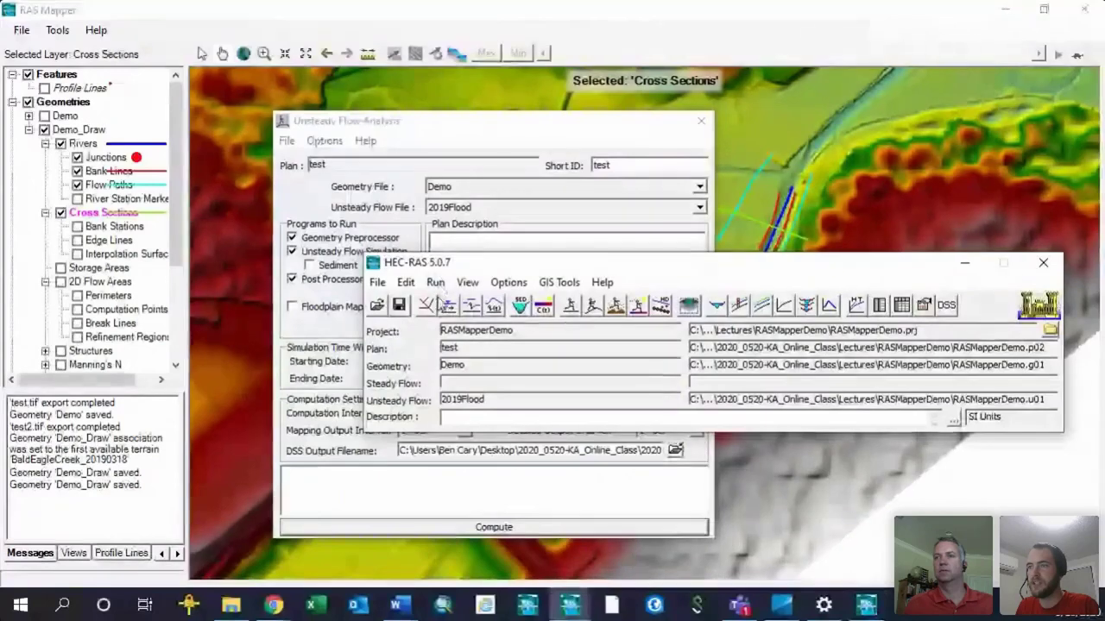
- Open the Geometric Data editor full screen, zoom out, and start File > Open Geometry Data
left_click(426, 305)
right_click(529, 253)
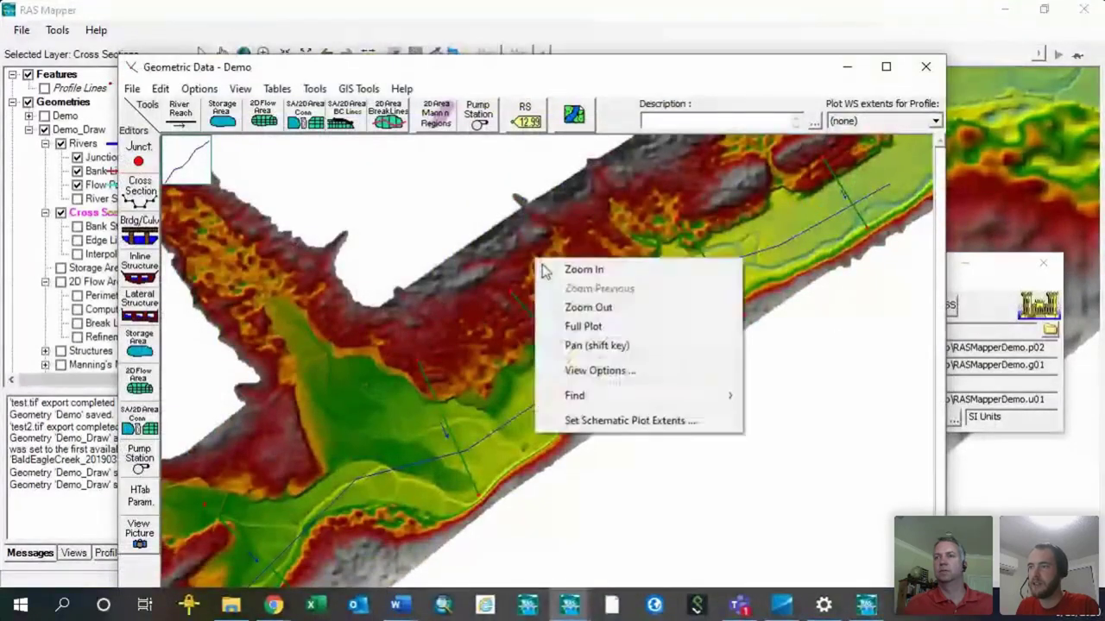
left_click(574, 308)
left_click(885, 66)
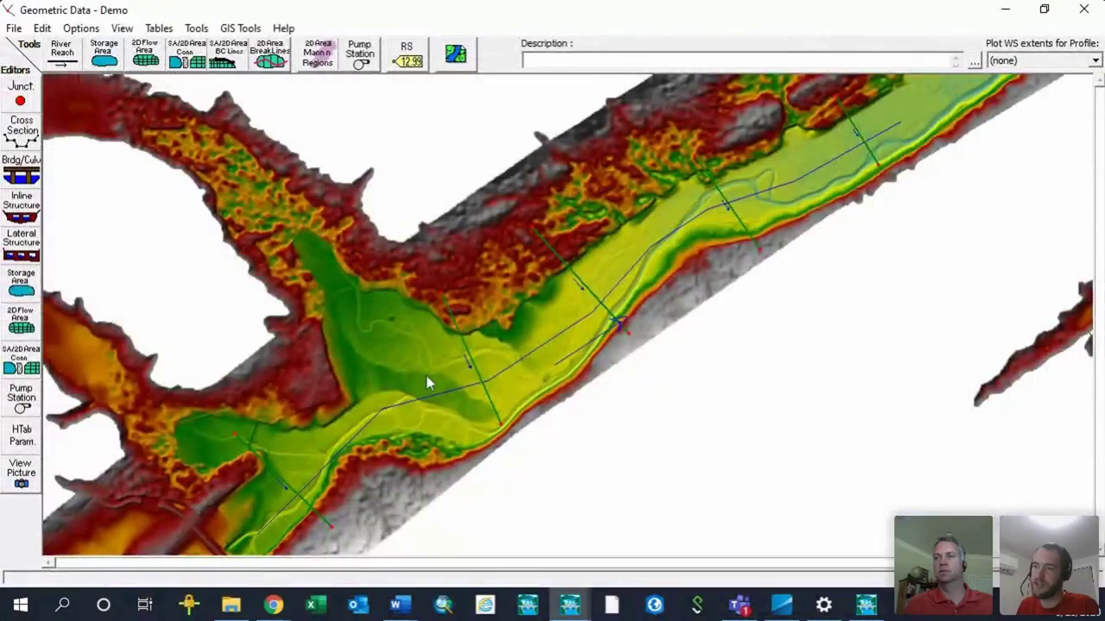
right_click(270, 474)
left_click(14, 28)
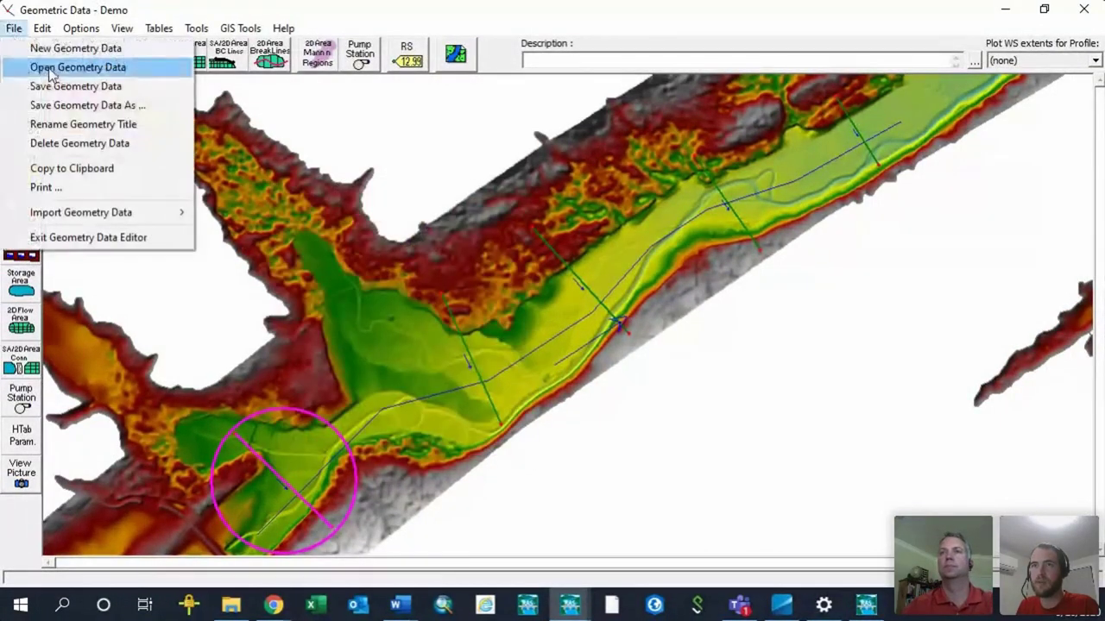
left_click(51, 68)
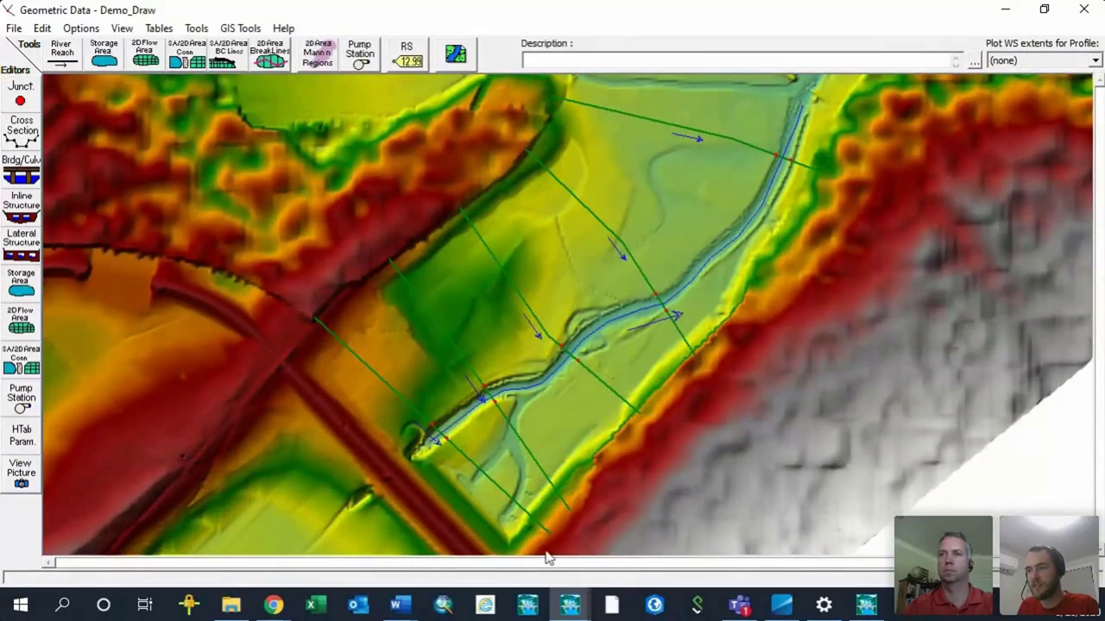
- Open the Cross Section Data for 4761 and maximize the window
right_click(359, 364)
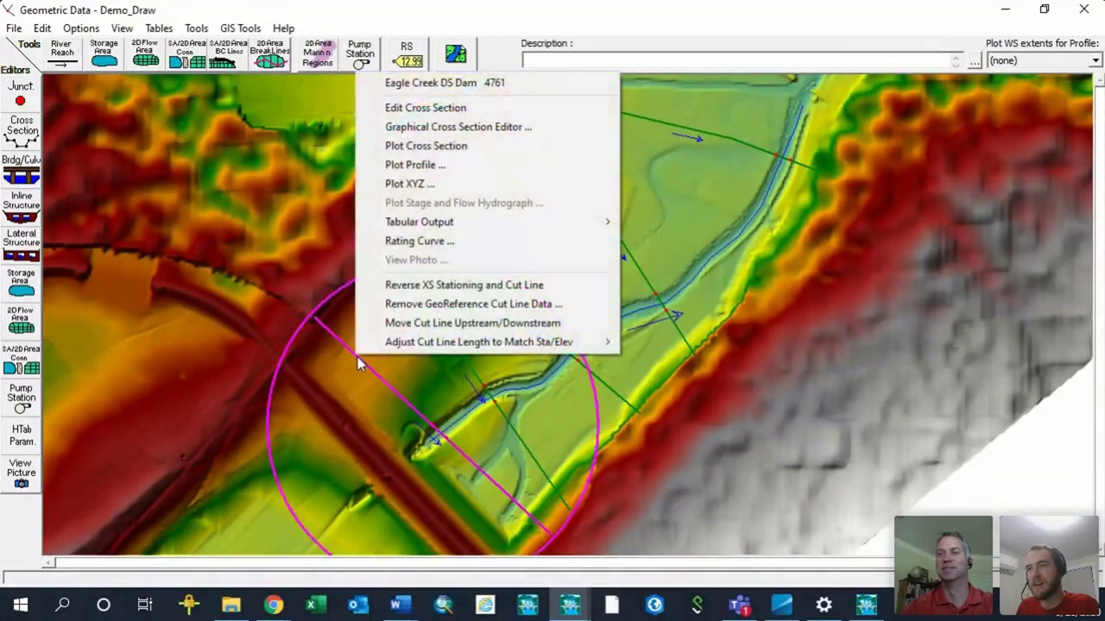
left_click(409, 110)
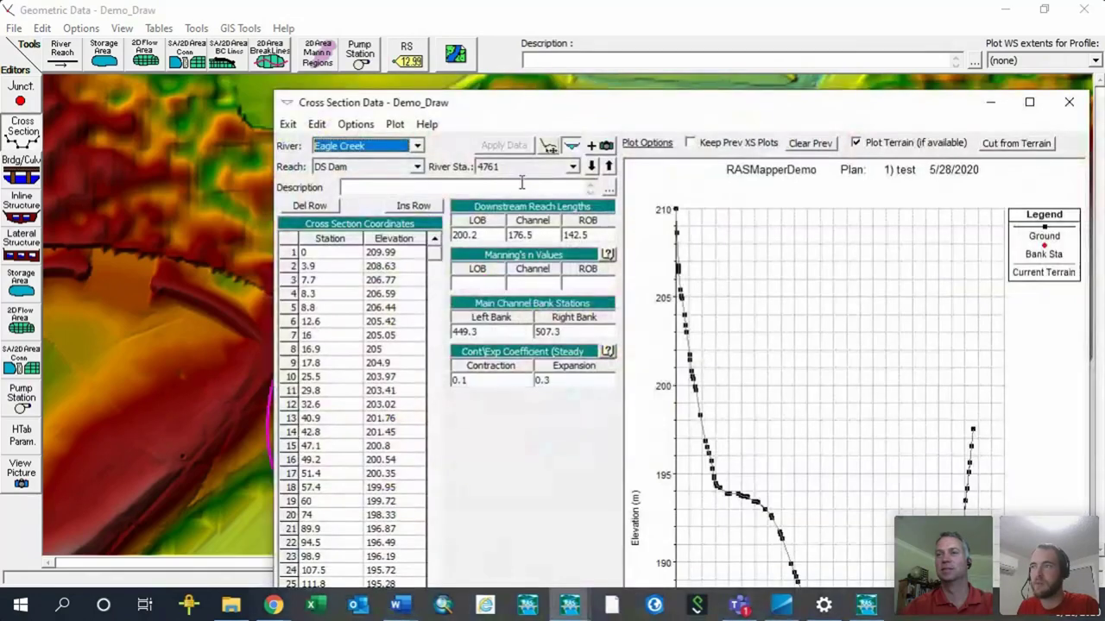
left_click_drag(650, 109, 522, 20)
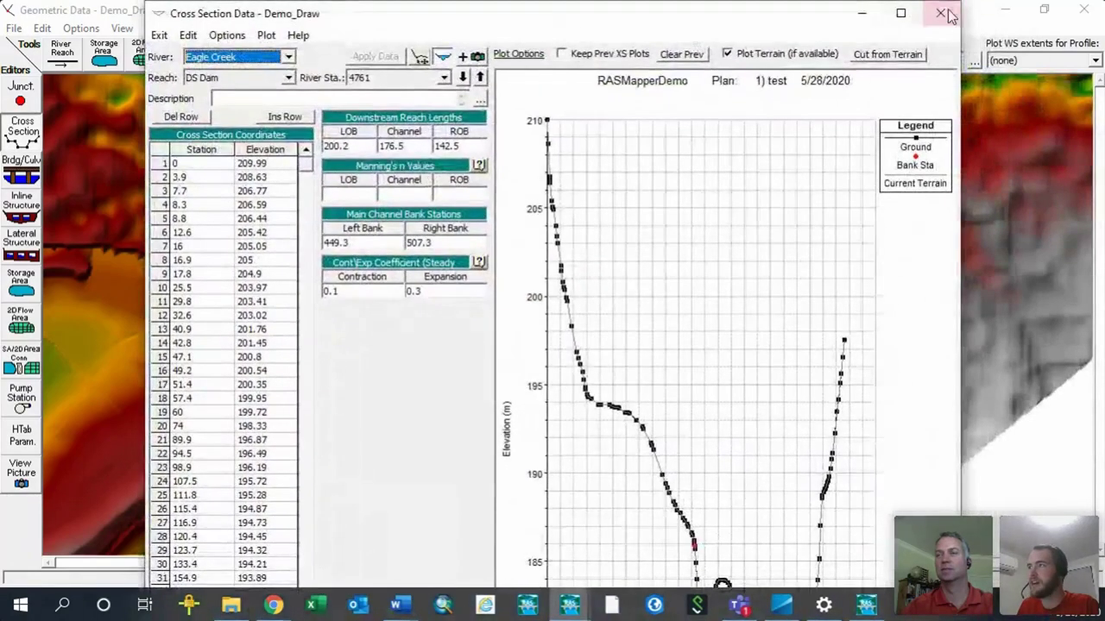
left_click(896, 16)
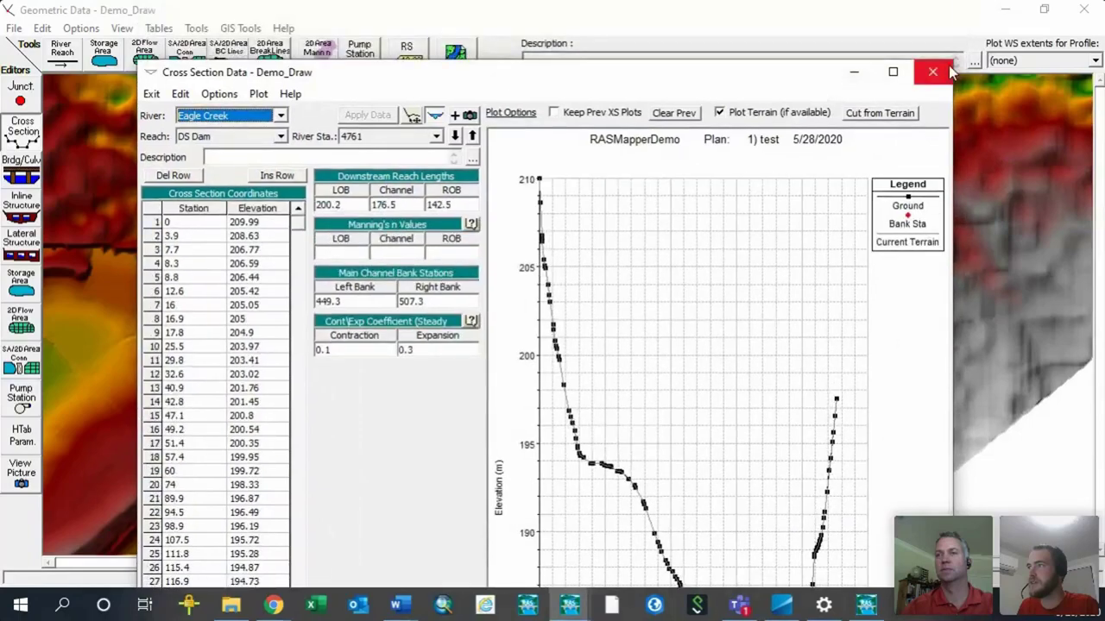
left_click_drag(777, 233, 738, 312)
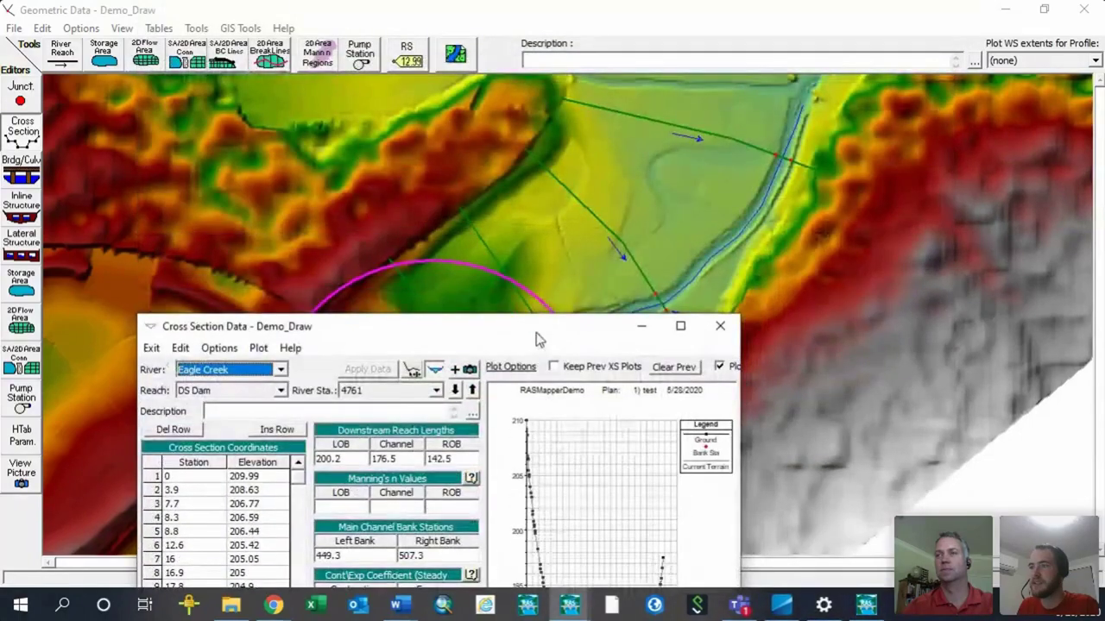
left_click_drag(537, 326, 583, 49)
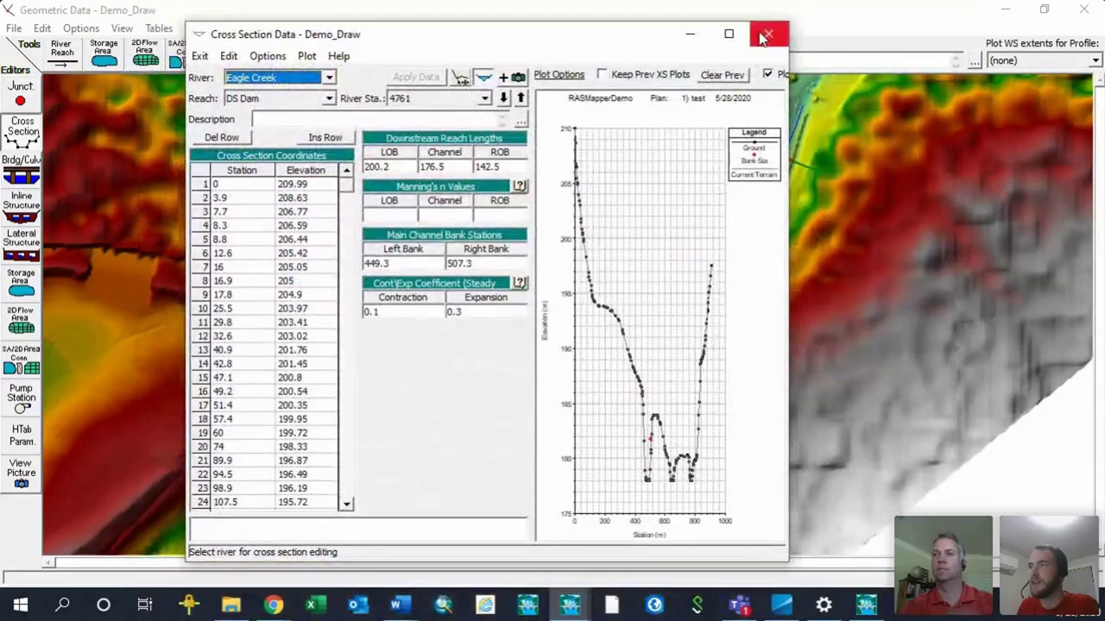
left_click(730, 33)
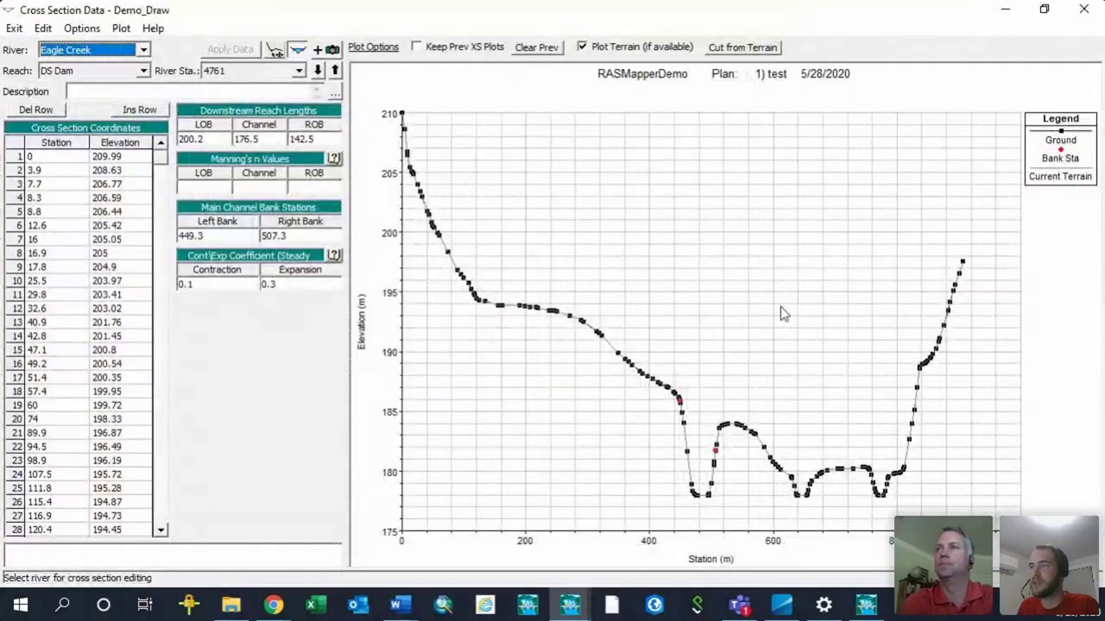
- Toggle Plot Terrain off and back on for cross section 4761, keeping the window full screen
left_click(584, 48)
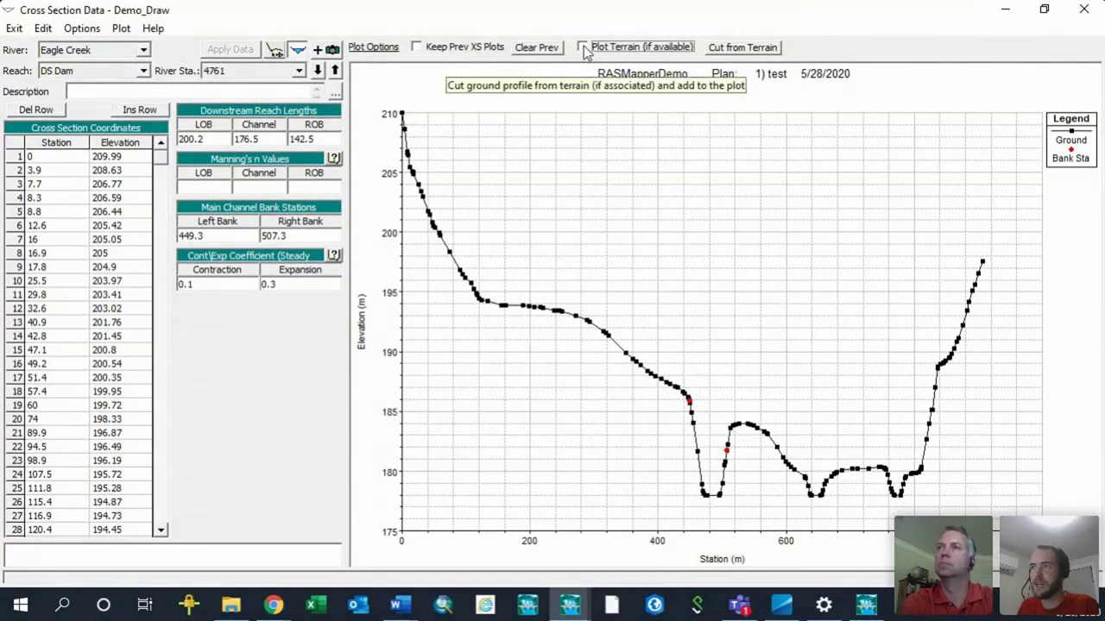
left_click(584, 48)
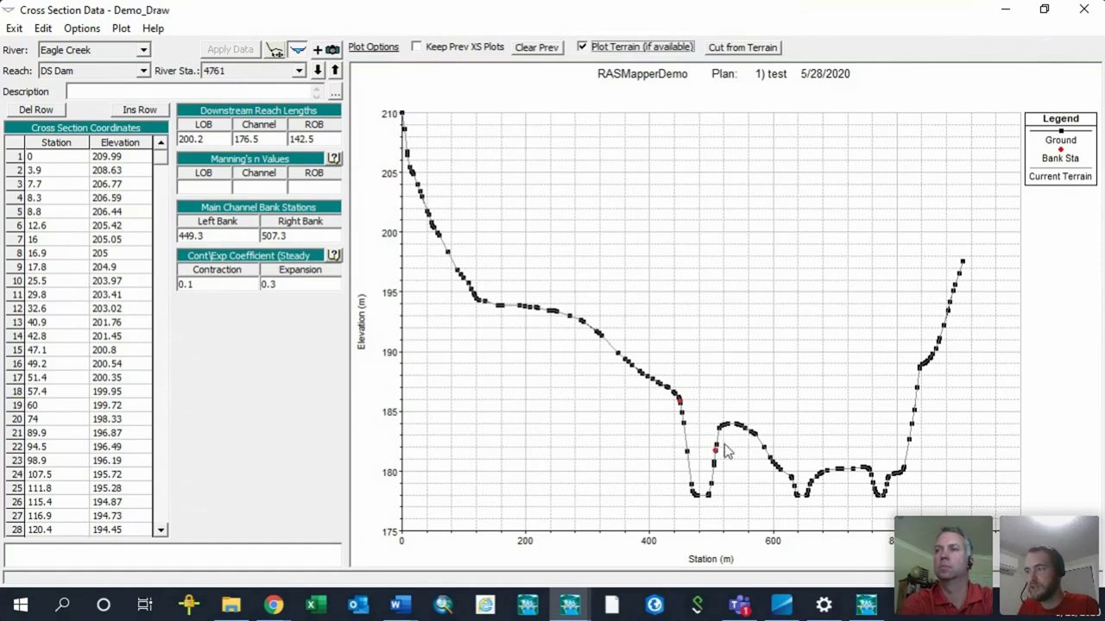
left_click_drag(812, 13, 623, 72)
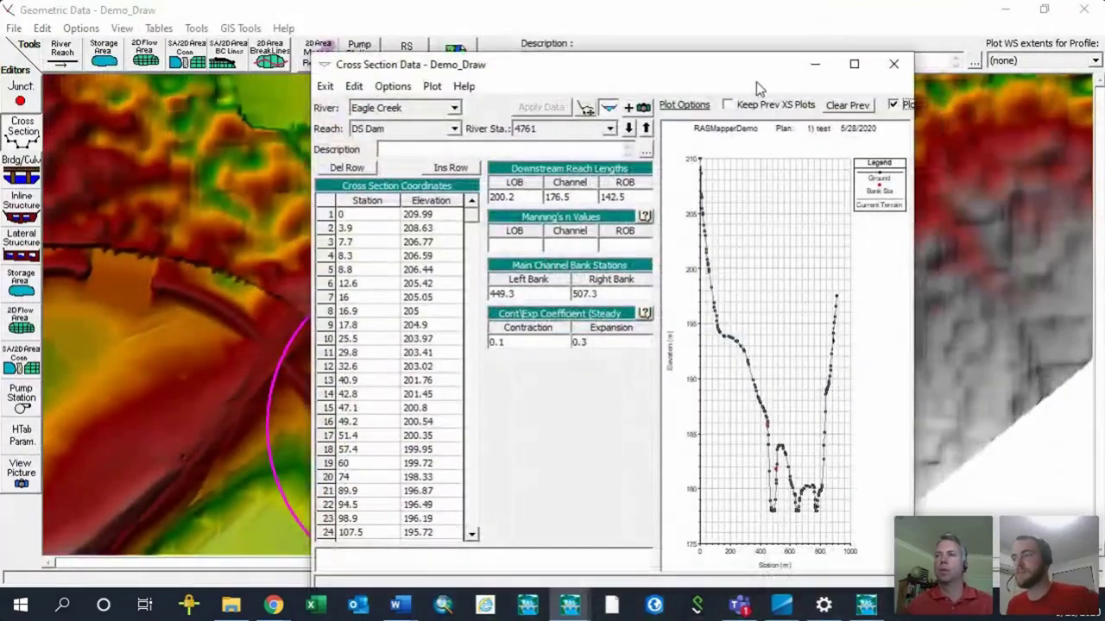
left_click(850, 65)
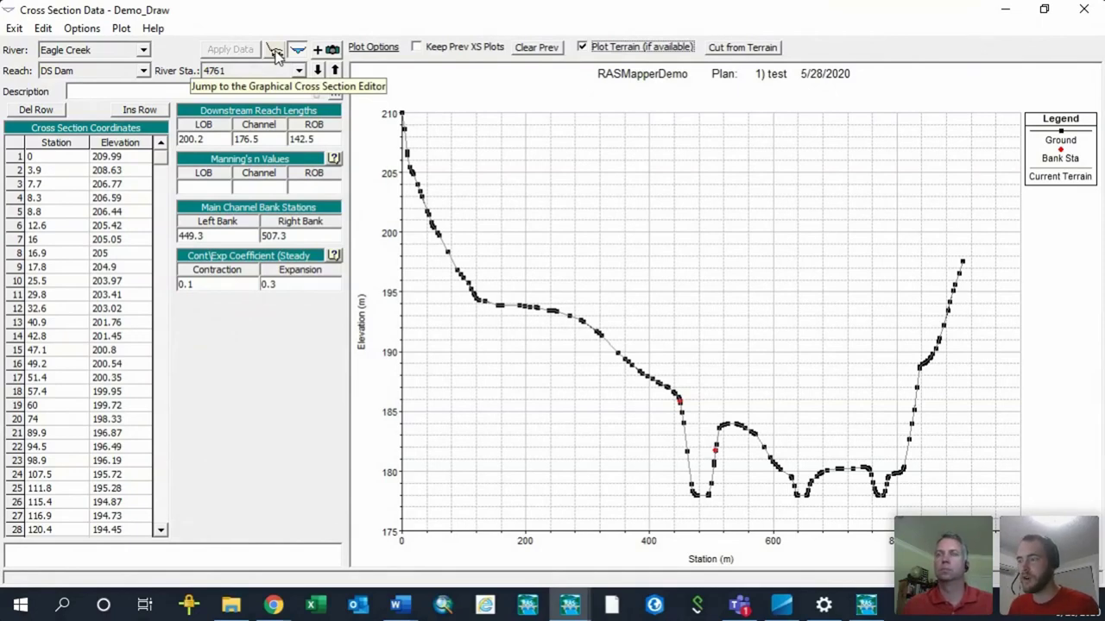
- Open the Graphic XS Editor full screen and move the right bank station onto the channel edge
left_click(274, 52)
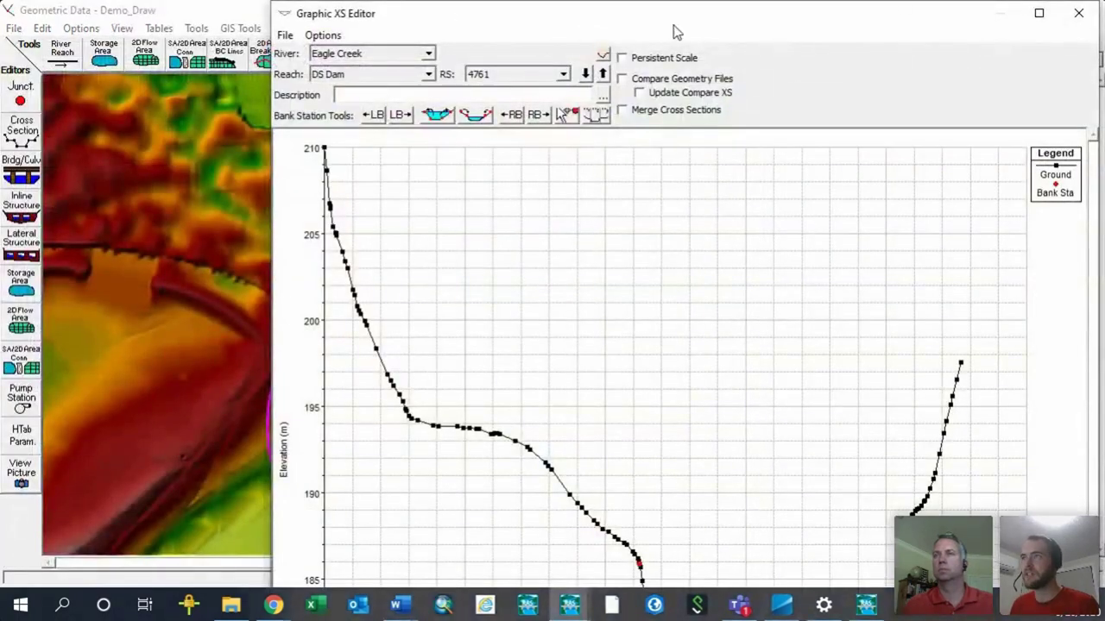
left_click(1041, 15)
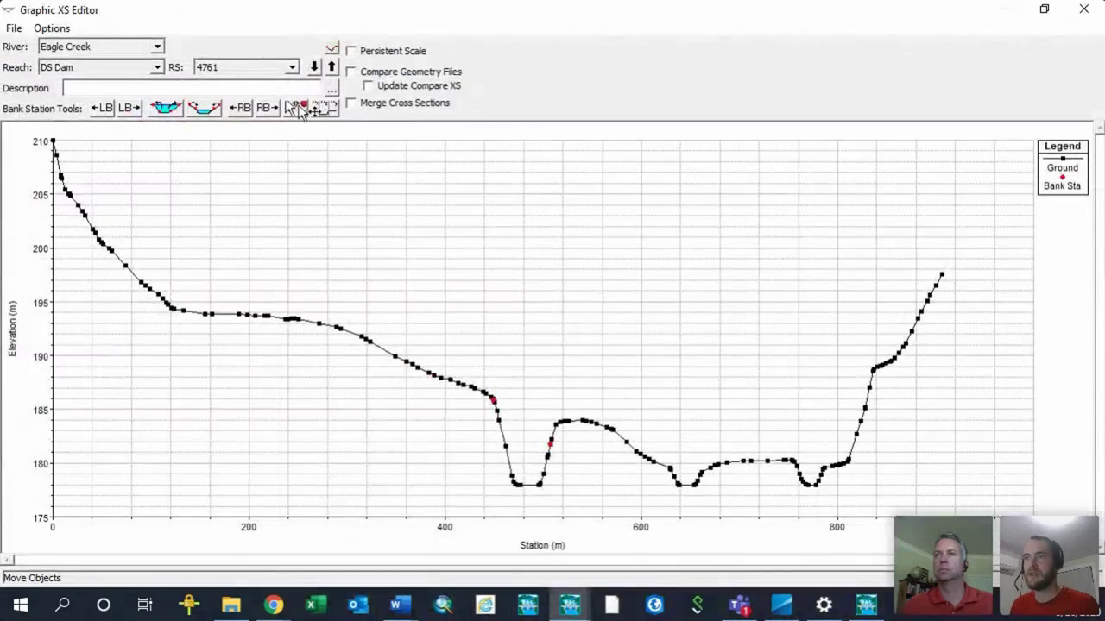
left_click(297, 110)
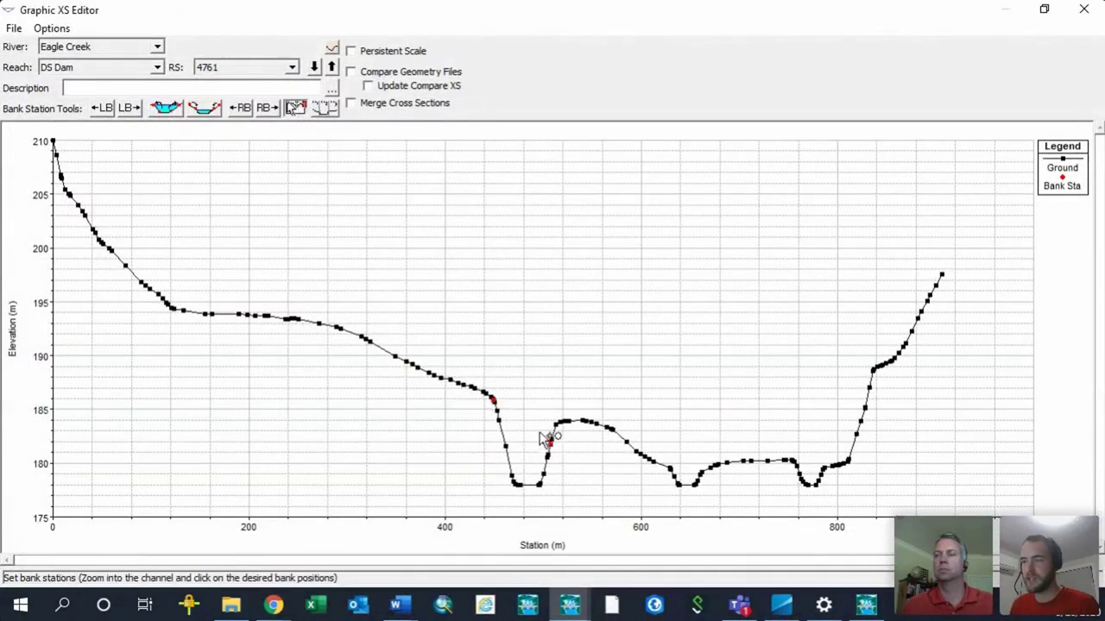
left_click(562, 422)
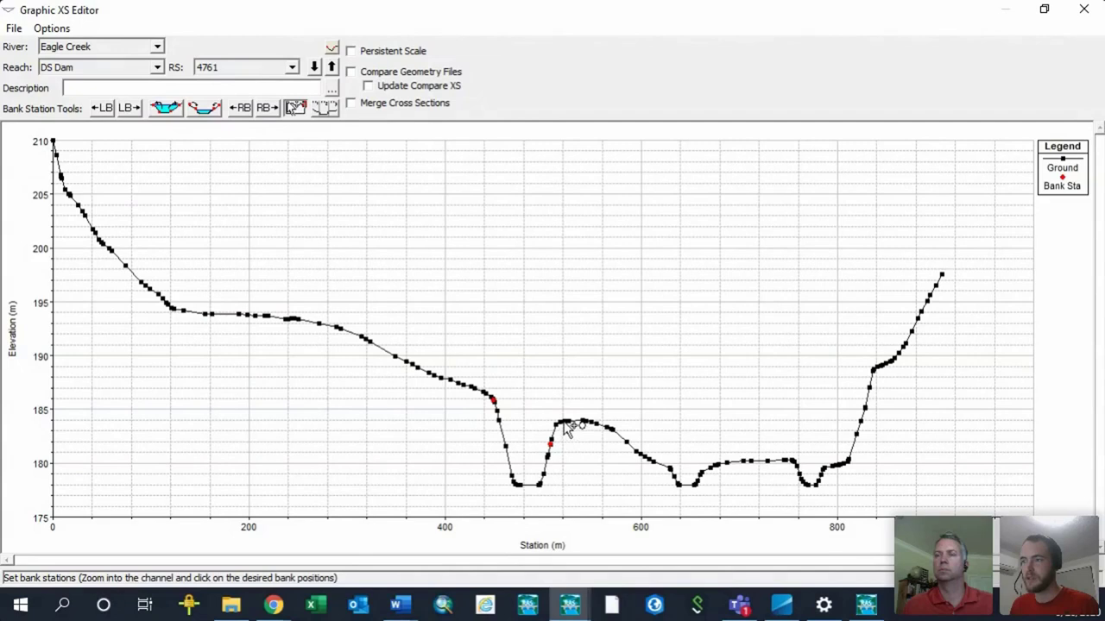
- Step through cross sections 4182, 3311, 2320, 519, 4761 and 4182, then close the editor
left_click(315, 68)
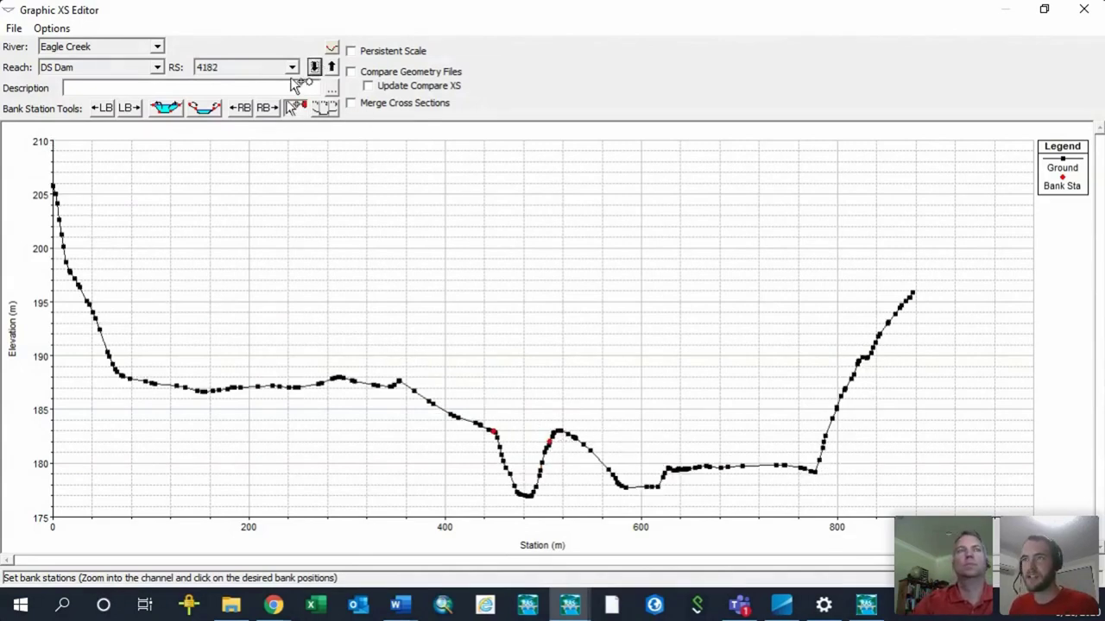
left_click(315, 68)
left_click(314, 68)
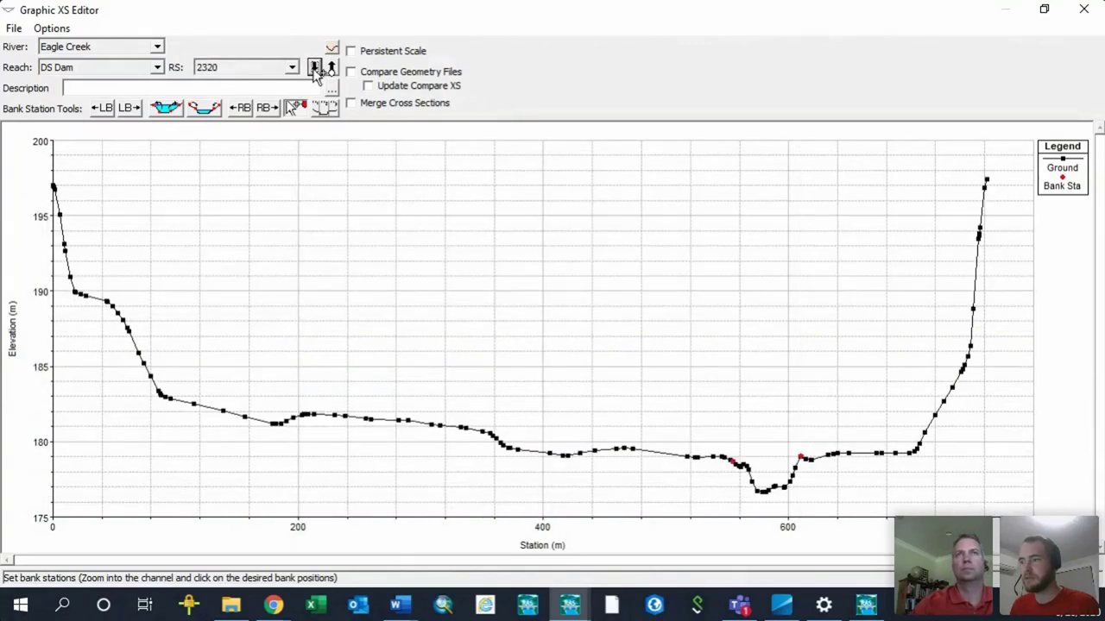
left_click(315, 68)
left_click(314, 68)
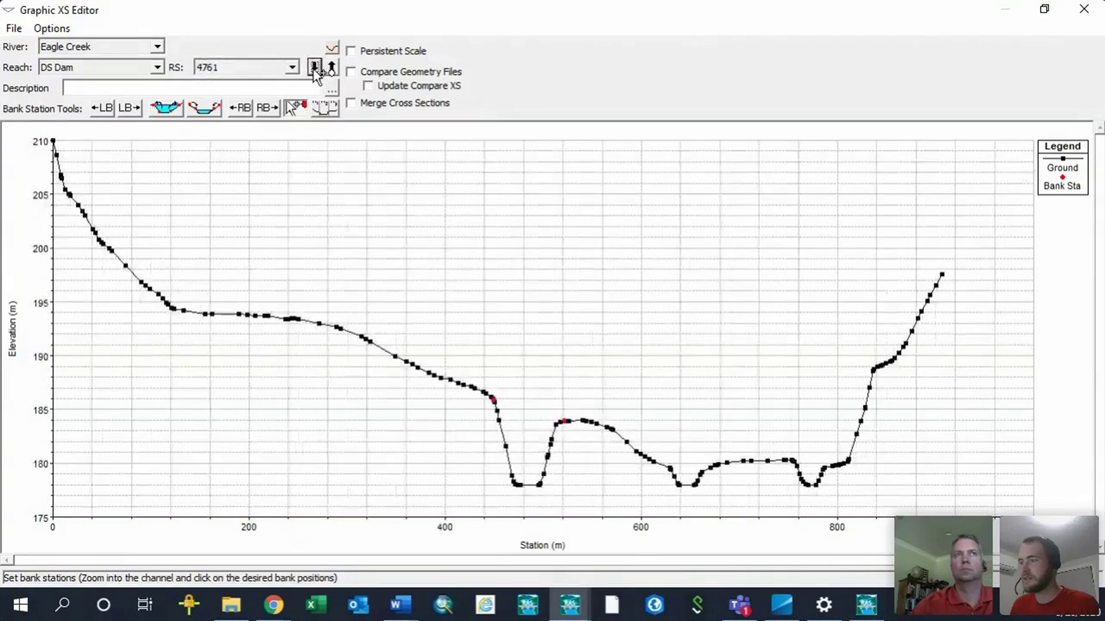
left_click(315, 68)
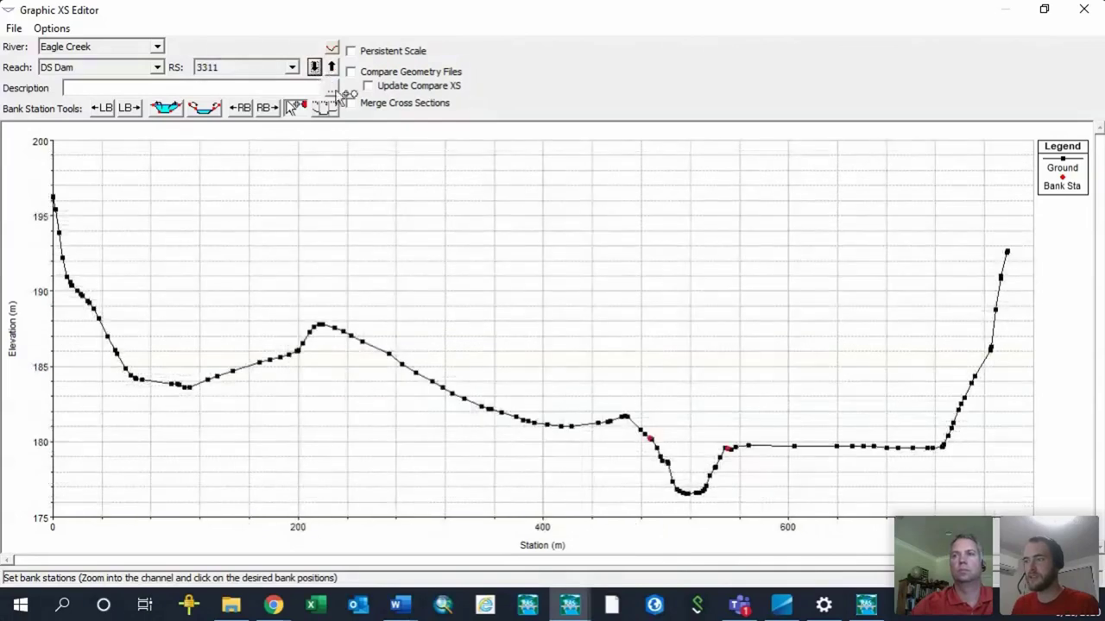
left_click(1084, 10)
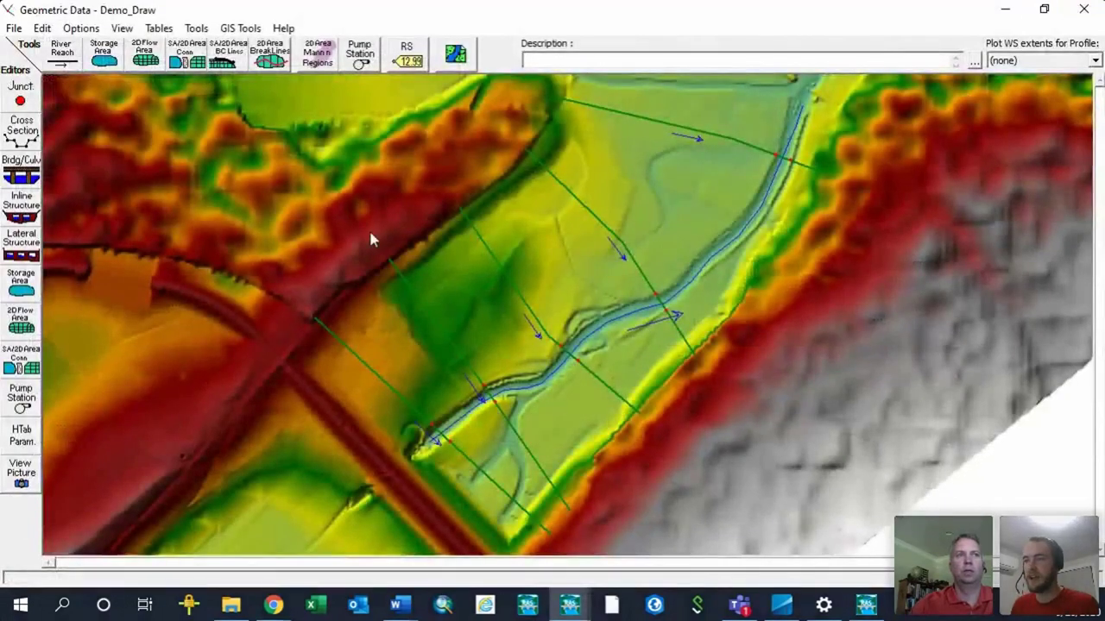
- Close Geometric Data, return to RAS Mapper, and edit Cross Sections with all five lines selected
left_click(1084, 9)
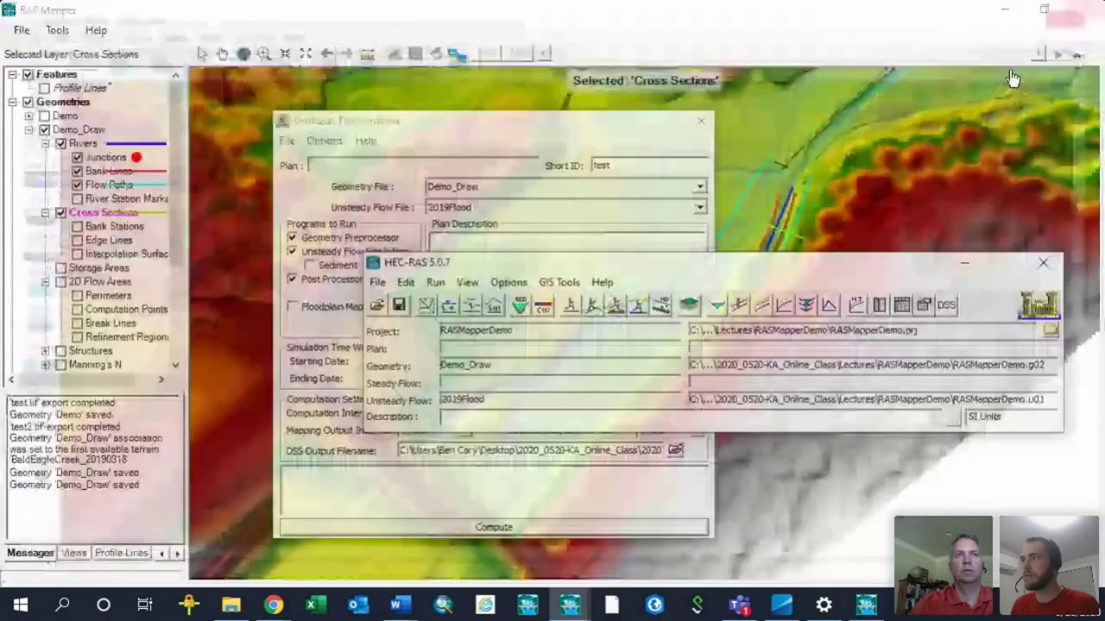
left_click(40, 251)
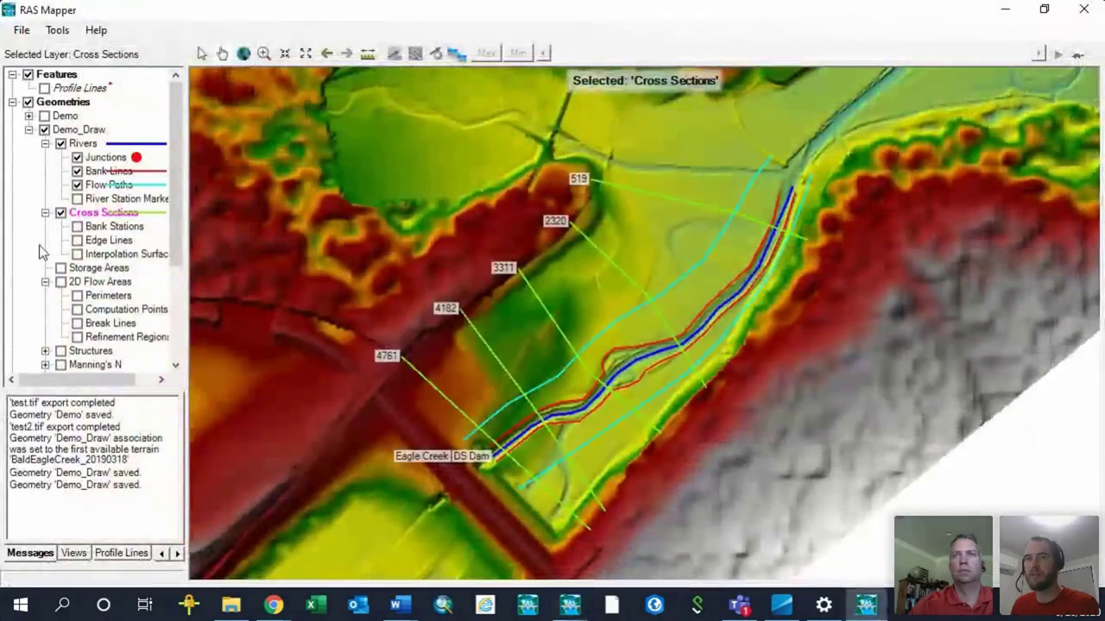
right_click(80, 210)
left_click(122, 263)
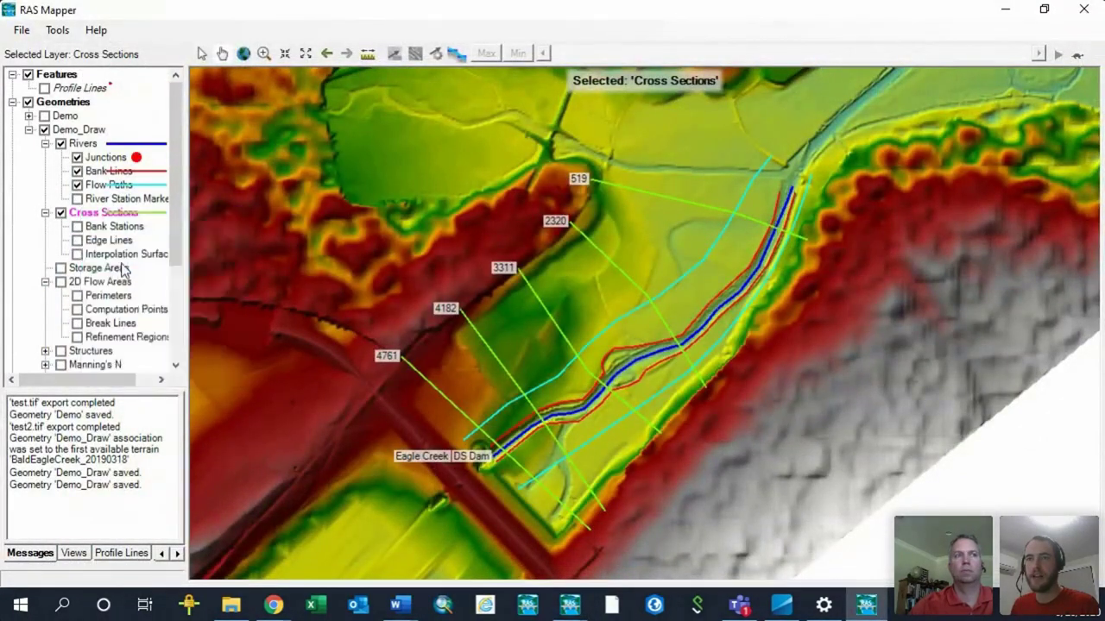
left_click_drag(384, 481, 674, 204)
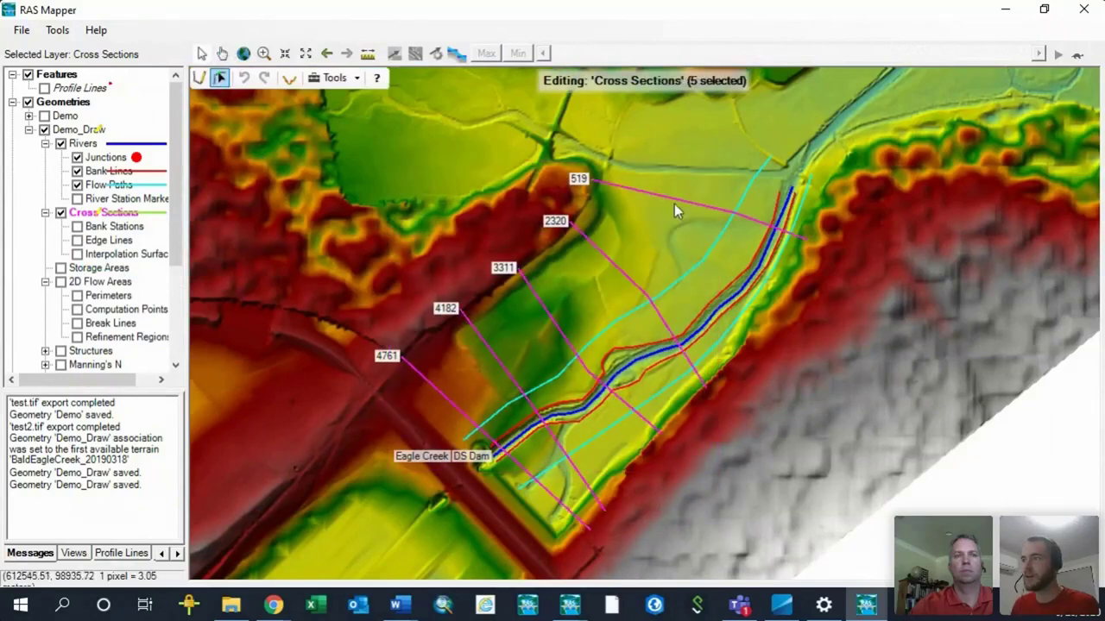
right_click(674, 208)
mouse_move(816, 331)
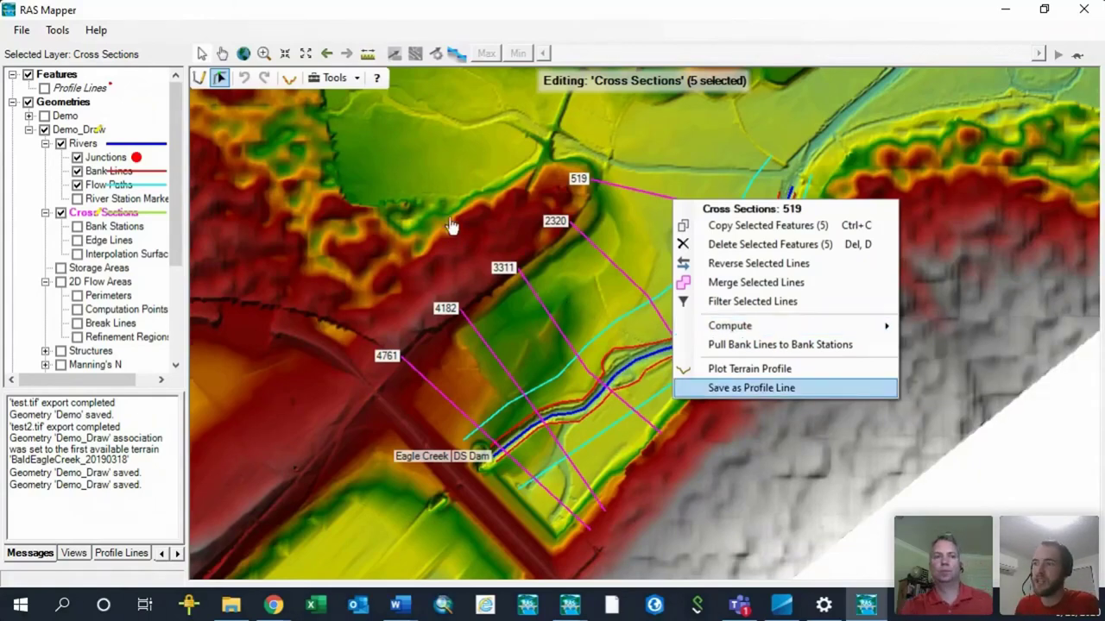
left_click(620, 418)
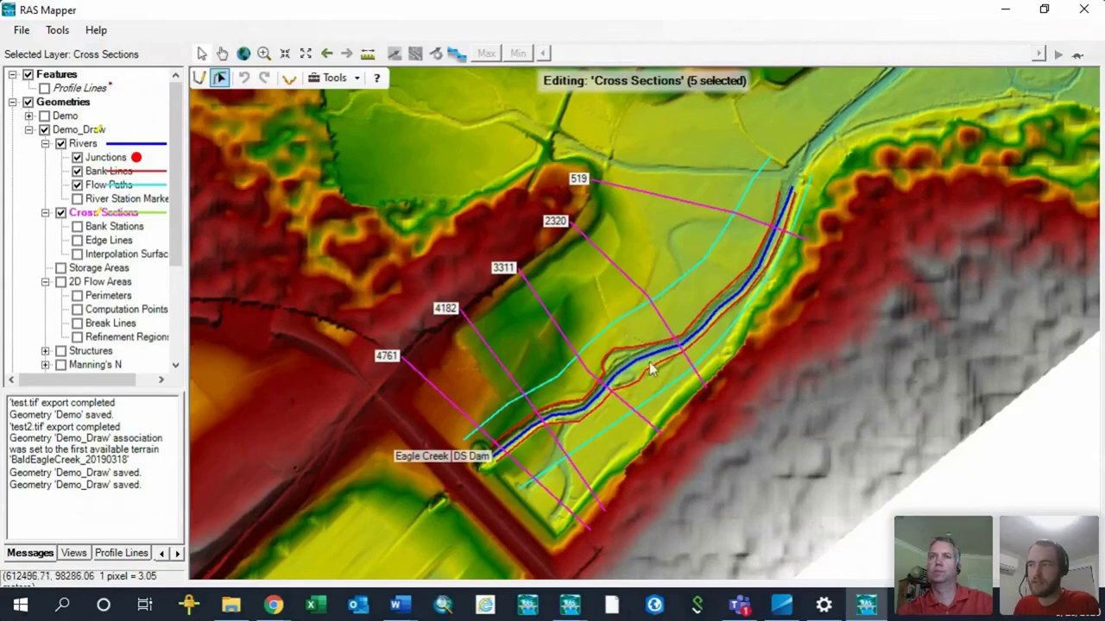
- Stop editing Cross Sections, save Demo_Draw, and collapse the Cross Sections sub-layers
right_click(84, 215)
left_click(116, 268)
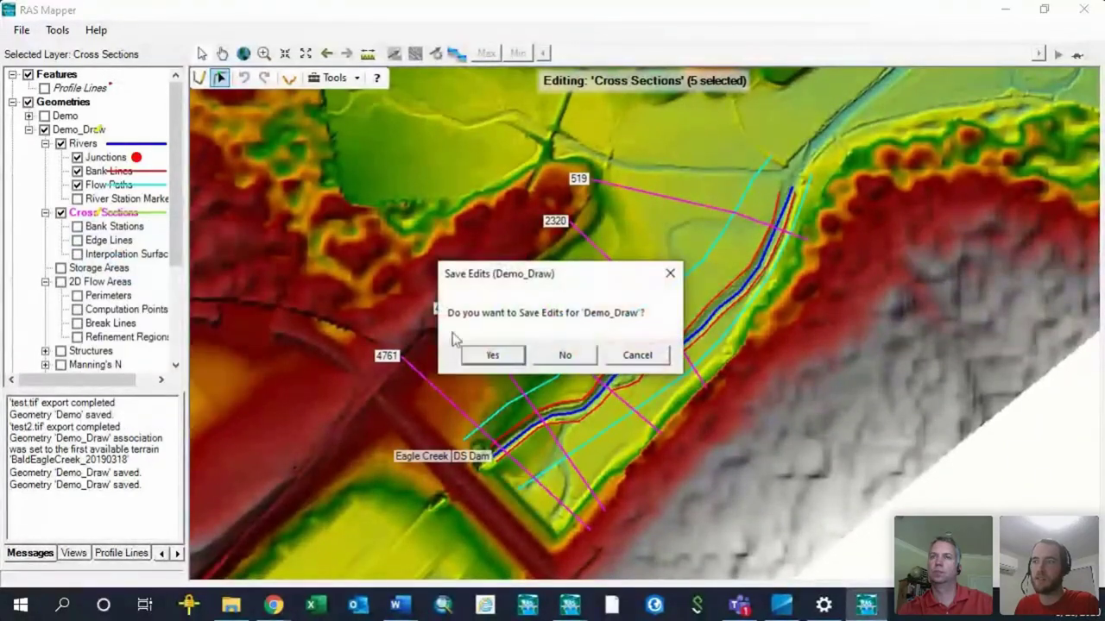
left_click(495, 353)
left_click(46, 213)
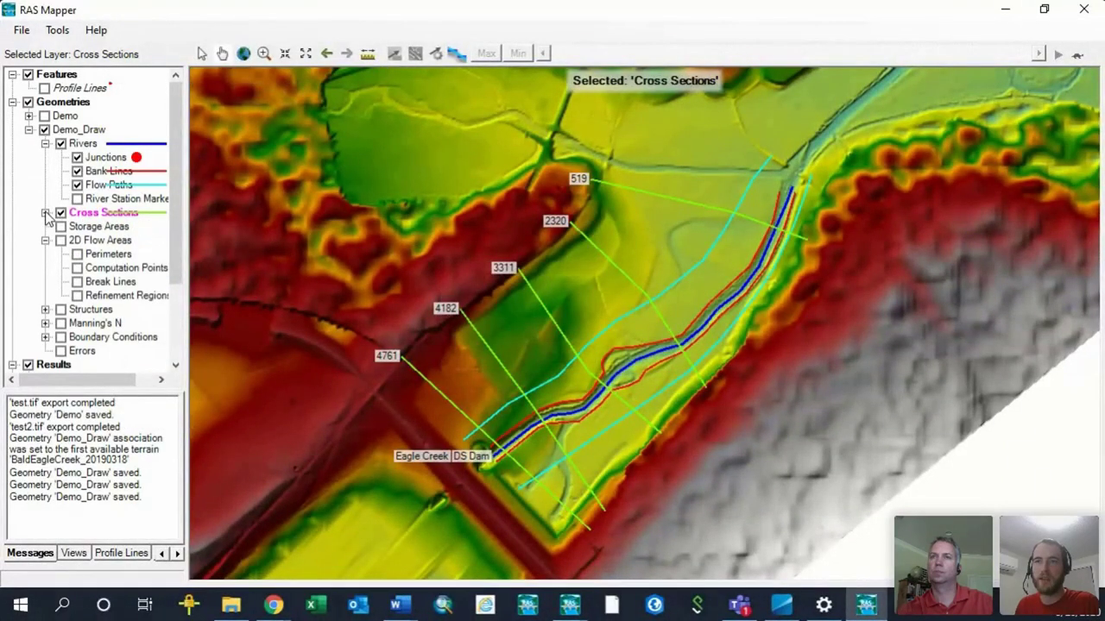
- Expand the Cross Sections sub-layers and show the Bank Stations points
left_click(46, 213)
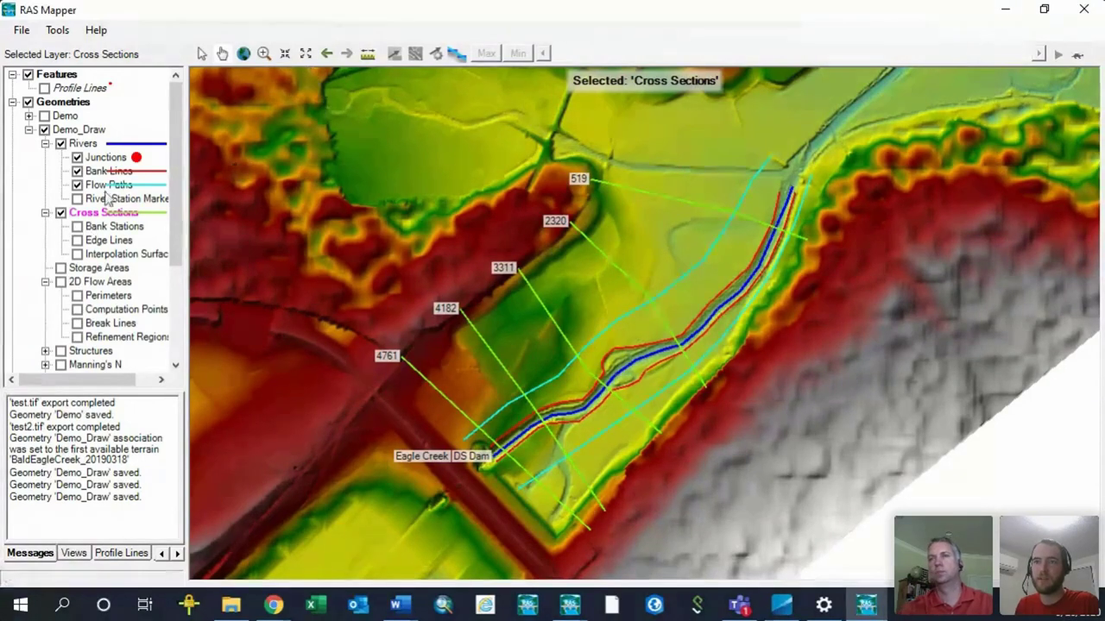
left_click(77, 226)
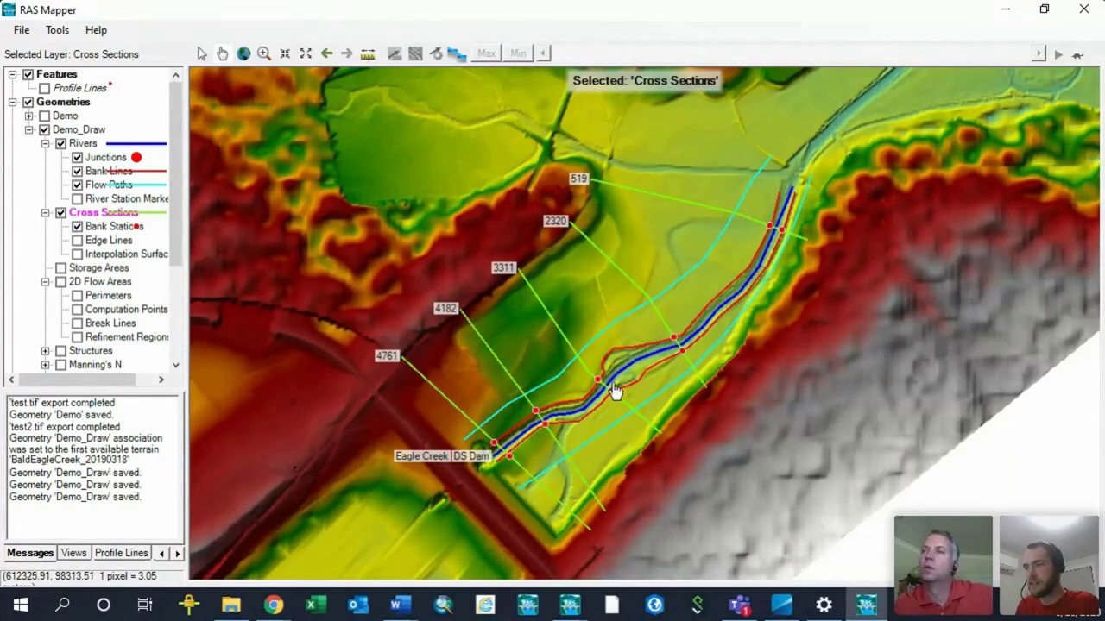
scroll(509, 468, "up", 2)
scroll(507, 466, "up", 3)
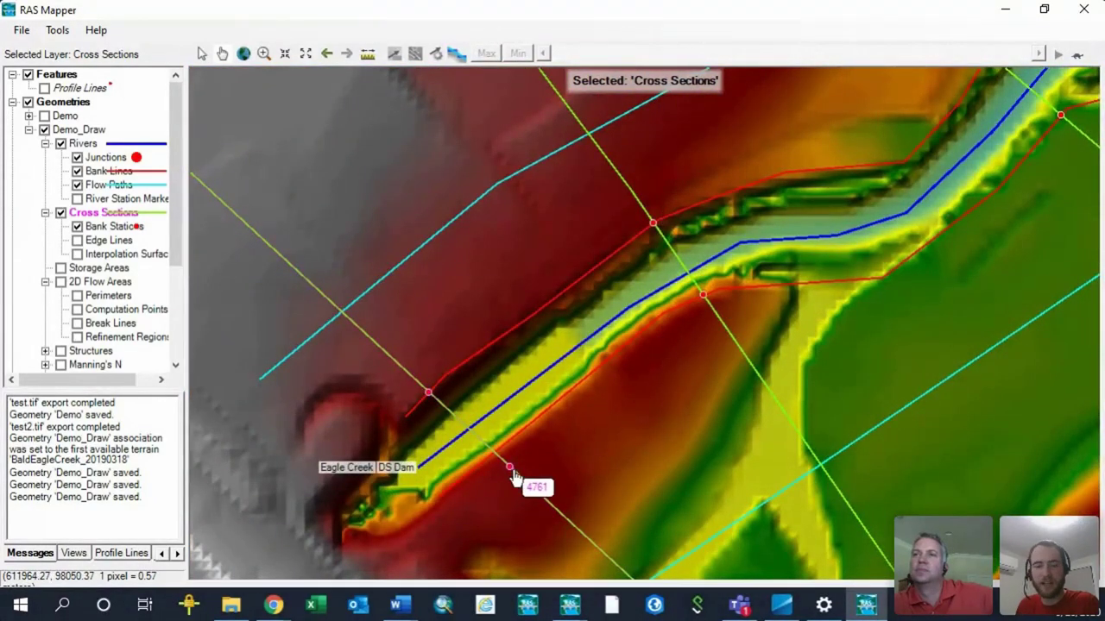
scroll(512, 477, "down", 5)
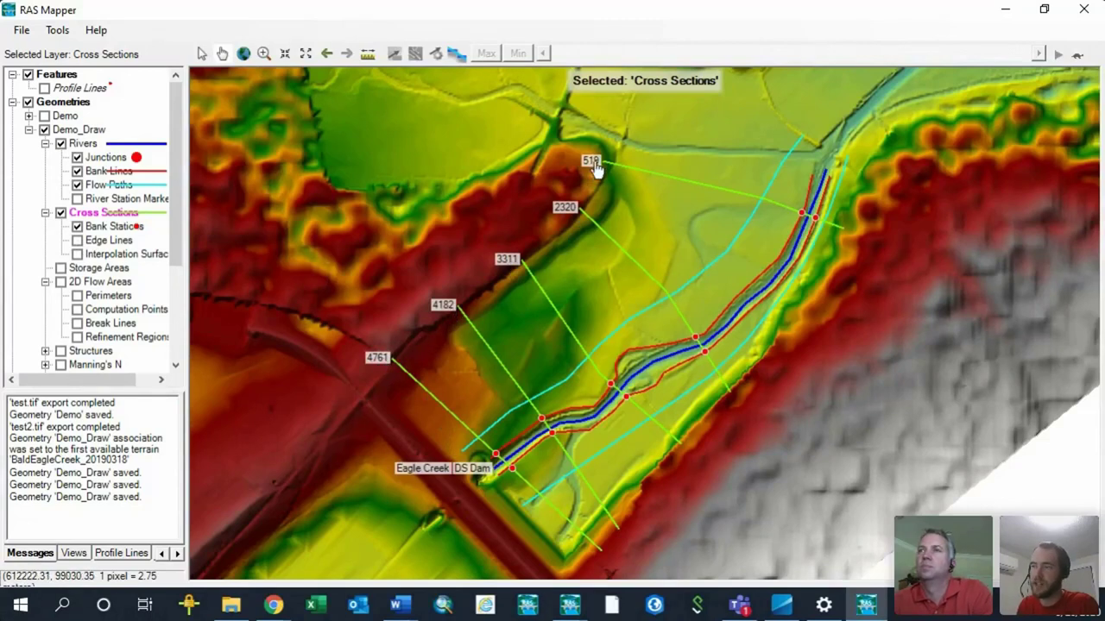
- Turn Edge Lines and Interpolation Surface on, then back off
left_click(77, 241)
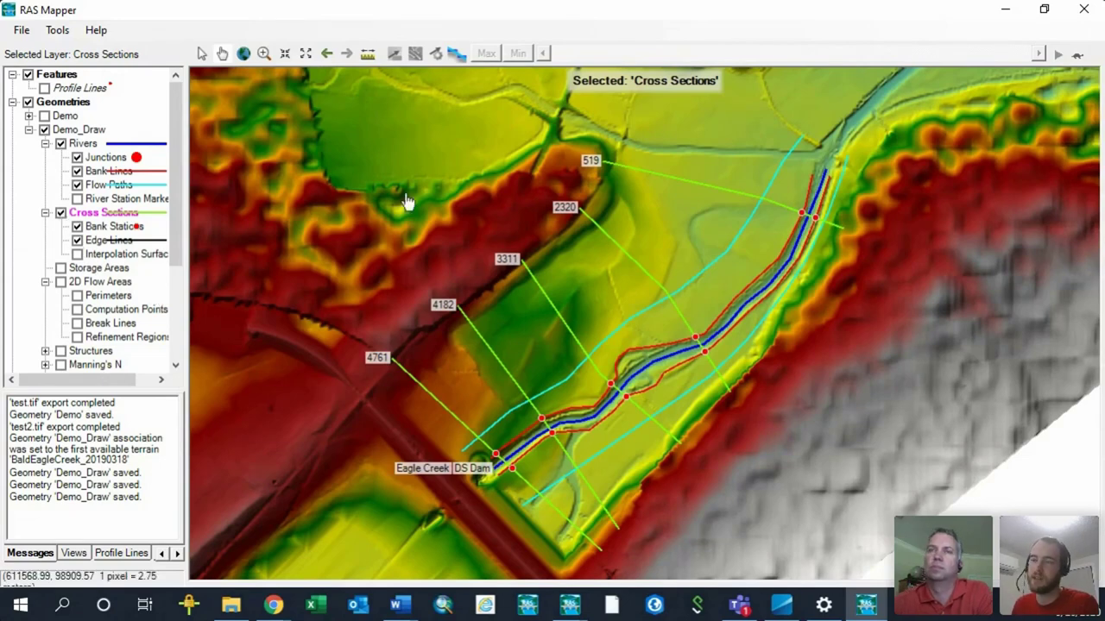
left_click(77, 241)
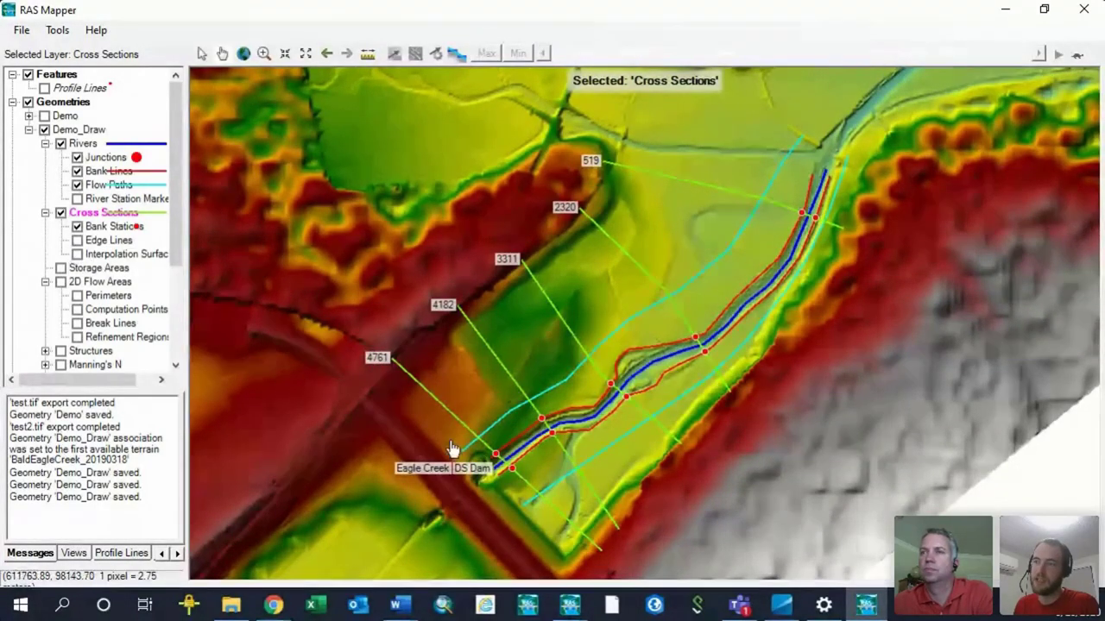
left_click(77, 254)
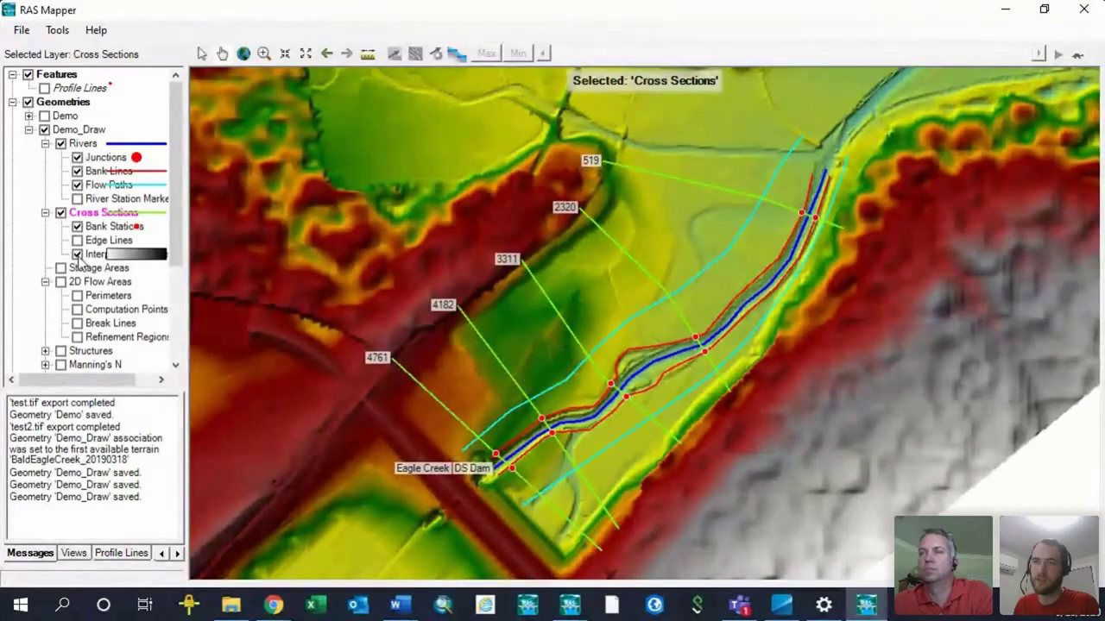
left_click(77, 255)
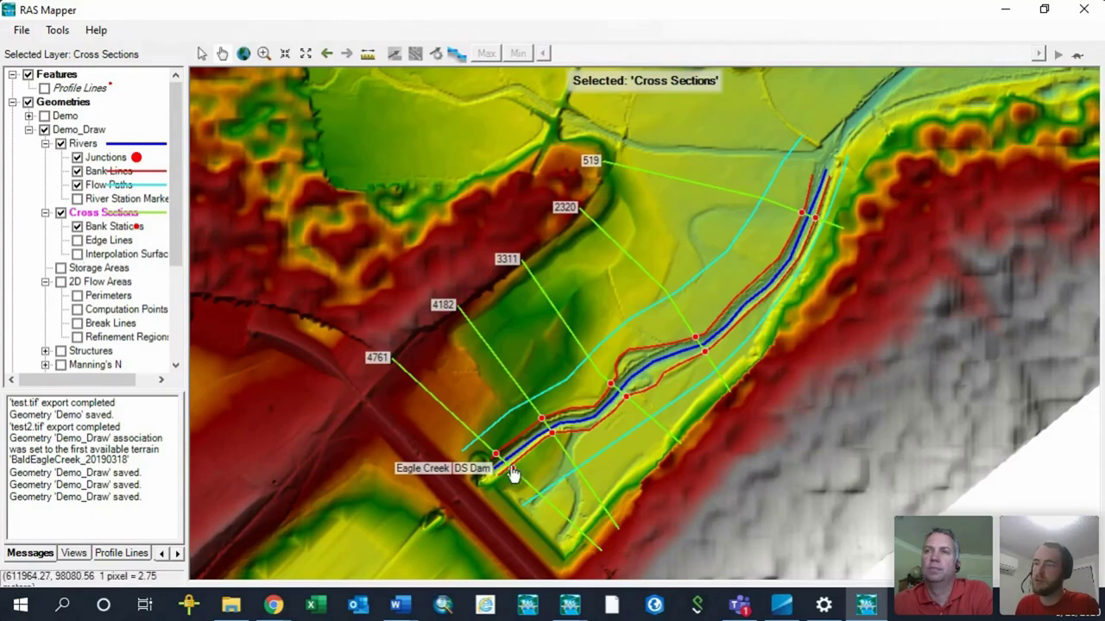
- Widen the layer panel and show the River Station Markers layer
scroll(466, 462, "down", 2)
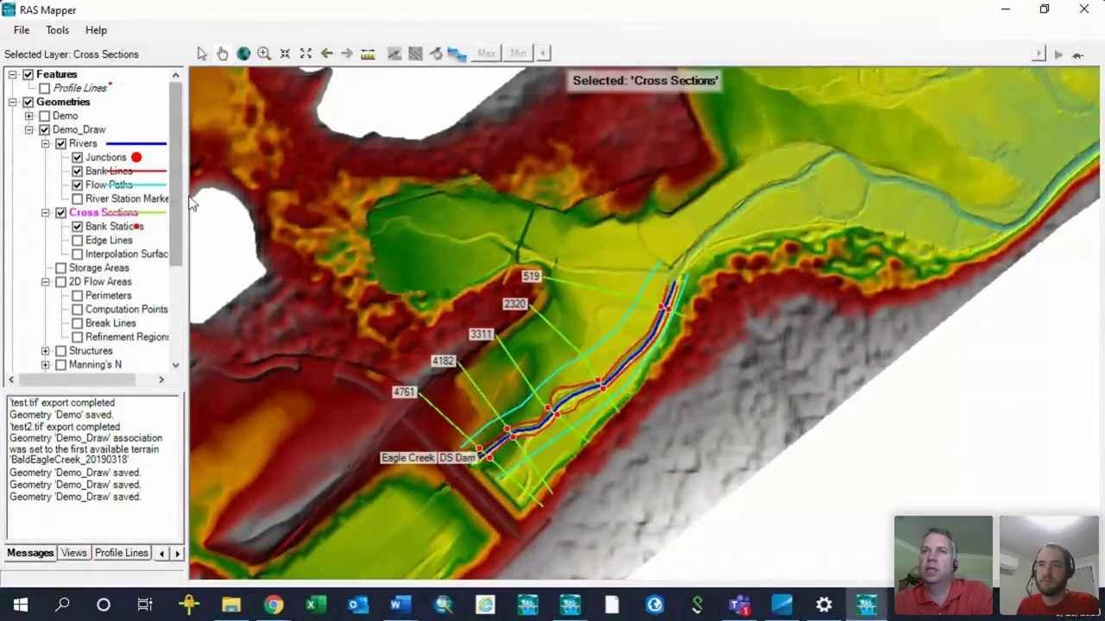
left_click_drag(185, 194, 266, 198)
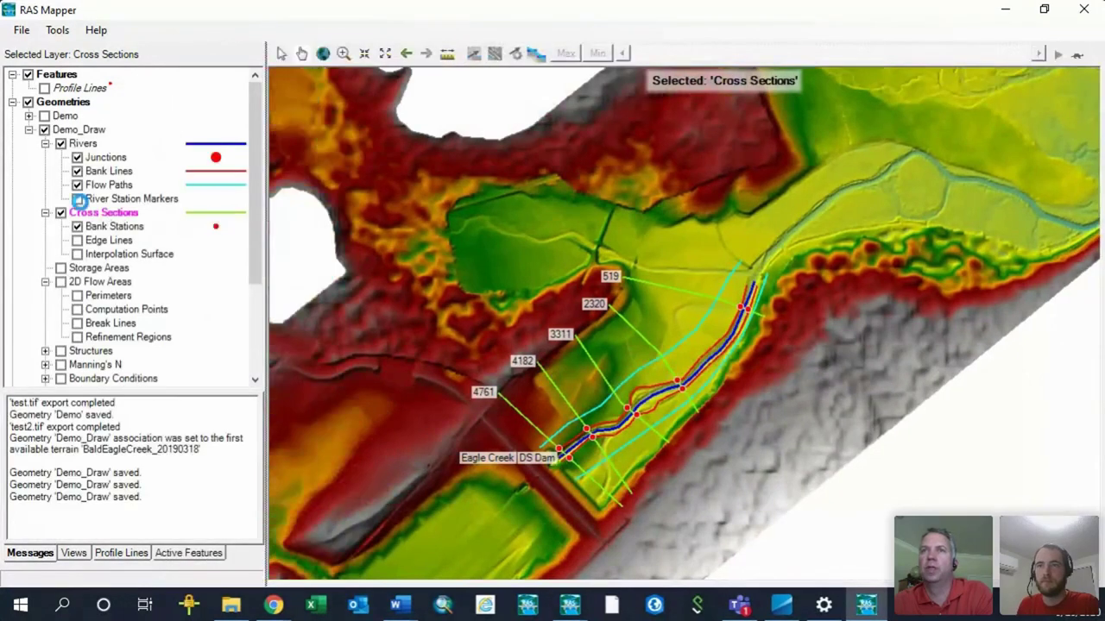
left_click(79, 199)
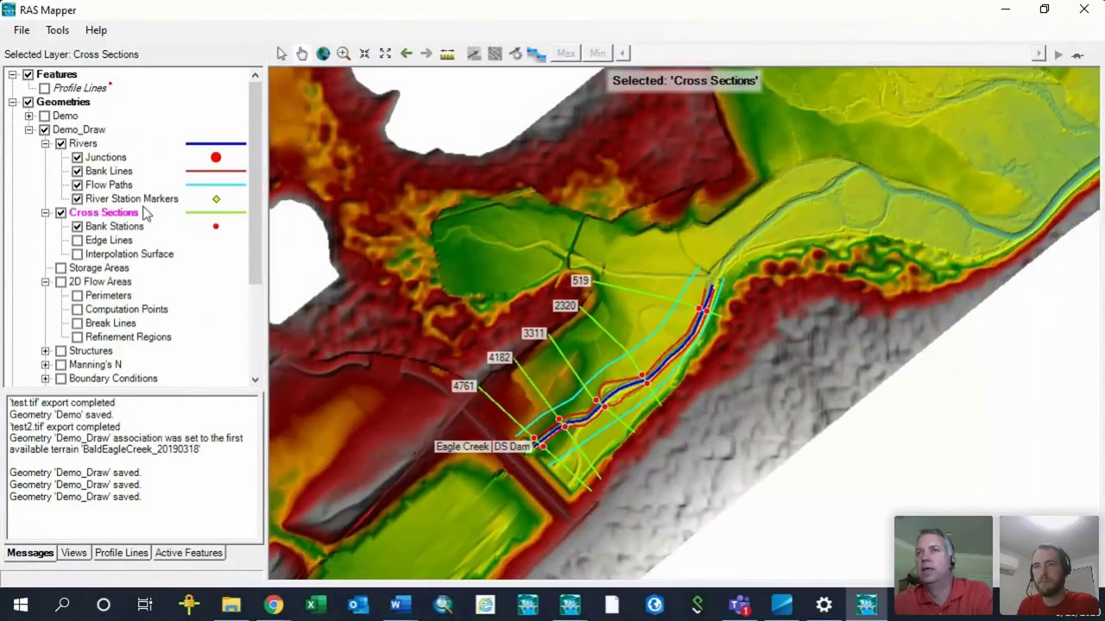
scroll(647, 444, "up", 2)
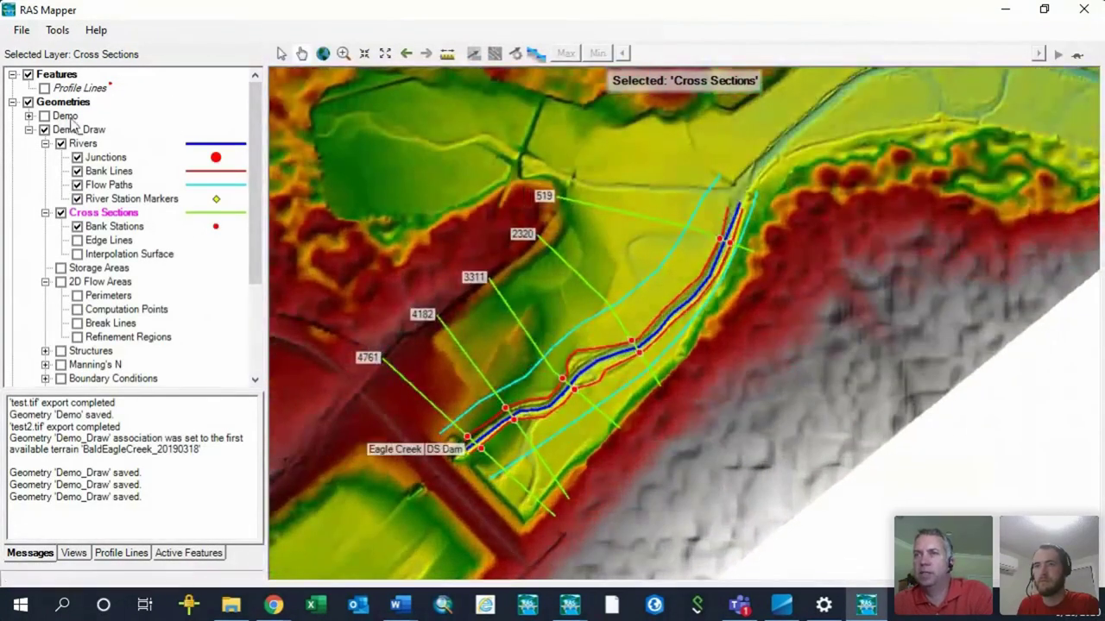
- Start editing River Station Markers in add-marker mode
left_click(131, 198)
right_click(131, 196)
left_click(203, 227)
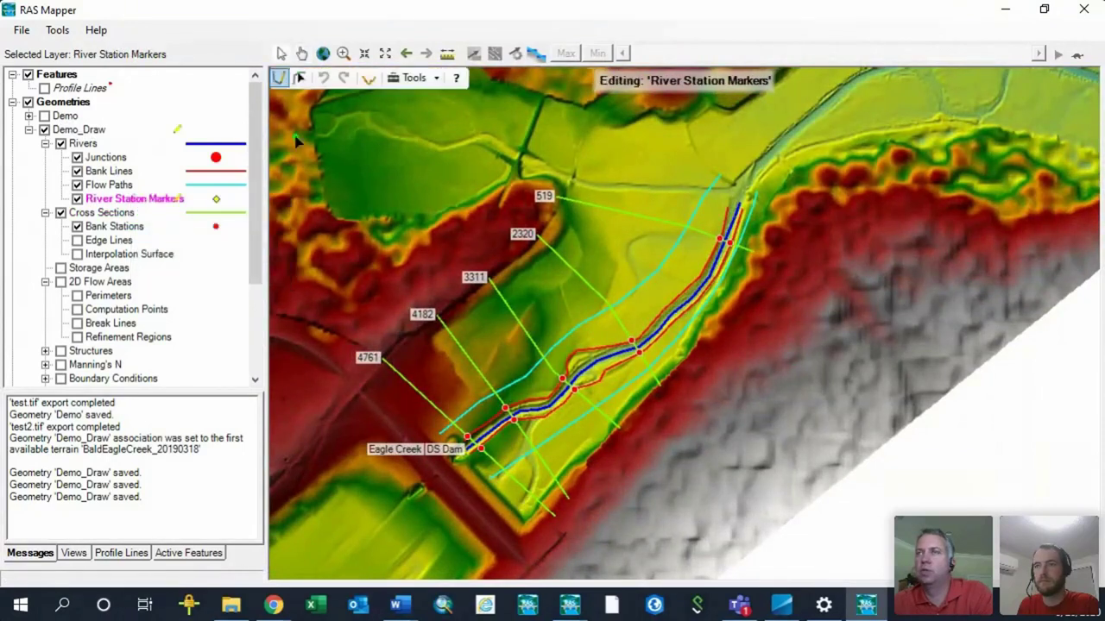
left_click(278, 79)
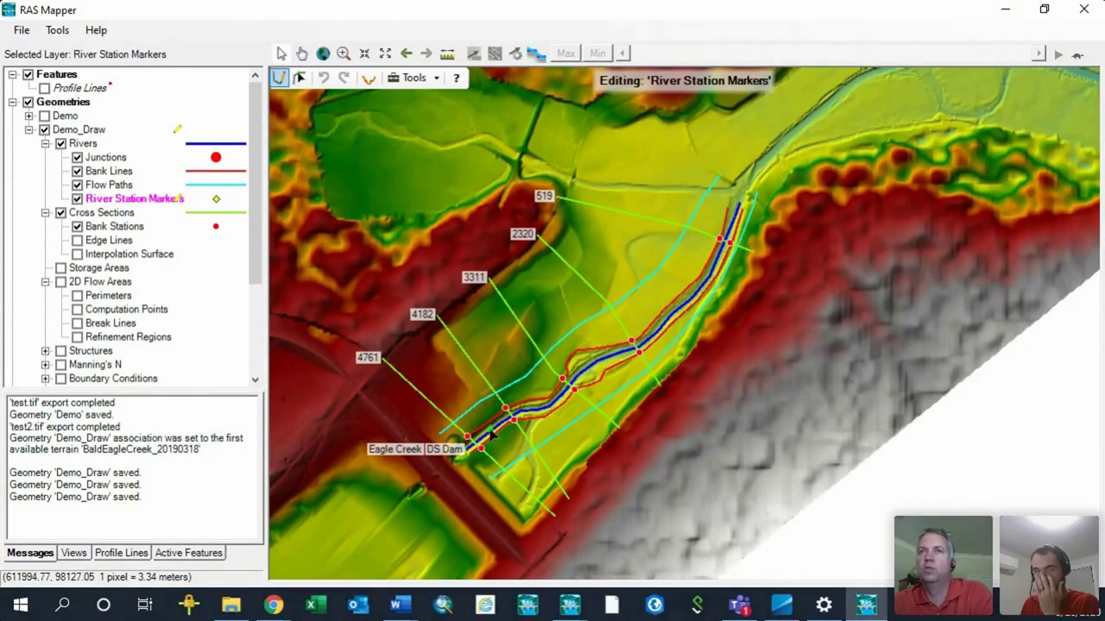
scroll(540, 416, "up", 1)
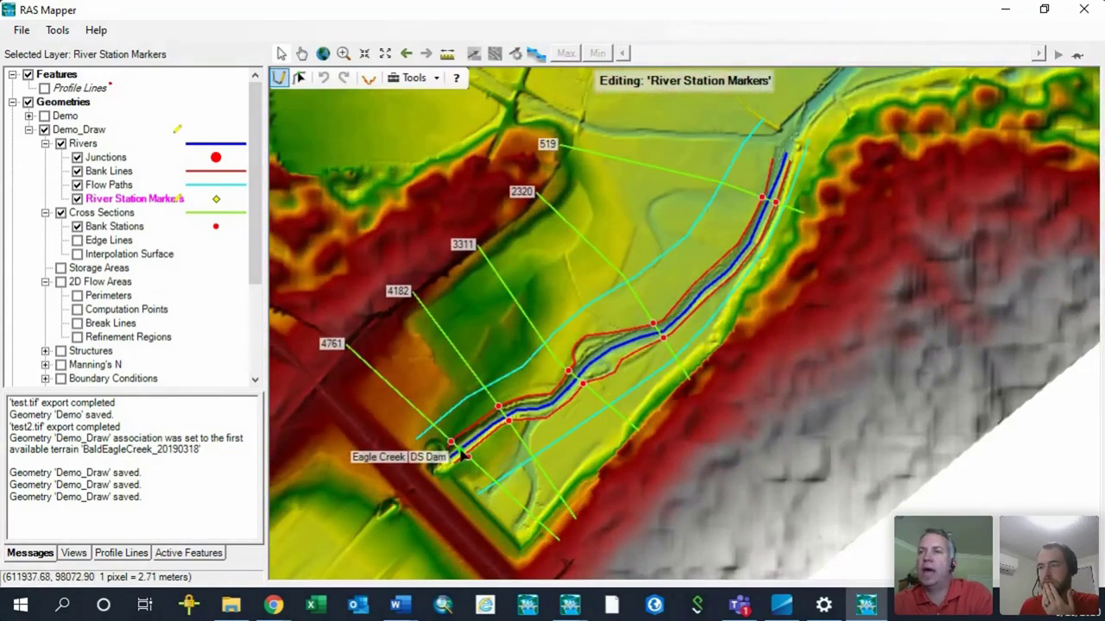
- Place a 5000 river station marker on the channel, then undo that edit
left_click(460, 454)
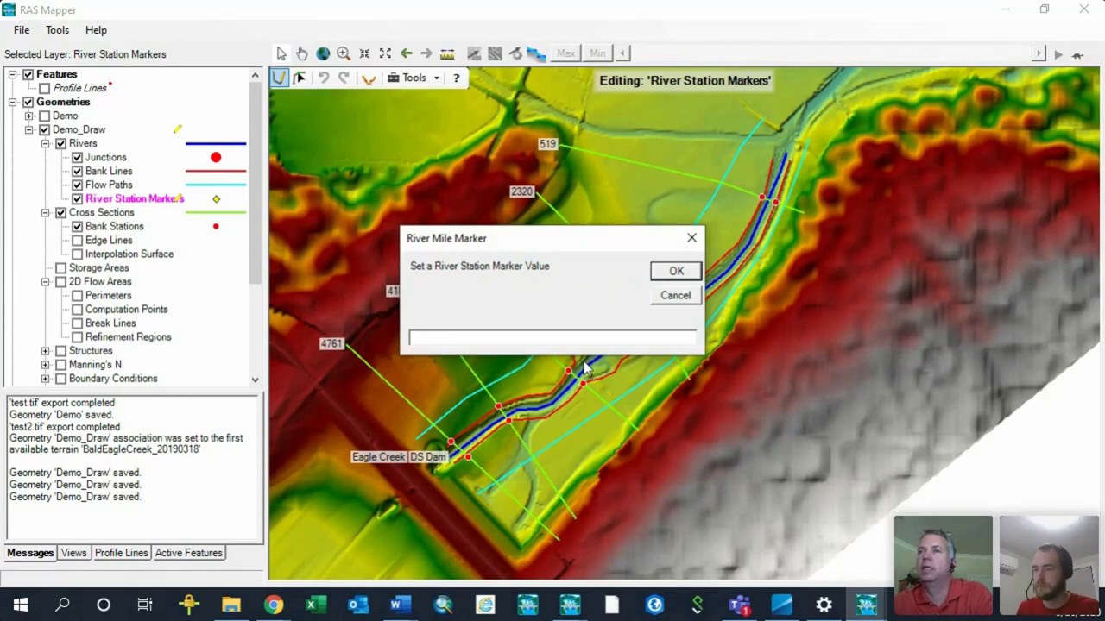
type("5000")
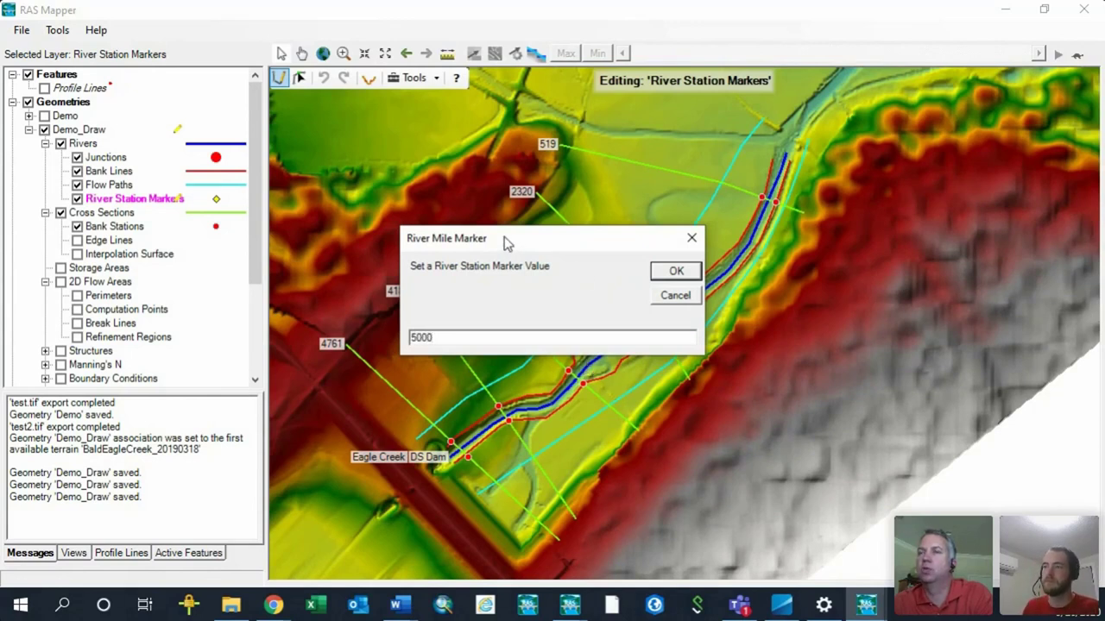
mouse_move(504, 237)
left_mouse_down()
mouse_move(458, 145)
mouse_move(445, 142)
left_mouse_up()
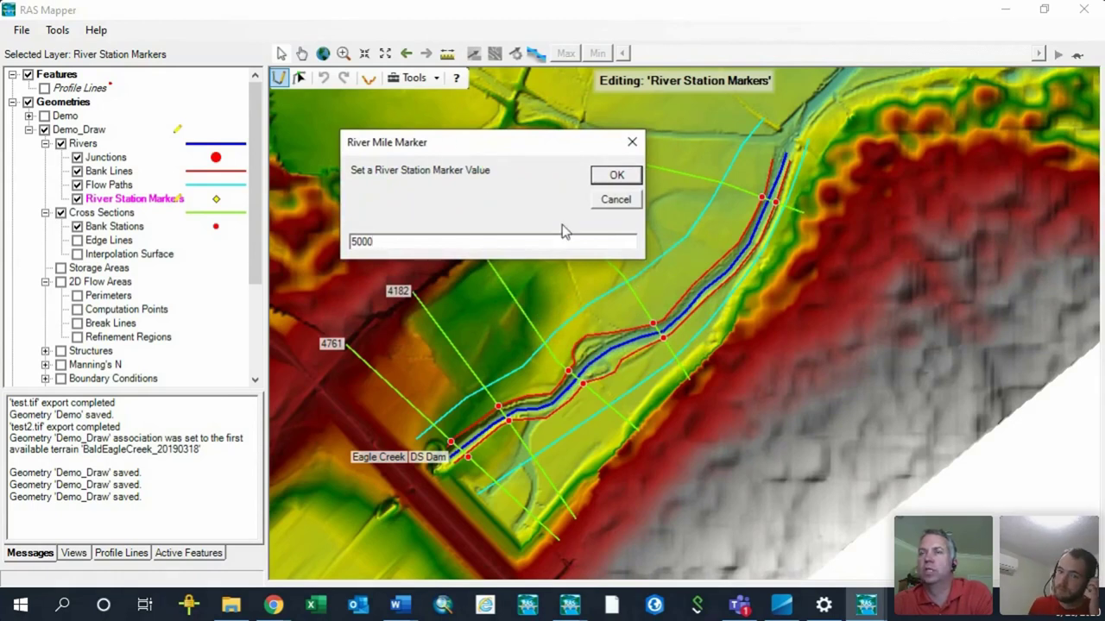
left_click(614, 176)
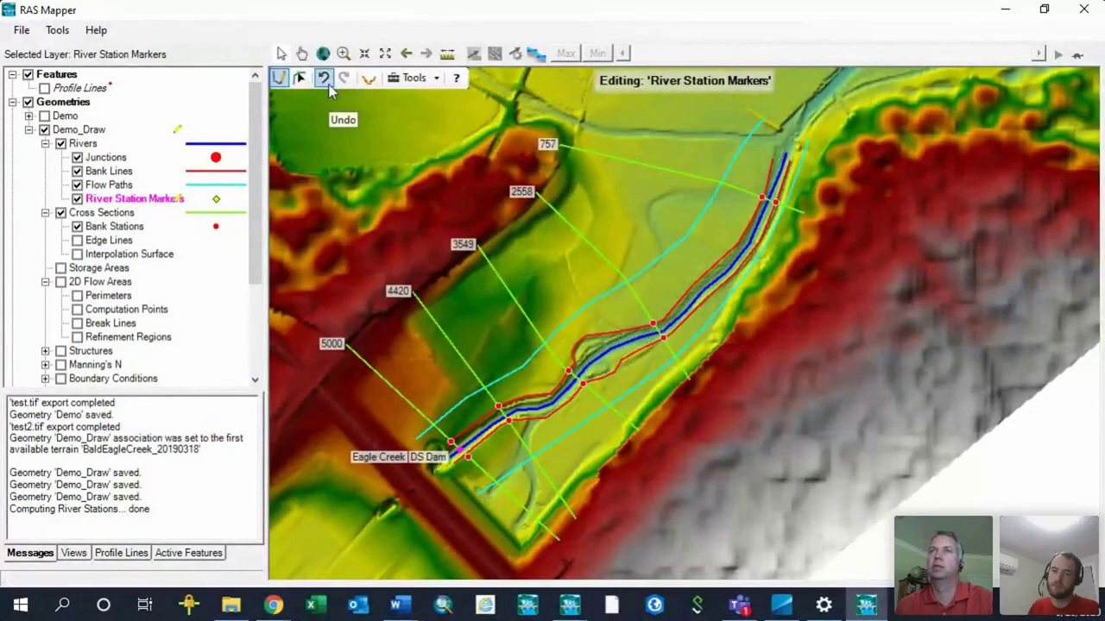
left_click(300, 80)
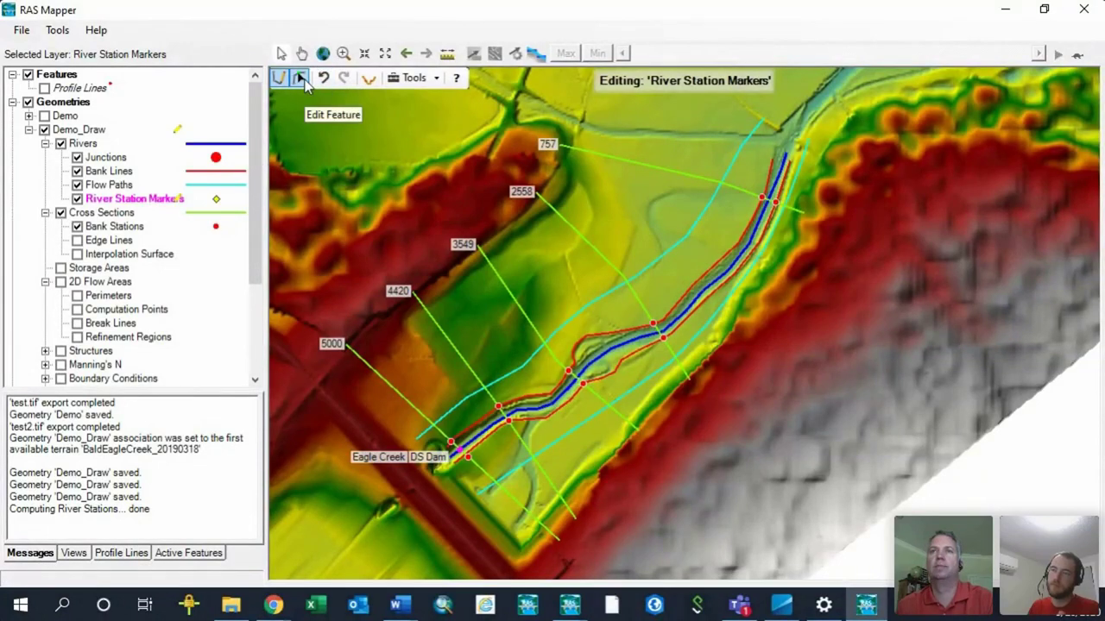
- Add a 6000 river station marker on the river near Eagle Creek DS Dam
right_click(128, 204)
left_click(300, 79)
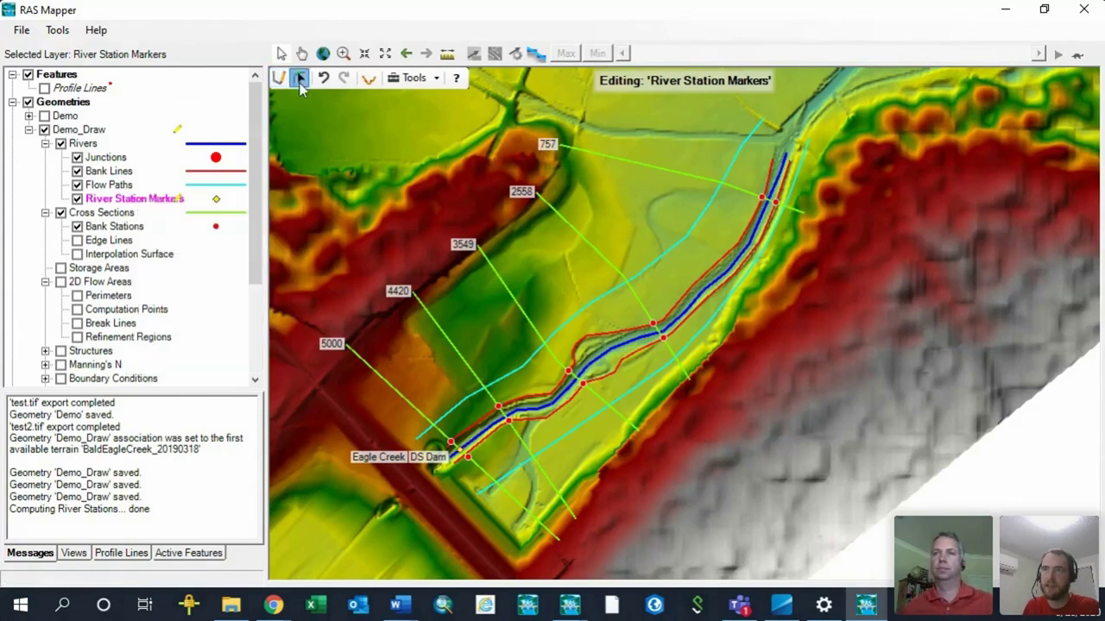
left_click(463, 458)
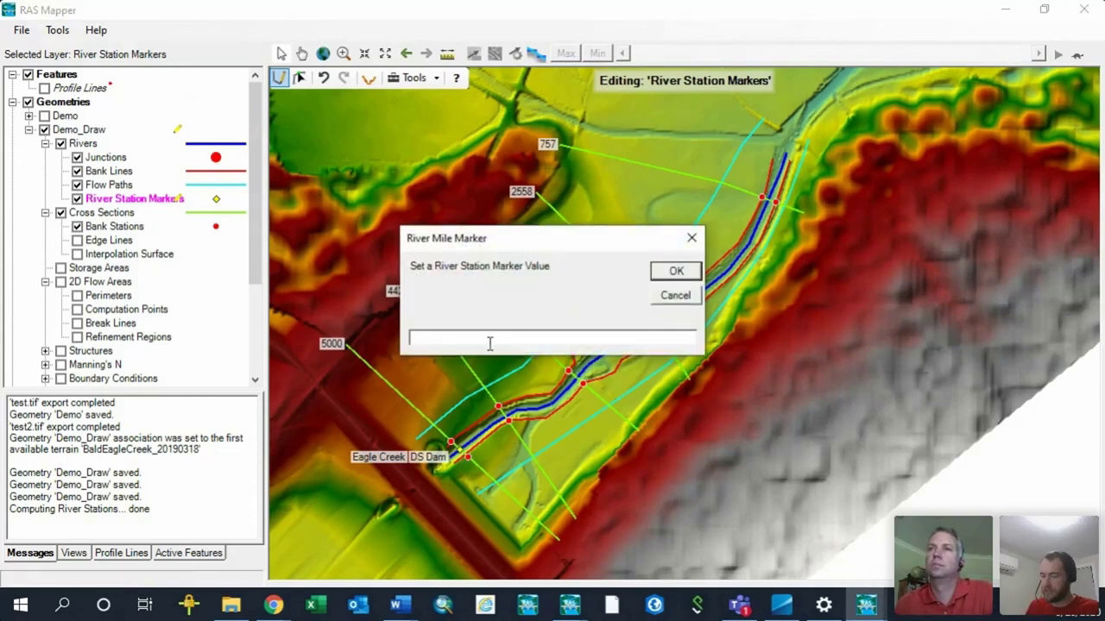
left_click_drag(475, 248, 600, 357)
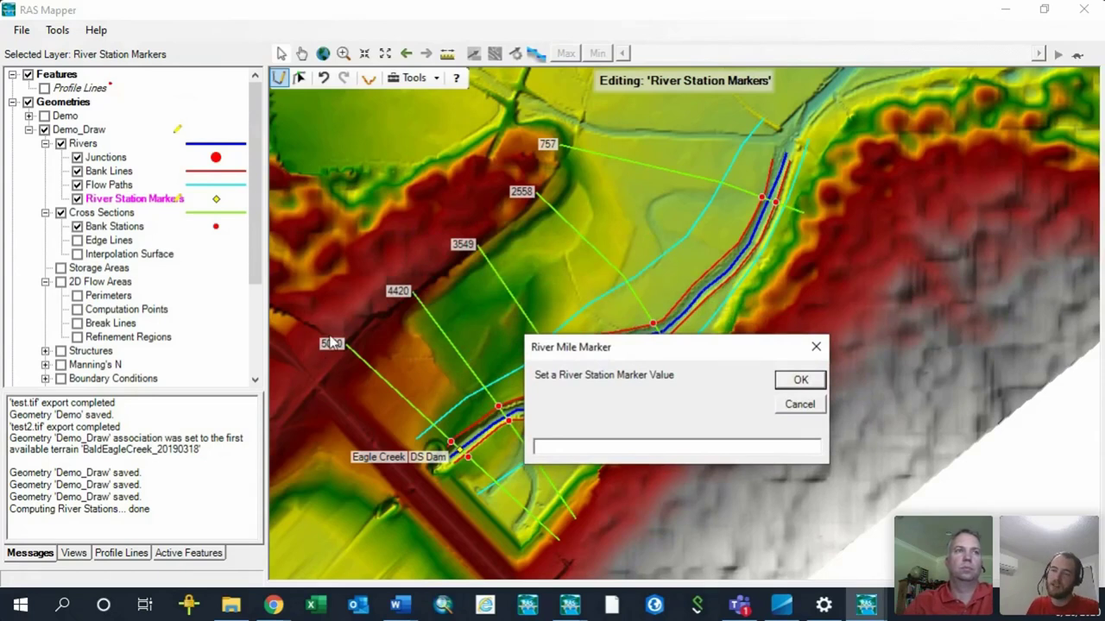
type("600")
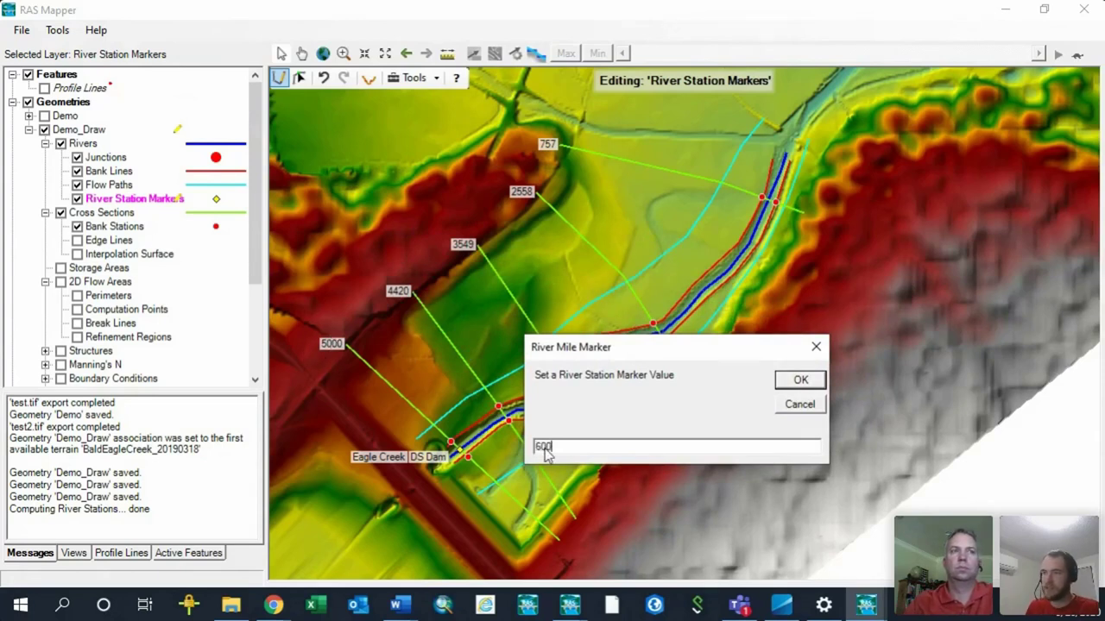
type("0")
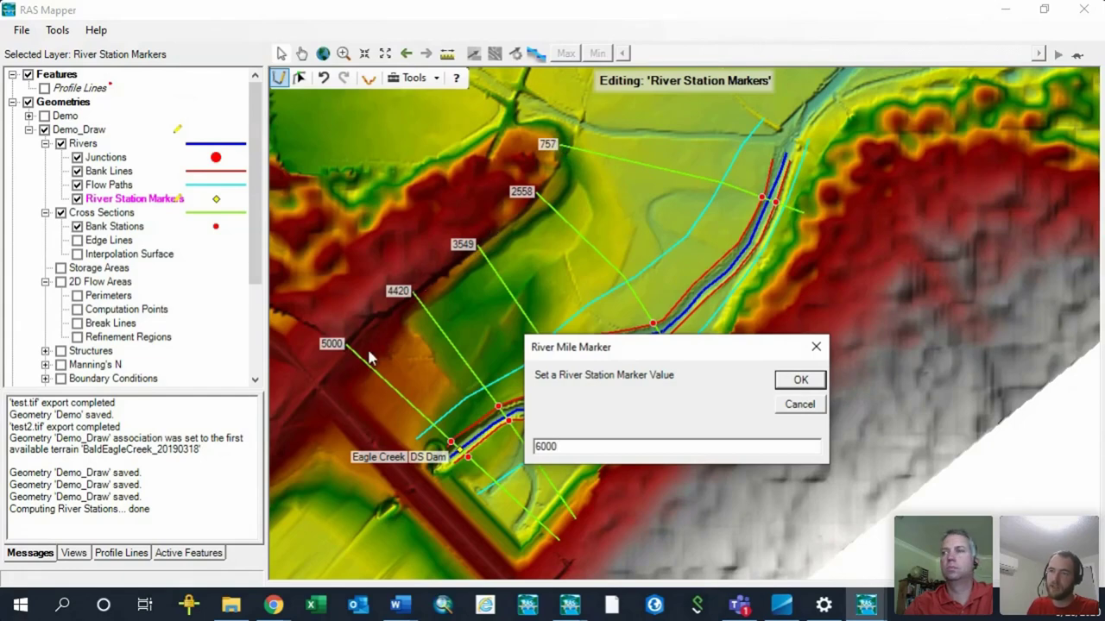
left_click(801, 380)
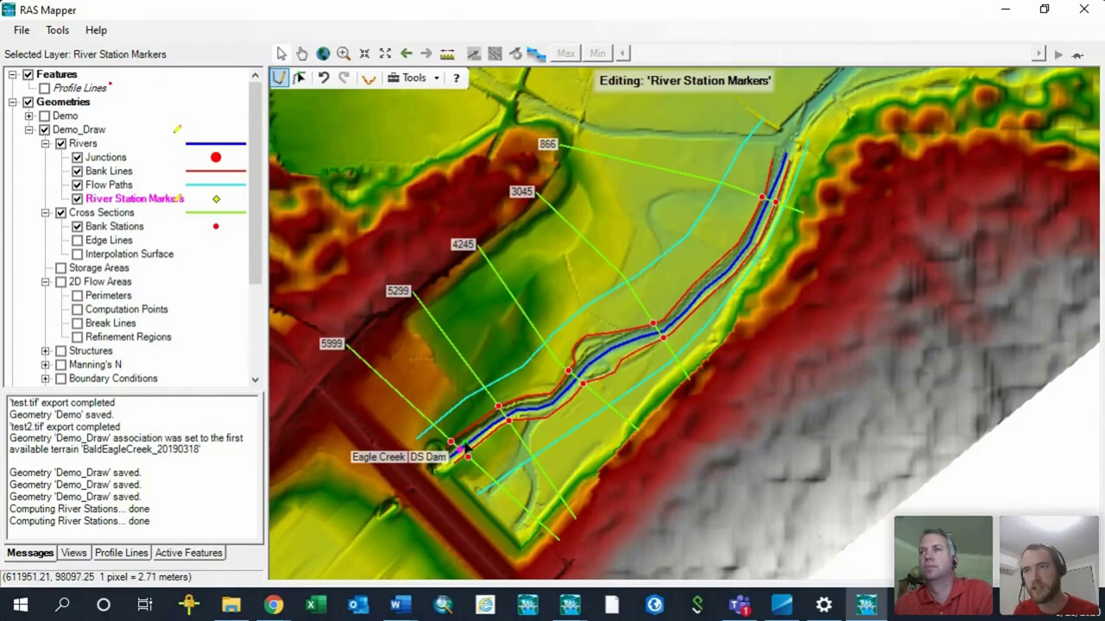
right_click(101, 202)
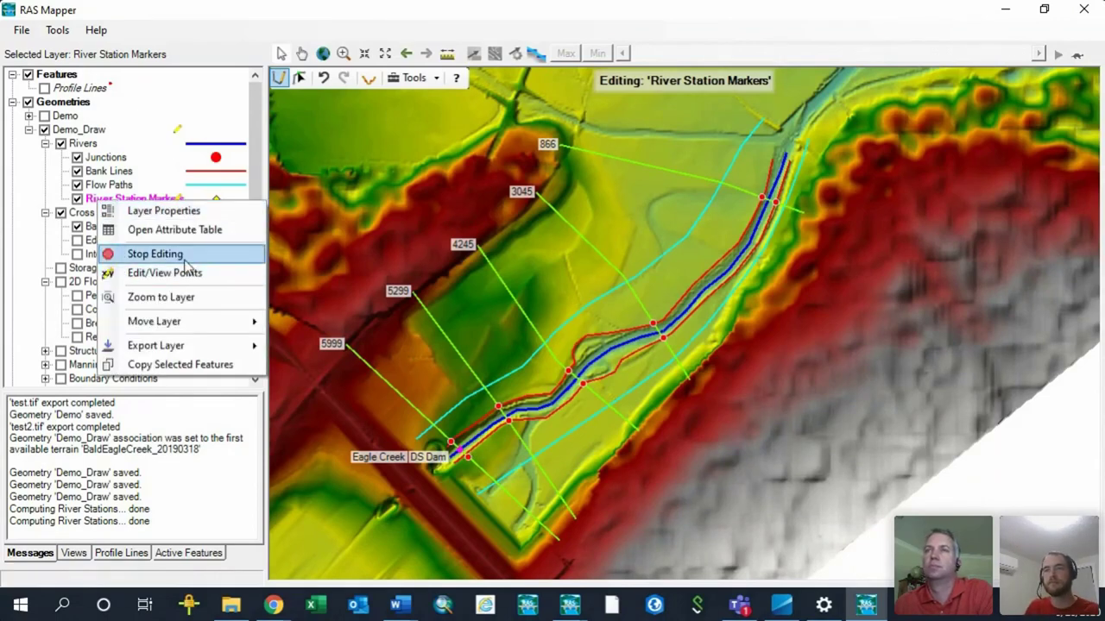
- Stop editing the river station markers and save the edits
left_click(108, 254)
left_click(509, 354)
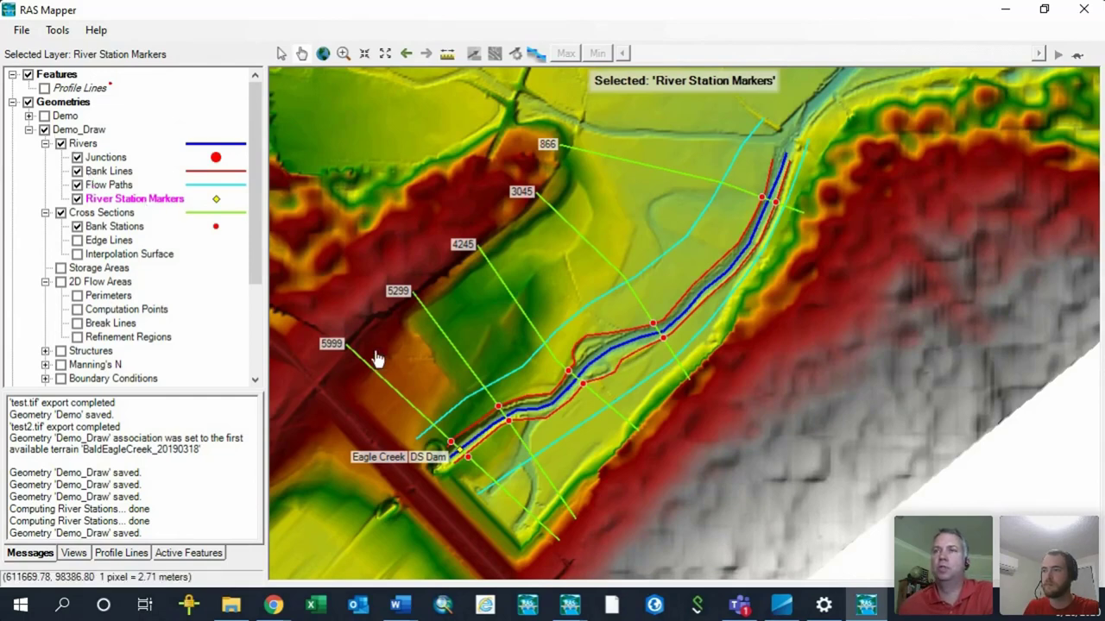
scroll(414, 332, "down", 2)
scroll(493, 259, "up", 1)
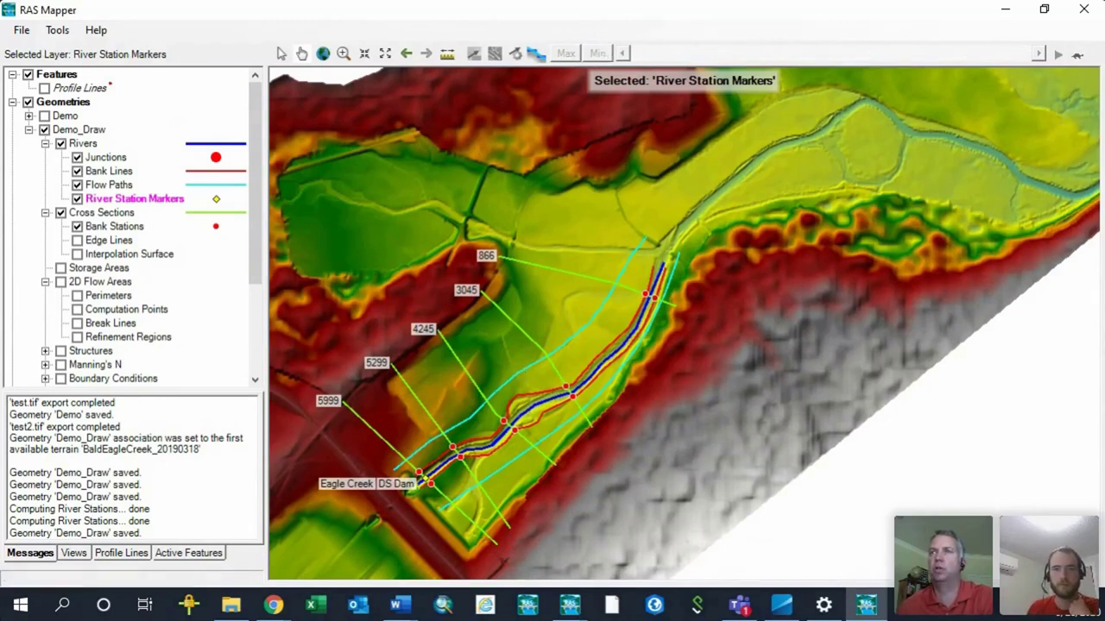
left_click(273, 604)
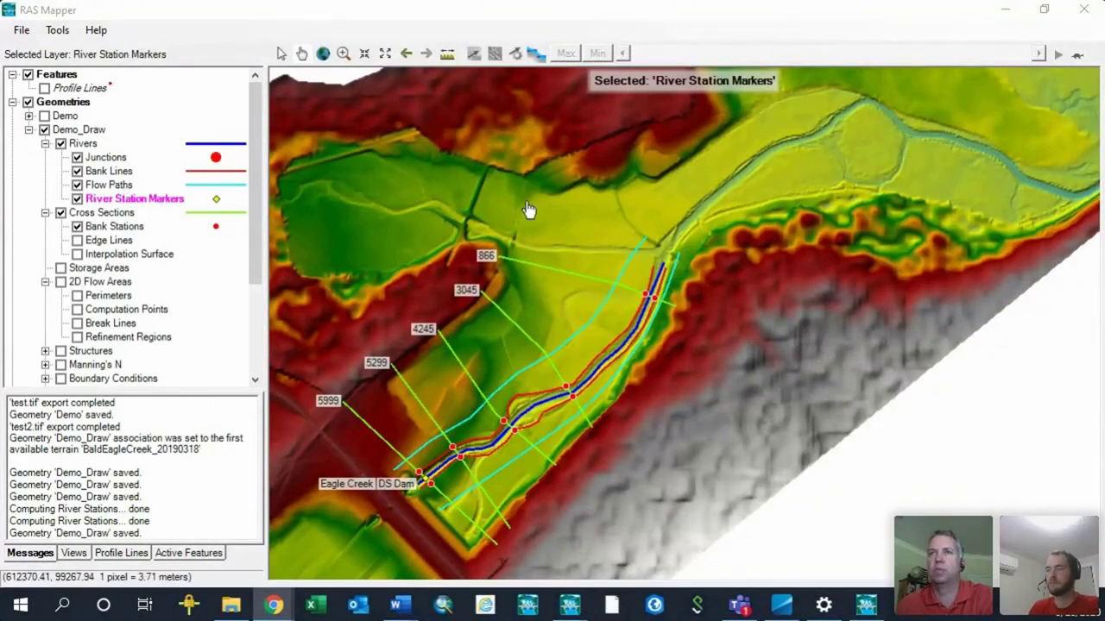
- Hide Bank Lines, Flow Paths, Junctions and Bank Stations, then collapse Cross Sections and Rivers
left_click(77, 171)
left_click(77, 185)
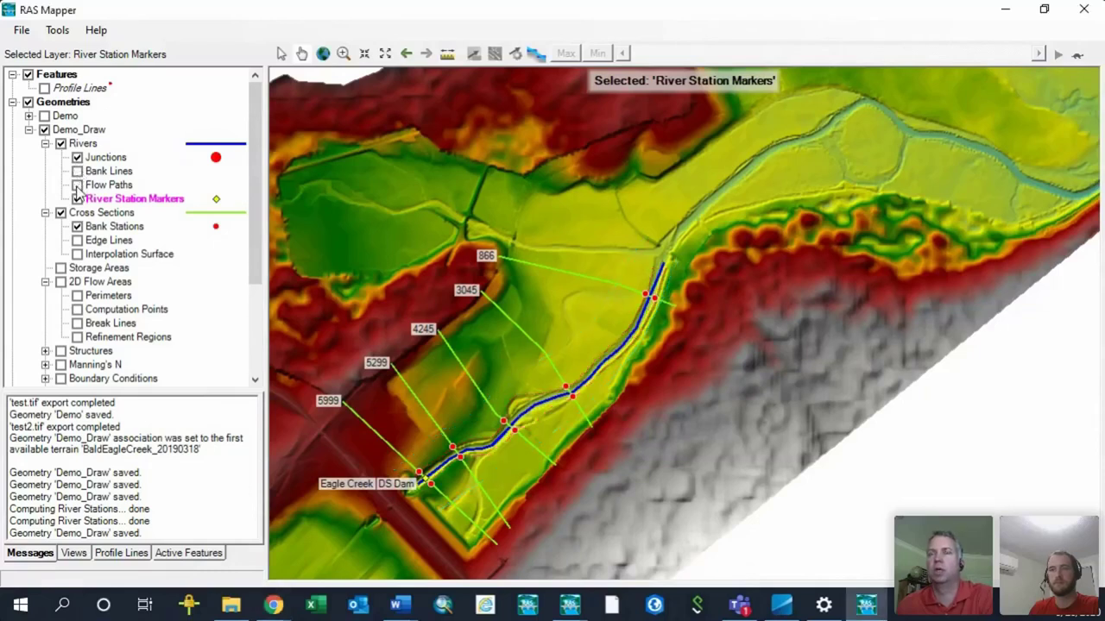
left_click(76, 157)
left_click(77, 227)
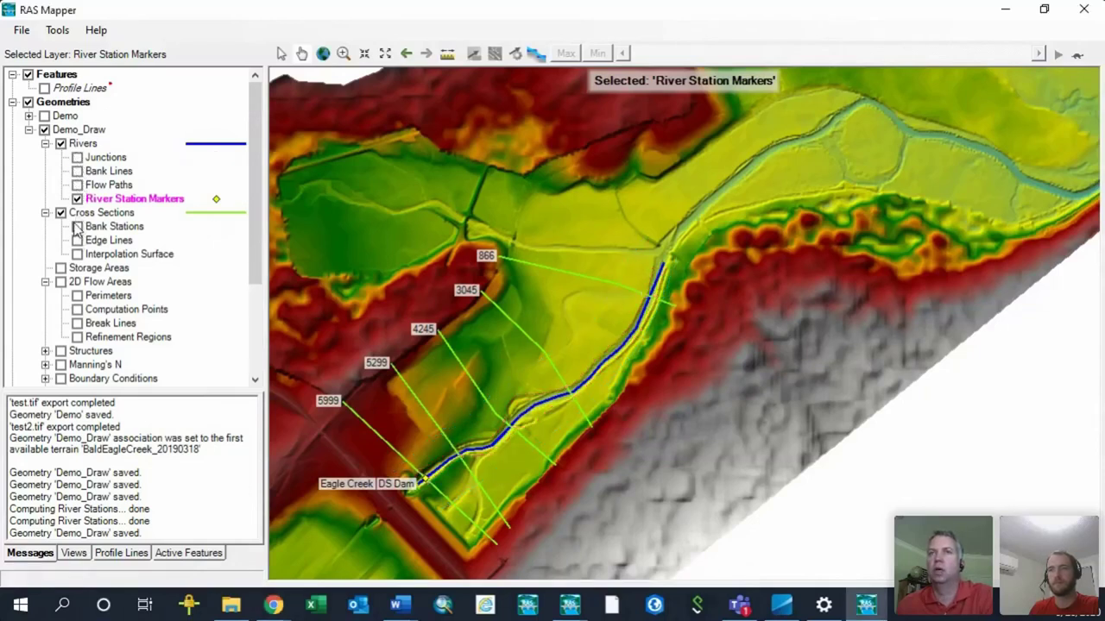
left_click(45, 213)
left_click(45, 144)
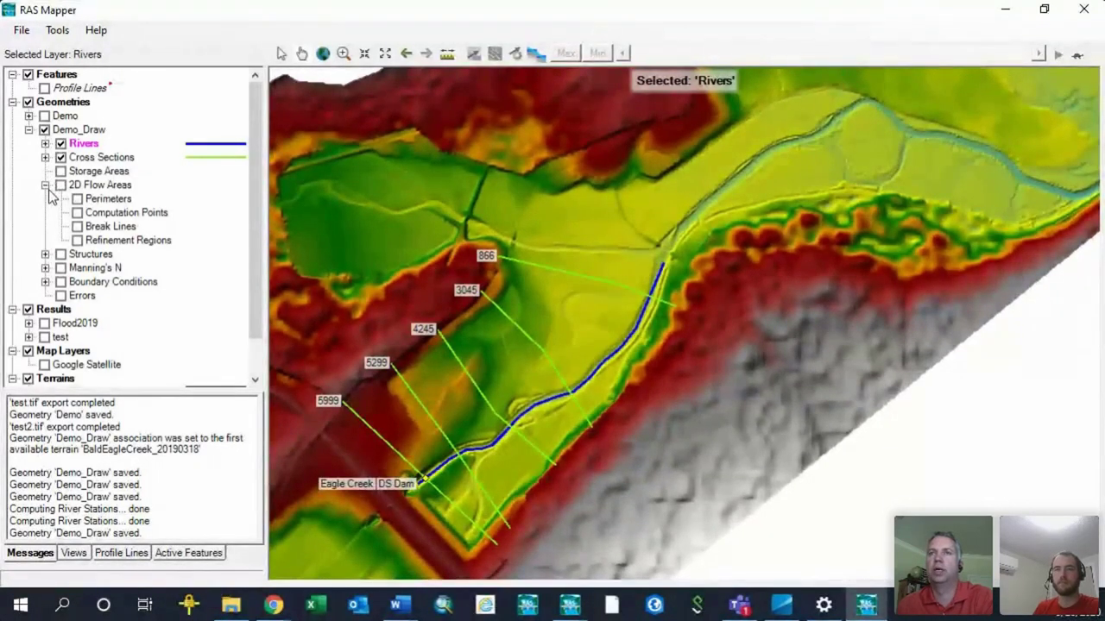
- Collapse the 2D Flow Areas layer group in the layer tree
left_click(46, 186)
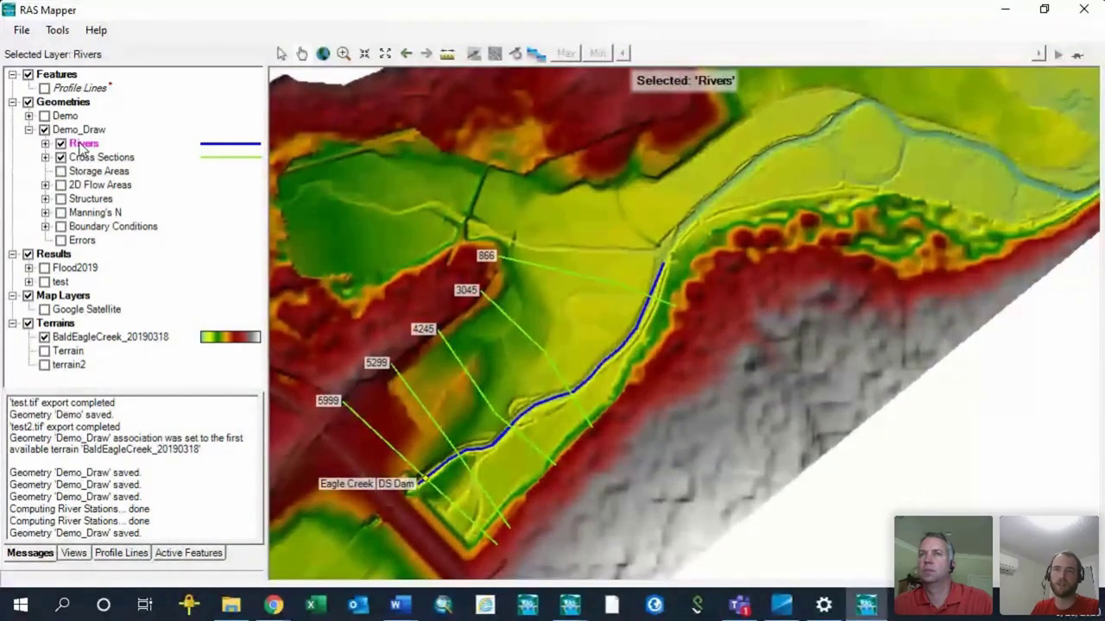
- Turn on the 2D Flow Areas Perimeters layer, edit it, and begin a new perimeter
left_click(45, 184)
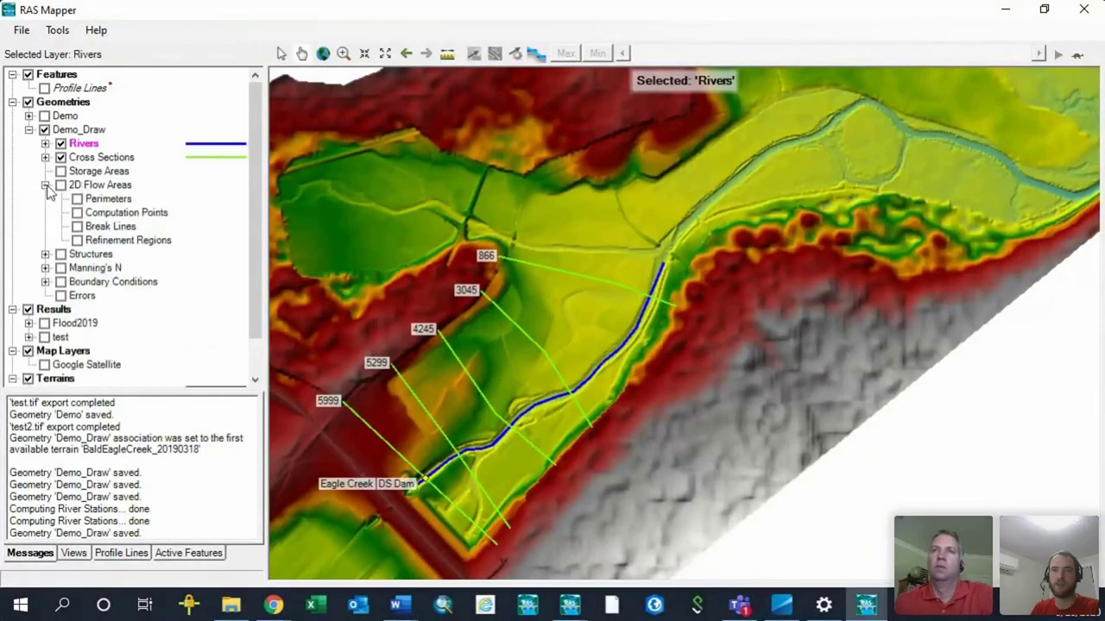
left_click(61, 185)
left_click(77, 199)
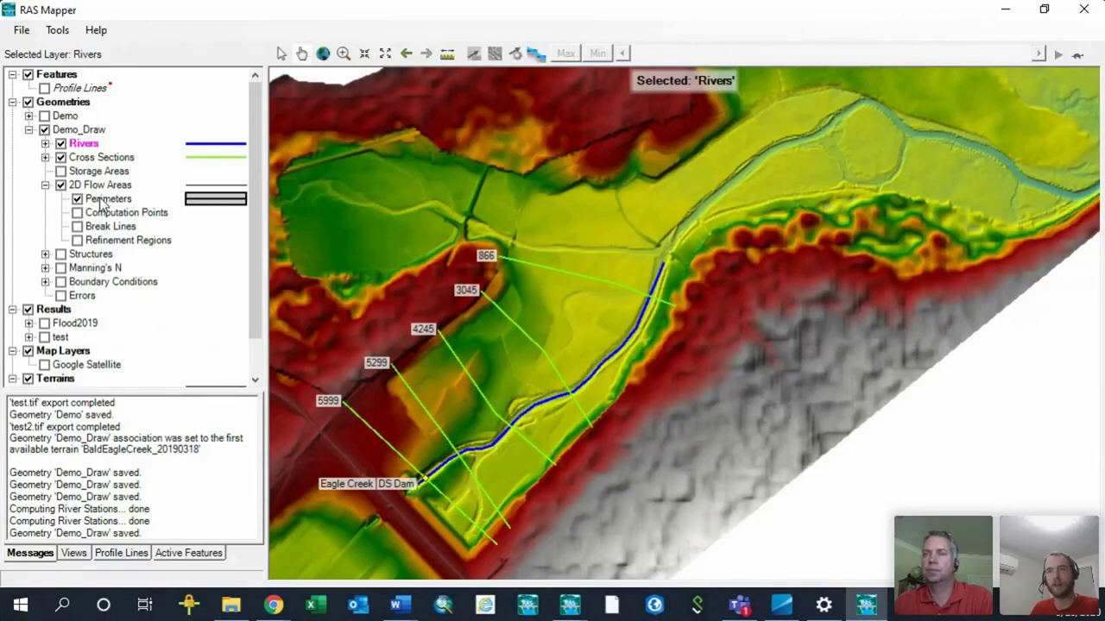
left_click(101, 202)
right_click(102, 201)
left_click(154, 233)
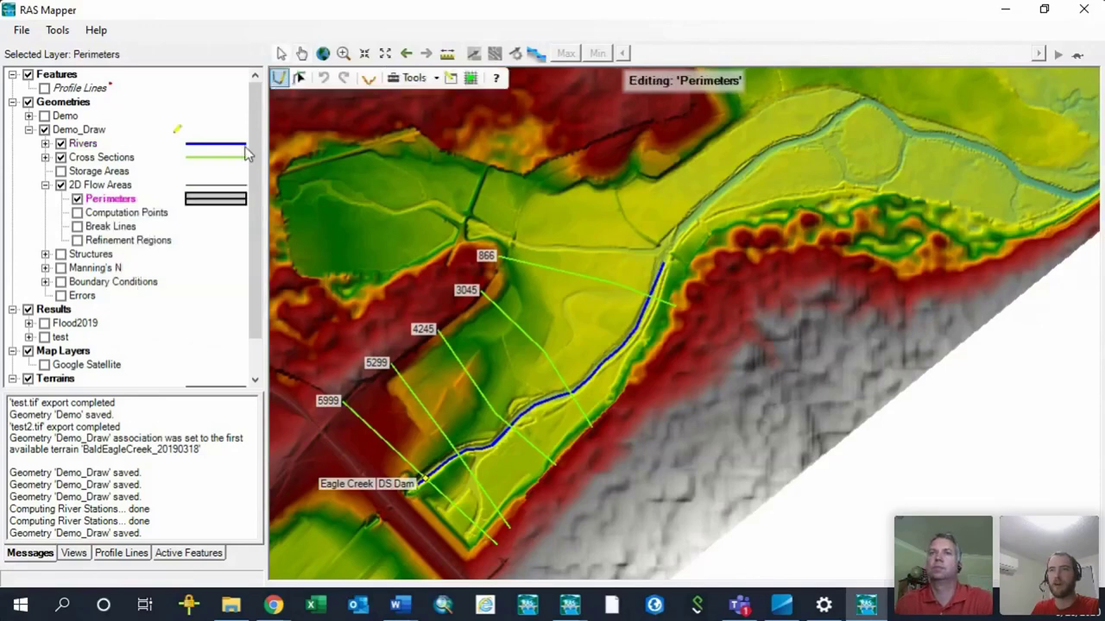
left_click(284, 83)
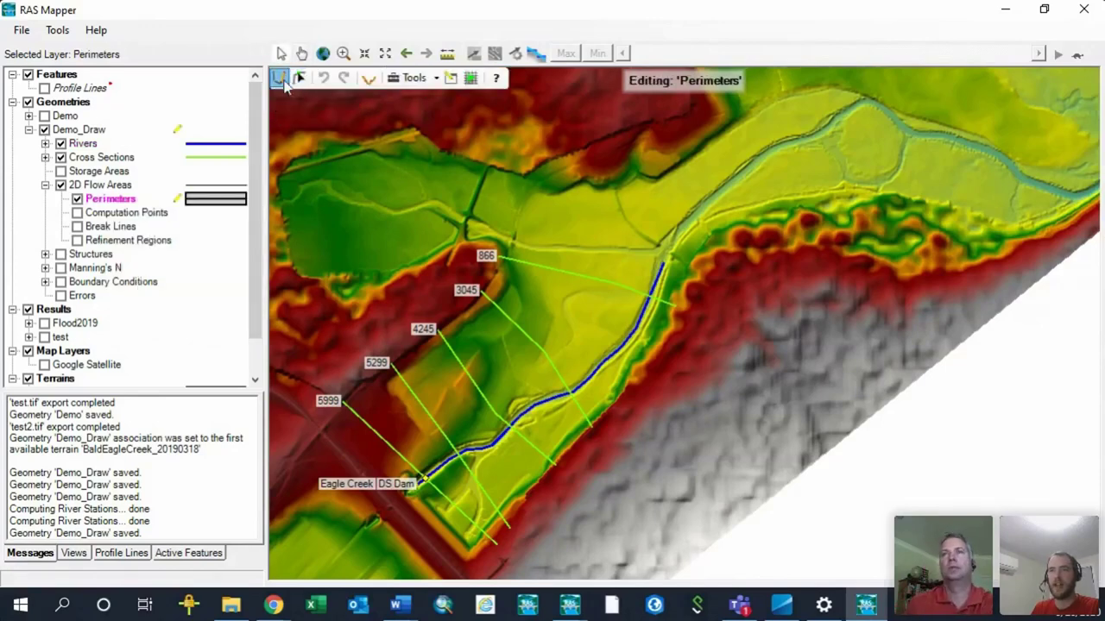
- Place the first perimeter vertex near the river junction
scroll(642, 248, "up", 3)
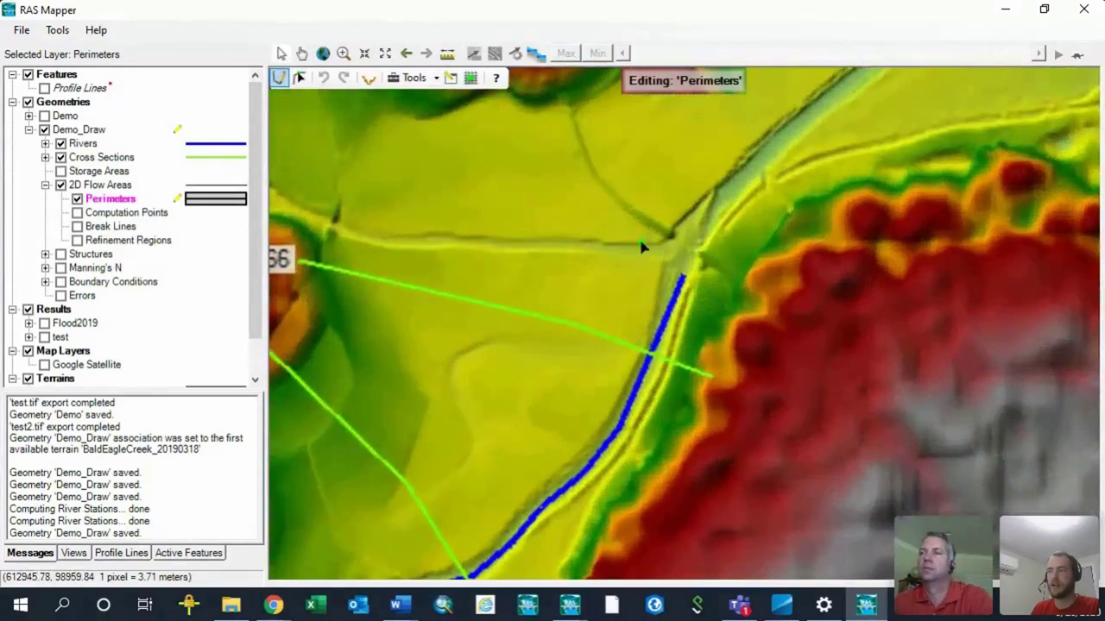
scroll(641, 248, "down", 5)
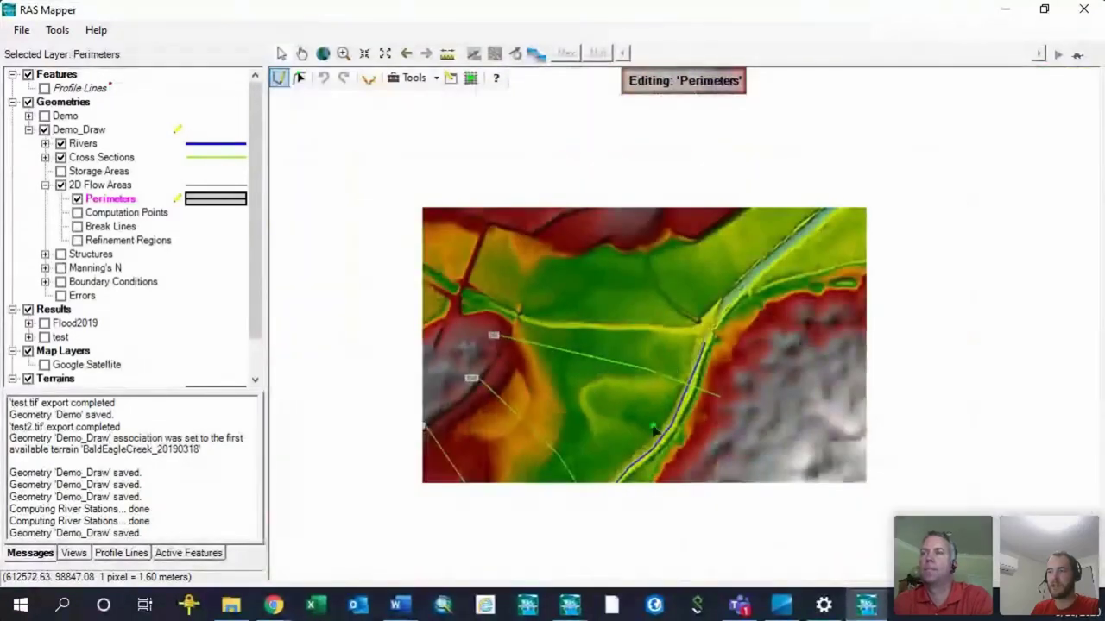
scroll(654, 430, "up", 2)
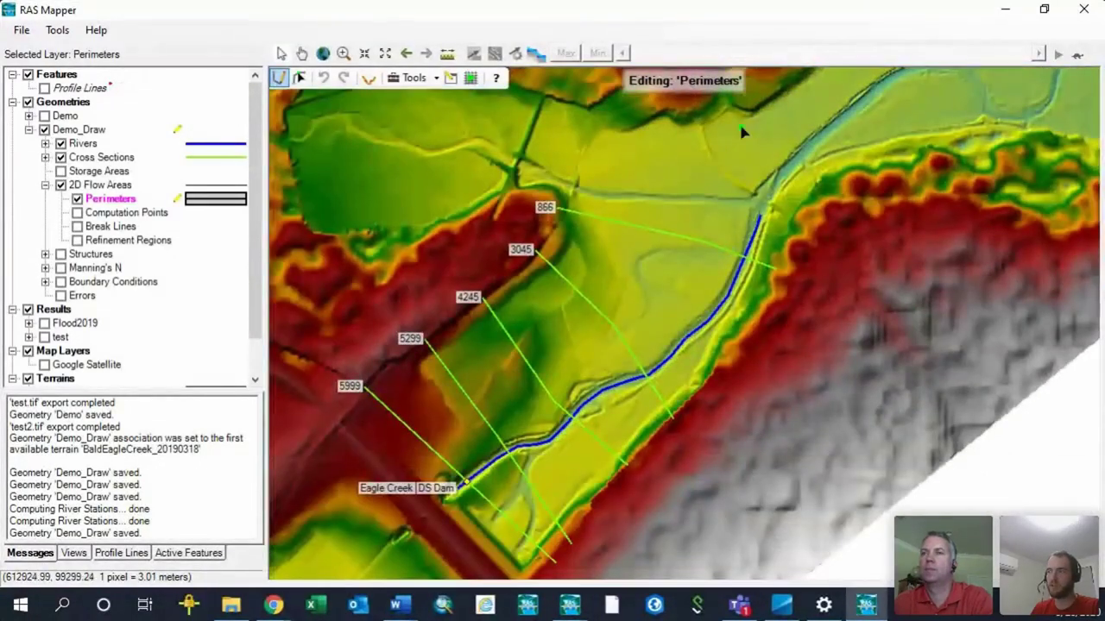
left_click_drag(716, 203, 696, 341)
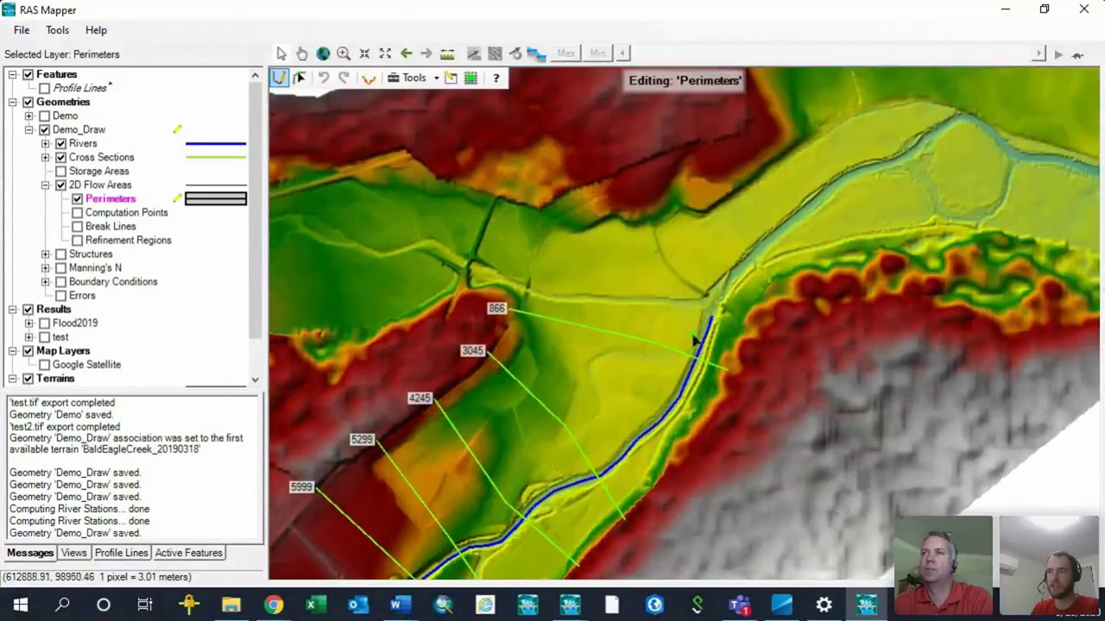
scroll(723, 370, "up", 5)
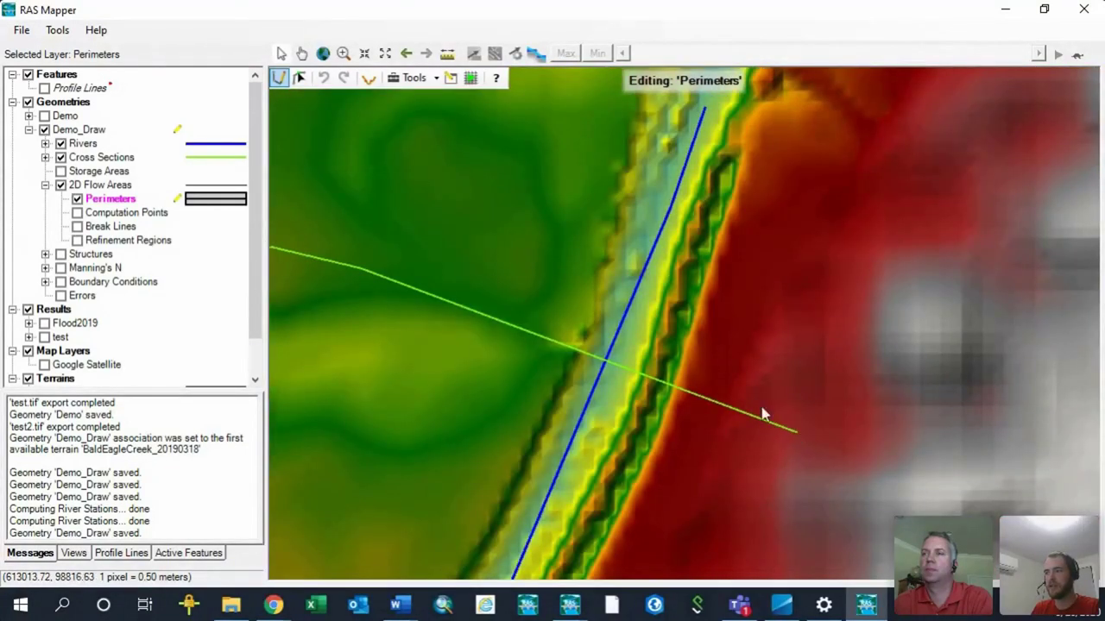
left_click(763, 415)
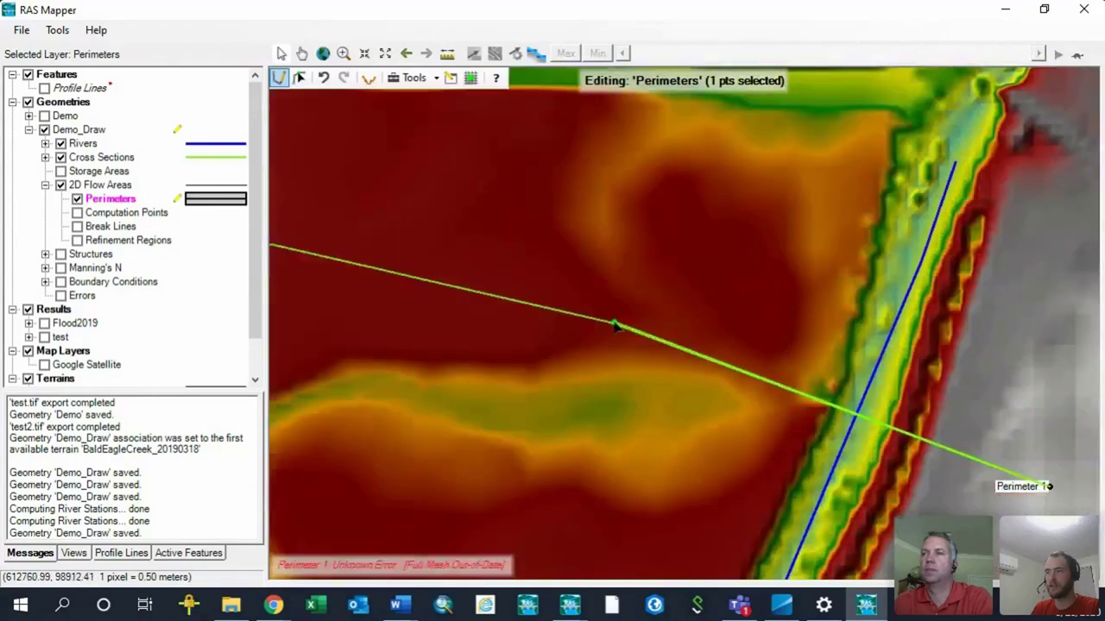
left_click_drag(614, 325, 563, 200)
scroll(424, 316, "down", 3)
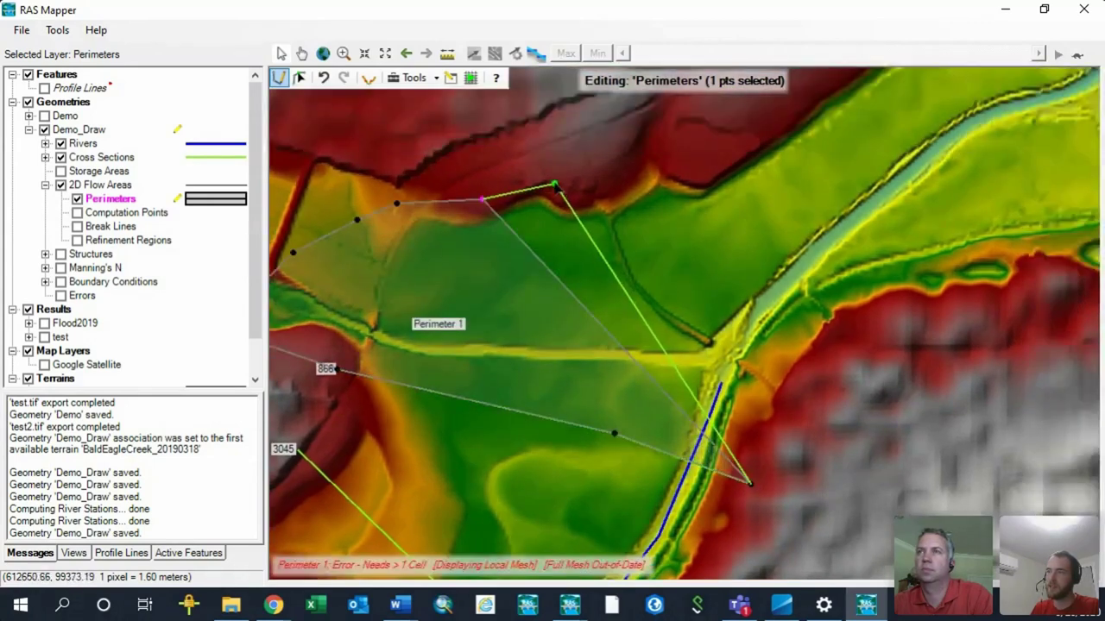
- Trace the perimeter's northern edge along the ridge with eight vertices
left_click(555, 184)
left_click(582, 193)
left_click(599, 199)
left_click(629, 193)
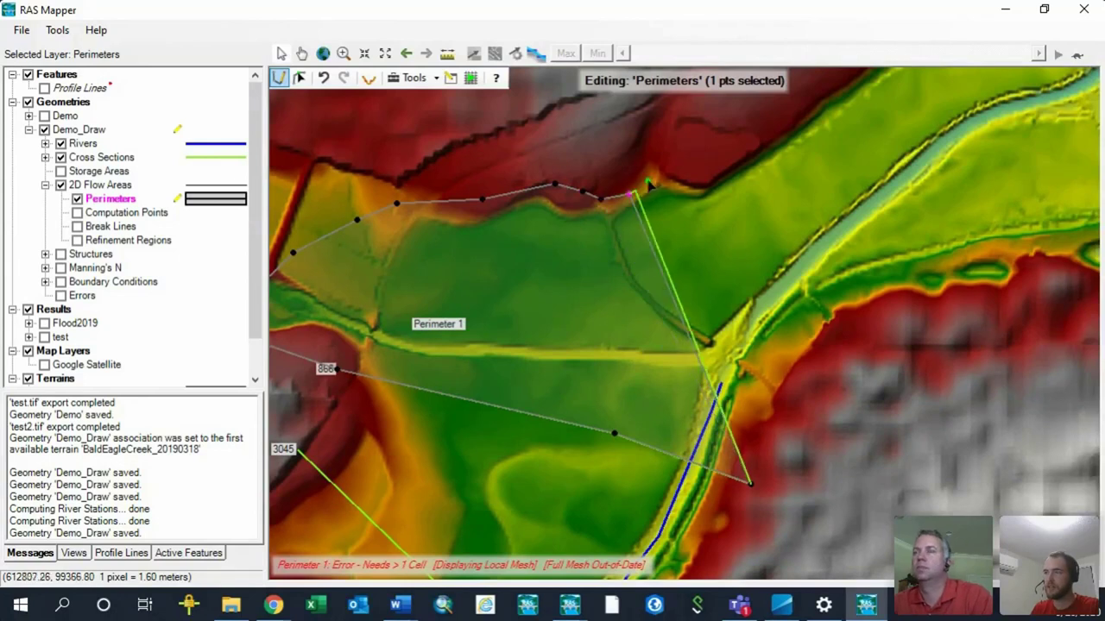
left_click(661, 175)
left_click(686, 178)
left_click(694, 180)
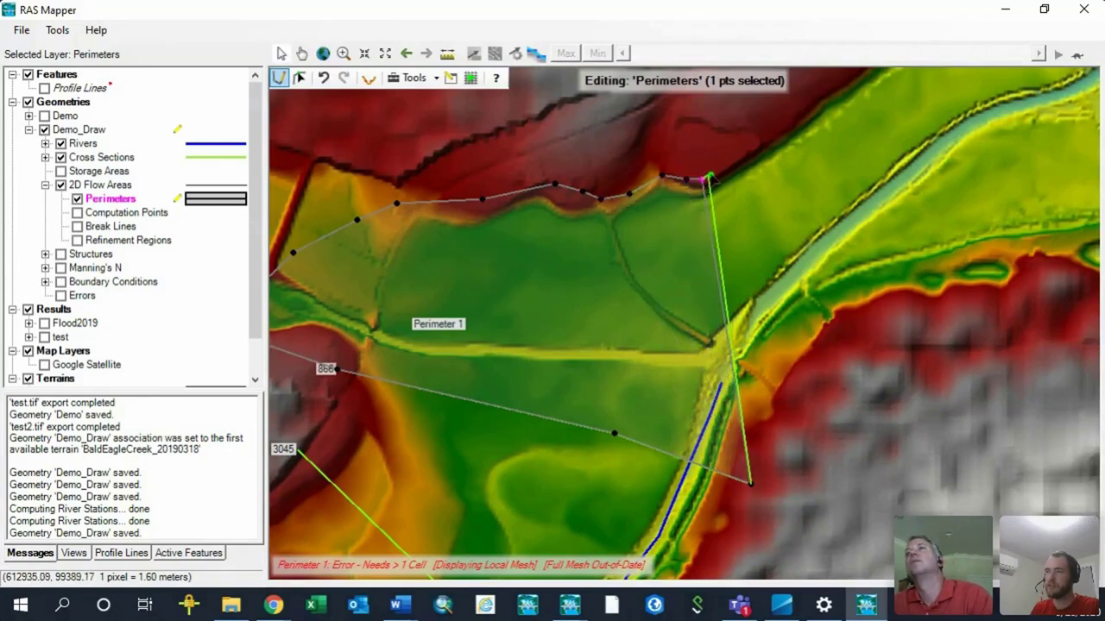
left_click(714, 175)
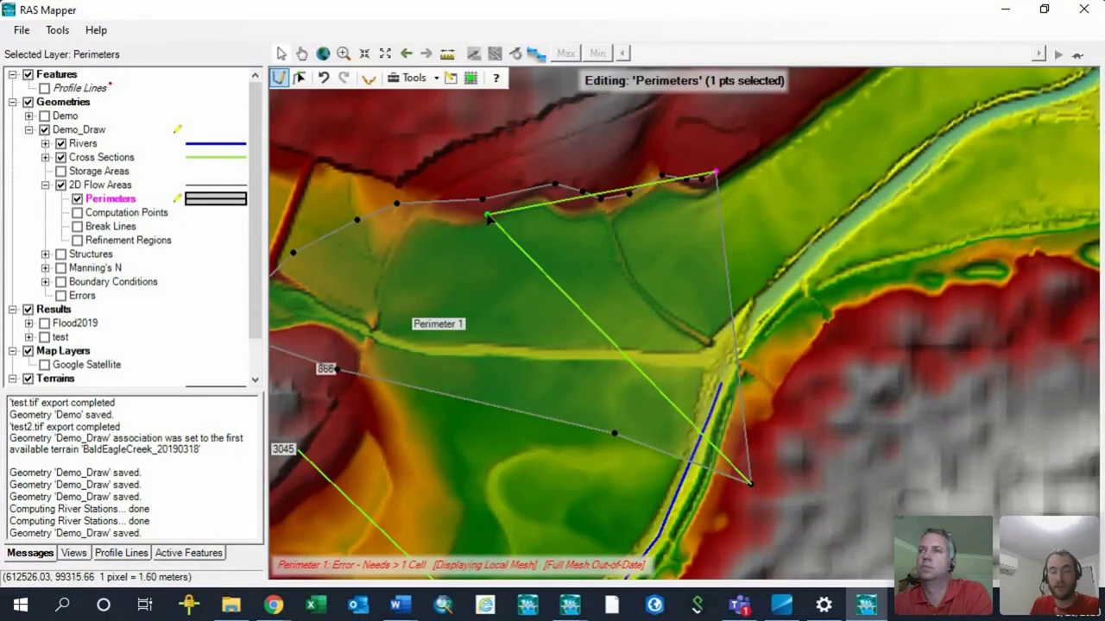
- Carry the perimeter across the channel, along the far bank and lower edge, and close it
left_click_drag(488, 218, 449, 245)
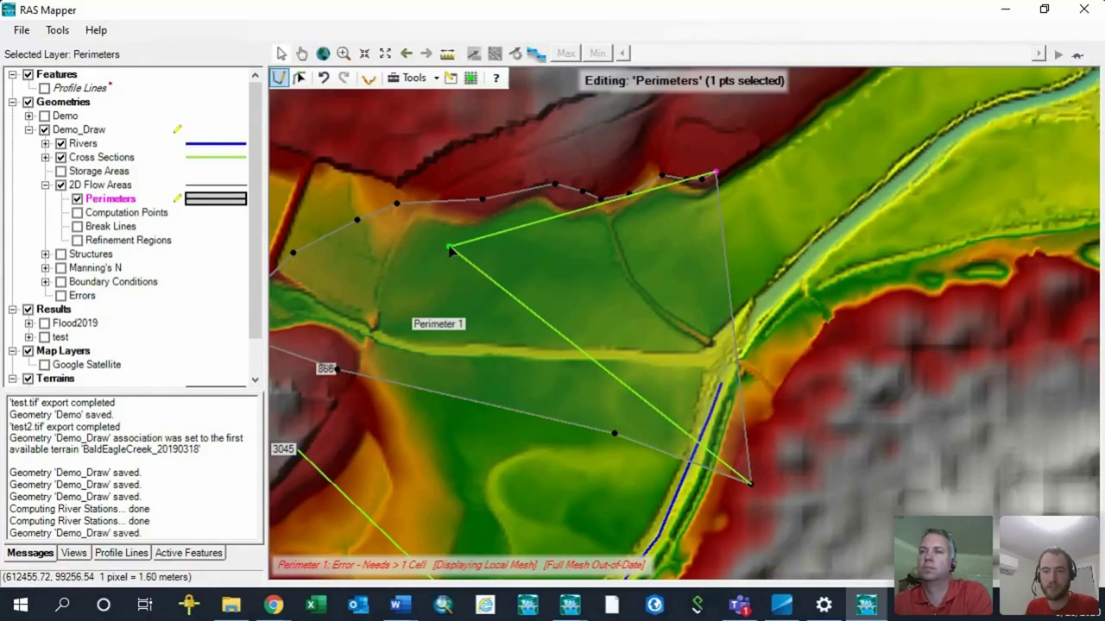
left_click_drag(450, 252, 518, 223)
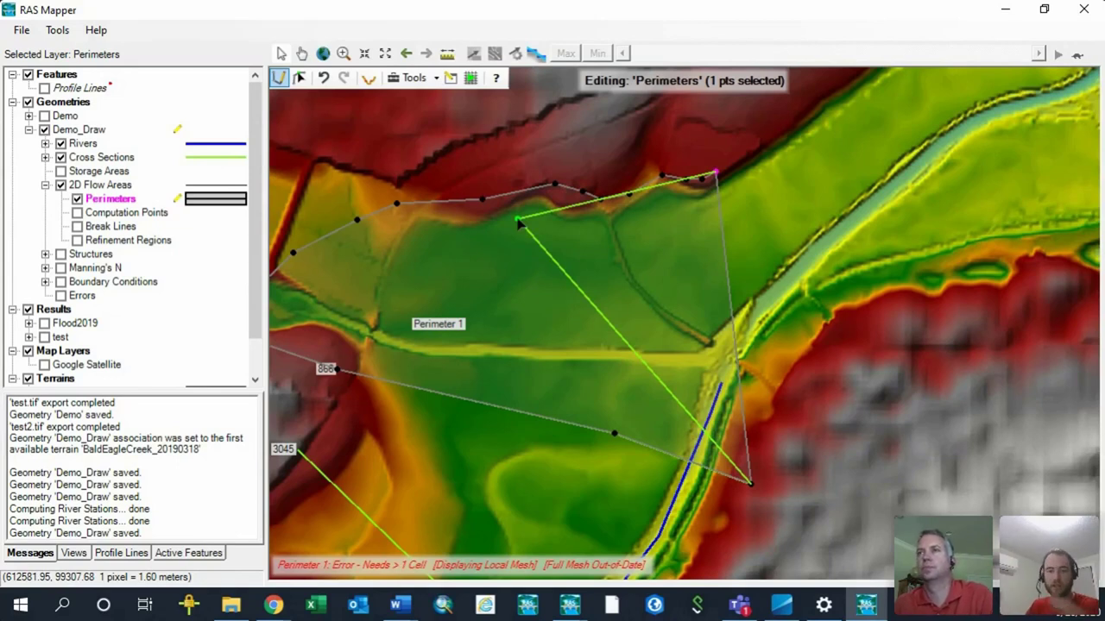
left_click_drag(517, 222, 861, 256)
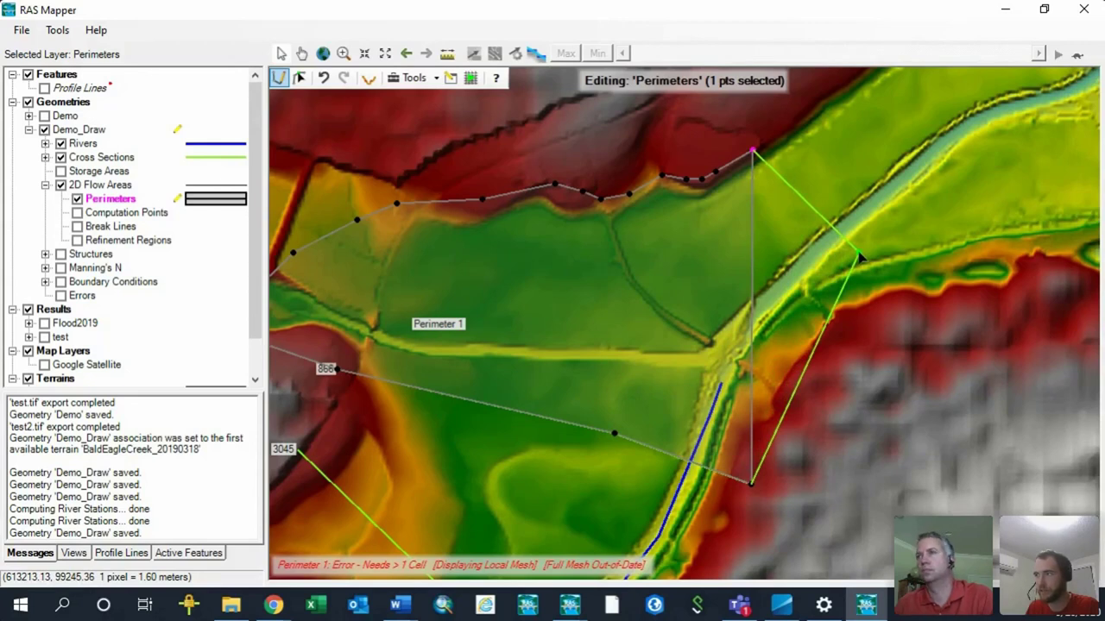
left_click_drag(861, 256, 859, 254)
left_click(877, 273)
left_click(877, 301)
left_click(847, 310)
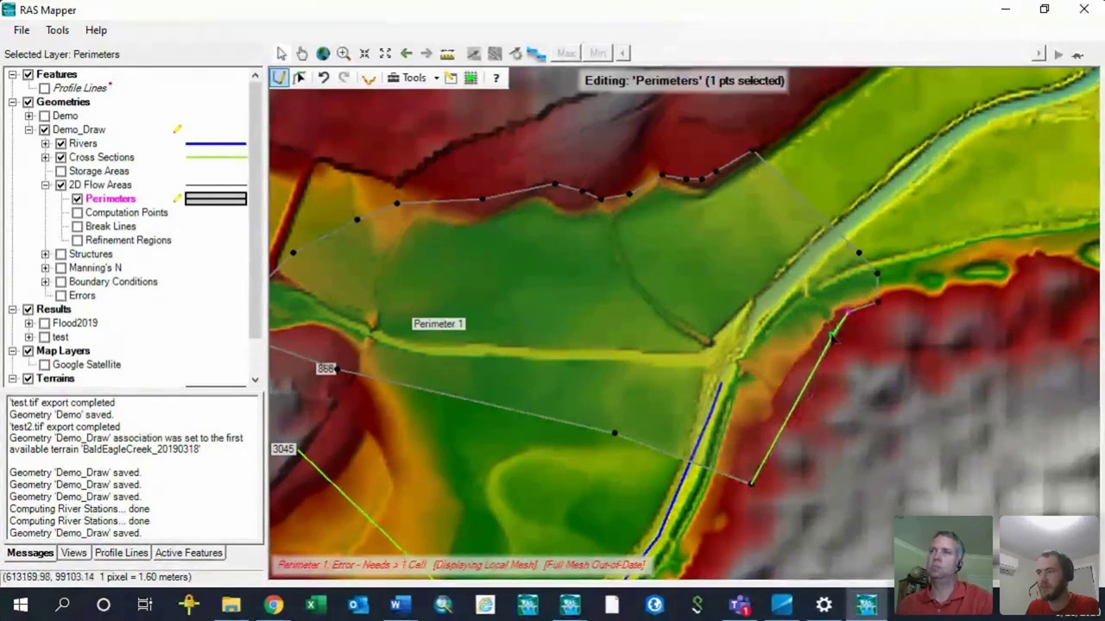
left_click(826, 340)
left_click(784, 383)
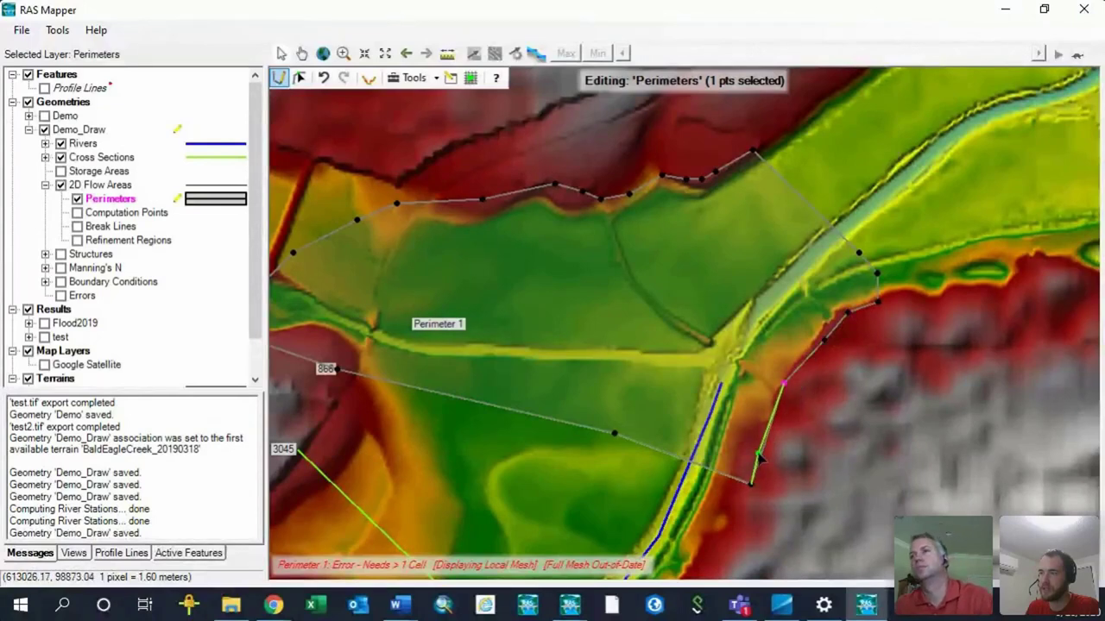
left_click_drag(759, 461, 862, 429)
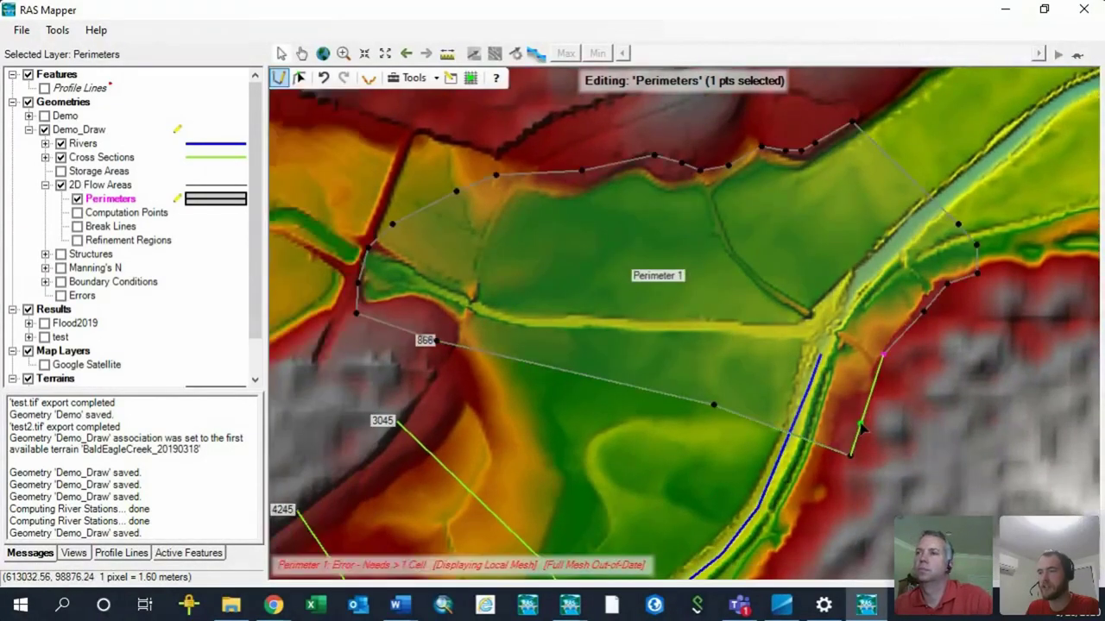
double_click(860, 420)
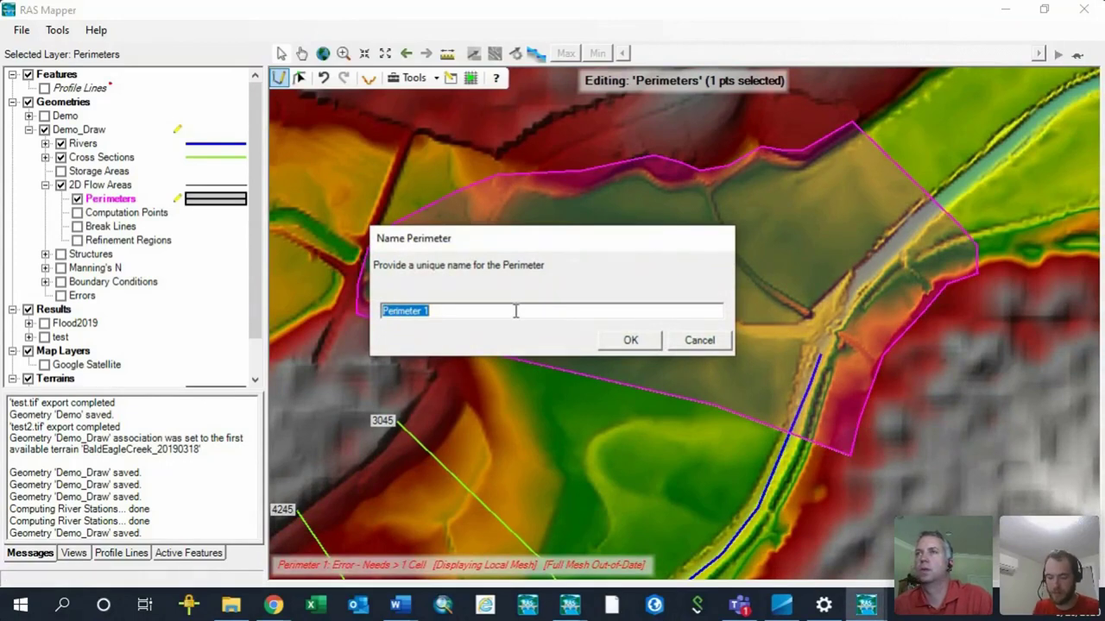
- Name the new perimeter 'Junction' and switch to the Edit Feature tool
type("Junction")
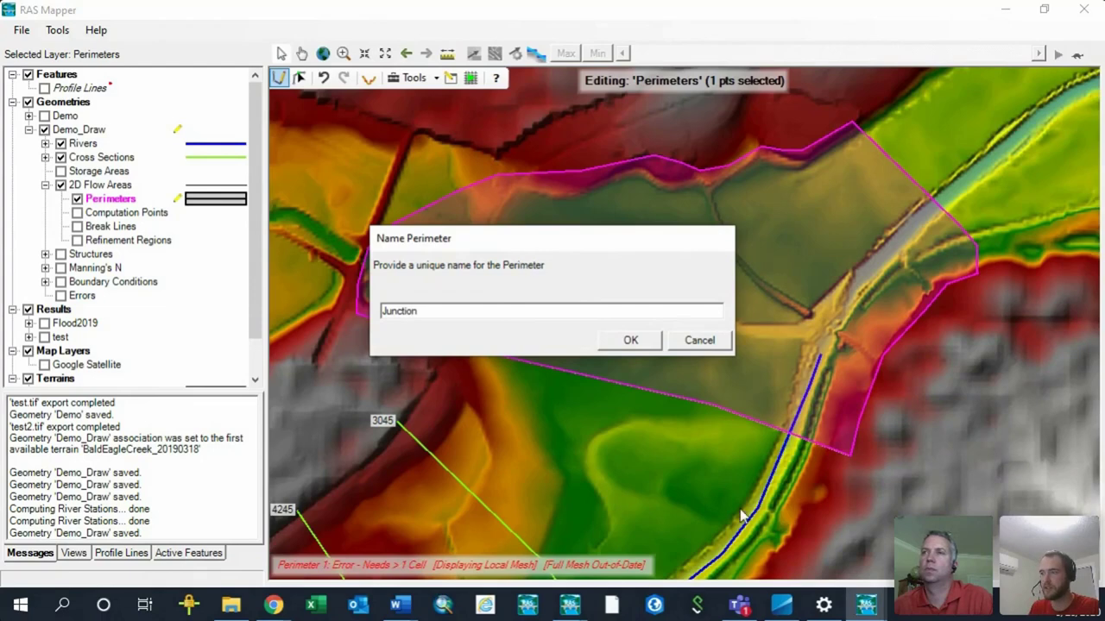
left_click(637, 341)
left_click(300, 79)
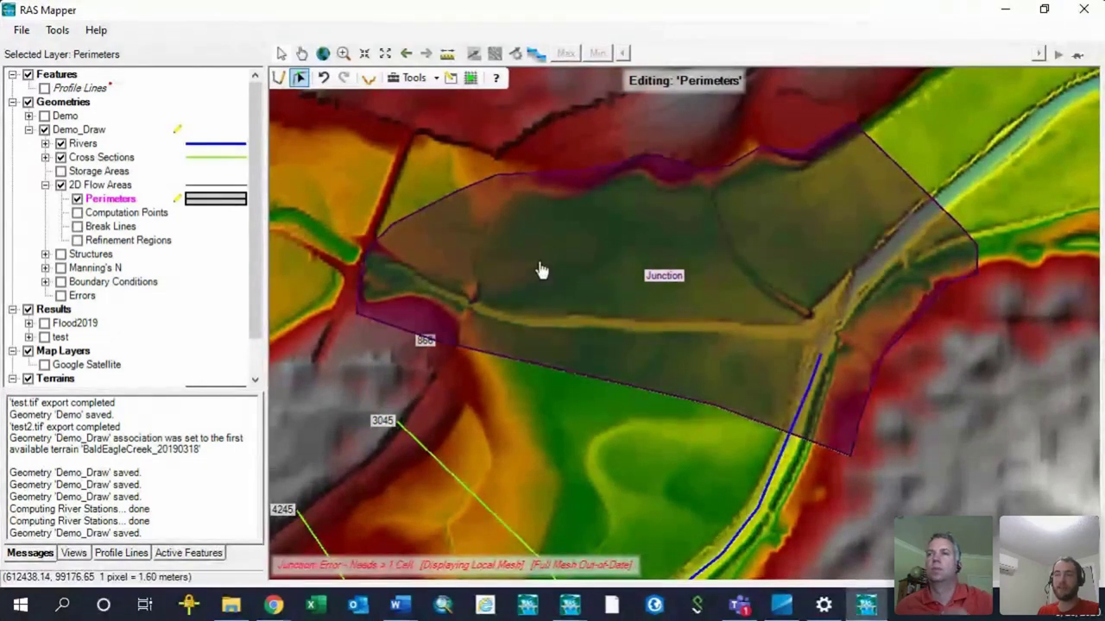
scroll(172, 250, "down", 1)
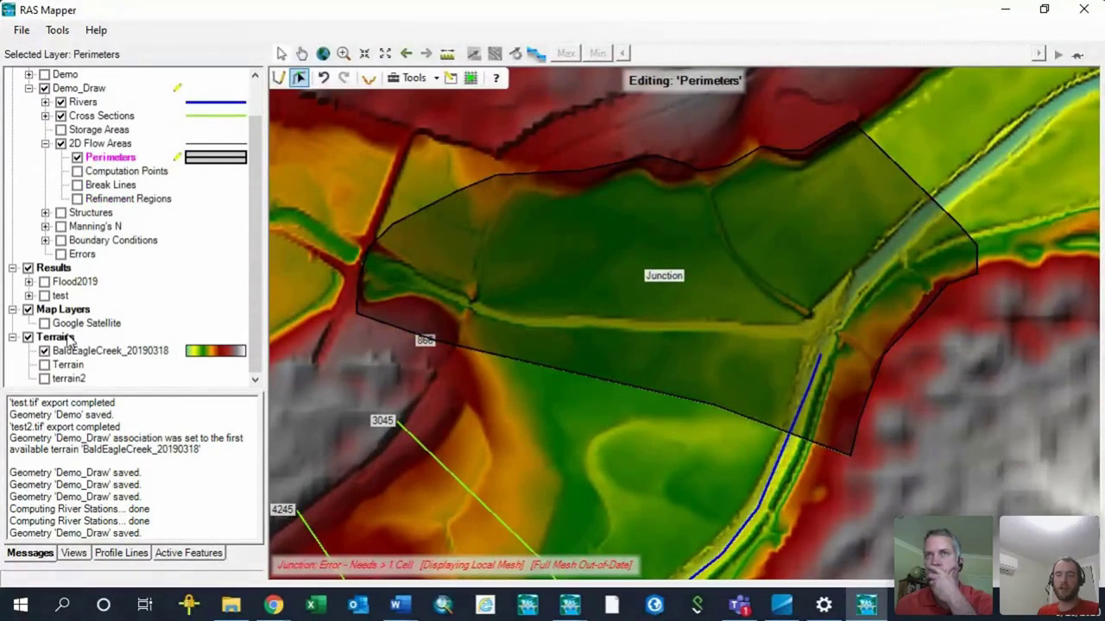
scroll(69, 328, "up", 1)
scroll(72, 335, "down", 1)
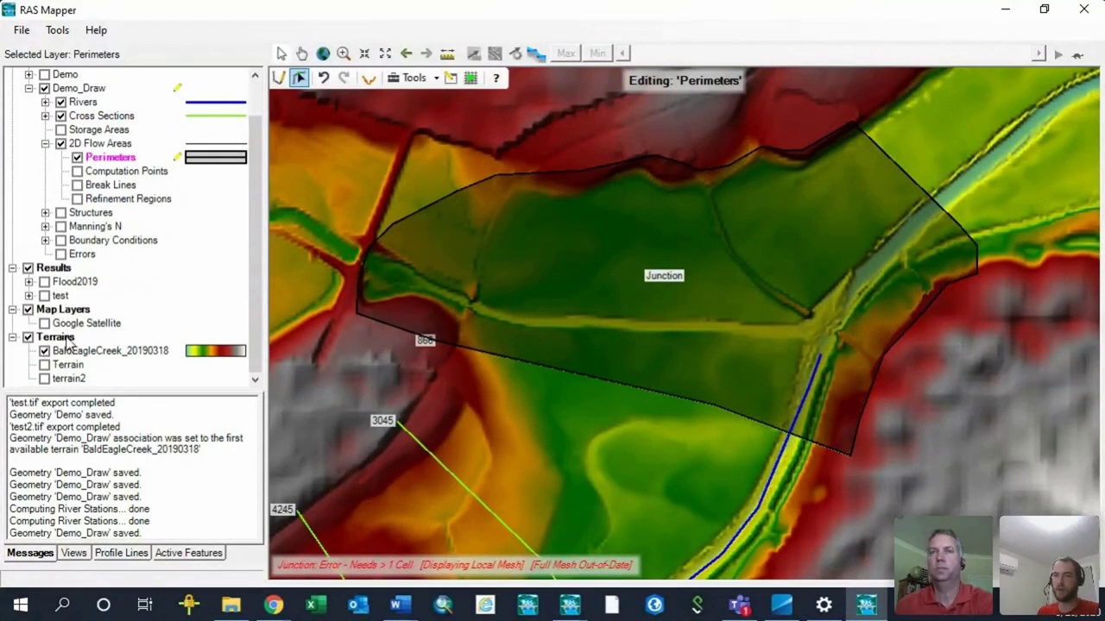
scroll(159, 311, "up", 1)
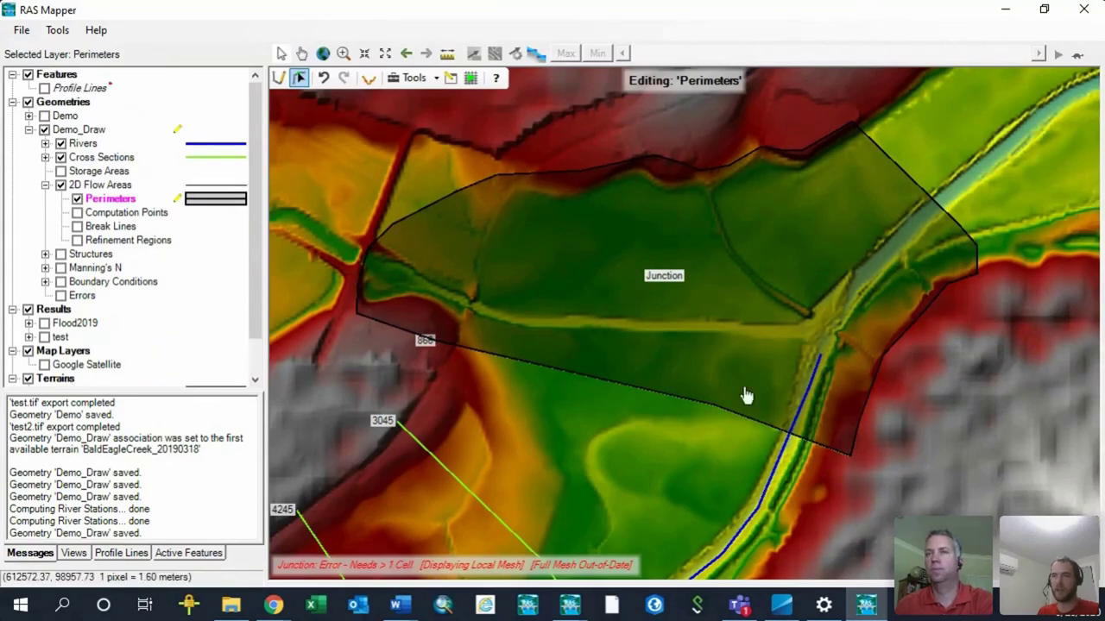
- Open the Junction 2D area properties, leaving the DX/DY point spacing unchanged
left_click(561, 257)
right_click(562, 255)
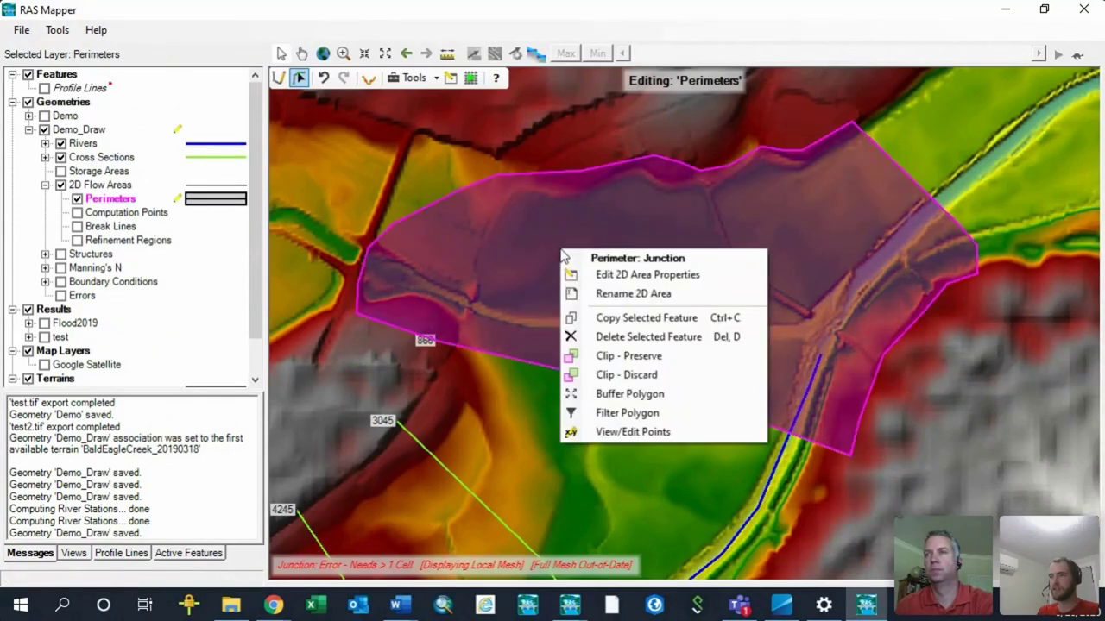
left_click(636, 276)
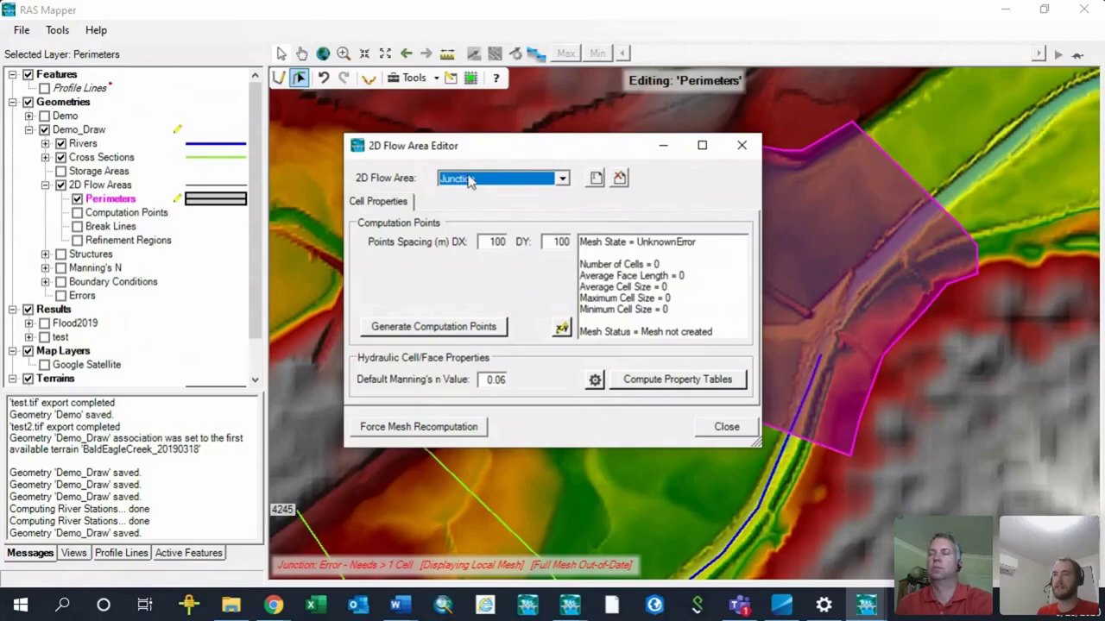
left_click_drag(457, 152, 439, 138)
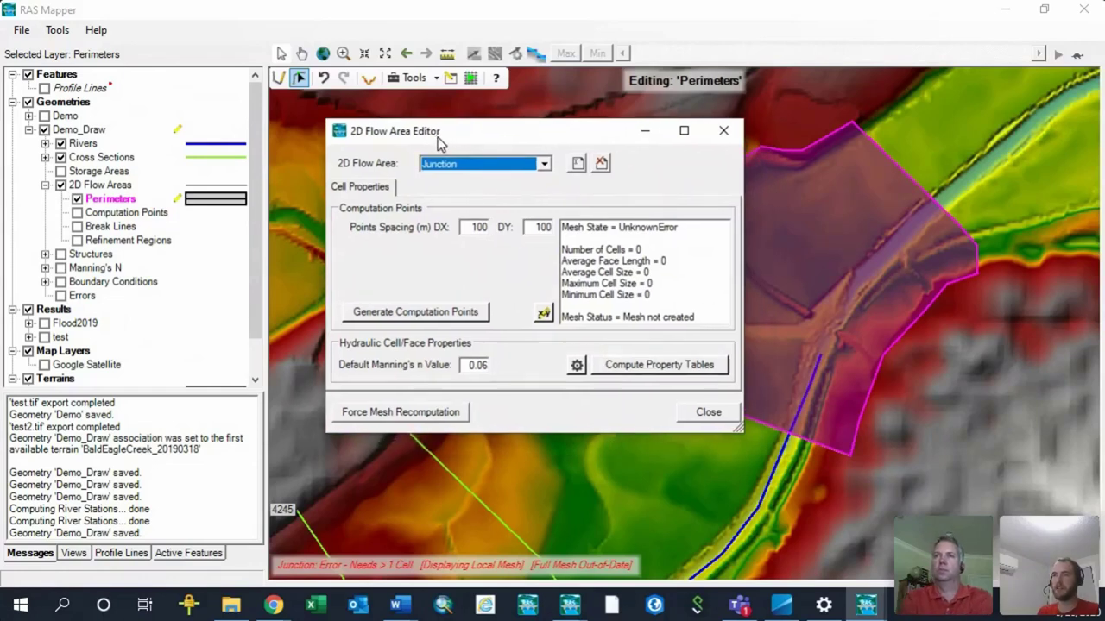
double_click(472, 227)
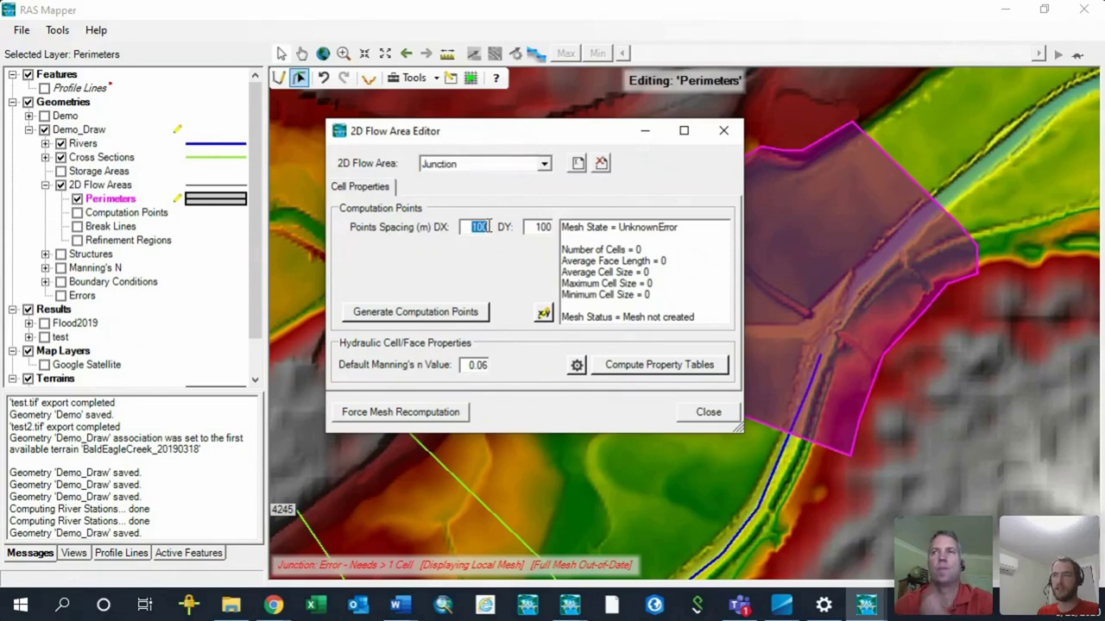
double_click(539, 228)
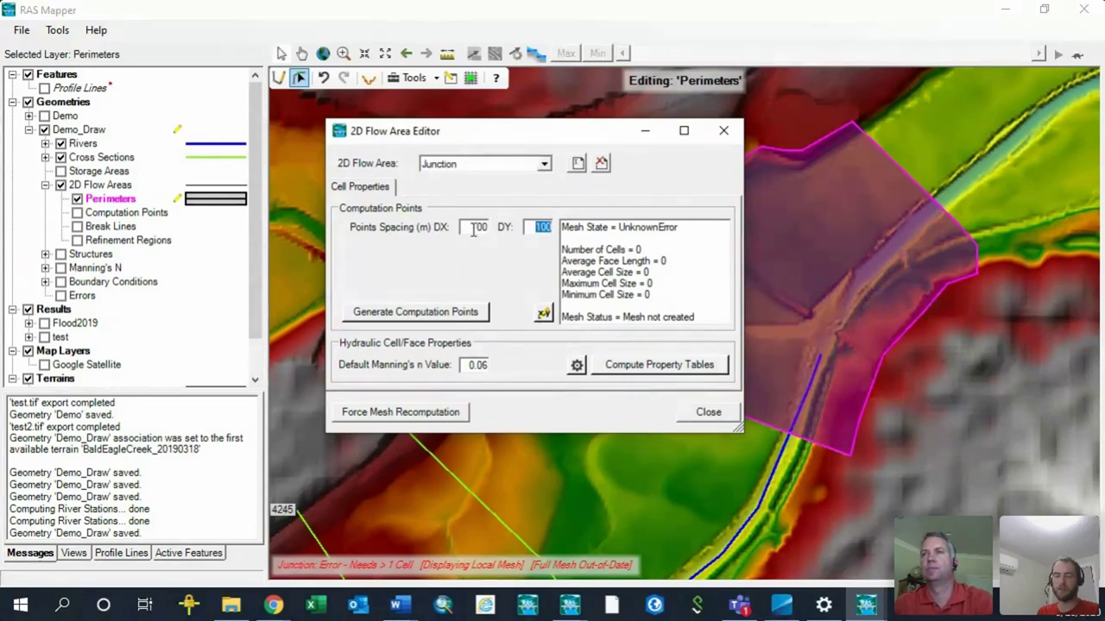
double_click(474, 227)
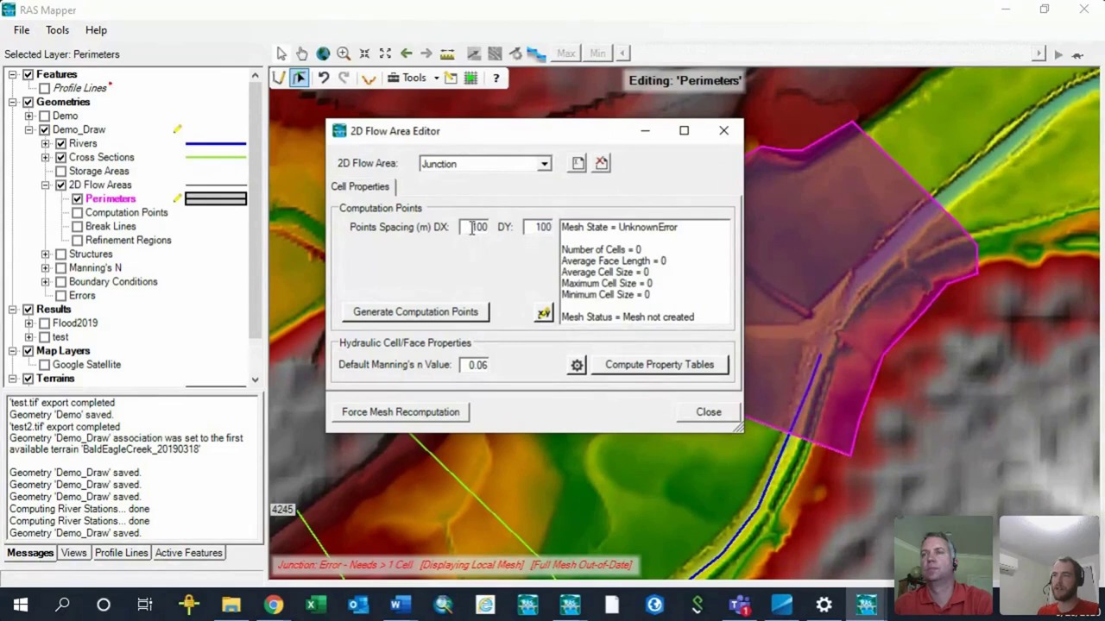
left_click(543, 227)
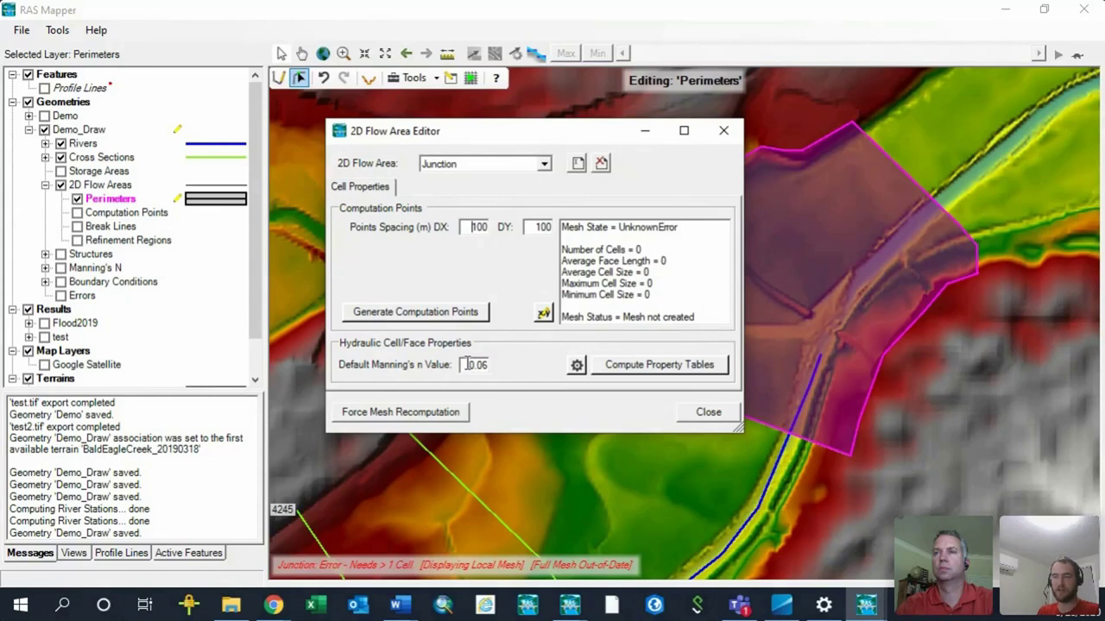
- Set the default Manning's n to 0.07 and generate the 100 m computation points
left_click_drag(468, 365, 503, 369)
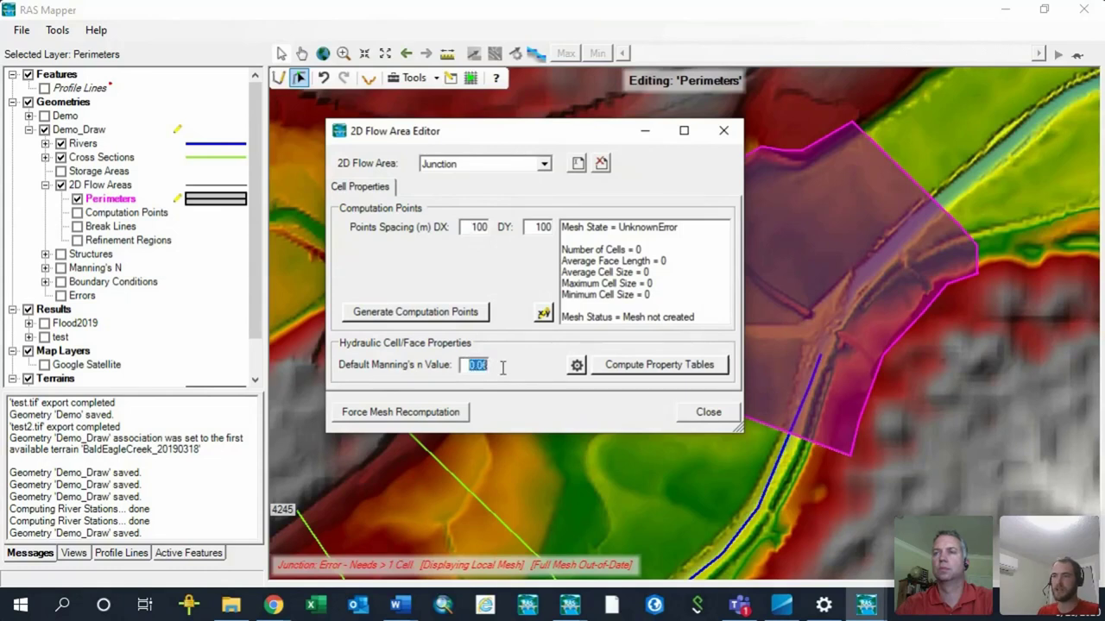
type("0.07")
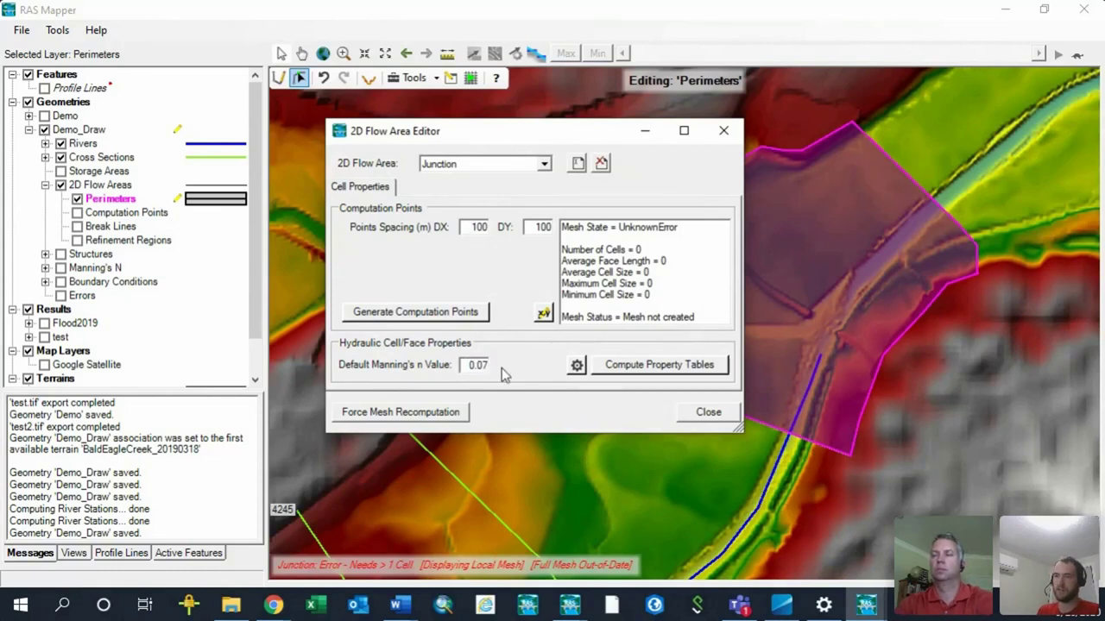
mouse_move(559, 130)
left_mouse_down()
mouse_move(345, 128)
mouse_move(560, 119)
mouse_move(565, 128)
left_mouse_up()
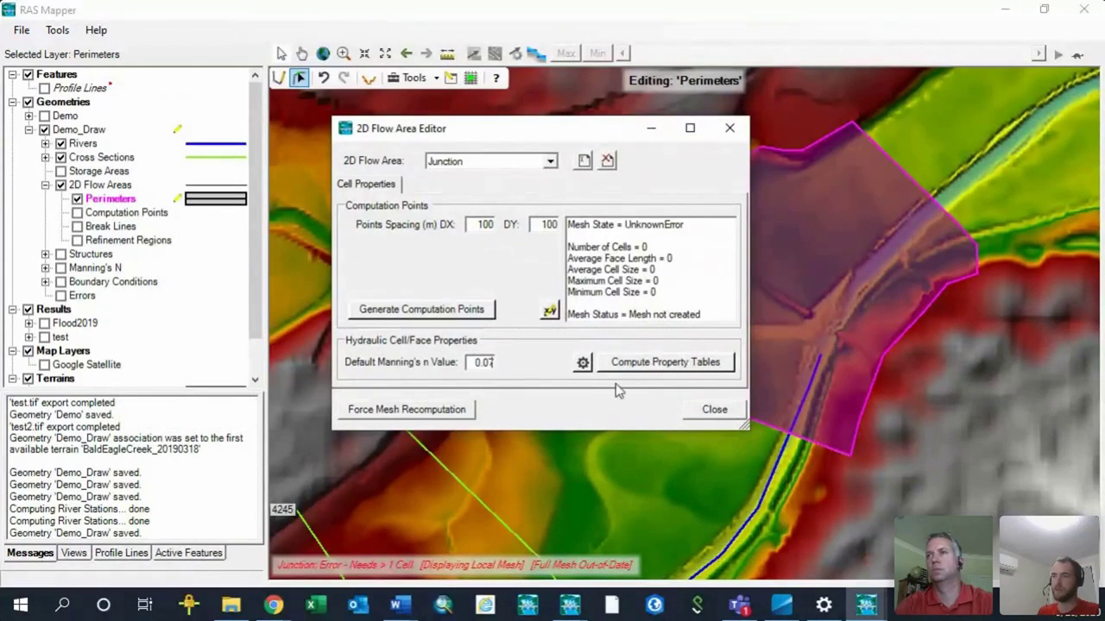
left_click(432, 311)
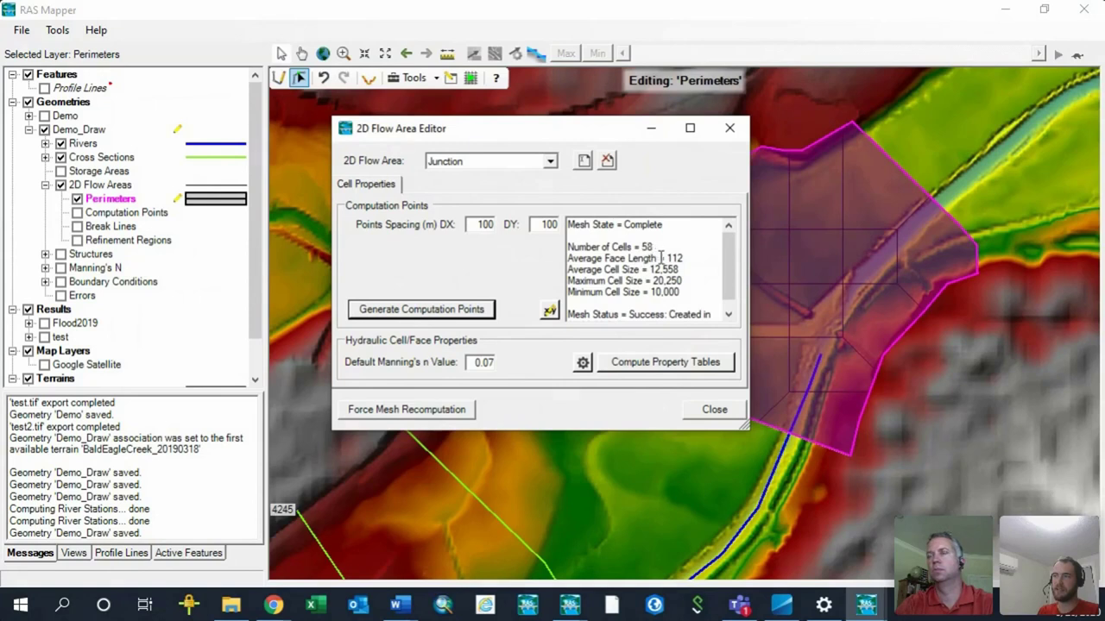
scroll(652, 291, "down", 1)
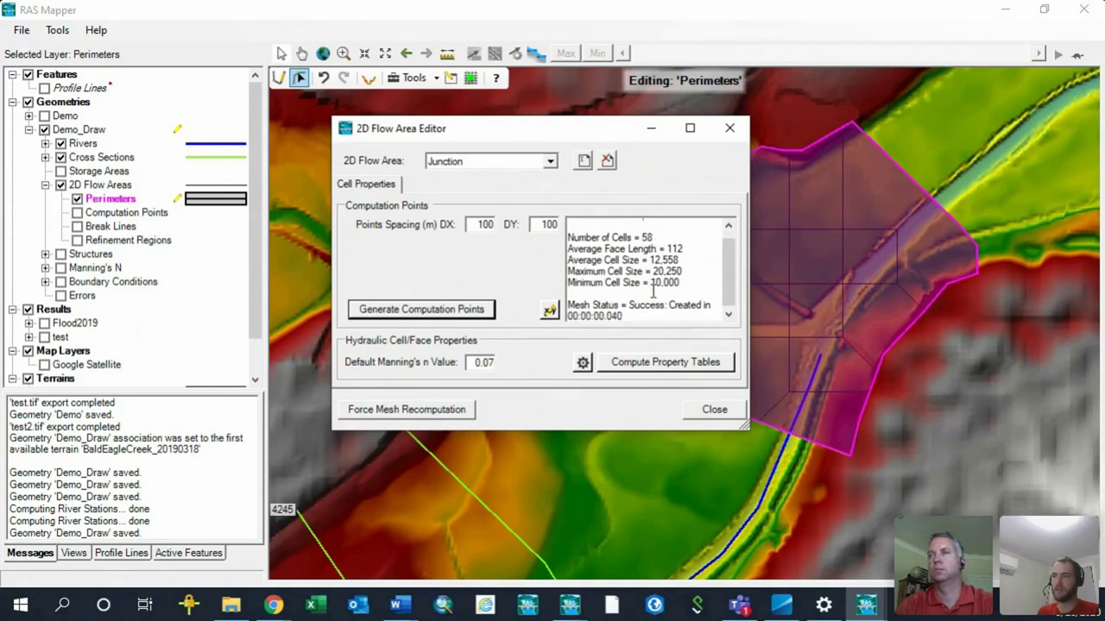
scroll(630, 307, "up", 1)
scroll(612, 320, "down", 1)
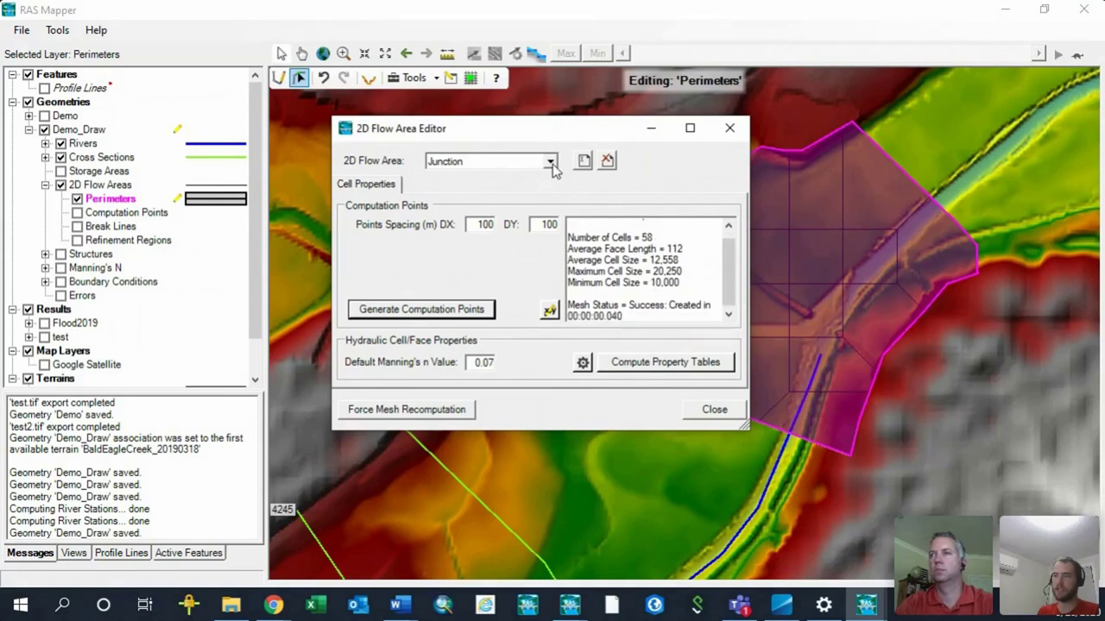
left_click_drag(537, 127, 406, 415)
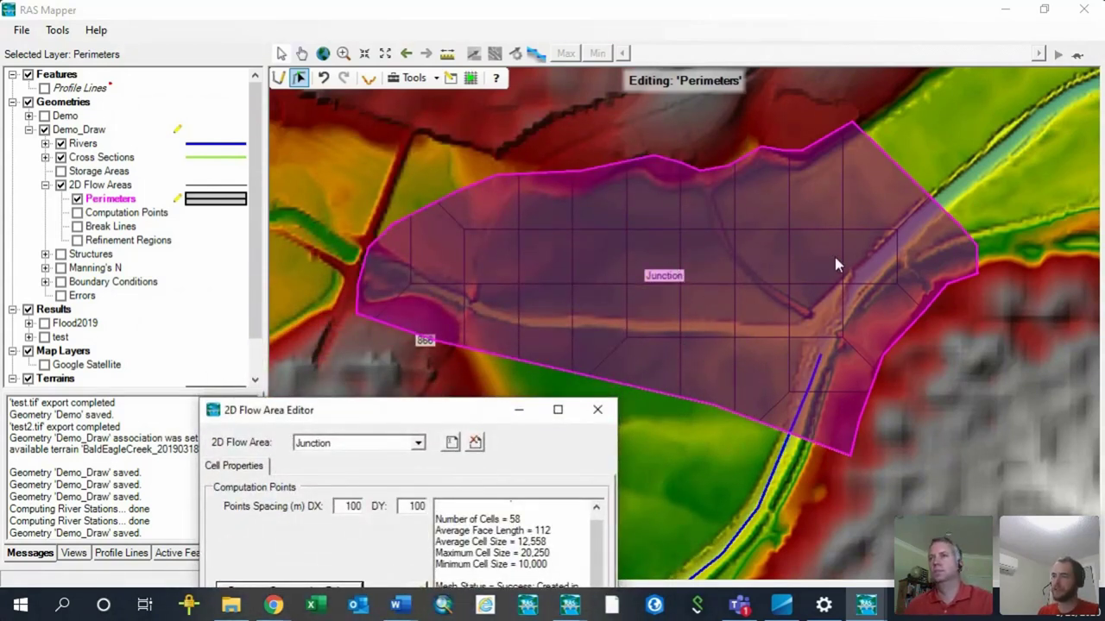
left_click_drag(491, 409, 566, 136)
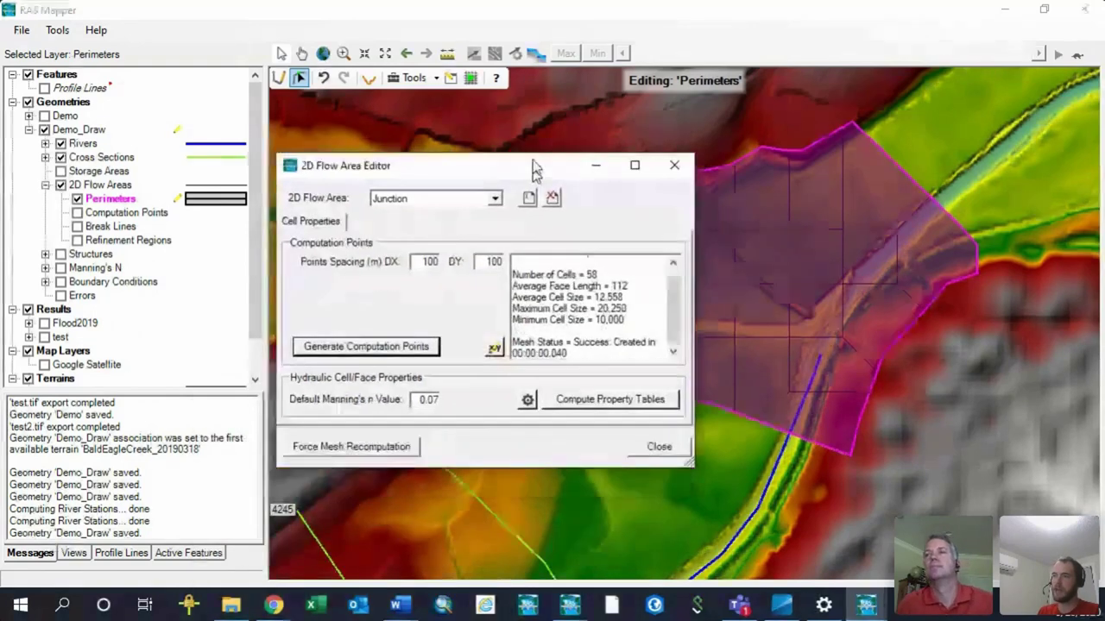
double_click(428, 234)
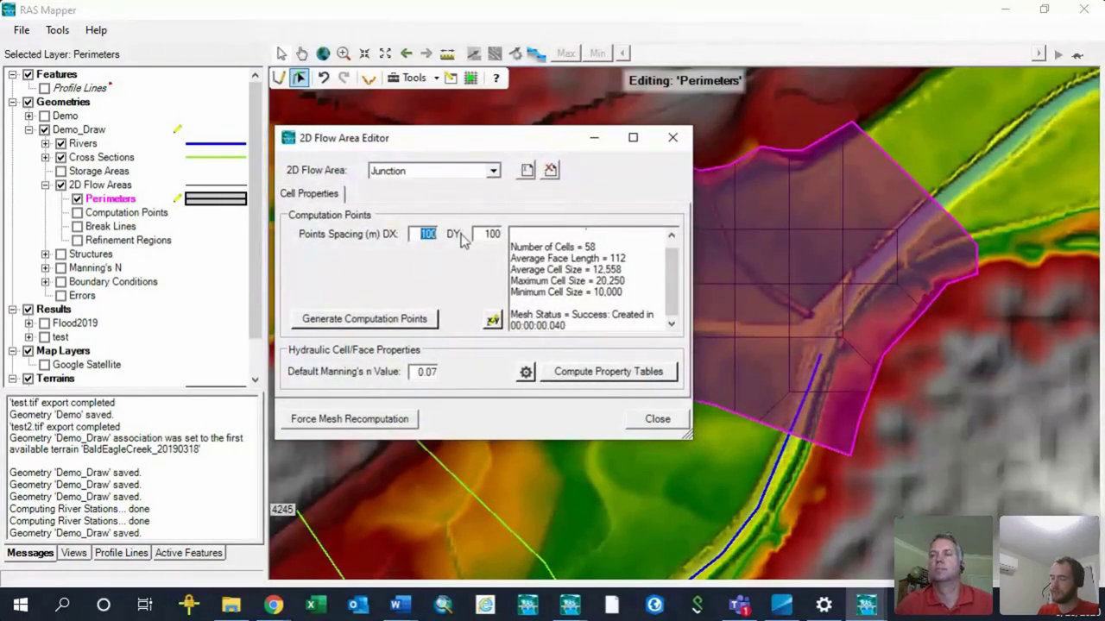
left_click(407, 321)
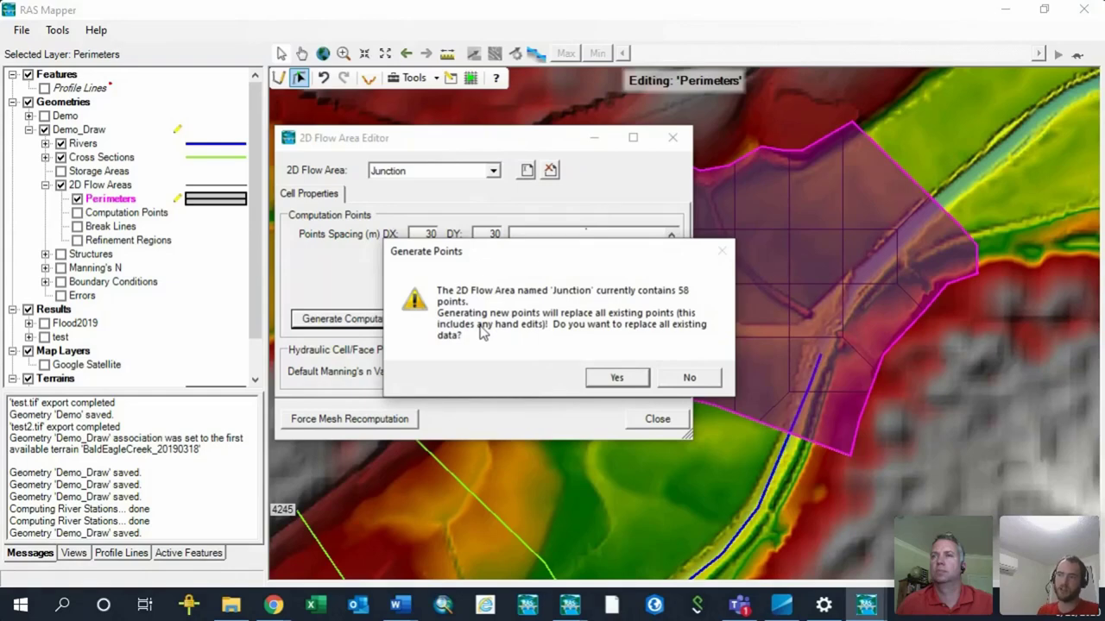
left_click(615, 380)
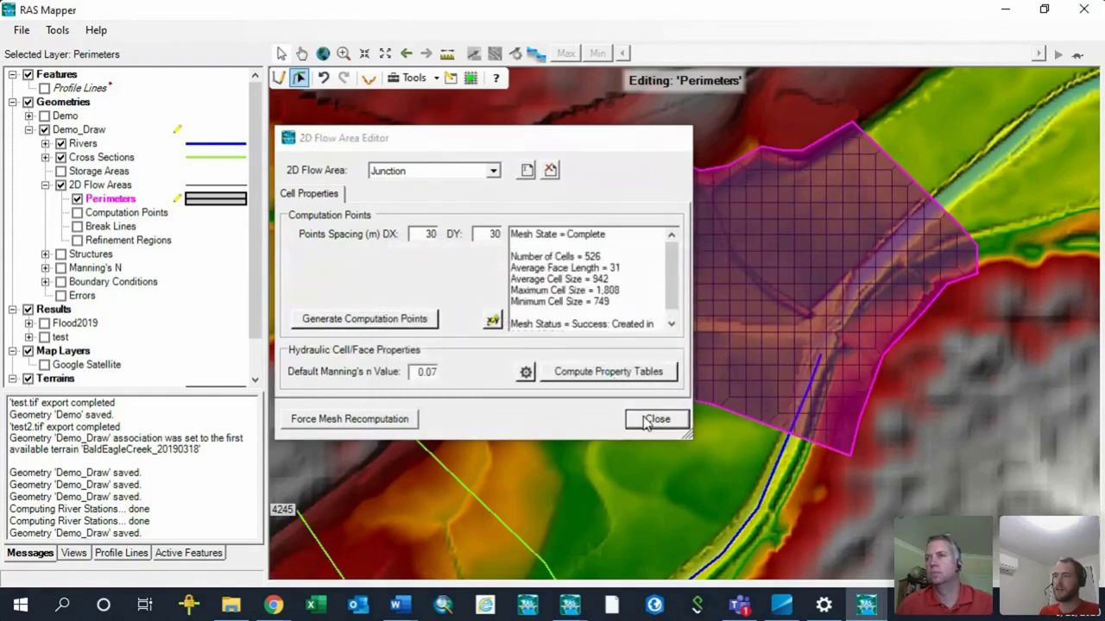
left_click(656, 420)
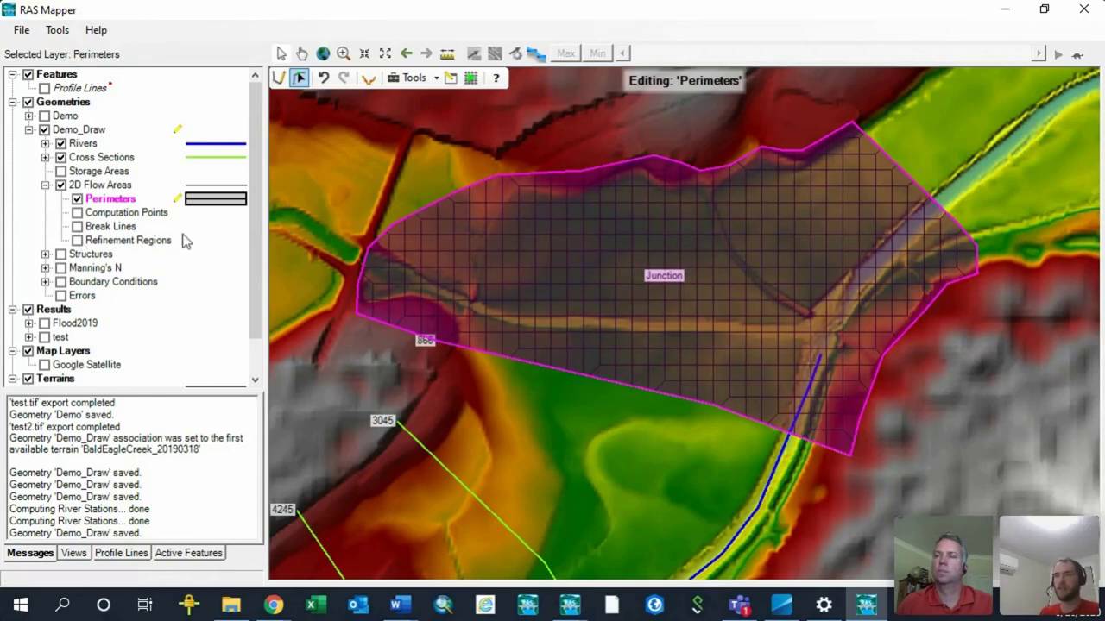
- Turn on the Break Lines layer and make it the layer being edited
left_click(76, 226)
left_click(95, 227)
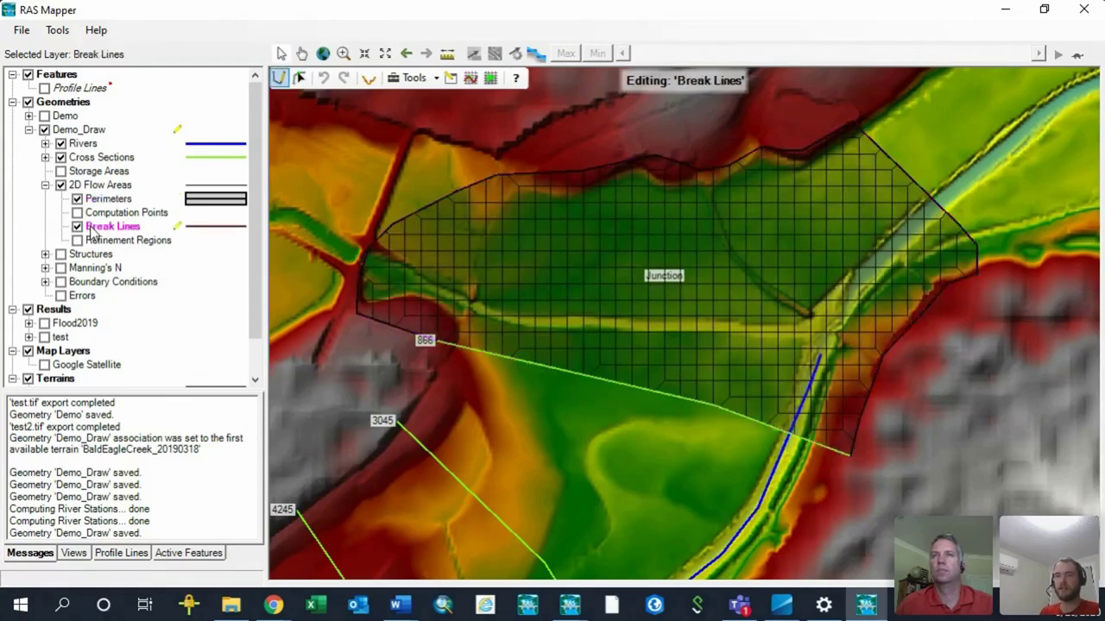
right_click(93, 228)
left_click(300, 99)
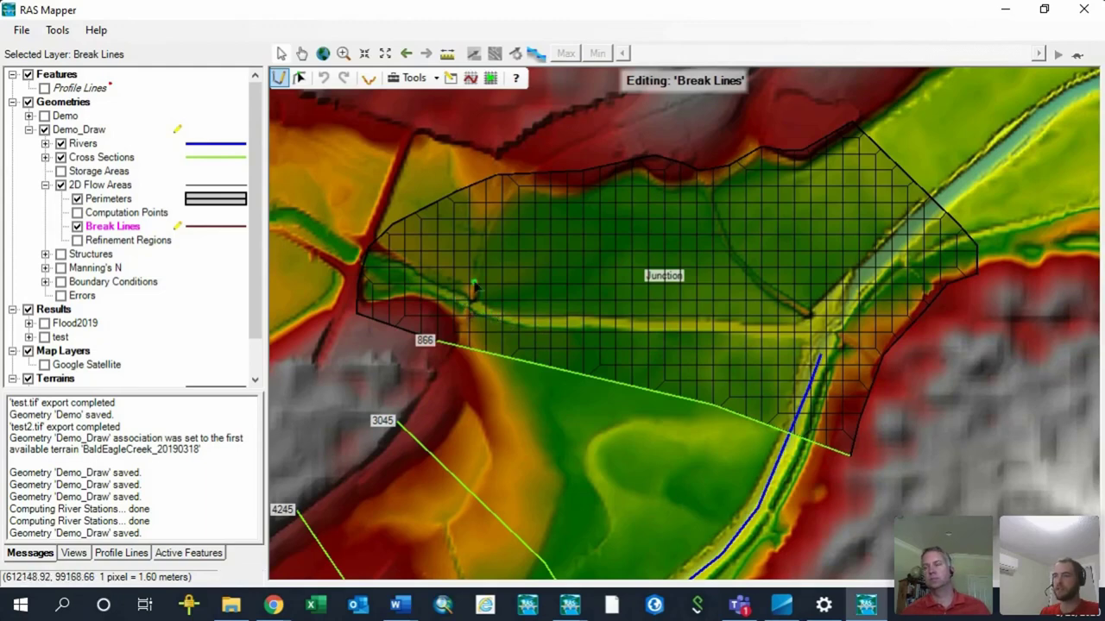
scroll(484, 294, "up", 1)
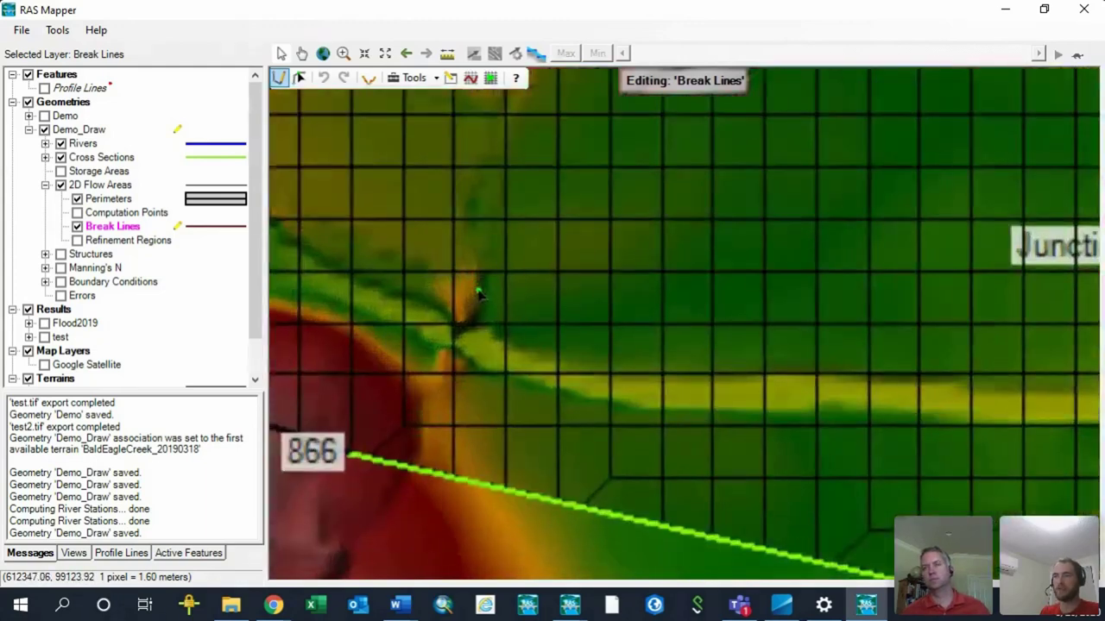
scroll(480, 294, "up", 1)
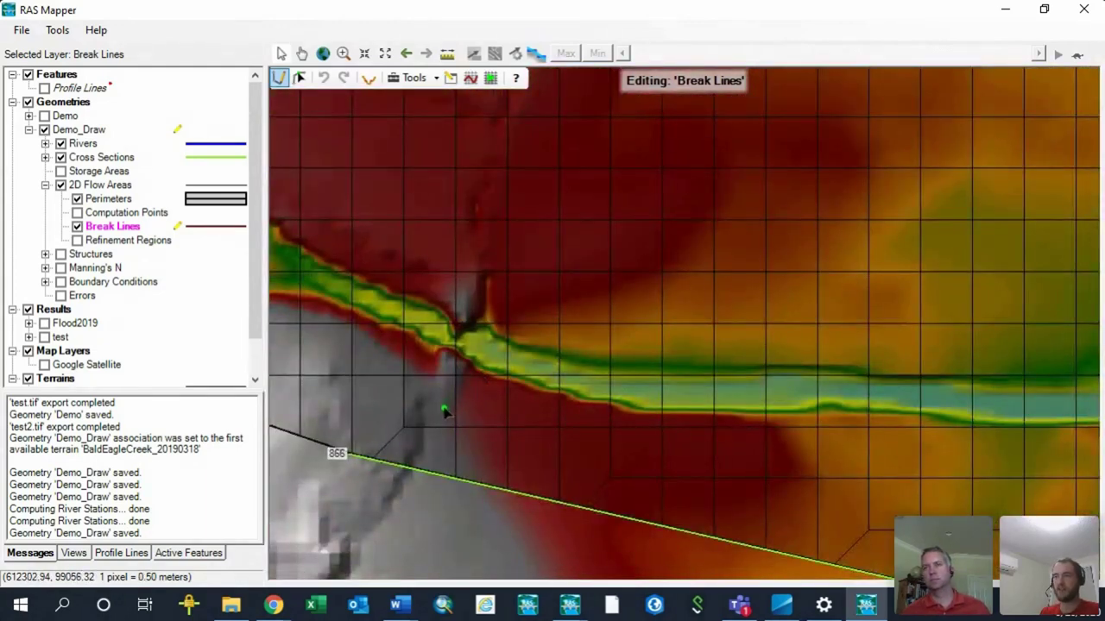
- Draw Breakline 1 across the western channel
left_click(444, 412)
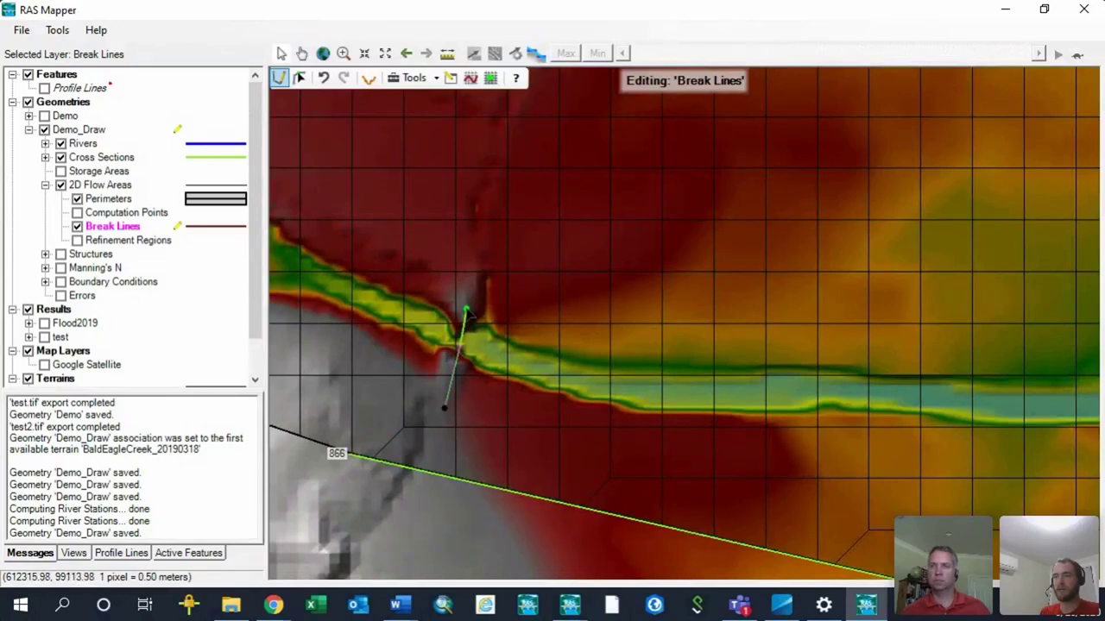
left_click_drag(480, 251, 476, 420)
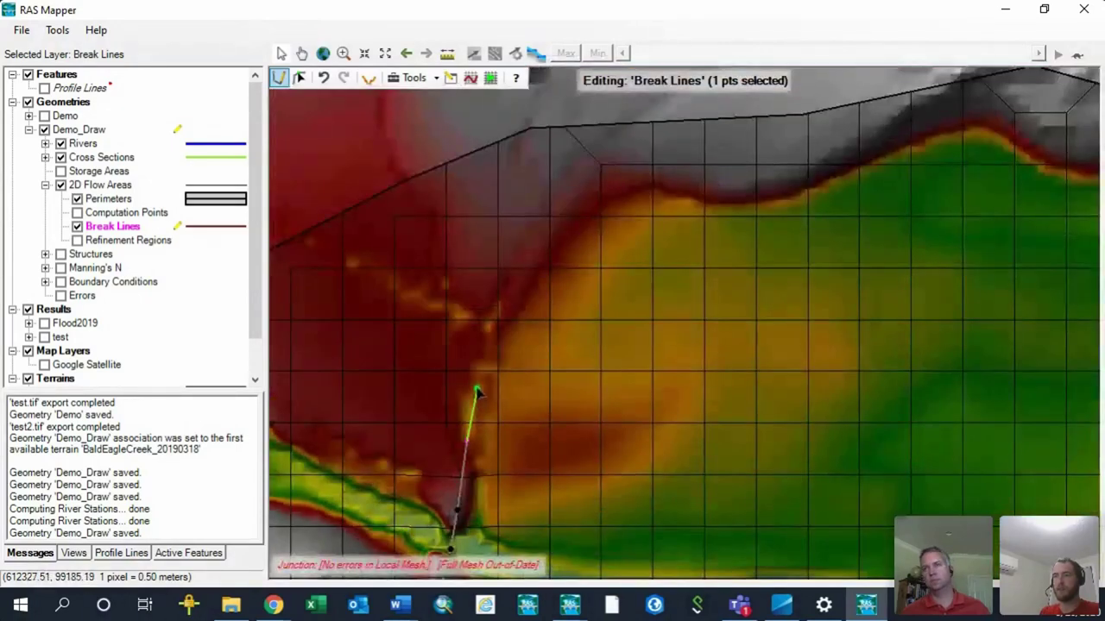
left_click(631, 340)
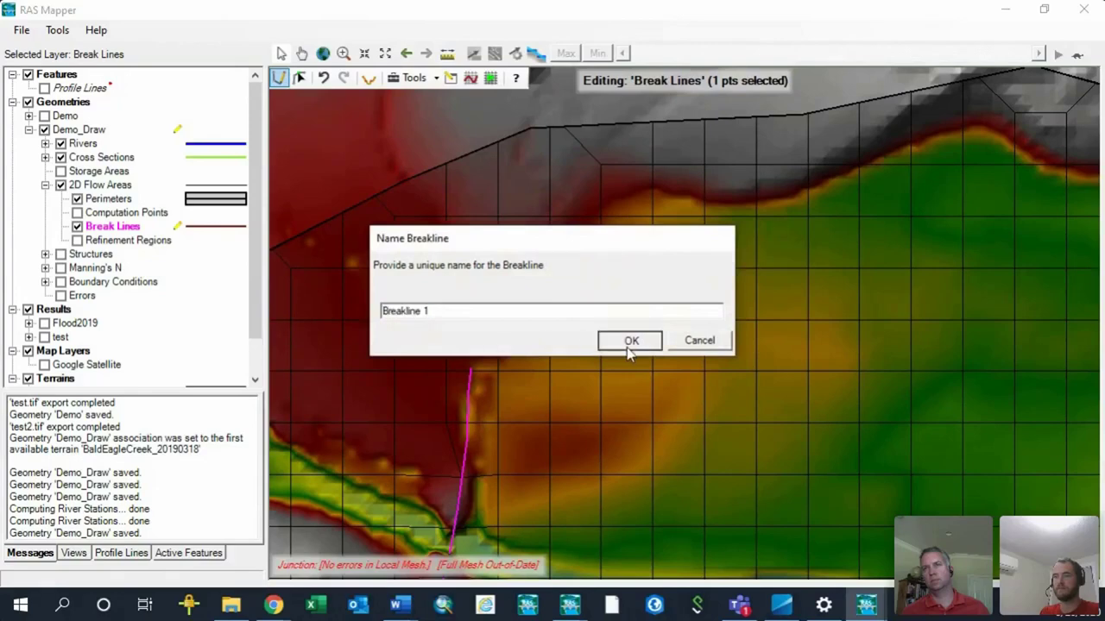
scroll(562, 288, "down", 3)
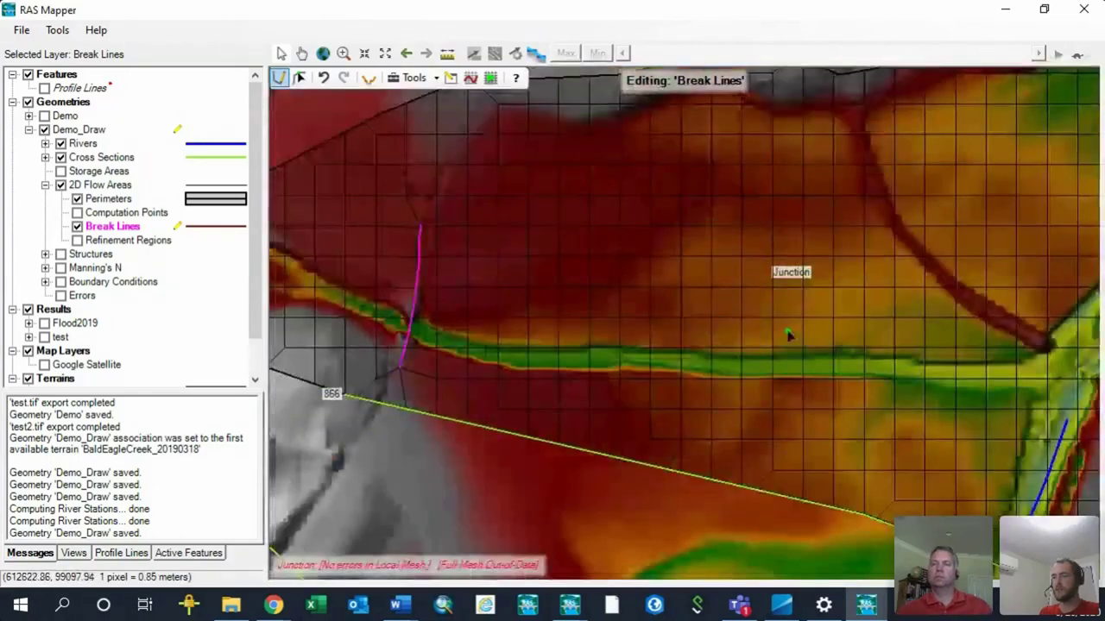
- Draw Breakline 2 down the tributary gully and across the main channel
key("Right")
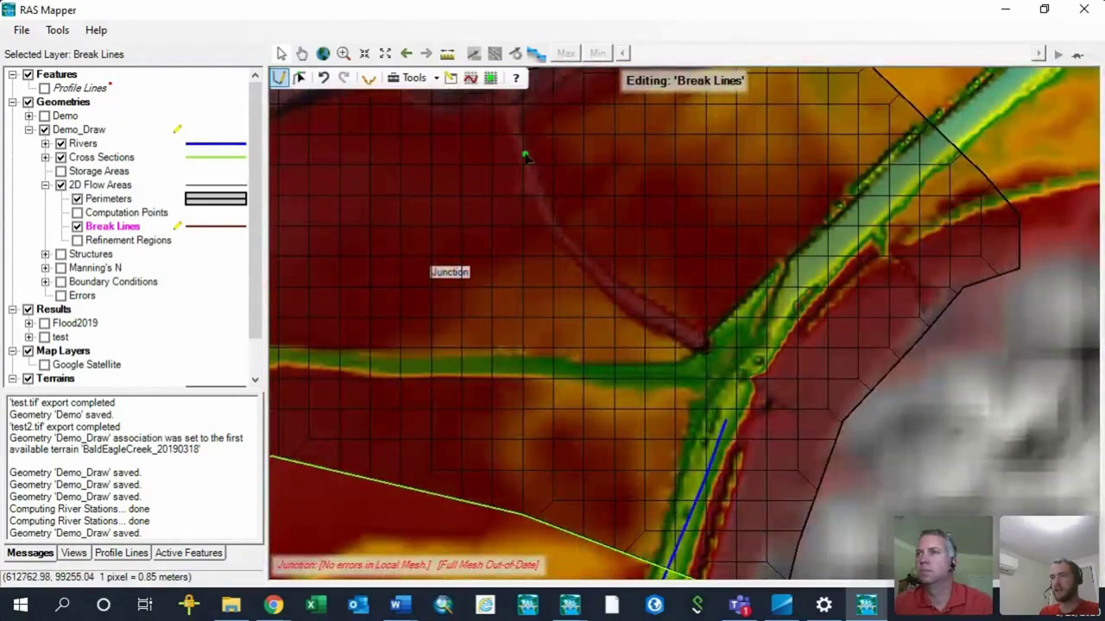
left_click(515, 111)
left_click(544, 205)
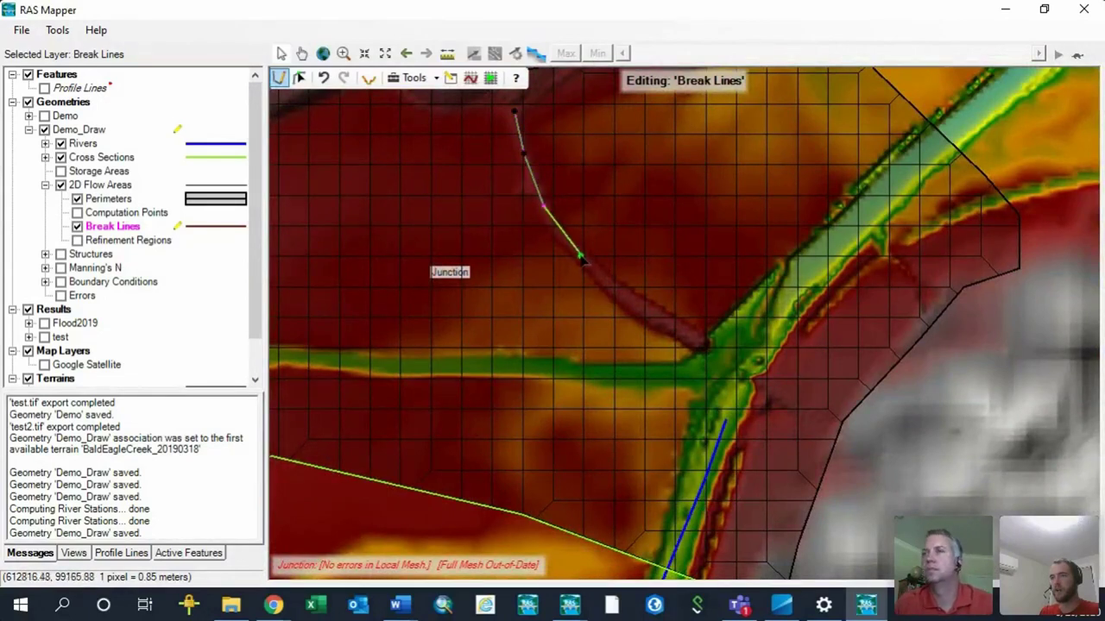
left_click(585, 256)
left_click(649, 310)
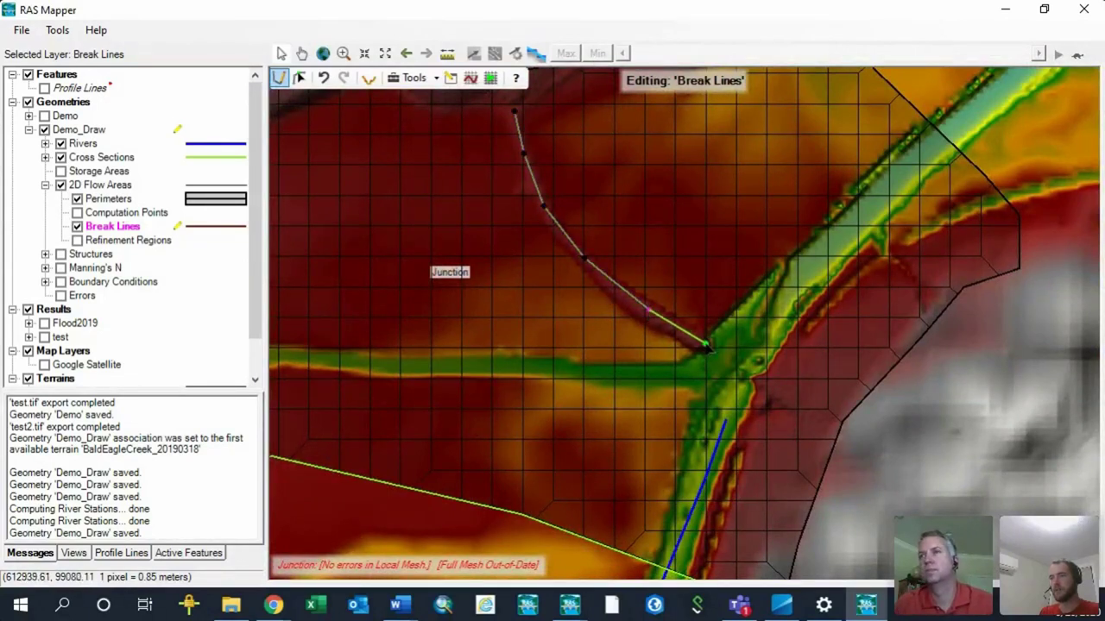
double_click(794, 398)
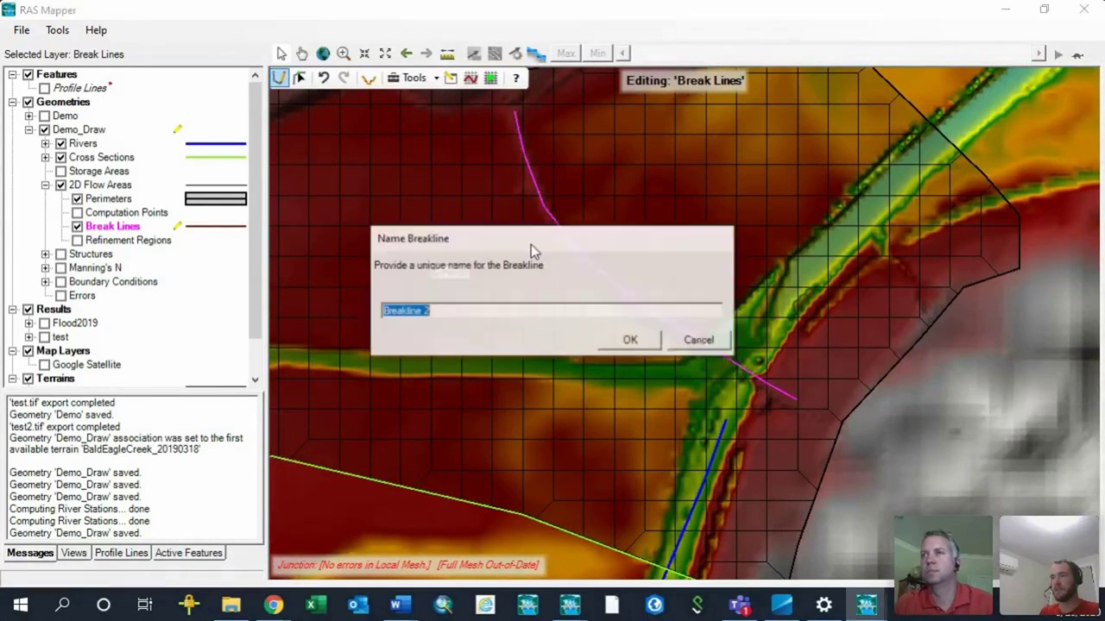
left_click(628, 349)
left_click_drag(440, 304, 877, 327)
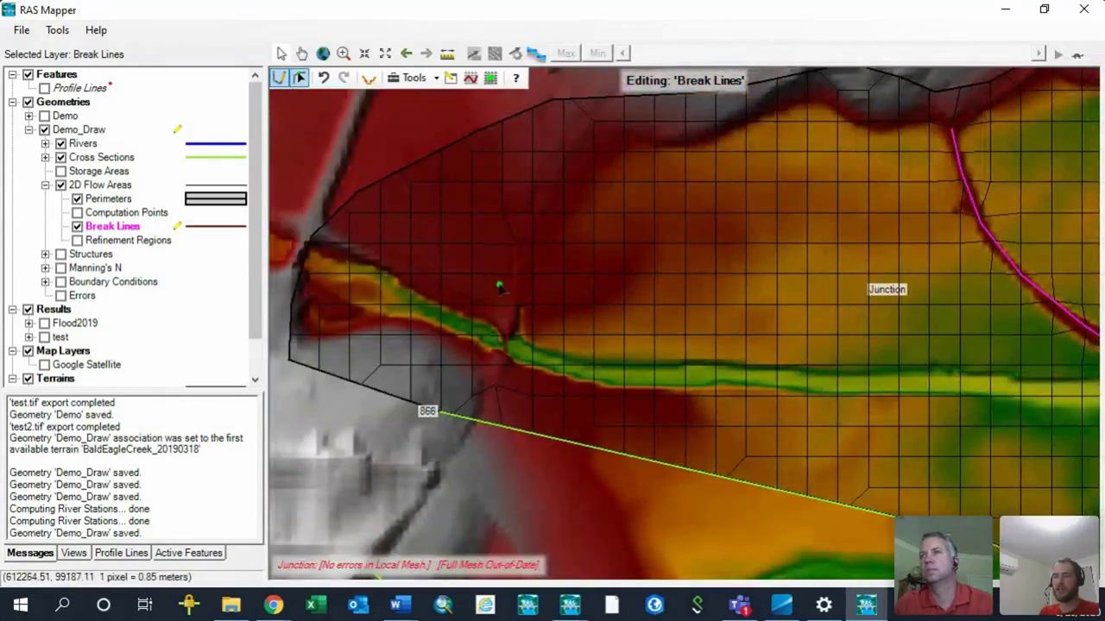
- Zoom out to the whole Junction area and box-select Breakline 1 and Breakline 2
left_click_drag(621, 376, 575, 337)
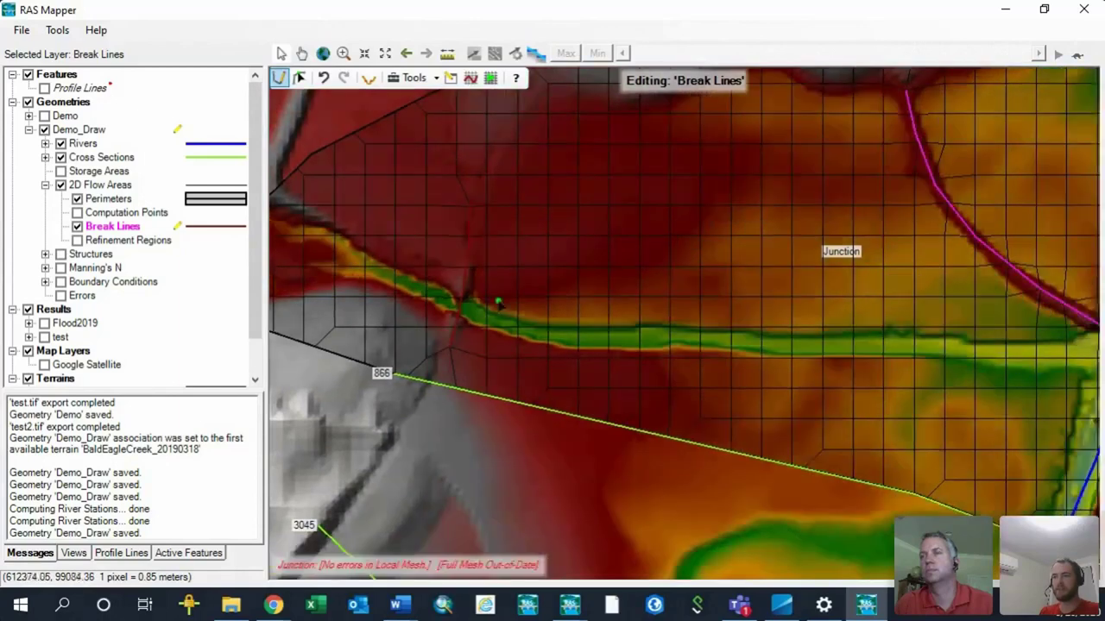
left_click_drag(638, 326, 569, 316)
left_click_drag(745, 332, 569, 316)
left_click_drag(676, 389, 604, 440)
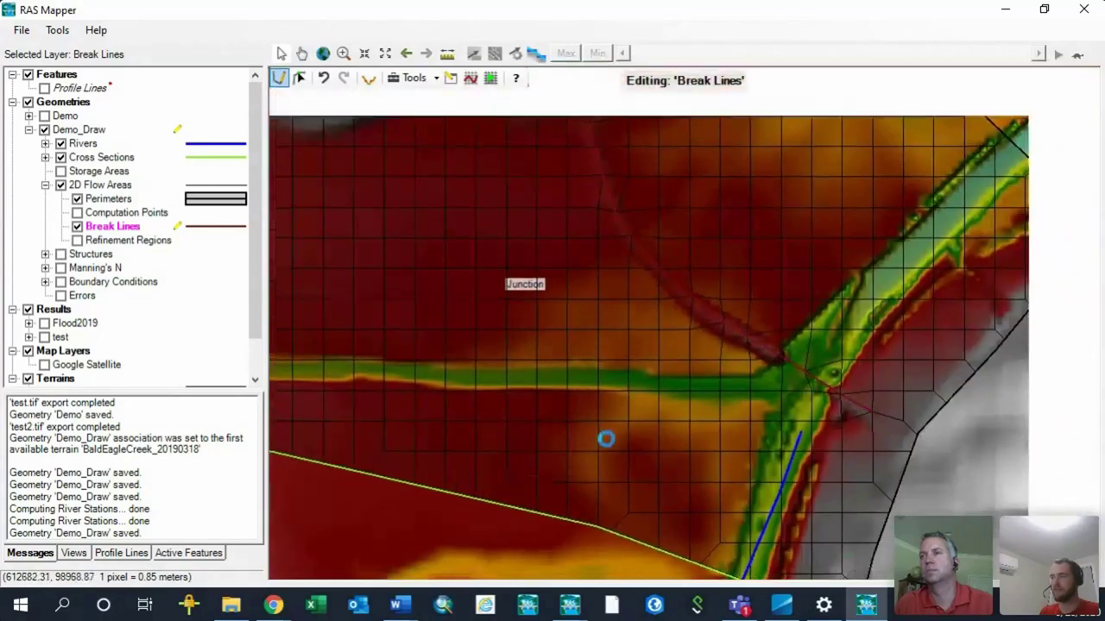
scroll(663, 436, "down", 1)
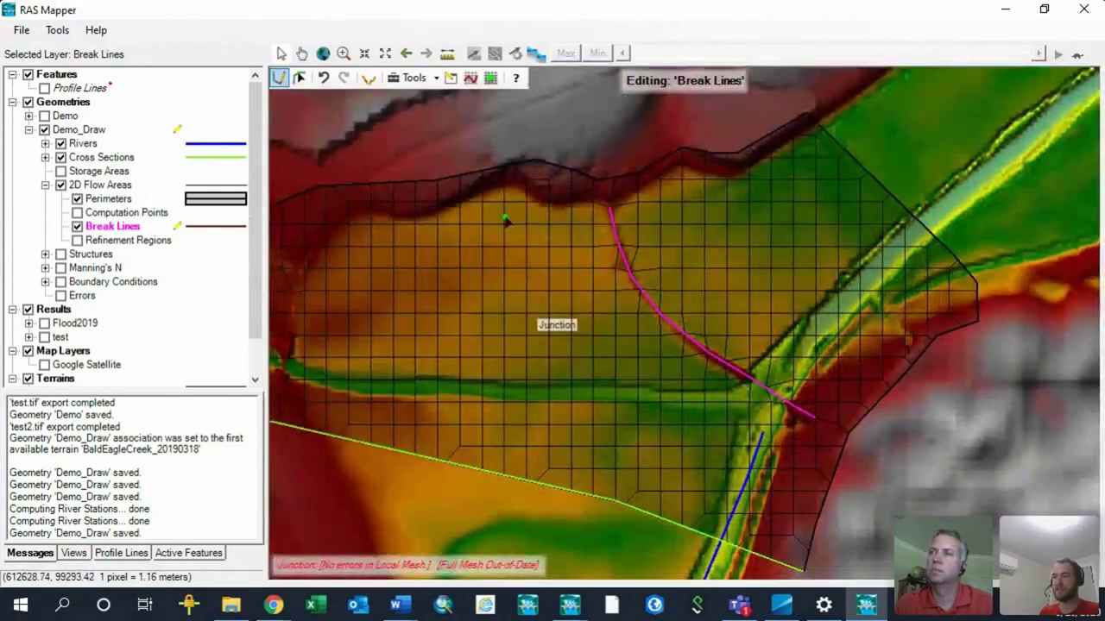
key("Escape")
scroll(521, 289, "down", 1)
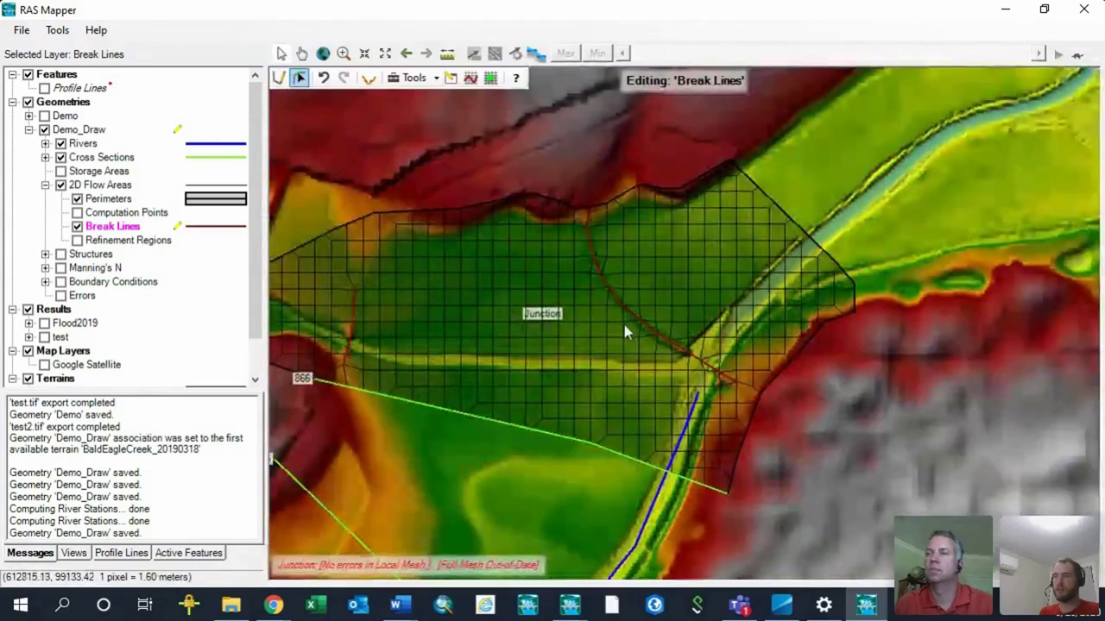
left_click_drag(688, 296, 757, 302)
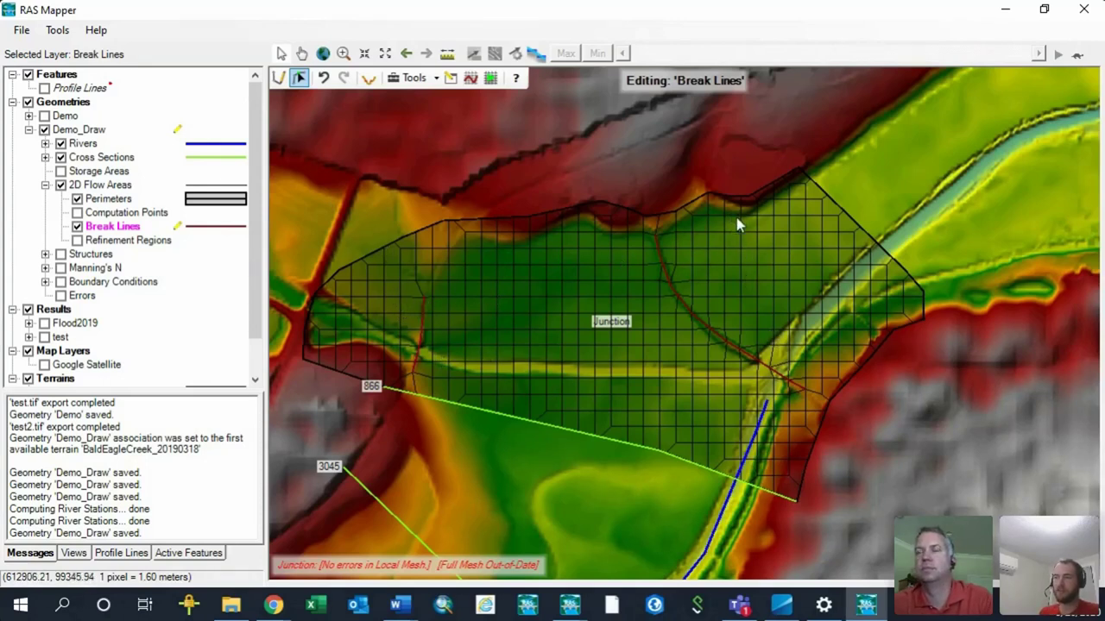
left_click_drag(740, 201, 390, 361)
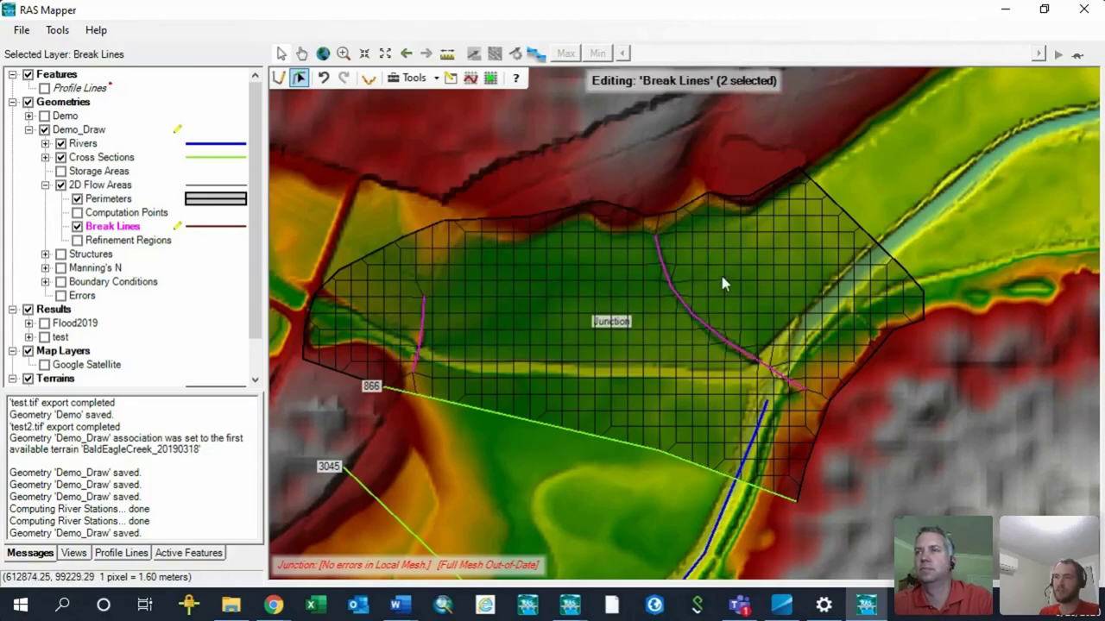
- Enforce both selected break lines on the Junction mesh, then inspect and deselect them
right_click(666, 273)
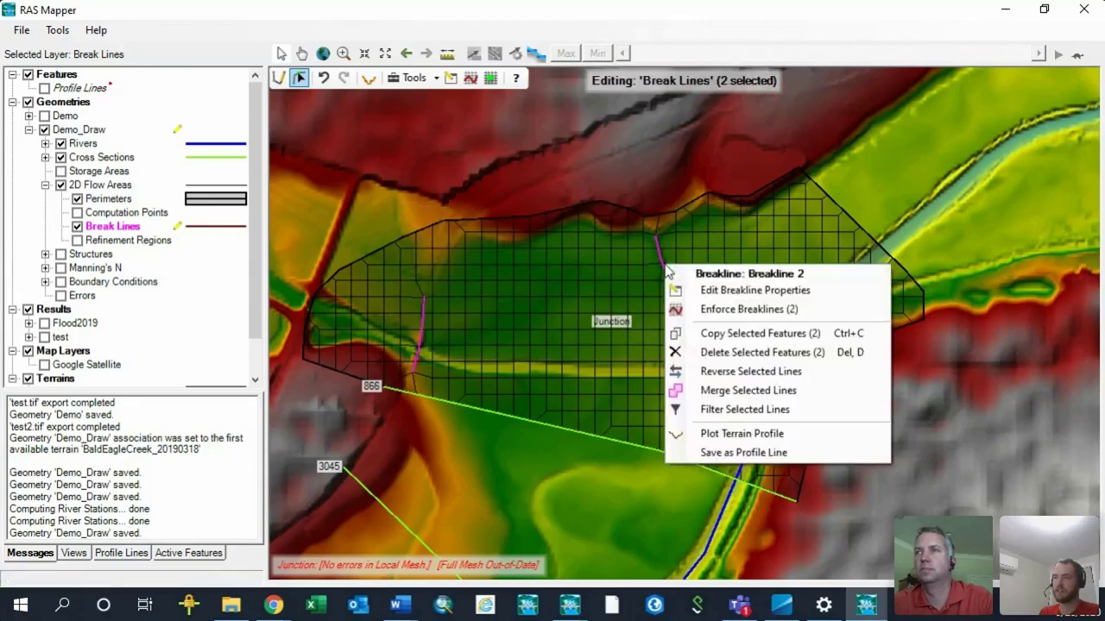
left_click(720, 310)
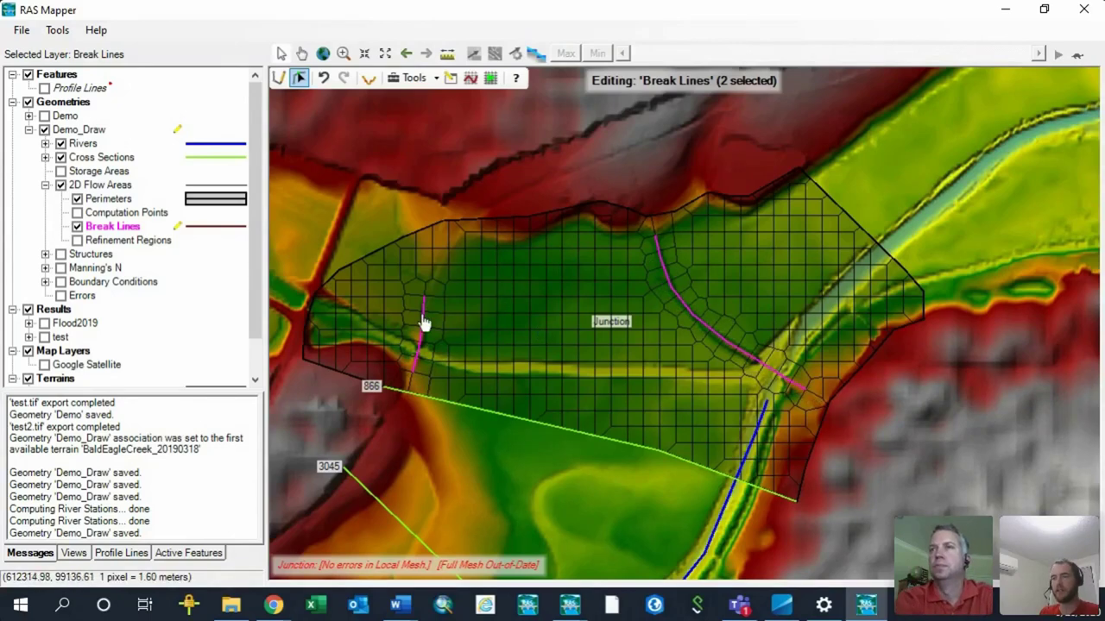
scroll(703, 338, "up", 3)
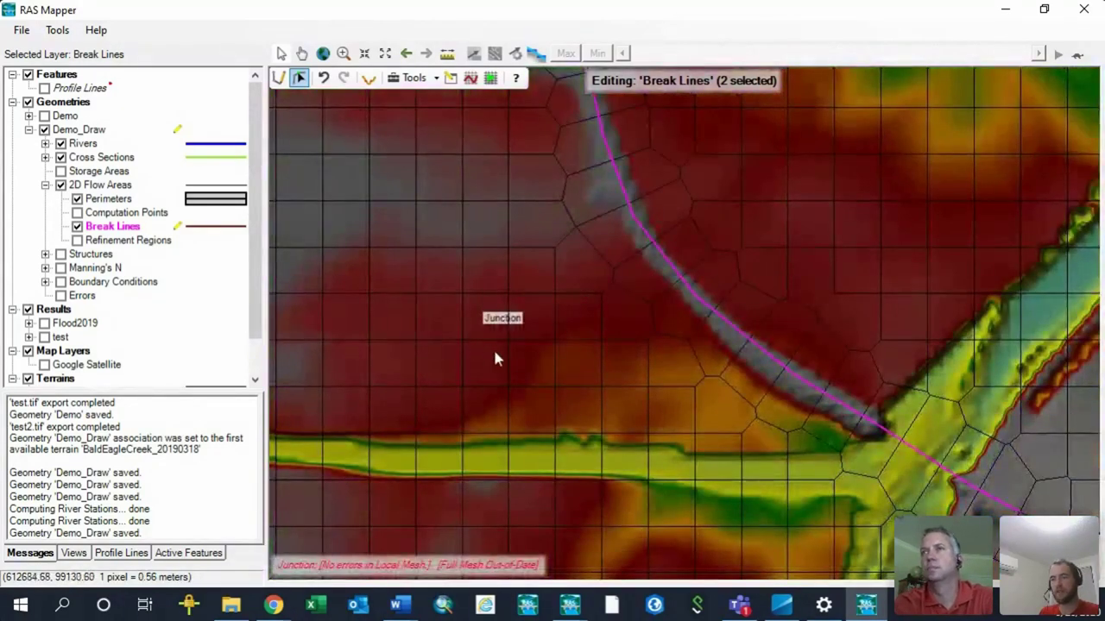
left_click(371, 365)
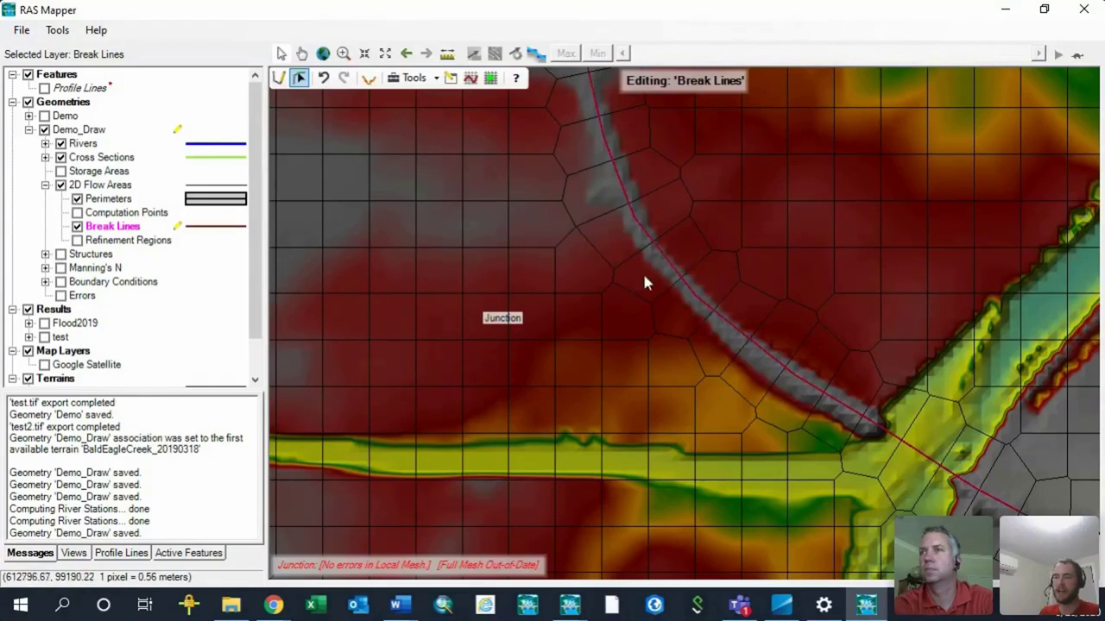
scroll(698, 341, "down", 3)
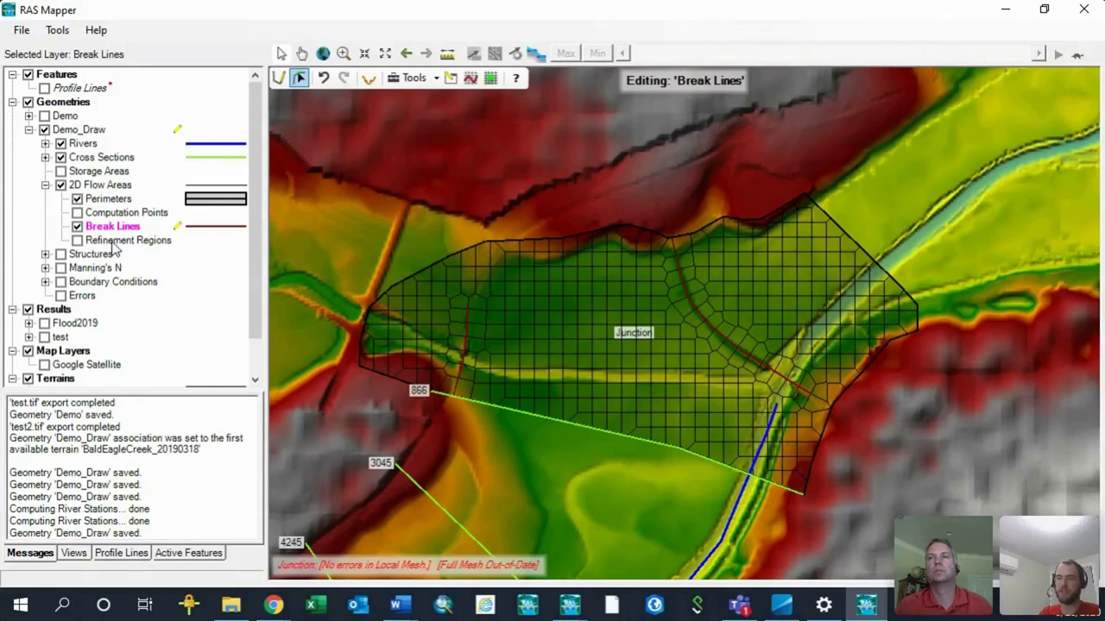
- Edit the Refinement Regions layer, start a new region, and hide the Rivers layer
left_click(77, 240)
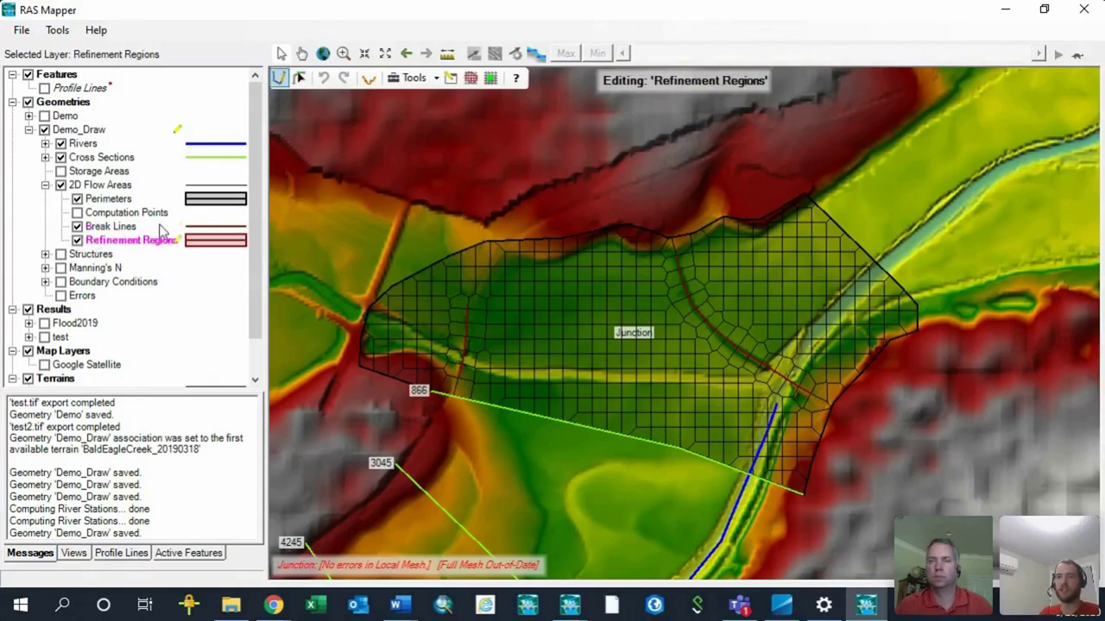
left_click(285, 80)
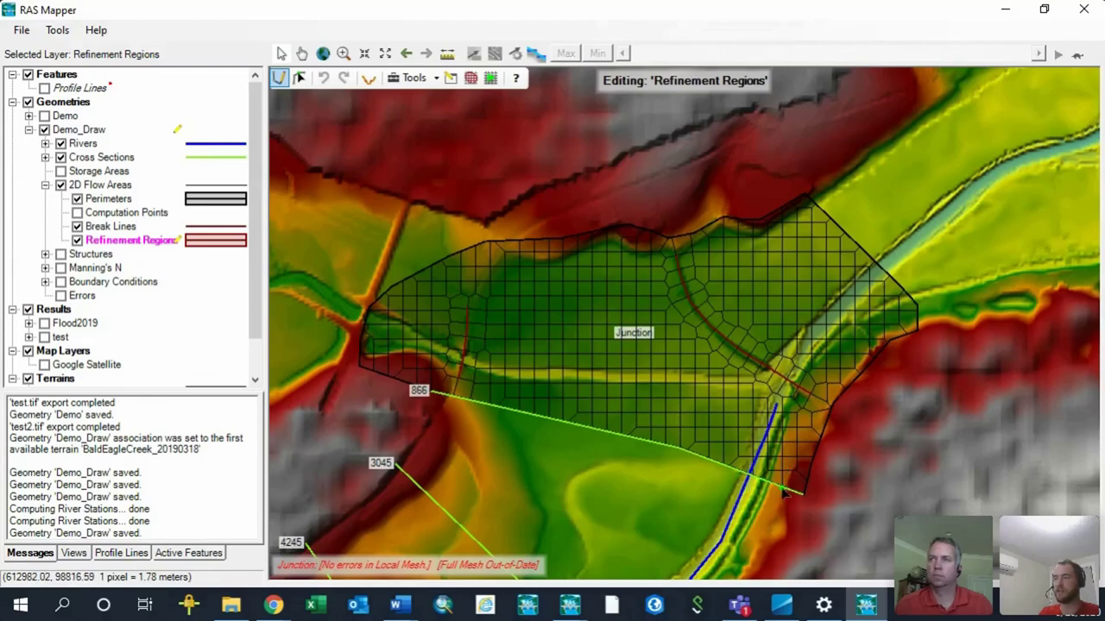
left_click(60, 143)
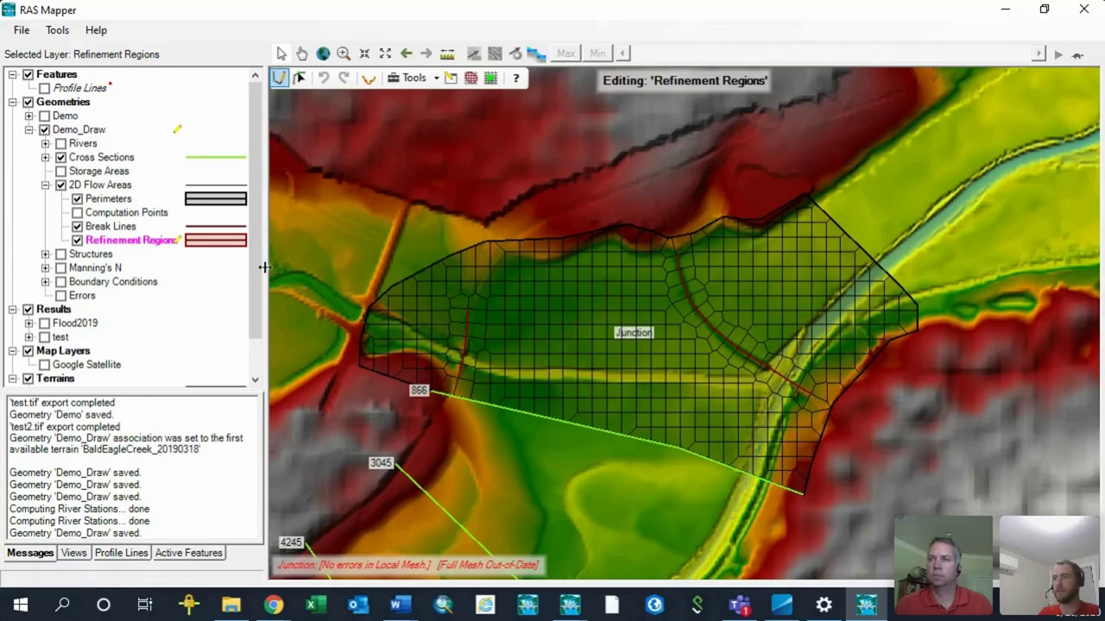
scroll(794, 460, "up", 4)
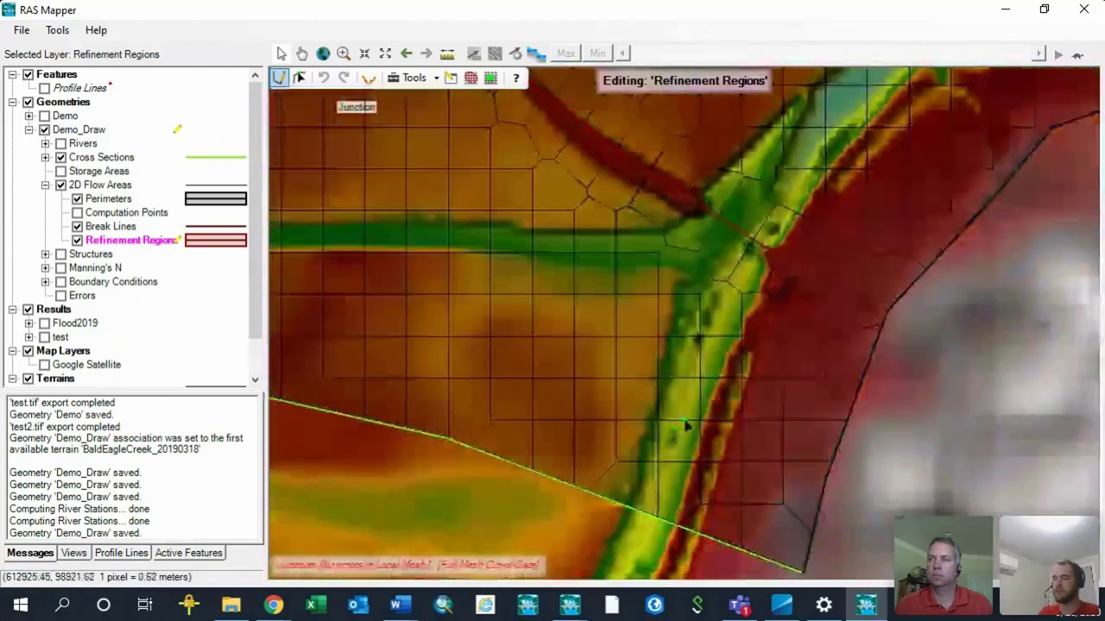
scroll(633, 341, "up", 3)
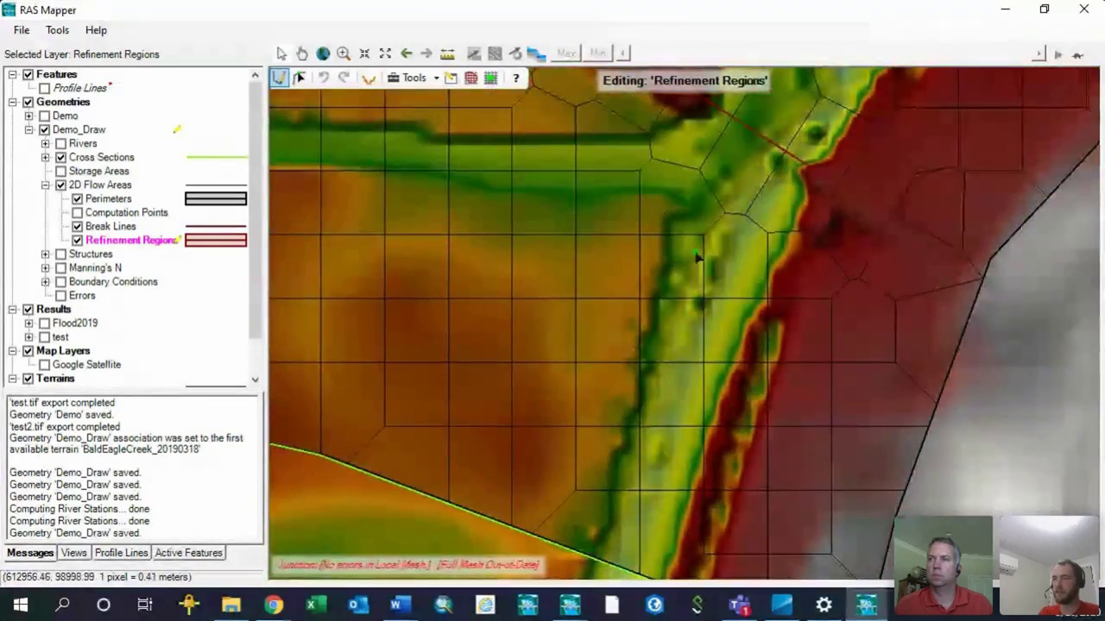
scroll(700, 466, "down", 1)
- Trace the refinement outline up the channel's left bank to its upstream end and across
left_click_drag(701, 470, 700, 414)
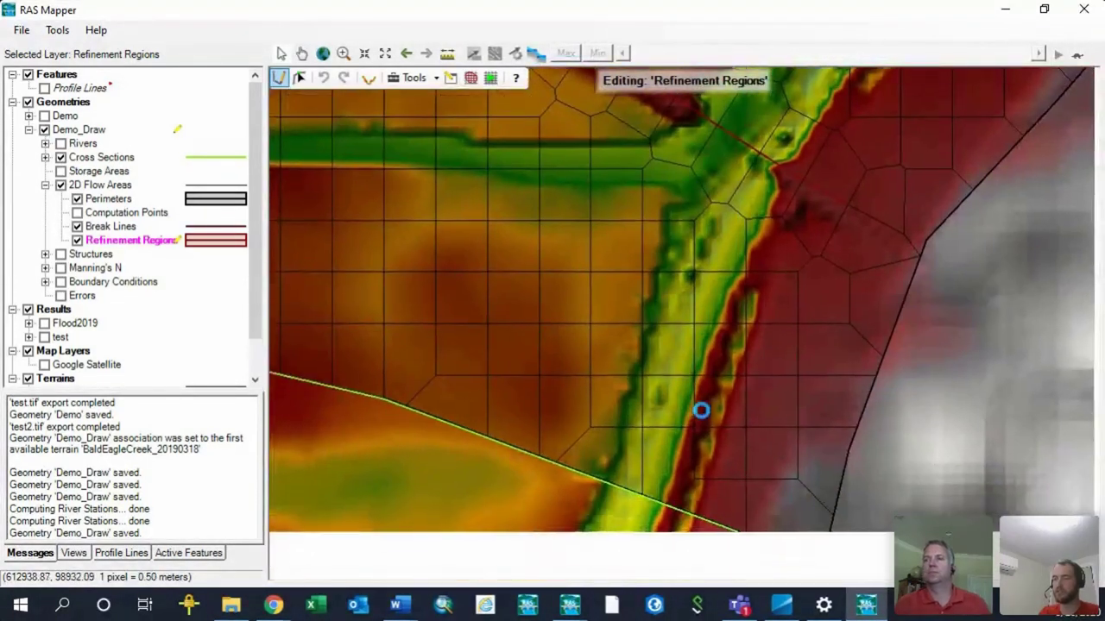
left_click(596, 487)
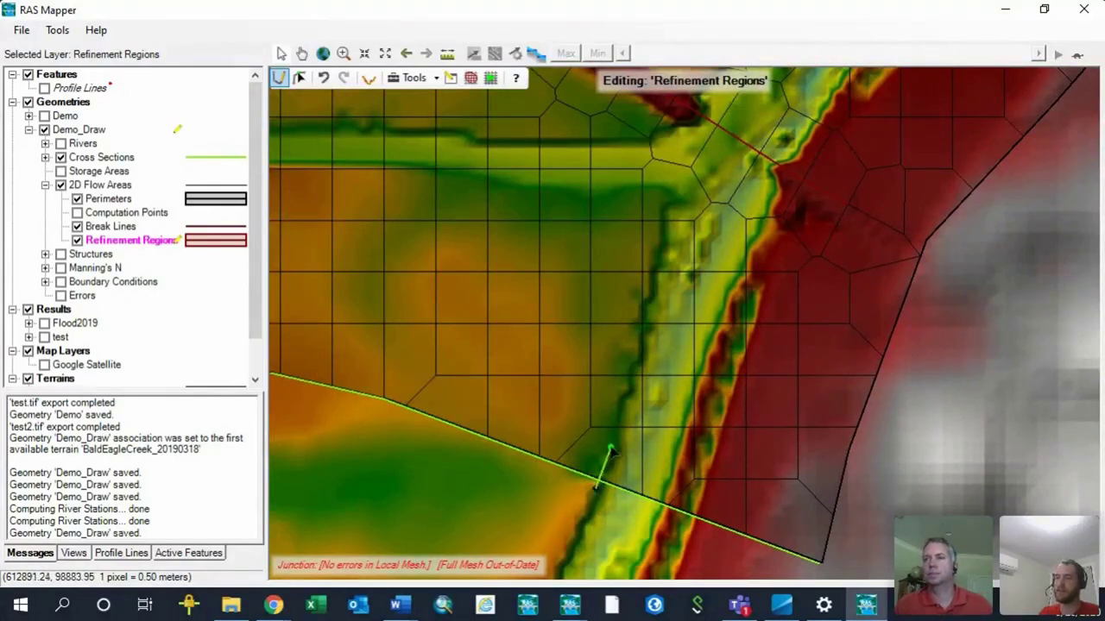
left_click(610, 449)
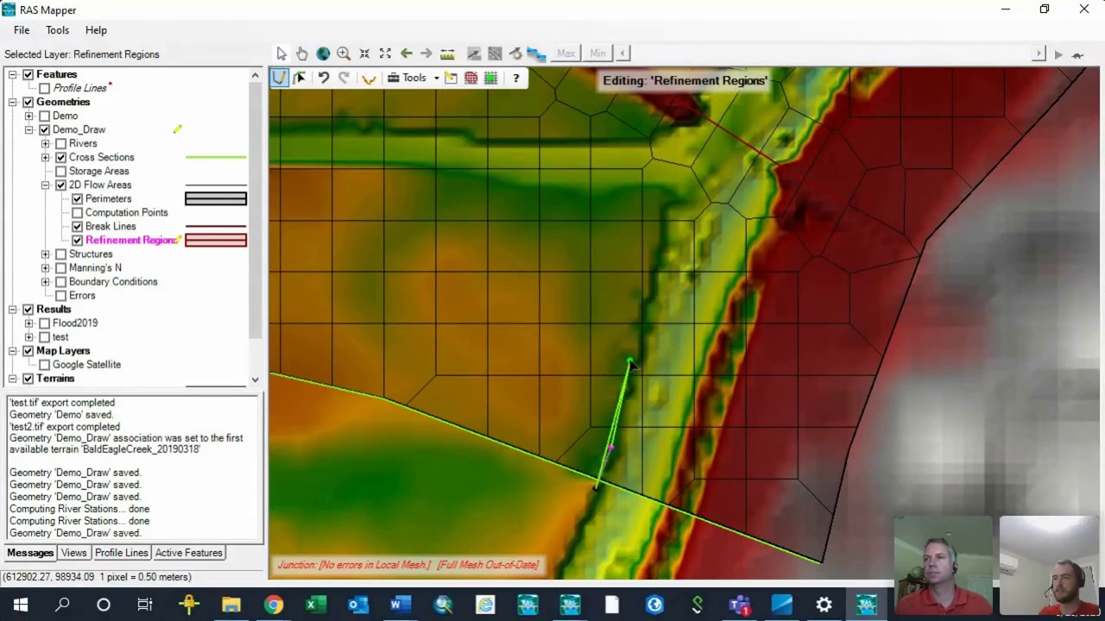
left_click(644, 289)
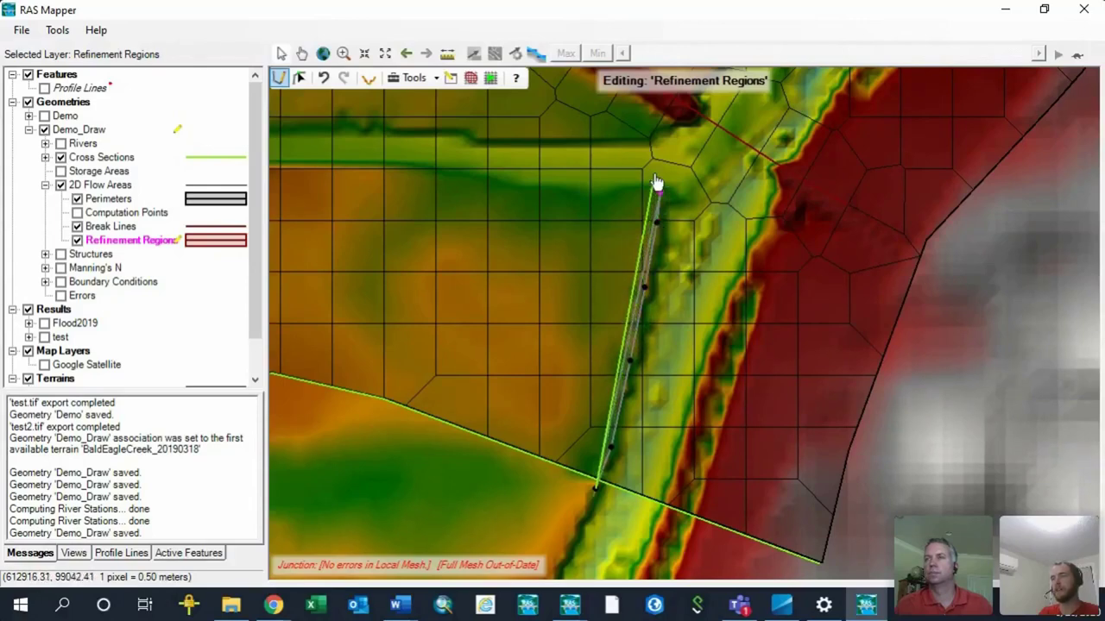
left_click_drag(661, 165, 625, 394)
left_click(630, 356)
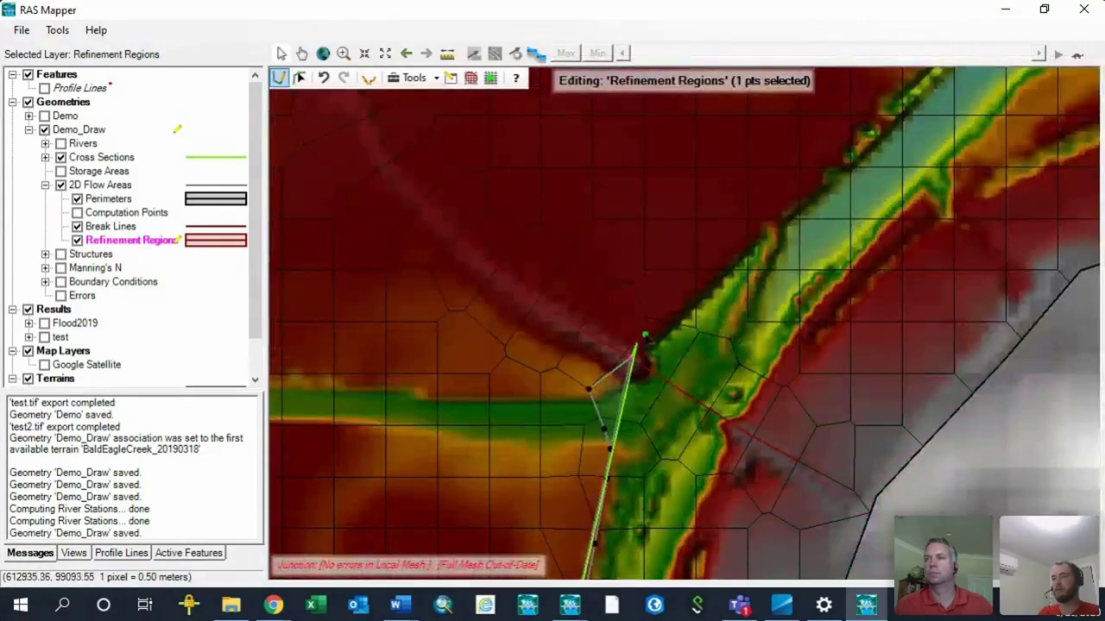
left_click(673, 304)
scroll(733, 246, "up", 2)
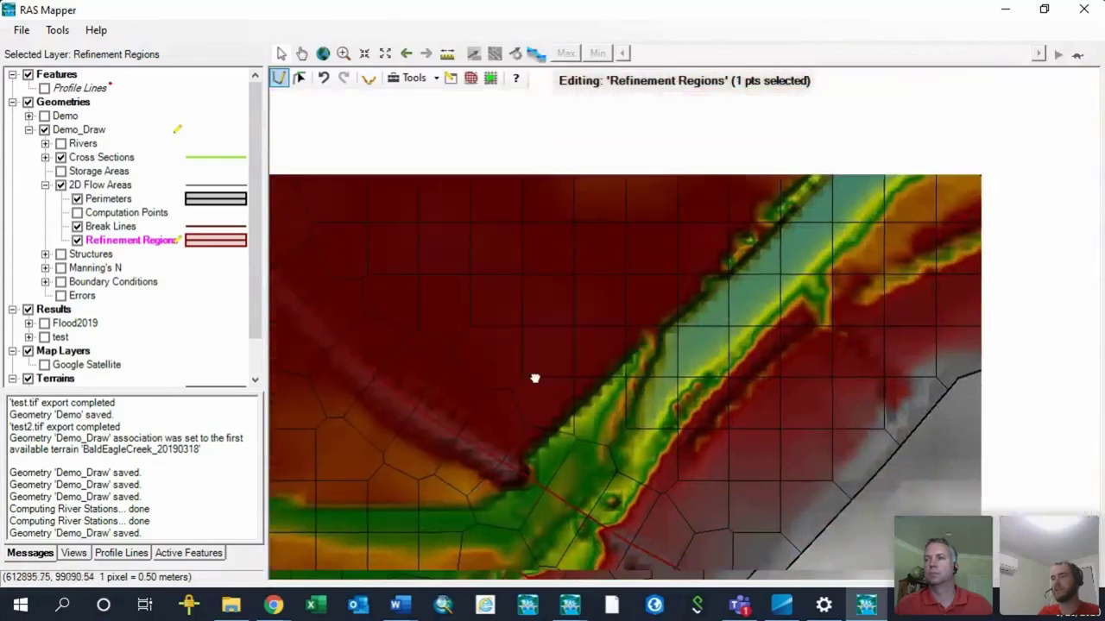
left_click(564, 358)
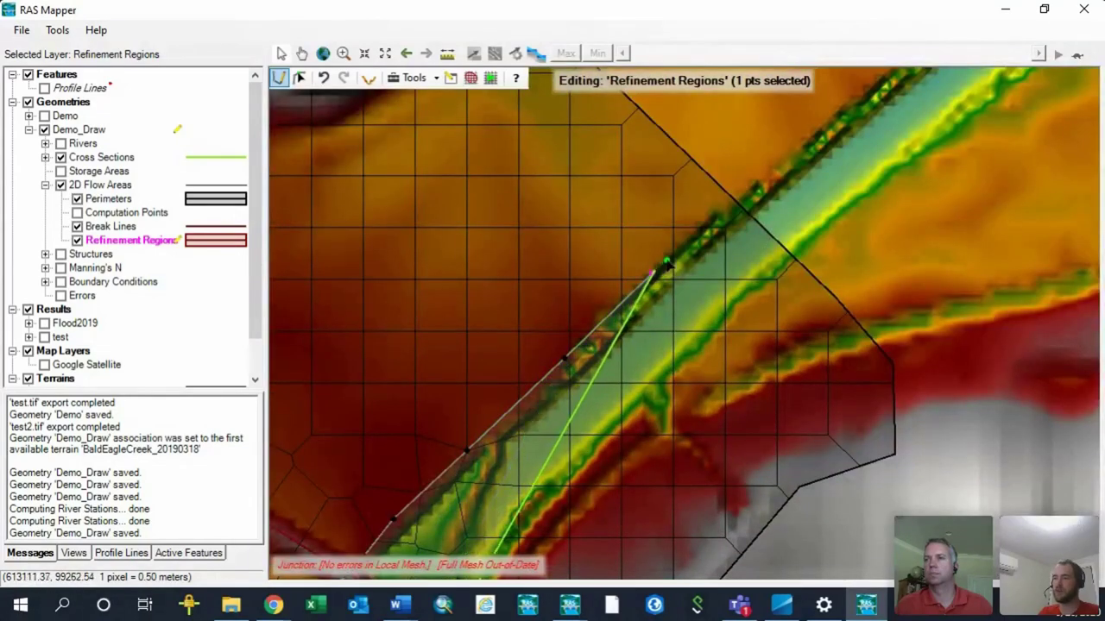
left_click(650, 273)
left_click(689, 231)
left_click(716, 209)
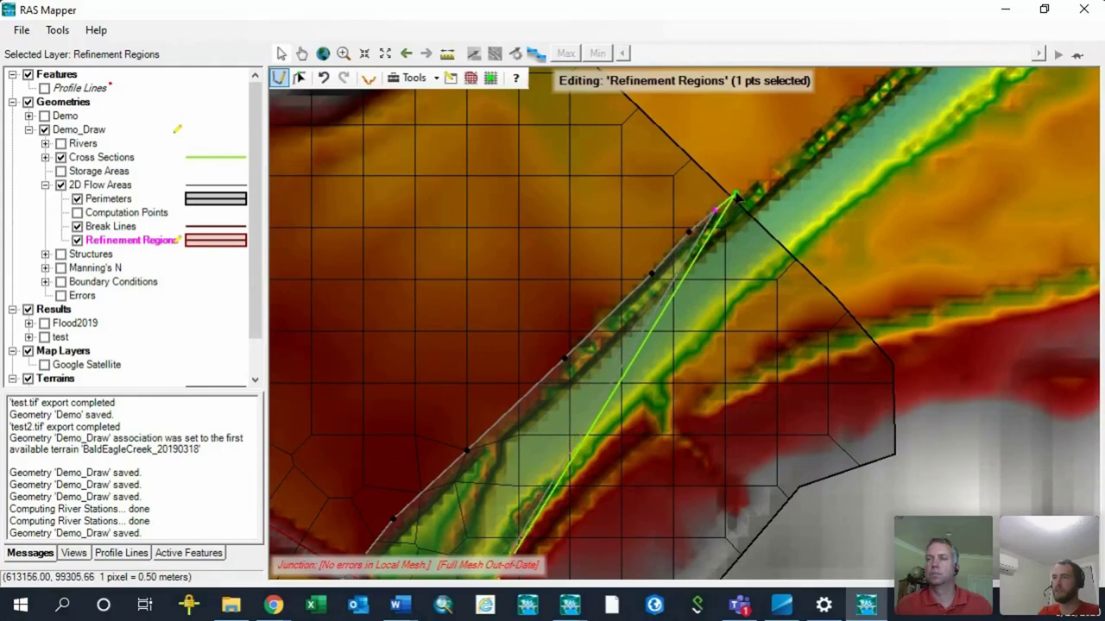
left_click(735, 193)
left_click(786, 225)
left_click(798, 256)
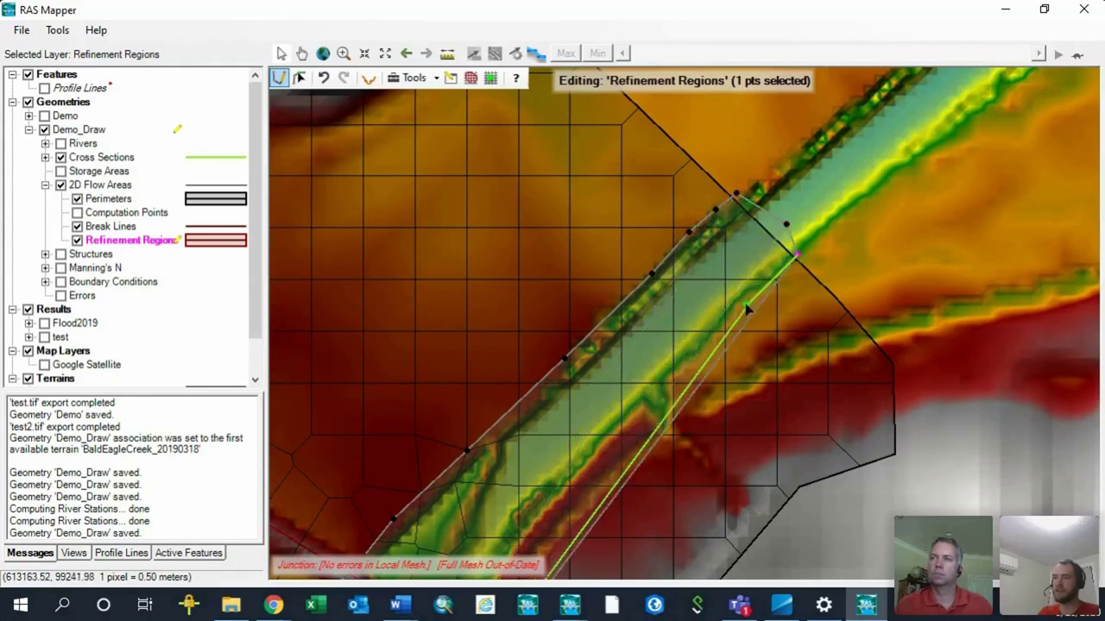
- Trace the outline back down the right bank to the Junction perimeter's southern edge
left_click(740, 313)
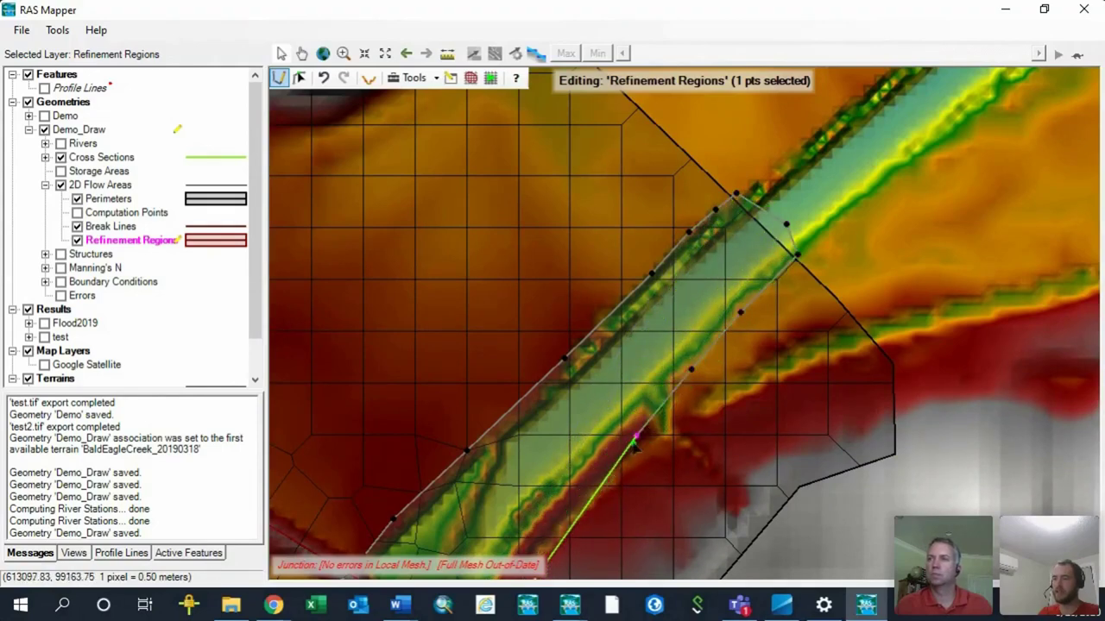
left_click_drag(574, 514, 794, 335)
left_click(777, 330)
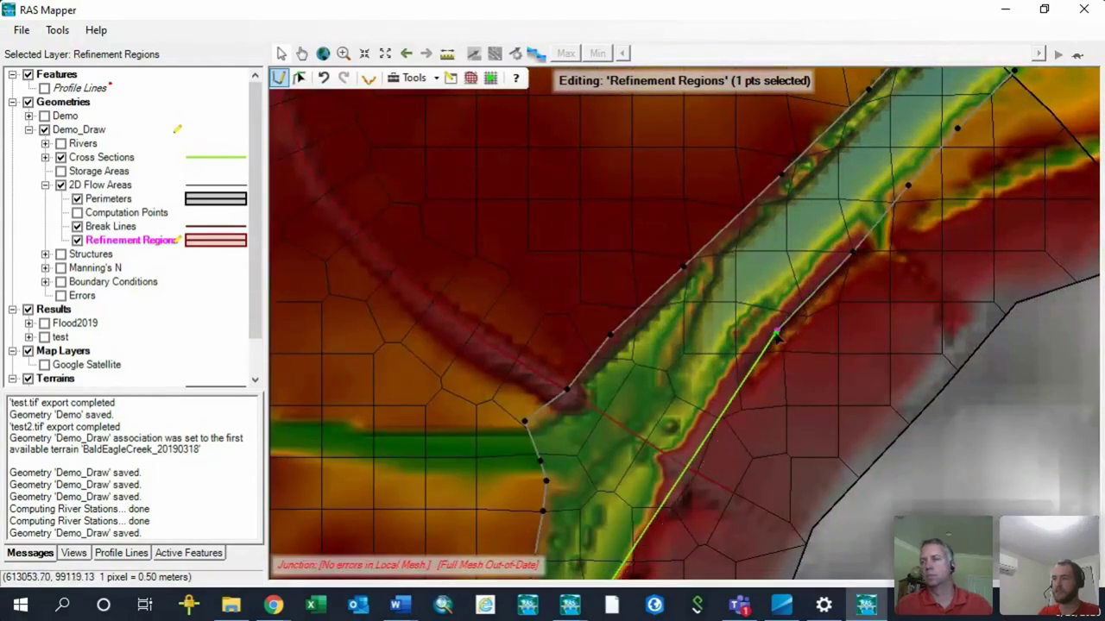
left_click(738, 371)
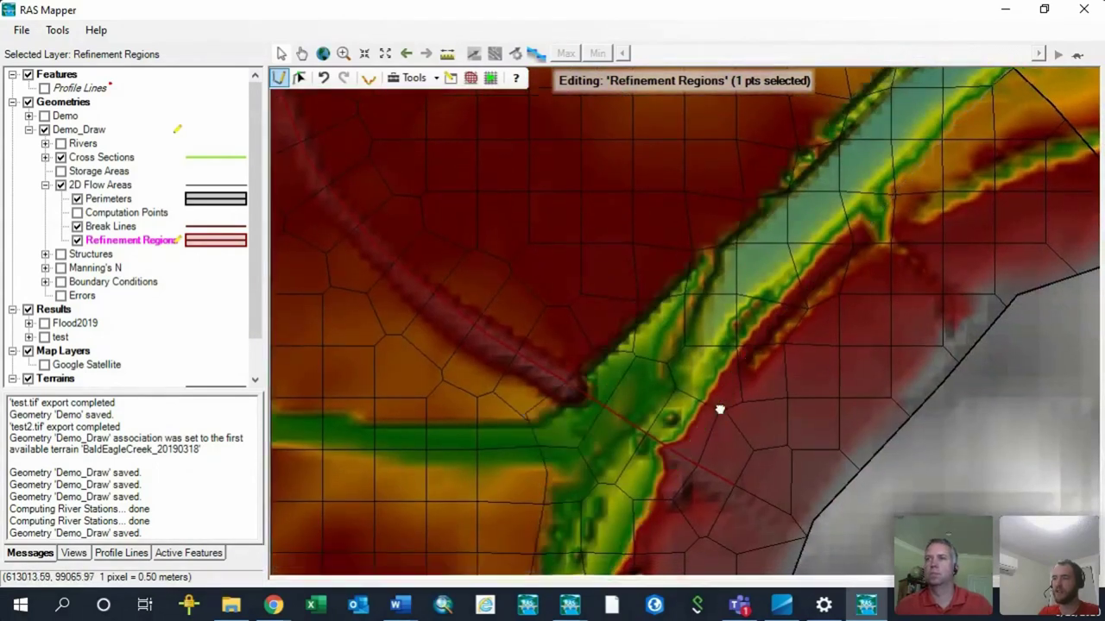
left_click_drag(685, 465, 759, 311)
left_click(758, 307)
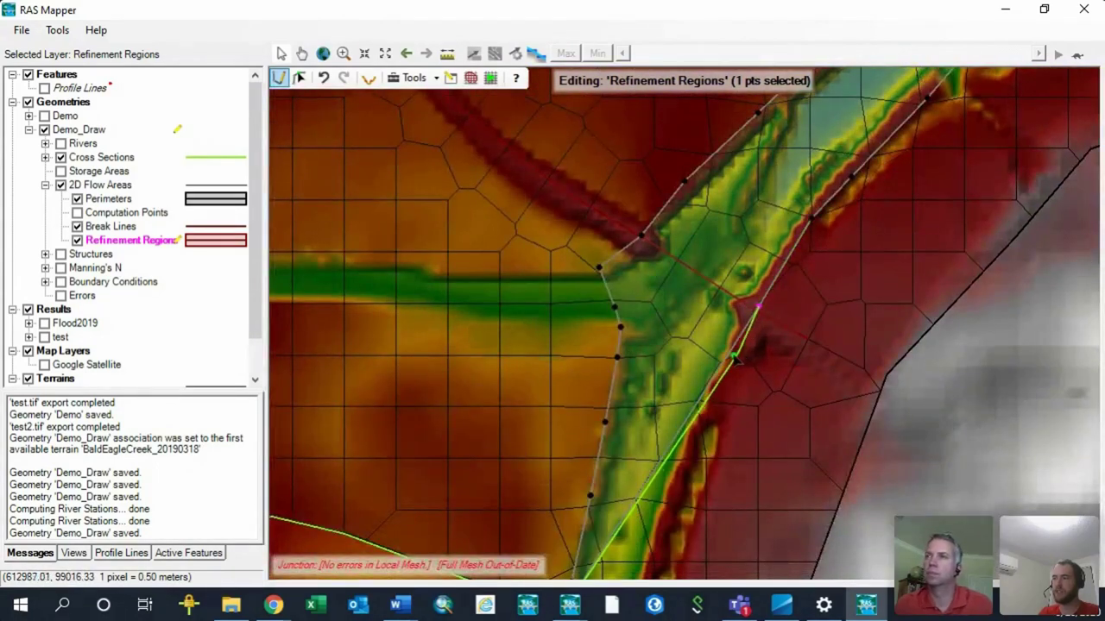
left_click(731, 354)
left_click_drag(717, 414, 771, 270)
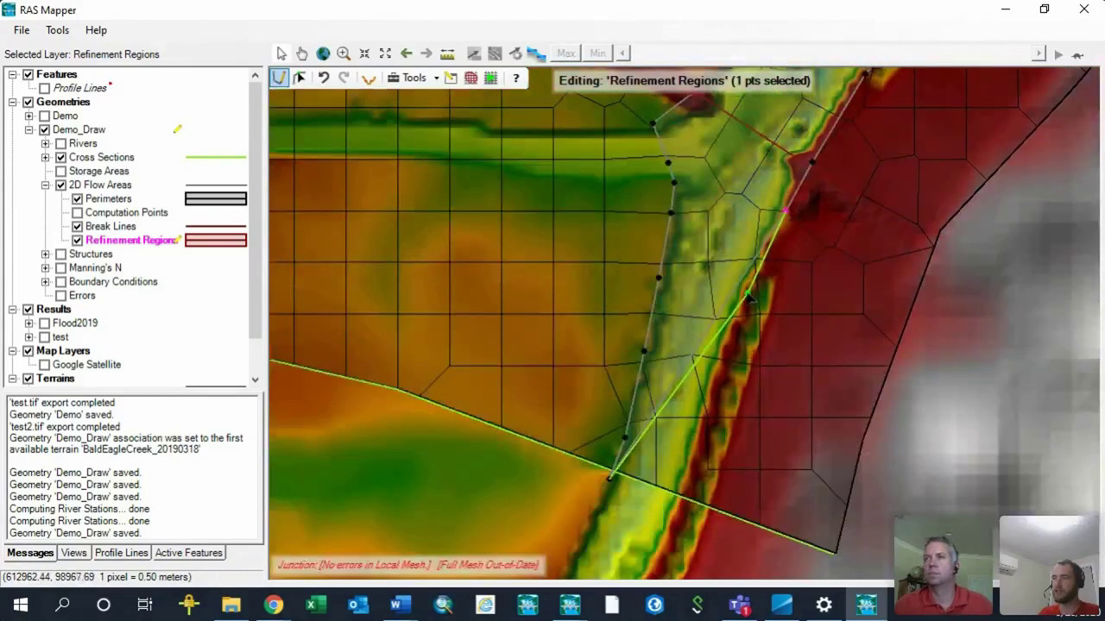
left_click(747, 292)
left_click(732, 352)
left_click_drag(697, 491, 720, 319)
left_click(717, 309)
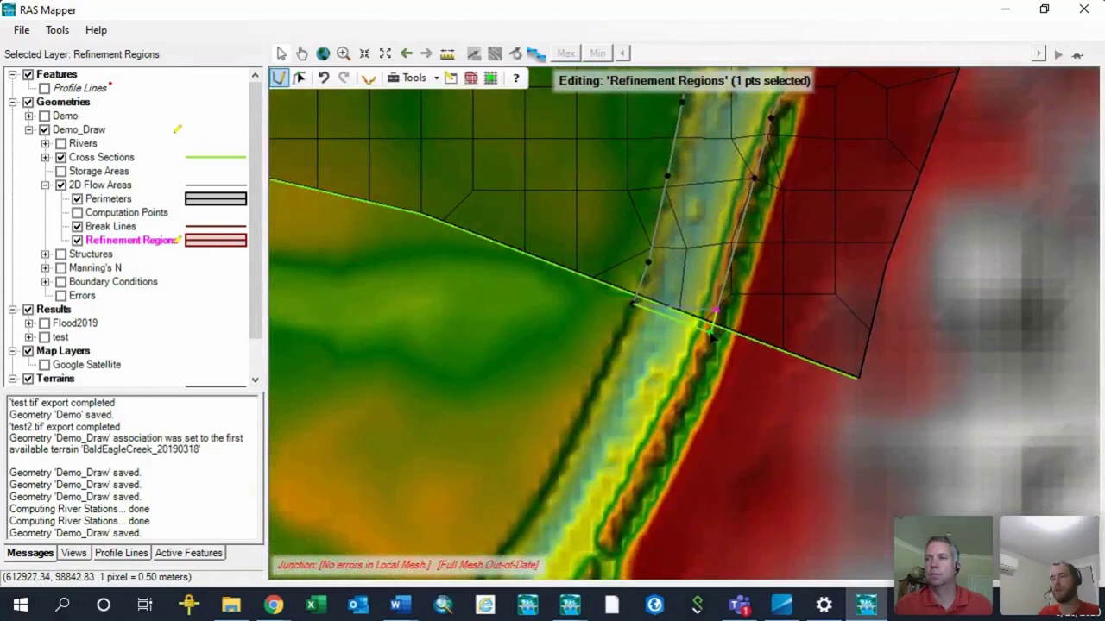
- Close the traced polygon and name the new refinement region 'Channel'
double_click(713, 337)
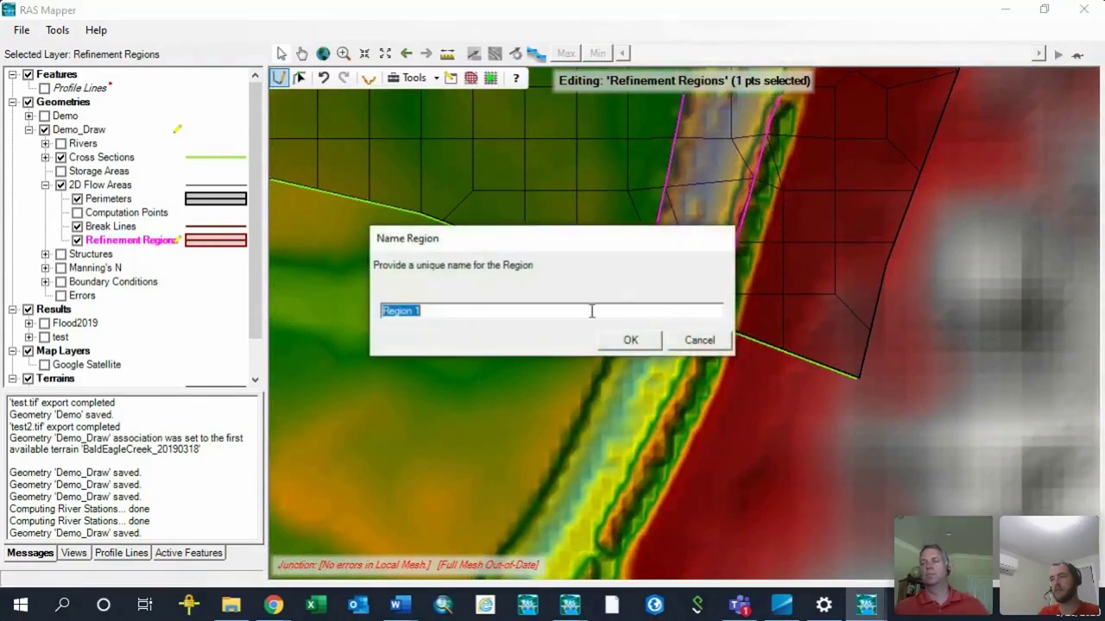
type("Channel")
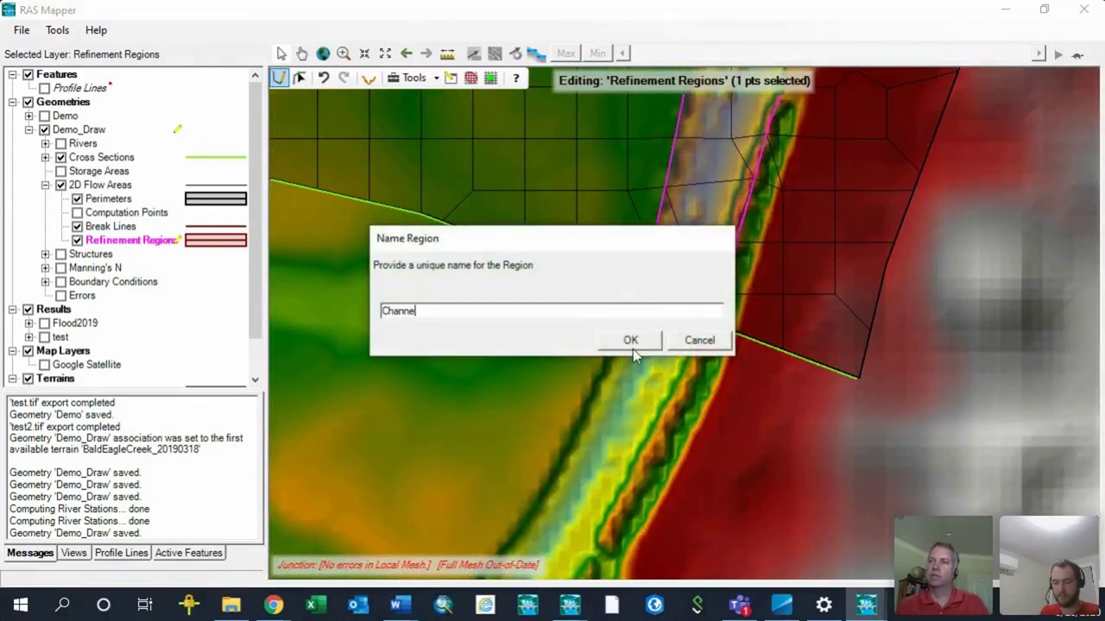
key("Return")
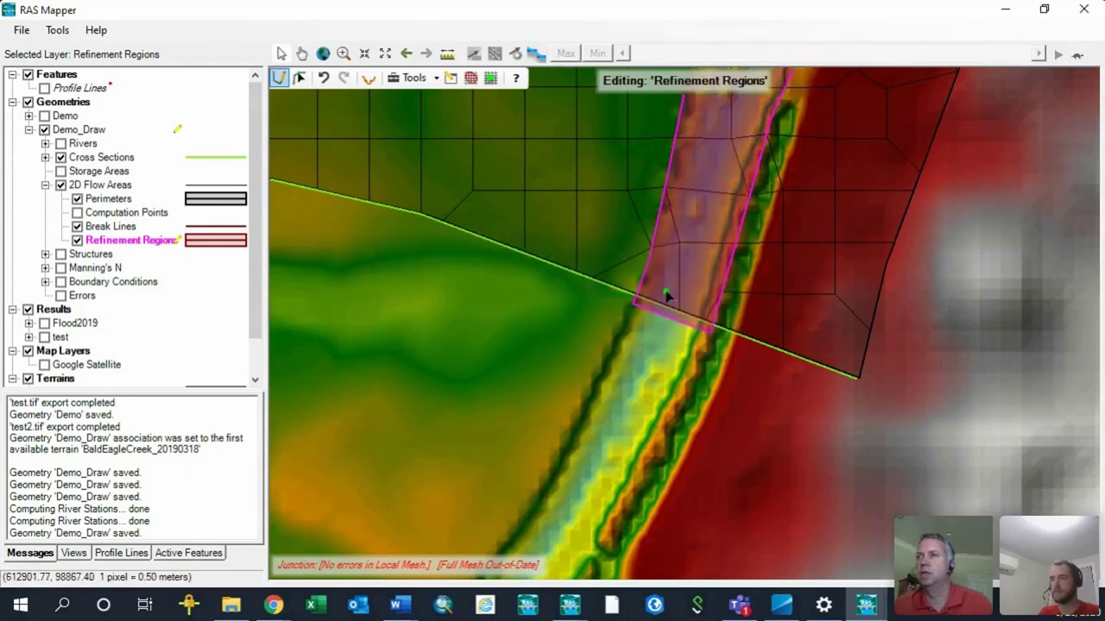
- Switch to the Select tool, zoom out, and pick the measure tool
left_click(299, 78)
scroll(508, 351, "down", 3)
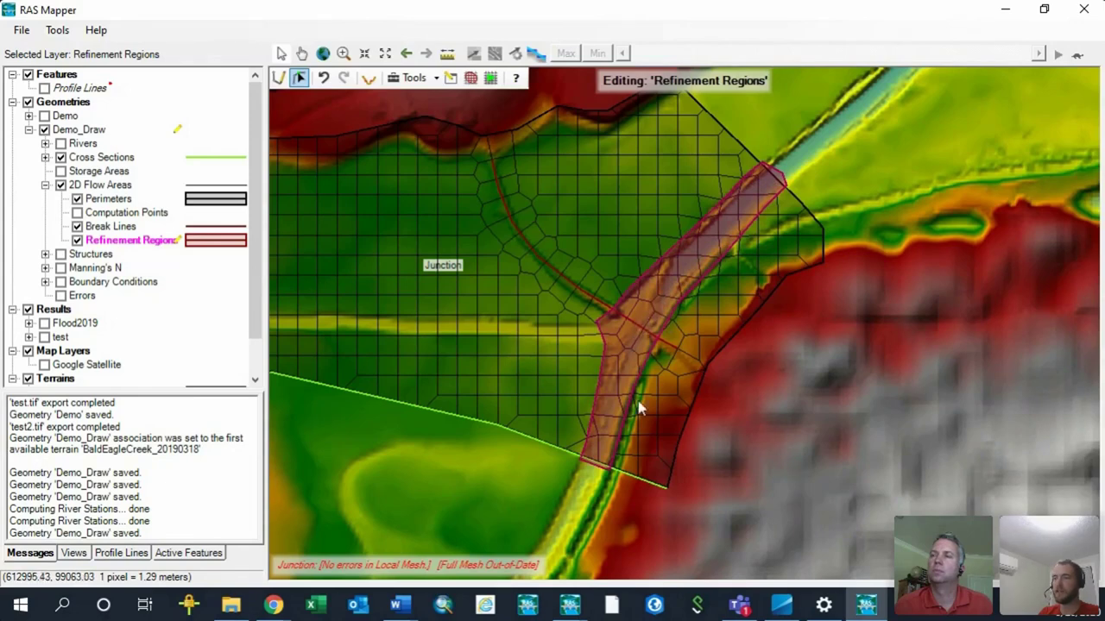
left_click(447, 54)
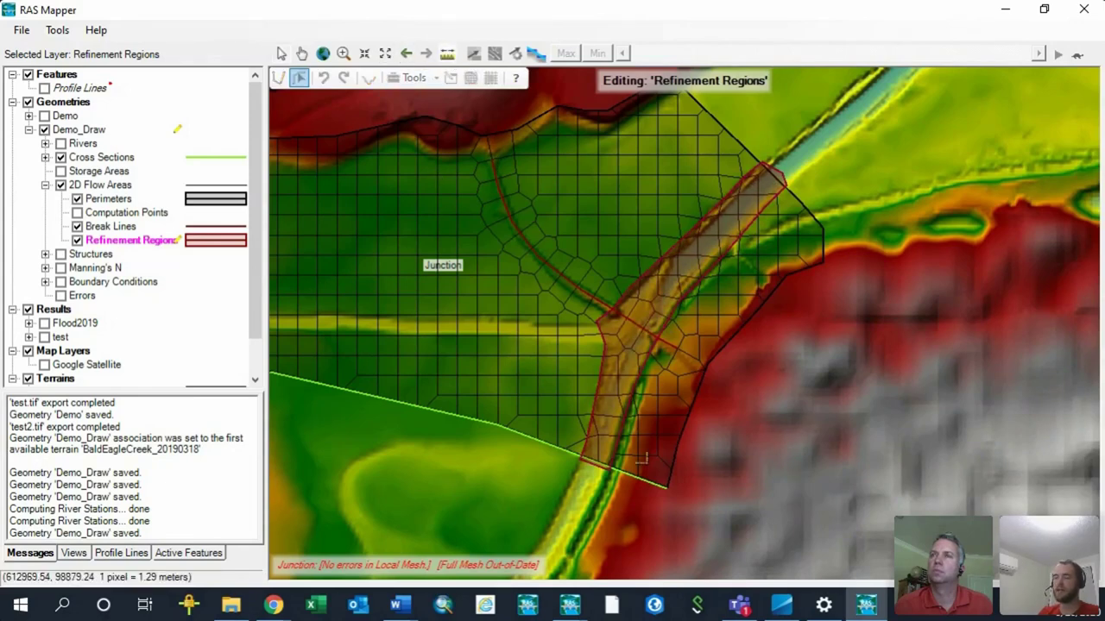
scroll(618, 378, "up", 4)
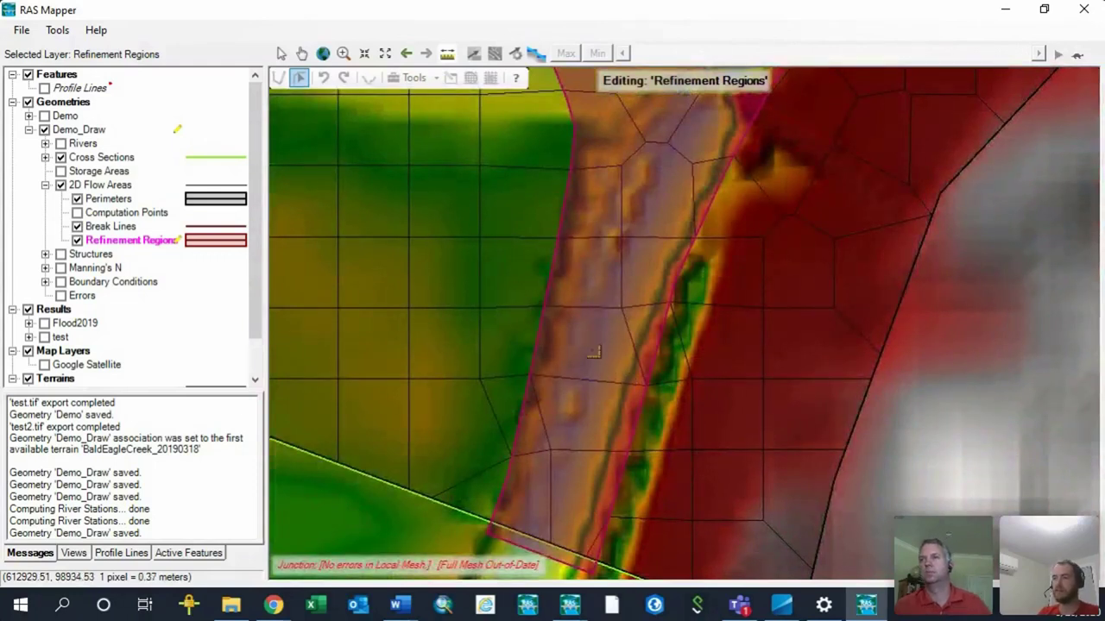
- Measure across the Channel refinement region, reading about 46.04 m
left_click(542, 325)
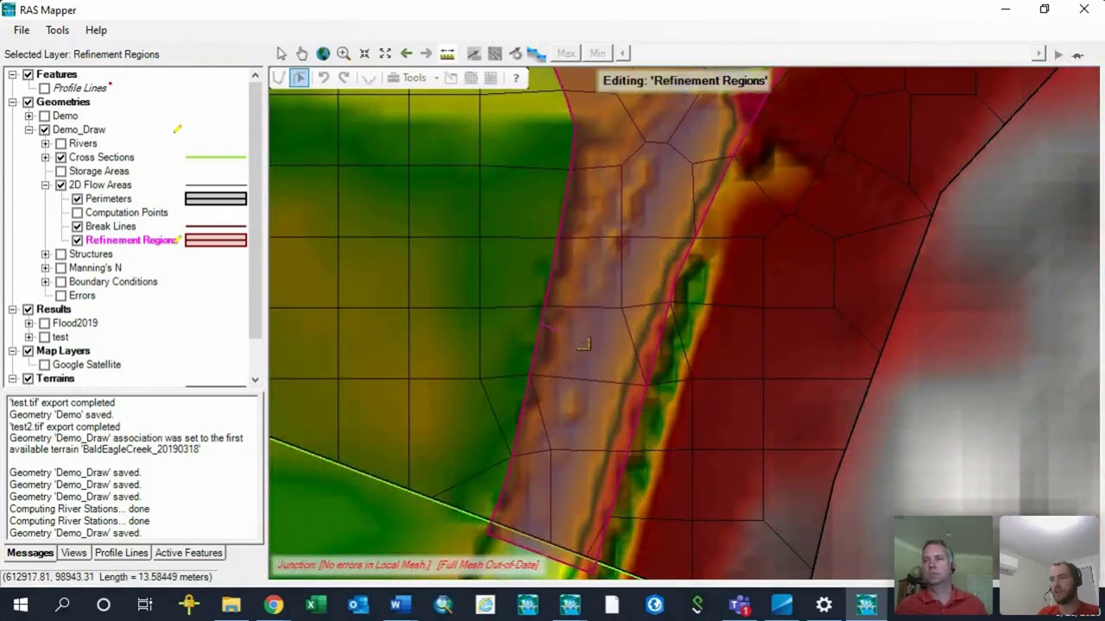
right_click(647, 354)
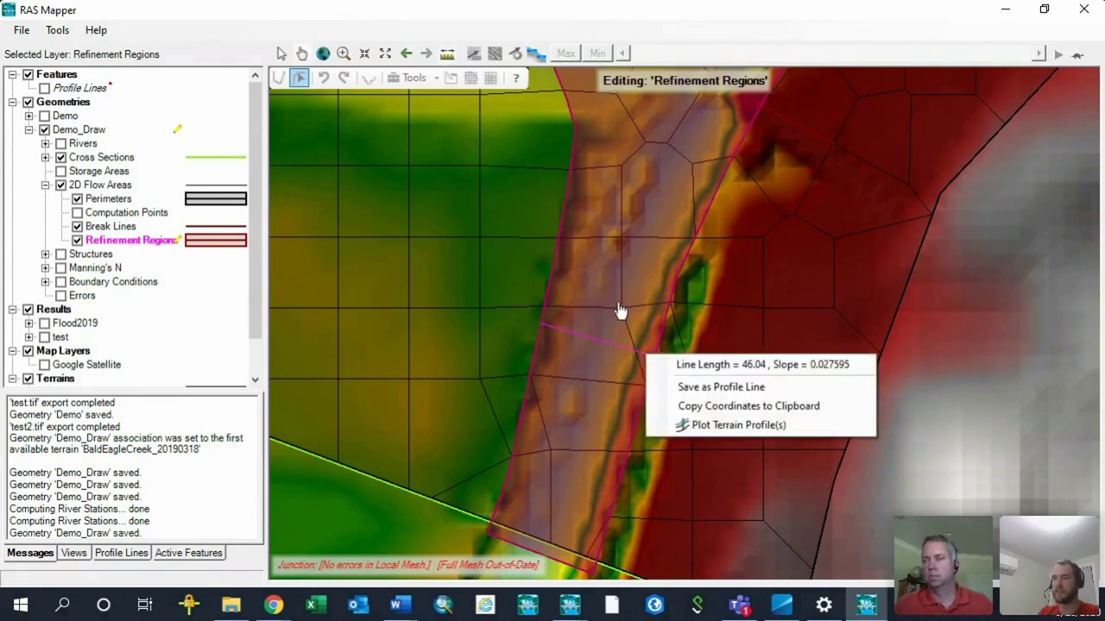
left_click(288, 19)
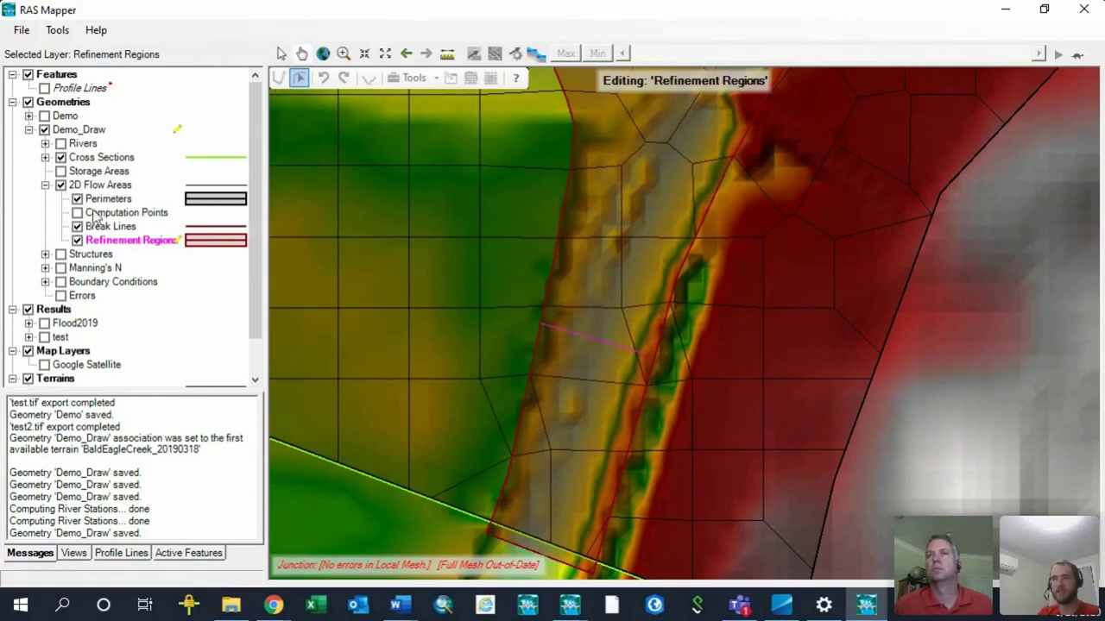
- Select the Refinement Regions layer and bring up its layer options
left_click(114, 229)
left_click(117, 245)
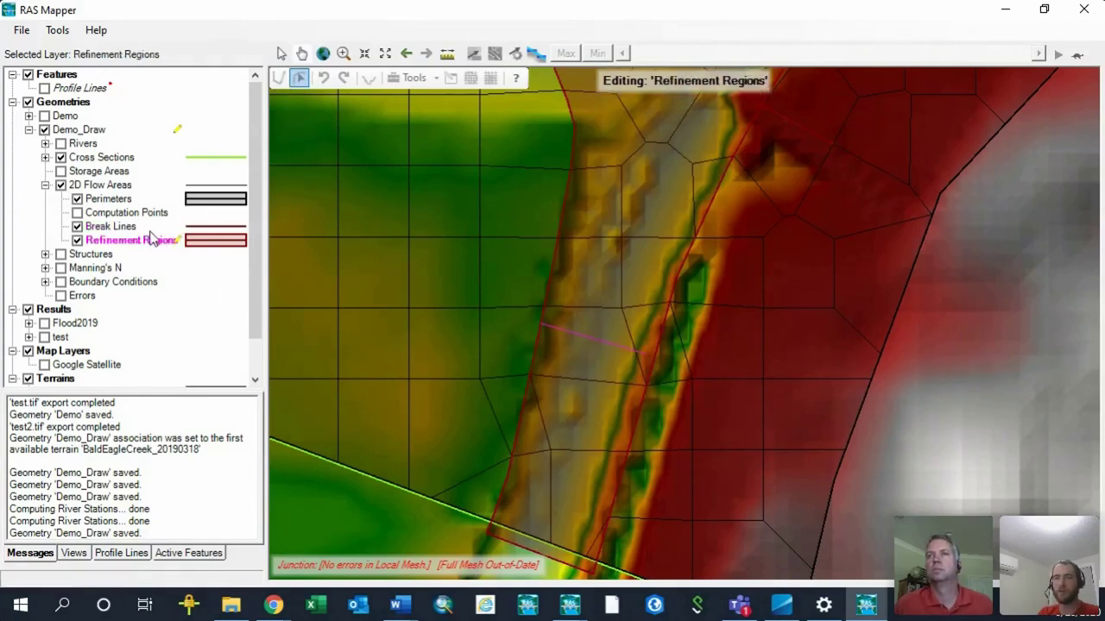
right_click(126, 239)
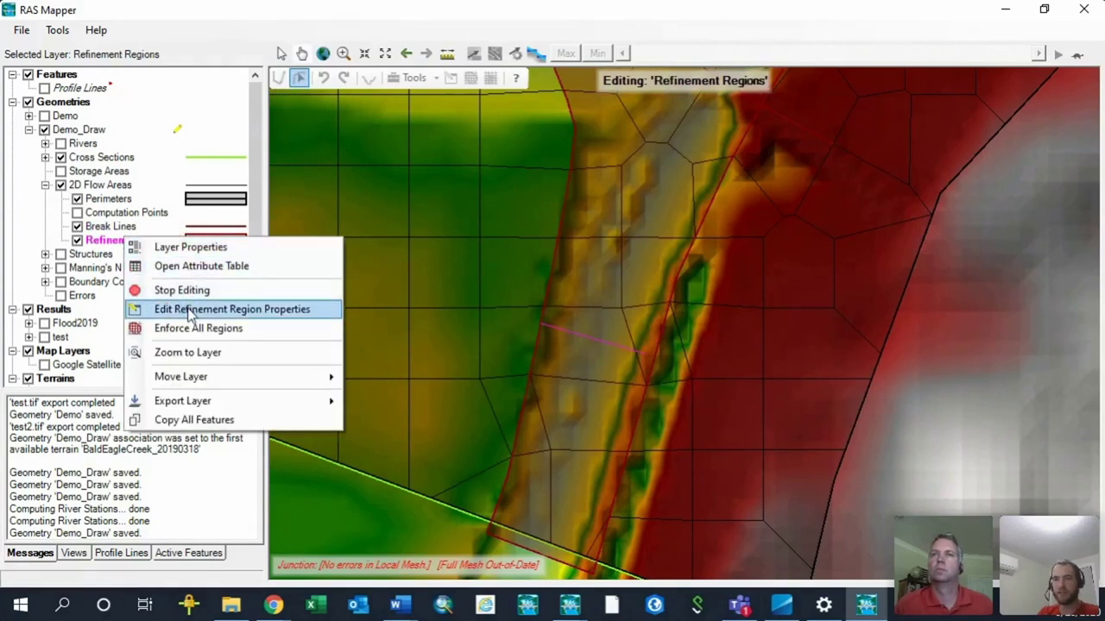
- Stop editing Refinement Regions and save the Demo_Draw geometry edits
left_click(104, 242)
right_click(105, 240)
left_click(181, 290)
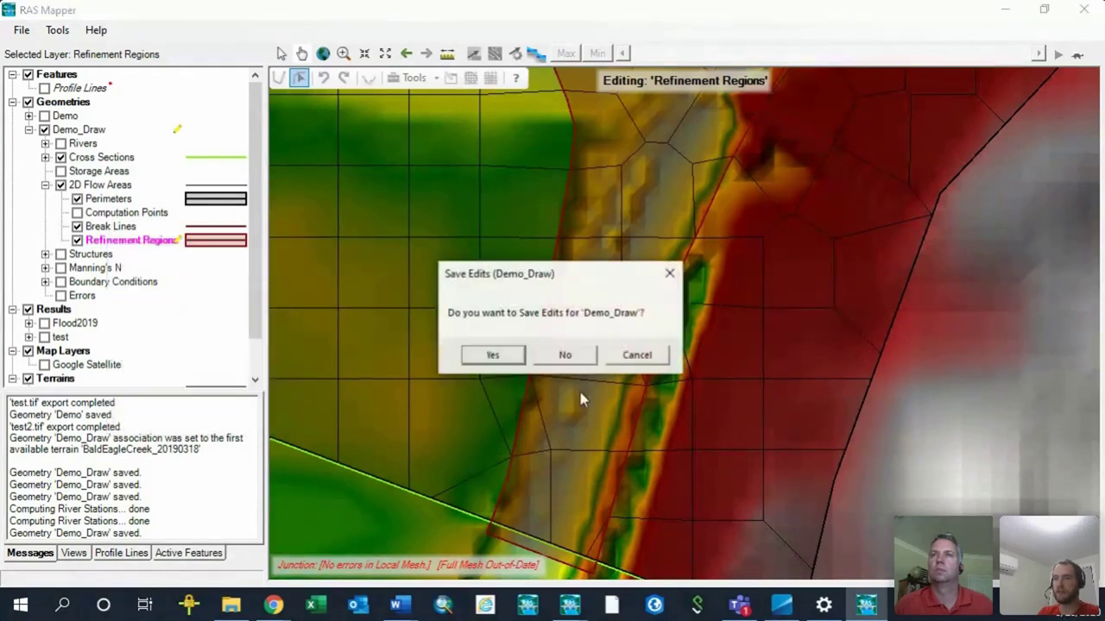
left_click(492, 355)
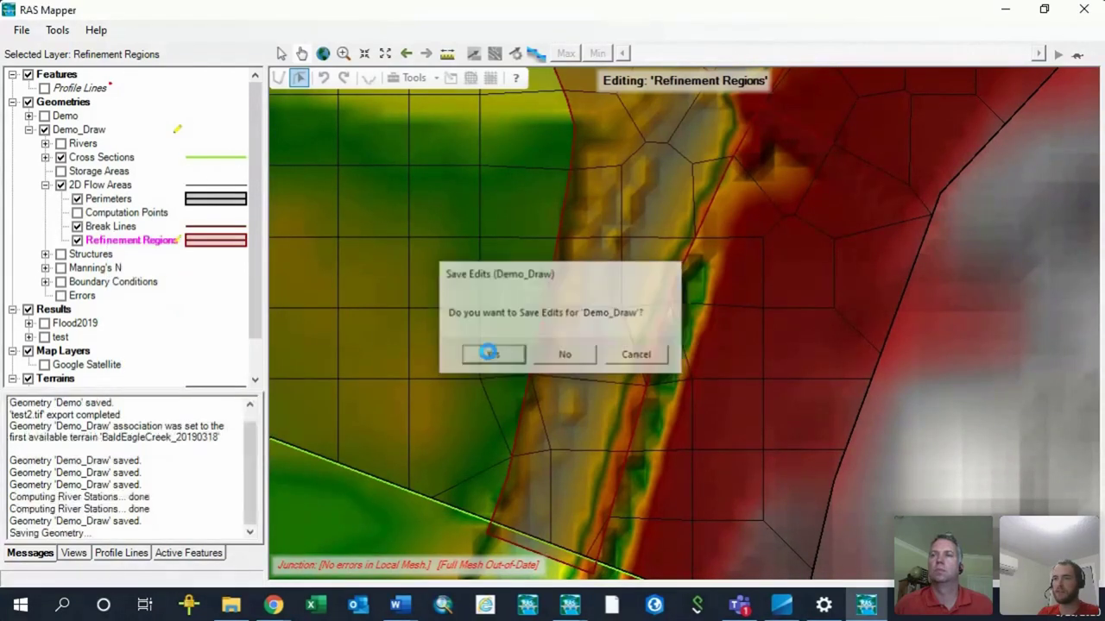
- Resume editing the Refinement Regions with the Select tool and the whole Junction mesh in view
right_click(118, 246)
left_click(183, 291)
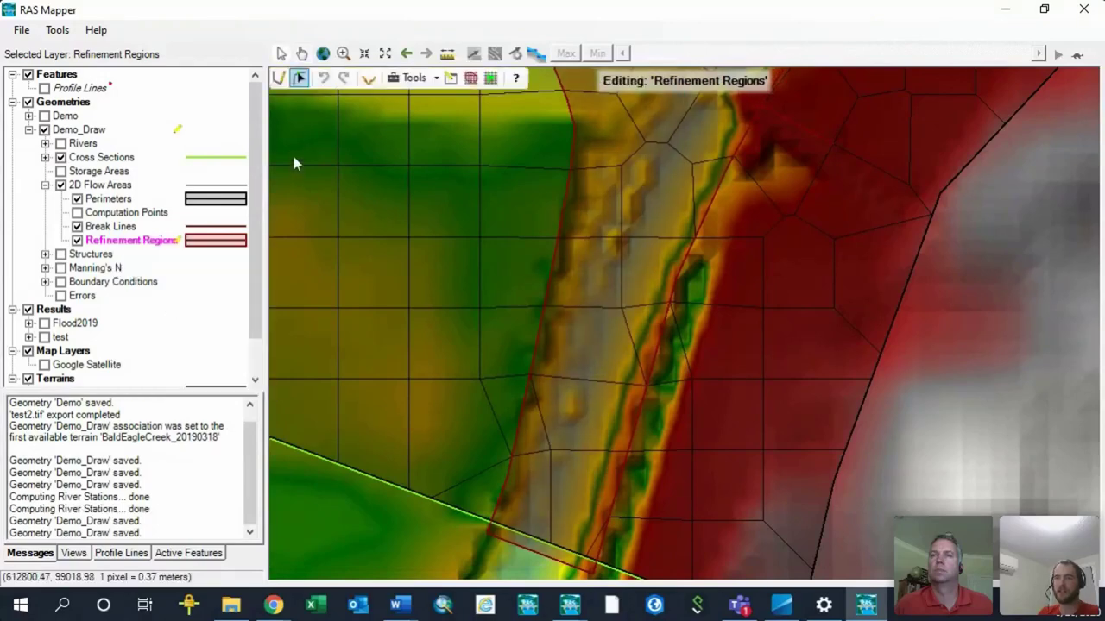
left_click(300, 79)
scroll(578, 464, "down", 3)
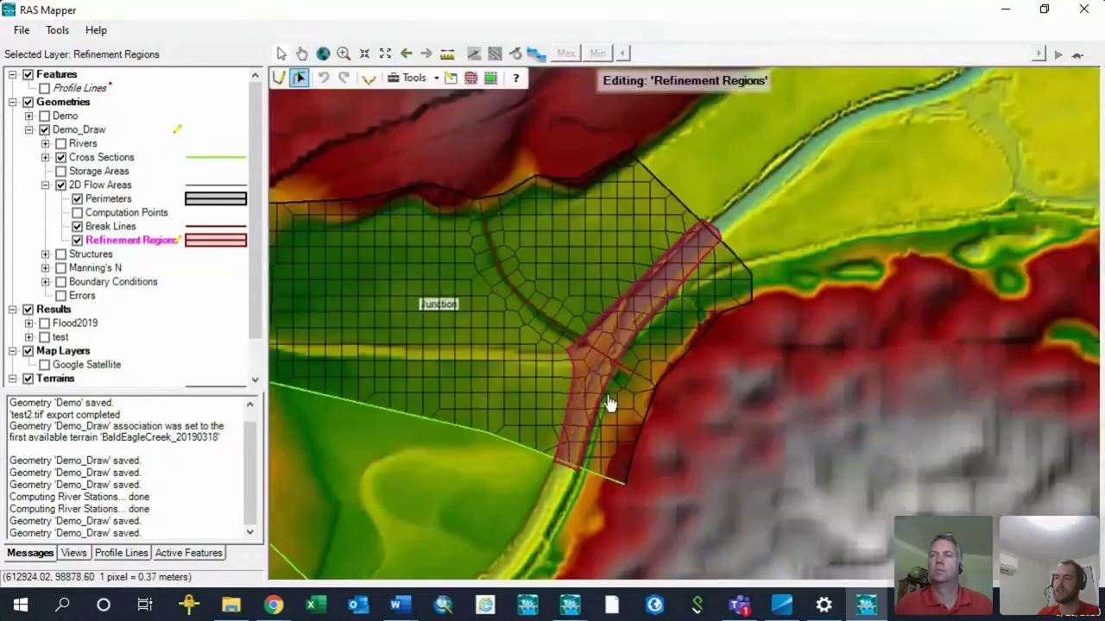
- Set the Channel region's cell size to 7 × 7 and enforce it to refine the mesh
right_click(649, 293)
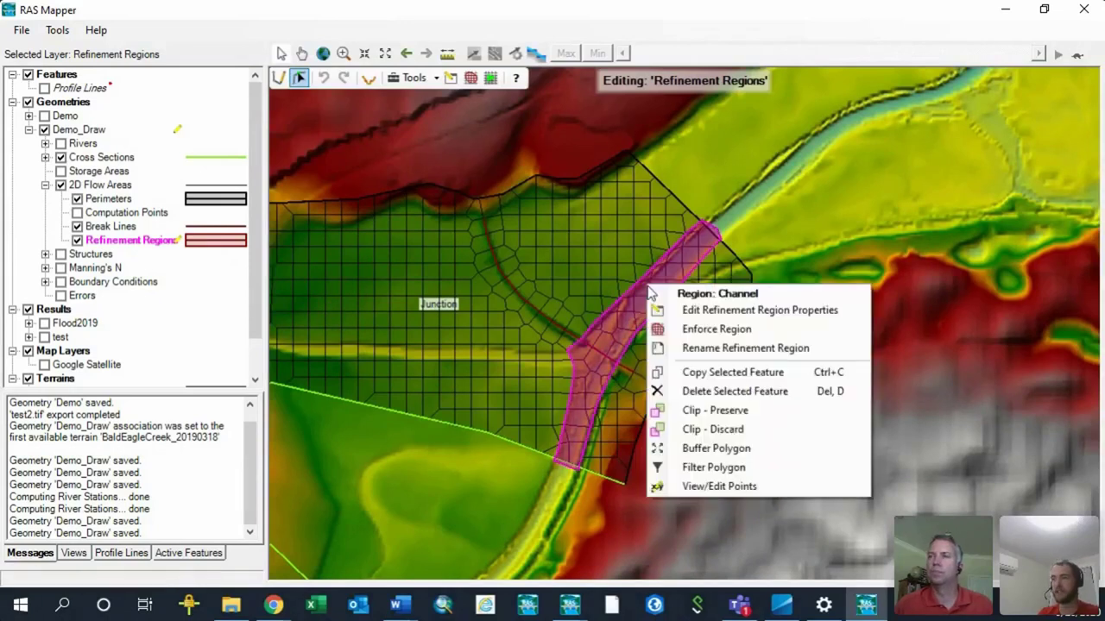
left_click(817, 313)
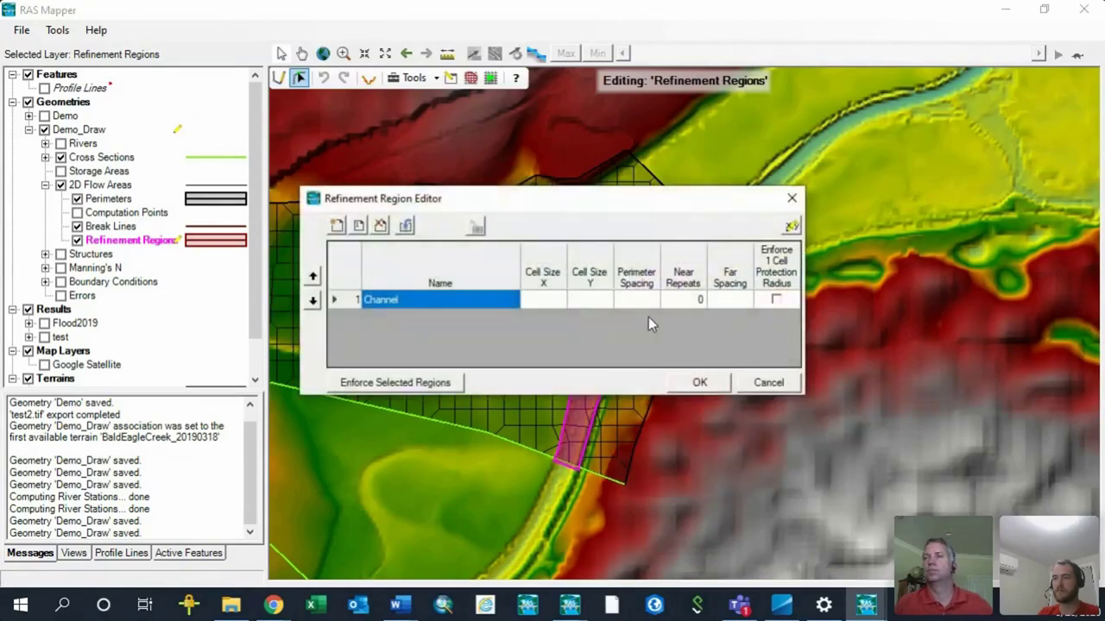
left_click(549, 302)
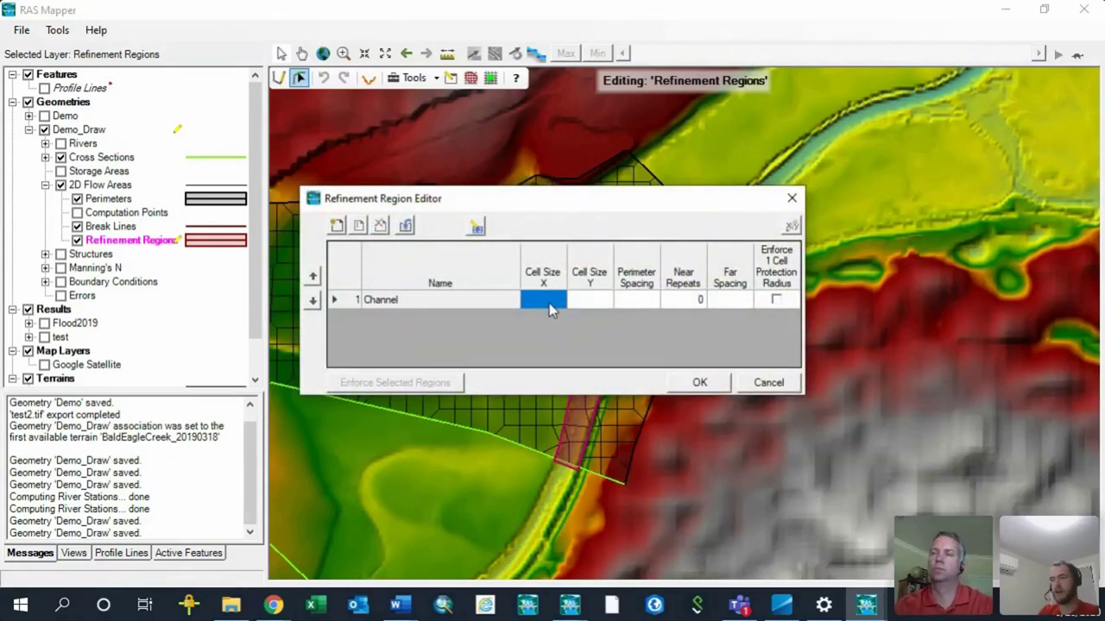
left_click(550, 302)
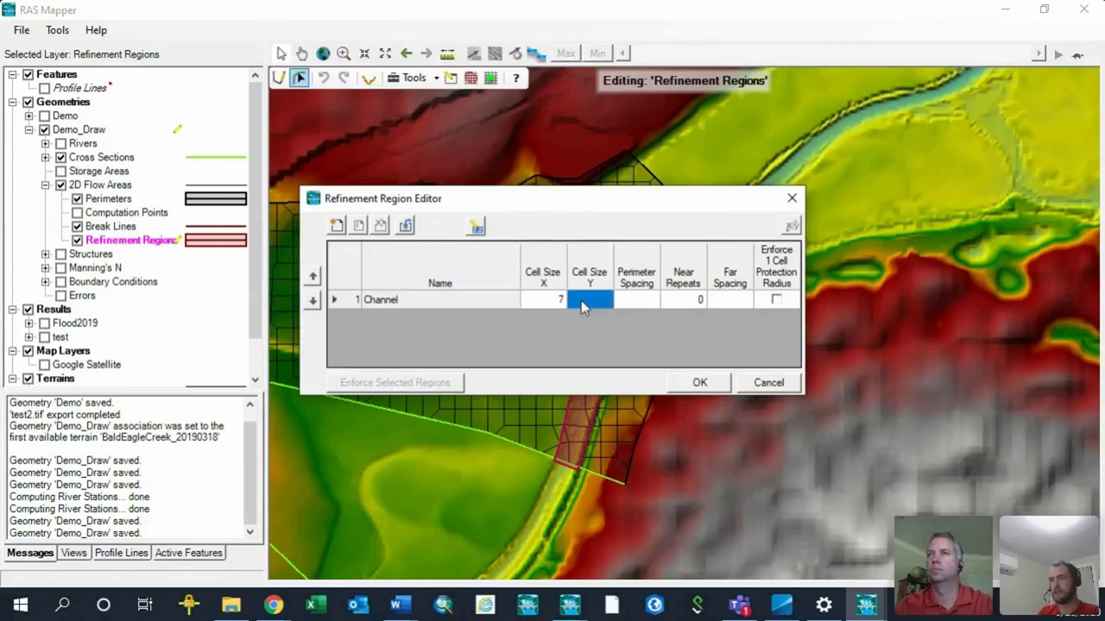
type("7")
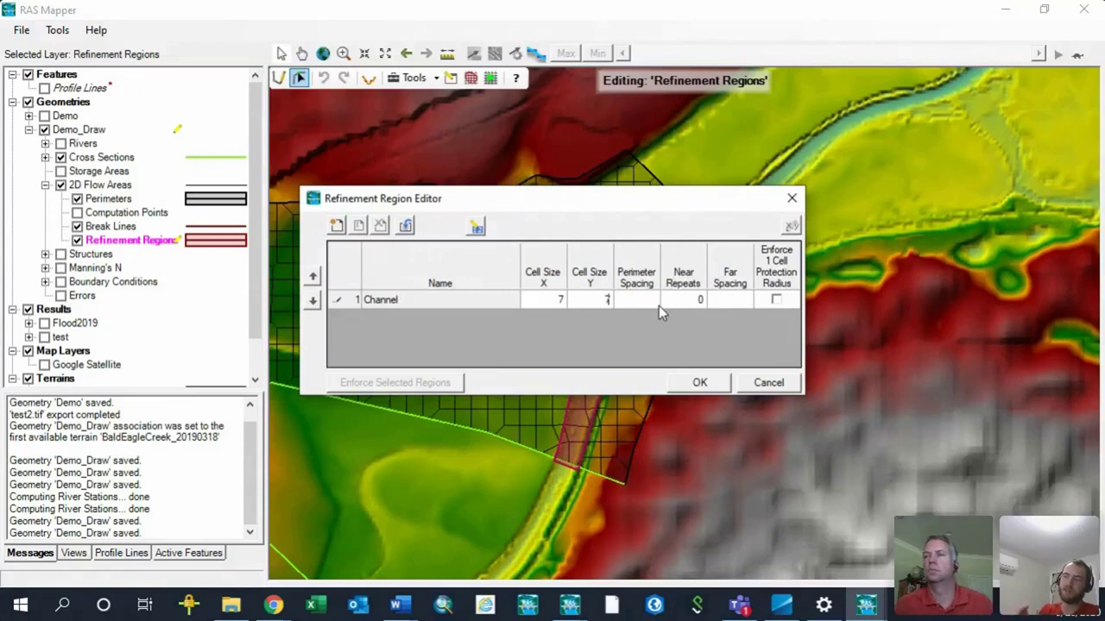
left_click(399, 304)
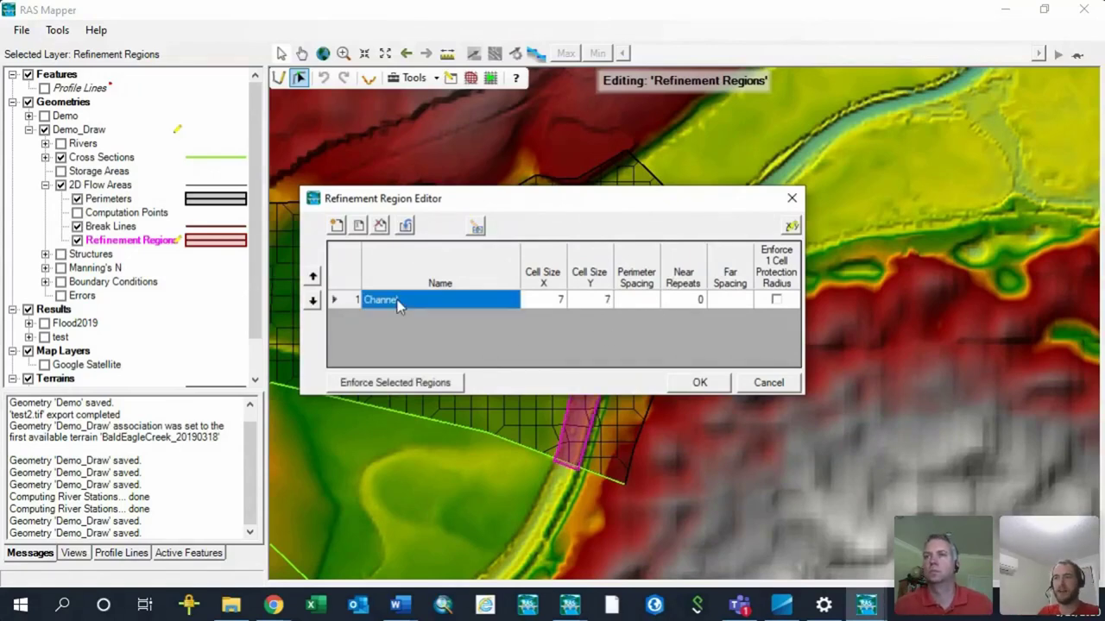
left_click_drag(441, 200, 475, 339)
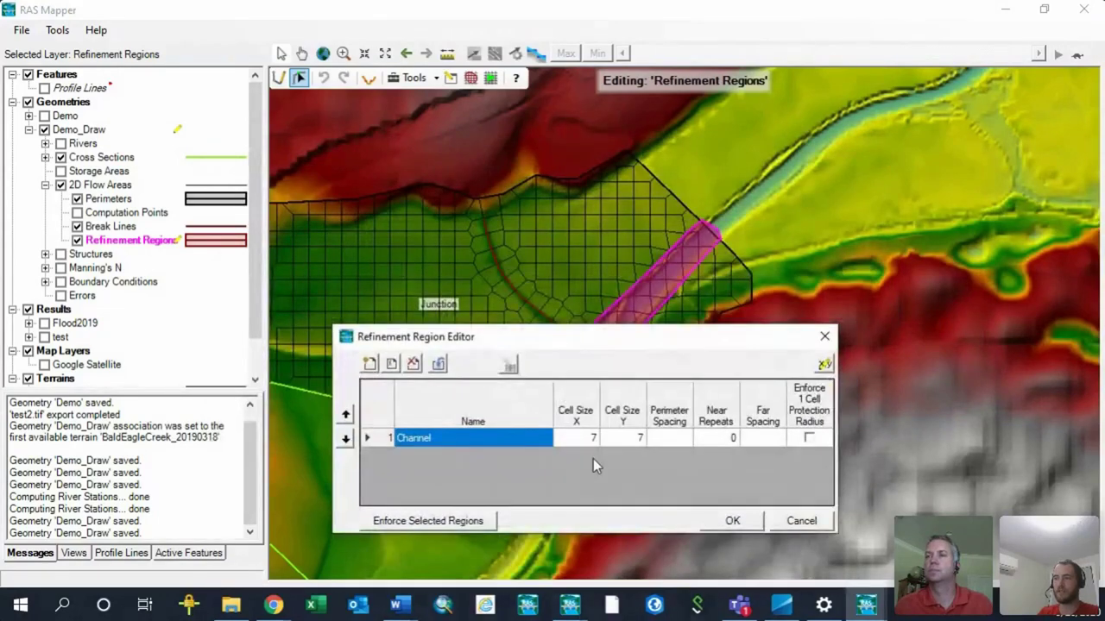
left_click(439, 522)
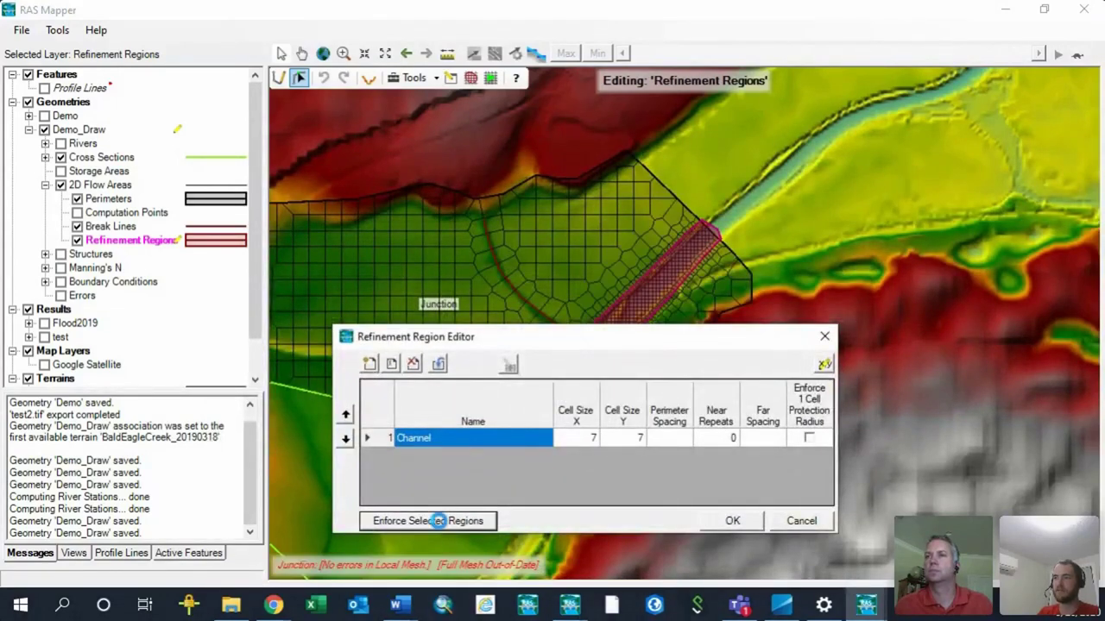
left_click(732, 521)
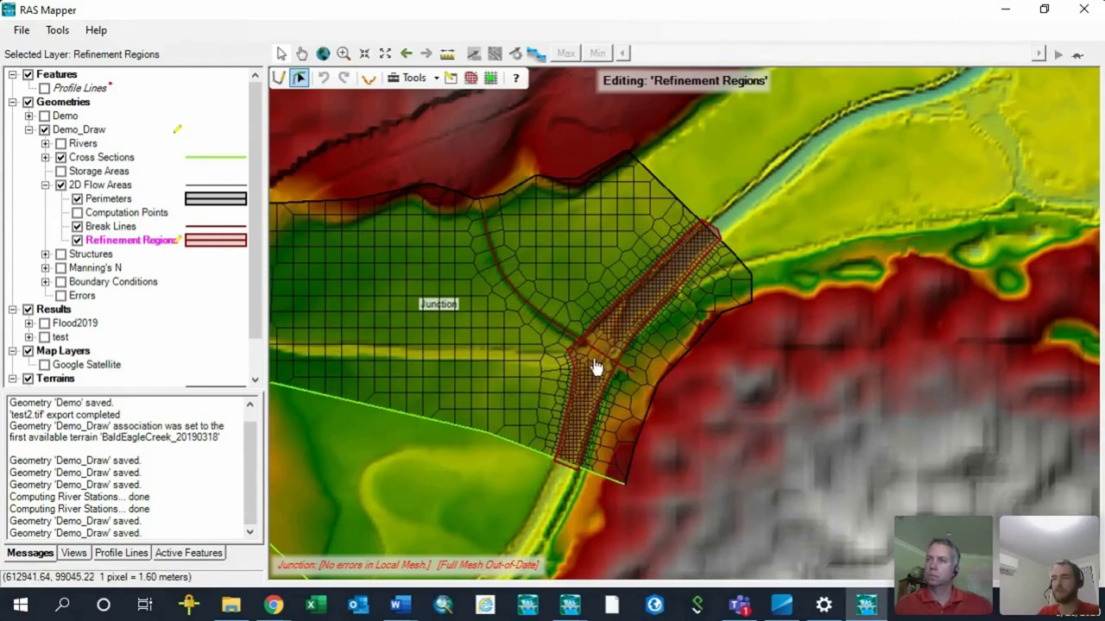
- Make Break Lines the editing layer, zooming into the junction and back out
scroll(604, 365, "up", 3)
scroll(619, 360, "up", 2)
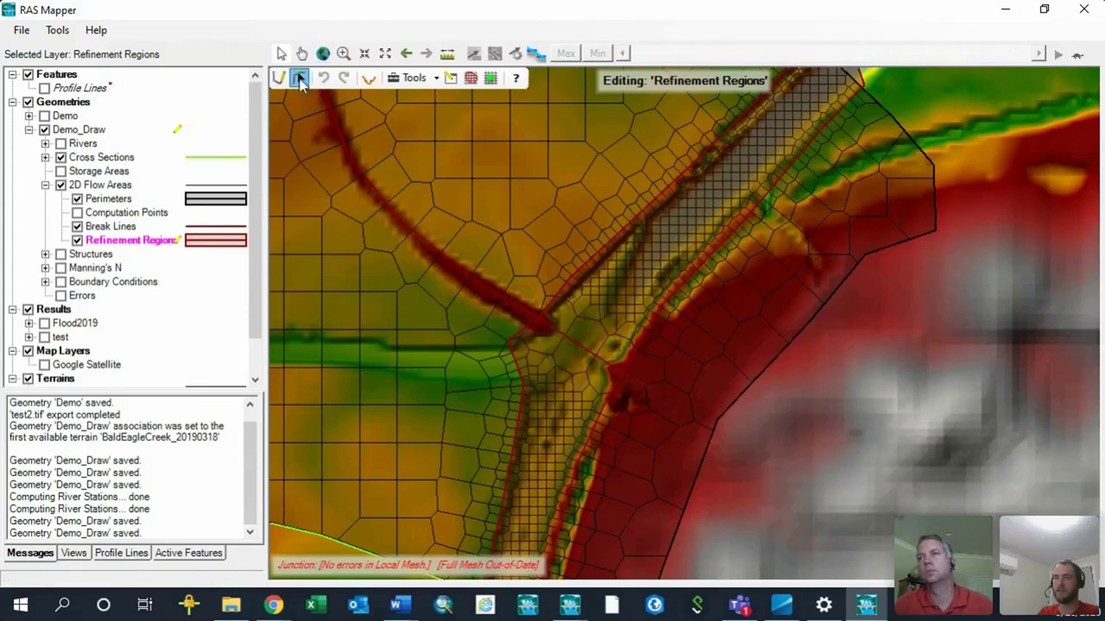
left_click(129, 227)
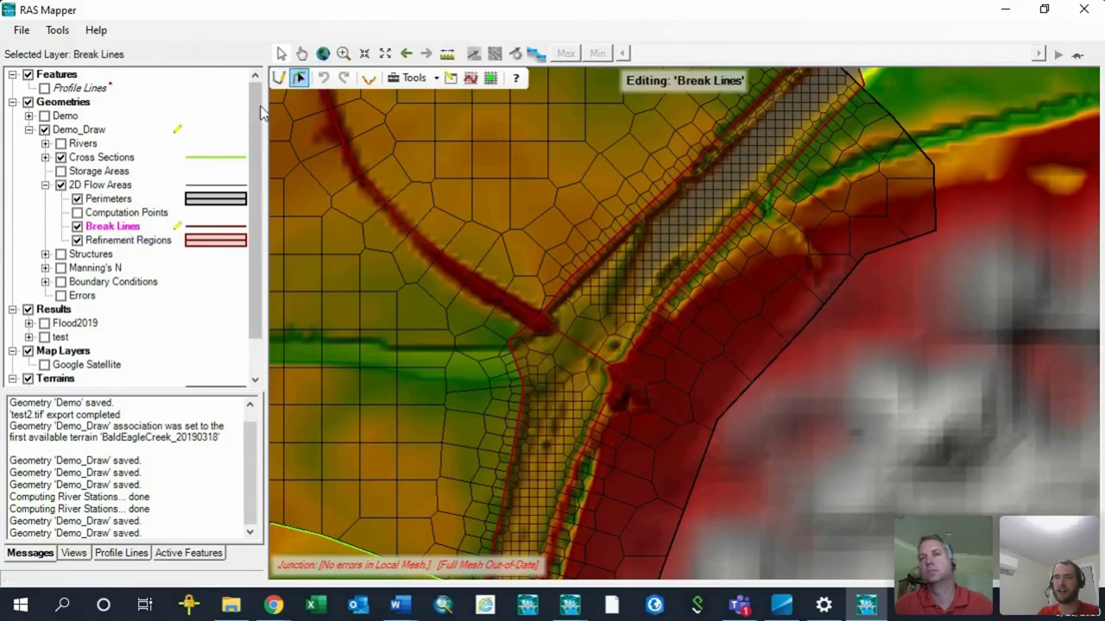
scroll(544, 328, "down", 1)
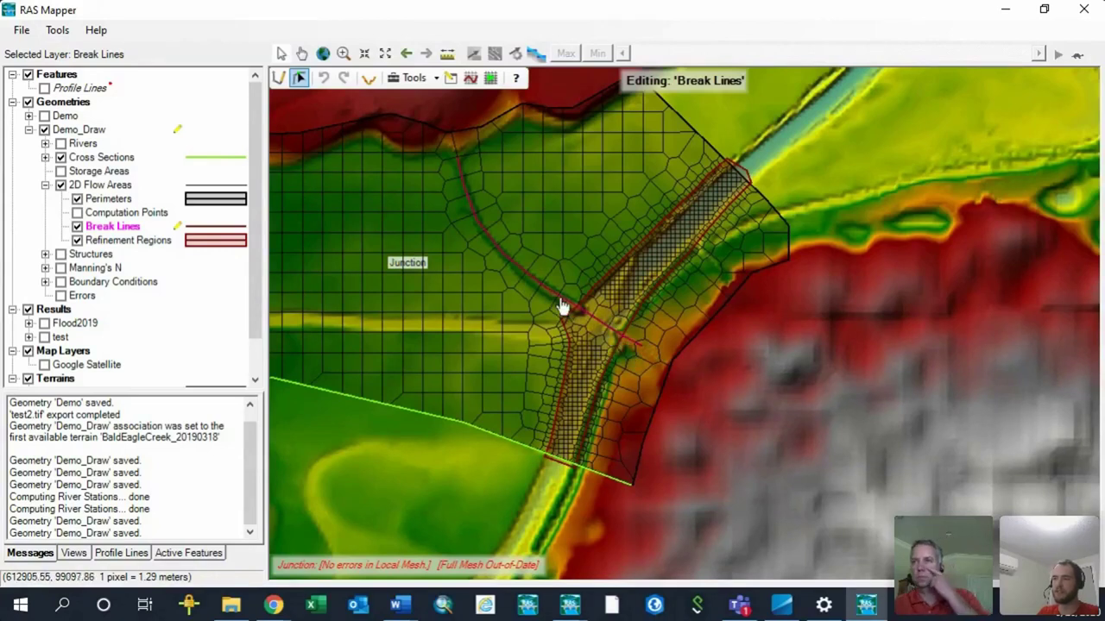
- Enter a near spacing of 7 for Breakline 2 in the break line properties table
right_click(537, 289)
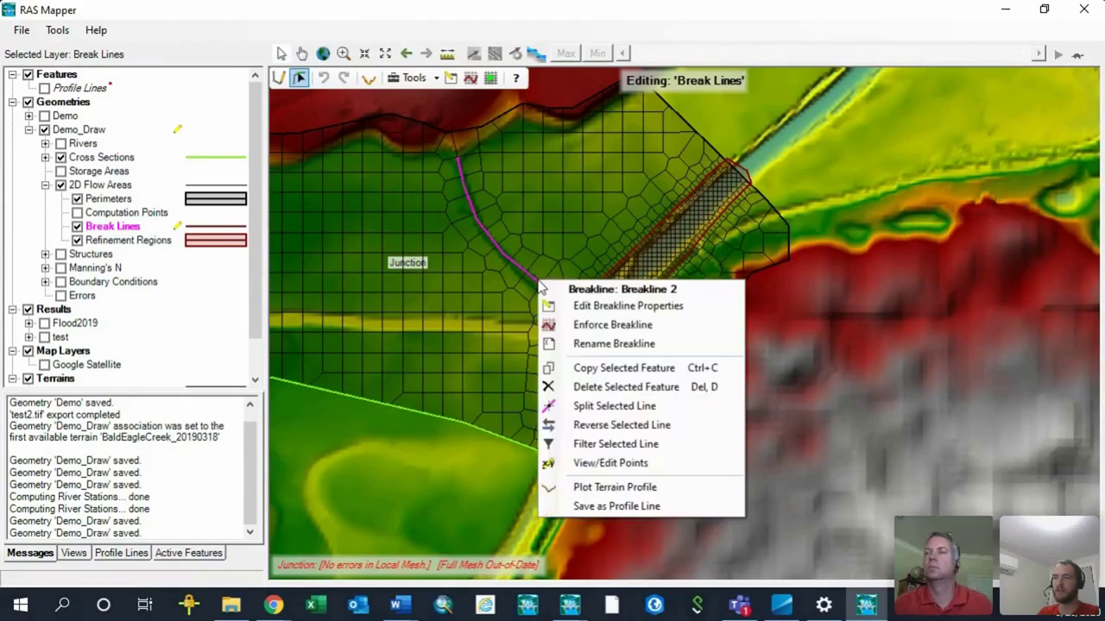
left_click(571, 306)
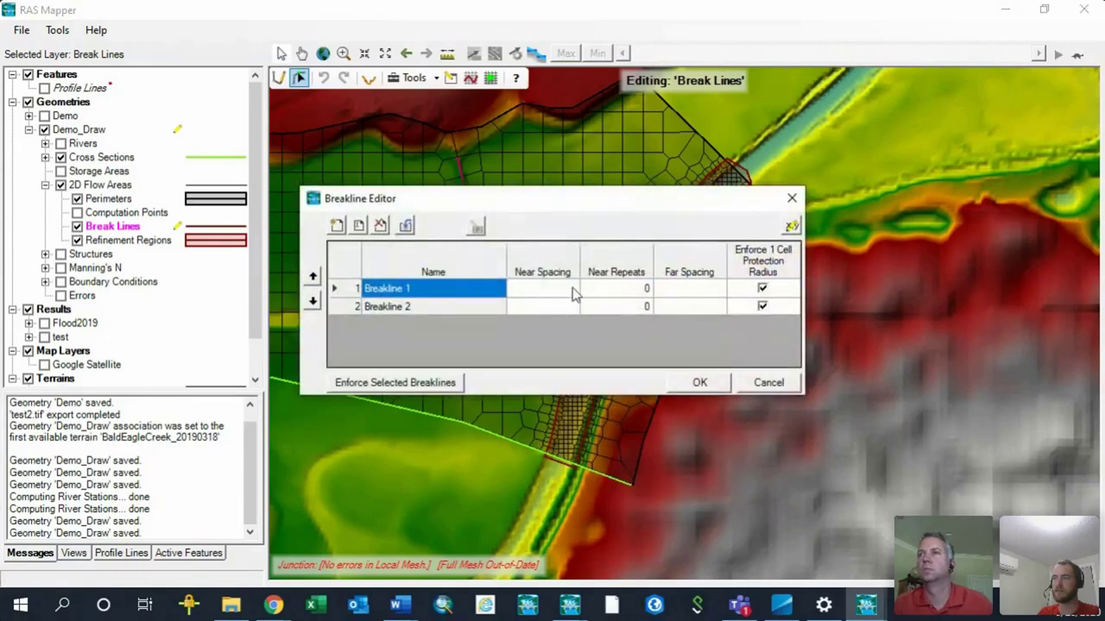
left_click(559, 289)
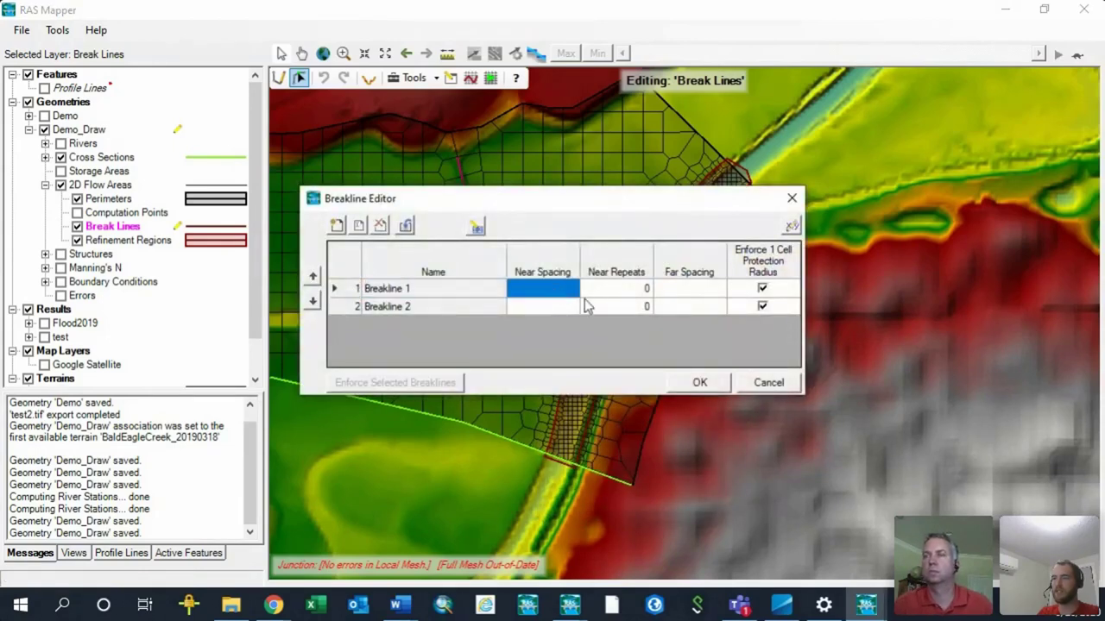
type("7")
left_click(533, 304)
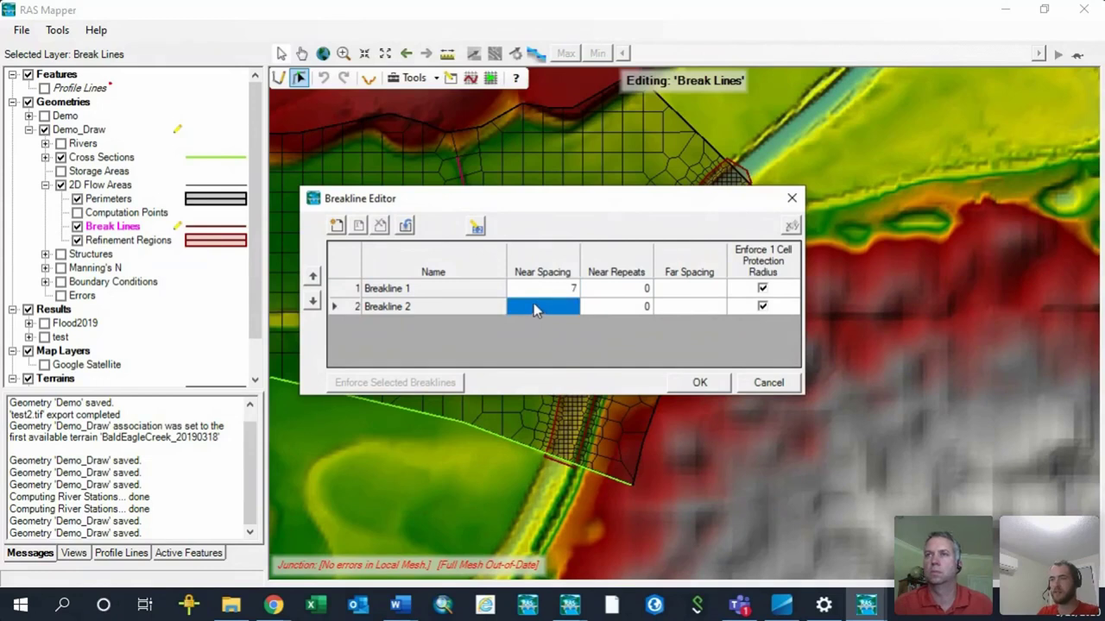
left_click(444, 291)
left_click(445, 308)
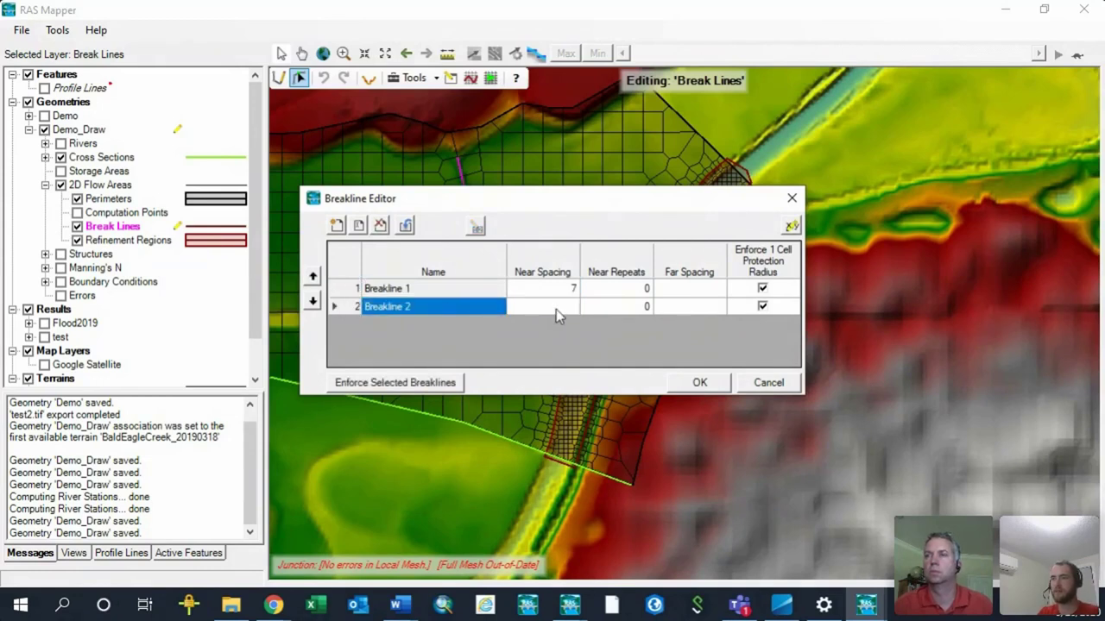
left_click(556, 309)
type("7")
left_click(546, 292)
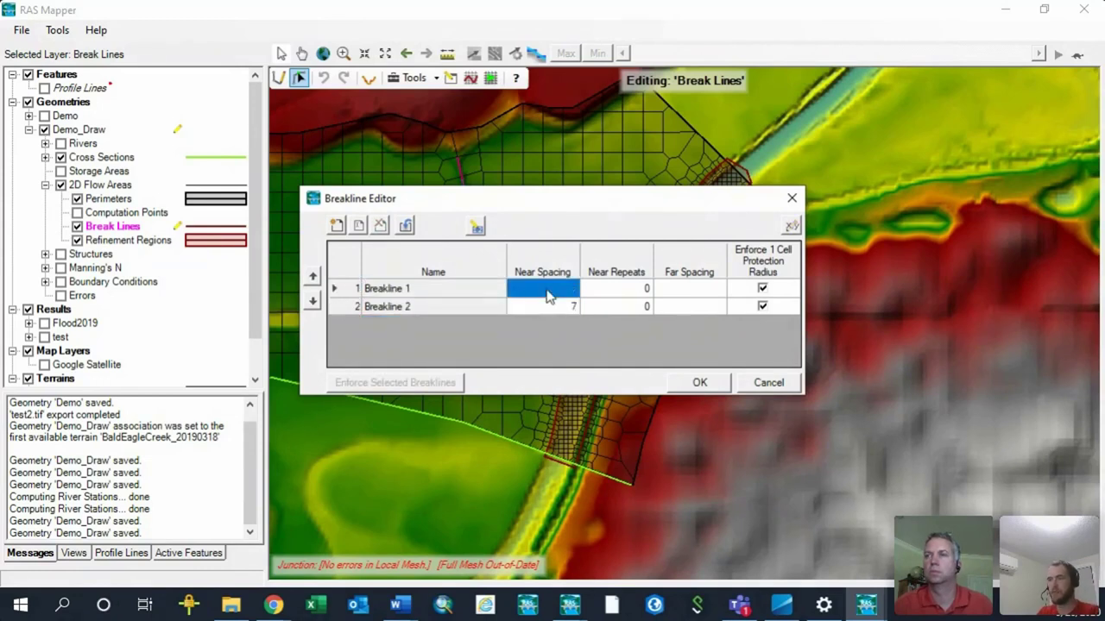
- Enforce Breakline 2 to regenerate the mesh, then return to editing Refinement Regions
left_click(455, 310)
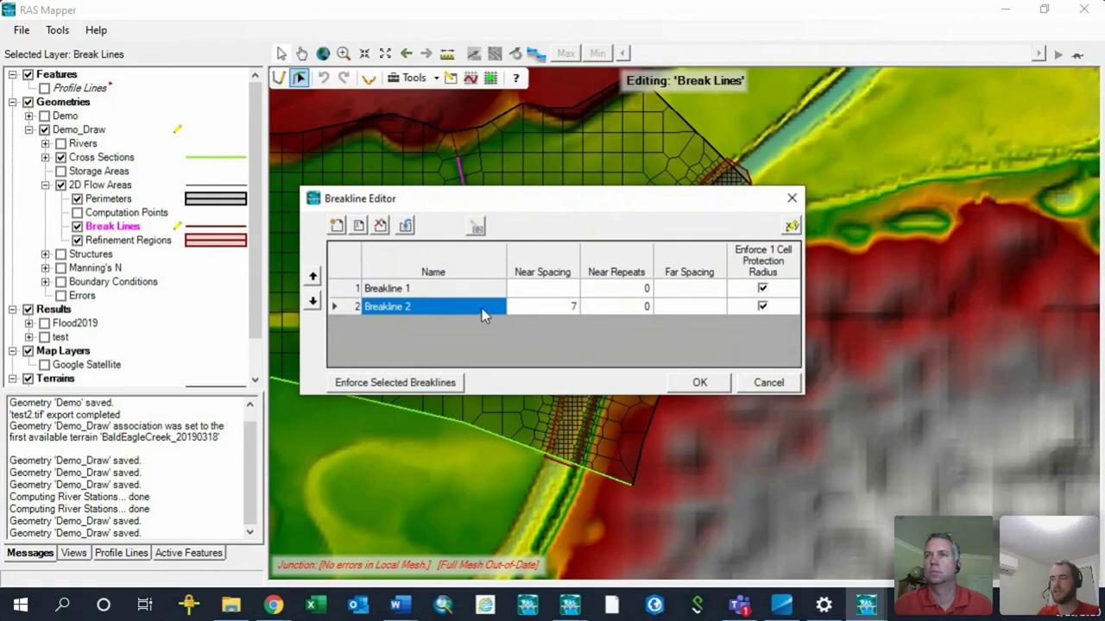
left_click(436, 382)
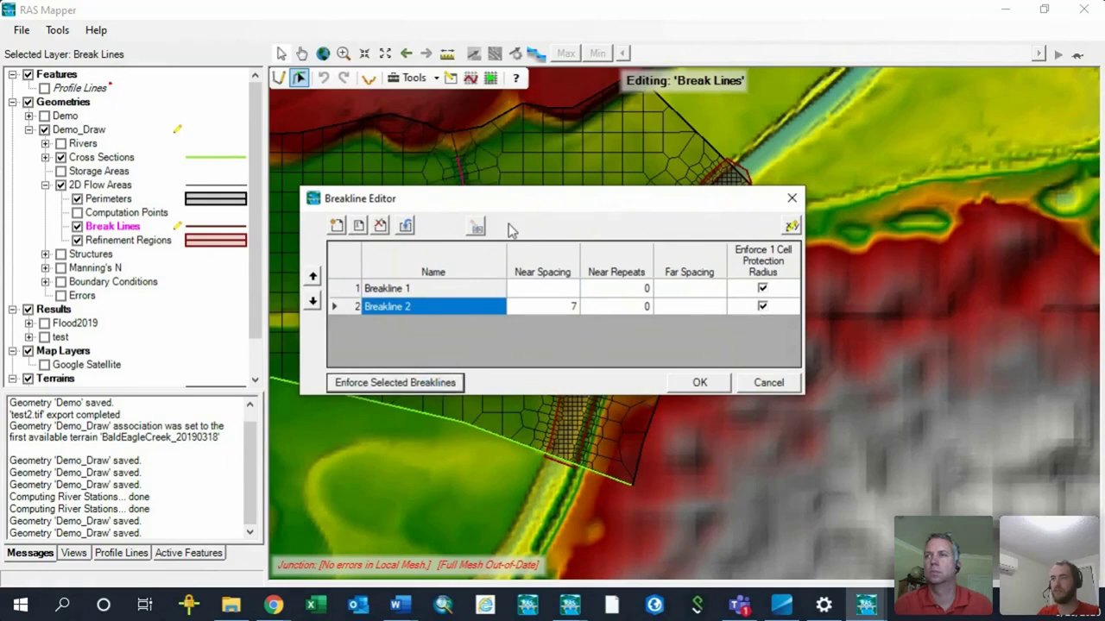
left_click_drag(488, 195, 623, 420)
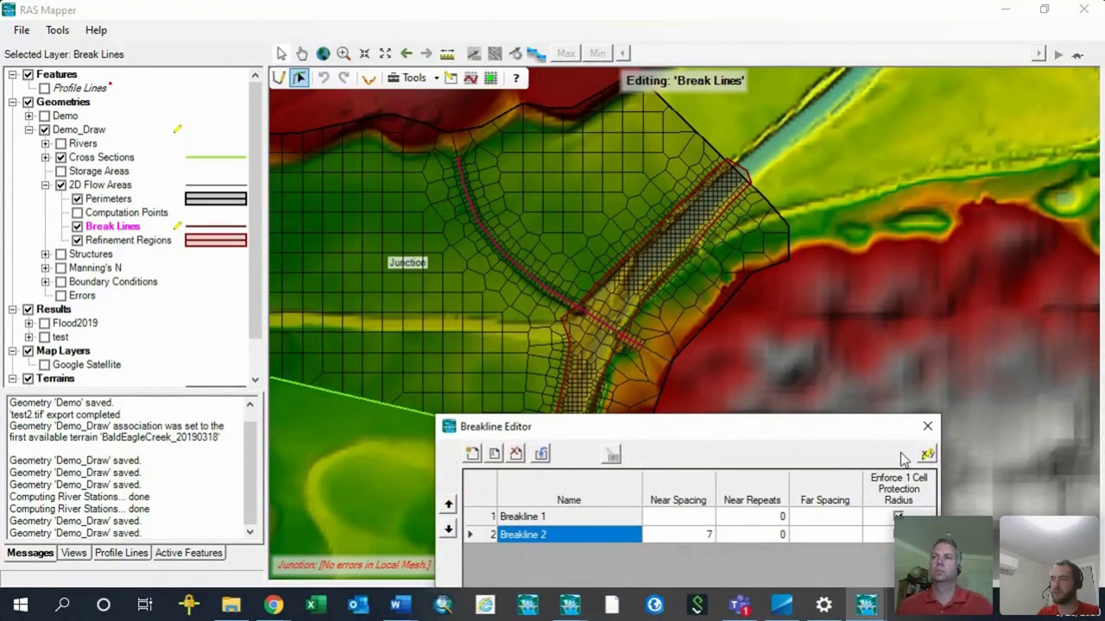
left_click(927, 426)
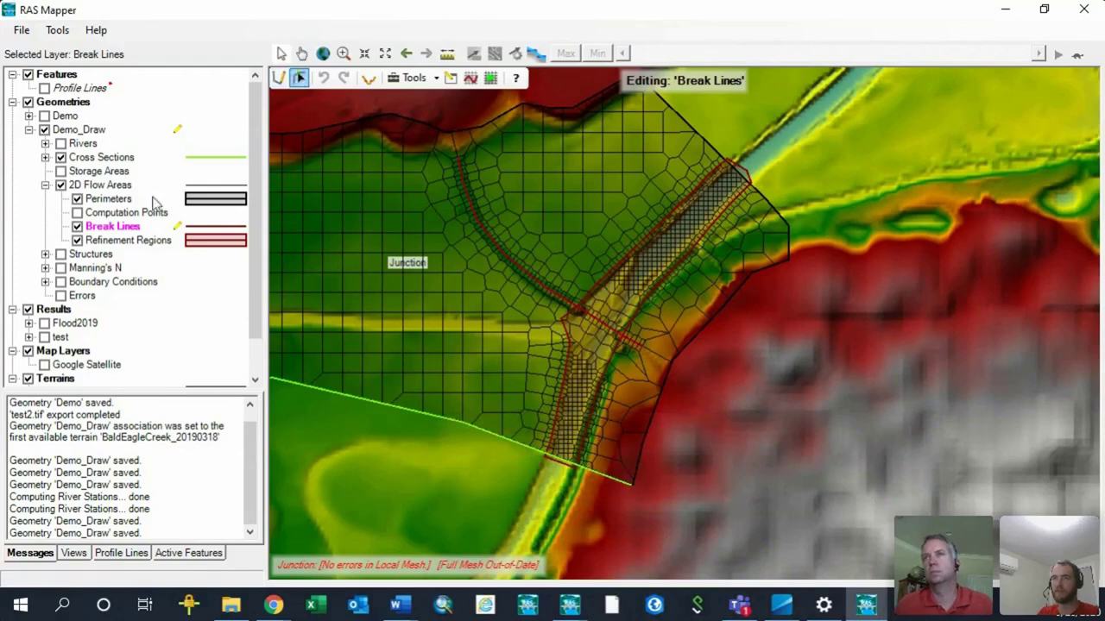
left_click(120, 241)
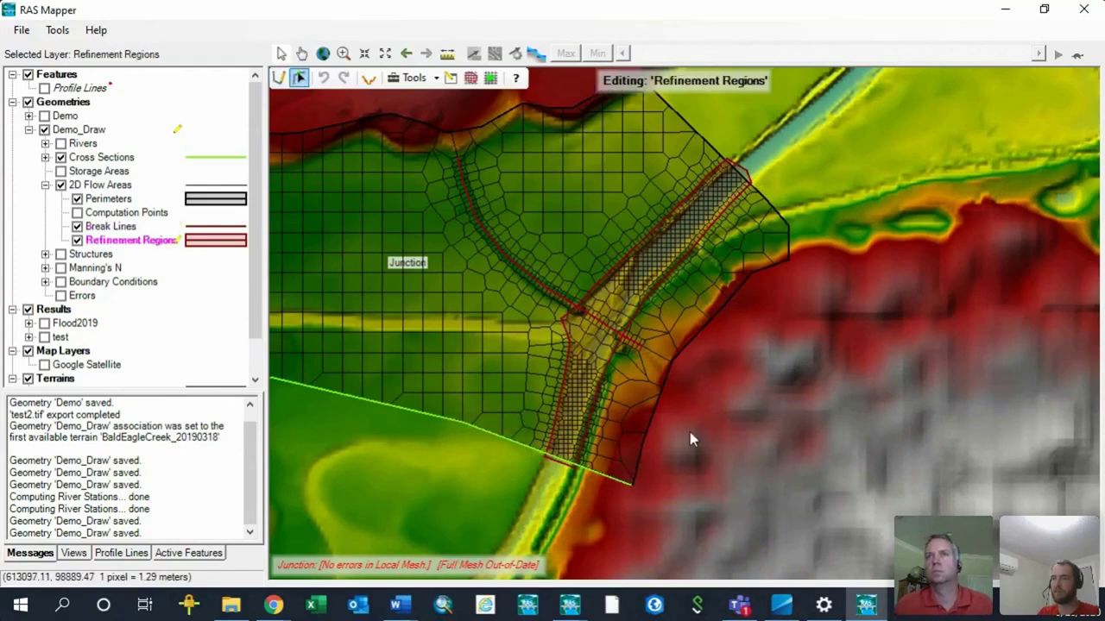
- Re-enforce the Channel refinement region in the Junction mesh
left_click(598, 357)
right_click(594, 350)
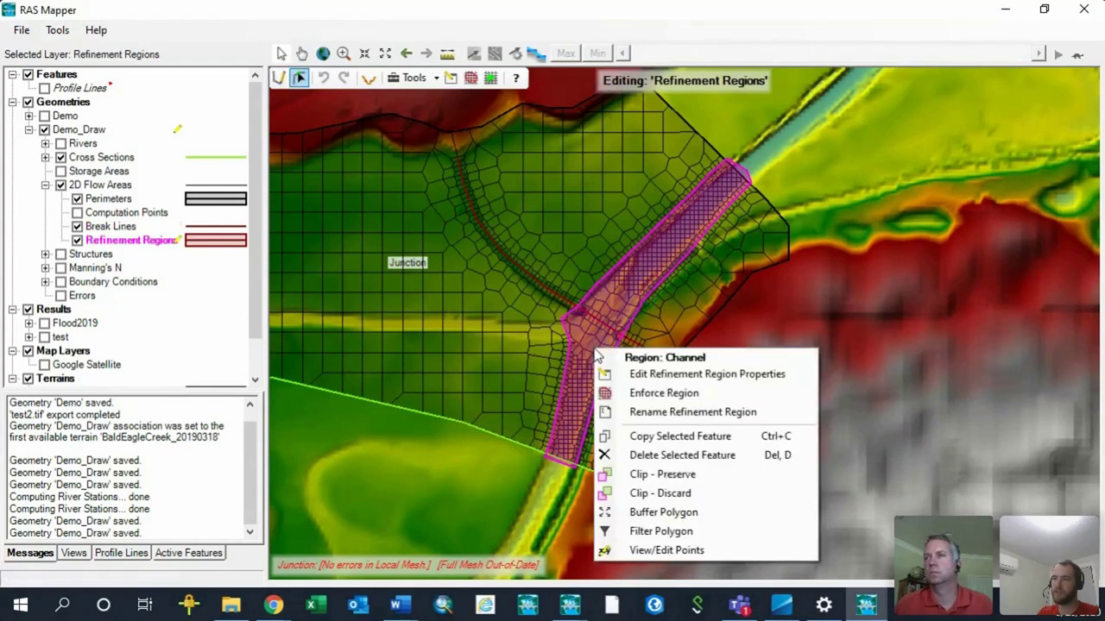
left_click(657, 394)
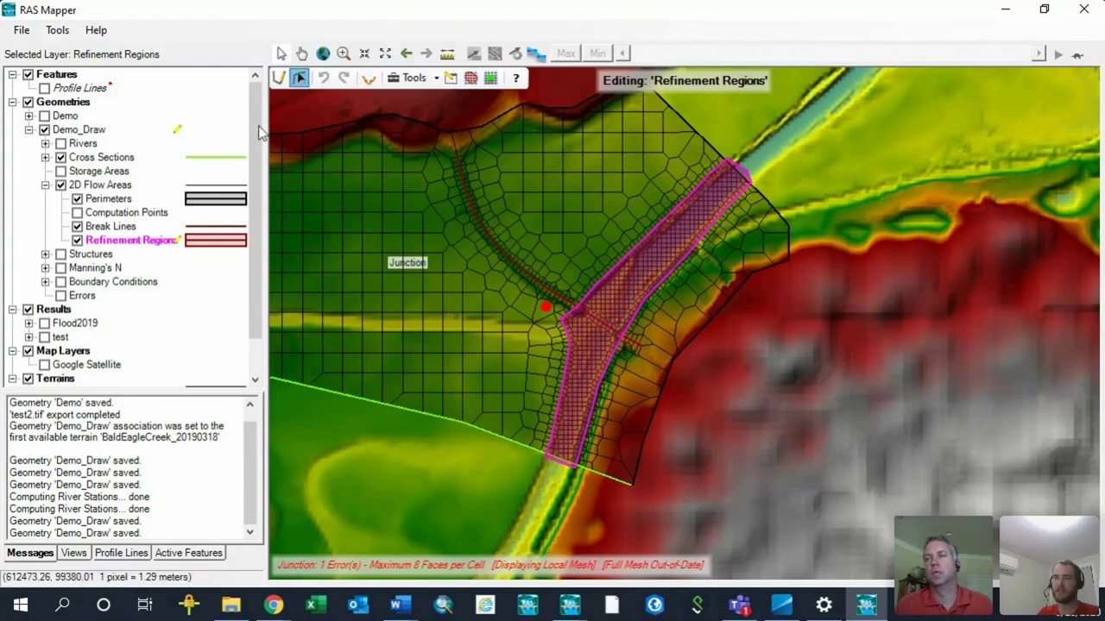
- Show the Computation Points layer and make it the layer for adding new points
left_click(78, 214)
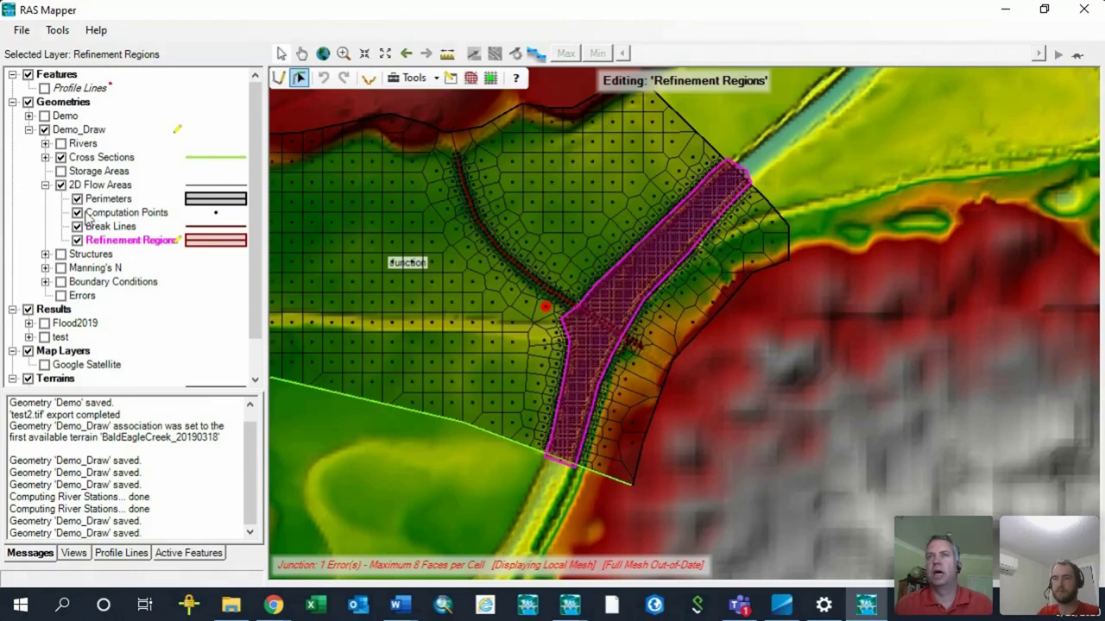
left_click(97, 216)
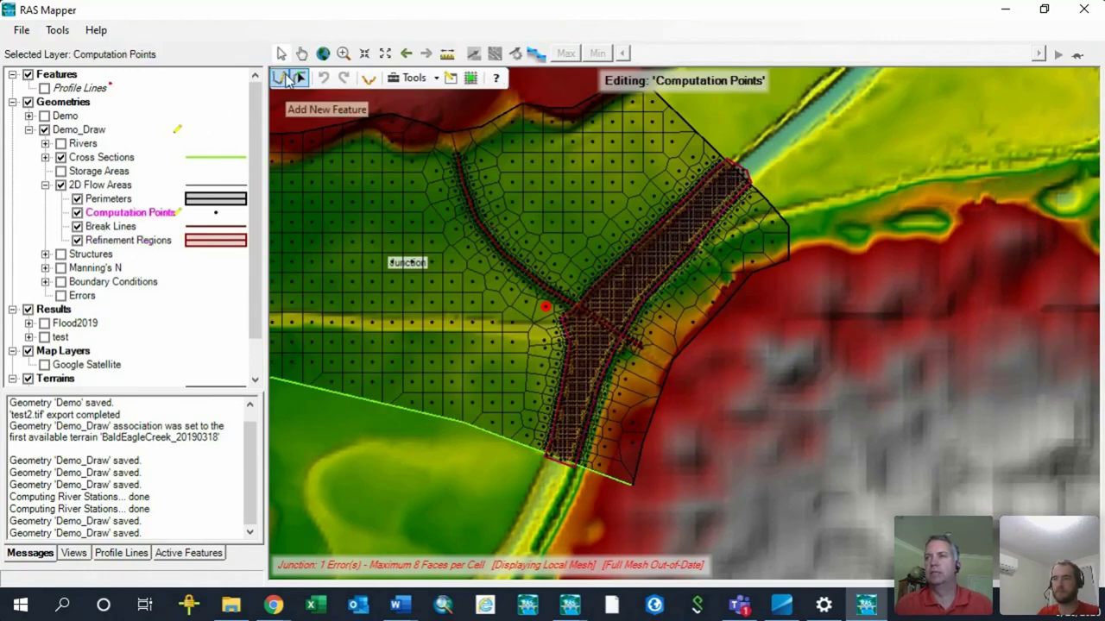
left_click(287, 79)
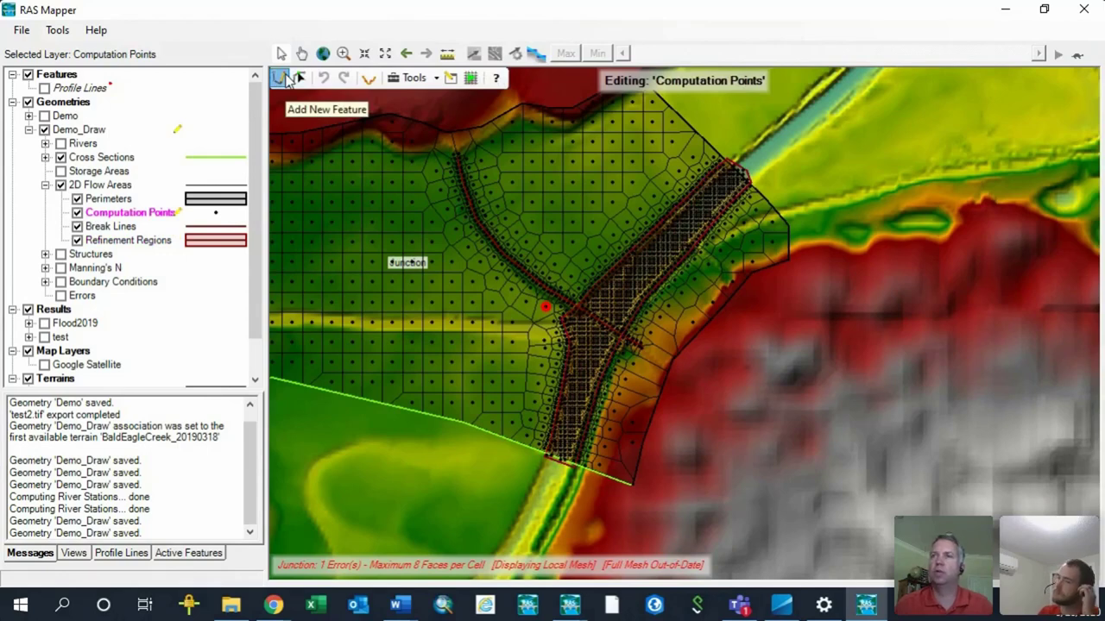
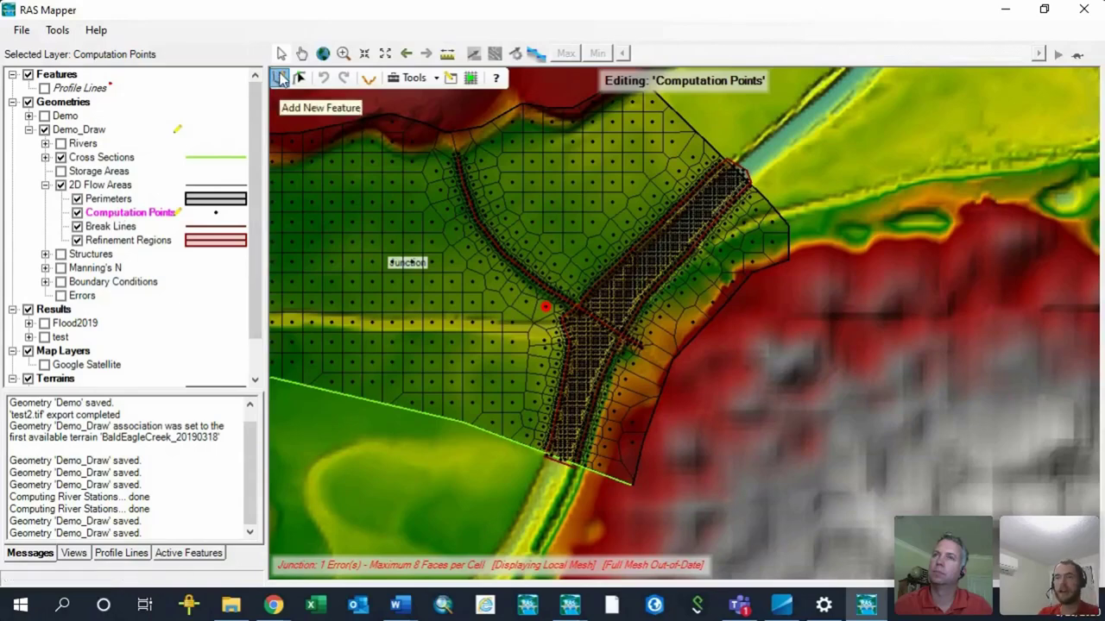
- Stop editing the Computation Points layer and save the Demo_Draw edits
scroll(525, 301, "up", 3)
scroll(584, 343, "up", 2)
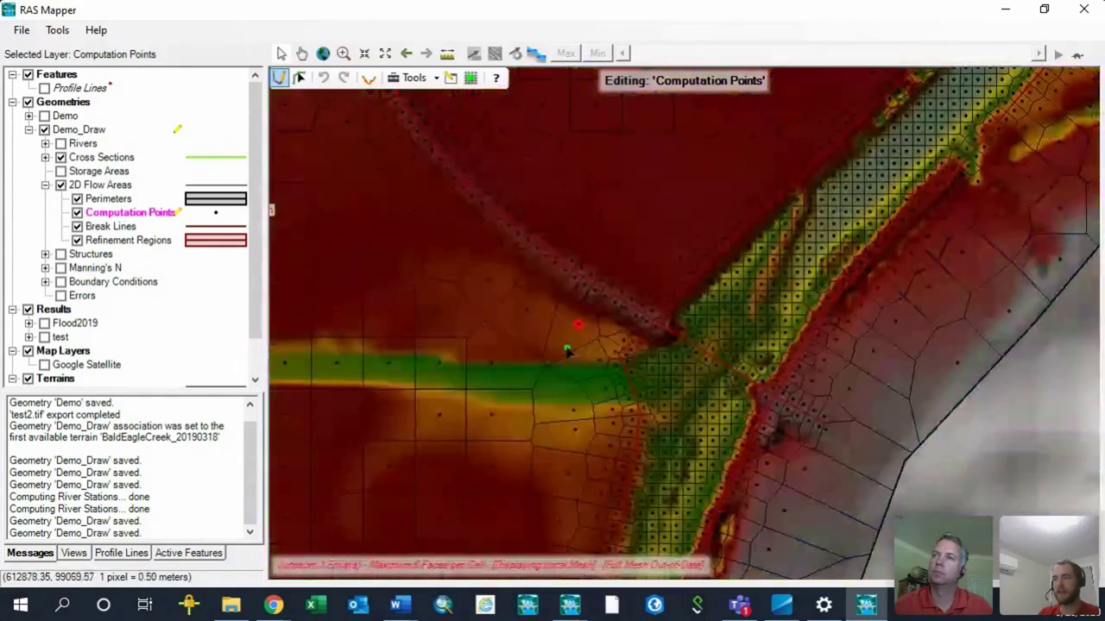
right_click(131, 213)
left_click(187, 265)
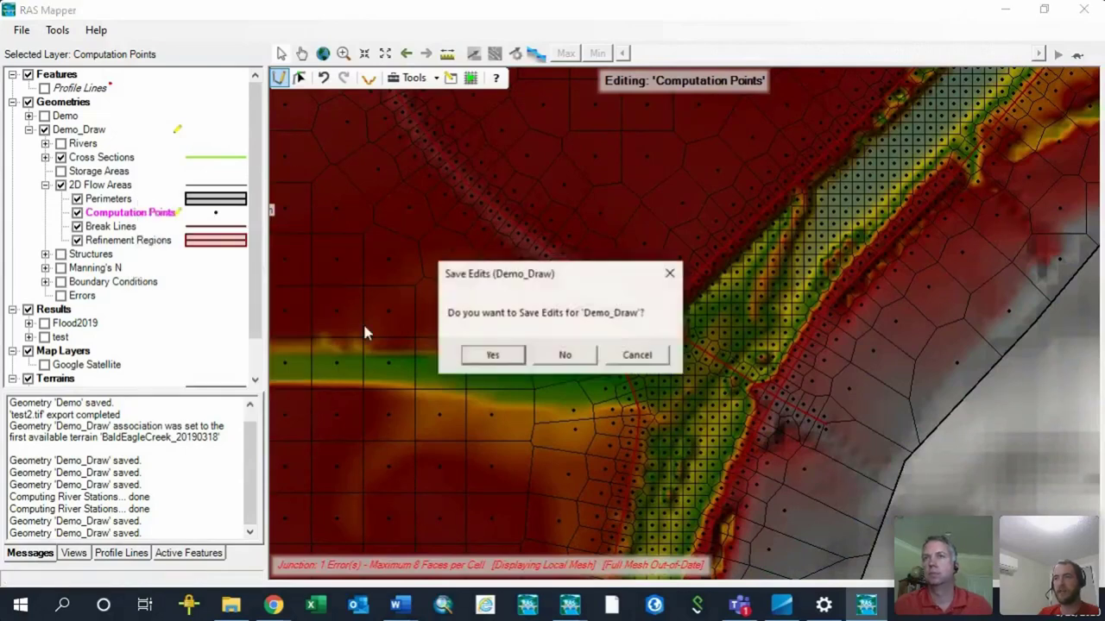
left_click(491, 354)
left_click(597, 352)
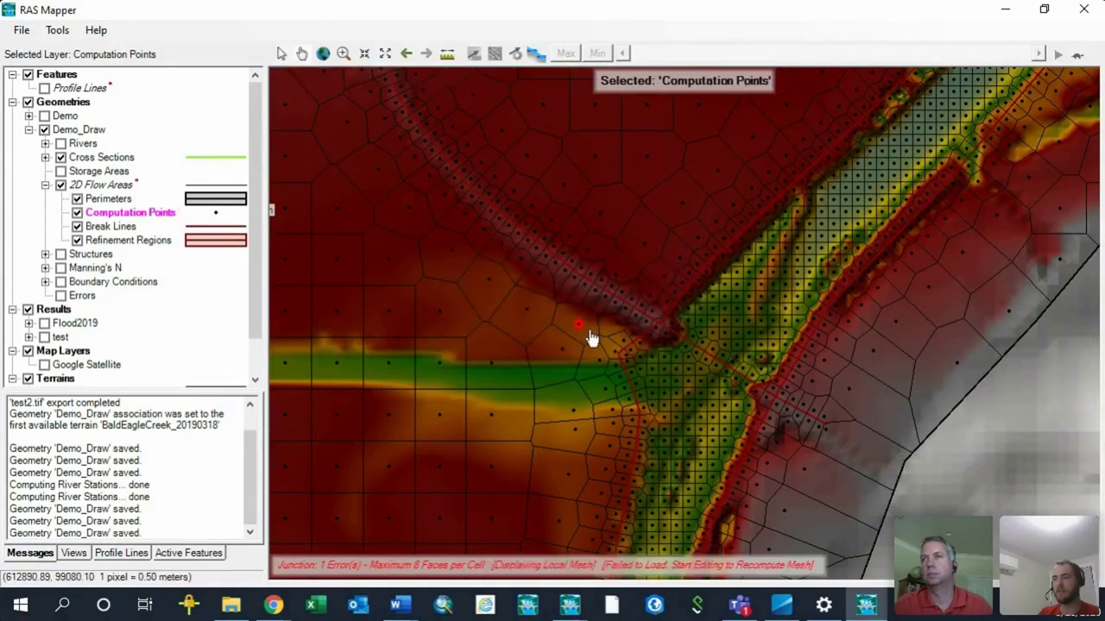
- Move the red computation point near the junction slightly right and save it to Demo_Draw
right_click(112, 221)
left_click(188, 266)
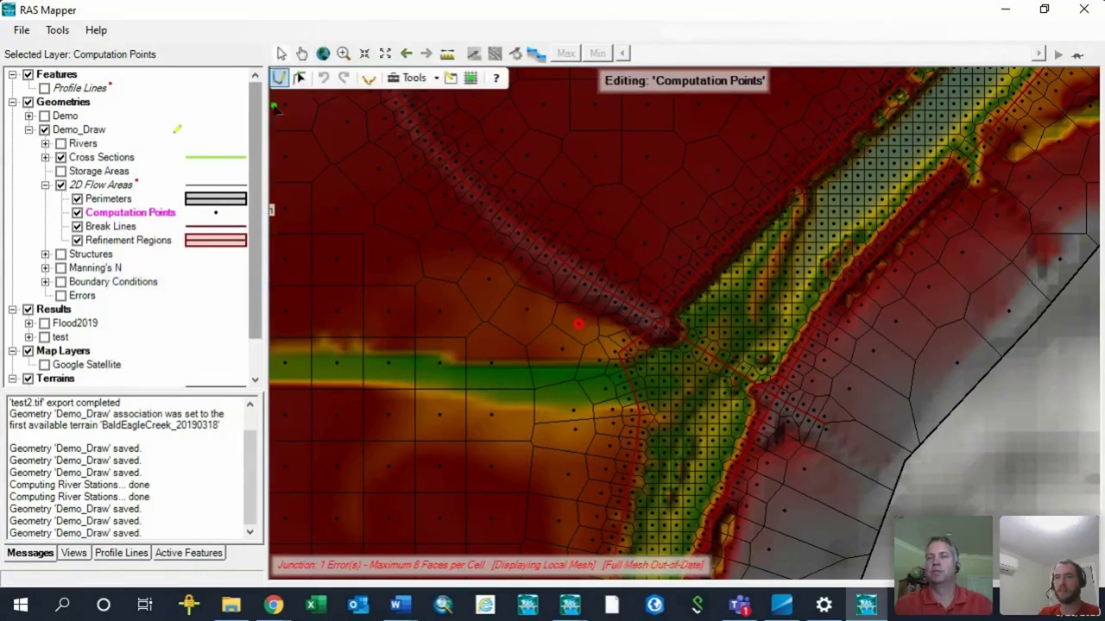
left_click_drag(579, 326, 611, 335)
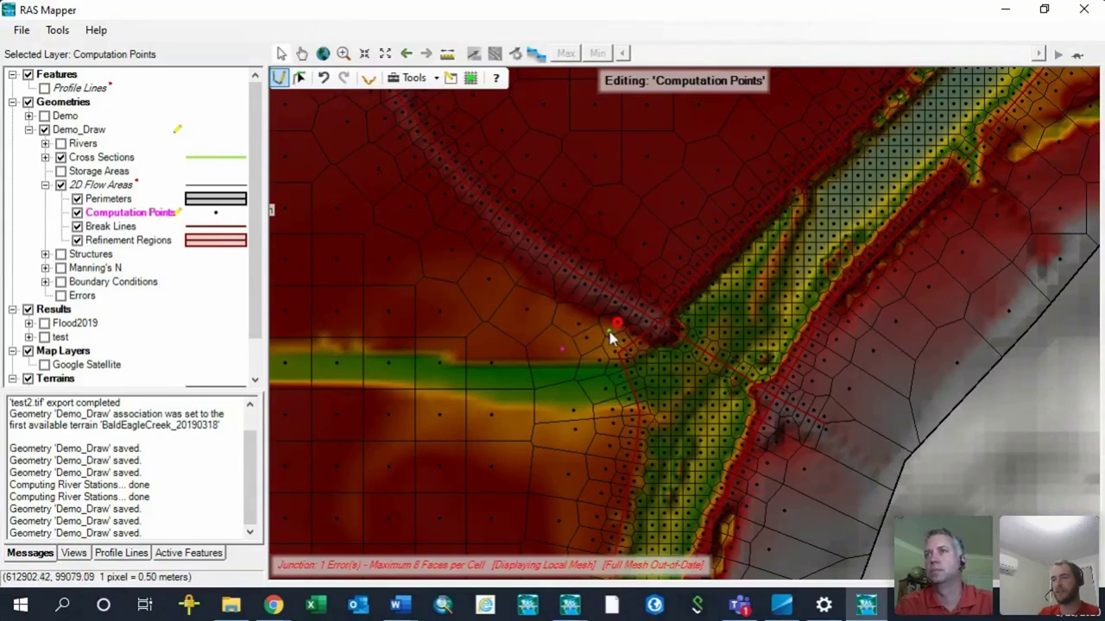
scroll(540, 317, "down", 3)
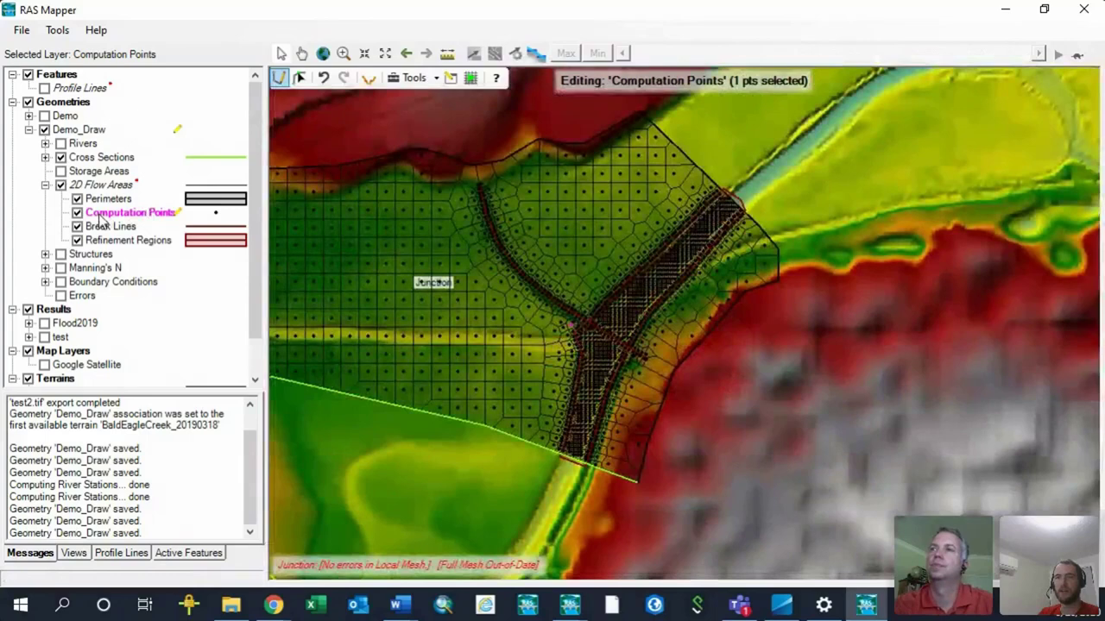
right_click(101, 220)
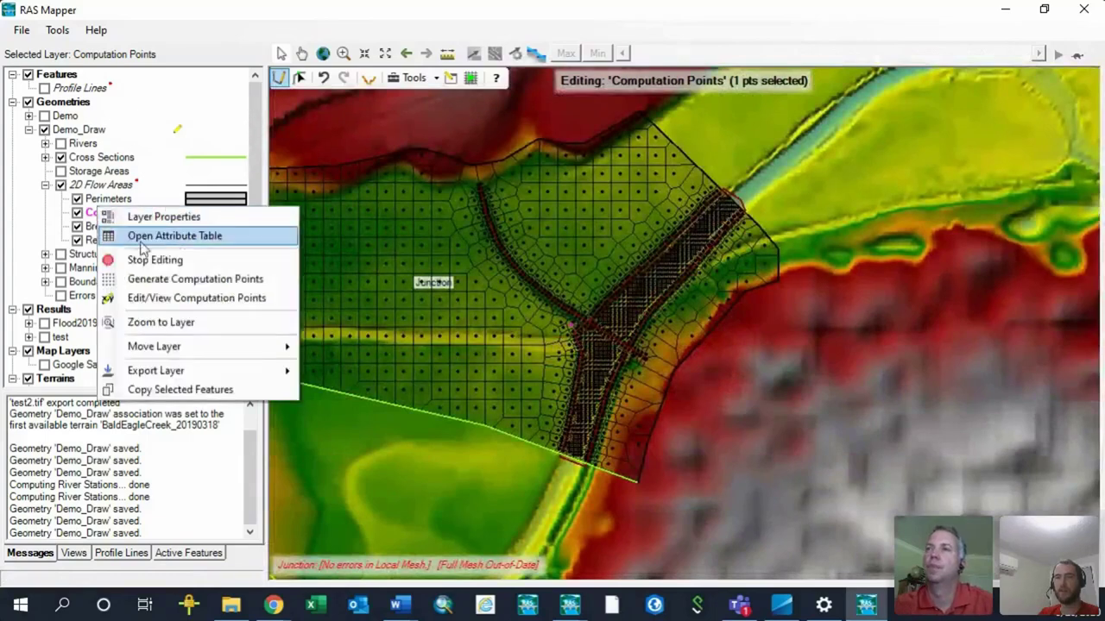
left_click(114, 257)
left_click(493, 356)
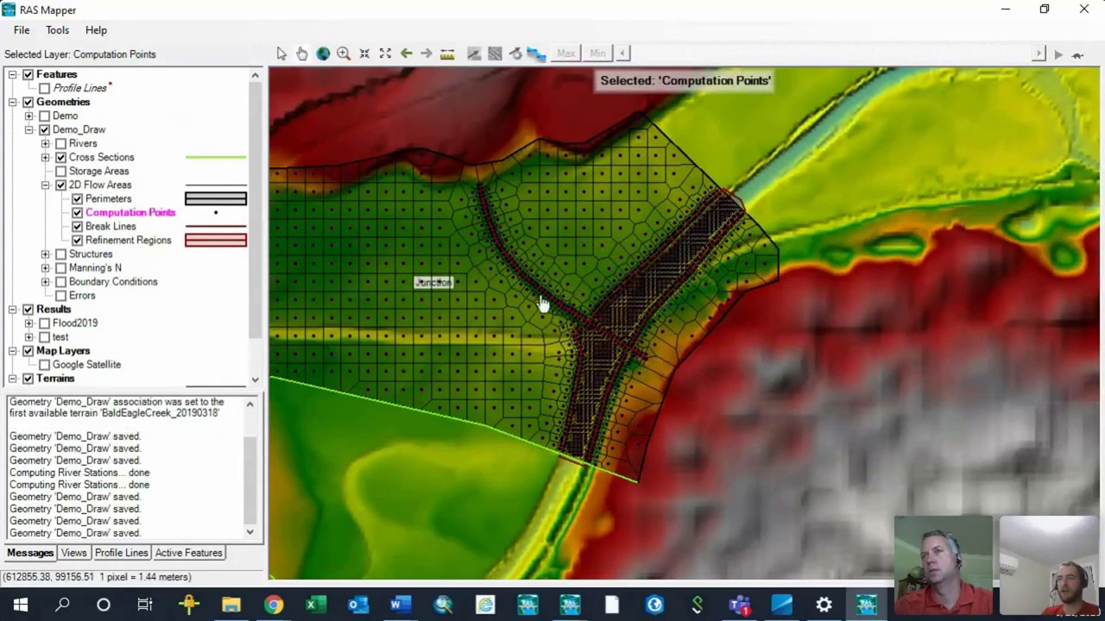
- Turn on the Rivers layer and centre the map on the Junction area
left_click(60, 144)
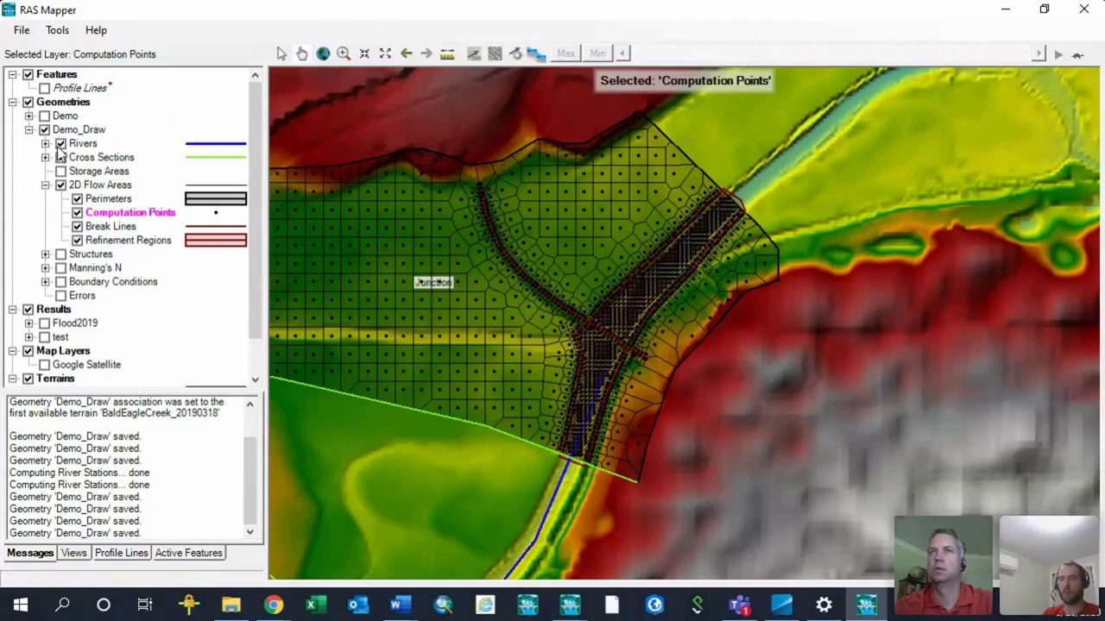
scroll(725, 449, "down", 2)
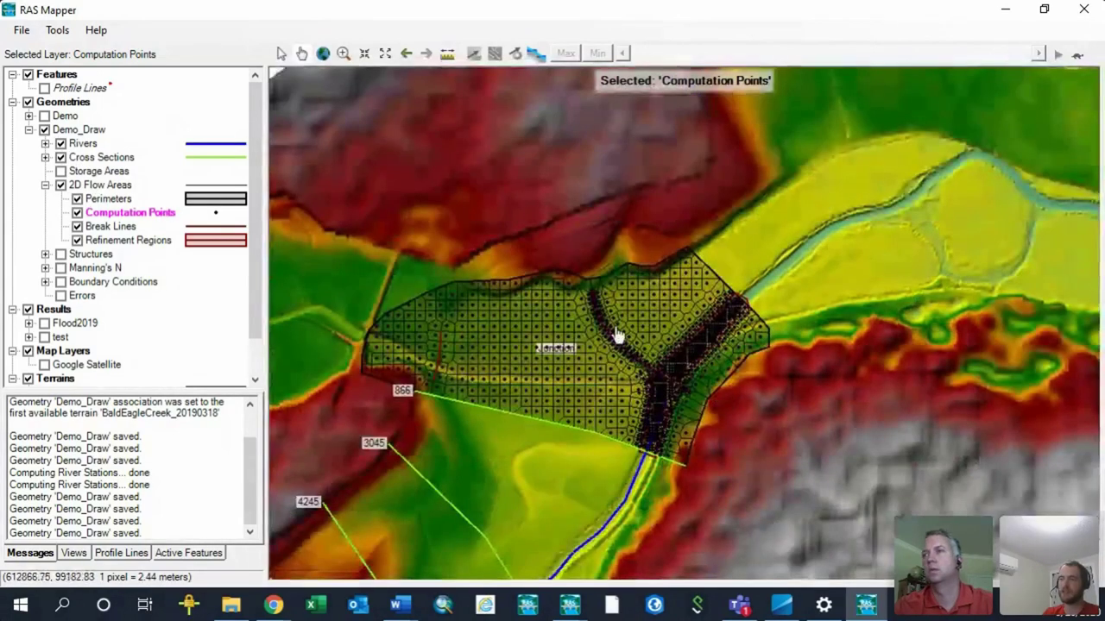
left_click_drag(646, 335, 663, 305)
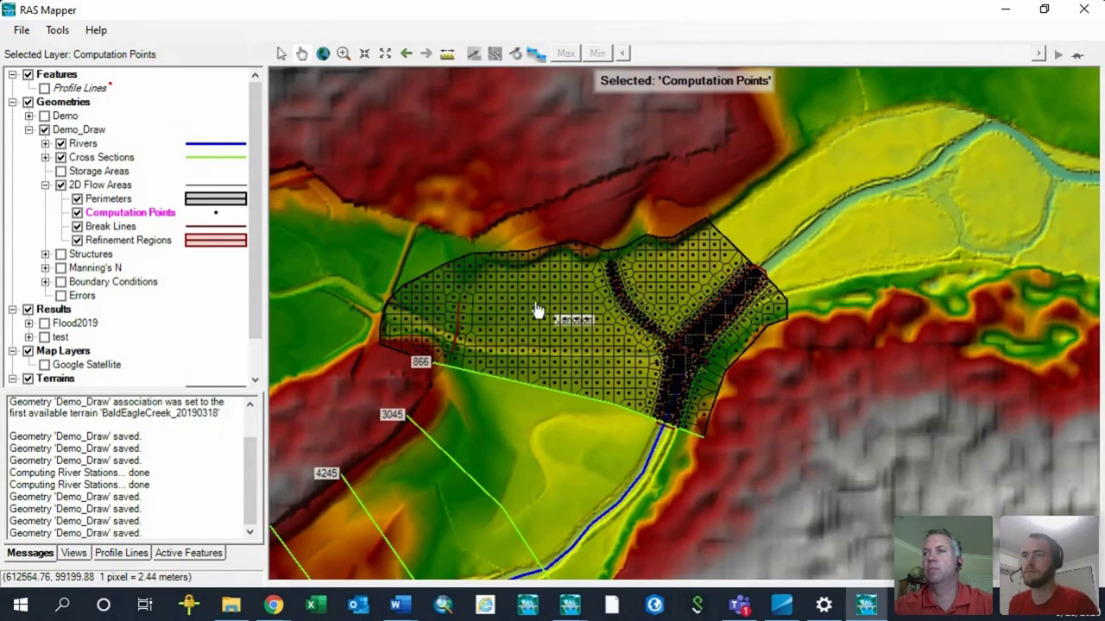
left_click(111, 226)
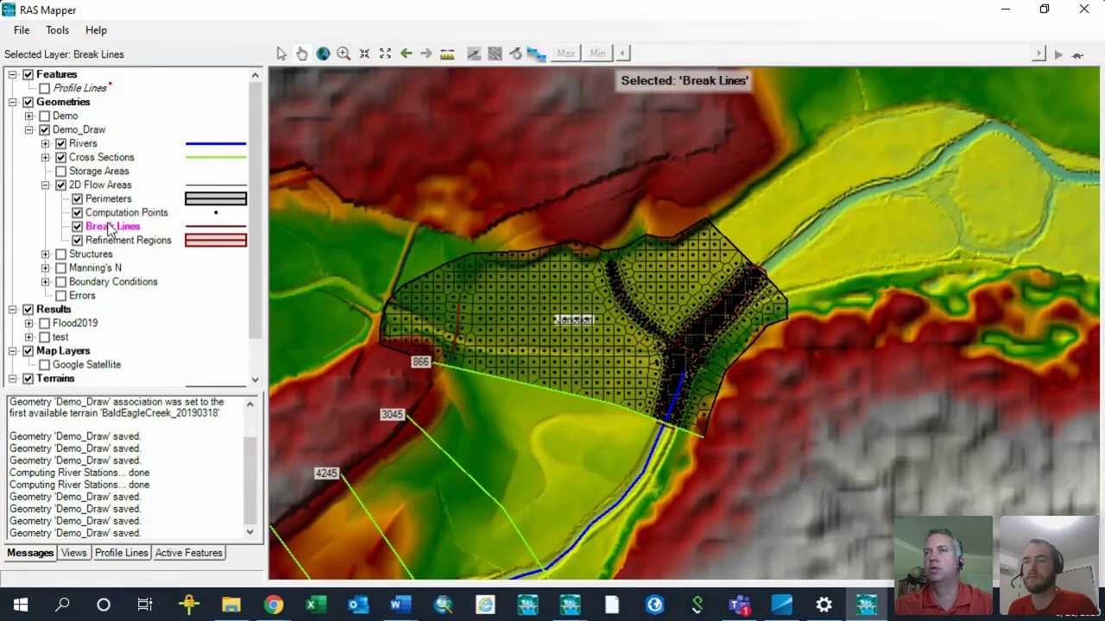
- Enforce Breakline 2 in the Junction mesh from the Breakline Editor
right_click(111, 226)
left_click(151, 276)
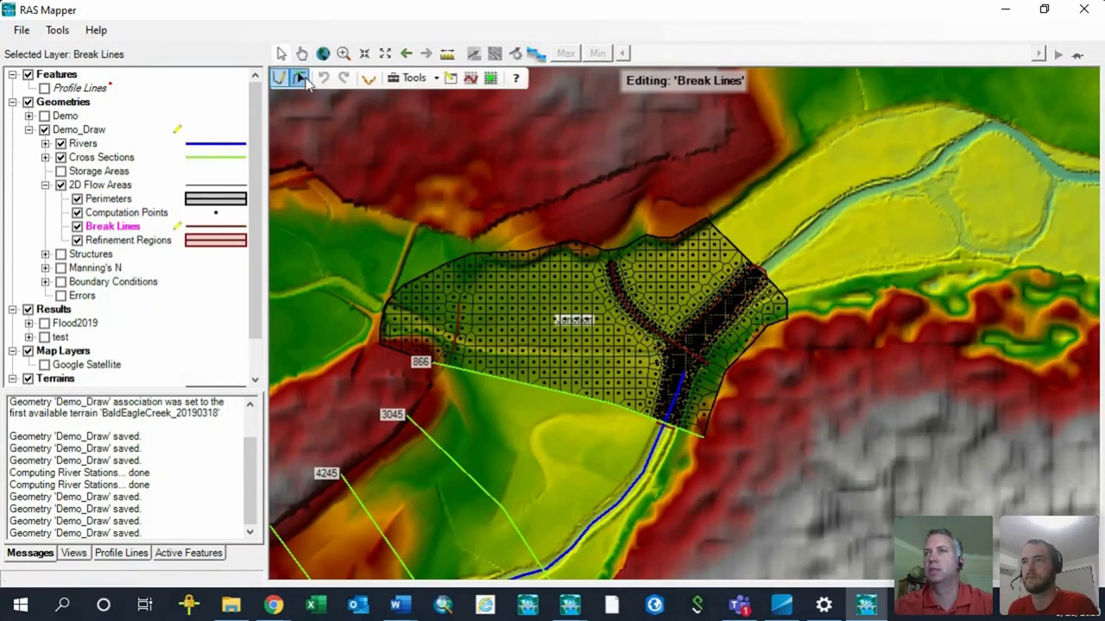
left_click(299, 77)
right_click(108, 228)
left_click(172, 301)
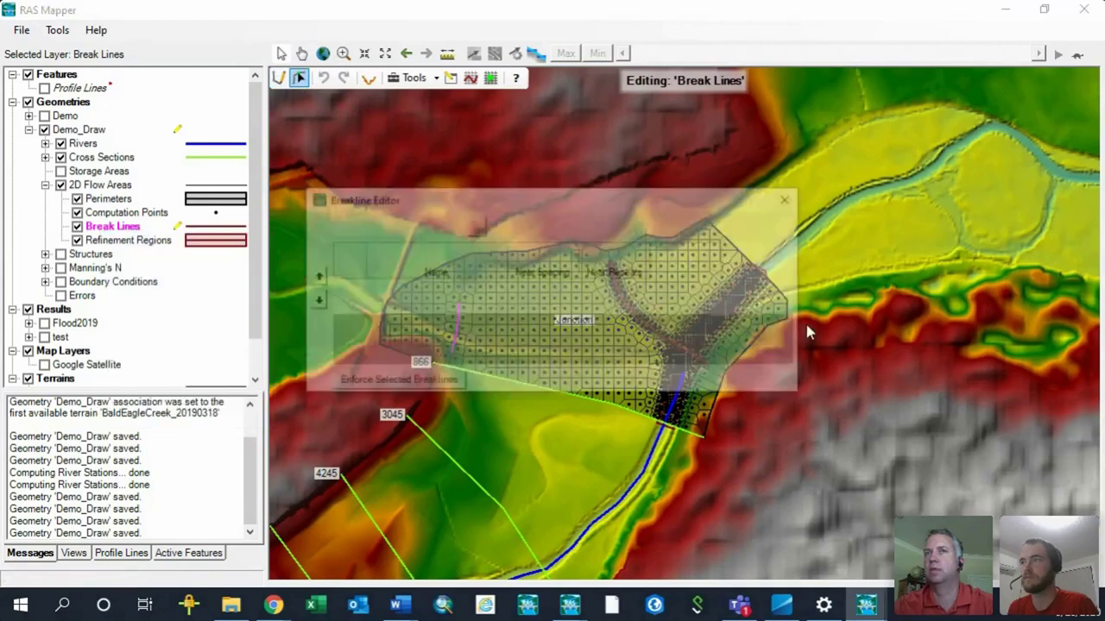
left_click(557, 308)
left_click(448, 304)
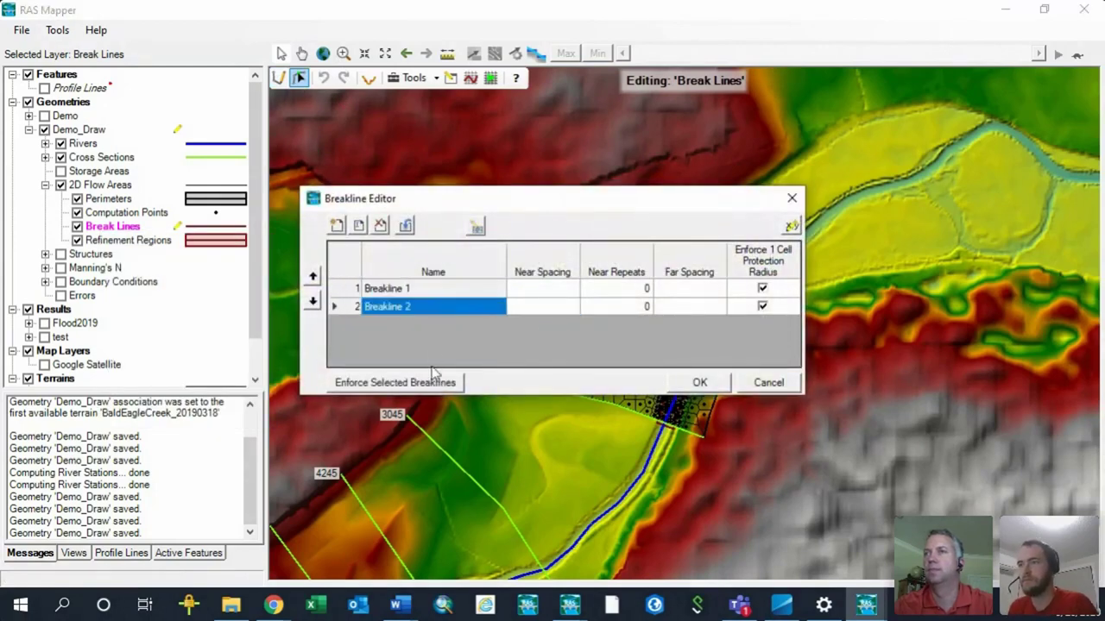
left_click(432, 383)
left_click(700, 384)
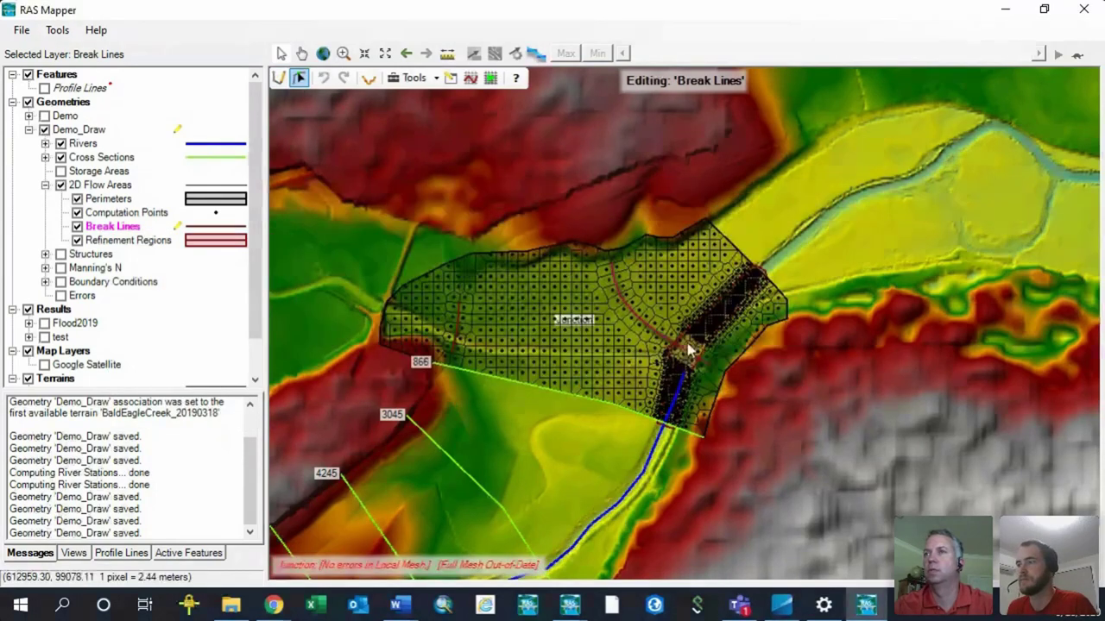
- Enforce the Channel refinement region in the mesh
scroll(688, 328, "up", 4)
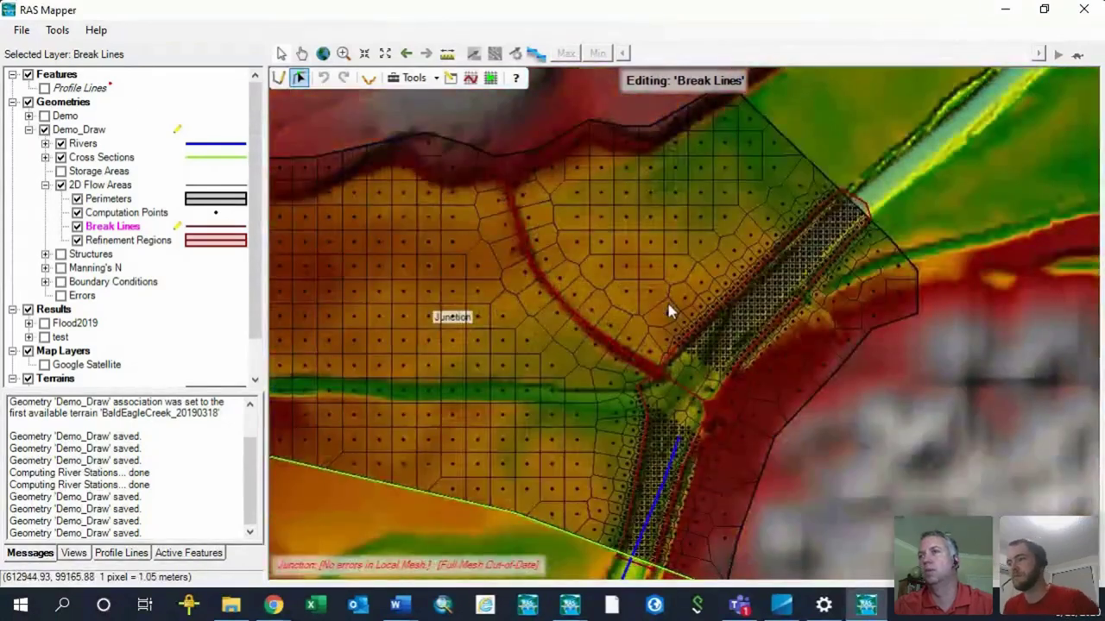
right_click(103, 241)
left_click(200, 311)
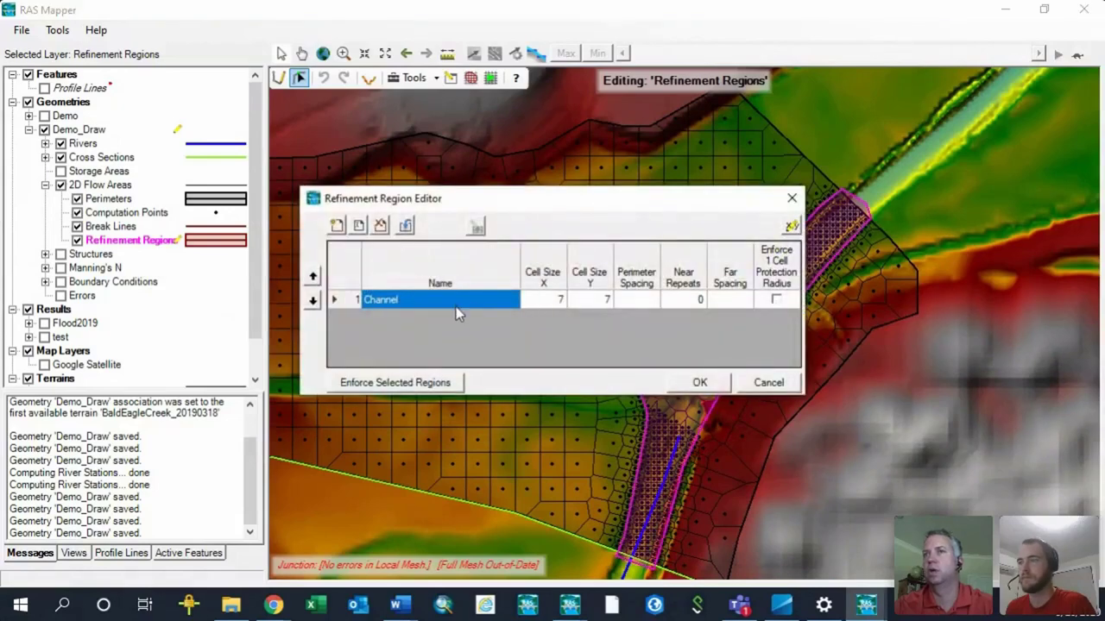
left_click(421, 389)
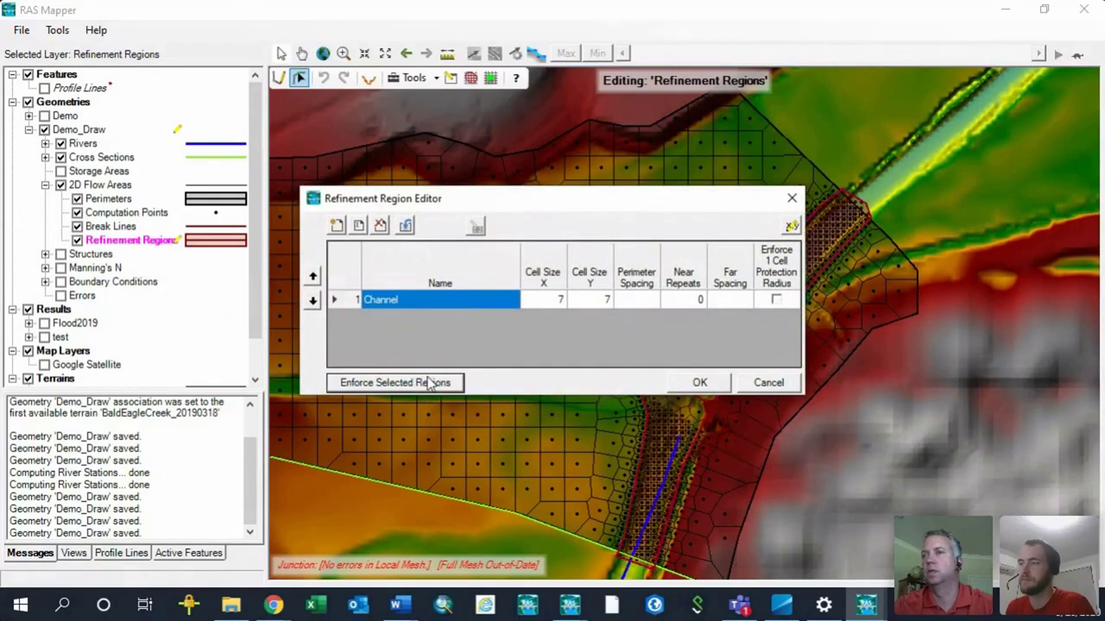
left_click_drag(557, 202, 416, 80)
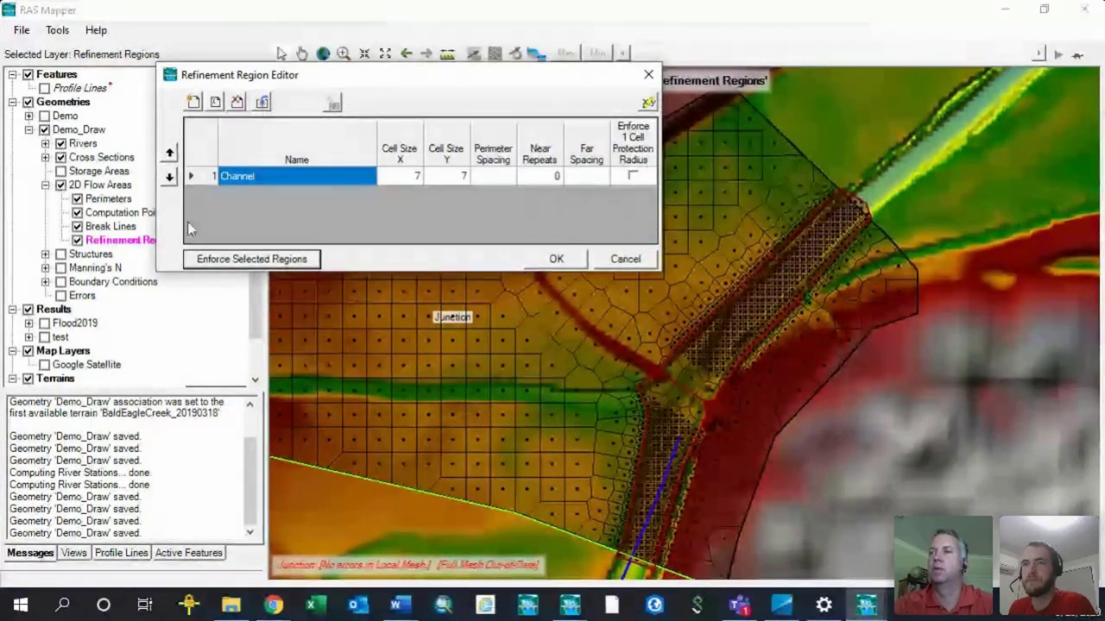
left_click(570, 260)
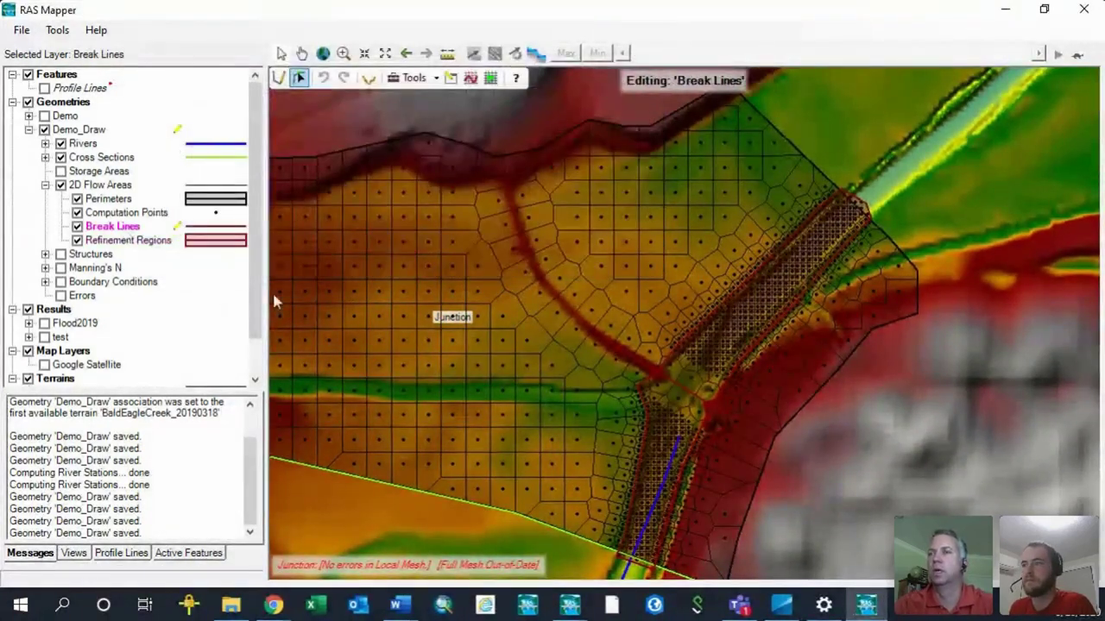
- Turn off Breakline 2's Enforce 1 Cell Protection Radius option
left_click(592, 331)
right_click(592, 331)
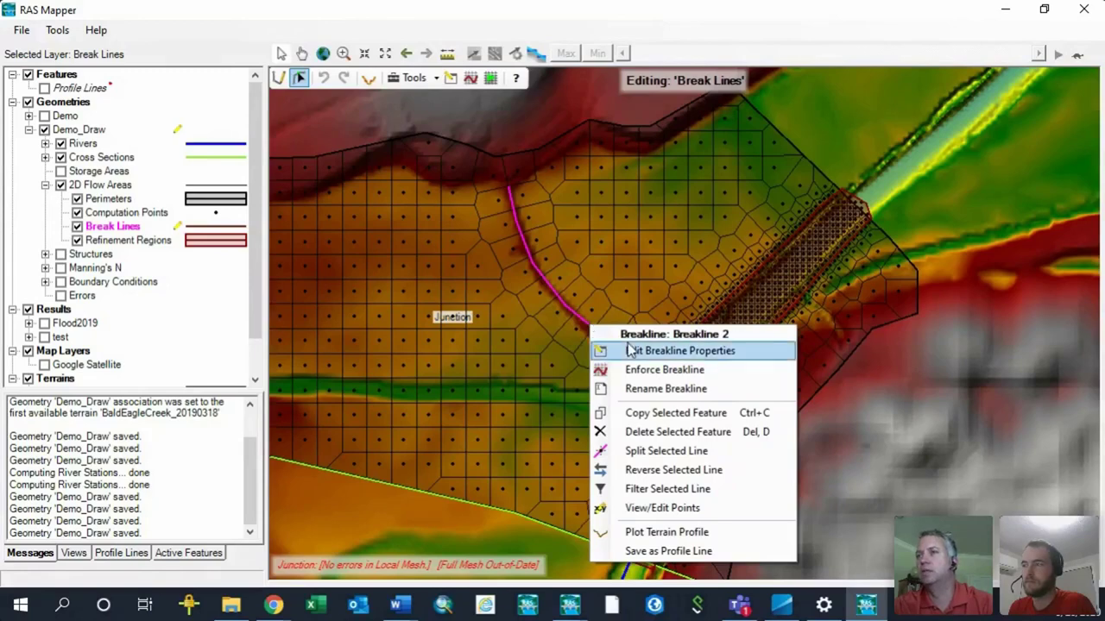
left_click(609, 351)
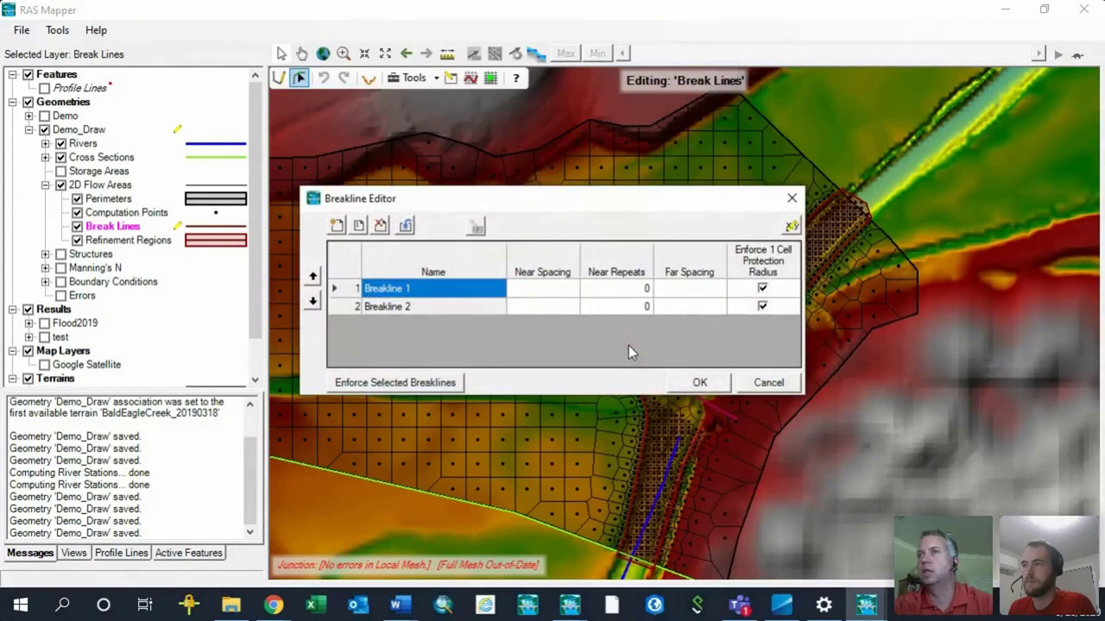
left_click(763, 307)
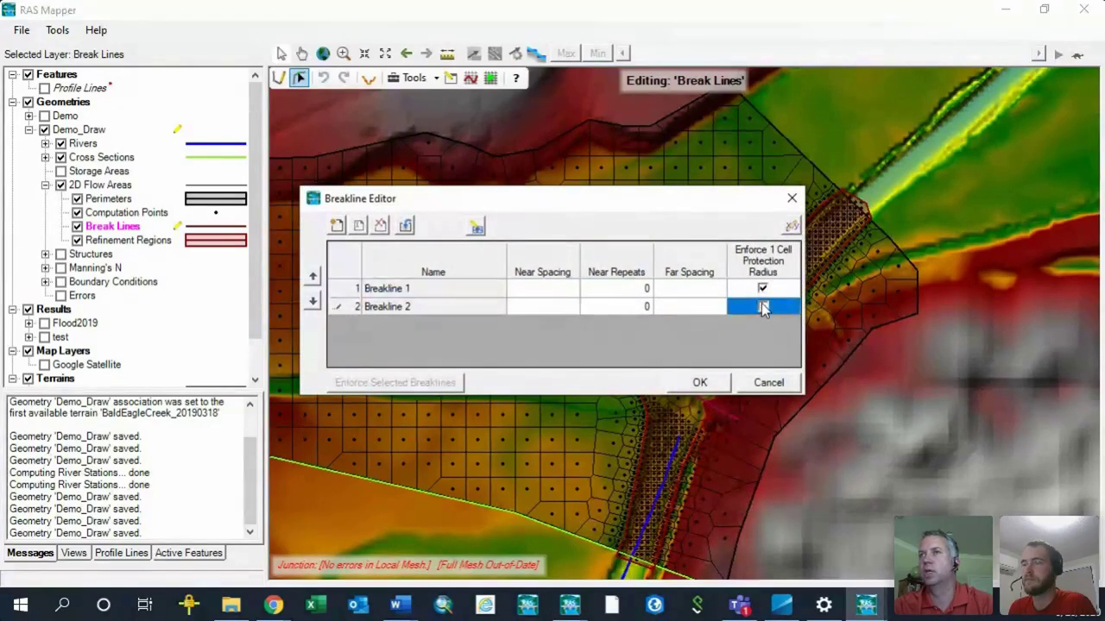
left_click(695, 382)
left_click(102, 241)
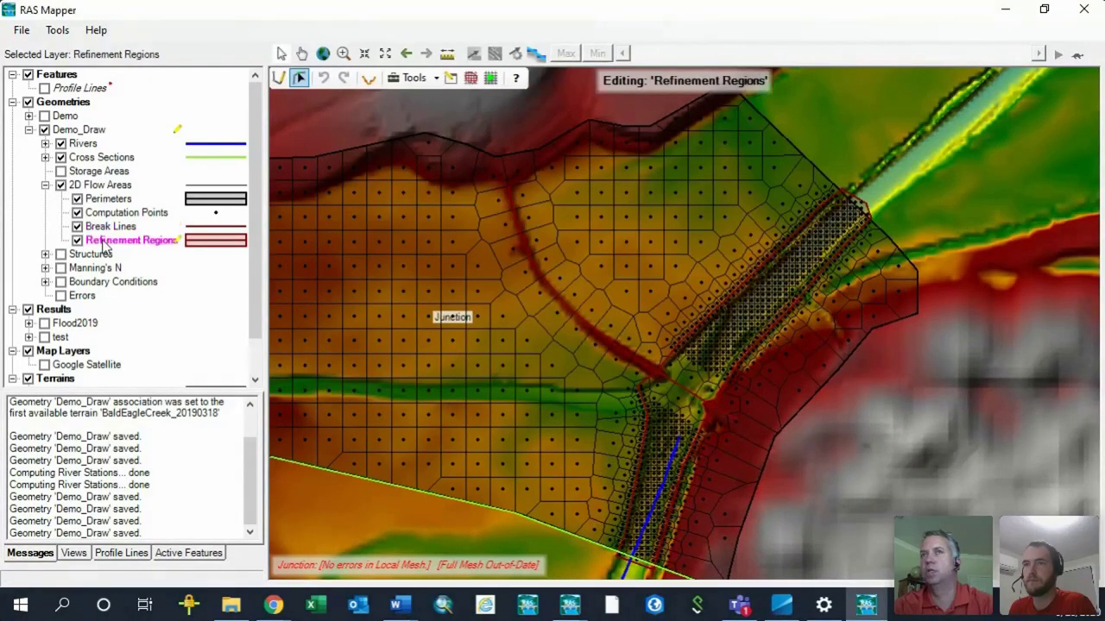
- Re-enforce the Channel refinement region, keeping Cell Size X and Y at 7
right_click(103, 242)
left_click(148, 316)
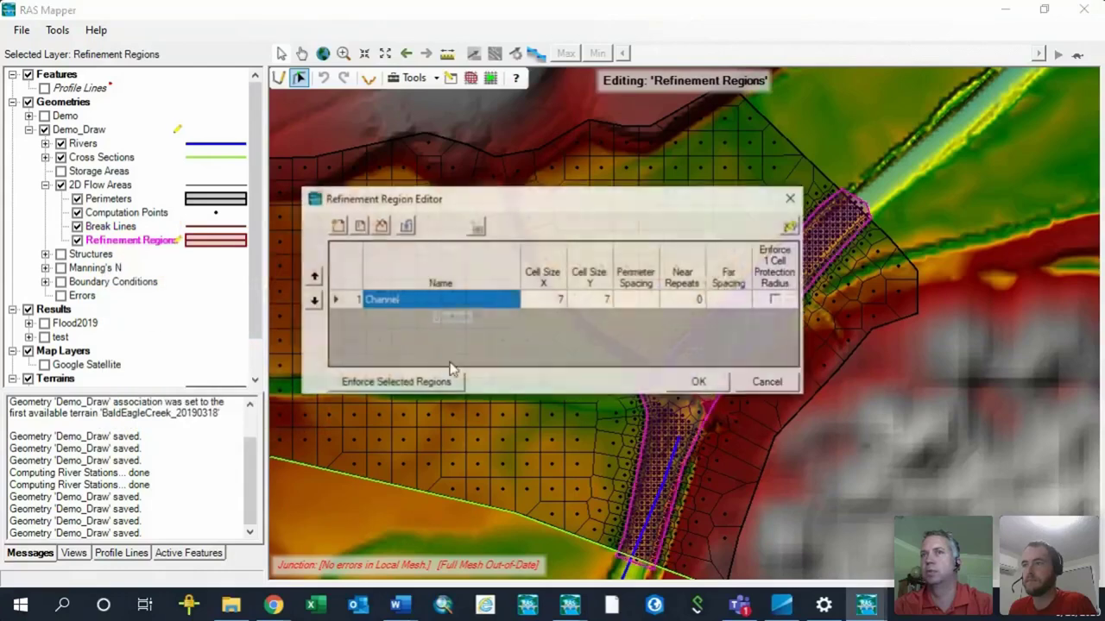
left_click(409, 385)
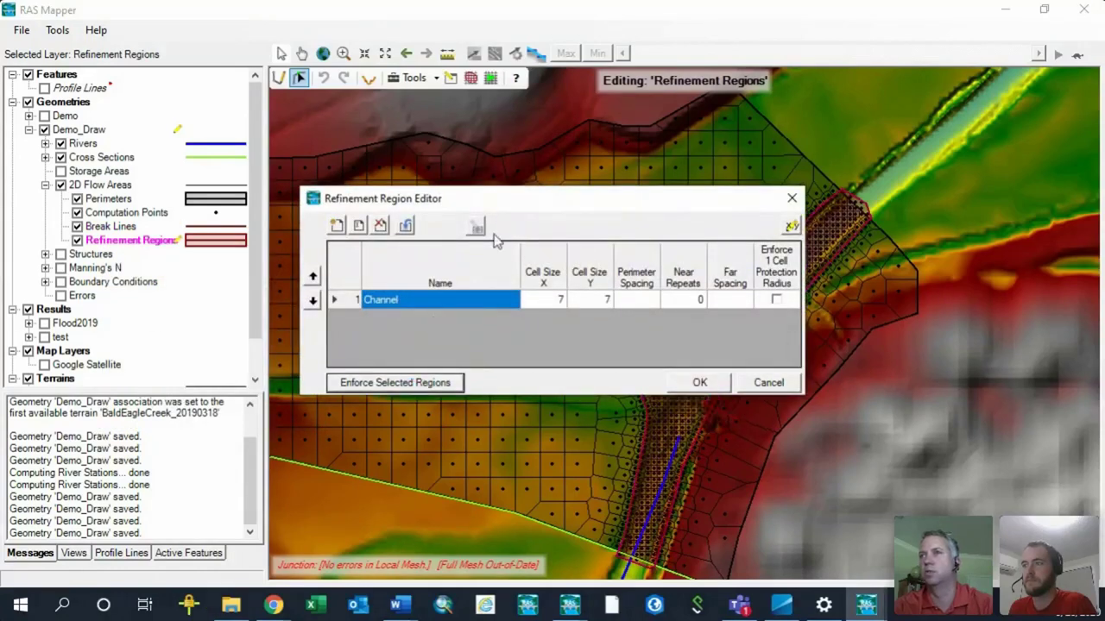
left_click_drag(501, 206, 261, 85)
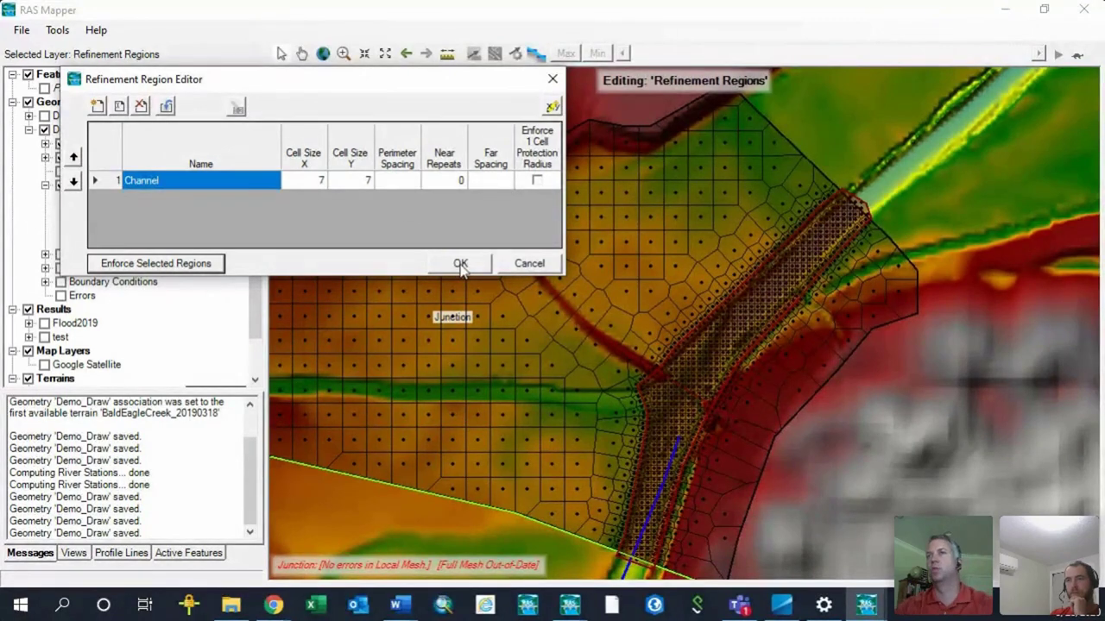
left_click(460, 264)
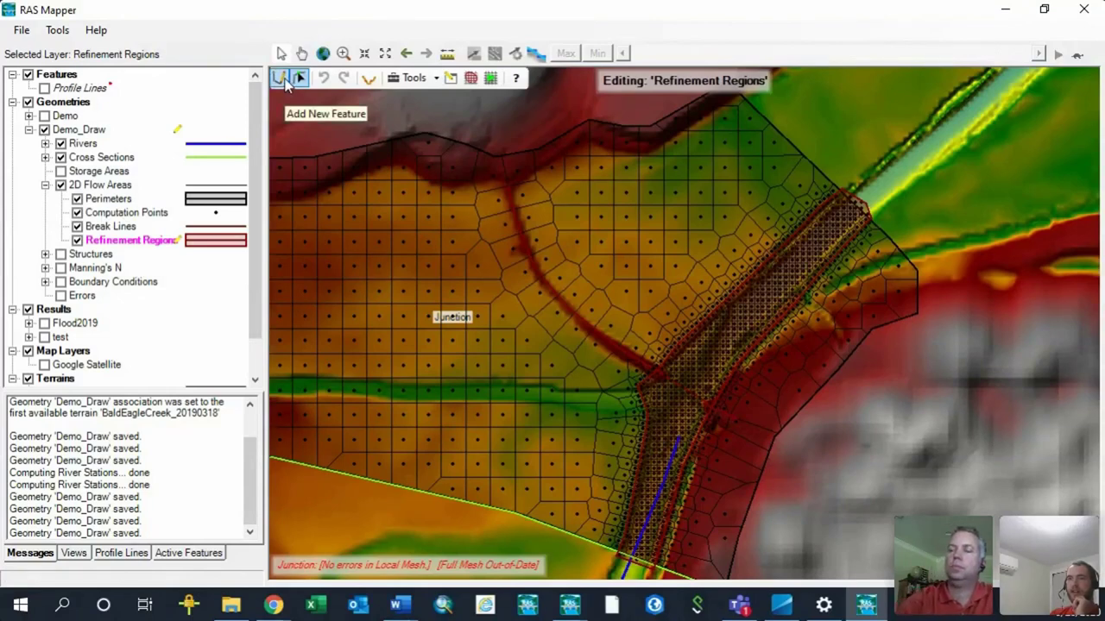
- Draw a first refinement region polygon beside the junction and name it Test1
left_click(286, 81)
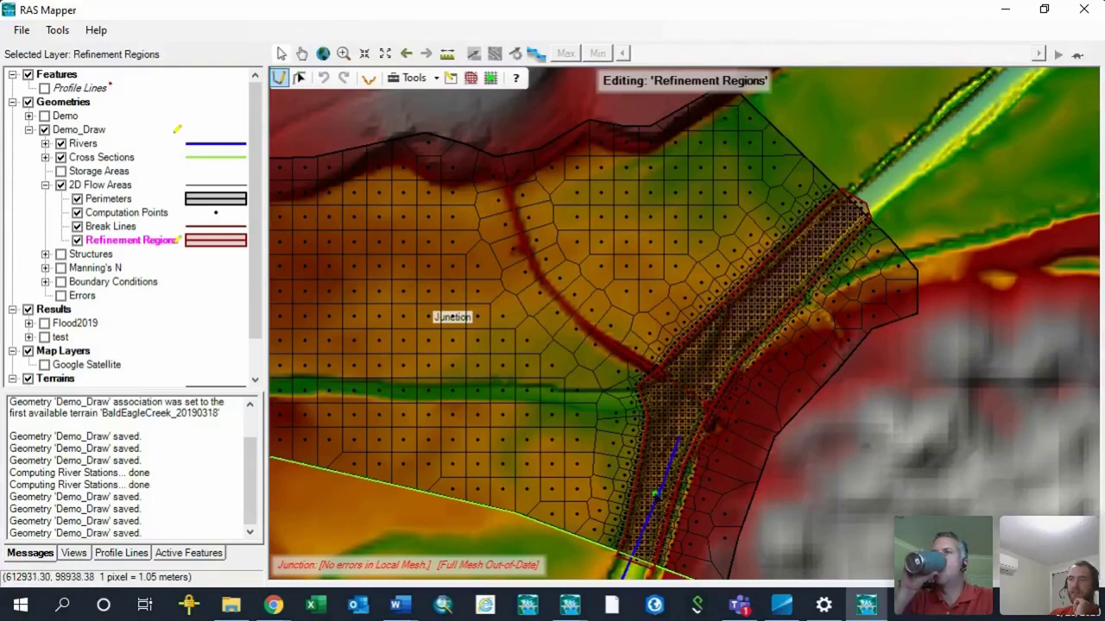
scroll(673, 518, "up", 2)
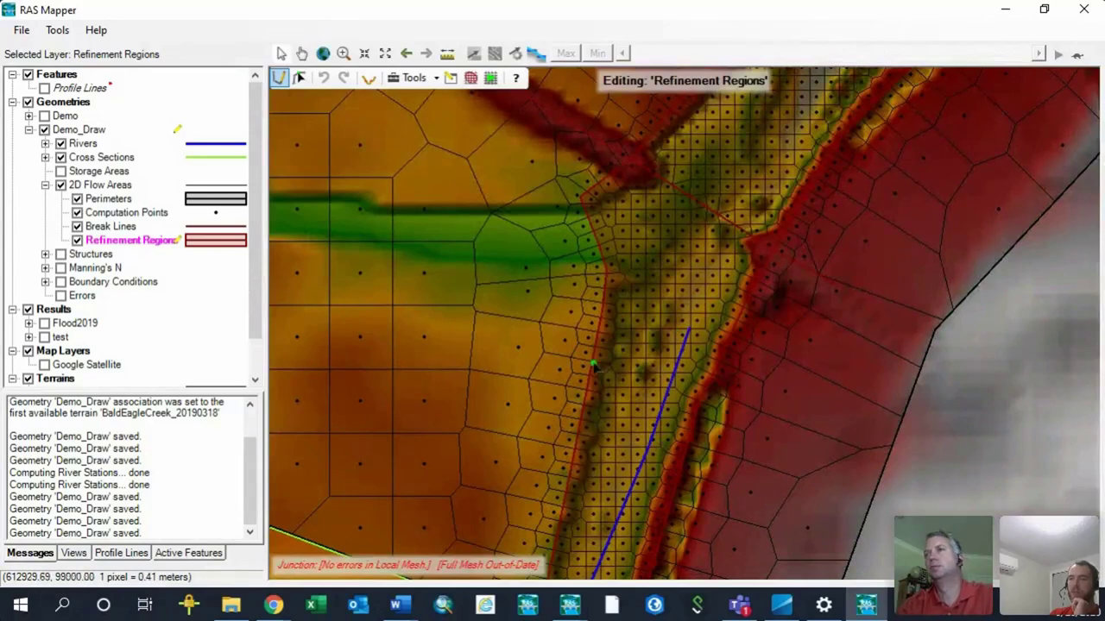
scroll(666, 362, "down", 2)
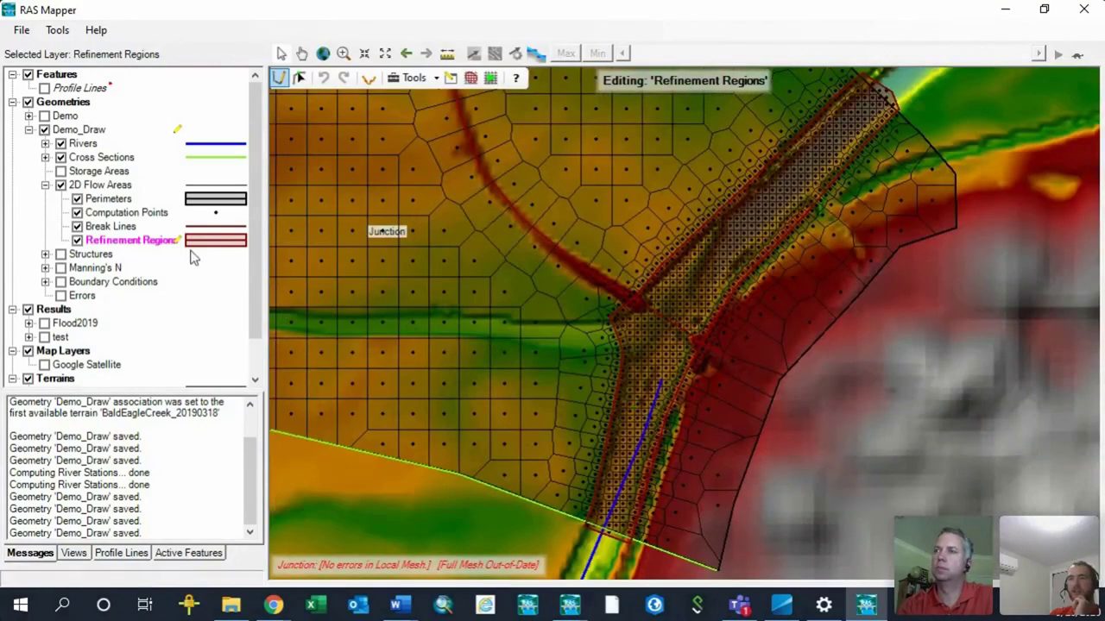
left_click_drag(559, 343, 802, 386)
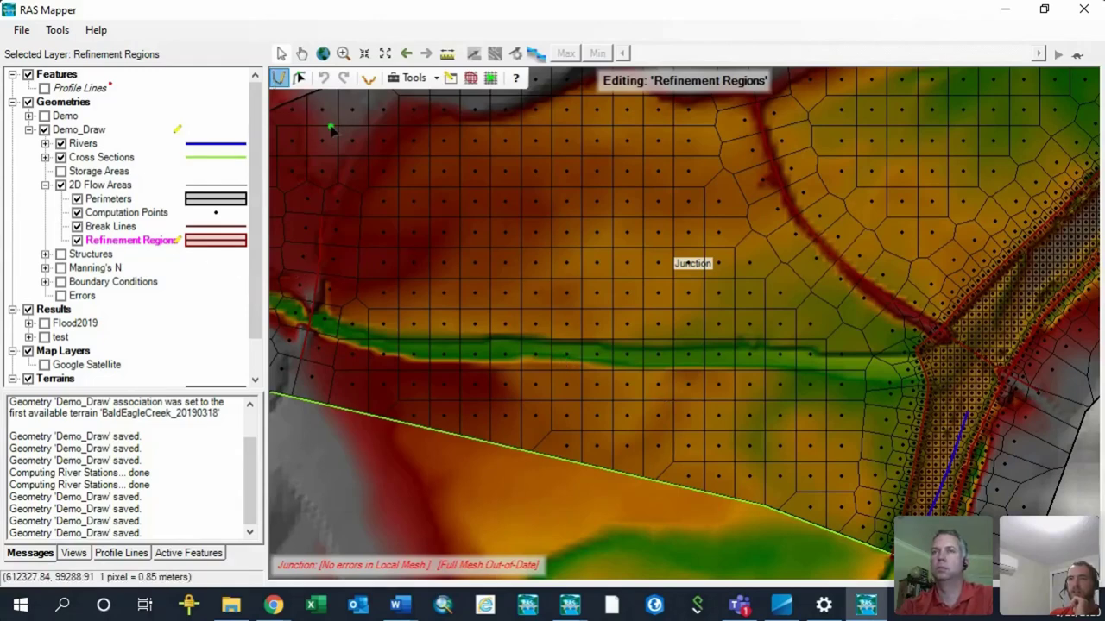
scroll(691, 370, "up", 5)
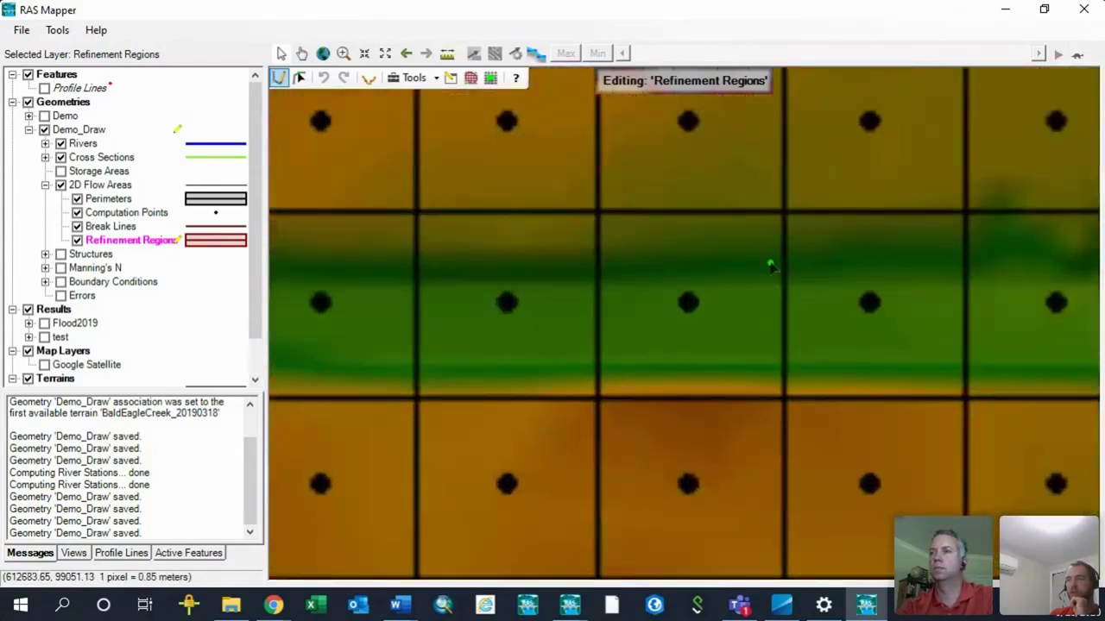
scroll(715, 278, "down", 1)
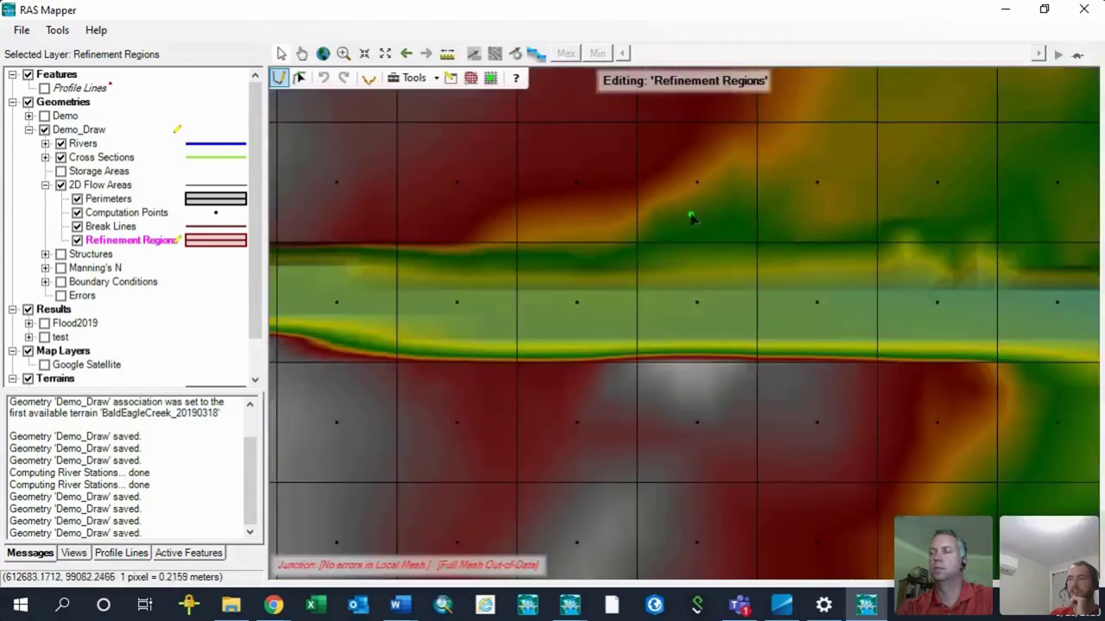
left_click(659, 199)
left_click(623, 226)
left_click(624, 268)
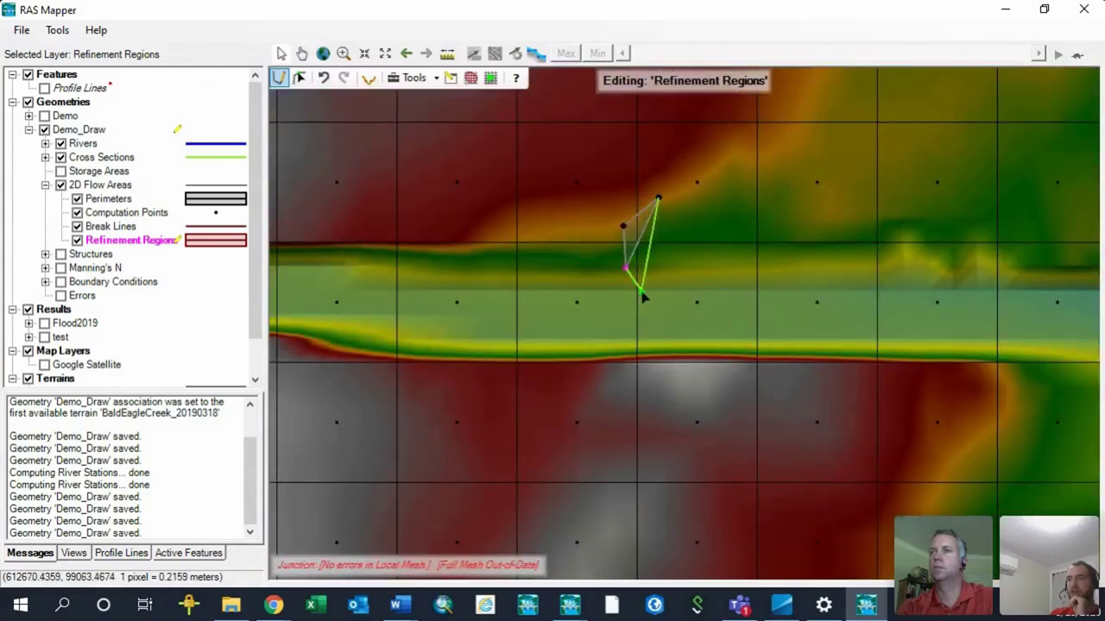
left_click(644, 297)
left_click(697, 301)
left_click(749, 268)
left_click(755, 243)
left_click(734, 204)
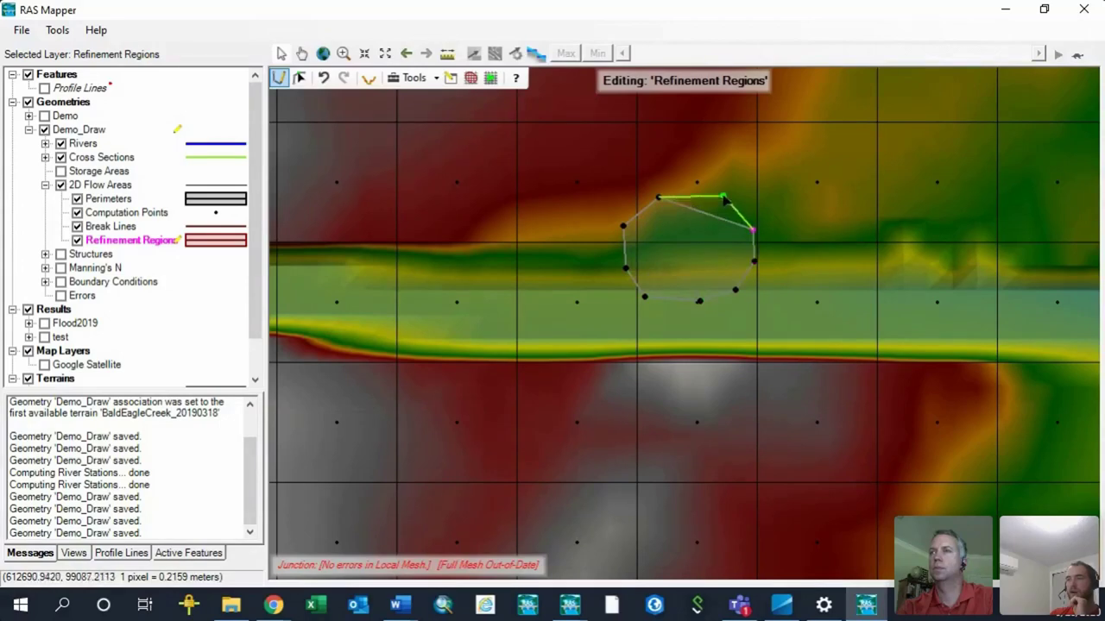
left_click(716, 190)
double_click(697, 183)
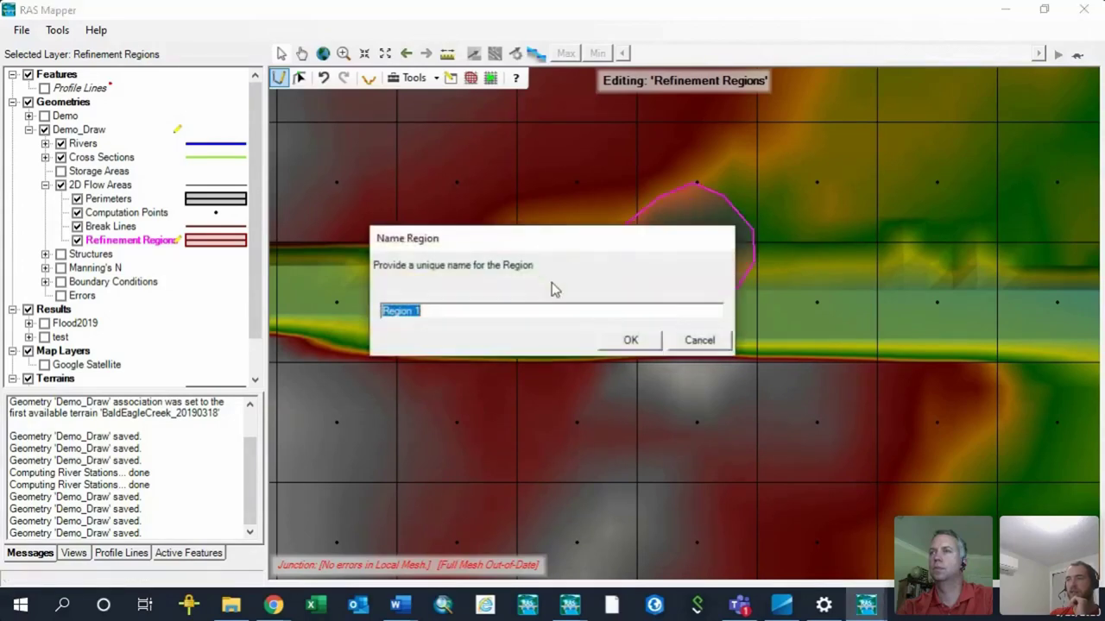
type("Test1")
left_click(631, 341)
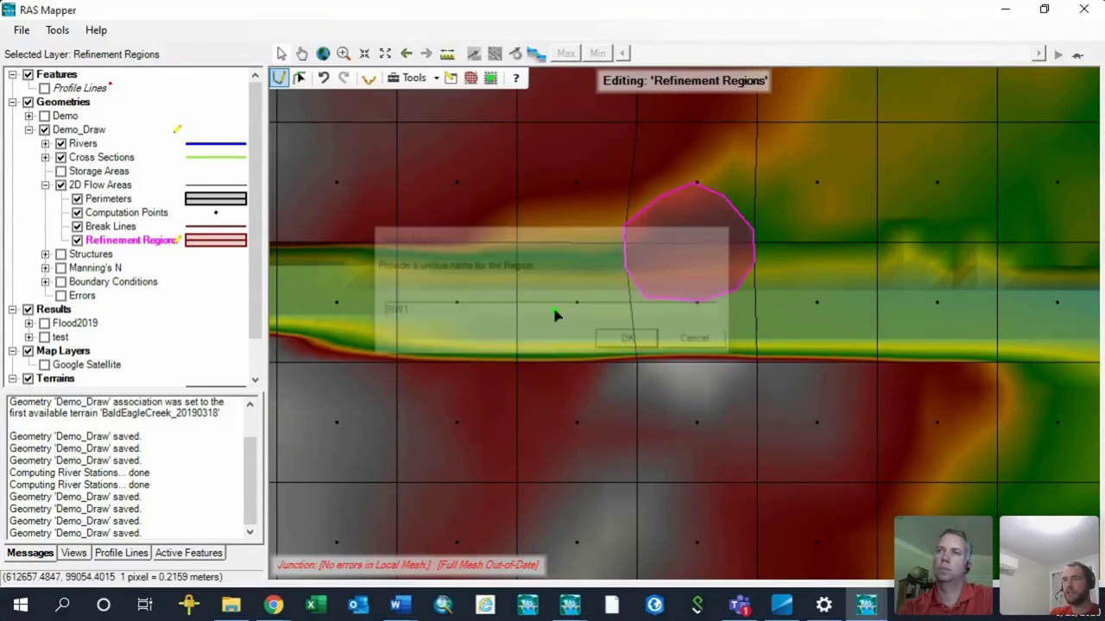
- Draw a second refinement region polygon near the channel and name it RW2
left_click_drag(372, 276, 892, 320)
scroll(703, 316, "down", 2)
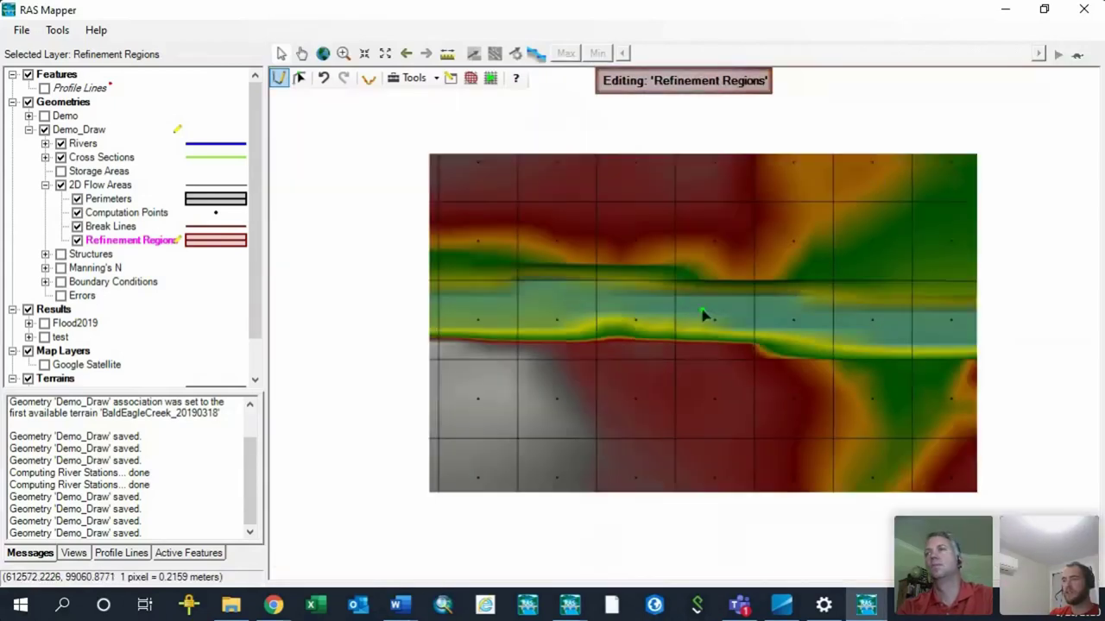
left_click(755, 319)
left_click(641, 399)
left_click(699, 466)
left_click(821, 506)
left_click(882, 501)
left_click(904, 446)
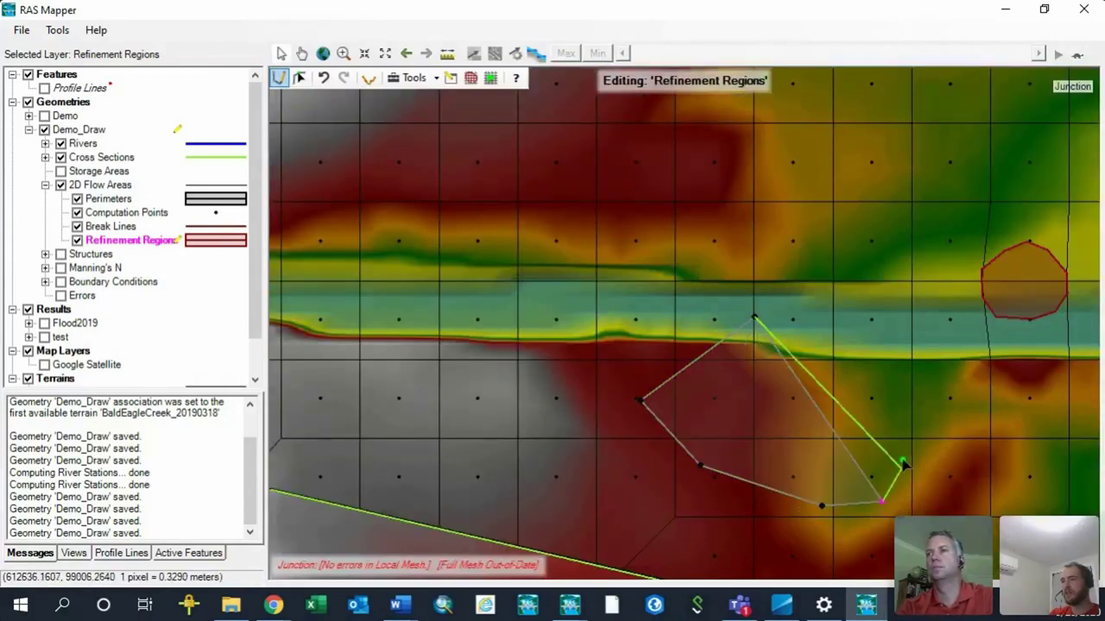
left_click(899, 376)
double_click(862, 334)
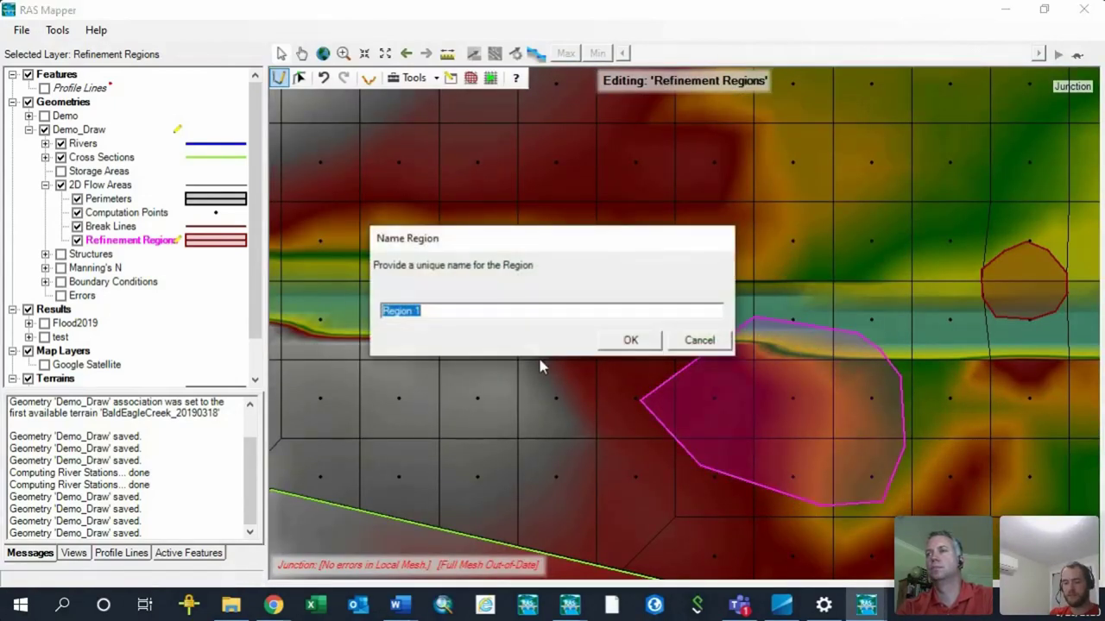
type("RW2")
left_click(624, 340)
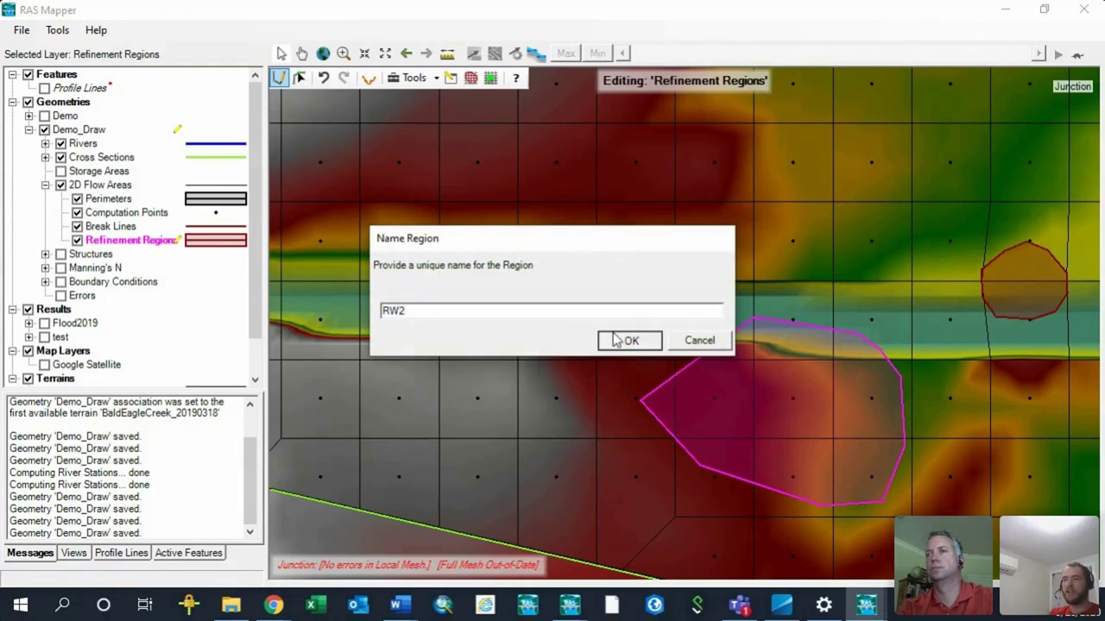
left_click(98, 227)
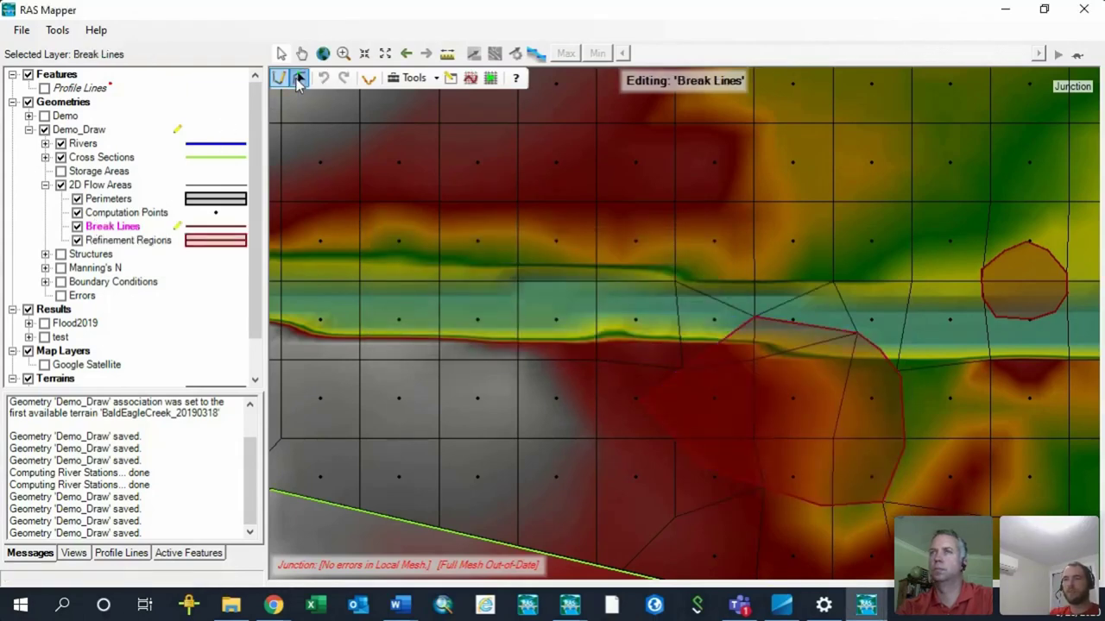
- Draw a break line across the channel named SB
left_click_drag(776, 425, 370, 382)
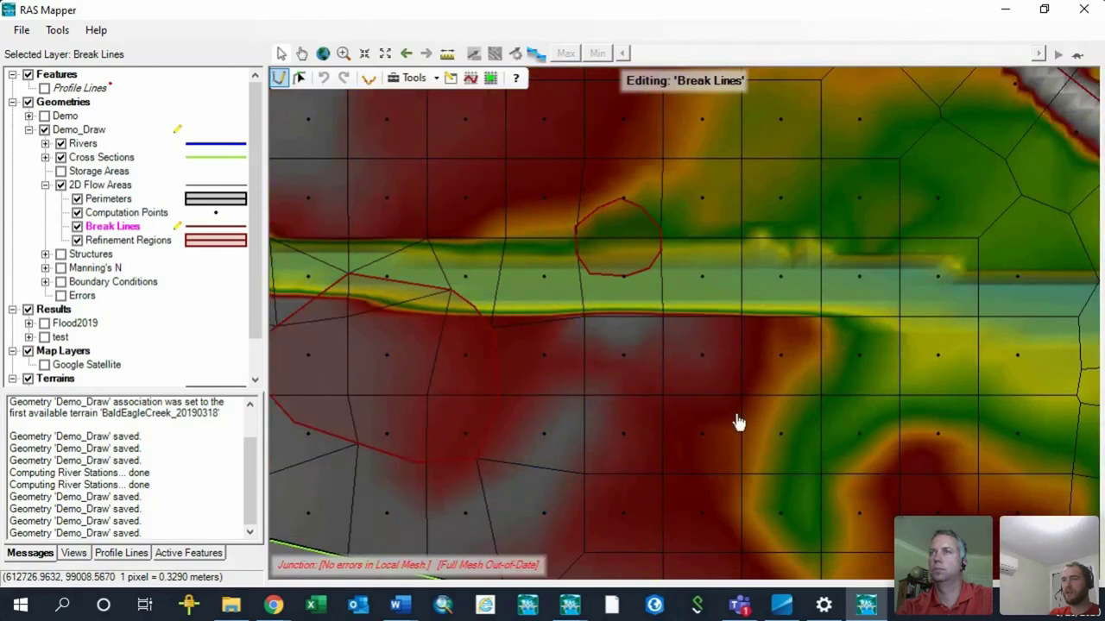
left_click(742, 399)
double_click(842, 298)
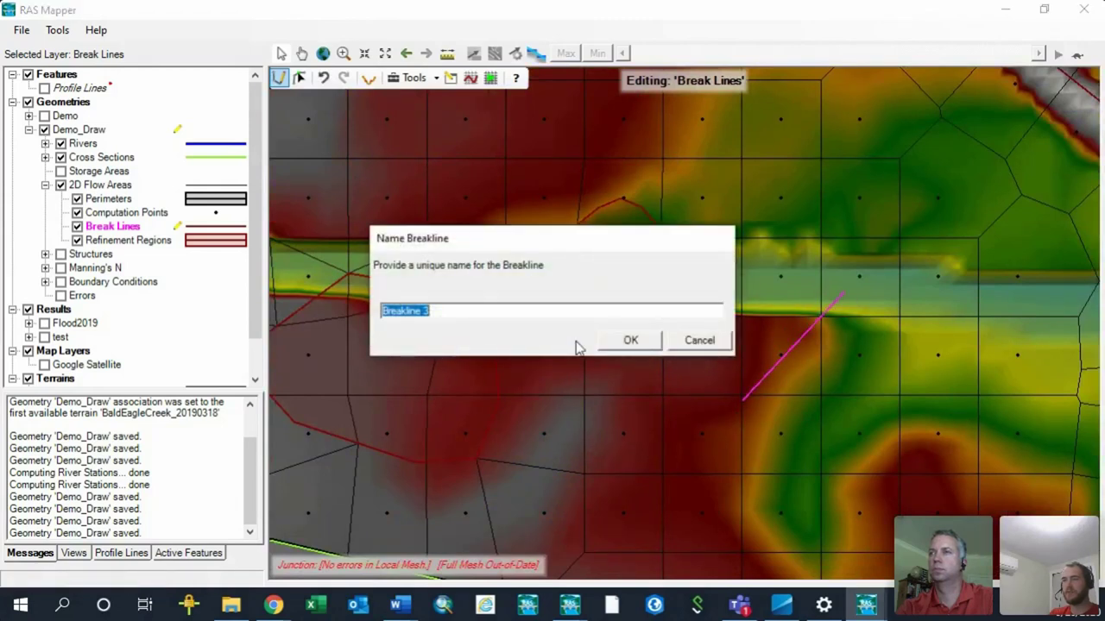
type("SB1")
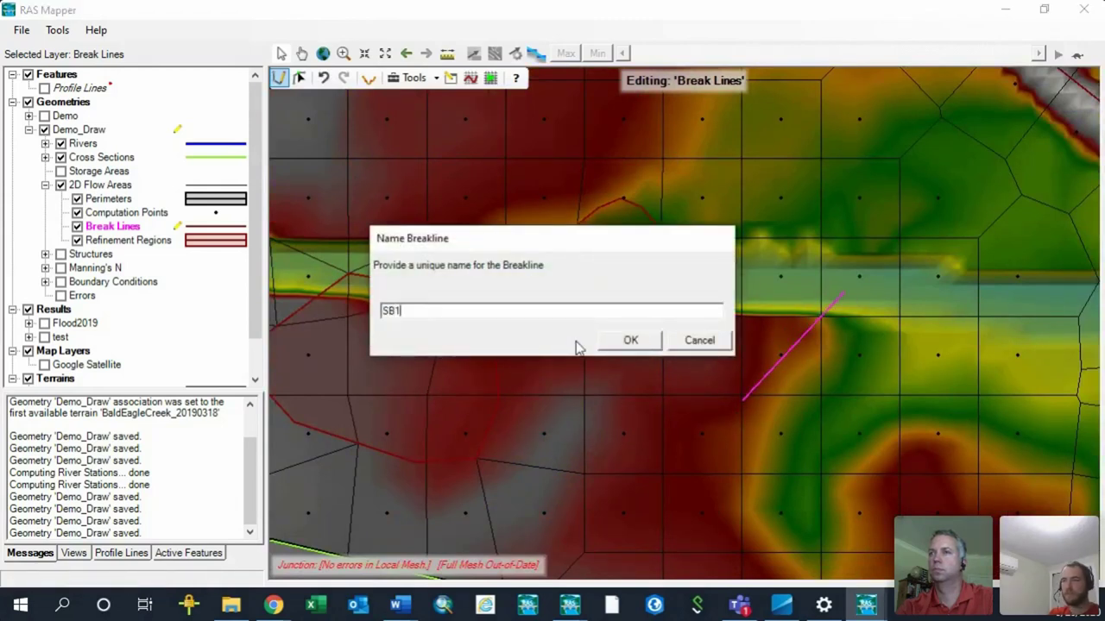
left_click(630, 342)
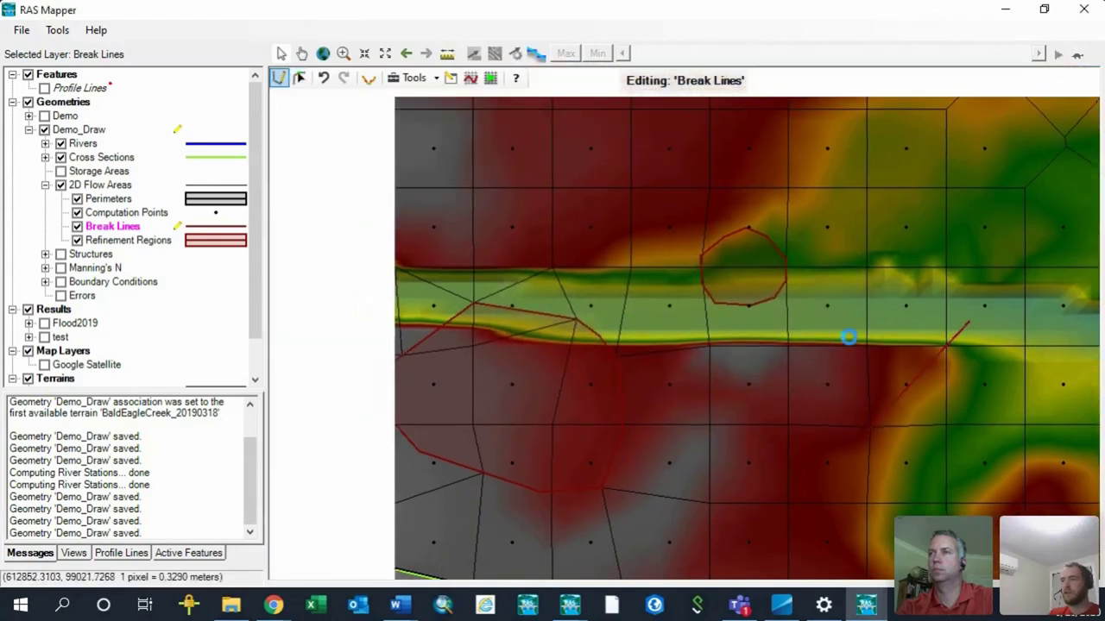
- Draw a second break line across the channel named SB2
left_click_drag(844, 334, 724, 352)
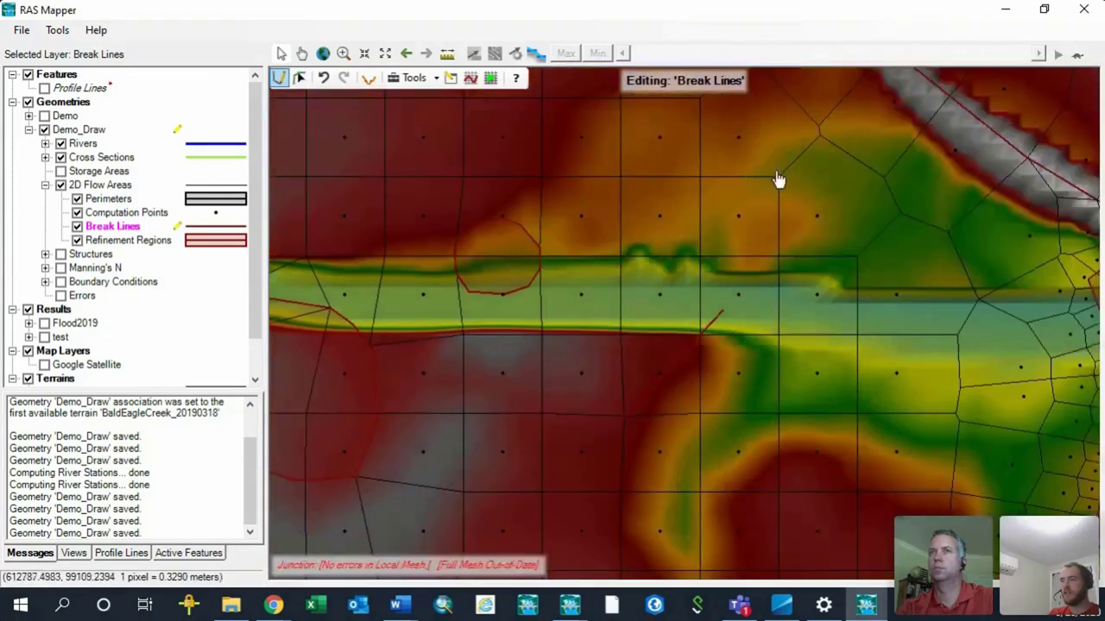
left_click(779, 179)
double_click(840, 303)
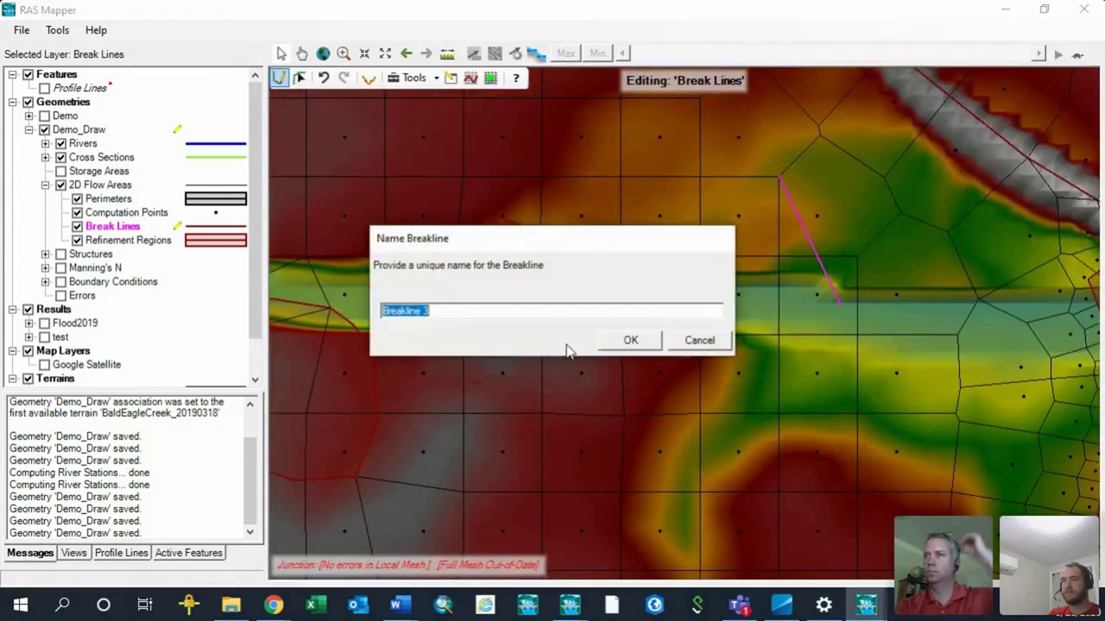
type("SB")
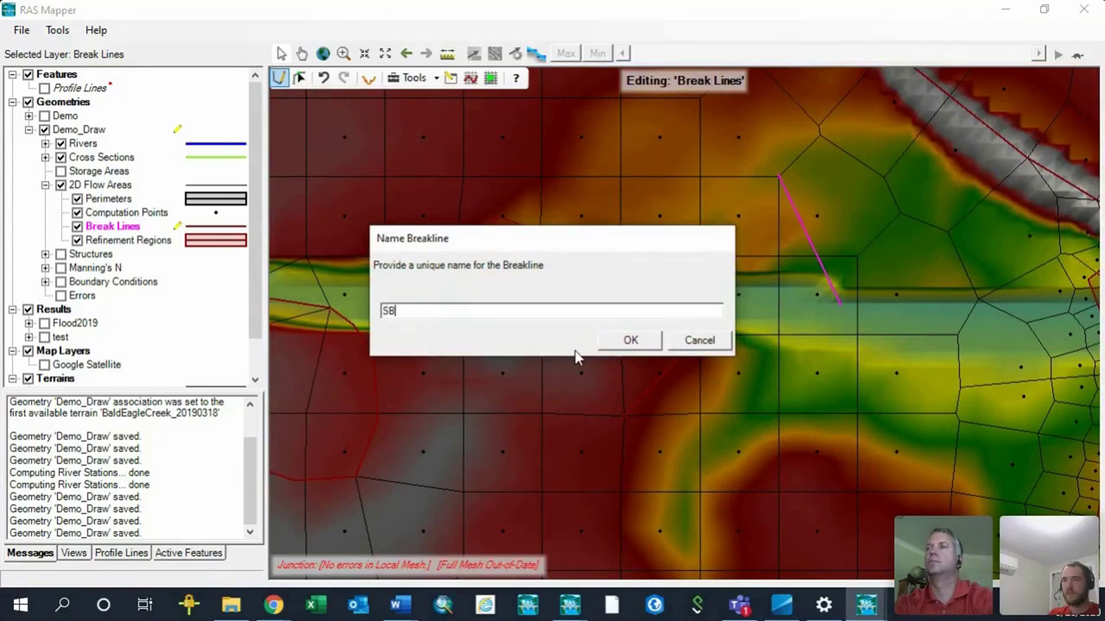
type("2")
left_click(618, 345)
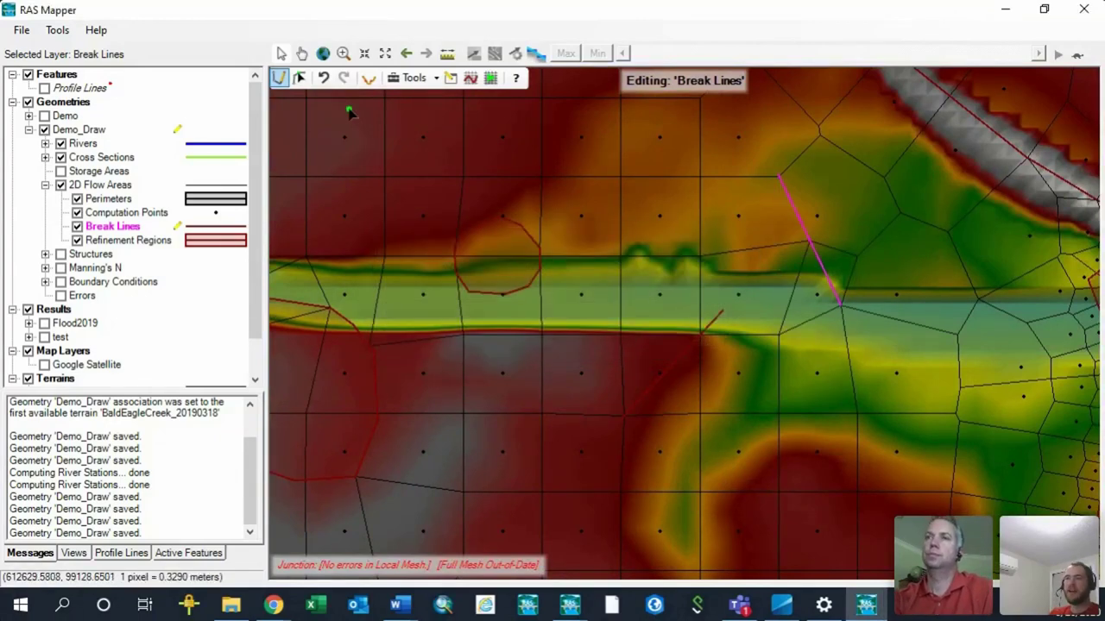
left_click(299, 79)
scroll(761, 307, "down", 1)
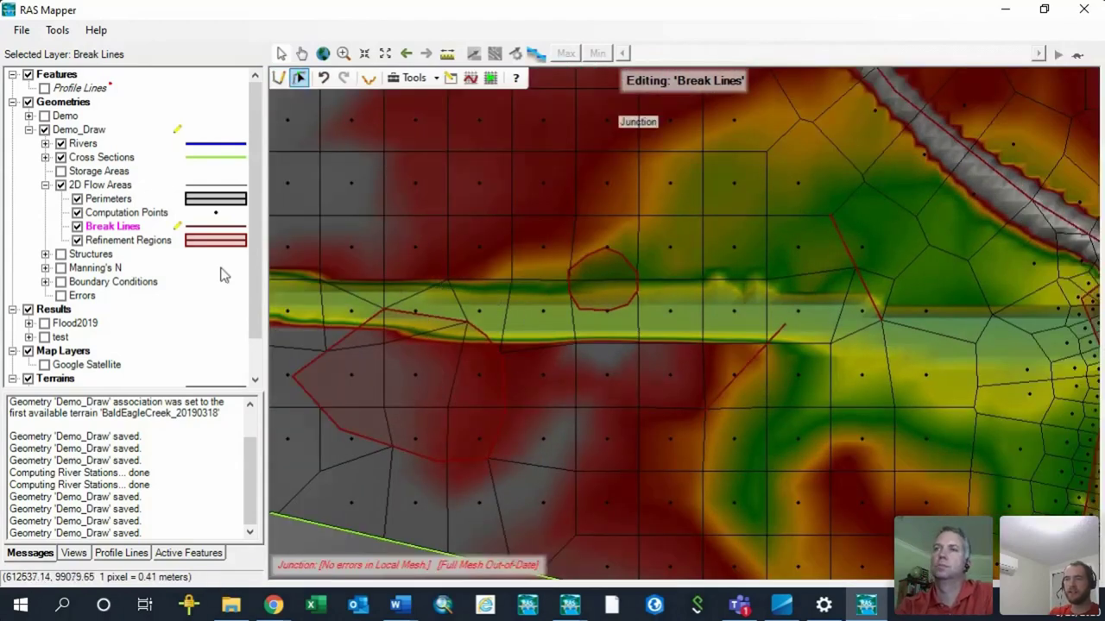
left_click(112, 241)
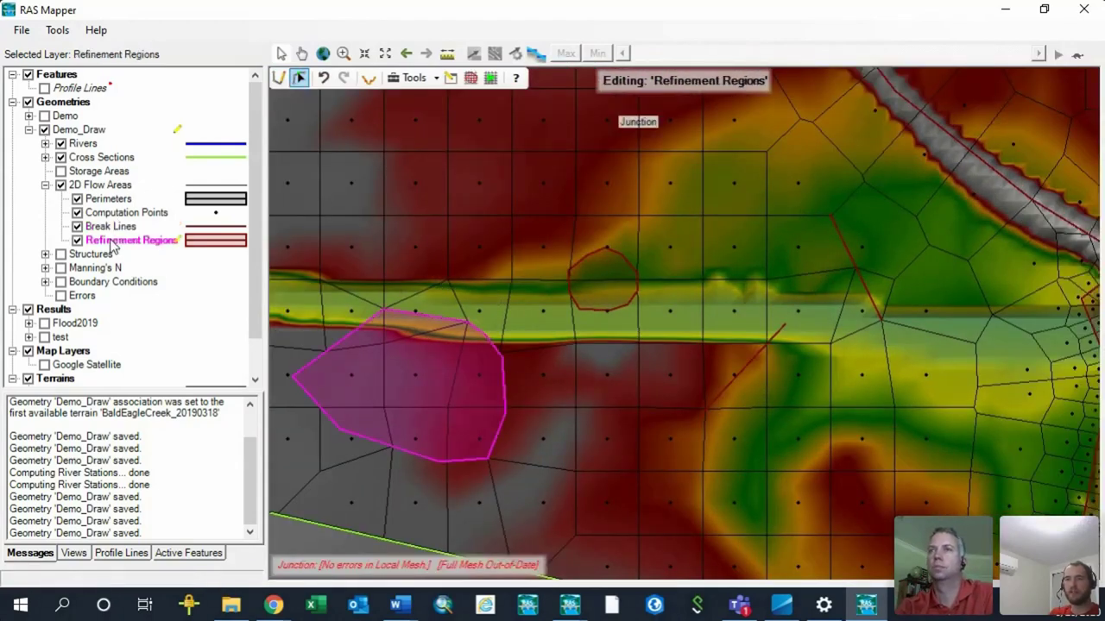
- Set Cell Size X and Y to 2 for refinement regions RW1 and RW2
right_click(438, 369)
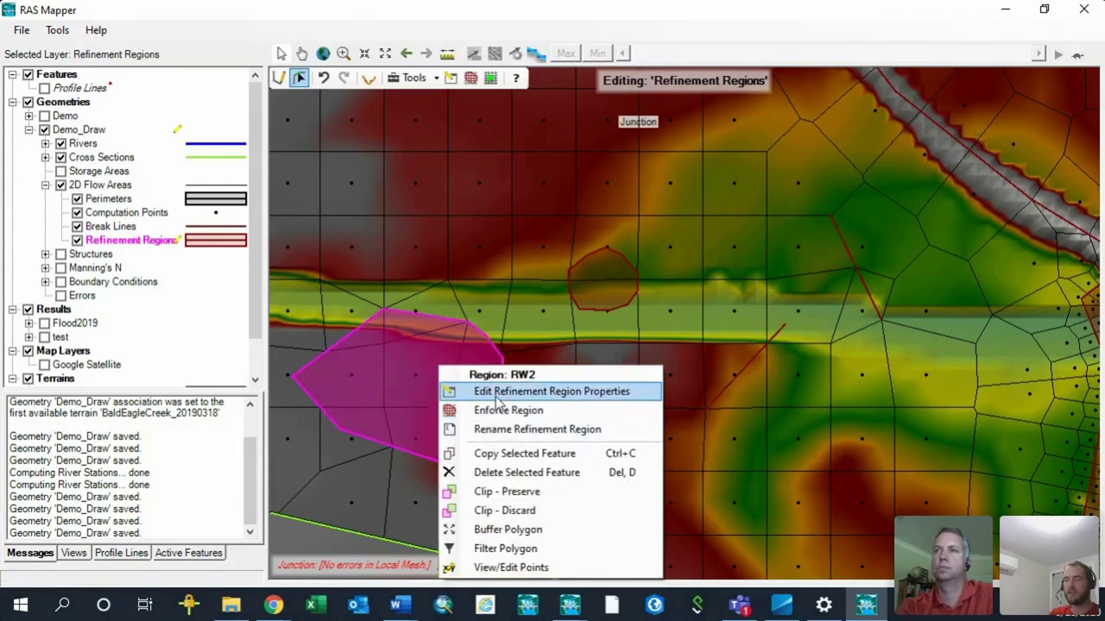
left_click(484, 390)
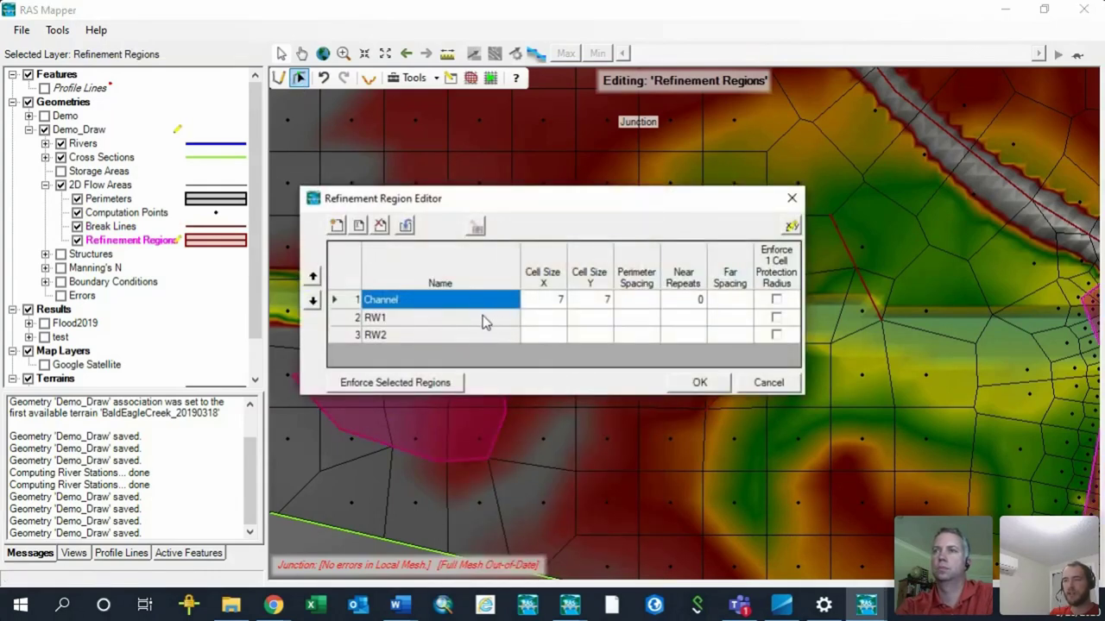
left_click(544, 319)
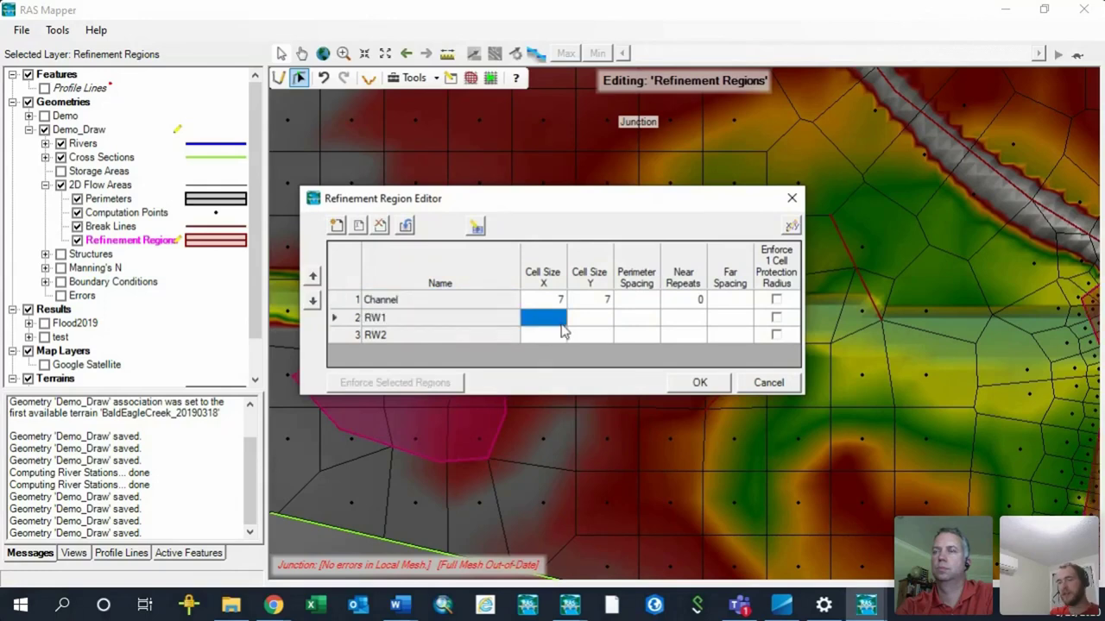
type("2")
key("Tab")
type("2")
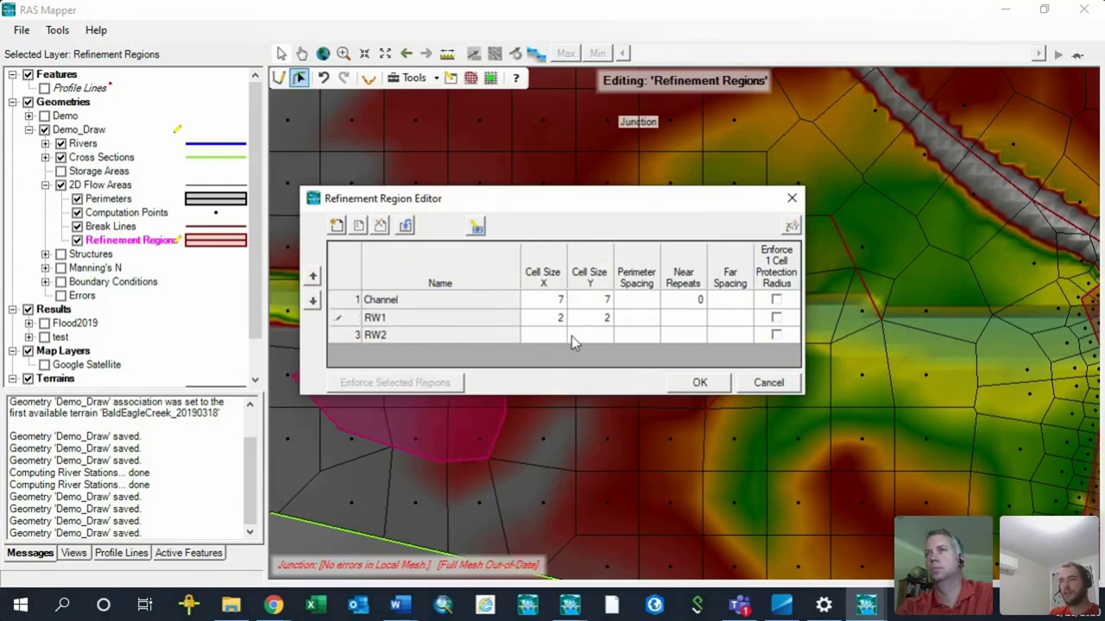
left_click(547, 335)
type("2")
key("Tab")
type("2")
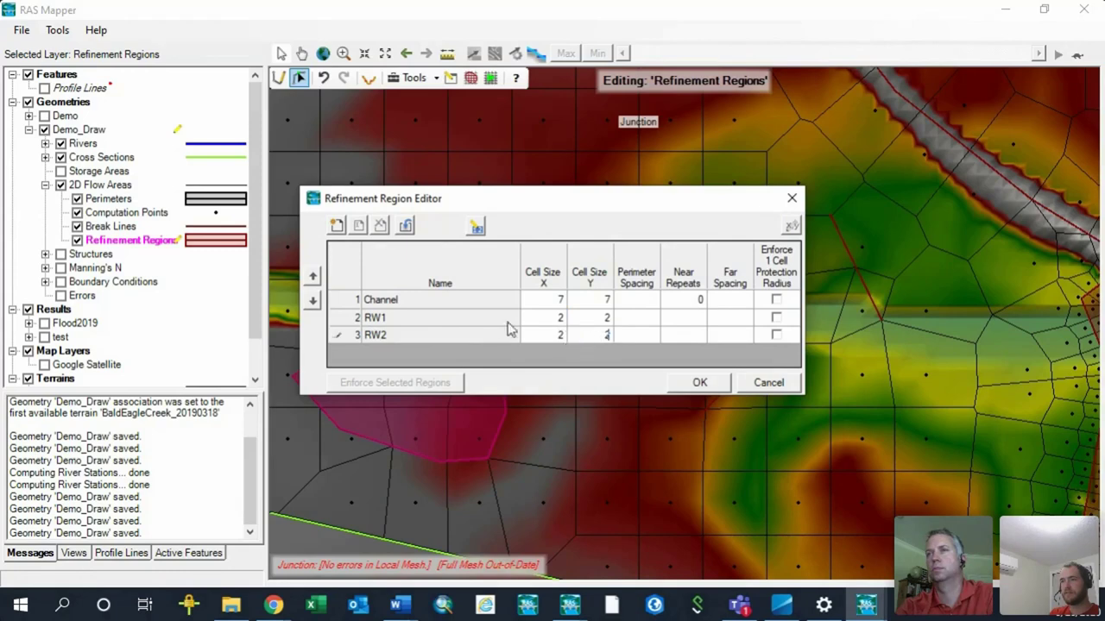
- Enforce both RW1 and RW2 refinement regions in the Junction mesh
left_click_drag(471, 318, 477, 335)
left_click_drag(580, 200, 861, 324)
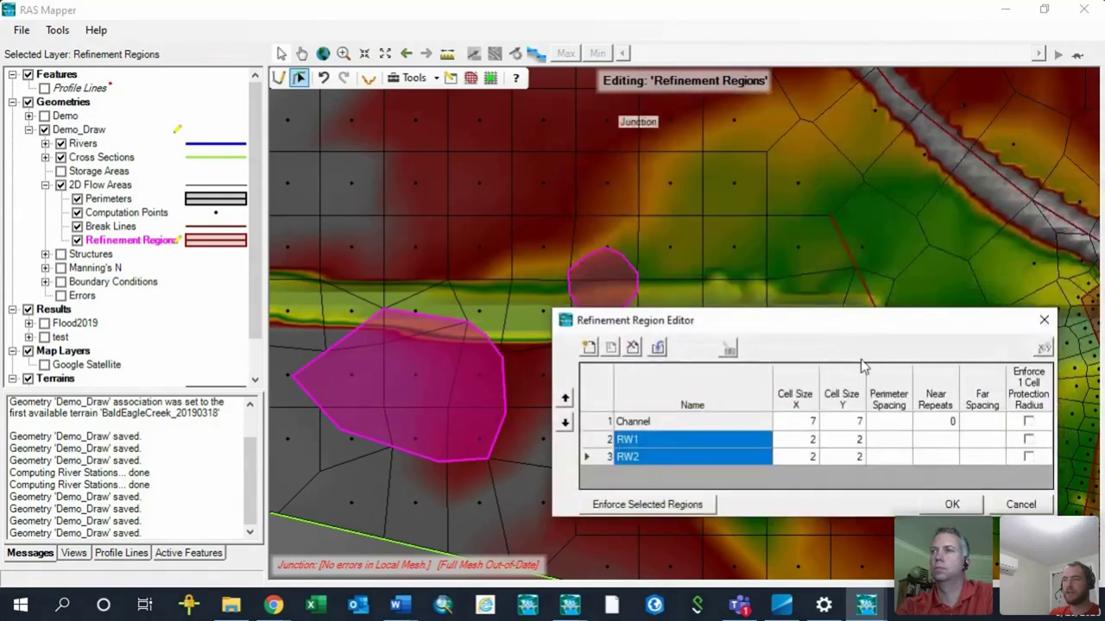
left_click(680, 515)
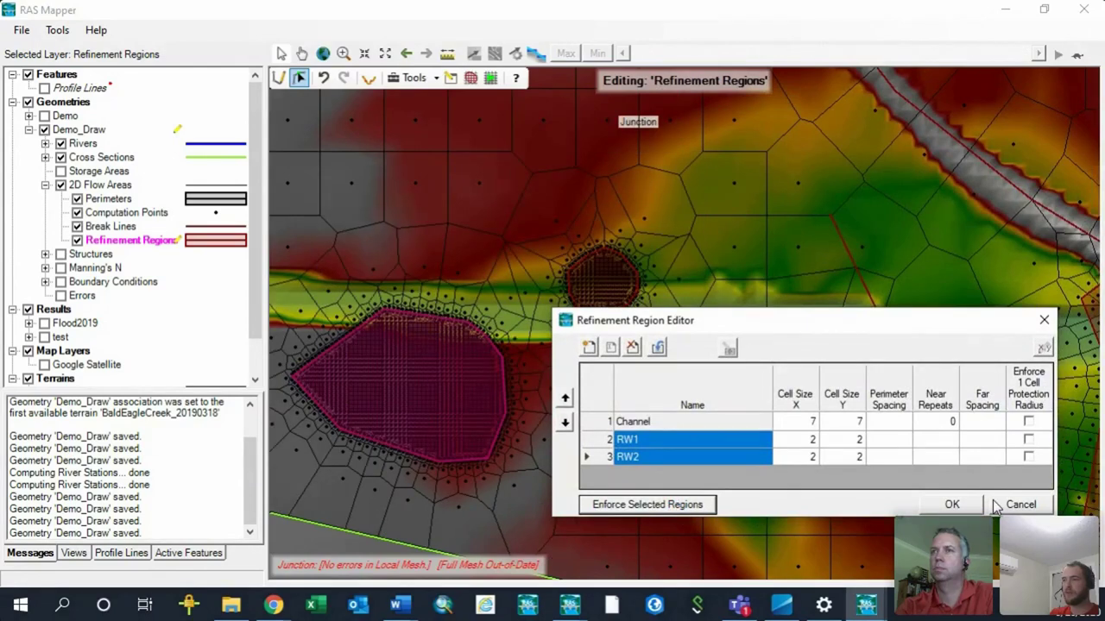
left_click(950, 505)
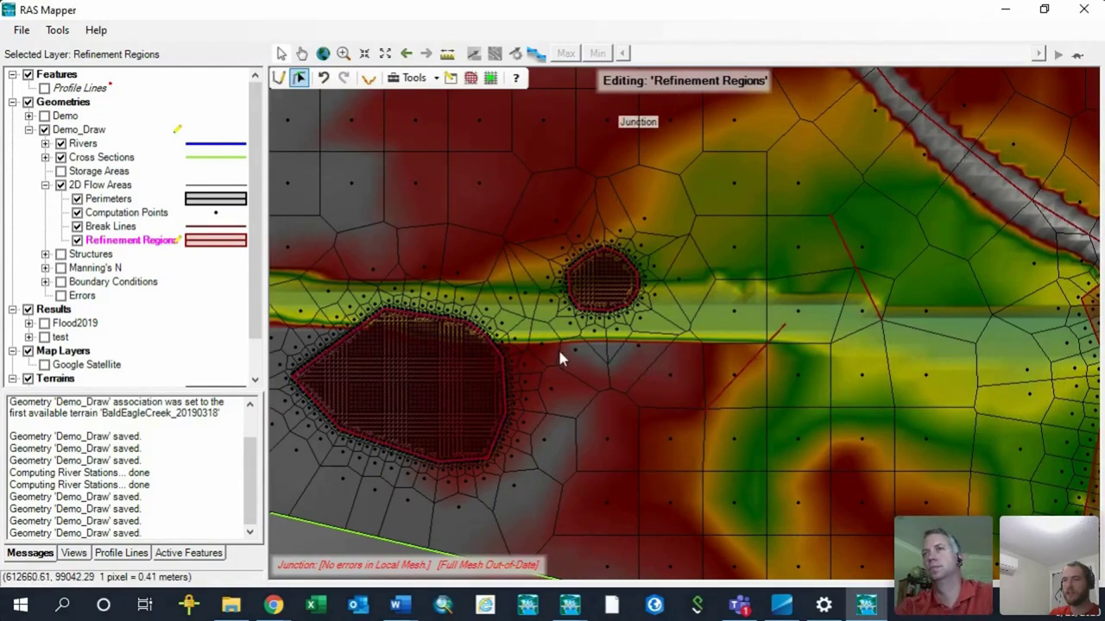
left_click(126, 227)
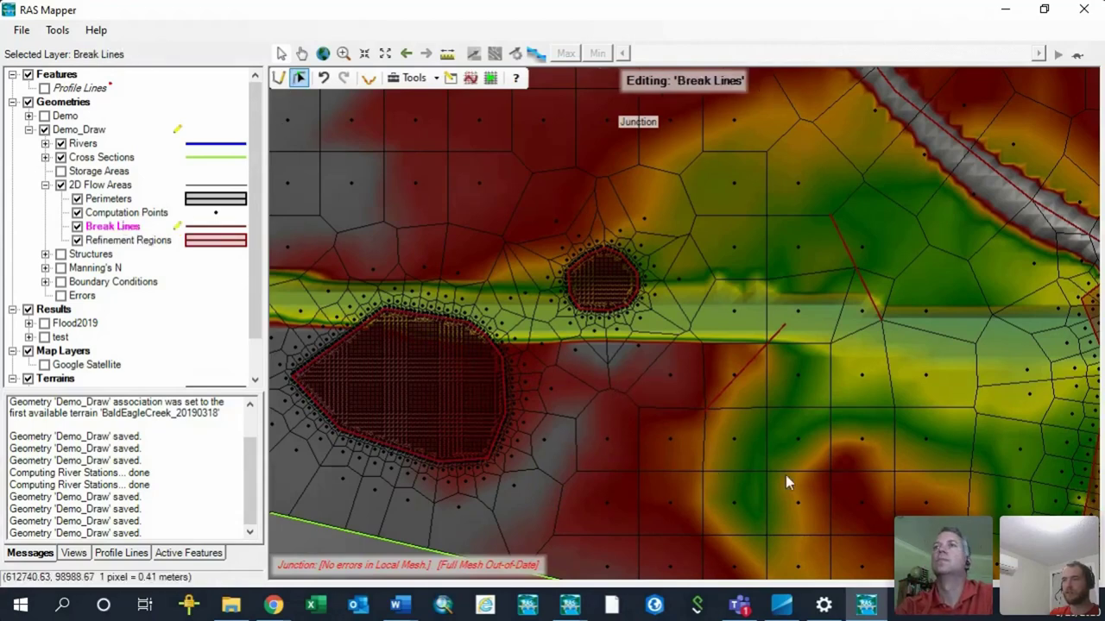
- Give breaklines SB1 and SB2 near spacings of 2 and 3 and enforce them
right_click(763, 357)
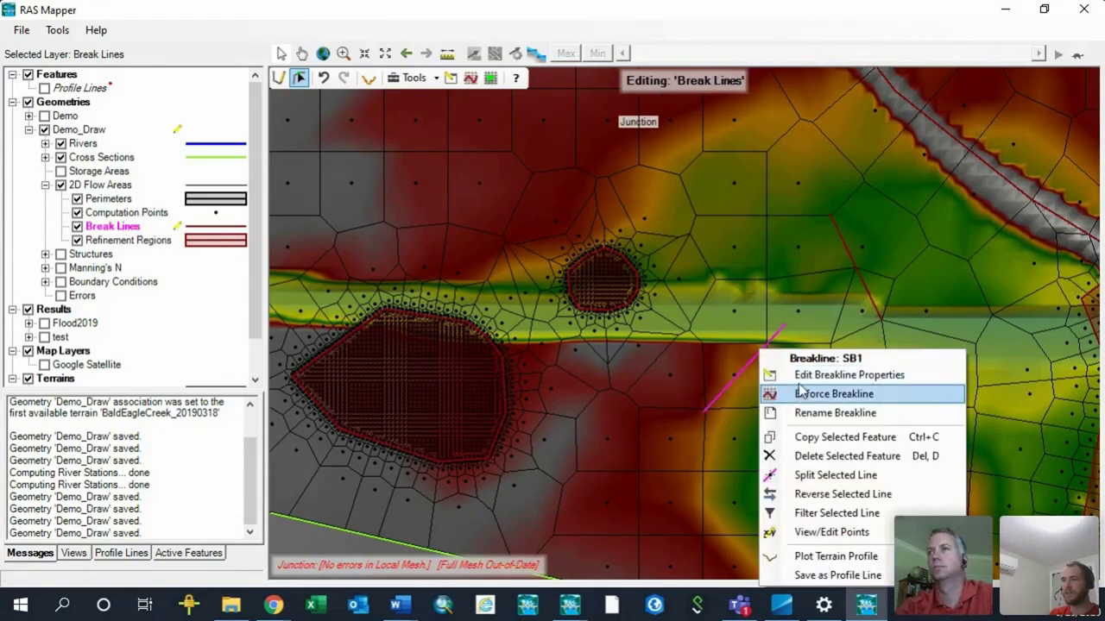
left_click(829, 375)
left_click(500, 326)
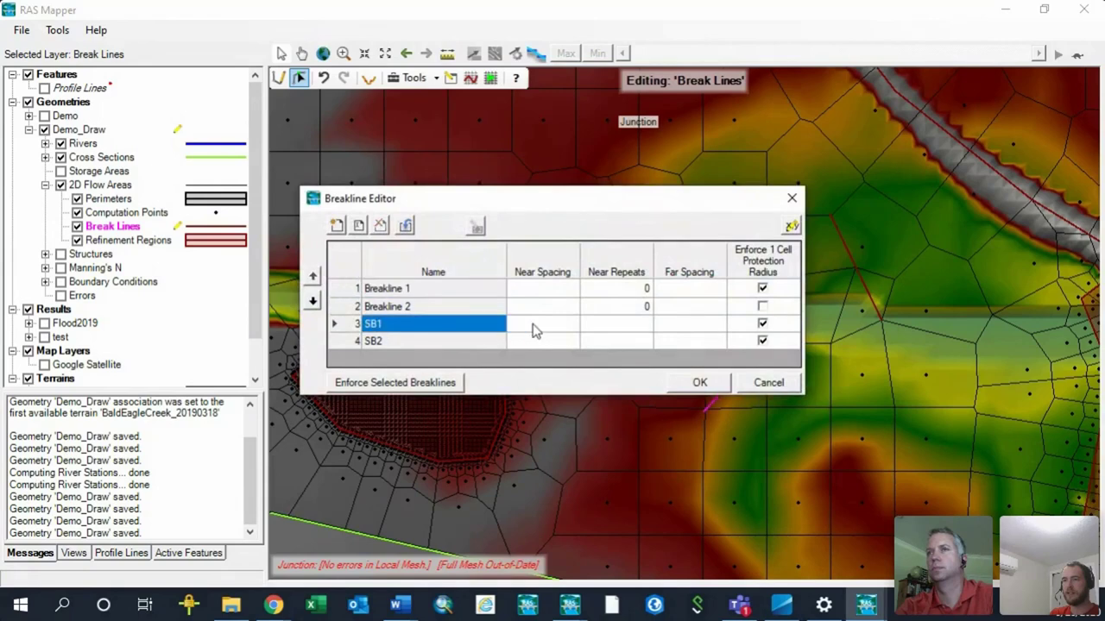
left_click(543, 328)
type("2")
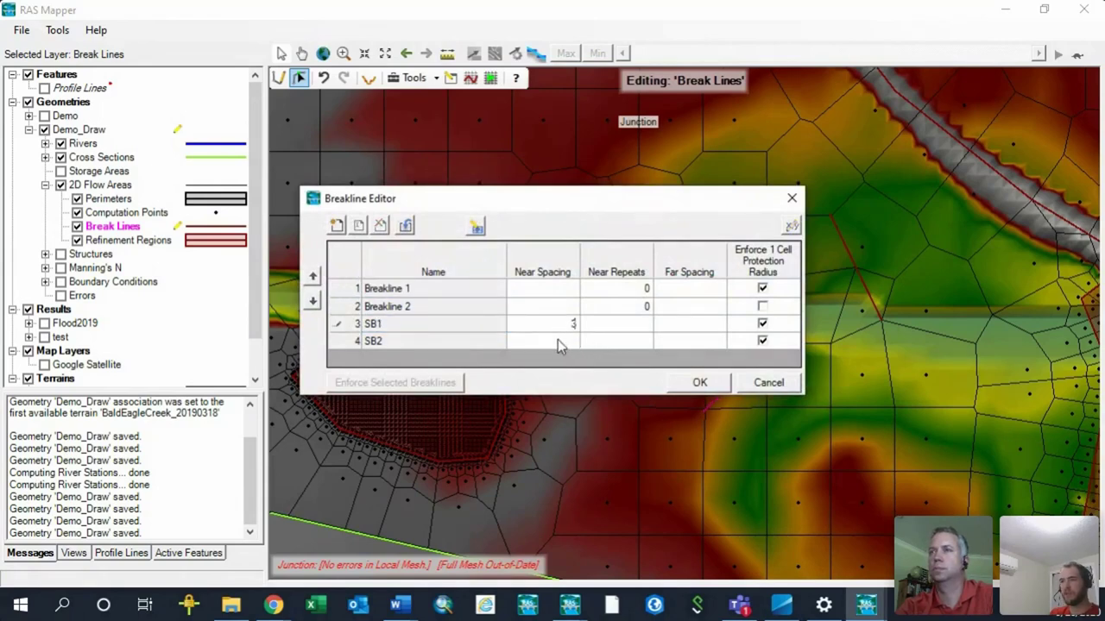
left_click(557, 343)
type("3")
left_click_drag(449, 324, 459, 344)
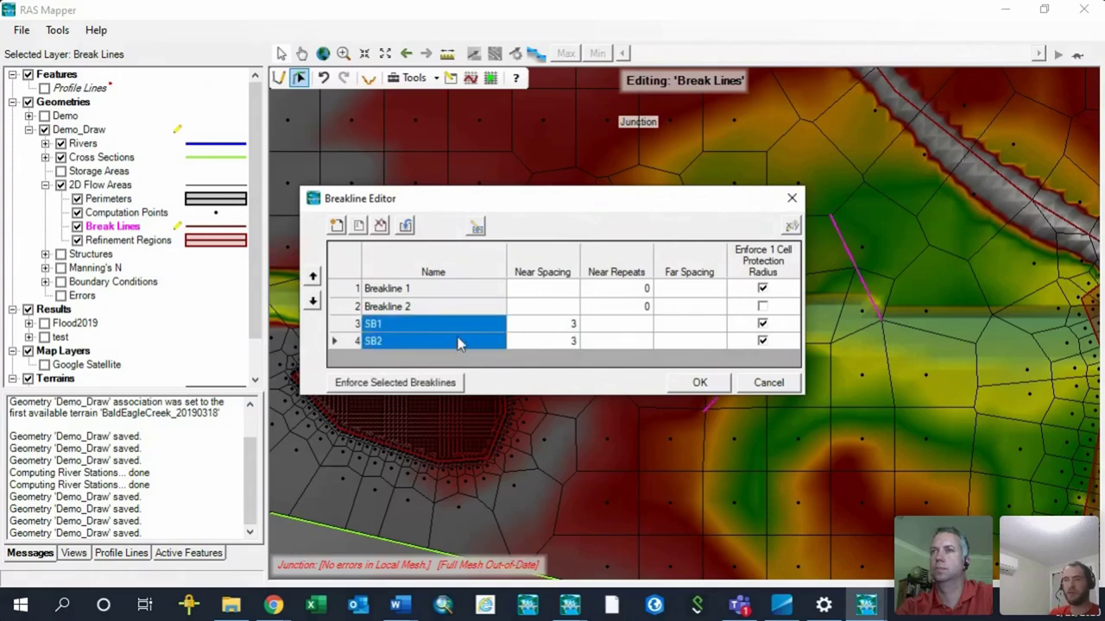
left_click(439, 383)
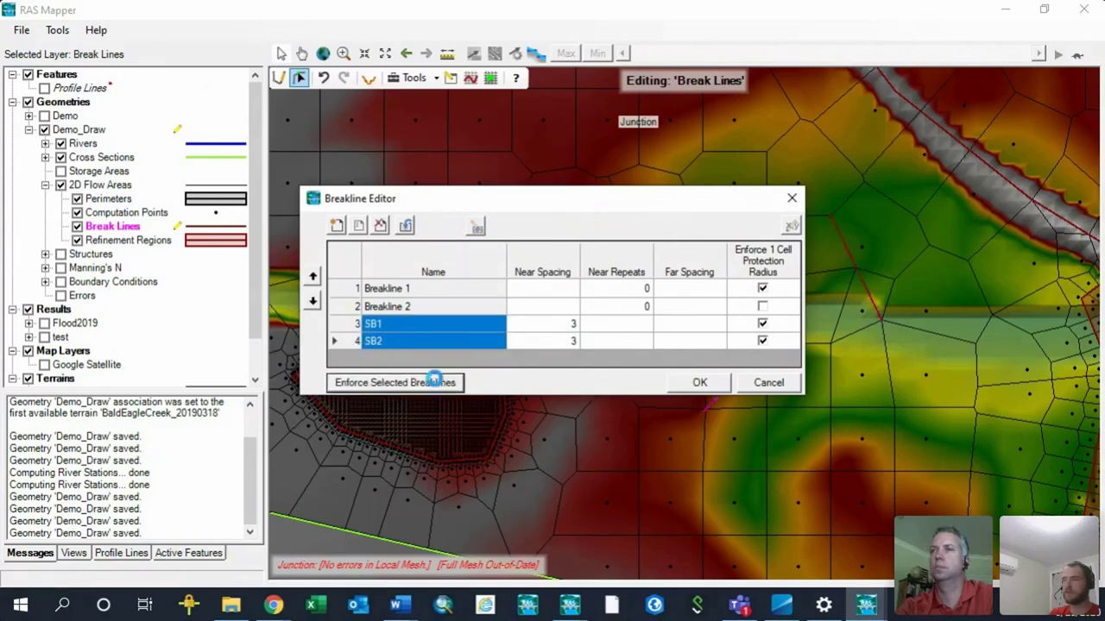
left_click(699, 383)
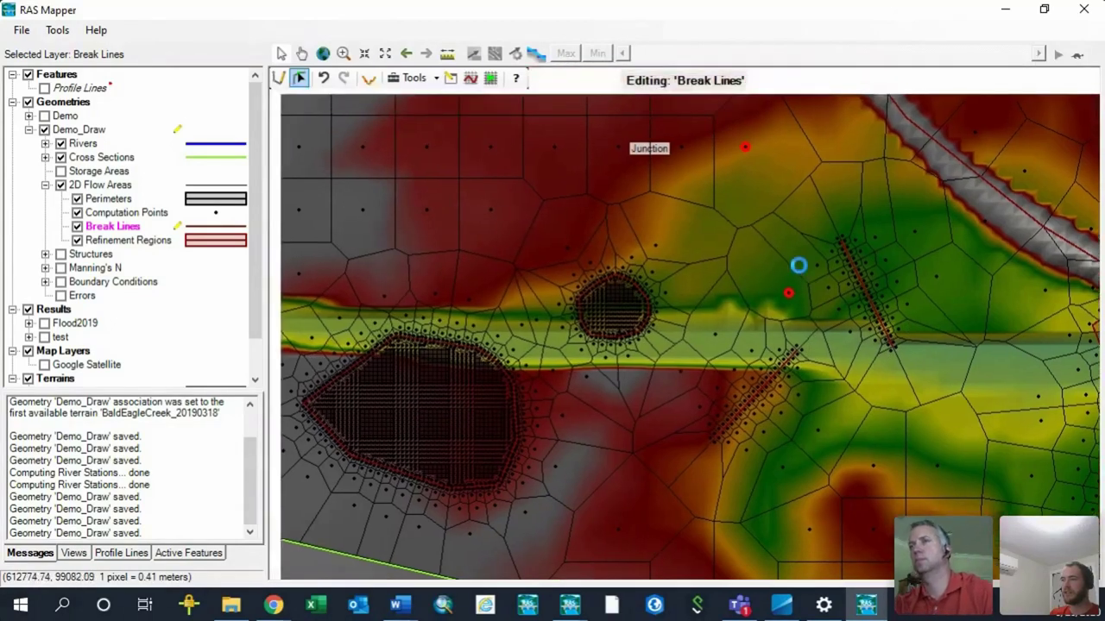
- Add two computation points to clear the mesh errors, then stop editing and save
left_click(121, 212)
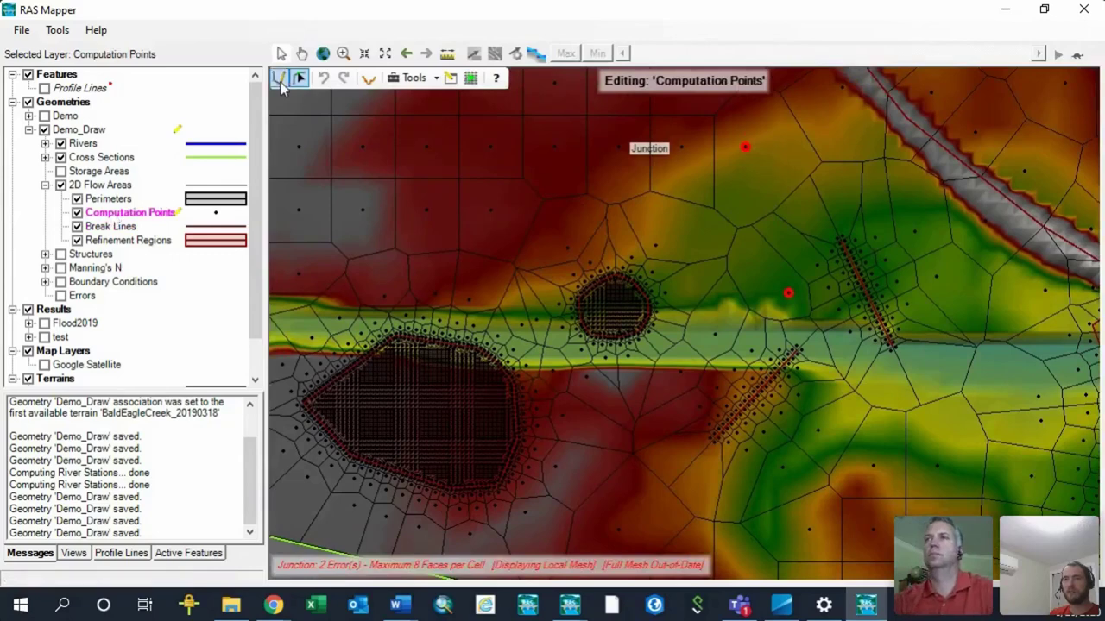
left_click(278, 78)
left_click(750, 193)
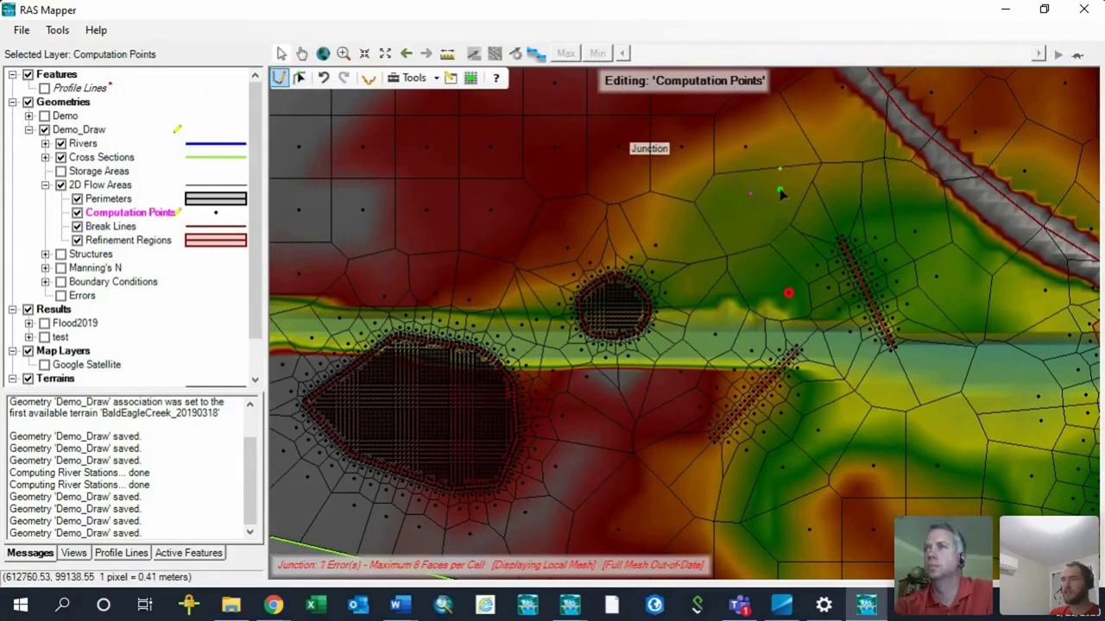
left_click(761, 277)
right_click(128, 214)
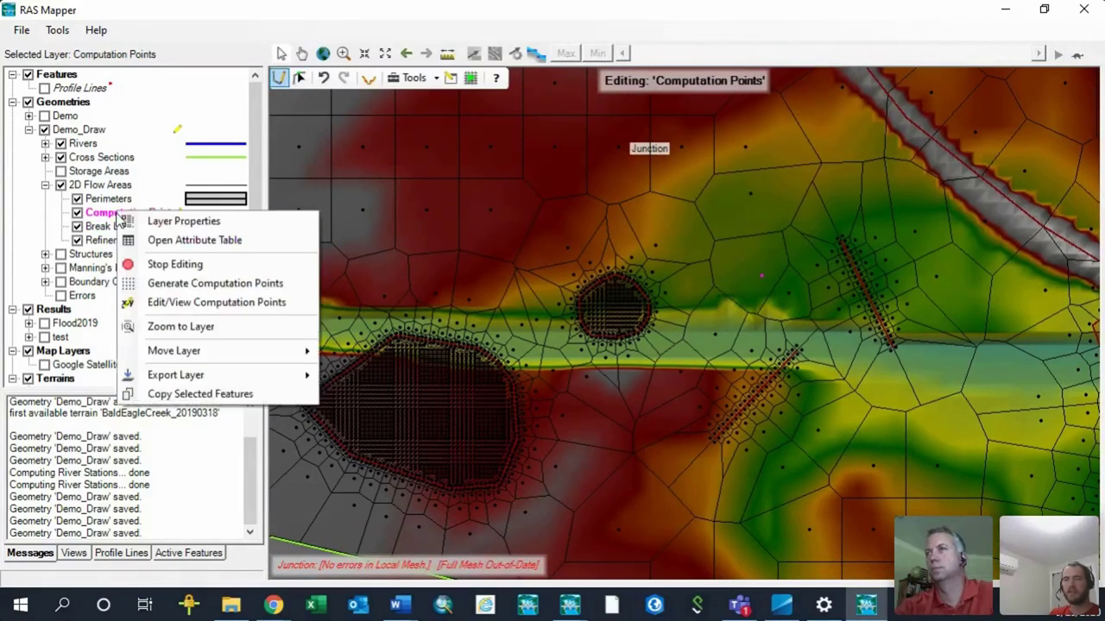
left_click(160, 261)
left_click(516, 354)
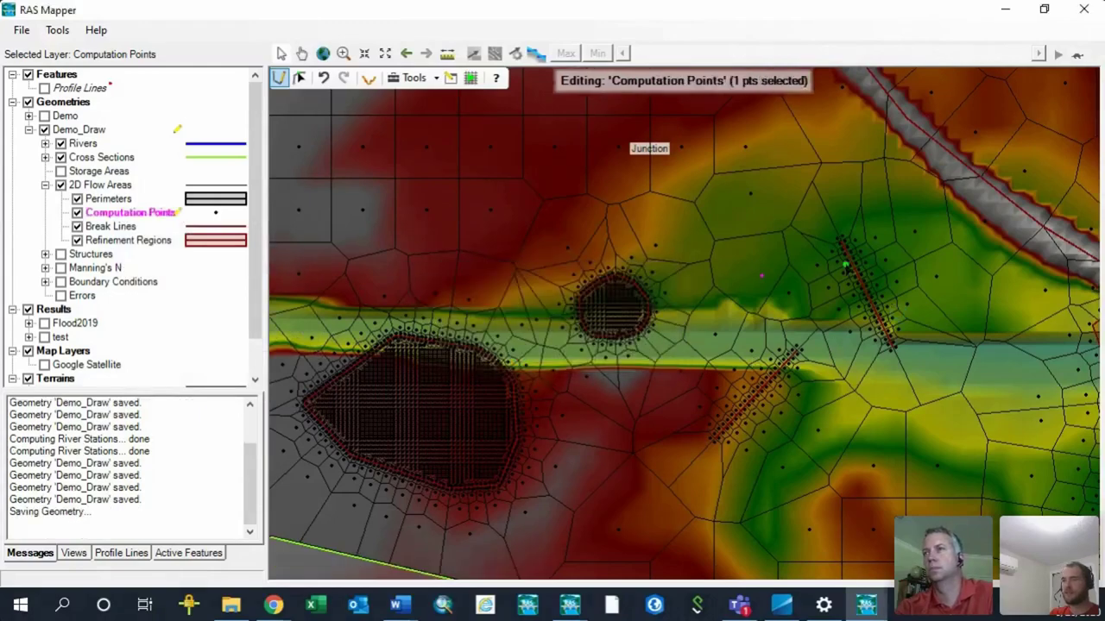
scroll(570, 384, "down", 3)
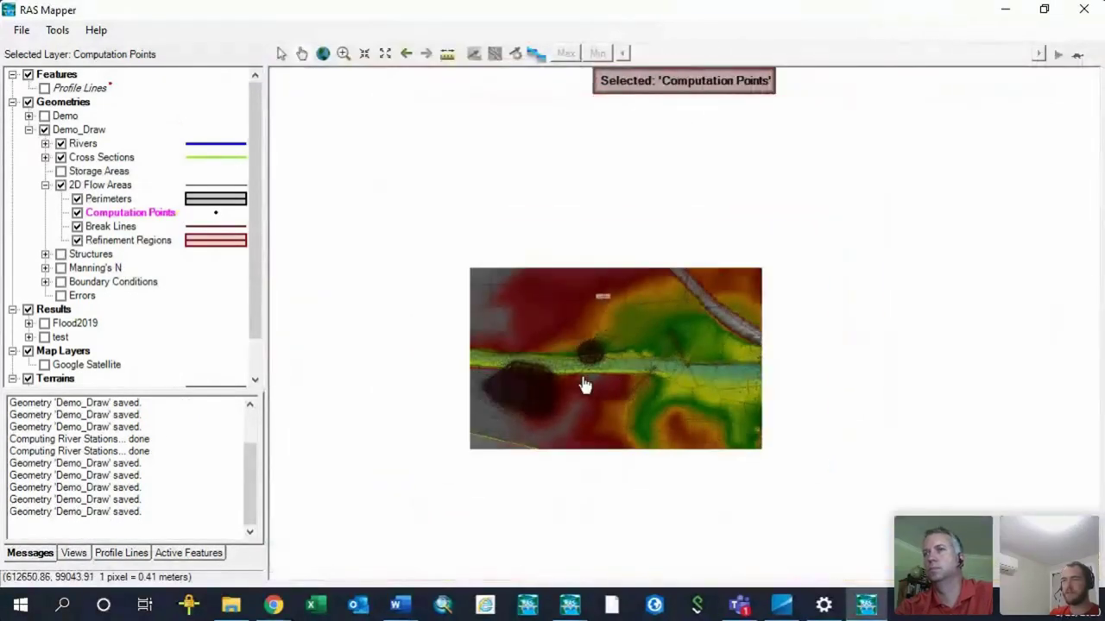
scroll(547, 320, "down", 2)
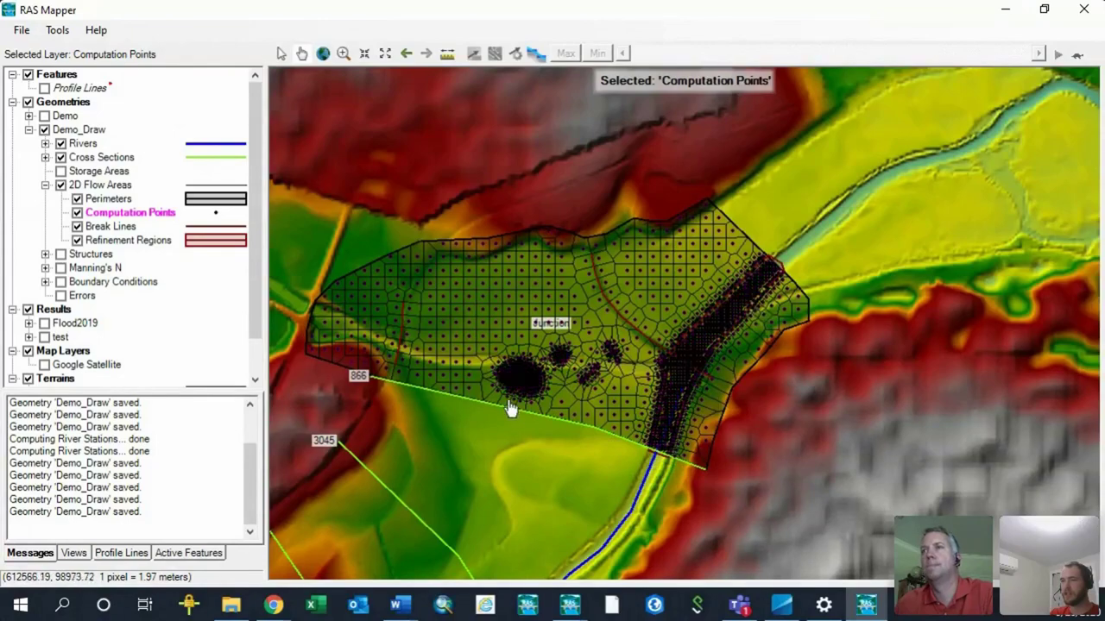
scroll(508, 400, "up", 3)
scroll(616, 324, "up", 2)
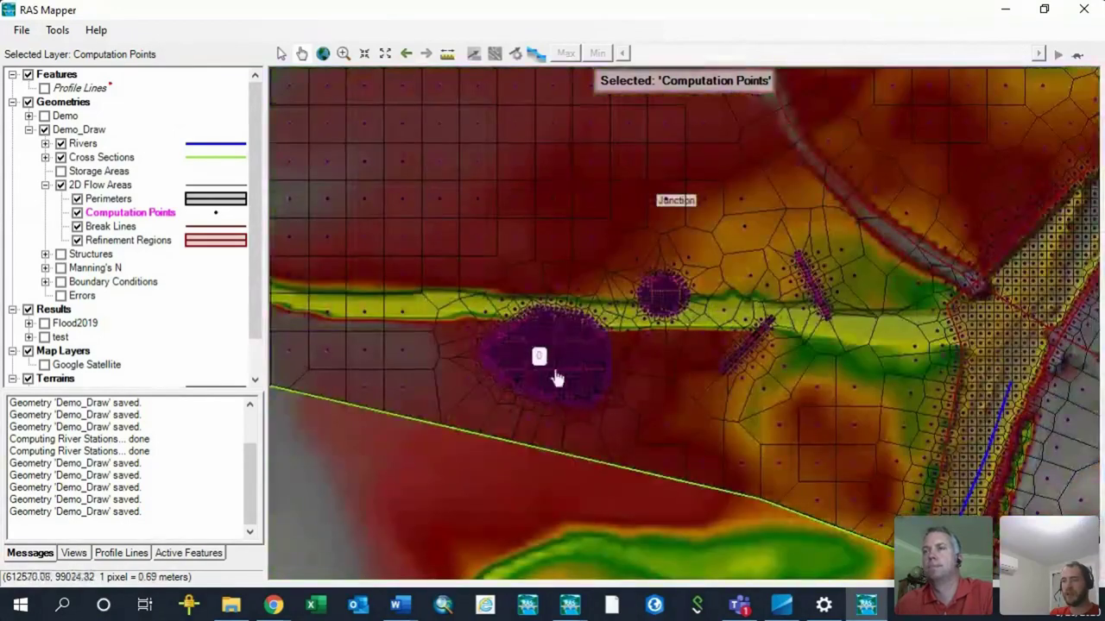
scroll(570, 349, "up", 1)
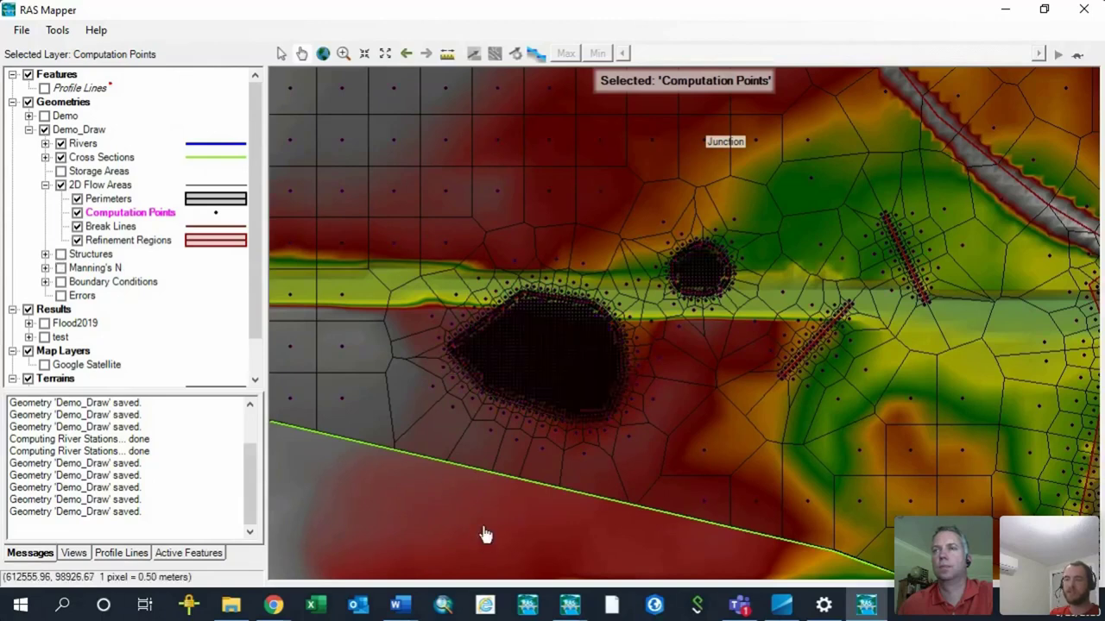
scroll(437, 518, "down", 2)
scroll(434, 520, "down", 1)
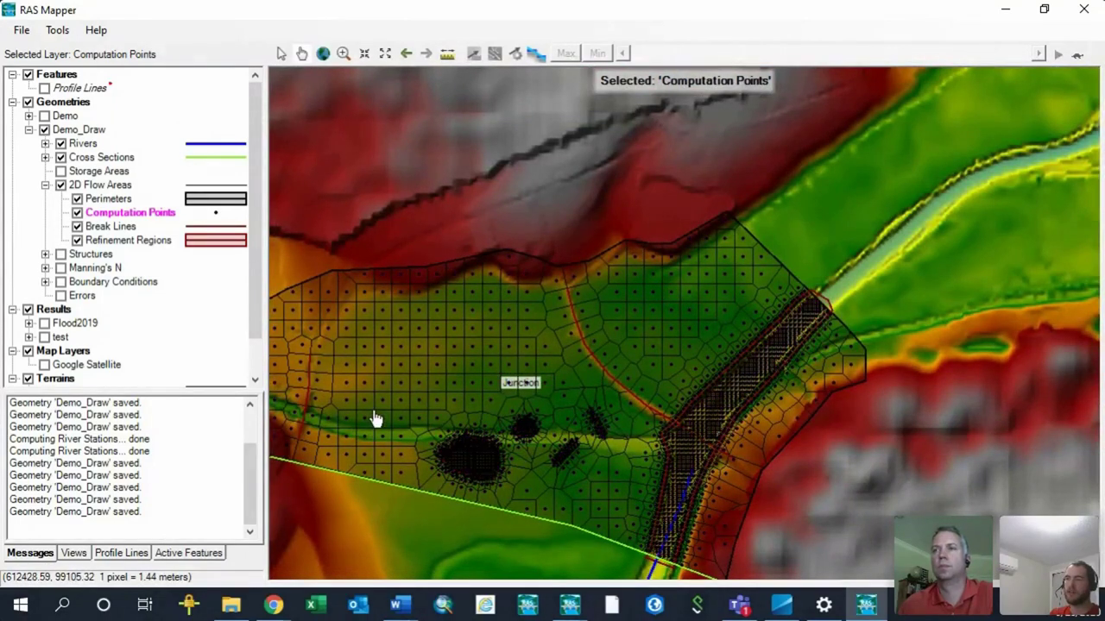
scroll(817, 423, "down", 1)
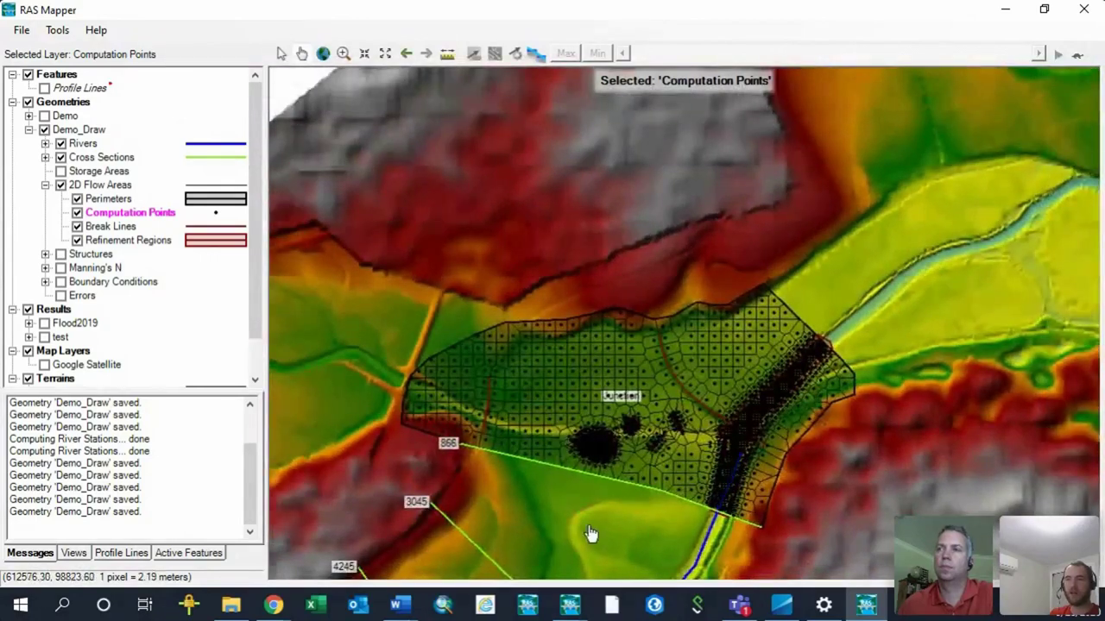
left_click_drag(592, 530, 592, 422)
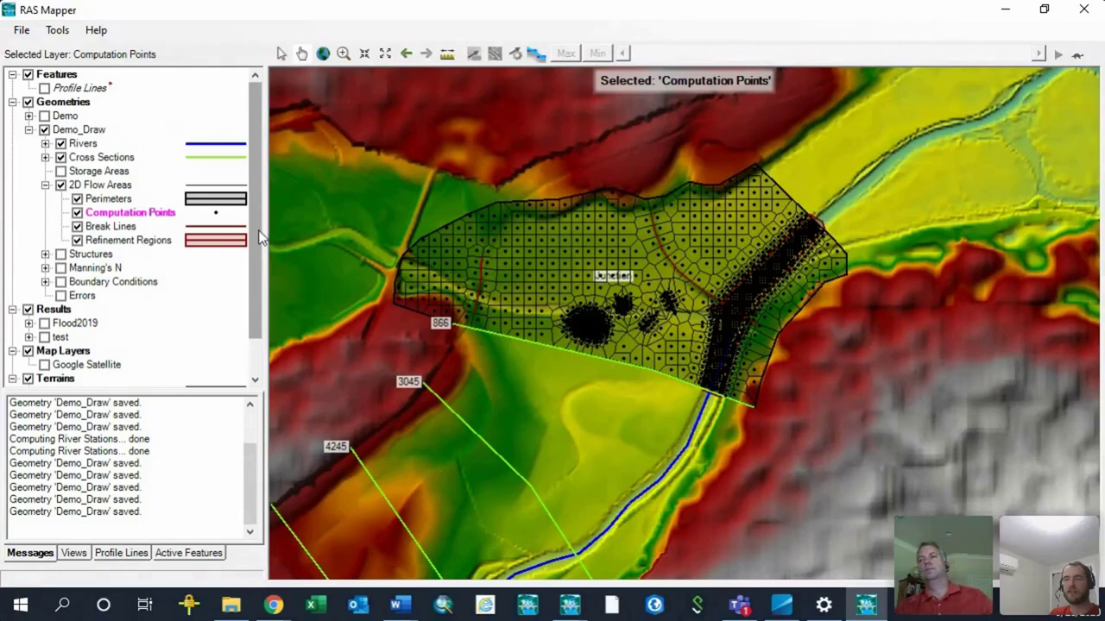
scroll(562, 400, "down", 1)
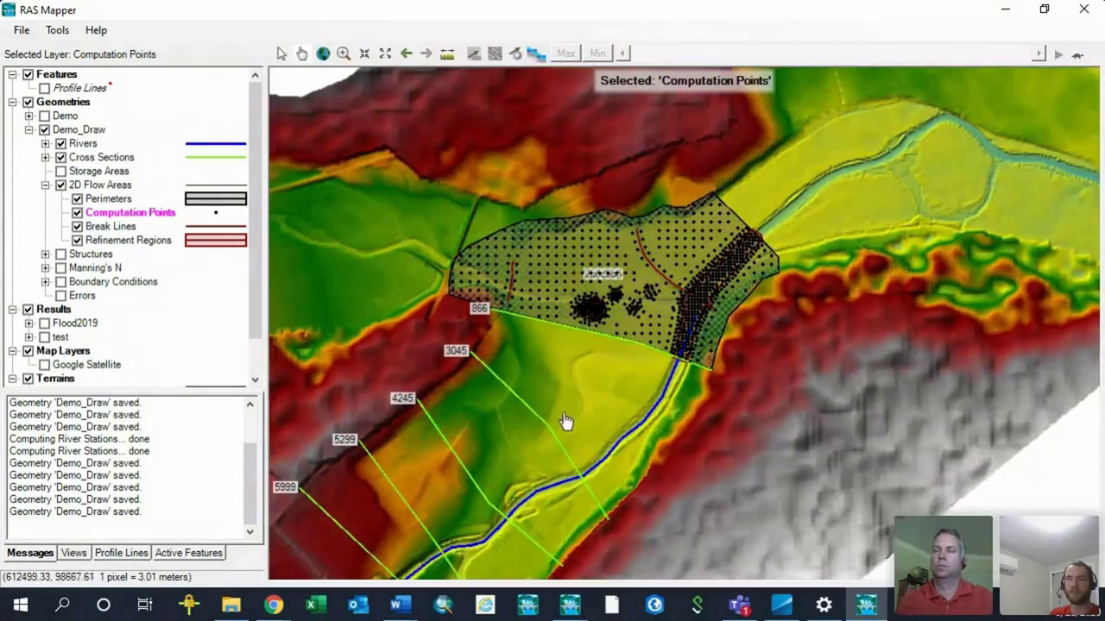
left_click_drag(568, 423, 659, 395)
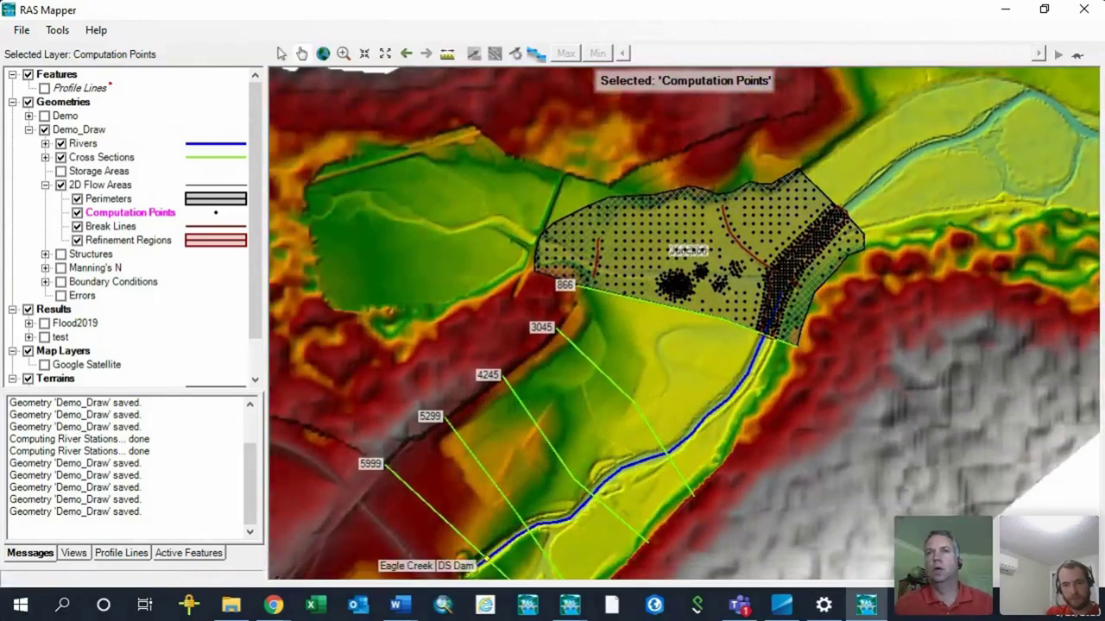